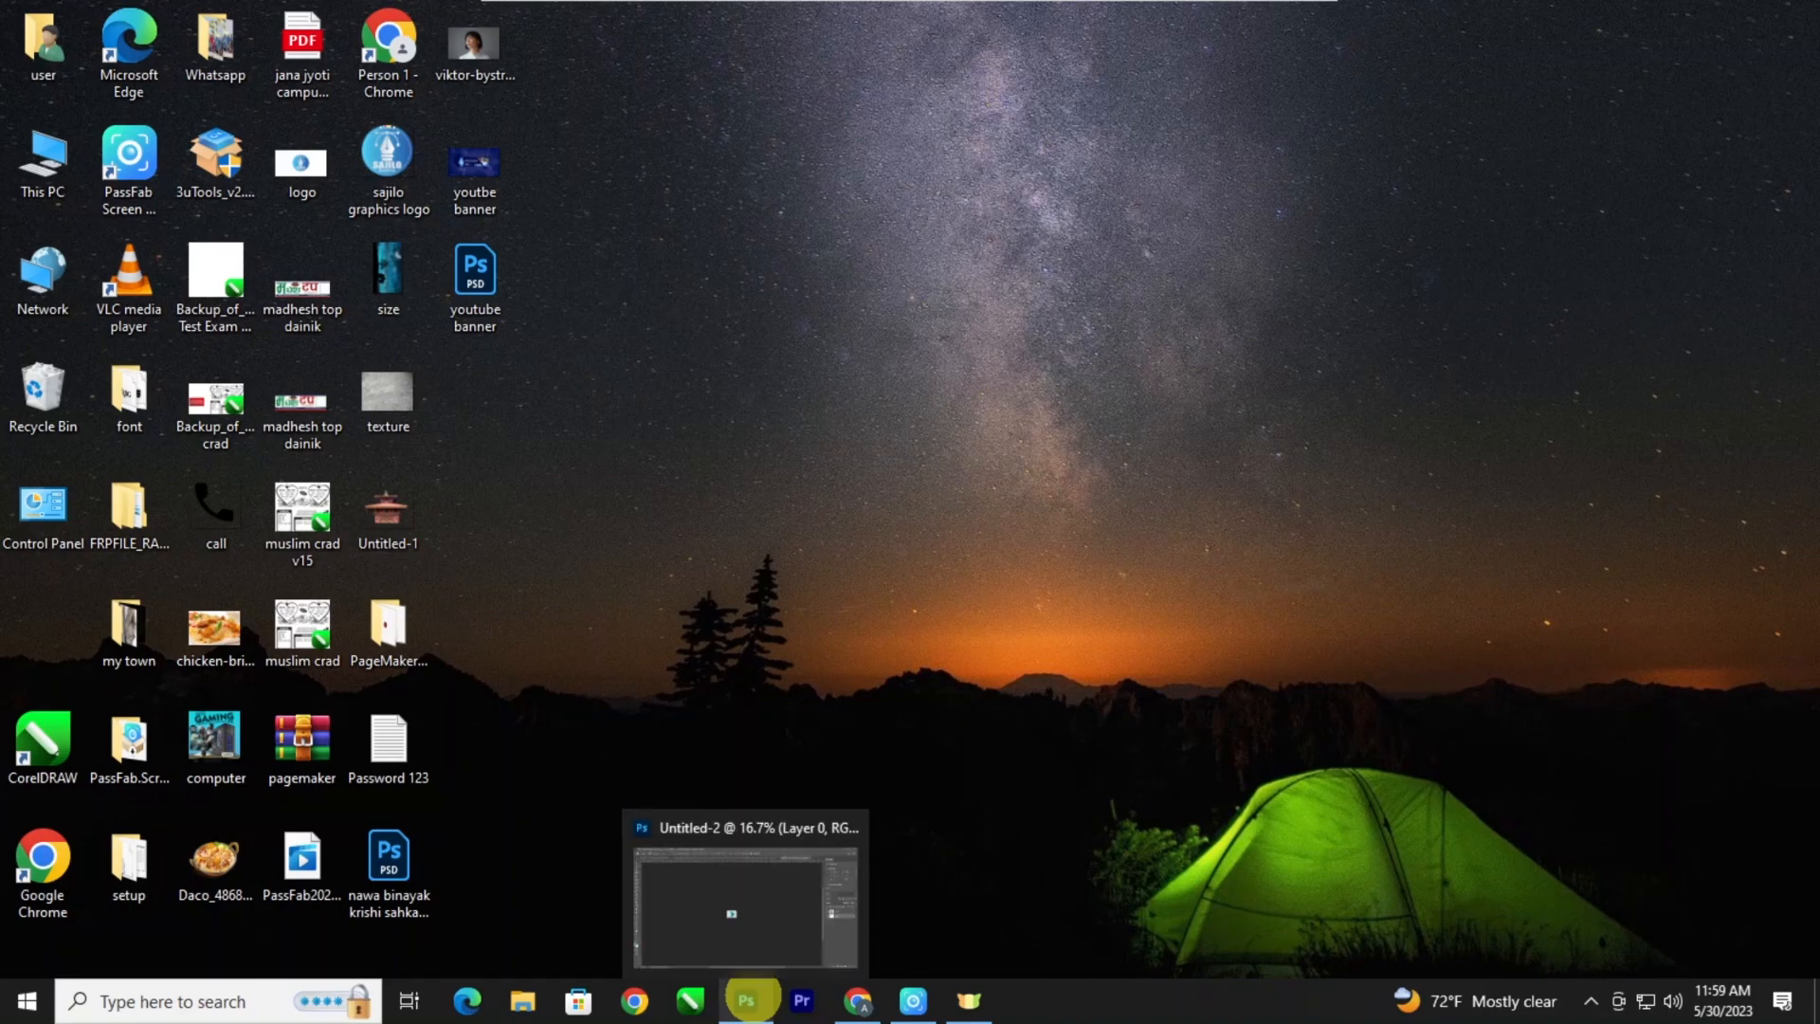
Switch to Photoshop and create a new document 2000 px wide and 2500 px high at 300 pixels/inch.
{"action": "left_click", "coordinate": [746, 995]}
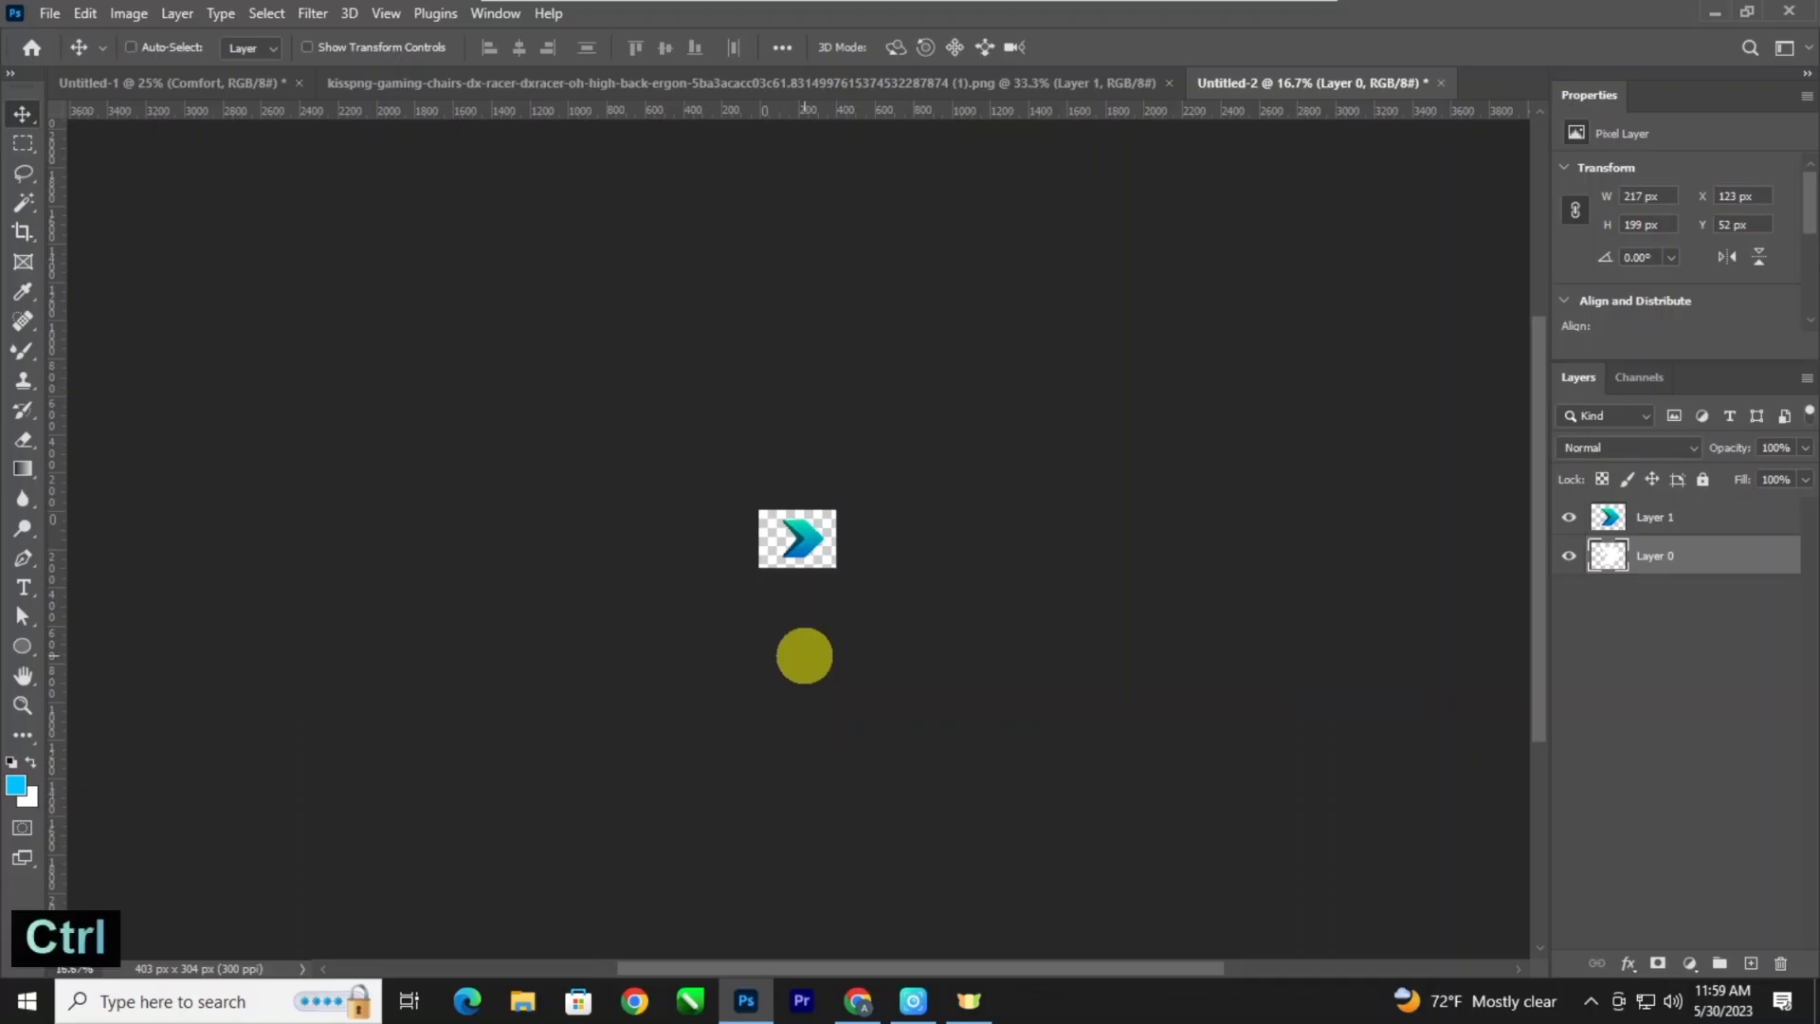
{"action": "key", "text": "ctrl+n"}
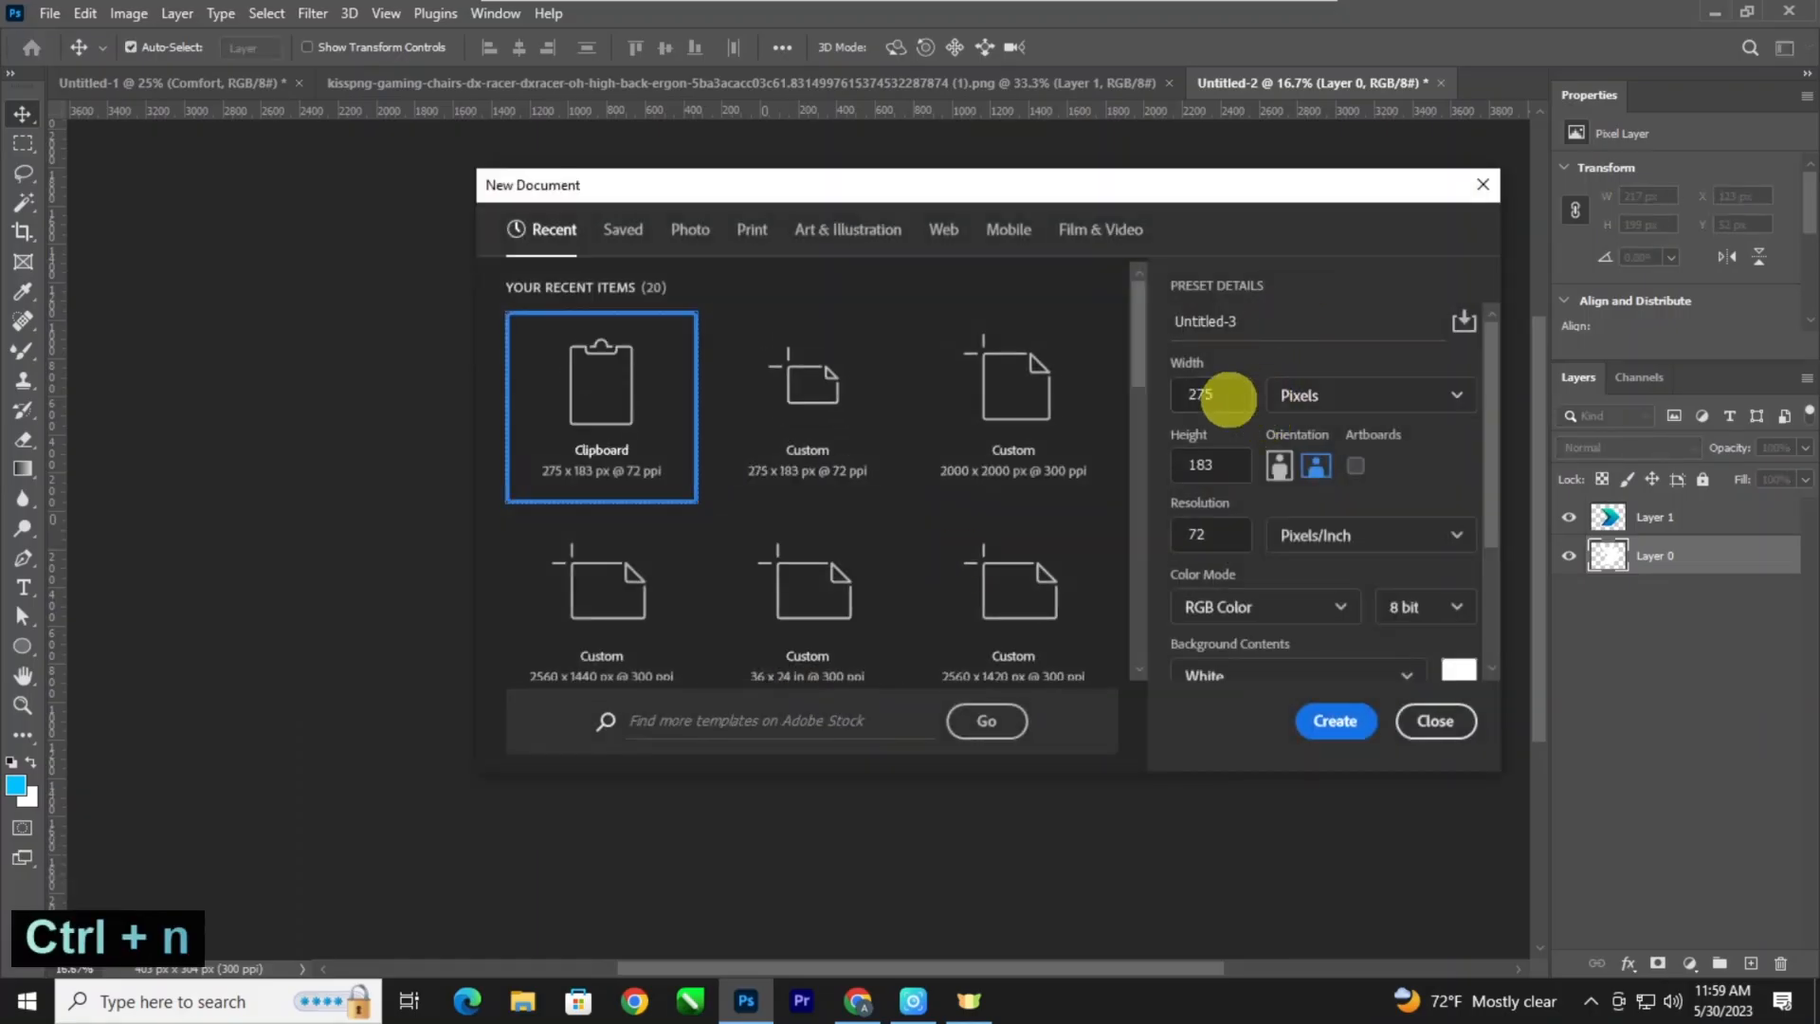
{"action": "left_click_drag", "start_coordinate": [1219, 394], "coordinate": [1164, 398]}
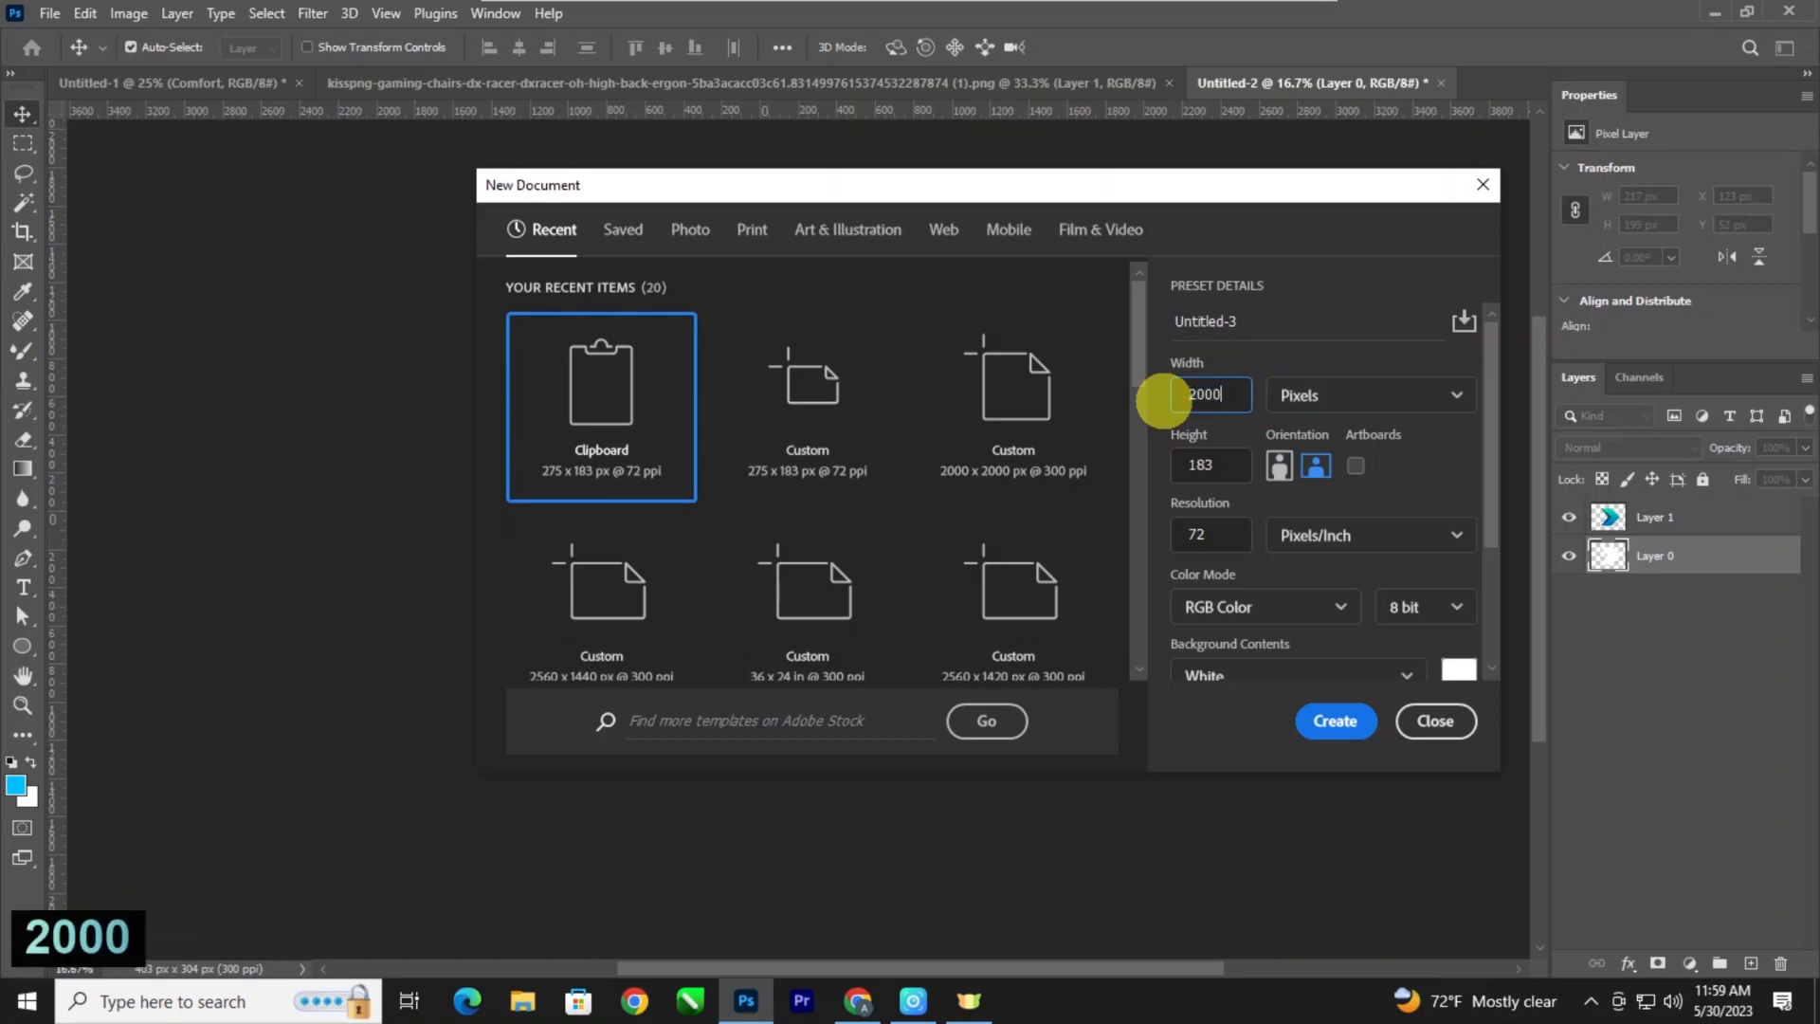
{"action": "type", "text": "2000"}
{"action": "left_click_drag", "start_coordinate": [1222, 463], "coordinate": [1164, 464]}
{"action": "type", "text": "2500"}
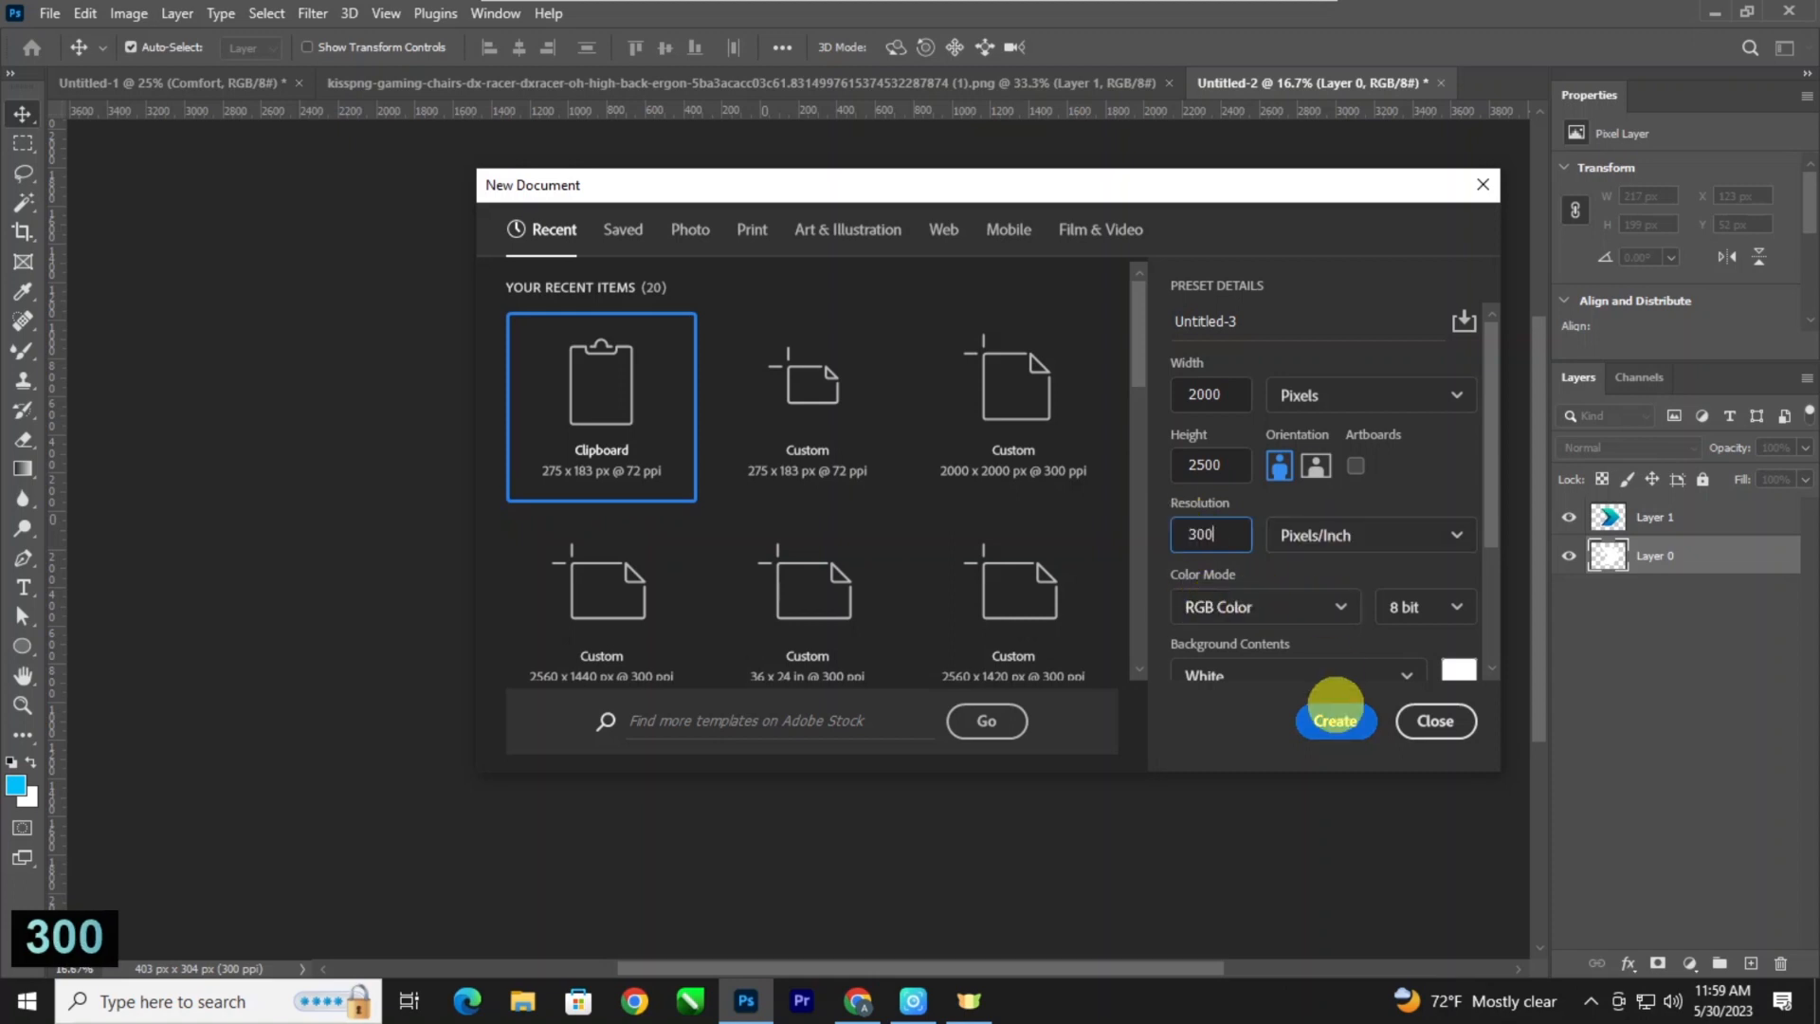
{"action": "left_click", "coordinate": [1334, 720]}
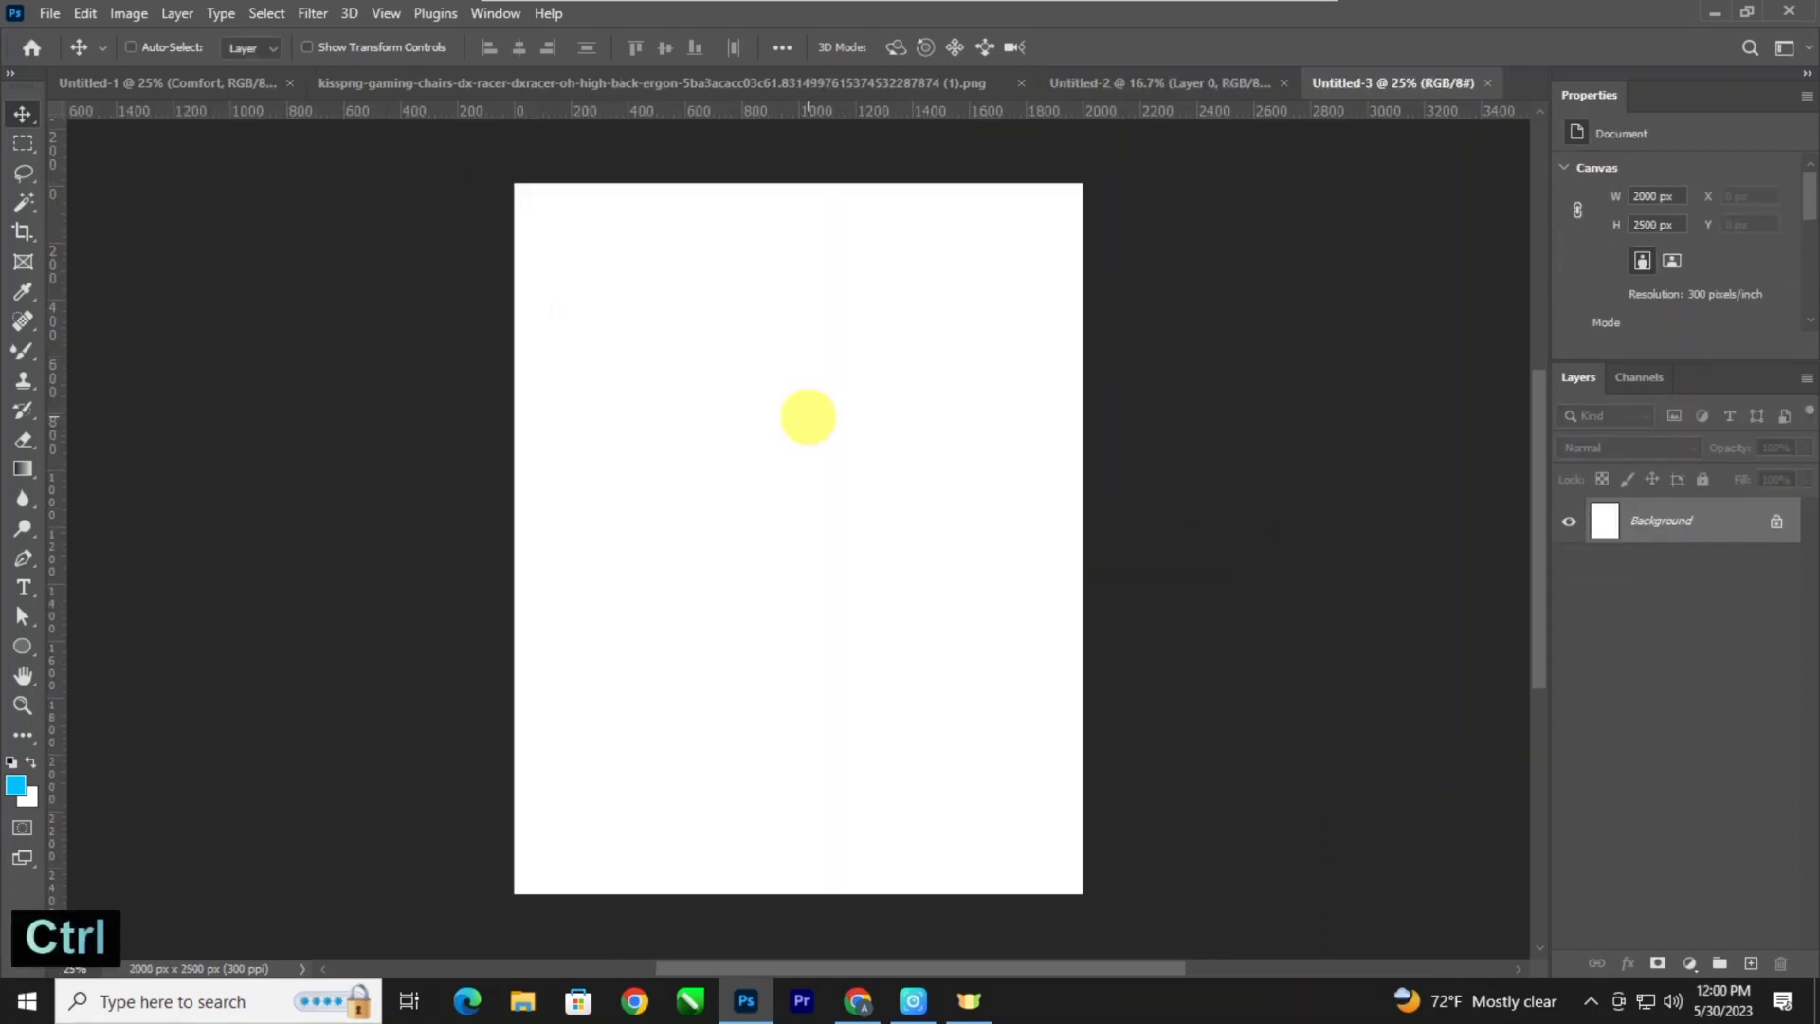
Bring the gaming chair from its open PNG document into the new document and convert its layer to a smart object.
{"action": "key", "text": "ctrl+minus"}
{"action": "key", "text": "ctrl+plus"}
{"action": "key", "text": "space"}
{"action": "key", "text": "space"}
{"action": "key", "text": "space"}
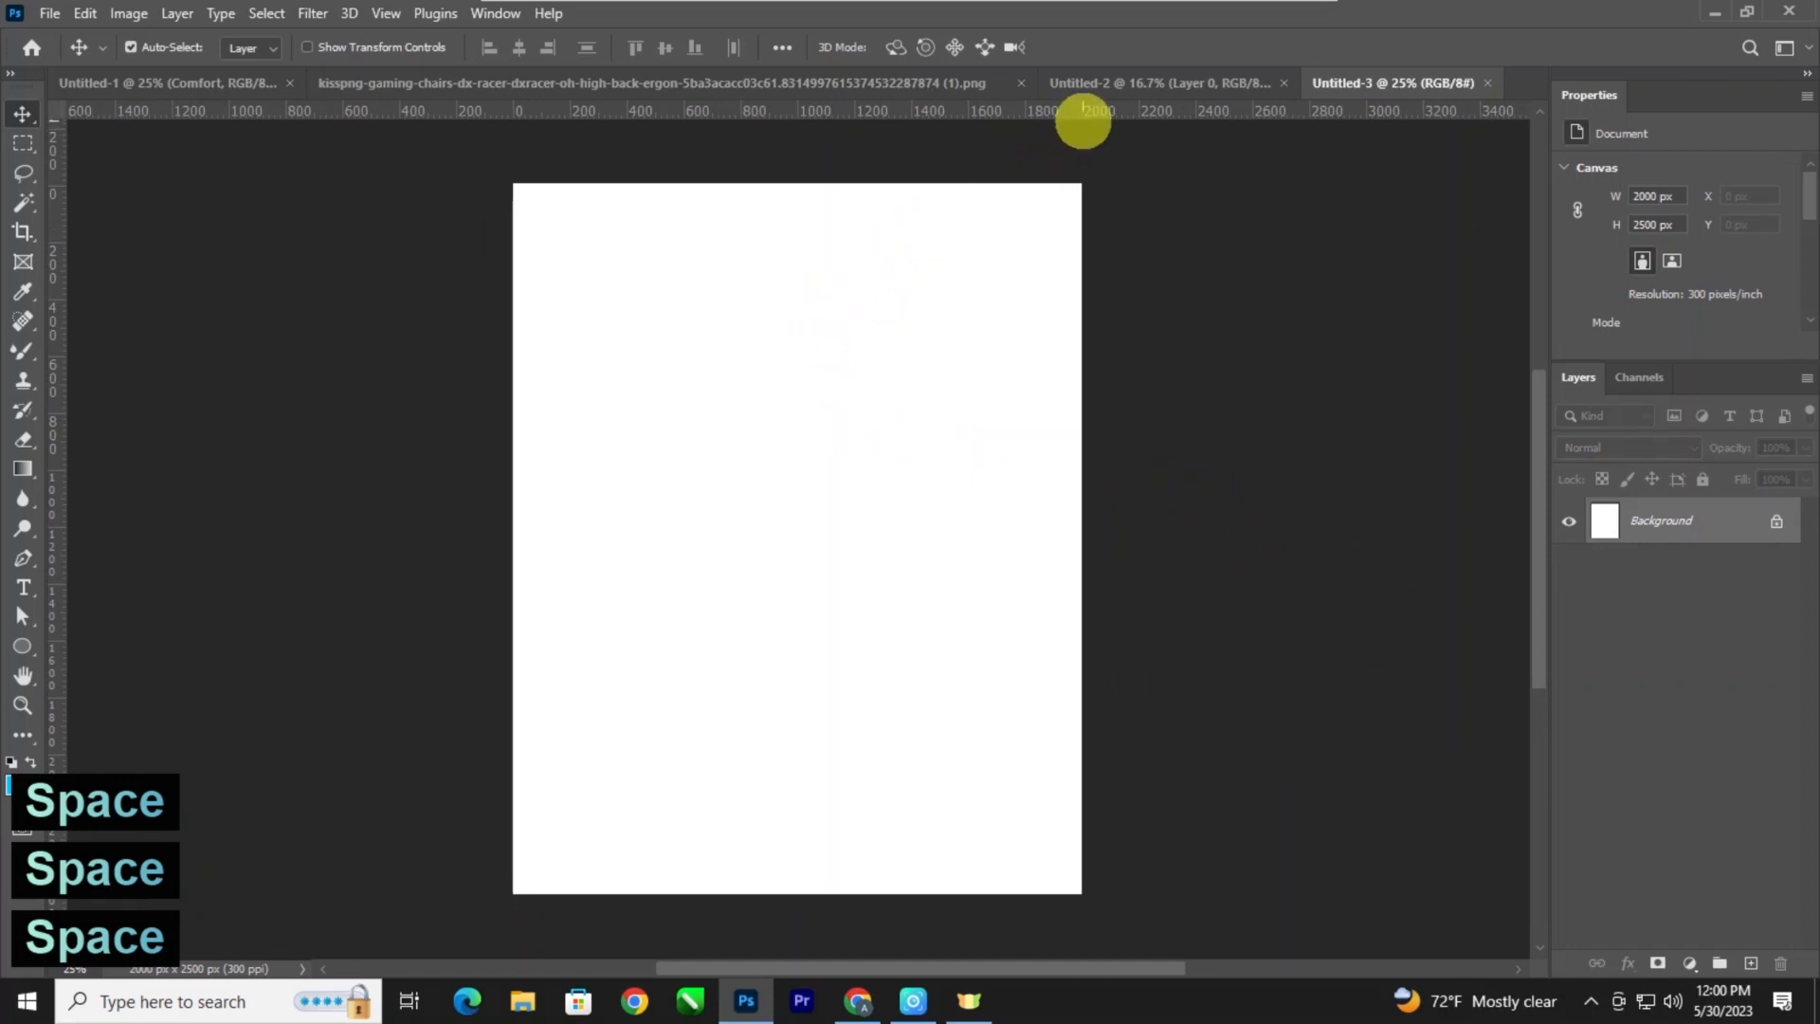
{"action": "left_click", "coordinate": [865, 82]}
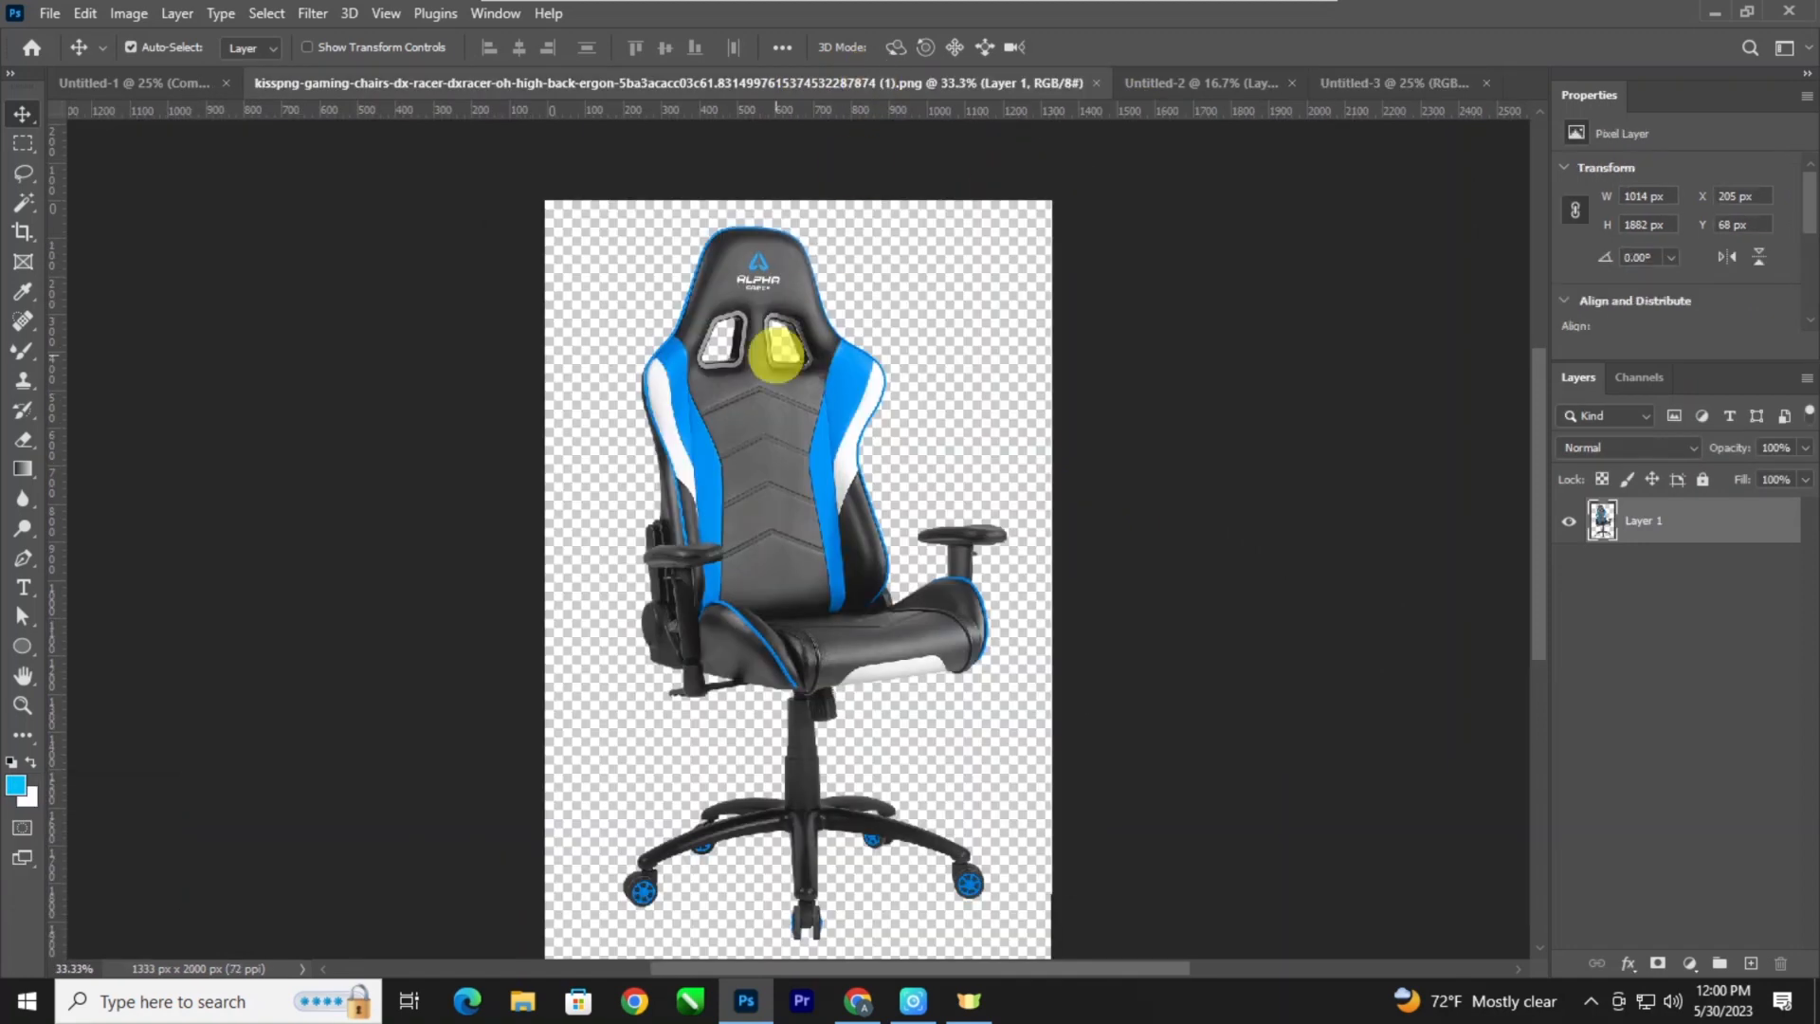
{"action": "mouse_move", "coordinate": [754, 431]}
{"action": "left_mouse_down"}
{"action": "mouse_move", "coordinate": [1178, 281]}
{"action": "mouse_move", "coordinate": [1402, 81]}
{"action": "mouse_move", "coordinate": [889, 423]}
{"action": "mouse_move", "coordinate": [784, 474]}
{"action": "mouse_move", "coordinate": [773, 417]}
{"action": "mouse_move", "coordinate": [738, 439]}
{"action": "left_mouse_up"}
{"action": "right_click", "coordinate": [1669, 519]}
{"action": "left_click", "coordinate": [1403, 329]}
{"action": "key", "text": "ctrl+t"}
{"action": "key", "text": "Return"}
Start a Pen tool shape with a curved edge running from outside the canvas's left side diagonally across the chair's seat.
{"action": "left_click", "coordinate": [23, 559]}
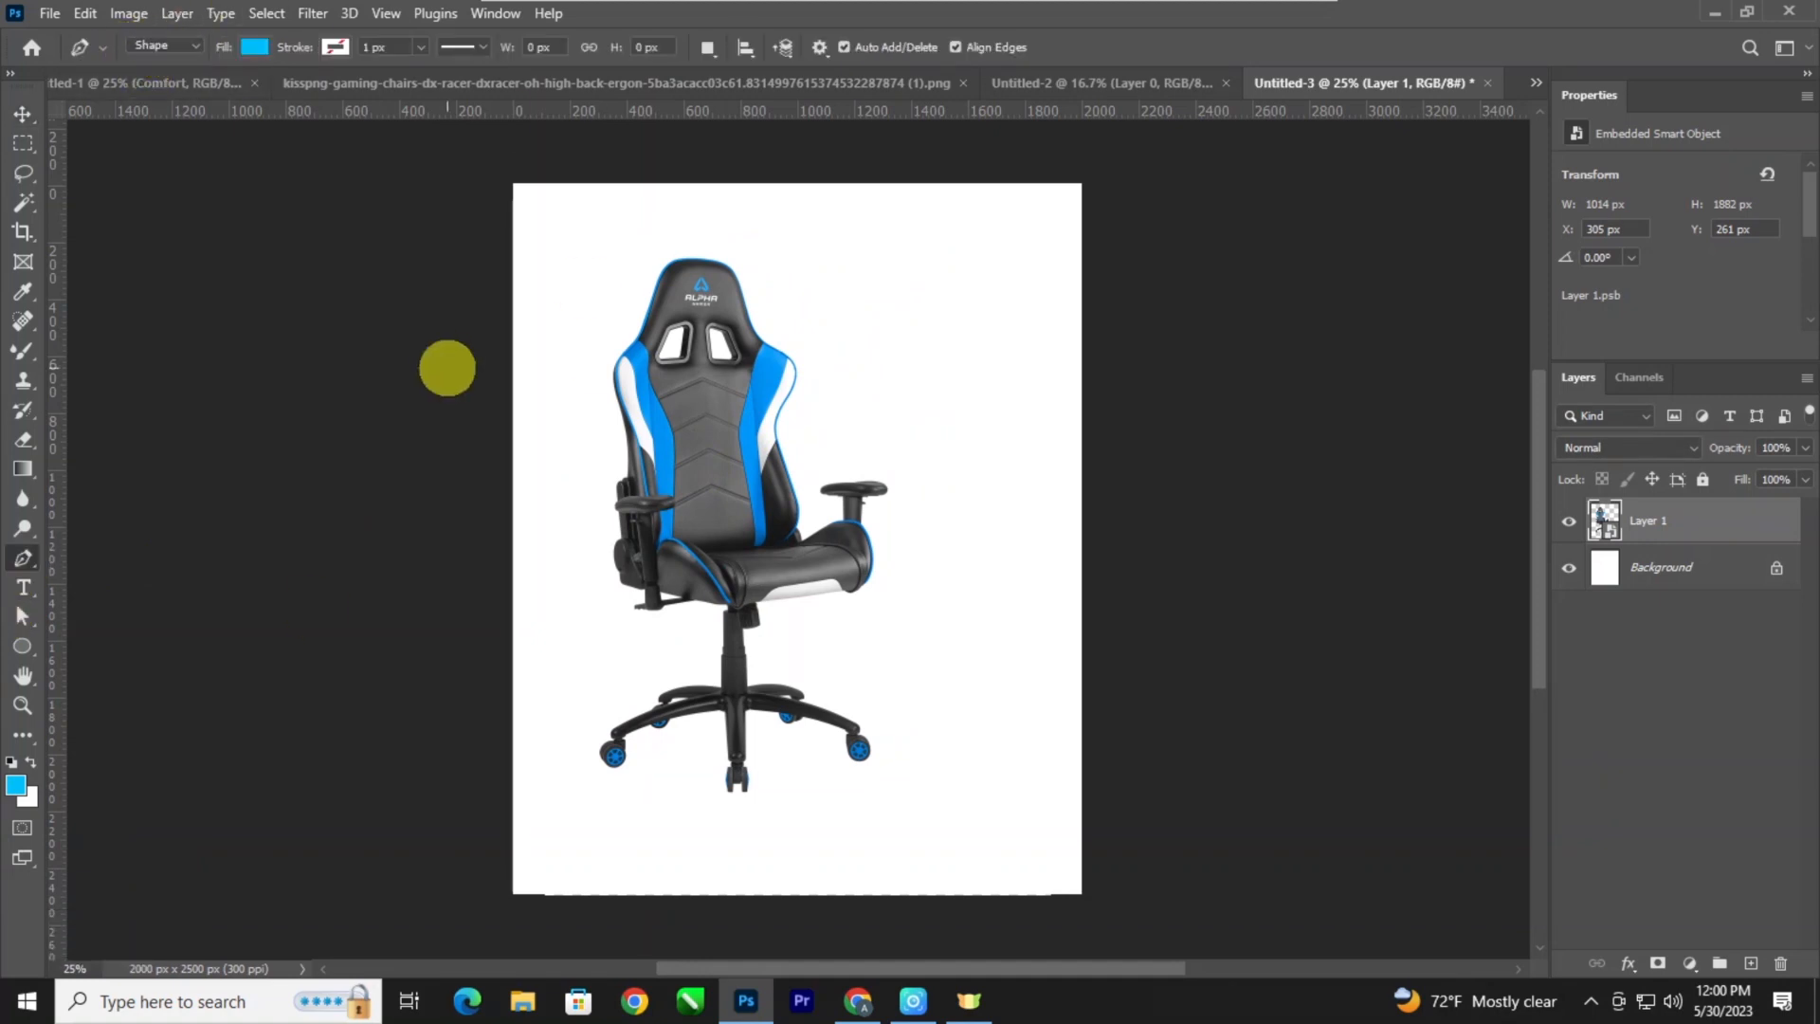
{"action": "left_click", "coordinate": [472, 378]}
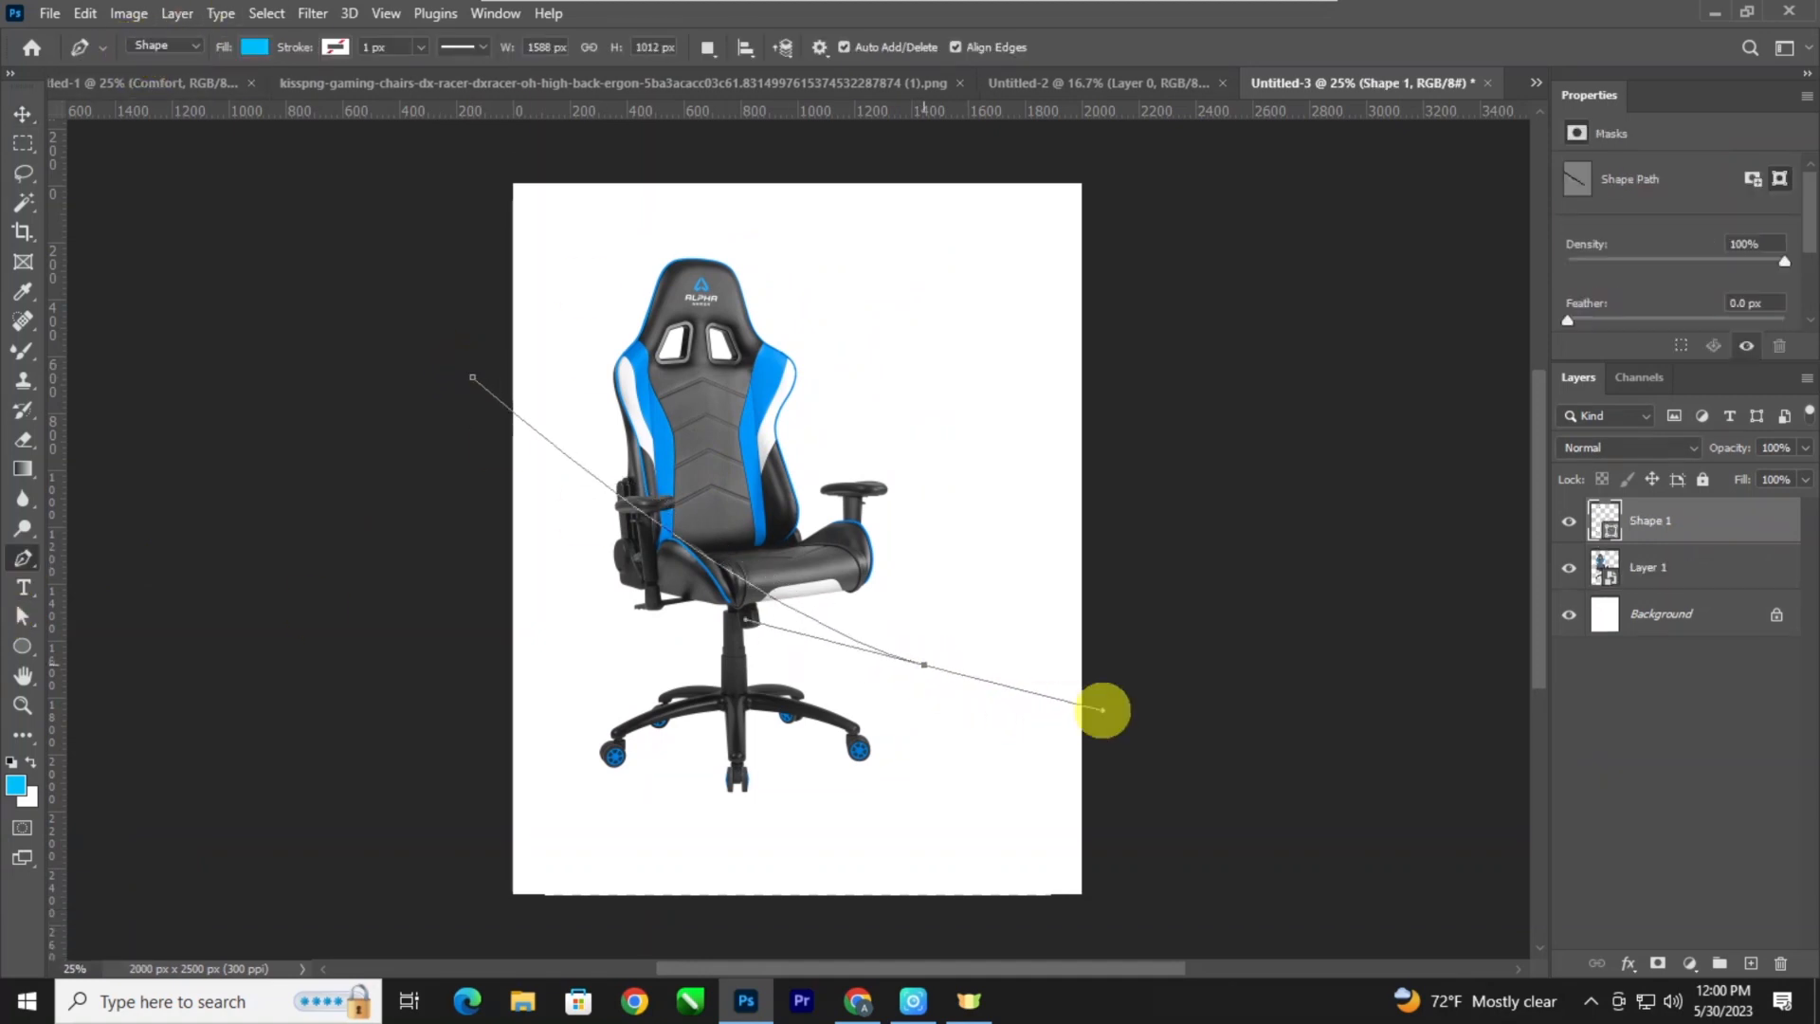
{"action": "key", "text": "ctrl+z"}
{"action": "left_click_drag", "start_coordinate": [876, 662], "coordinate": [1086, 699]}
{"action": "left_click", "coordinate": [823, 914]}
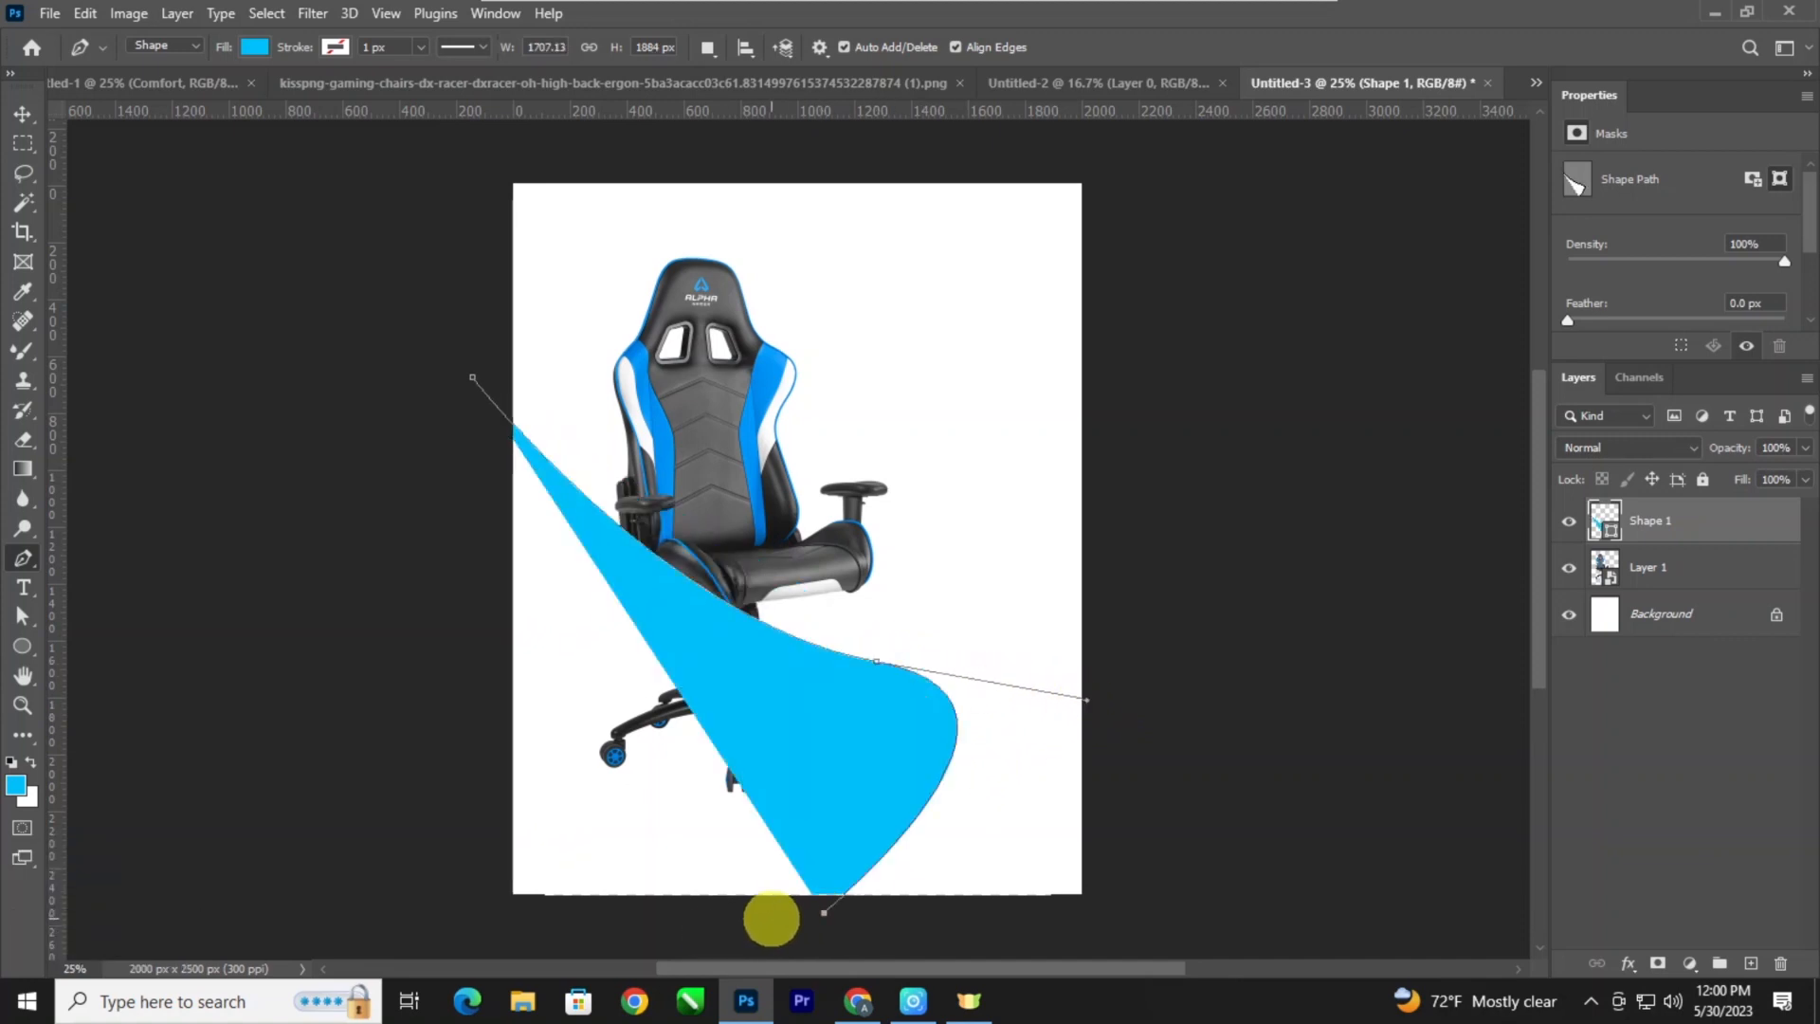
{"action": "key", "text": "ctrl+z"}
{"action": "left_click", "coordinate": [702, 923]}
{"action": "key", "text": "ctrl+z"}
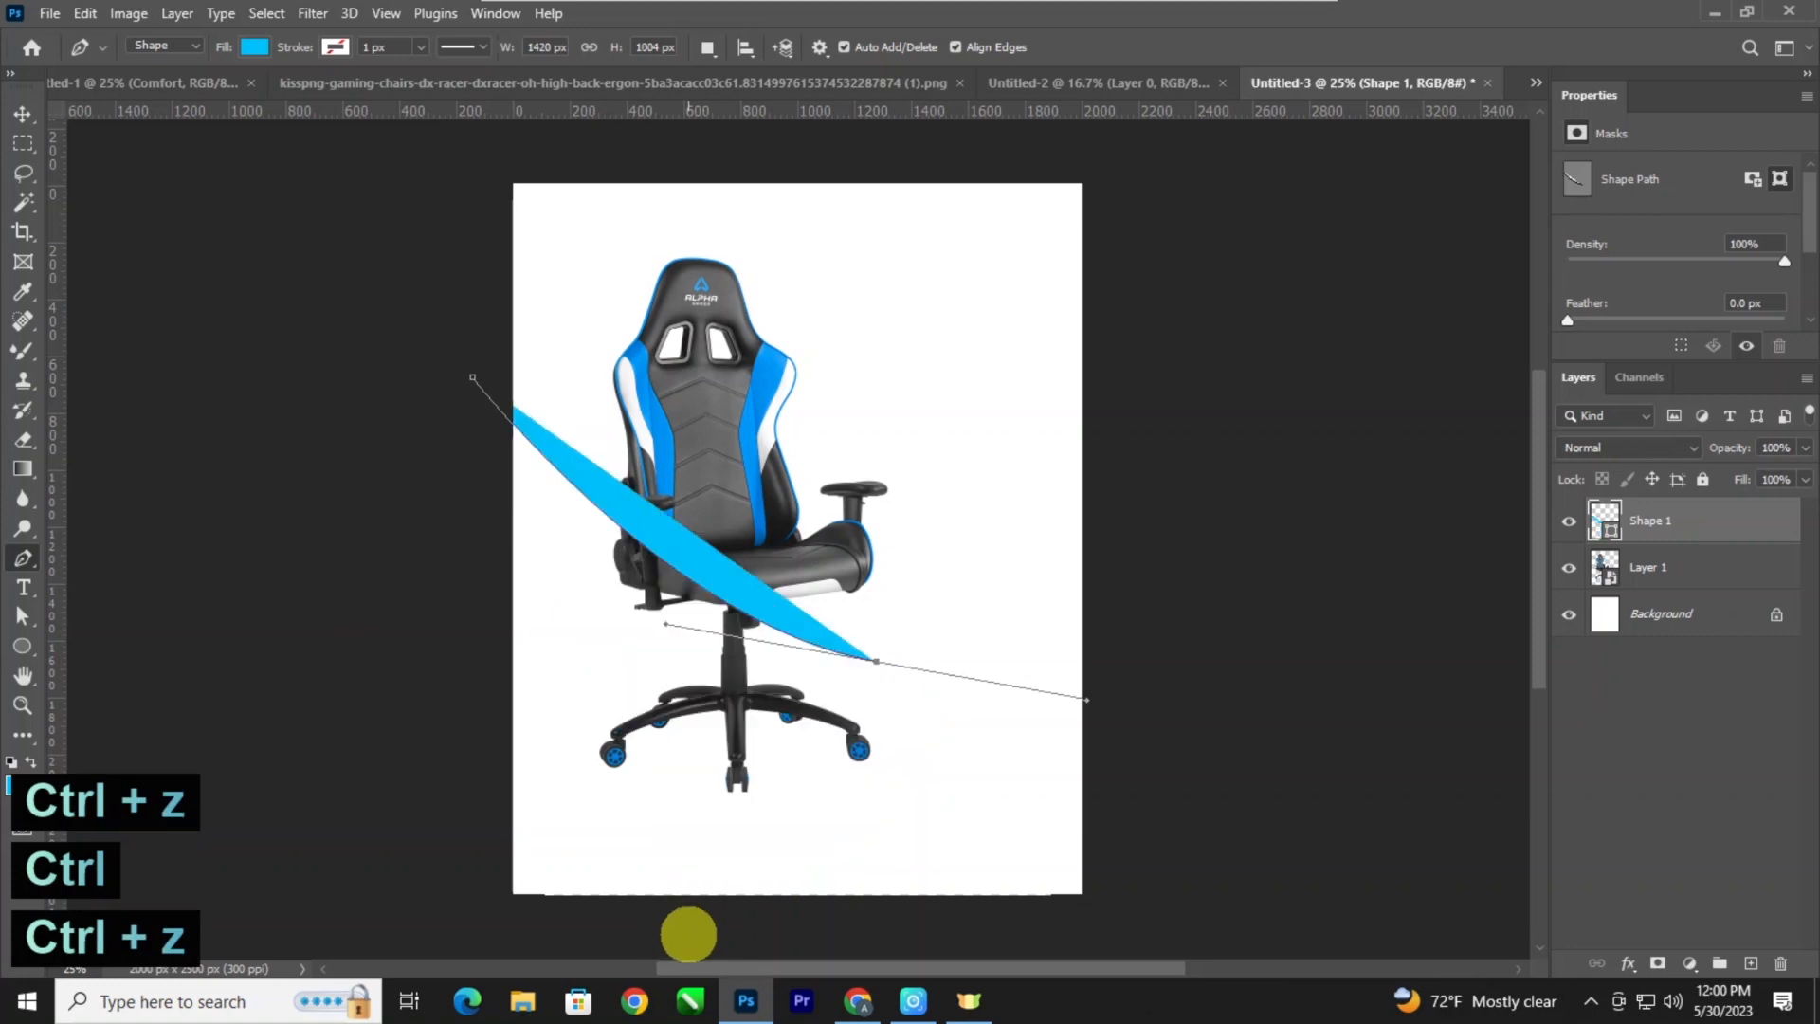
Close the Pen shape with corner points beyond the canvas's bottom and left edges so it fills the lower-left area.
{"action": "key", "text": "ctrl+minus"}
{"action": "key", "text": "space"}
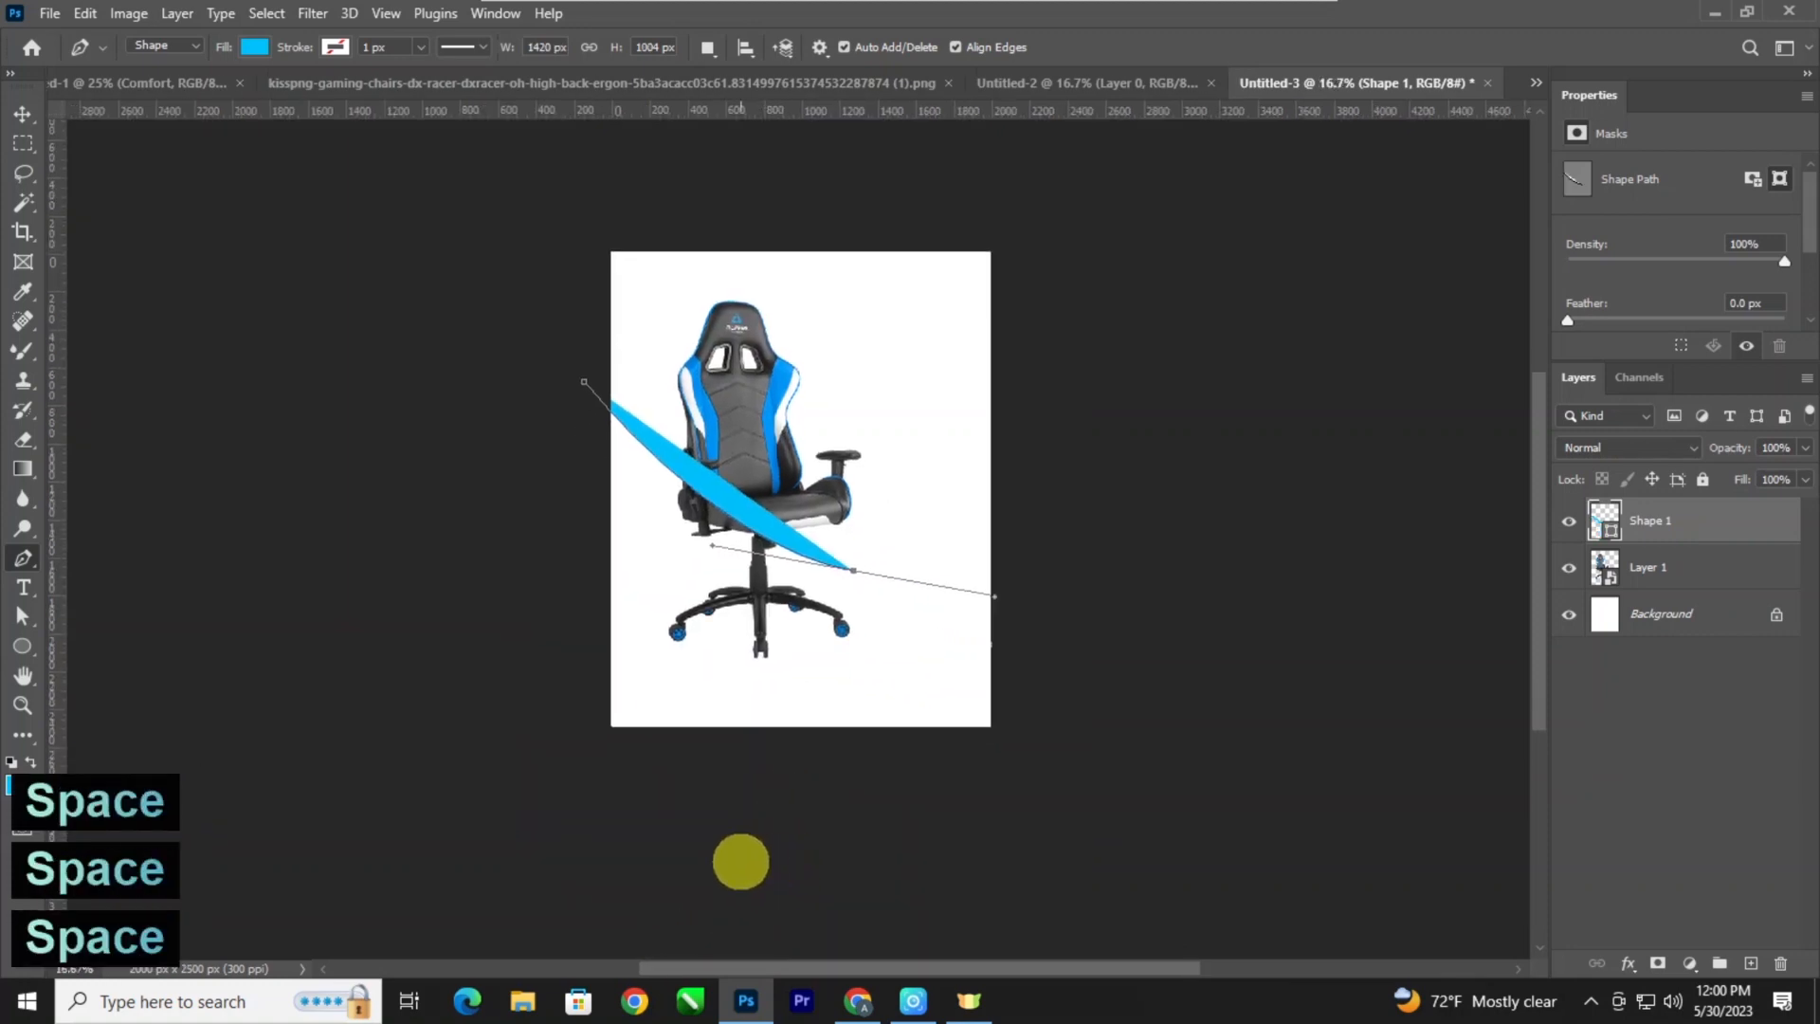
{"action": "left_click", "coordinate": [741, 862]}
{"action": "left_click", "coordinate": [525, 811]}
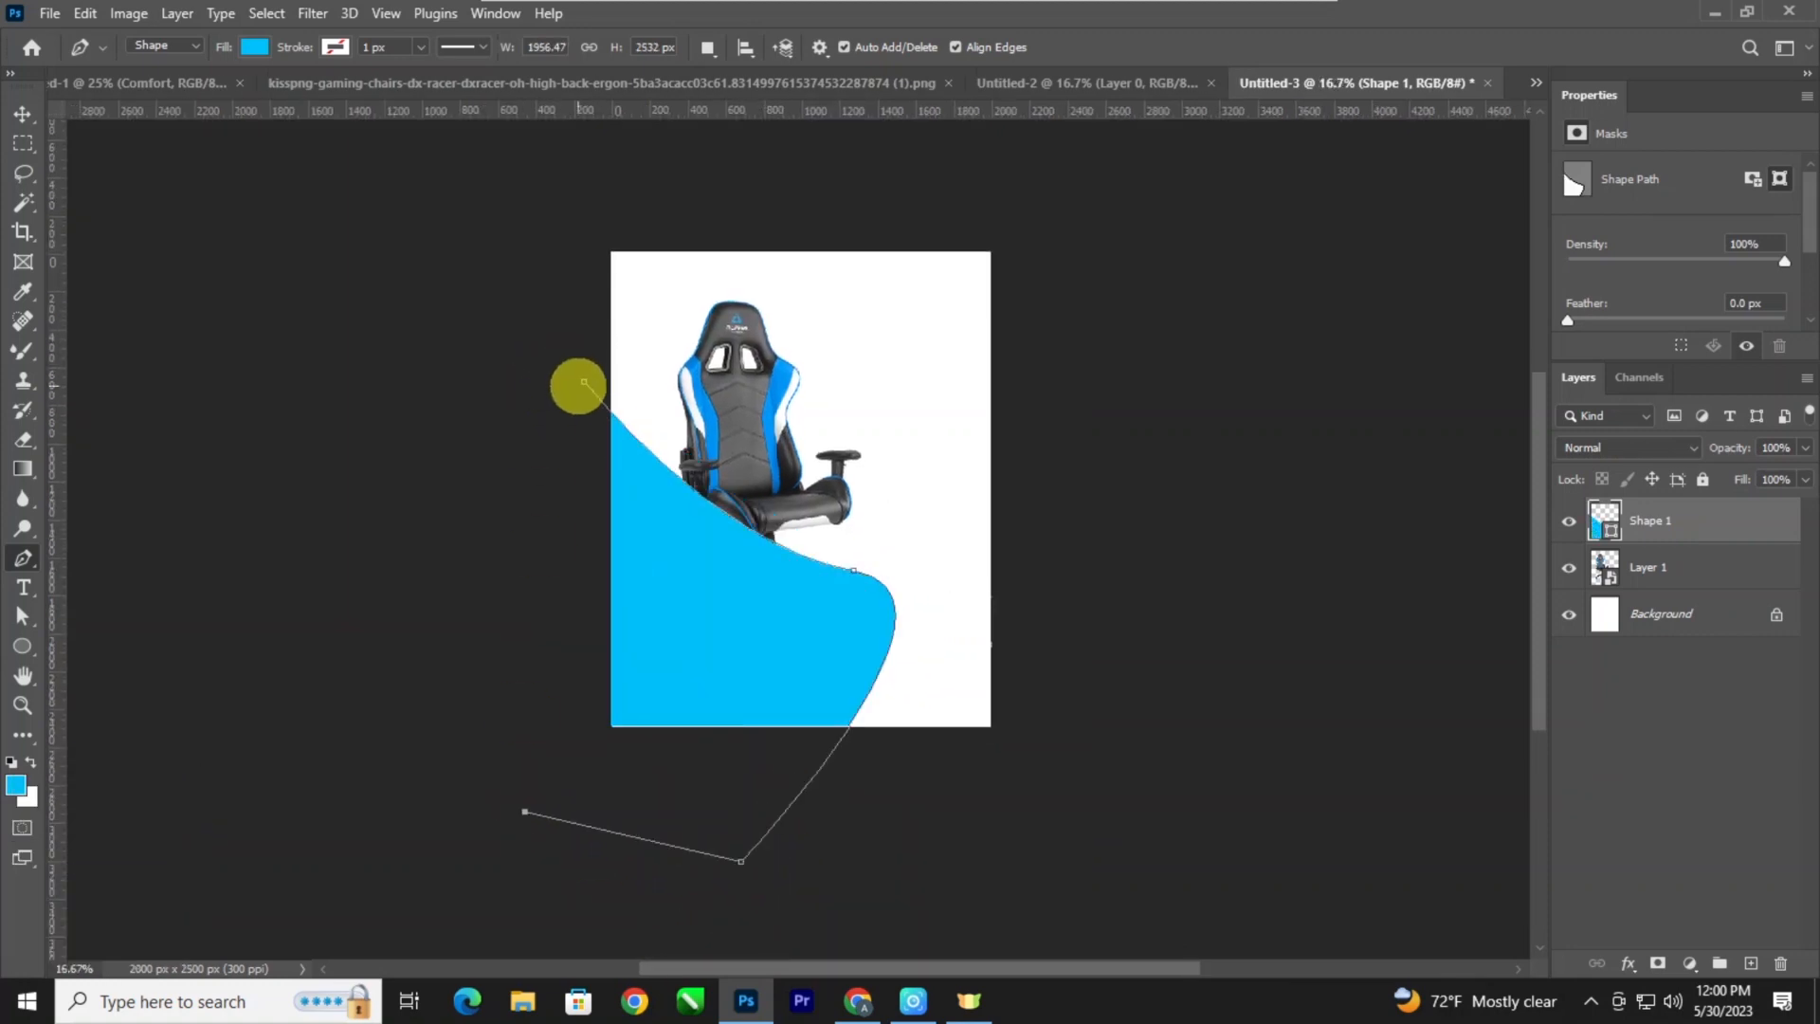
{"action": "left_click", "coordinate": [23, 114]}
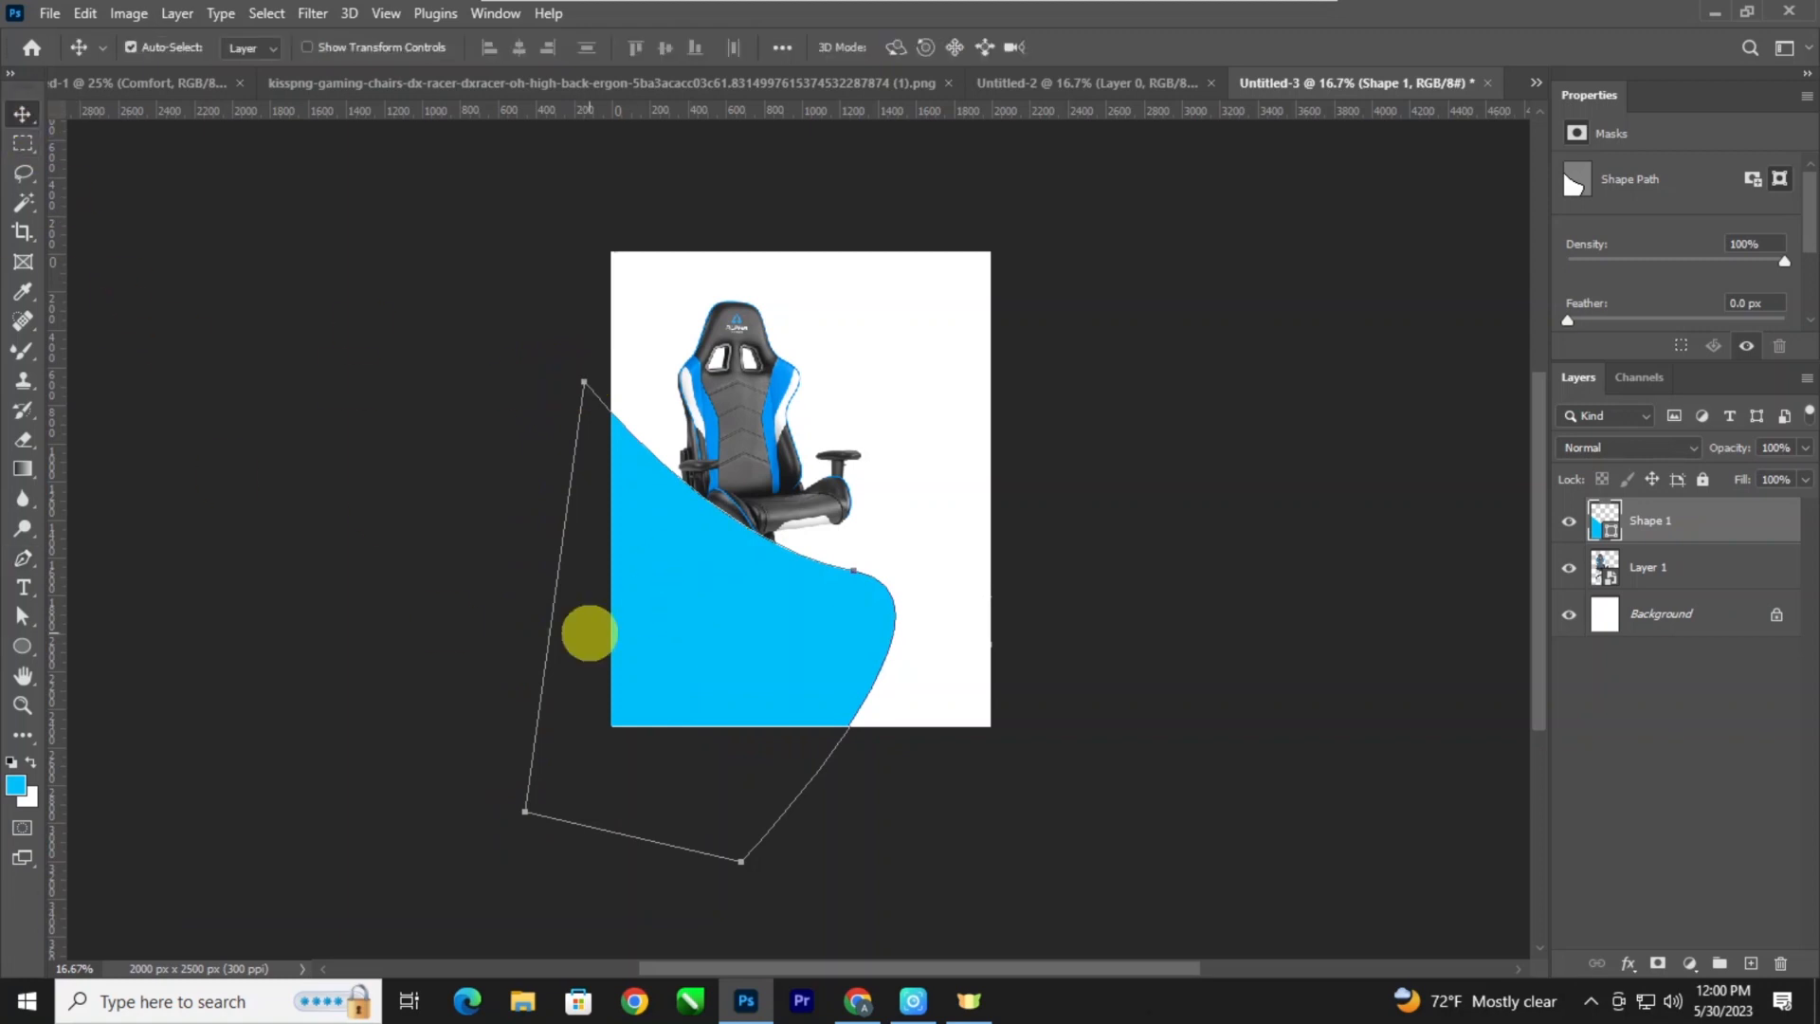
Change the curved shape's fill to the blue sampled from the chair's side trim.
{"action": "left_click", "coordinate": [23, 616]}
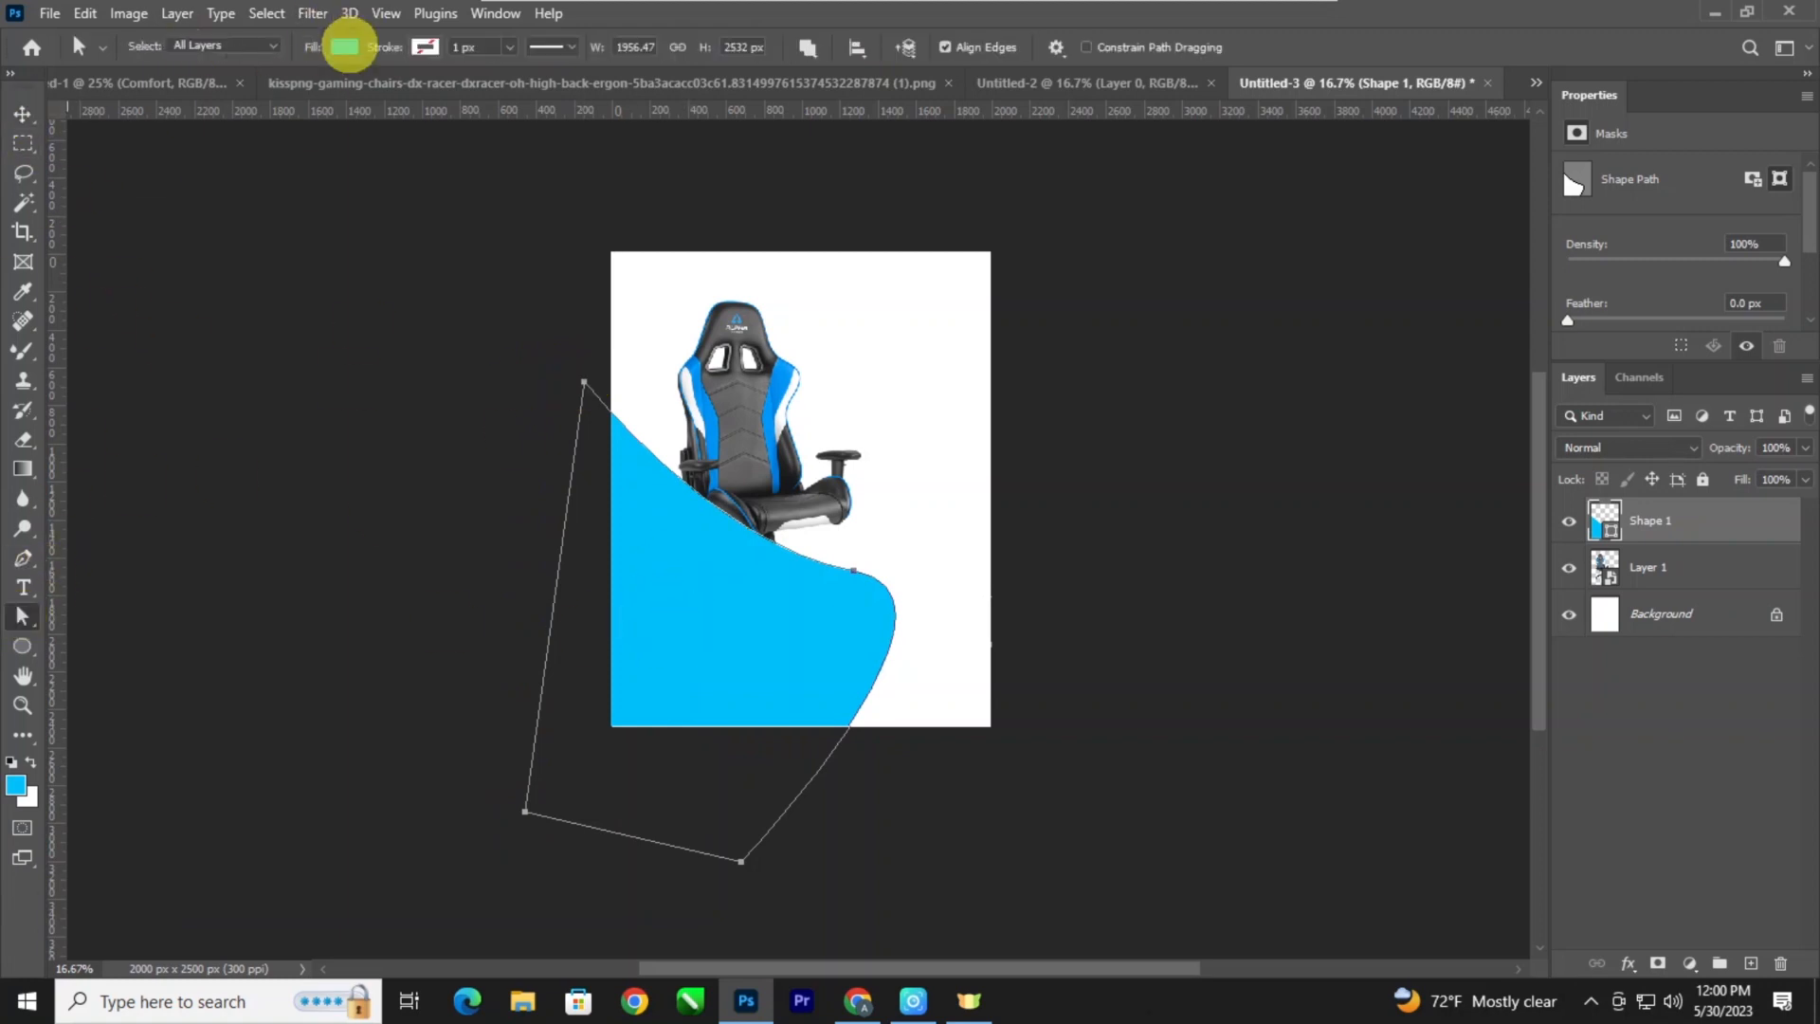
{"action": "left_click", "coordinate": [344, 46]}
{"action": "left_click", "coordinate": [484, 90]}
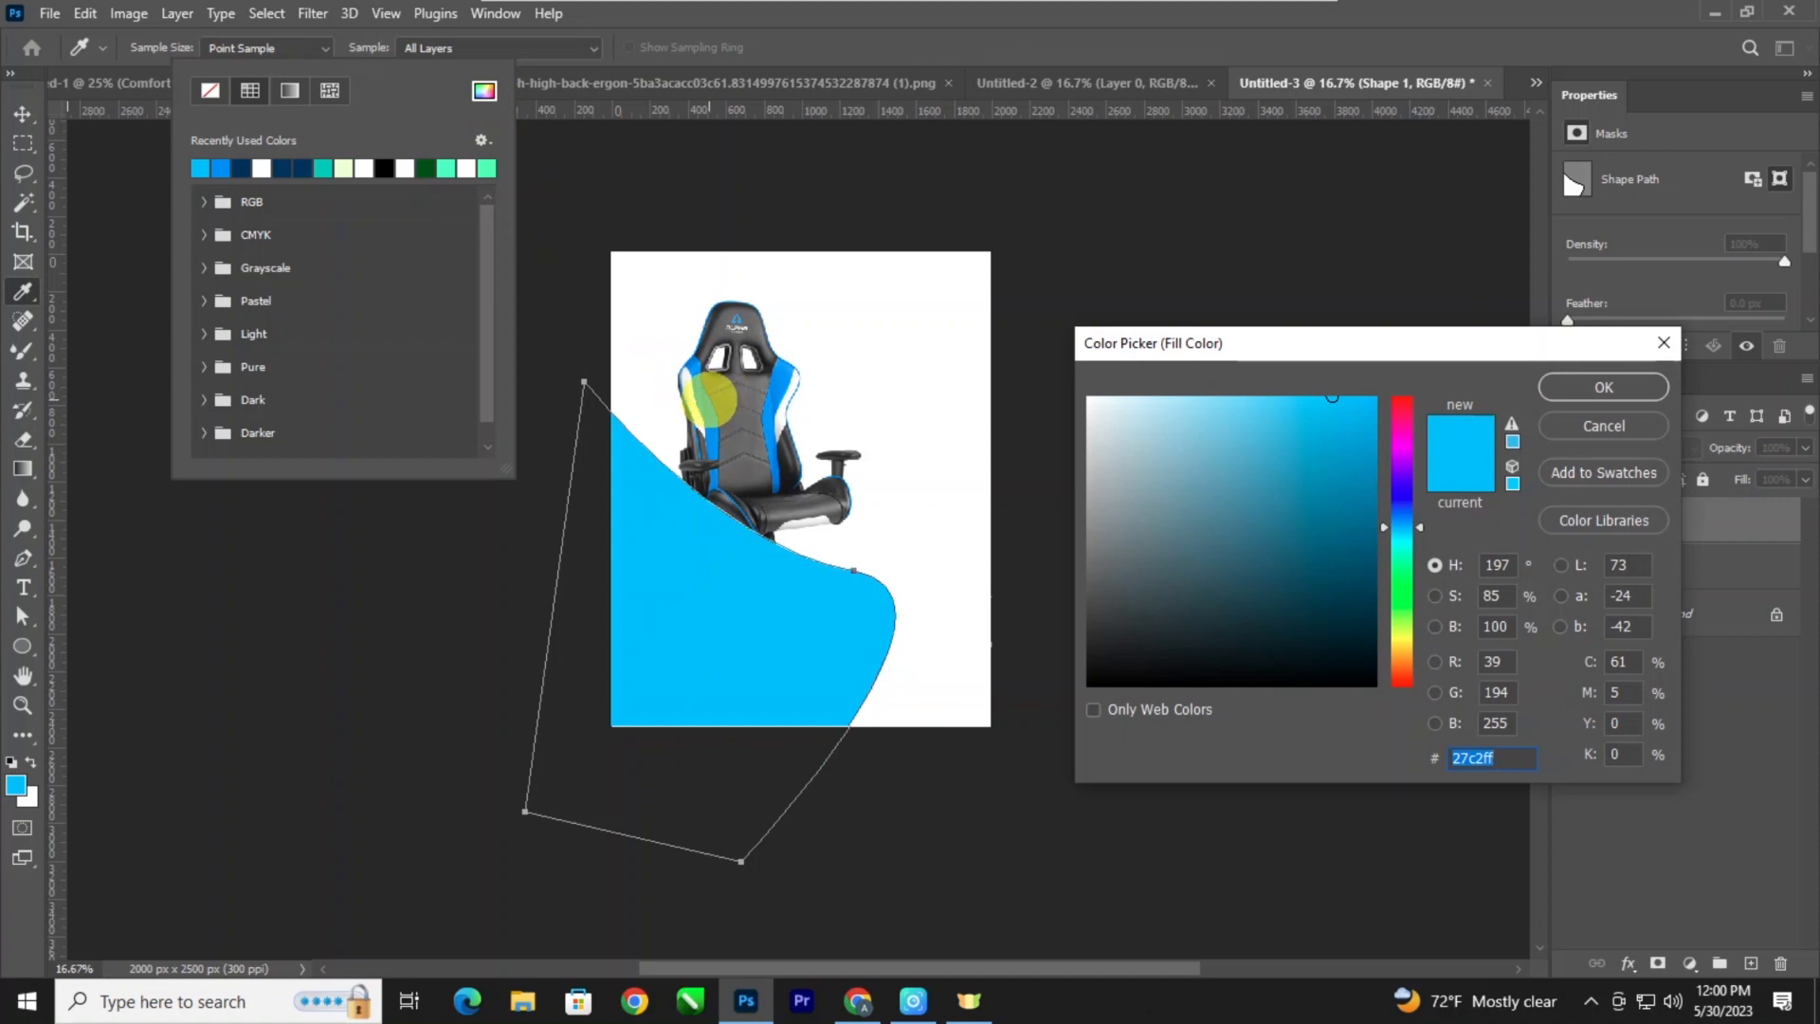
{"action": "left_click", "coordinate": [705, 403]}
{"action": "left_click", "coordinate": [1602, 388]}
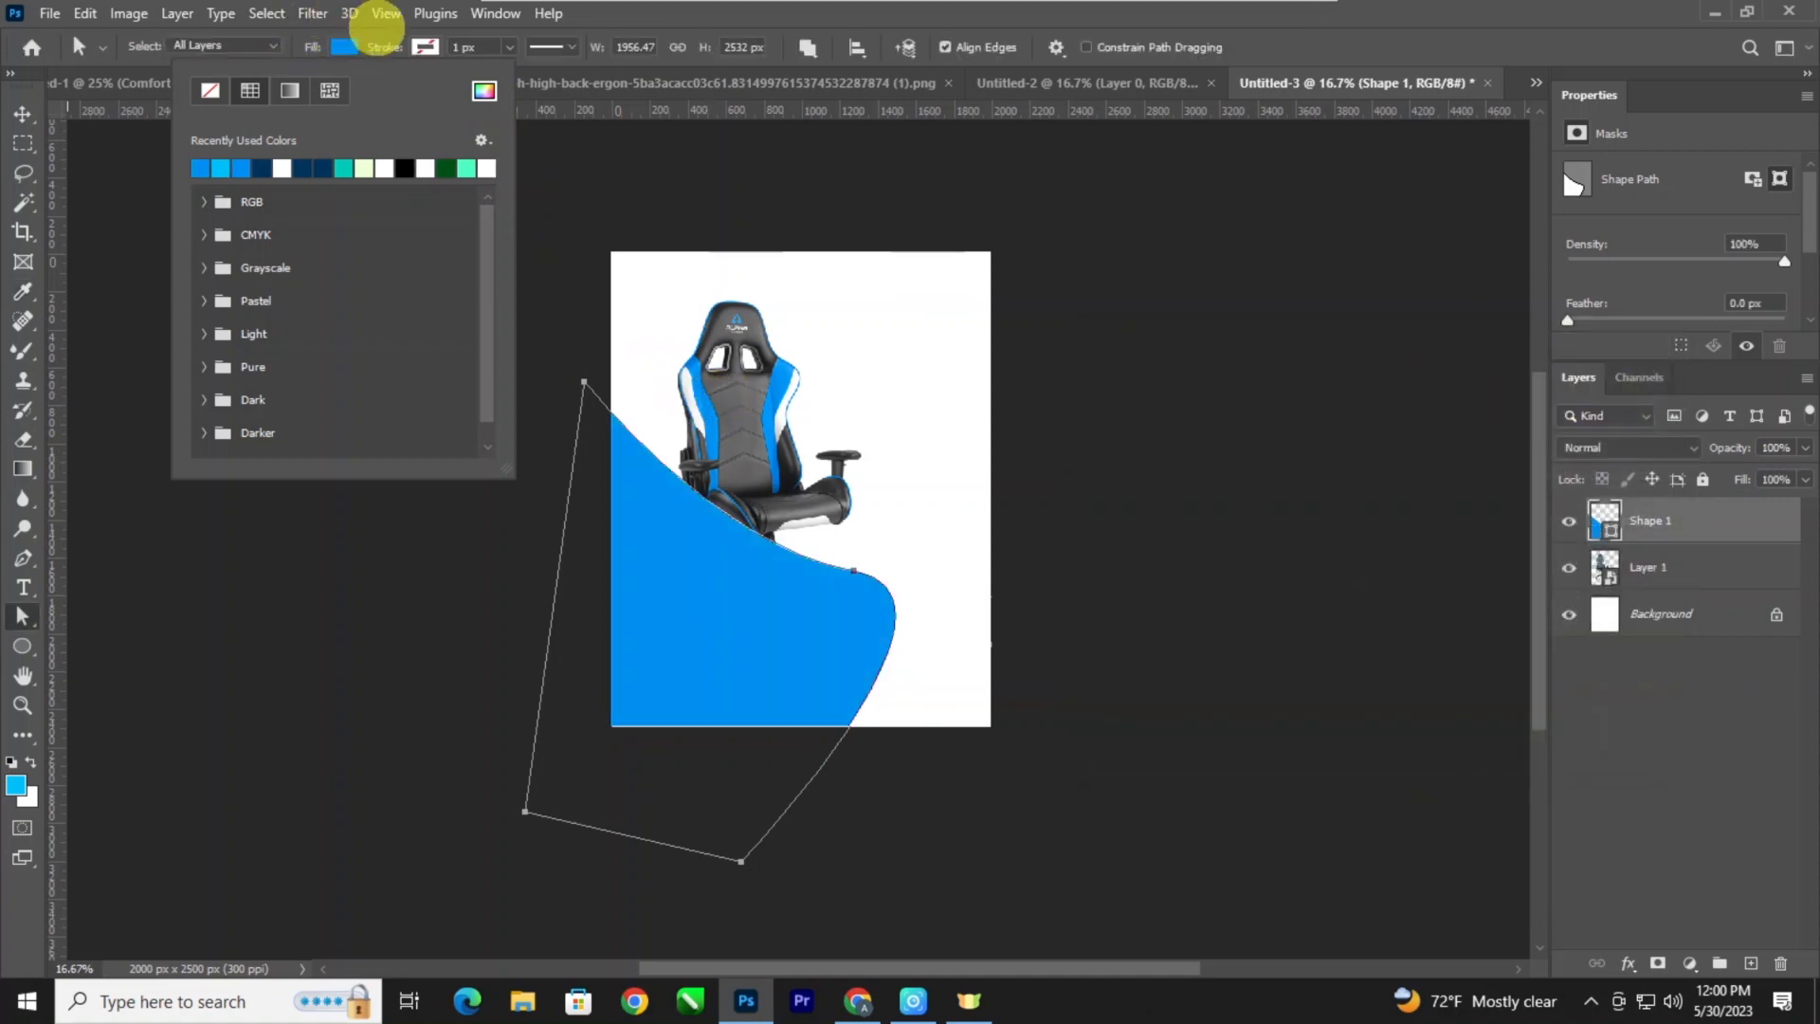
Scale the blue shape to about 127% width and 112% height, and rotate it about 10.4°.
{"action": "left_click", "coordinate": [22, 114]}
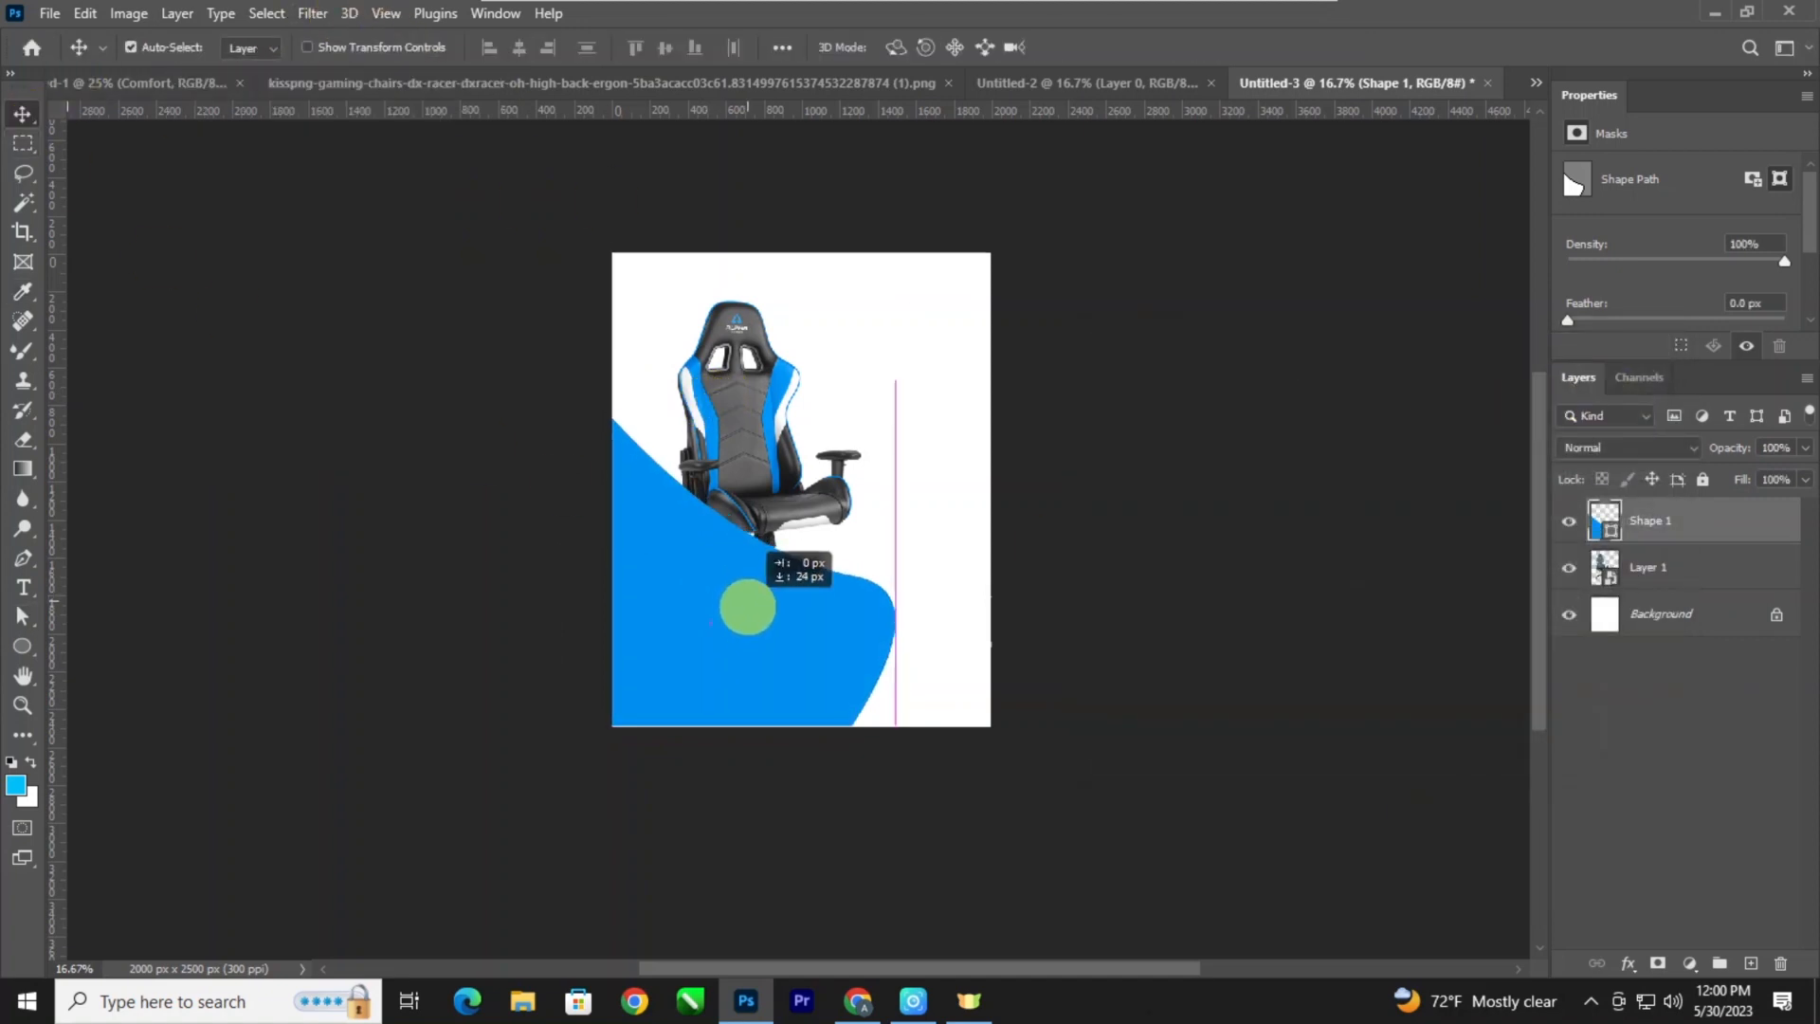
{"action": "key", "text": "ctrl+t"}
{"action": "left_click_drag", "start_coordinate": [943, 735], "coordinate": [945, 807]}
{"action": "left_click_drag", "start_coordinate": [576, 368], "coordinate": [543, 300]}
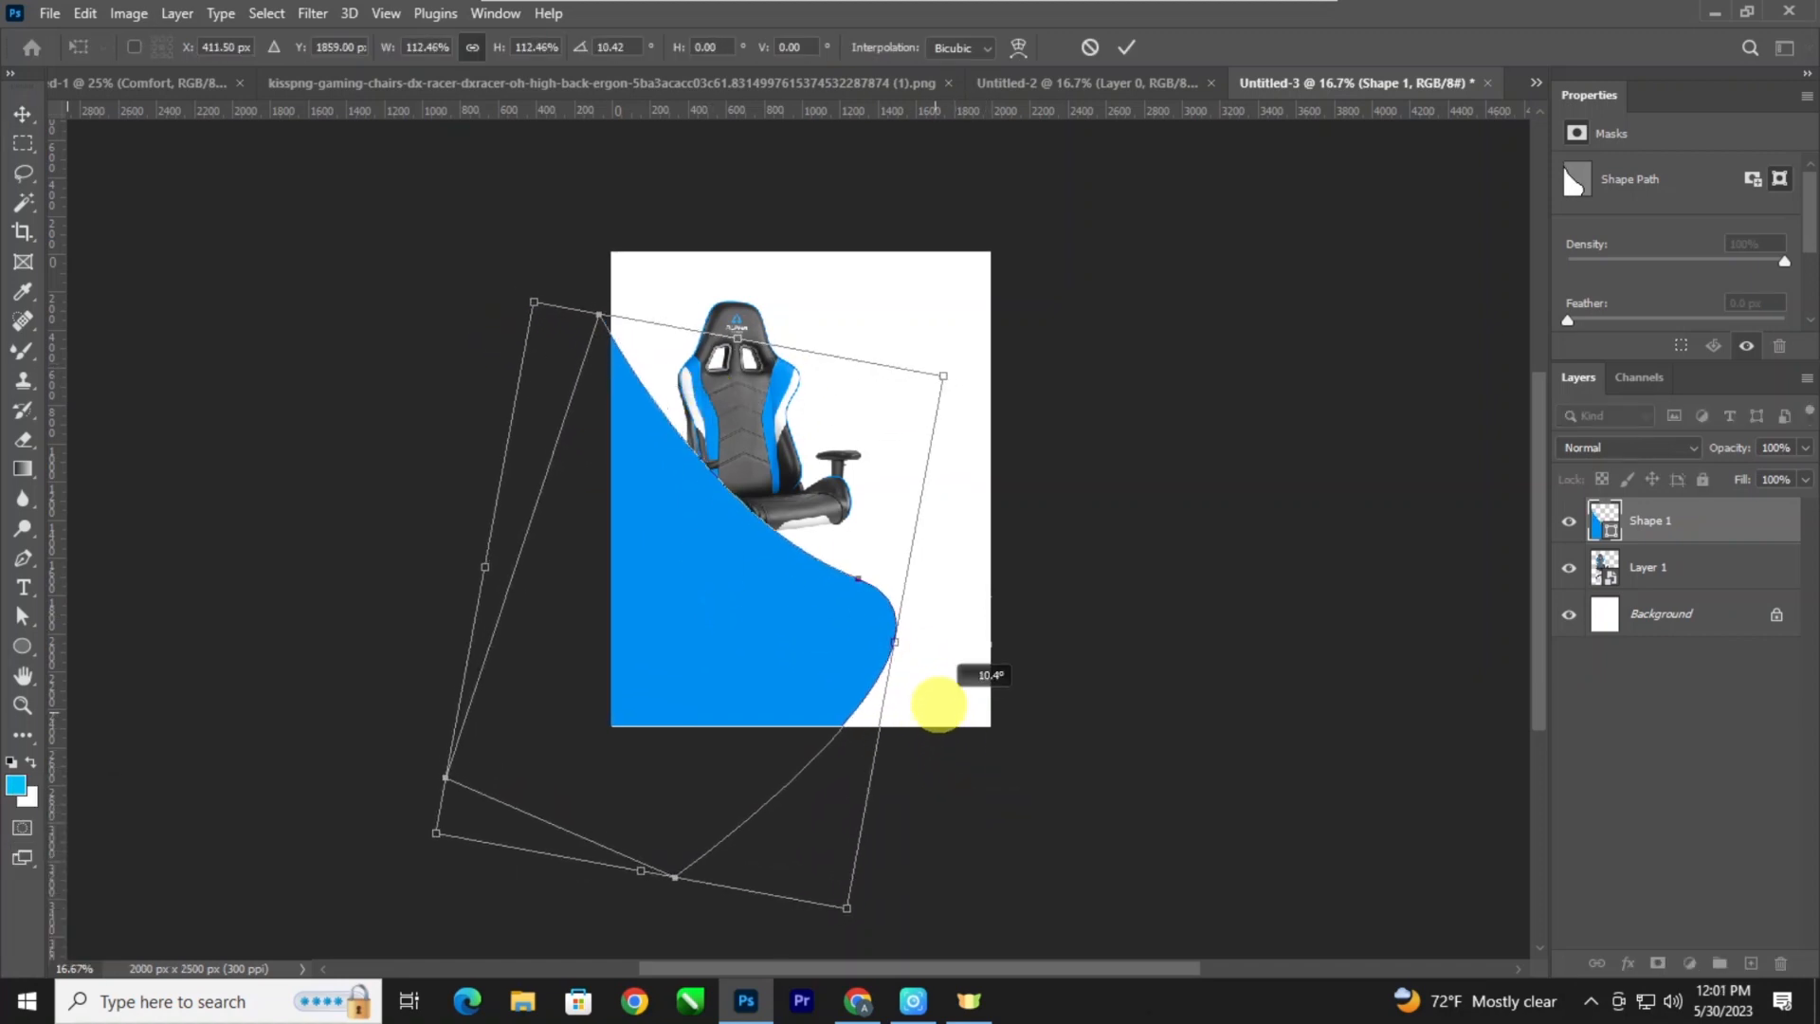
{"action": "left_click_drag", "start_coordinate": [486, 560], "coordinate": [432, 557]}
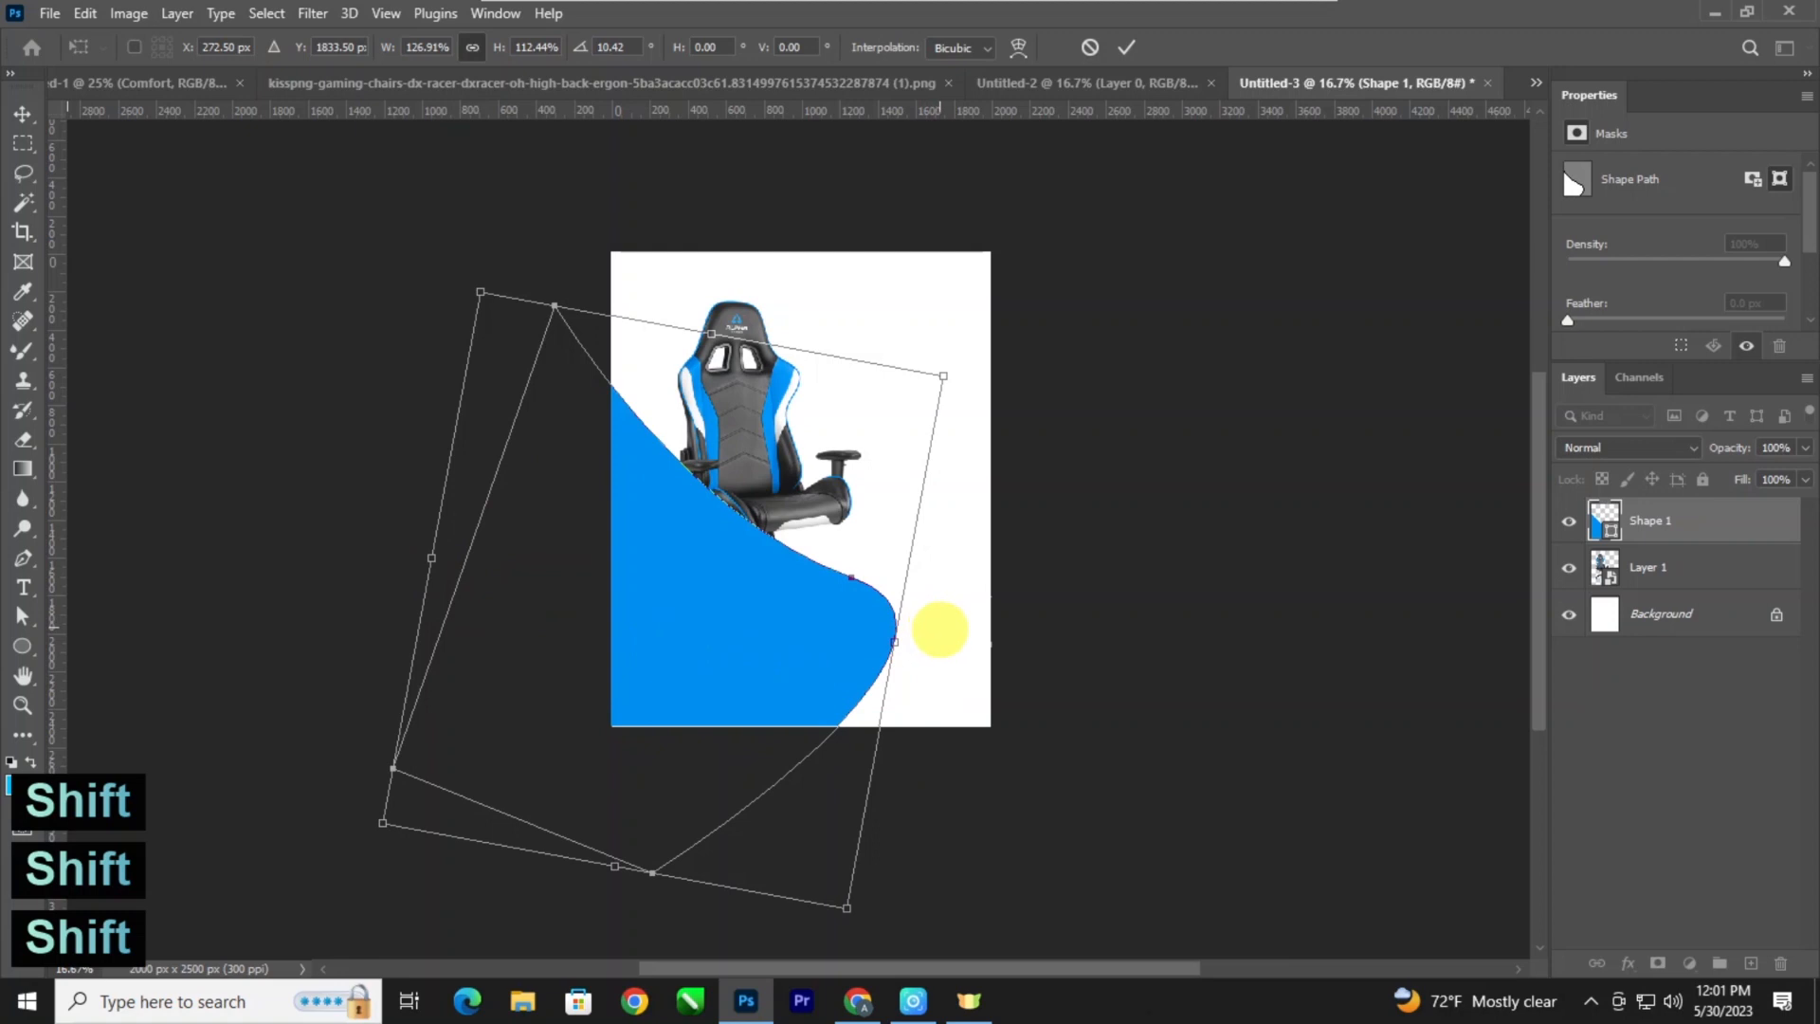
{"action": "key", "text": "Return"}
Bring the chair layer in front of the blue shape and shift the chair slightly down and left.
{"action": "left_click", "coordinate": [776, 453]}
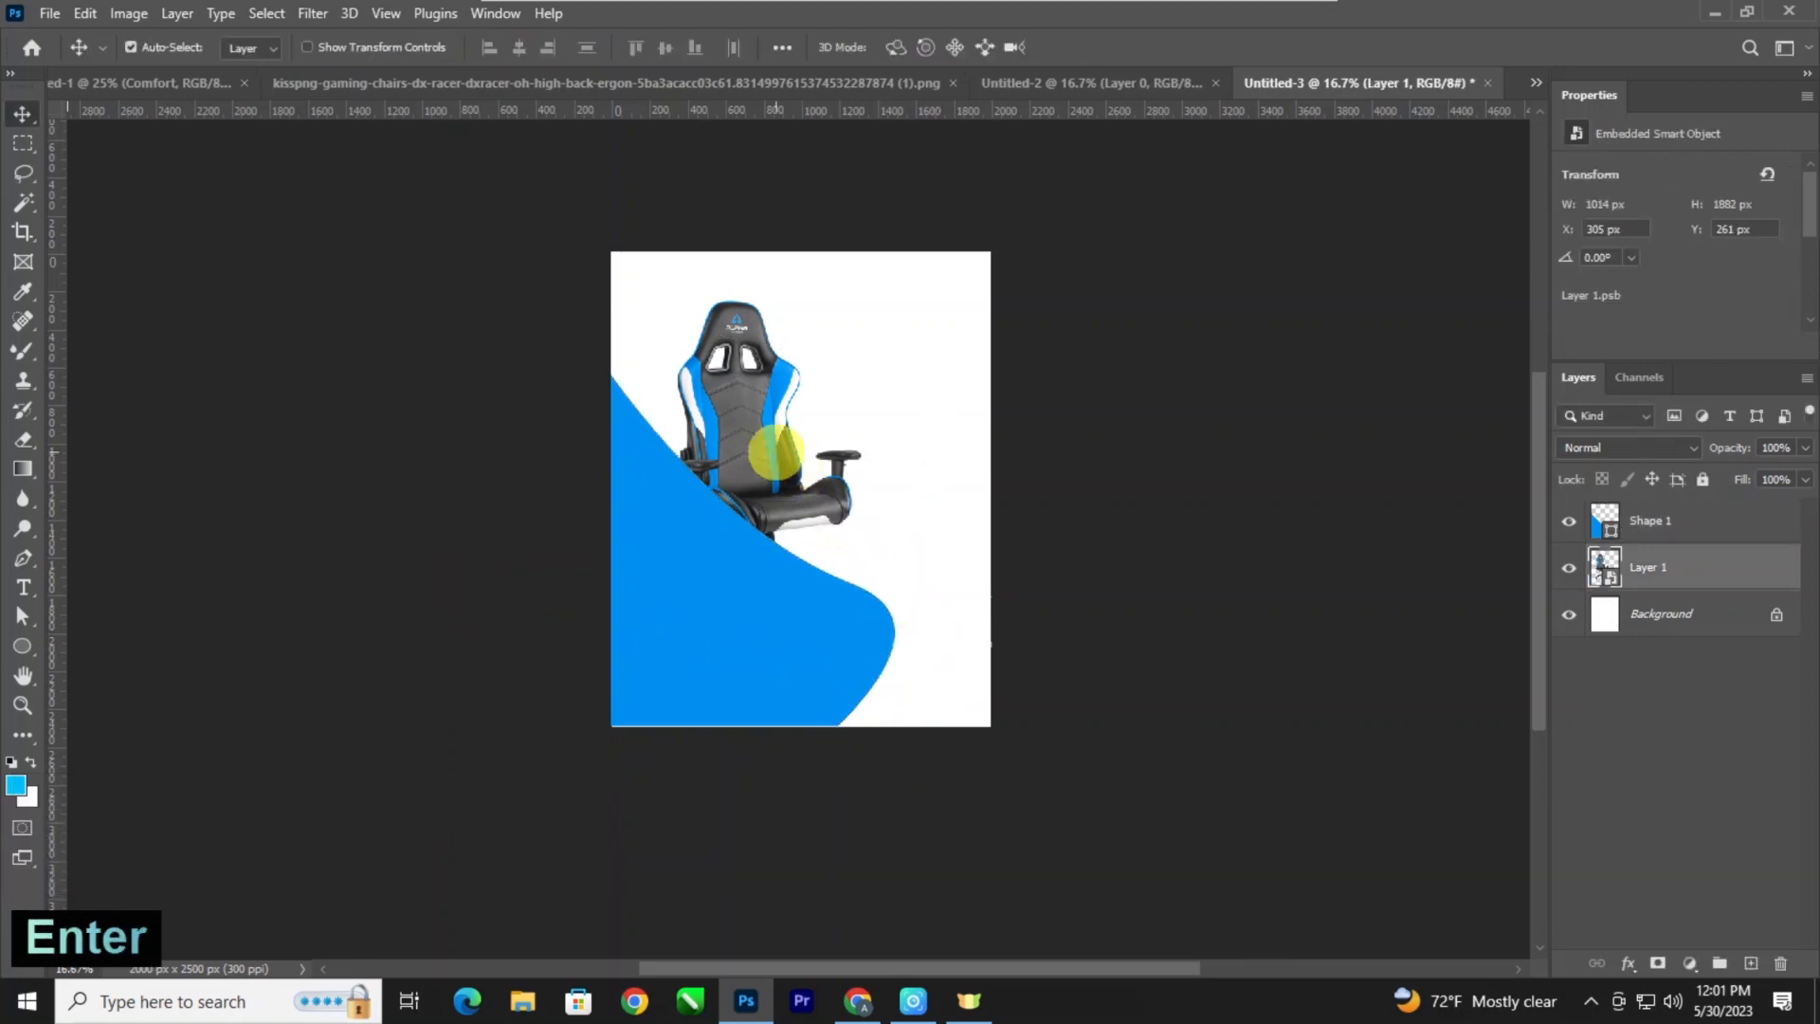
{"action": "key", "text": "ctrl+bracketright"}
{"action": "key", "text": "ctrl+minus"}
{"action": "key", "text": "ctrl+plus"}
{"action": "key", "text": "ctrl+plus"}
{"action": "left_click_drag", "start_coordinate": [766, 442], "coordinate": [723, 475]}
{"action": "key", "text": "ctrl+minus"}
Enlarge the chair to about 1122 × 2083 px and position it at about X 135 px, Y 218 px.
{"action": "key", "text": "ctrl+t"}
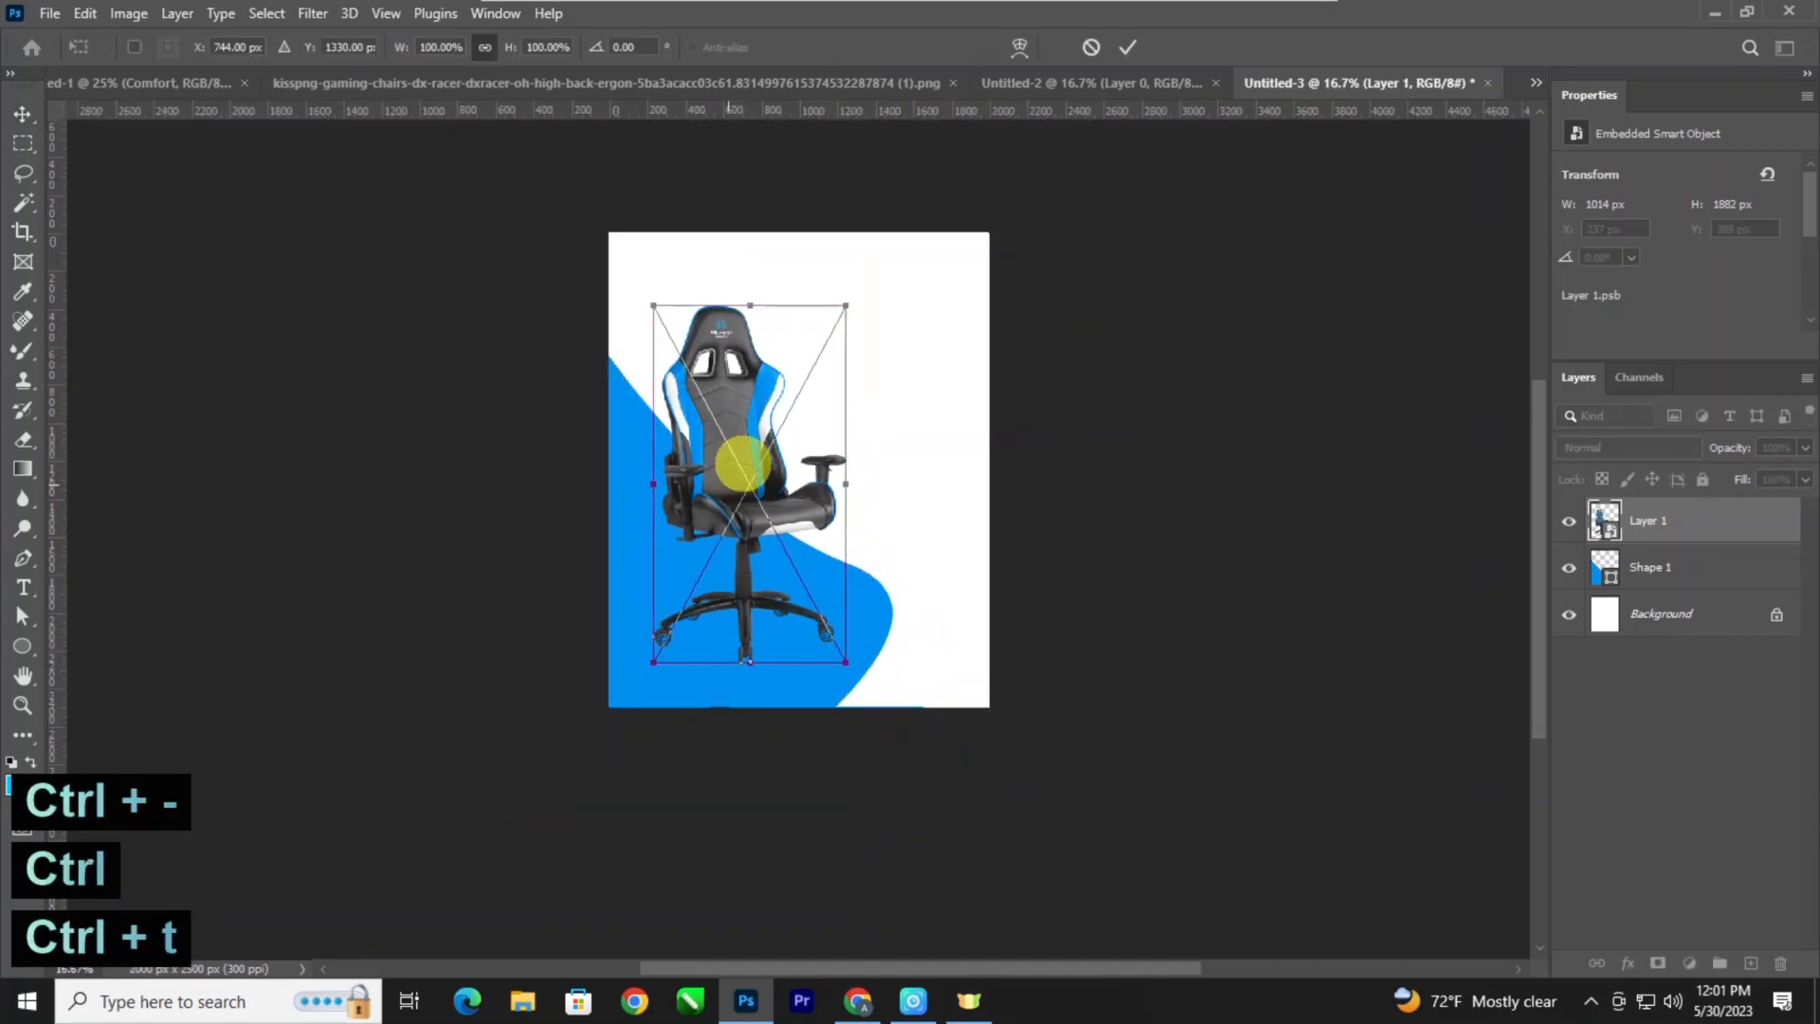
{"action": "left_click_drag", "start_coordinate": [849, 301], "coordinate": [862, 276]}
{"action": "left_click_drag", "start_coordinate": [734, 417], "coordinate": [636, 275]}
{"action": "key", "text": "Return"}
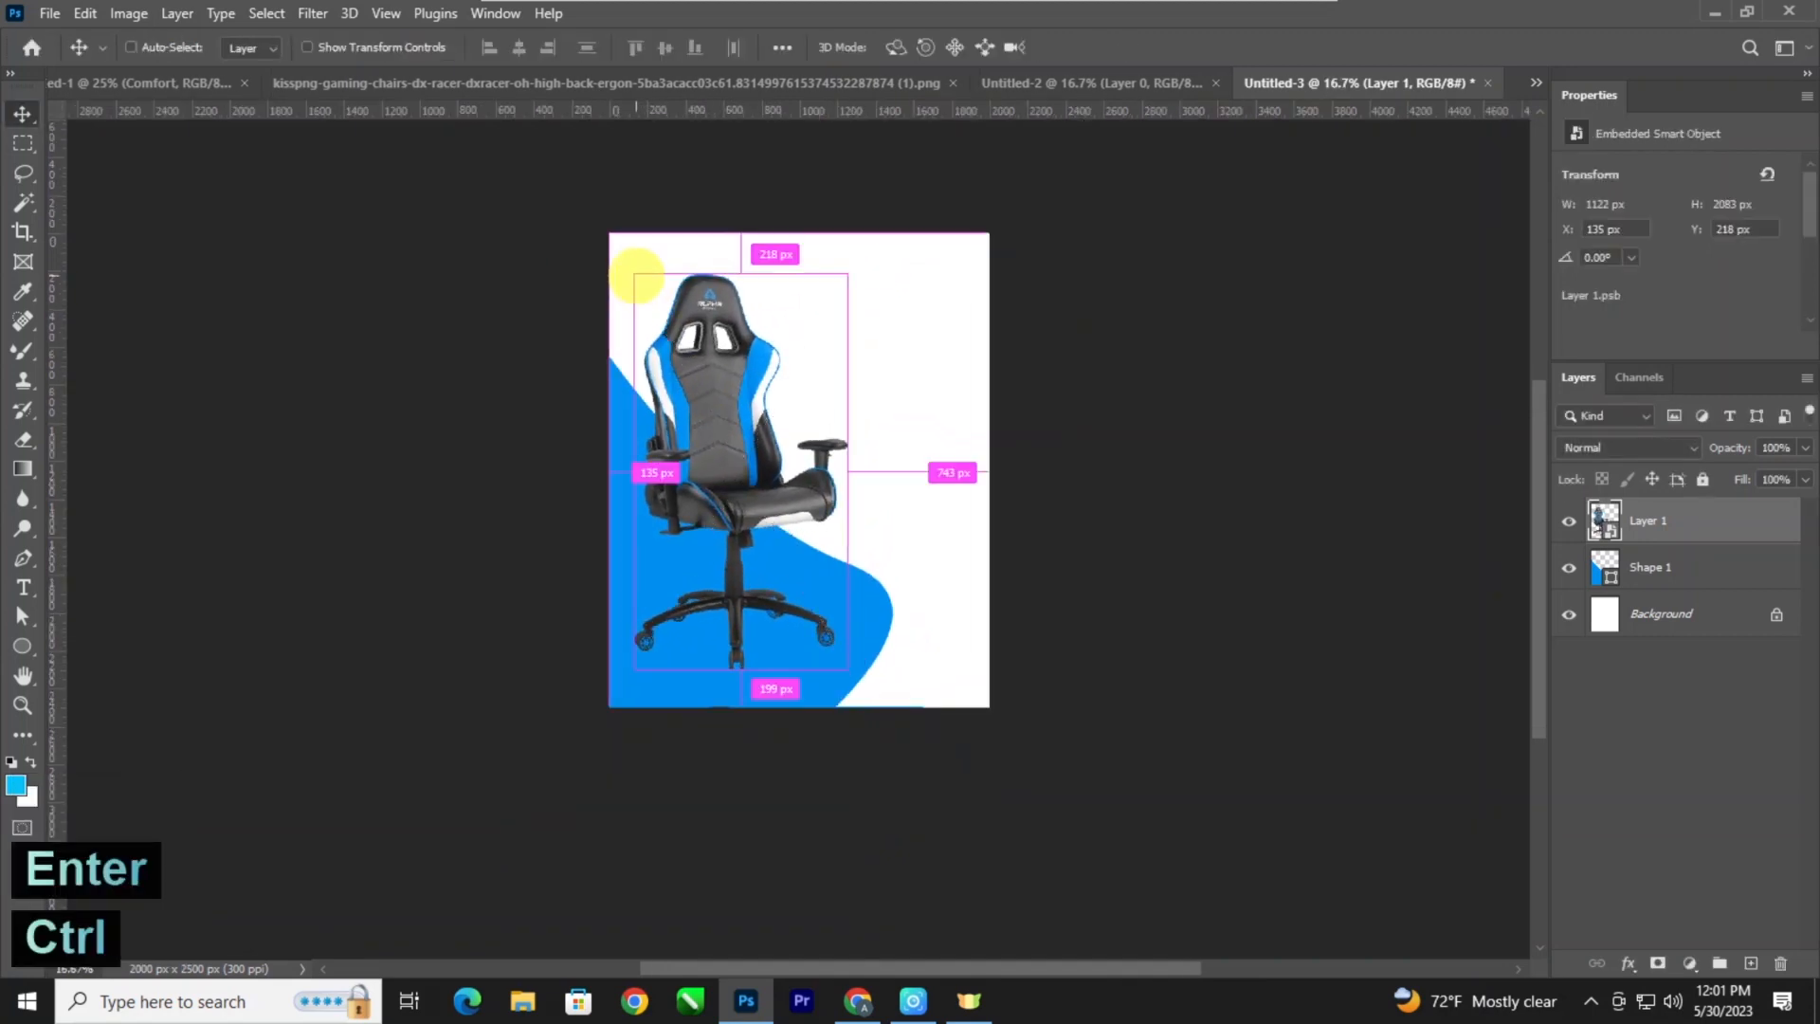
Add a new empty layer above the chair and choose a soft round brush for painting near the wheels.
{"action": "key", "text": "ctrl+plus"}
{"action": "key", "text": "ctrl+plus"}
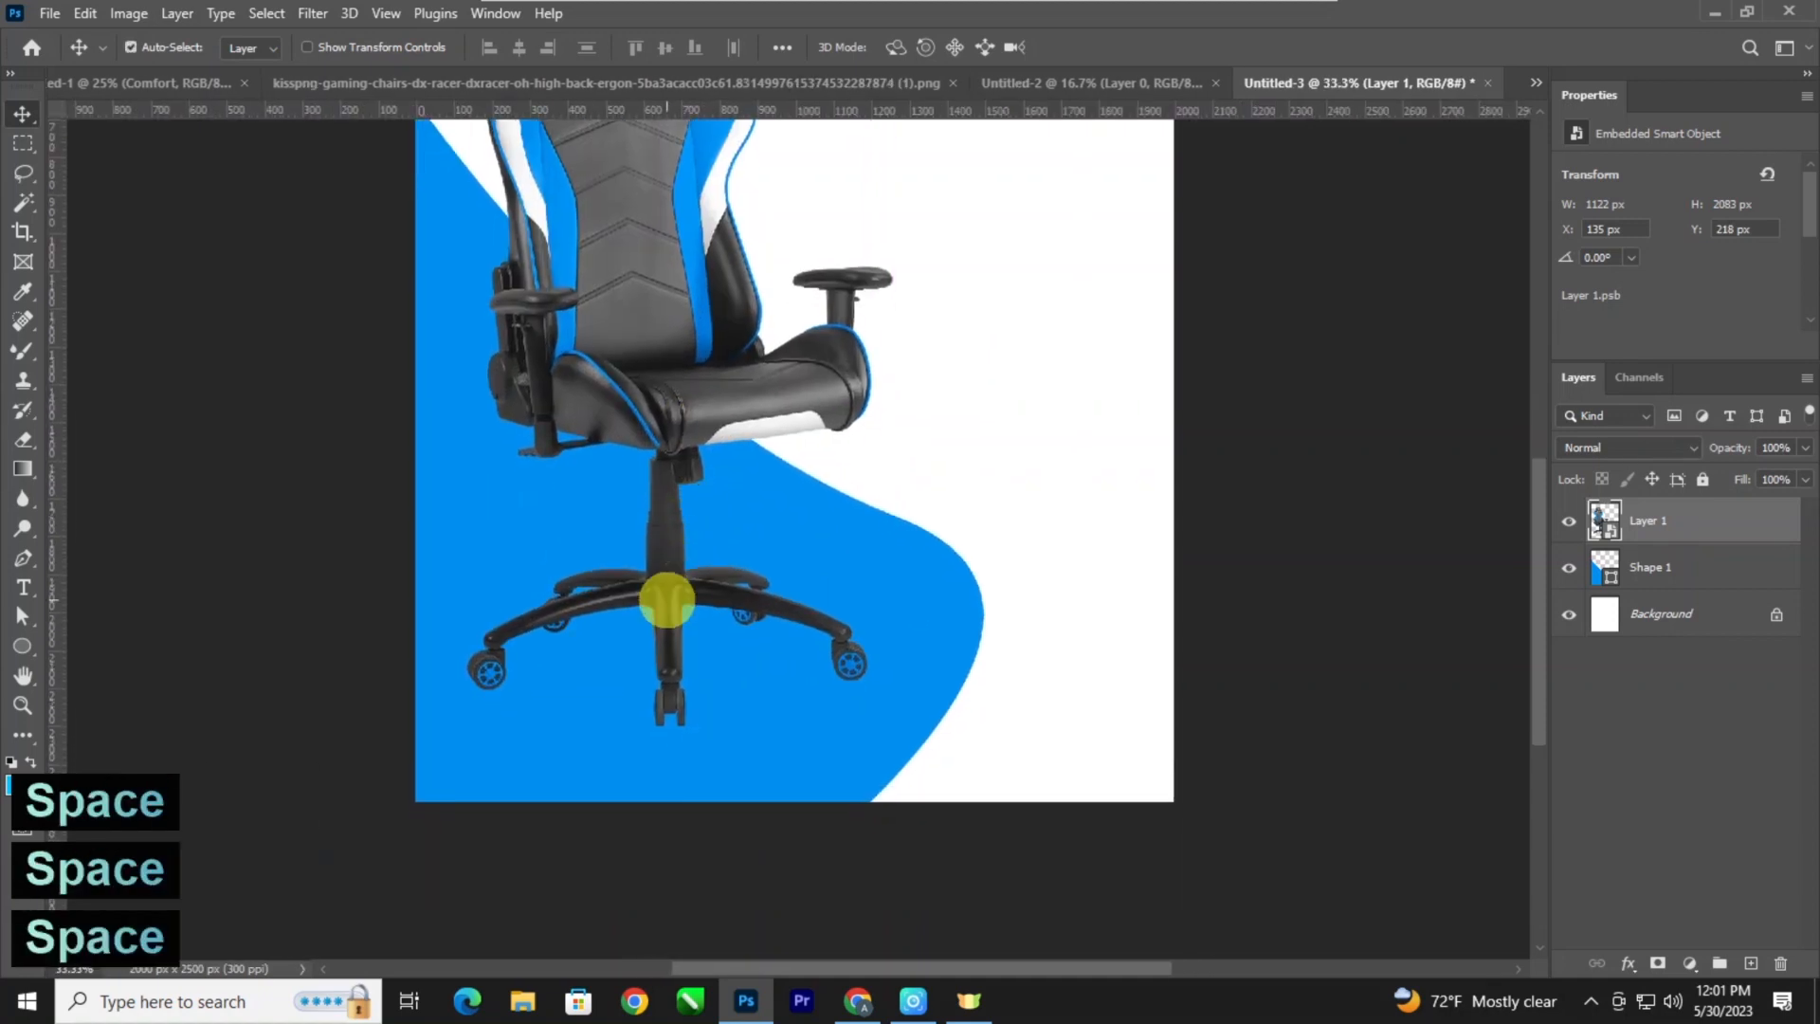
{"action": "left_click", "coordinate": [1751, 963]}
{"action": "key", "text": "ctrl+plus"}
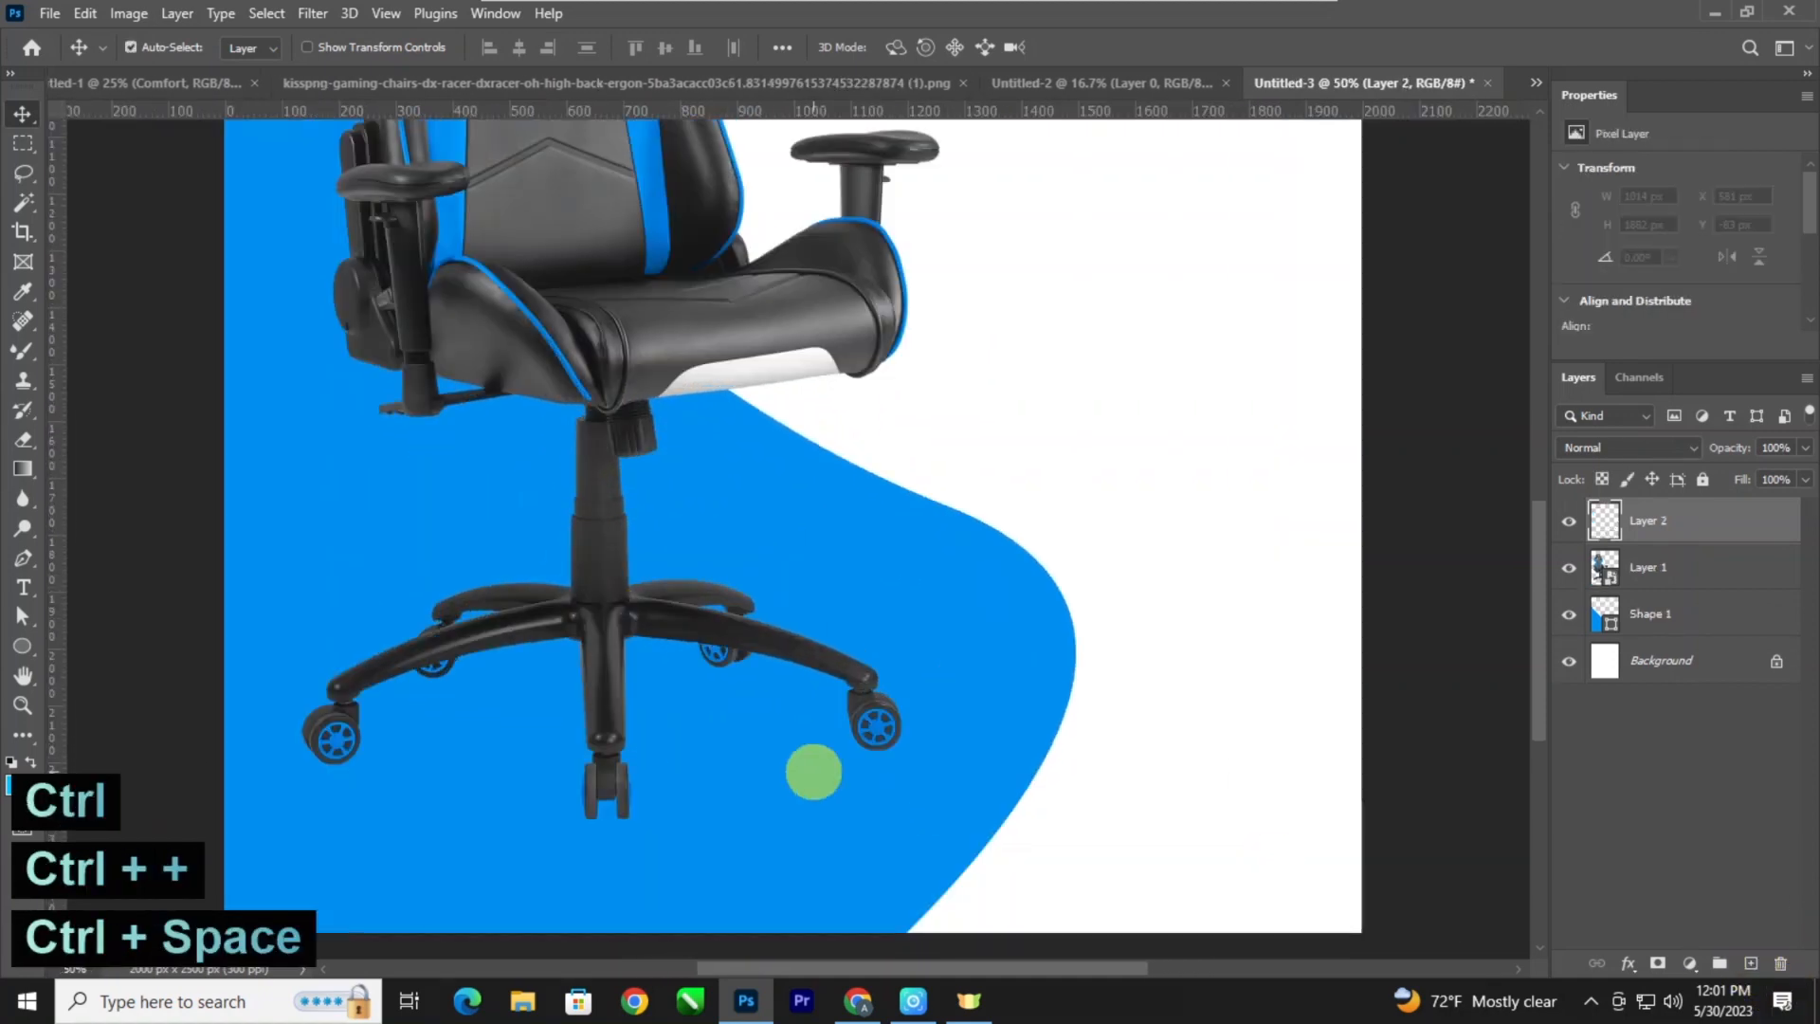
{"action": "left_click_drag", "start_coordinate": [600, 721], "coordinate": [654, 690]}
{"action": "key", "text": "b"}
{"action": "right_click", "coordinate": [644, 701]}
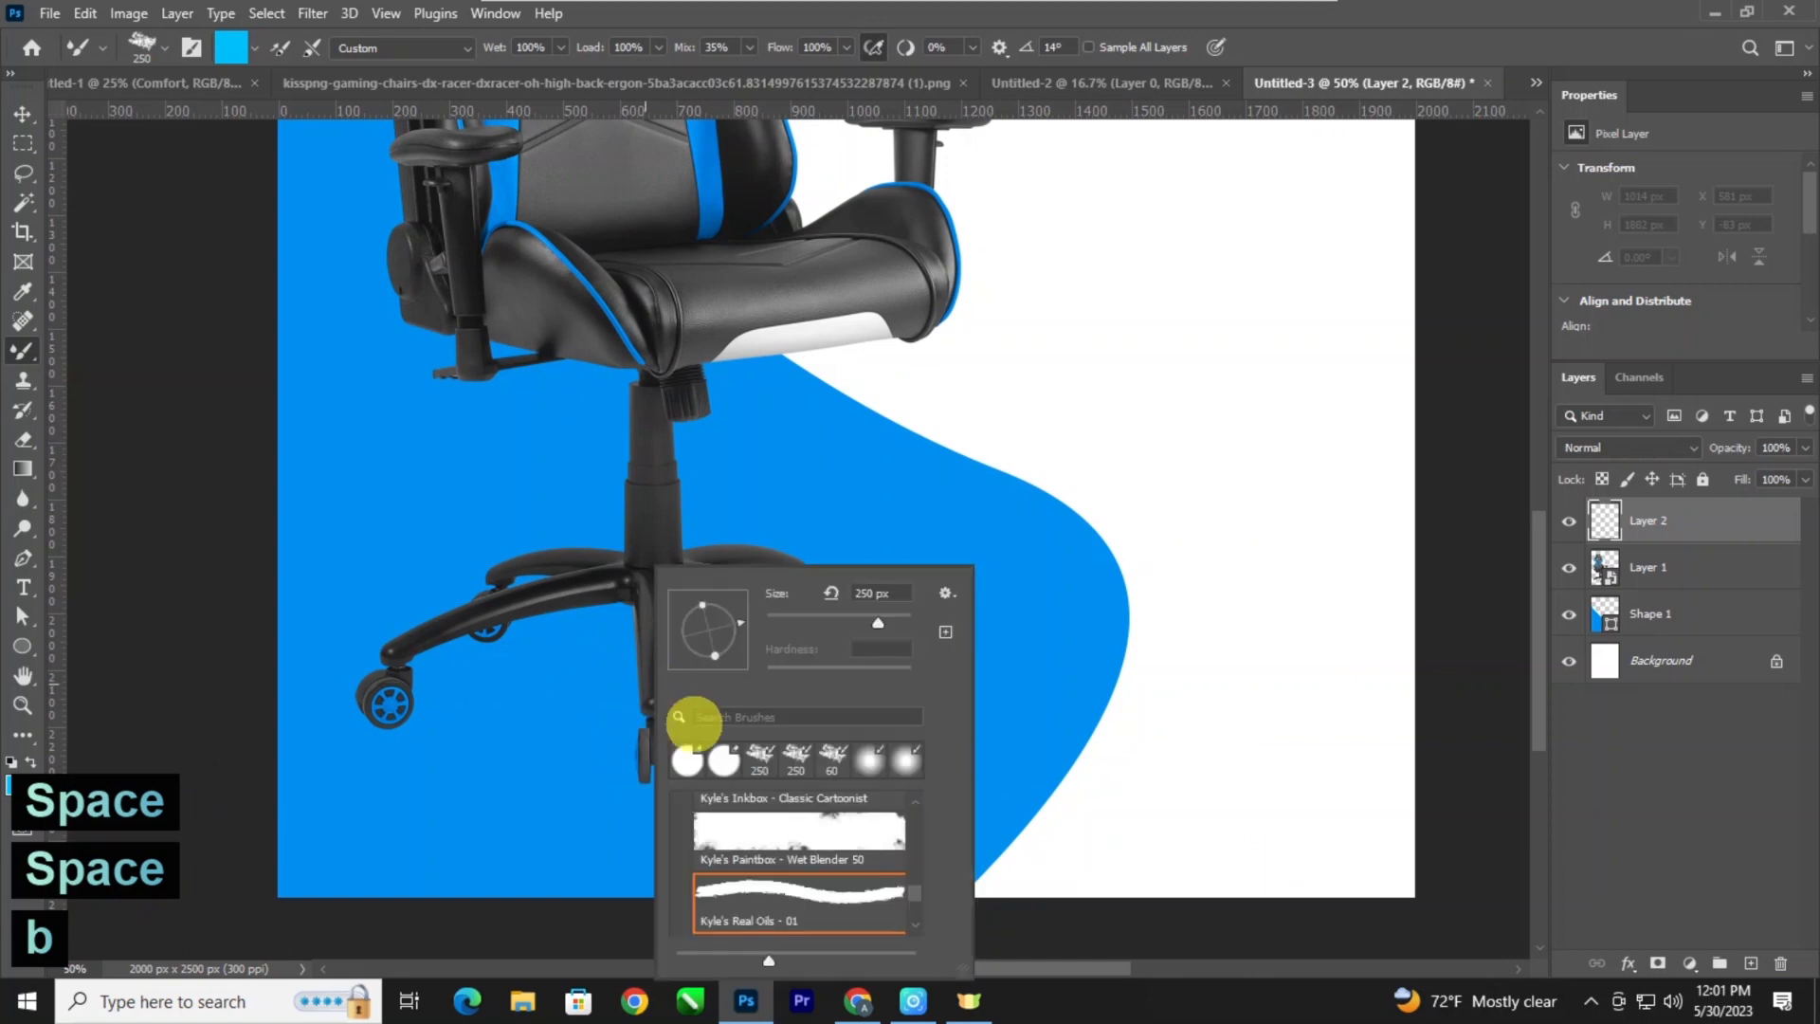
{"action": "left_click", "coordinate": [870, 760]}
Set the soft brush to 100 px, black and 100% opacity, undoing the trial dab on the front wheel.
{"action": "key", "text": "ctrl+plus"}
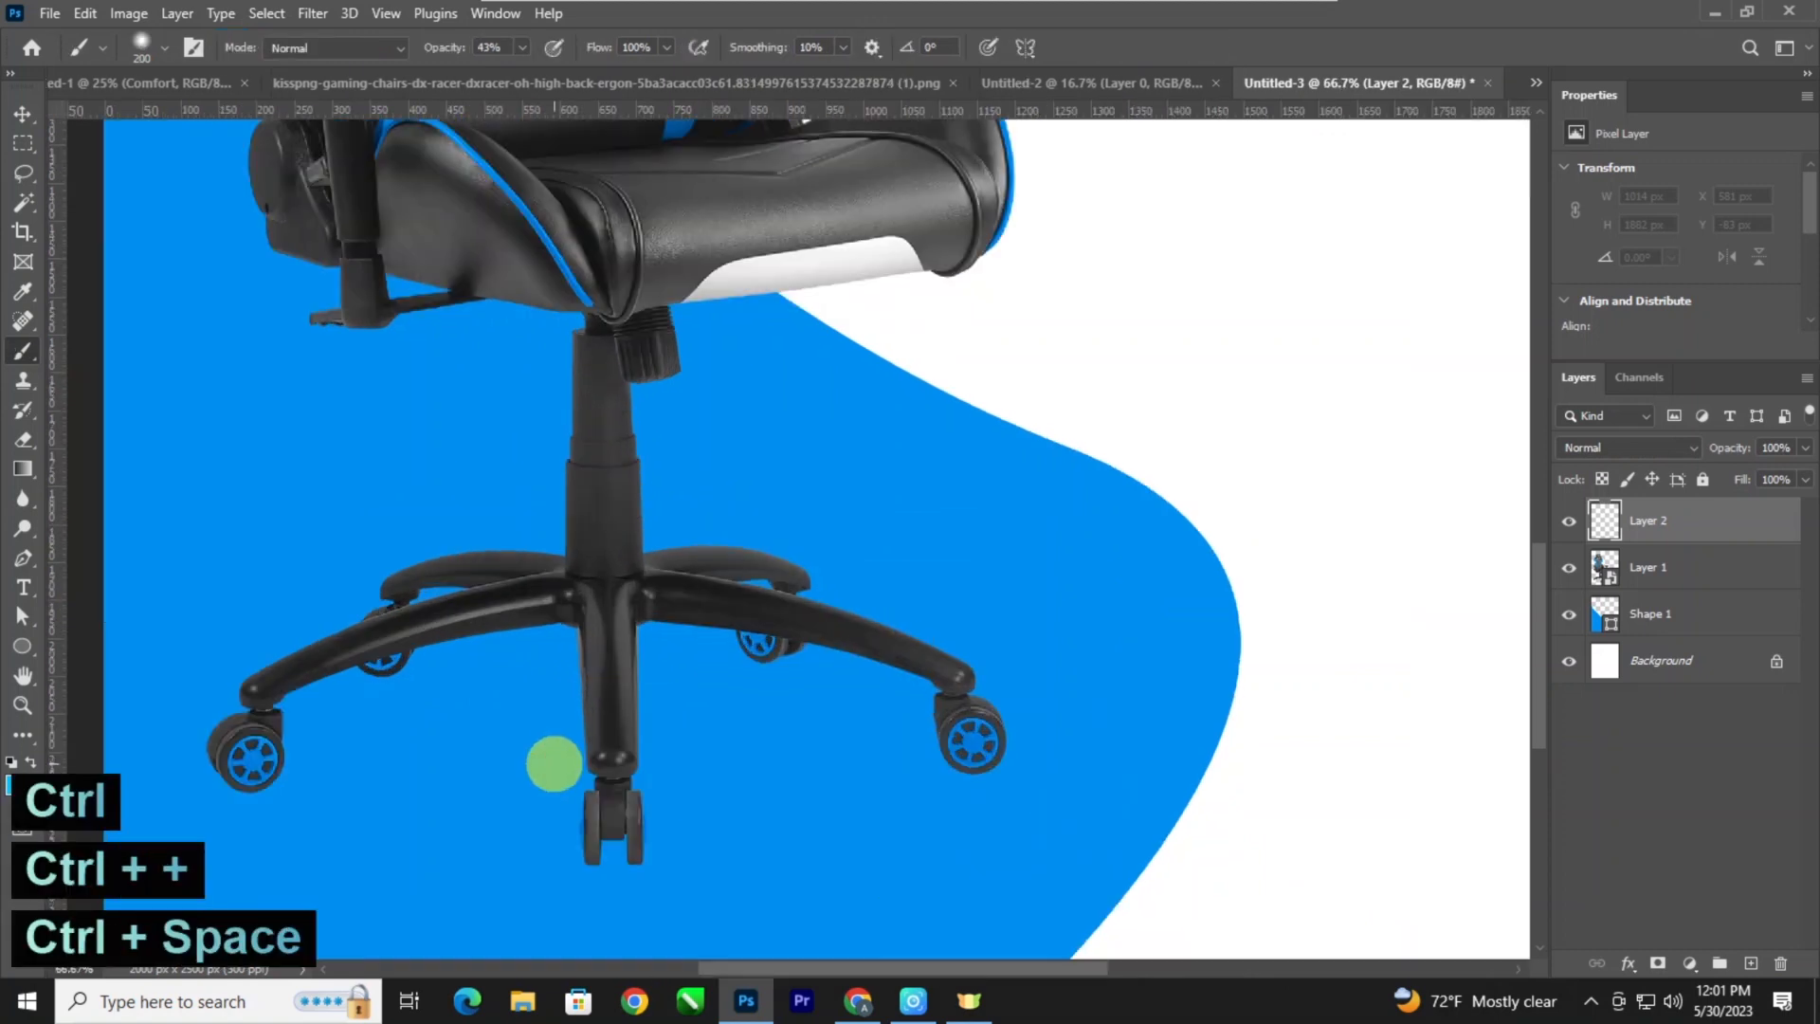
{"action": "left_click_drag", "start_coordinate": [554, 763], "coordinate": [569, 739]}
{"action": "key", "text": "bracketleft"}
{"action": "key", "text": "bracketleft"}
{"action": "key", "text": "bracketleft"}
{"action": "key", "text": "bracketleft"}
{"action": "key", "text": "bracketleft"}
{"action": "key", "text": "bracketleft"}
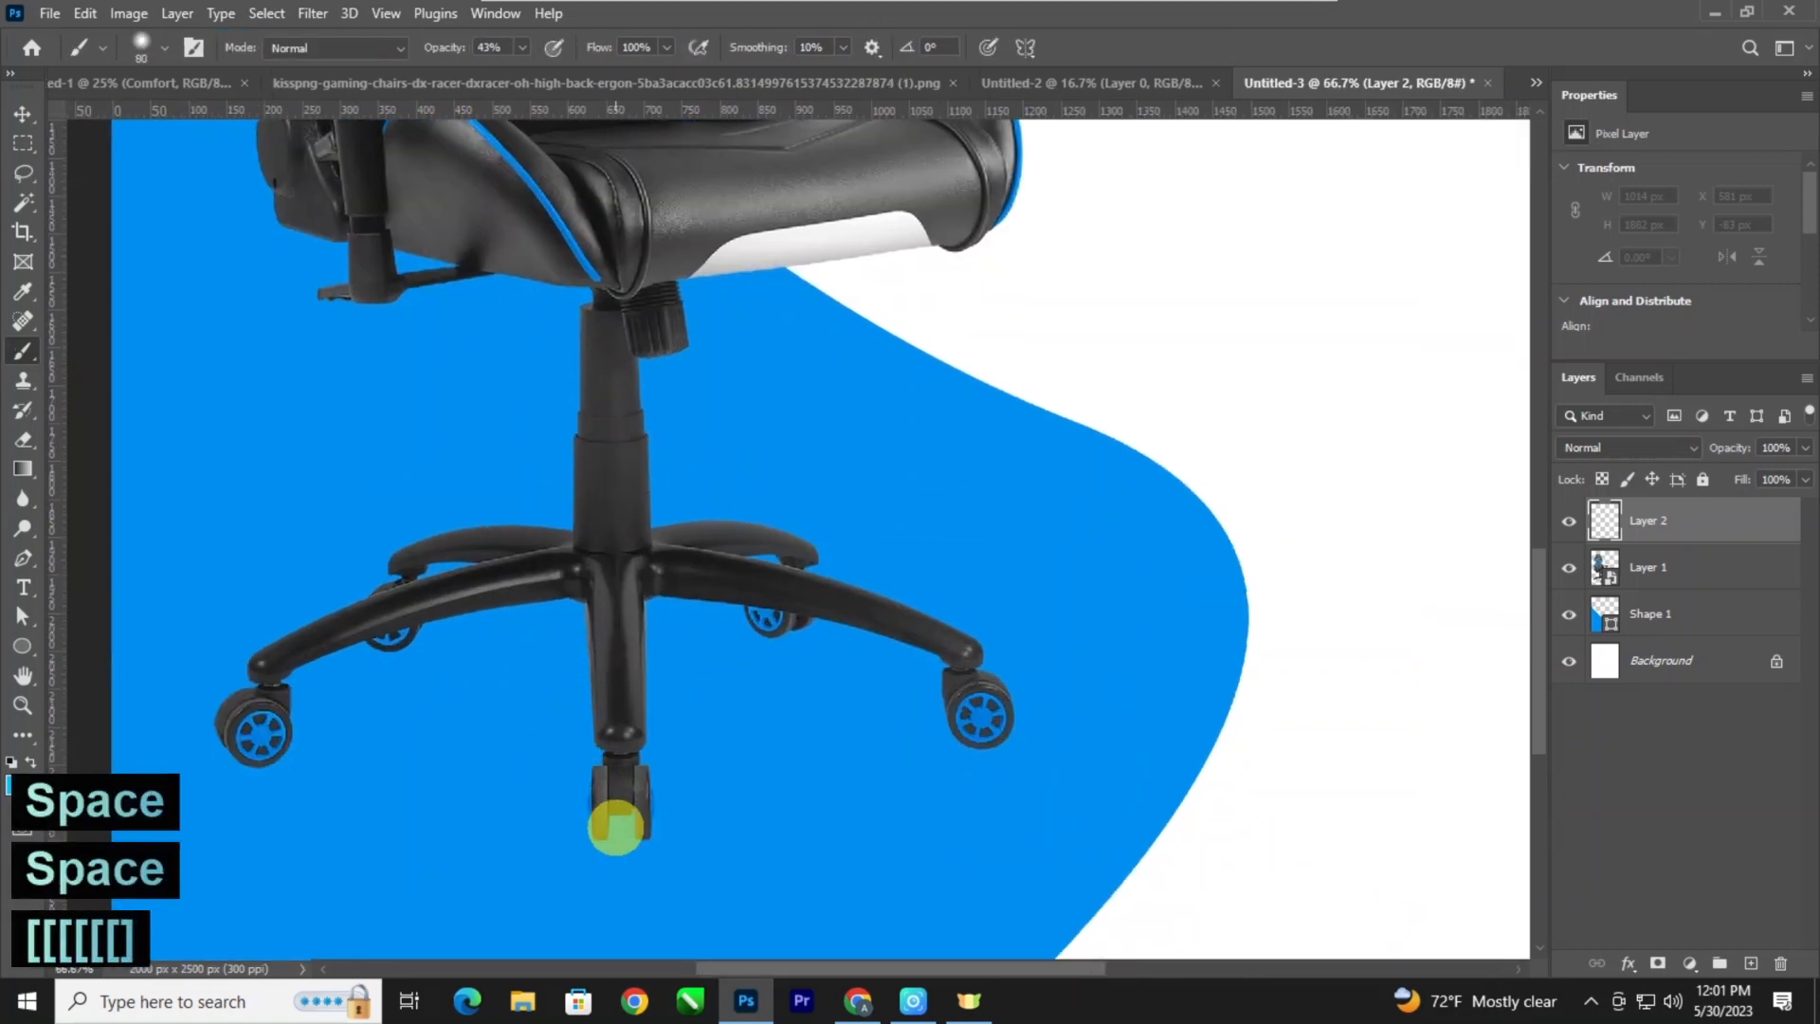
{"action": "key", "text": "bracketright"}
{"action": "key", "text": "ctrl+z"}
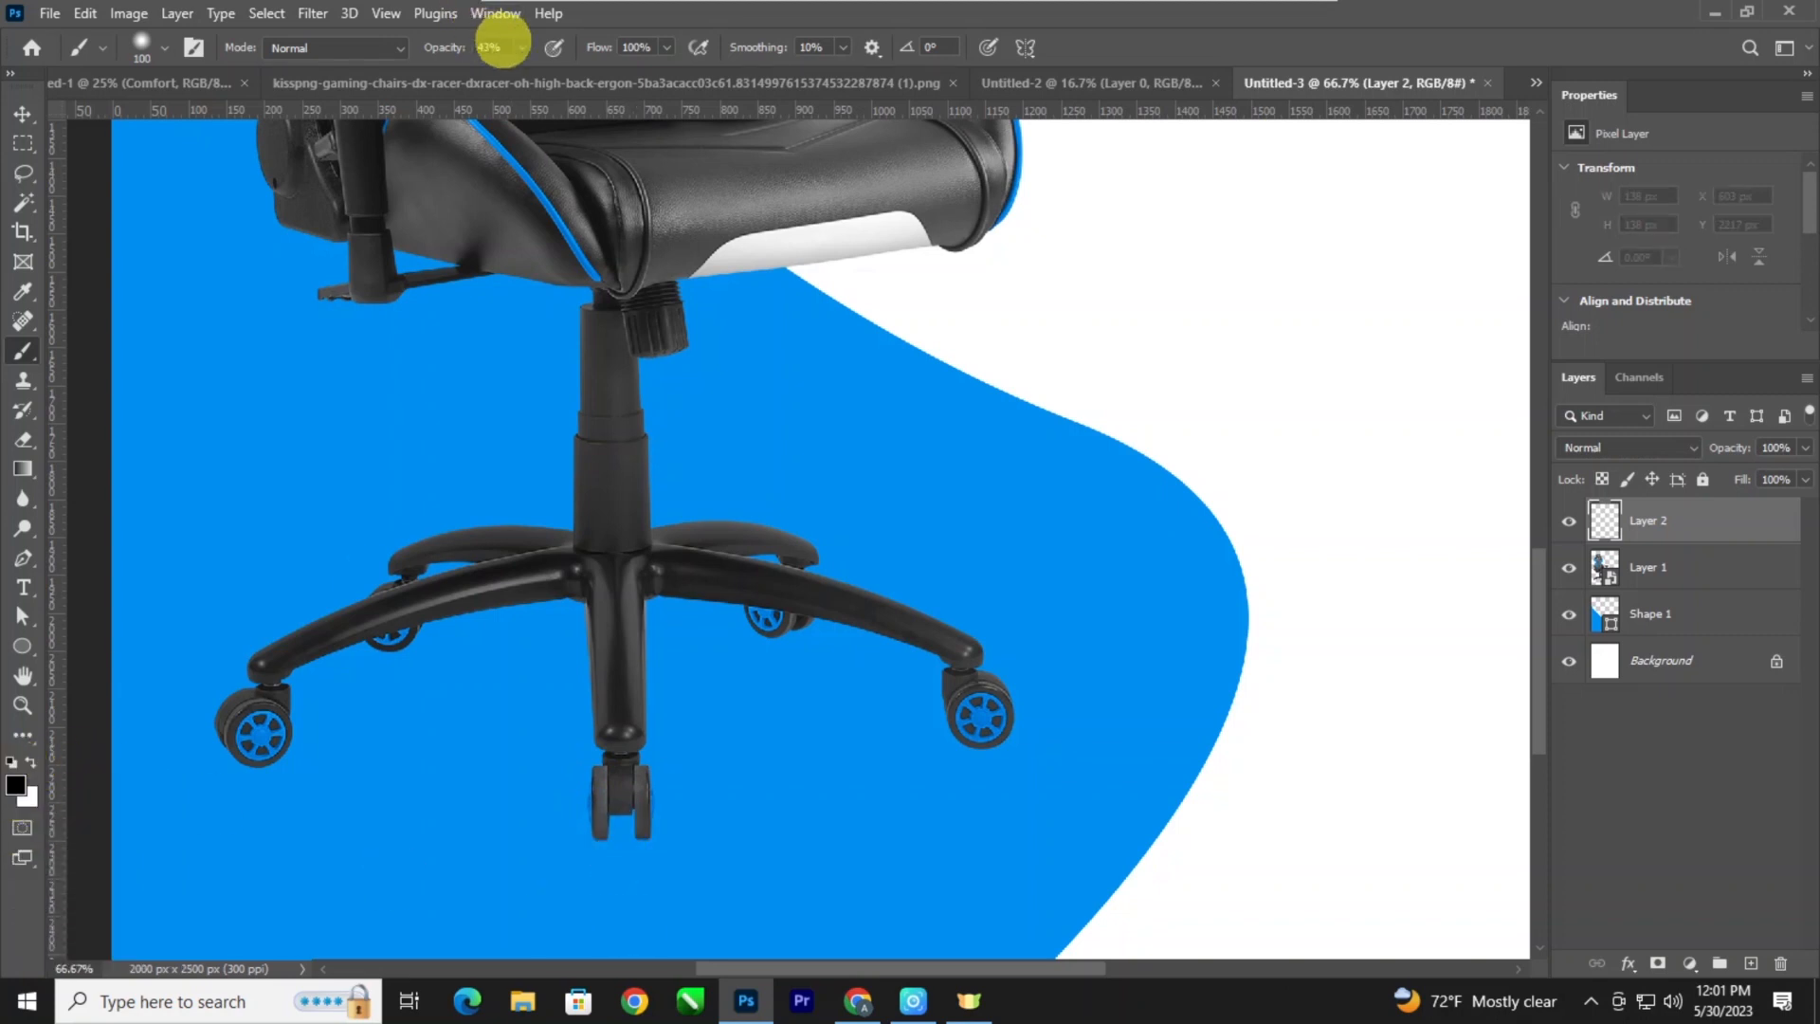
{"action": "left_click", "coordinate": [522, 47]}
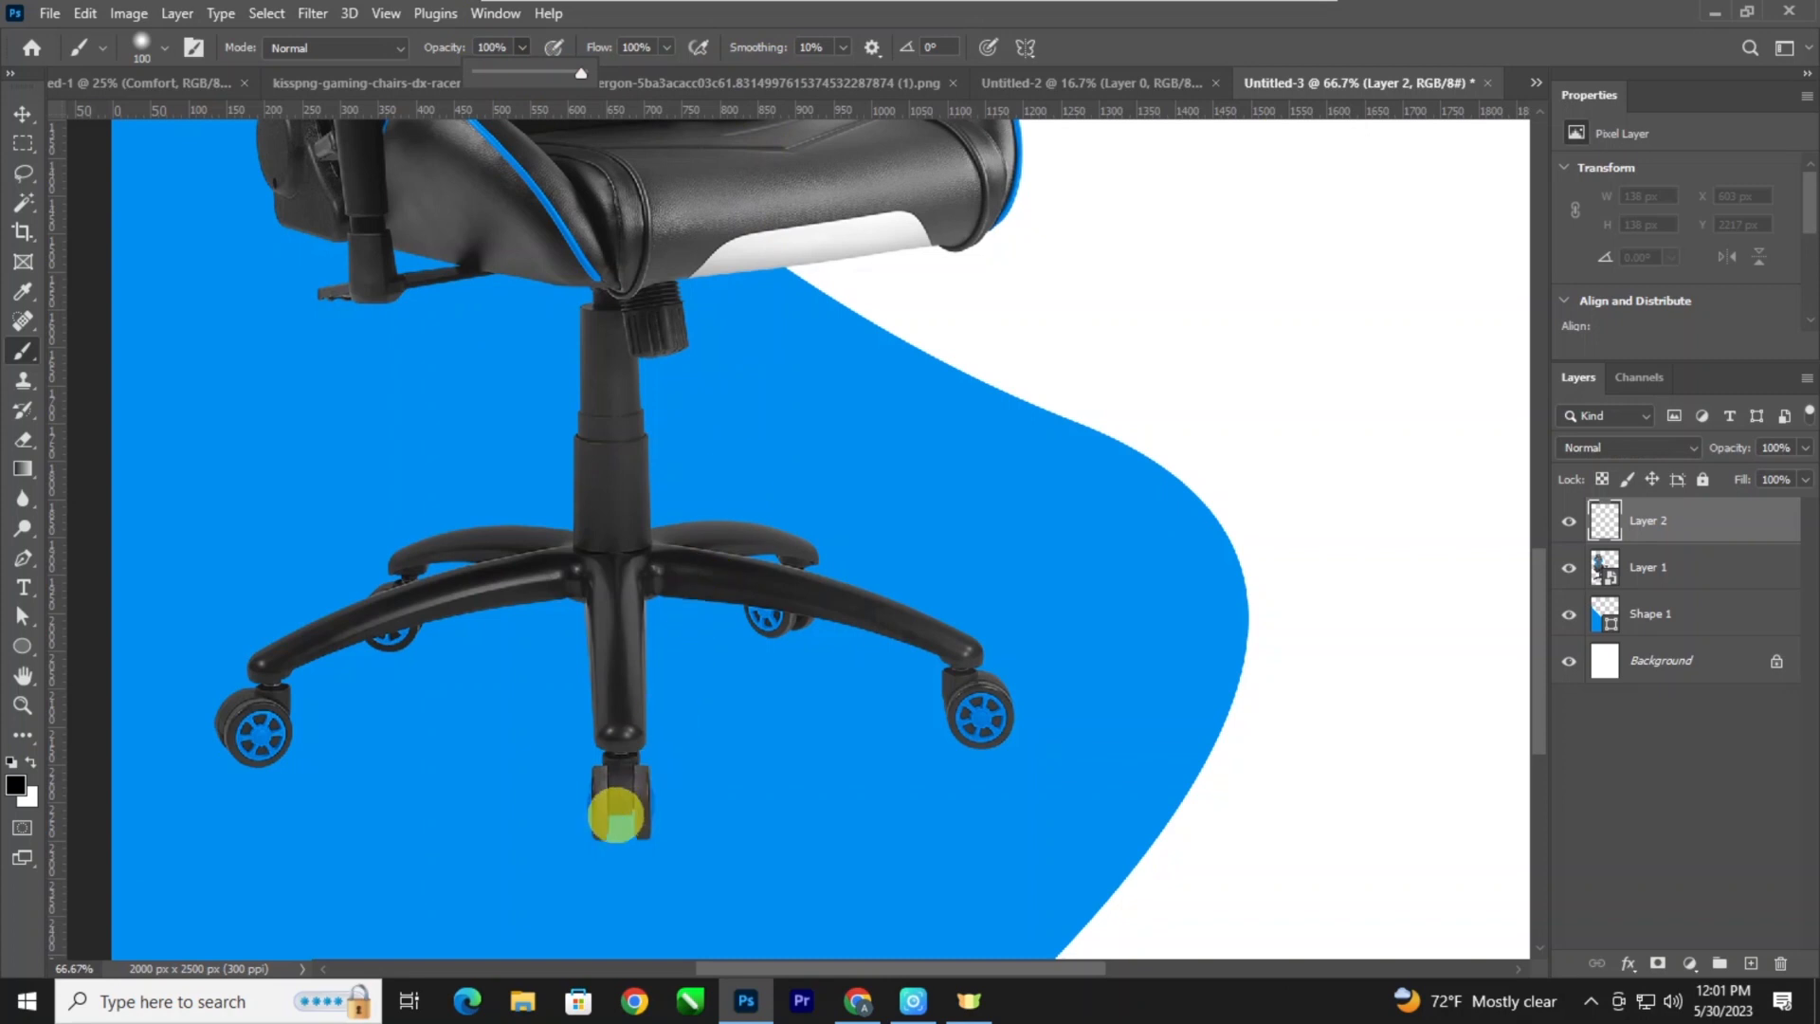
Paint a soft black shadow spot at each of the chair's five wheels and move the shadow layer below the chair layer.
{"action": "left_click", "coordinate": [622, 829]}
{"action": "left_click", "coordinate": [988, 739]}
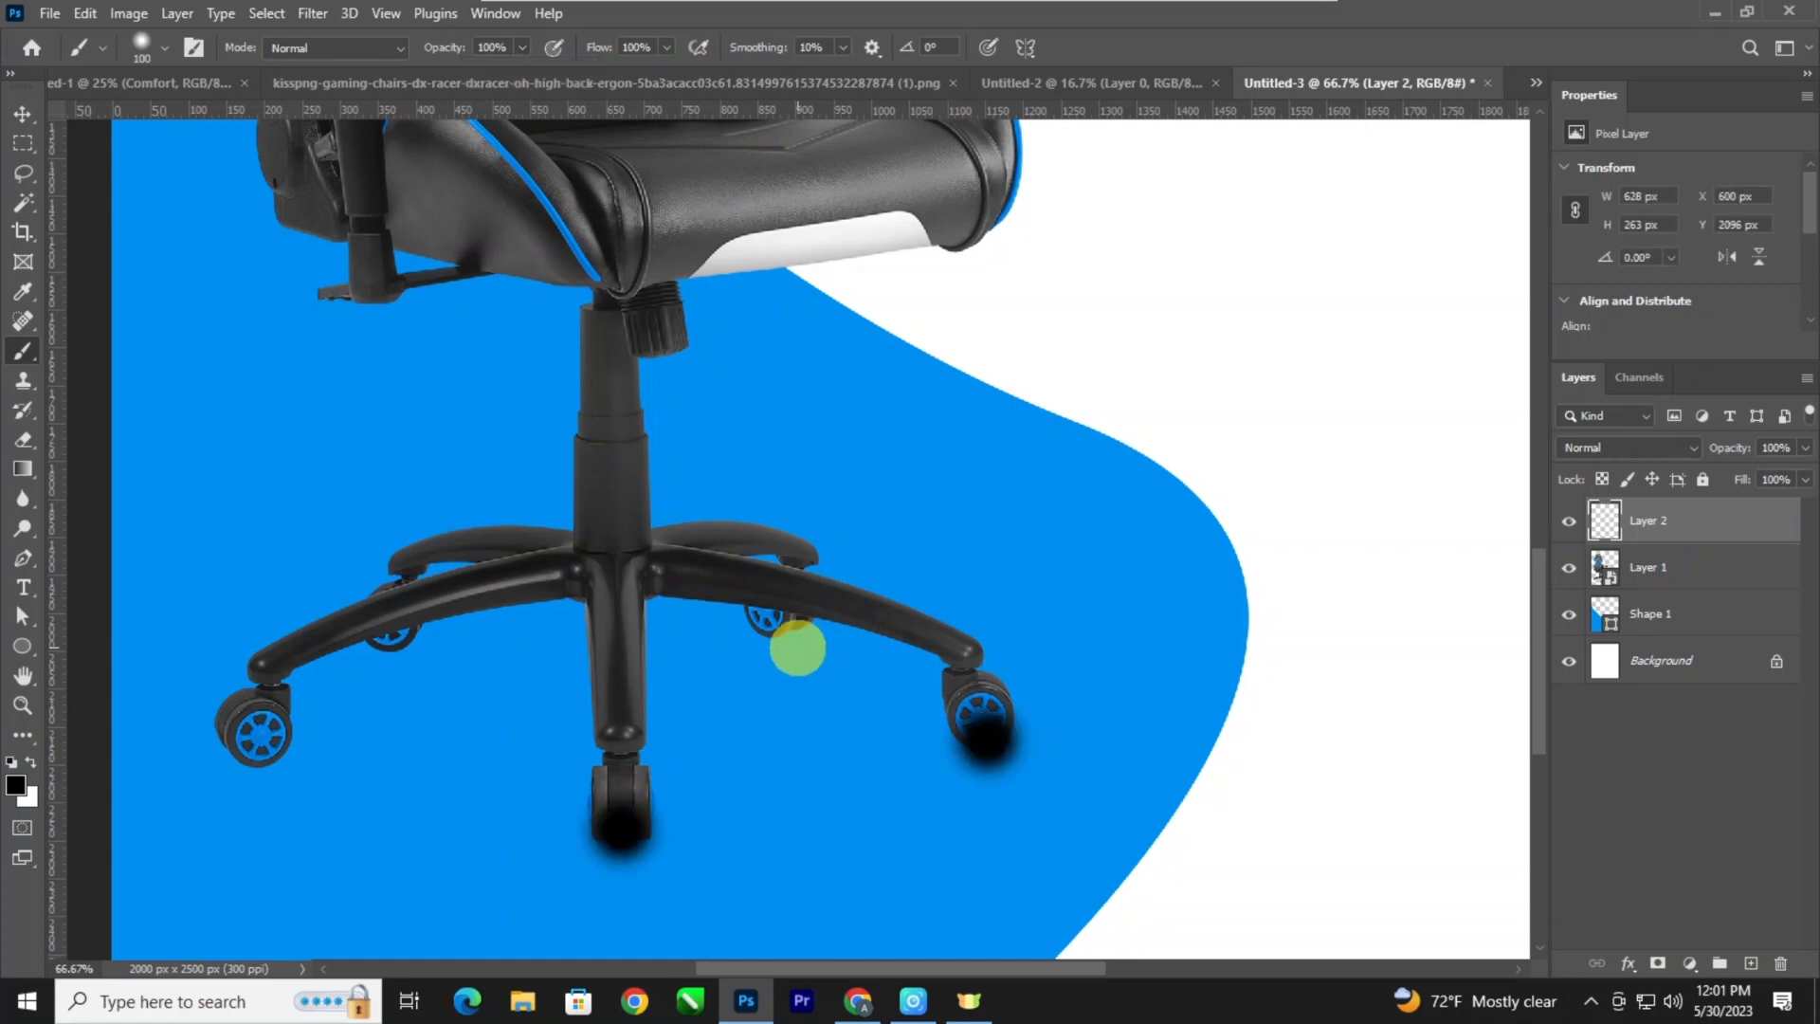
{"action": "left_click", "coordinate": [784, 629], "text": "shift"}
{"action": "key", "text": "ctrl+z"}
{"action": "left_click", "coordinate": [775, 623]}
{"action": "left_click", "coordinate": [256, 745]}
{"action": "left_click", "coordinate": [396, 649]}
{"action": "left_click", "coordinate": [21, 113]}
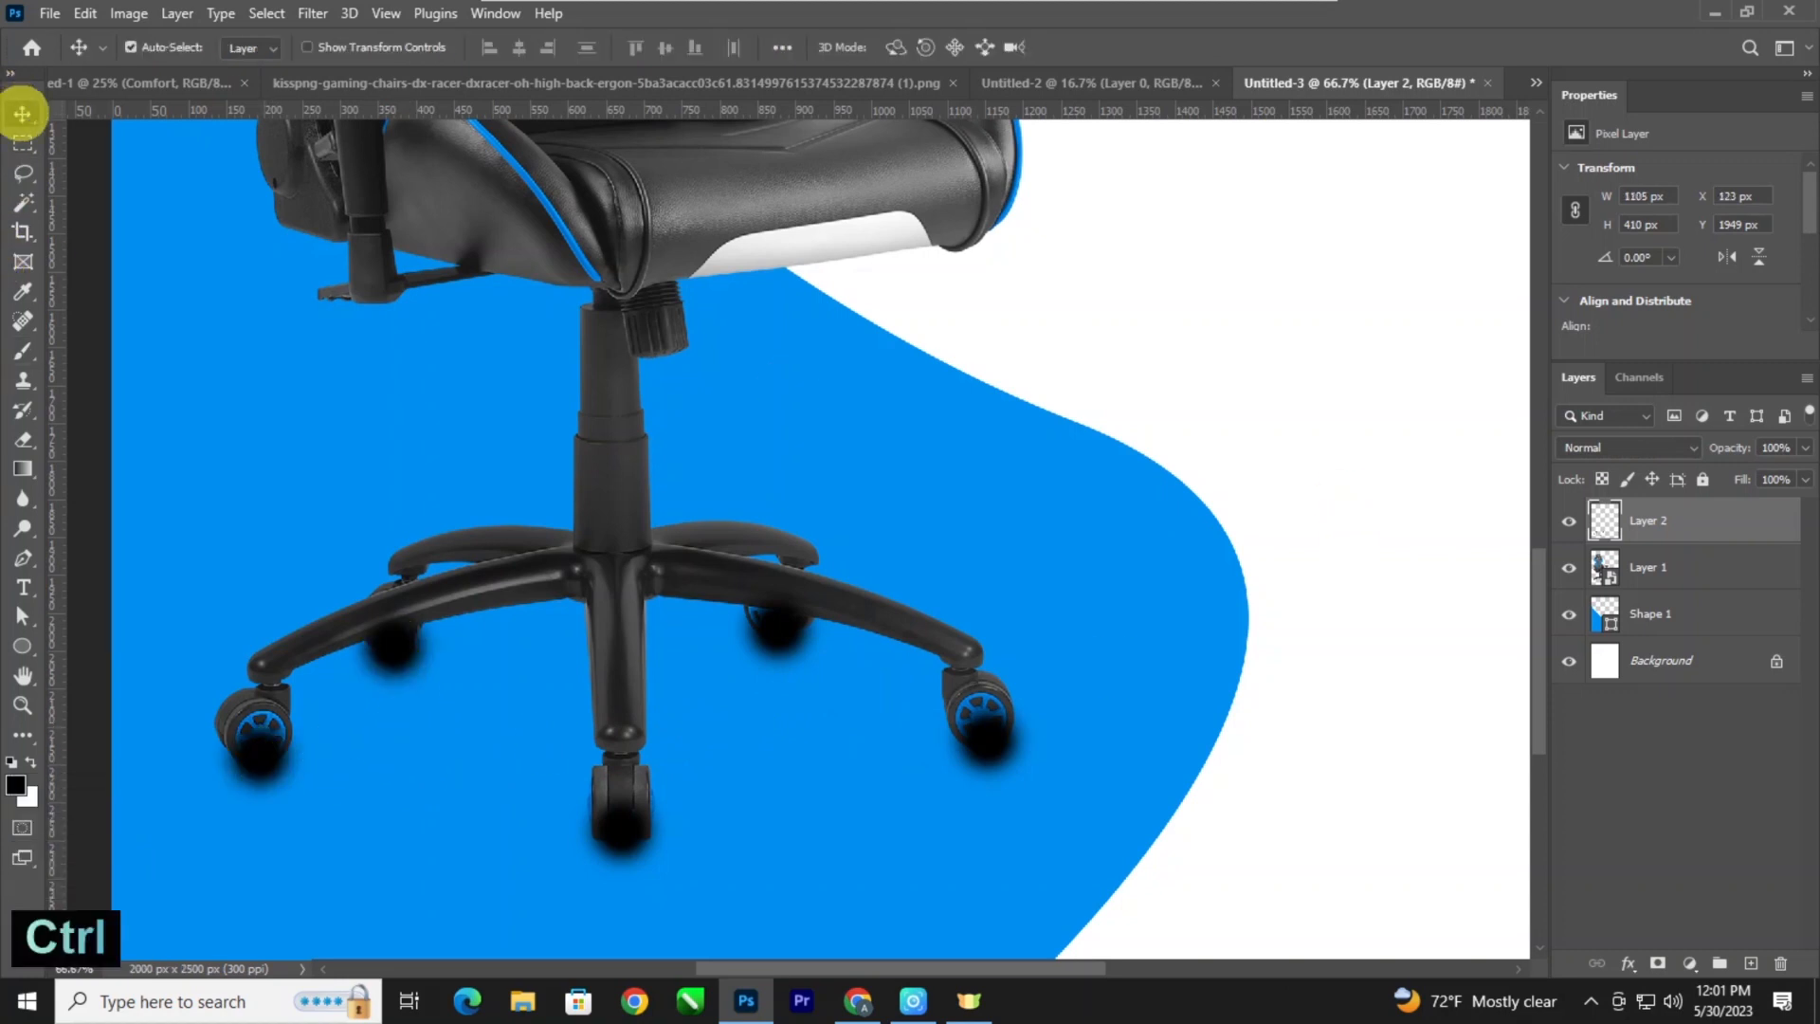
{"action": "key", "text": "ctrl+bracketleft"}
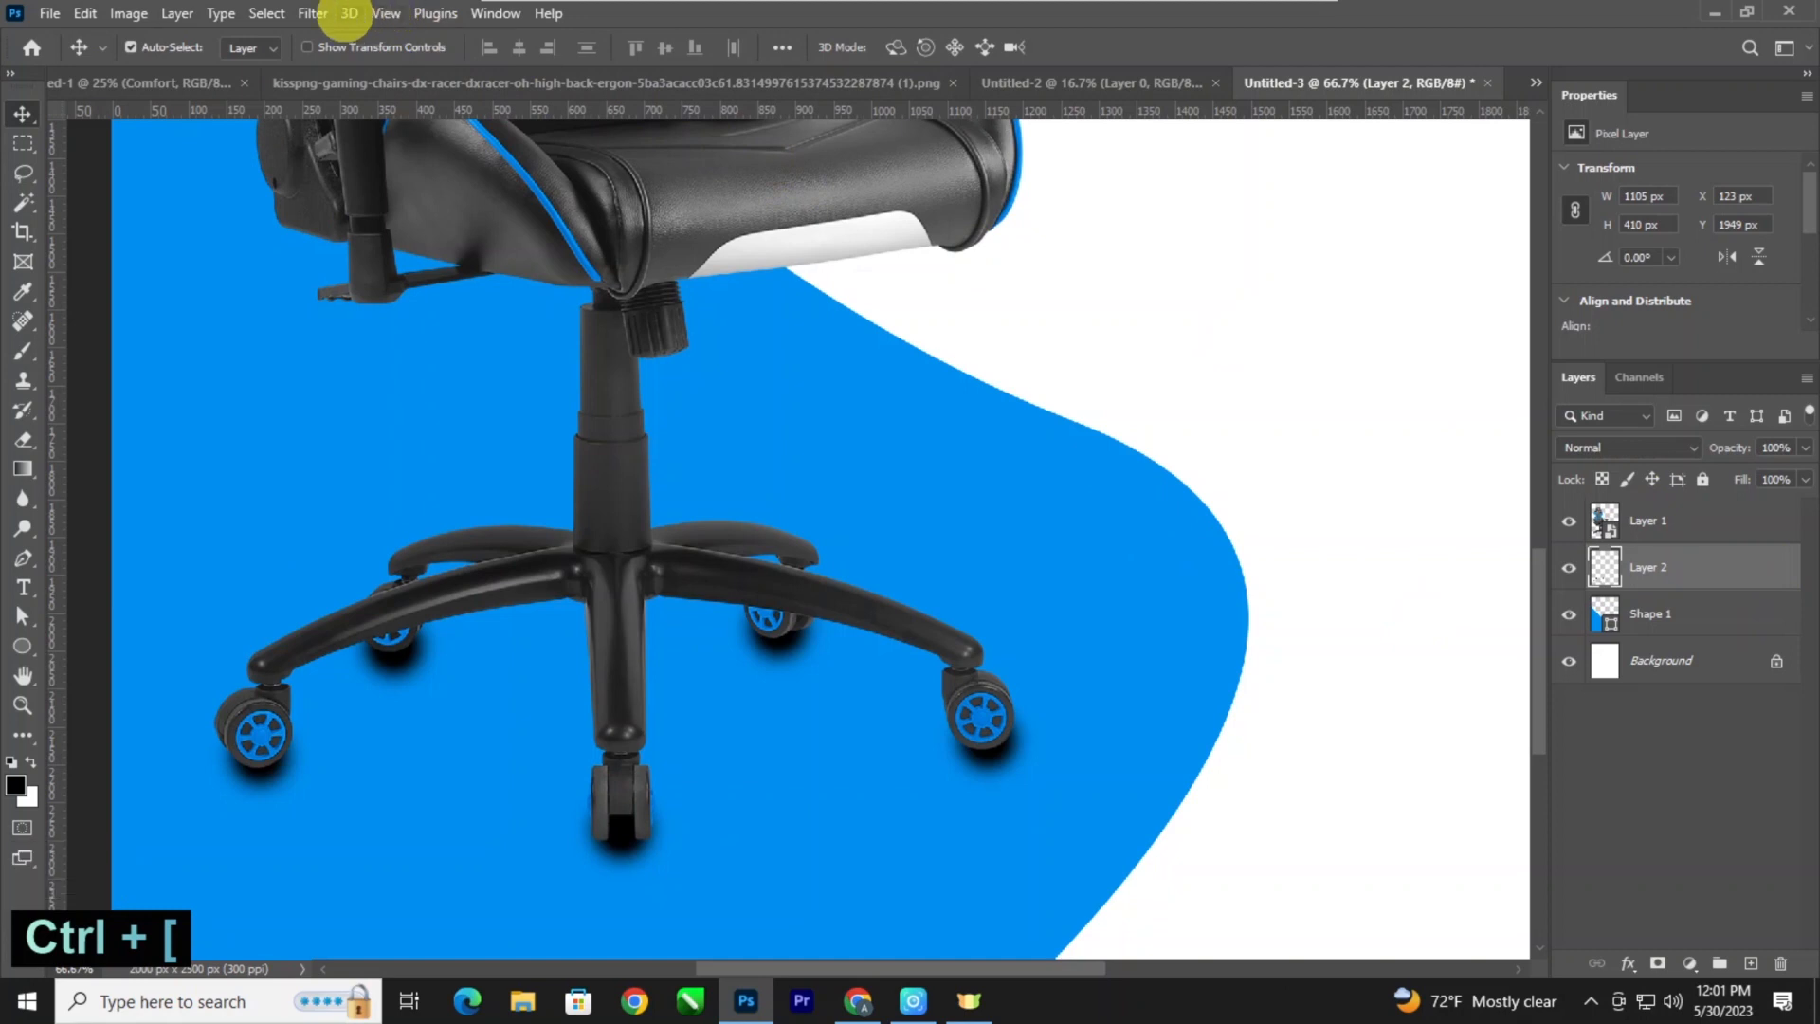
Soften the painted wheel shadows with a Gaussian Blur of 27.7 pixels radius.
{"action": "left_click", "coordinate": [312, 14]}
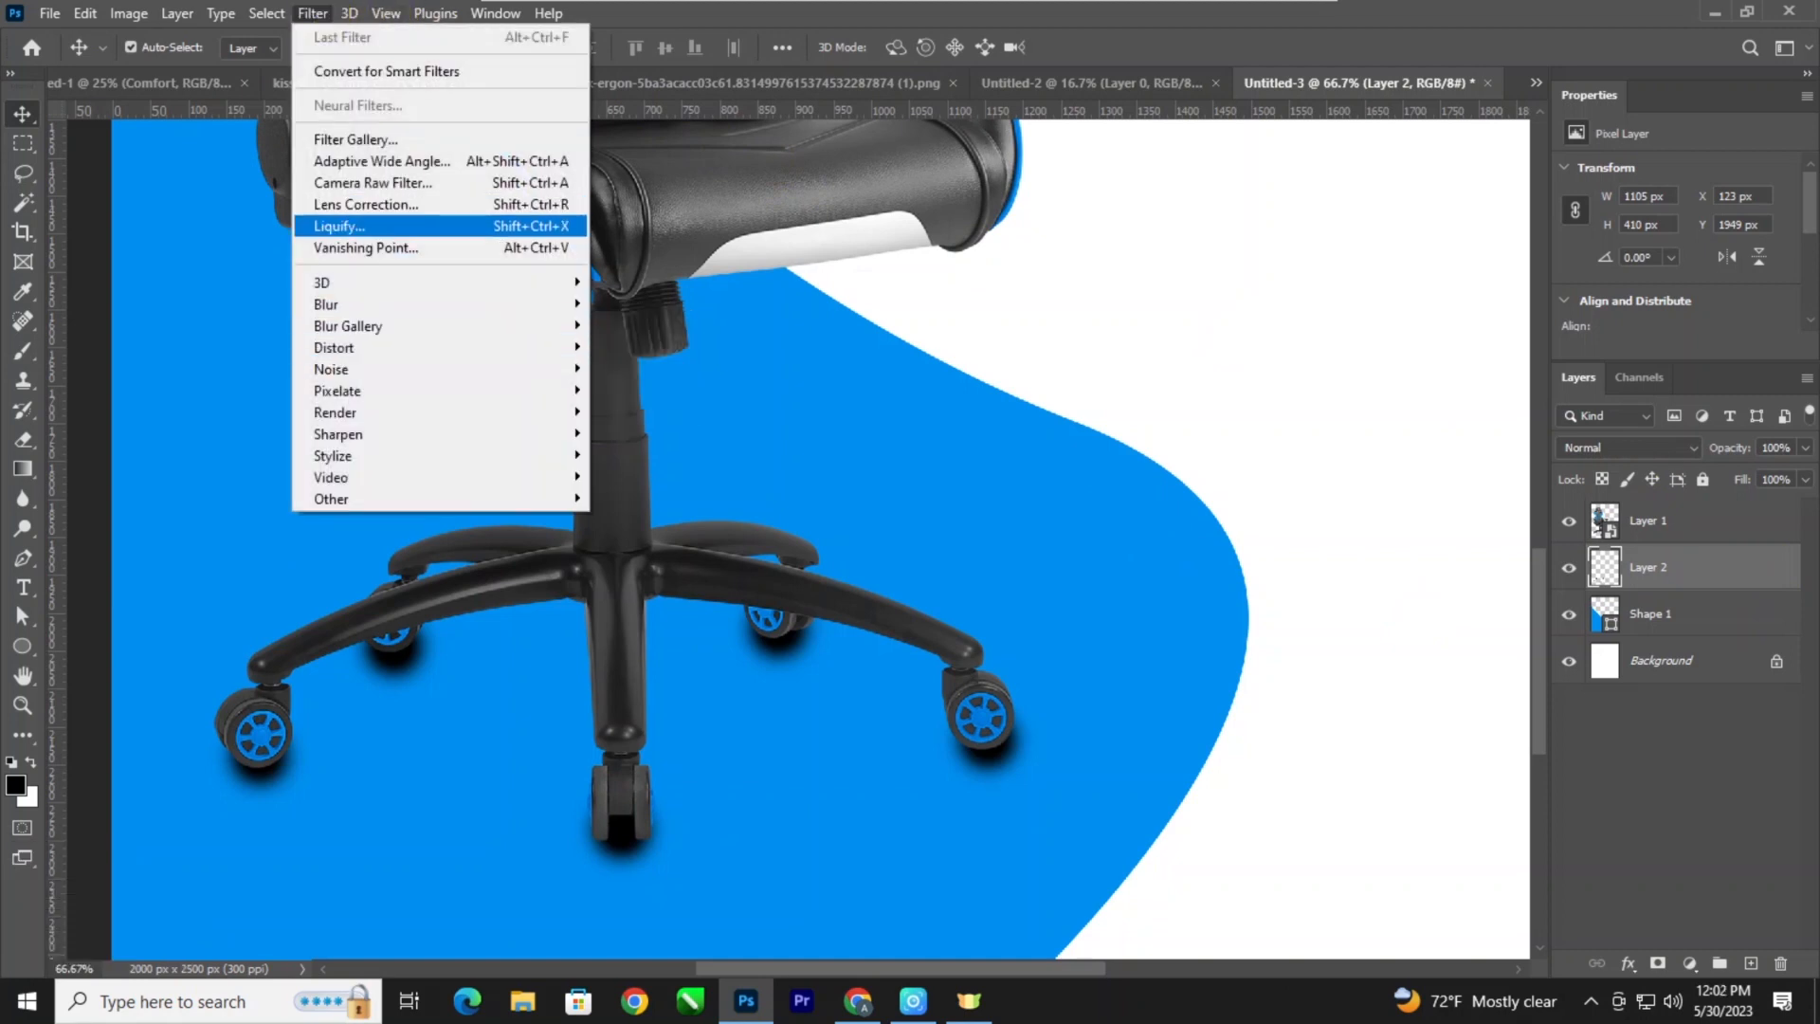
{"action": "mouse_move", "coordinate": [379, 304]}
{"action": "left_click", "coordinate": [635, 390]}
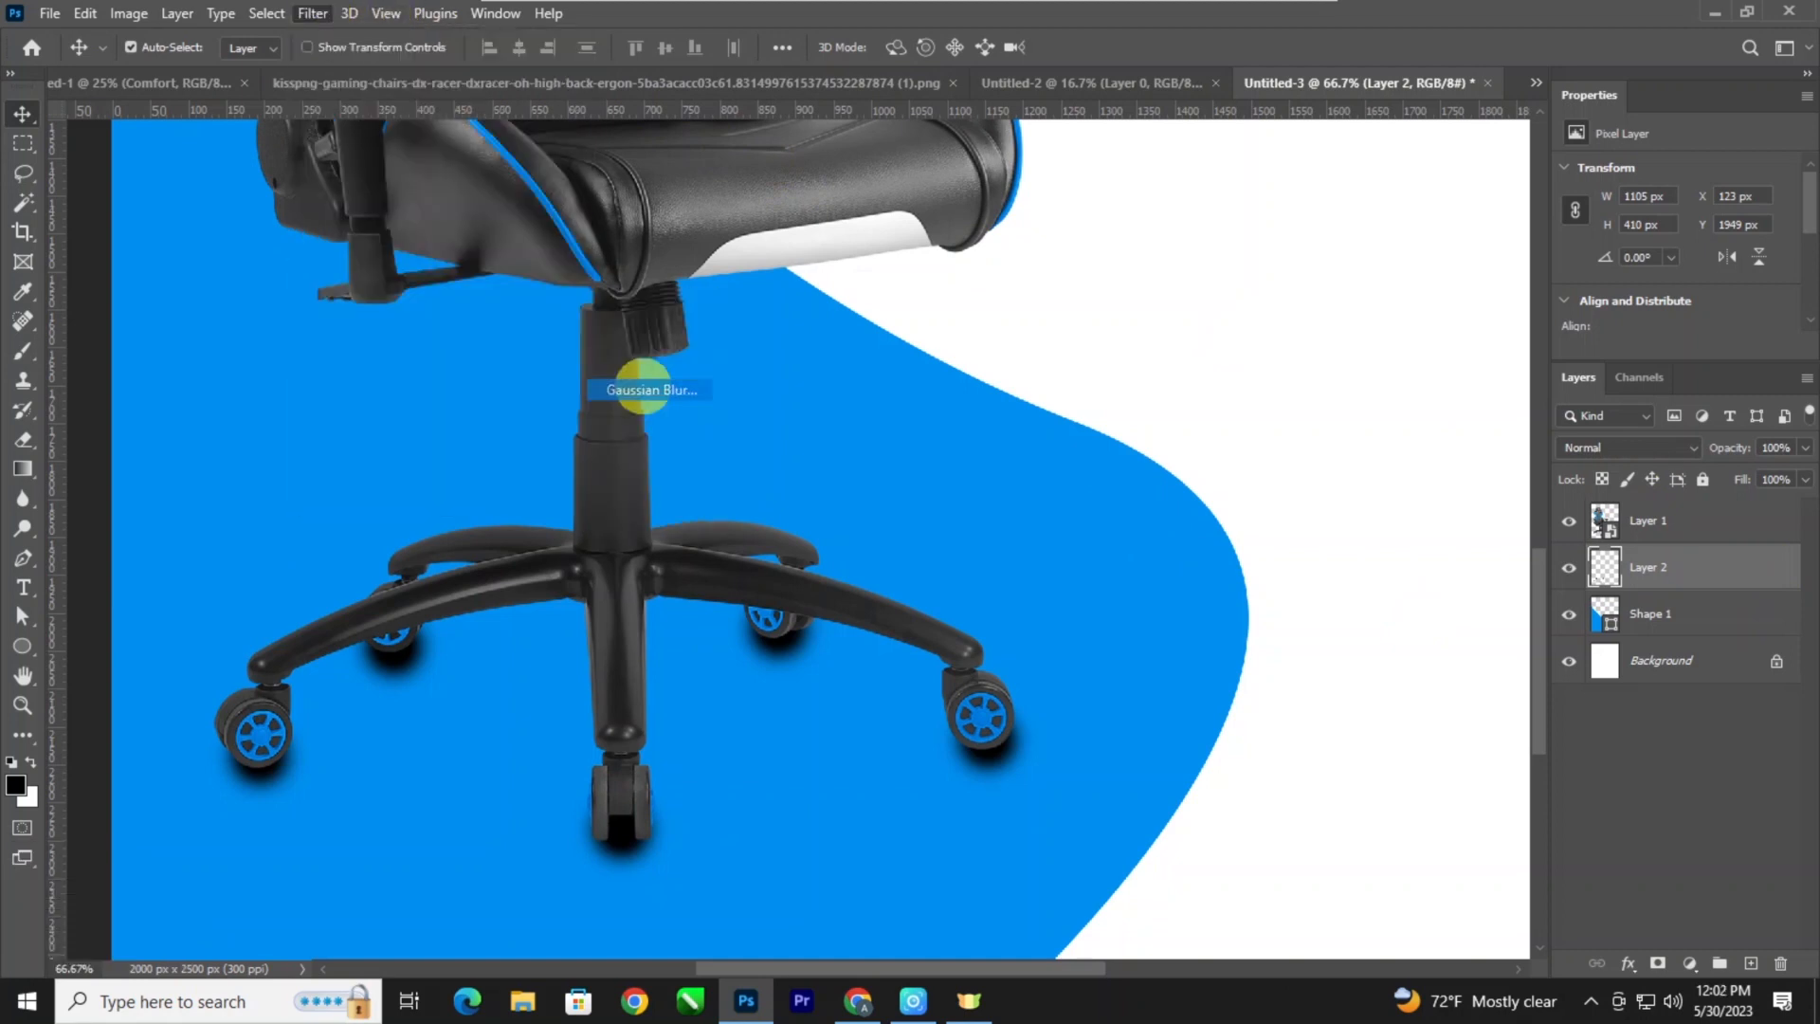
{"action": "left_click_drag", "start_coordinate": [1132, 550], "coordinate": [1107, 554]}
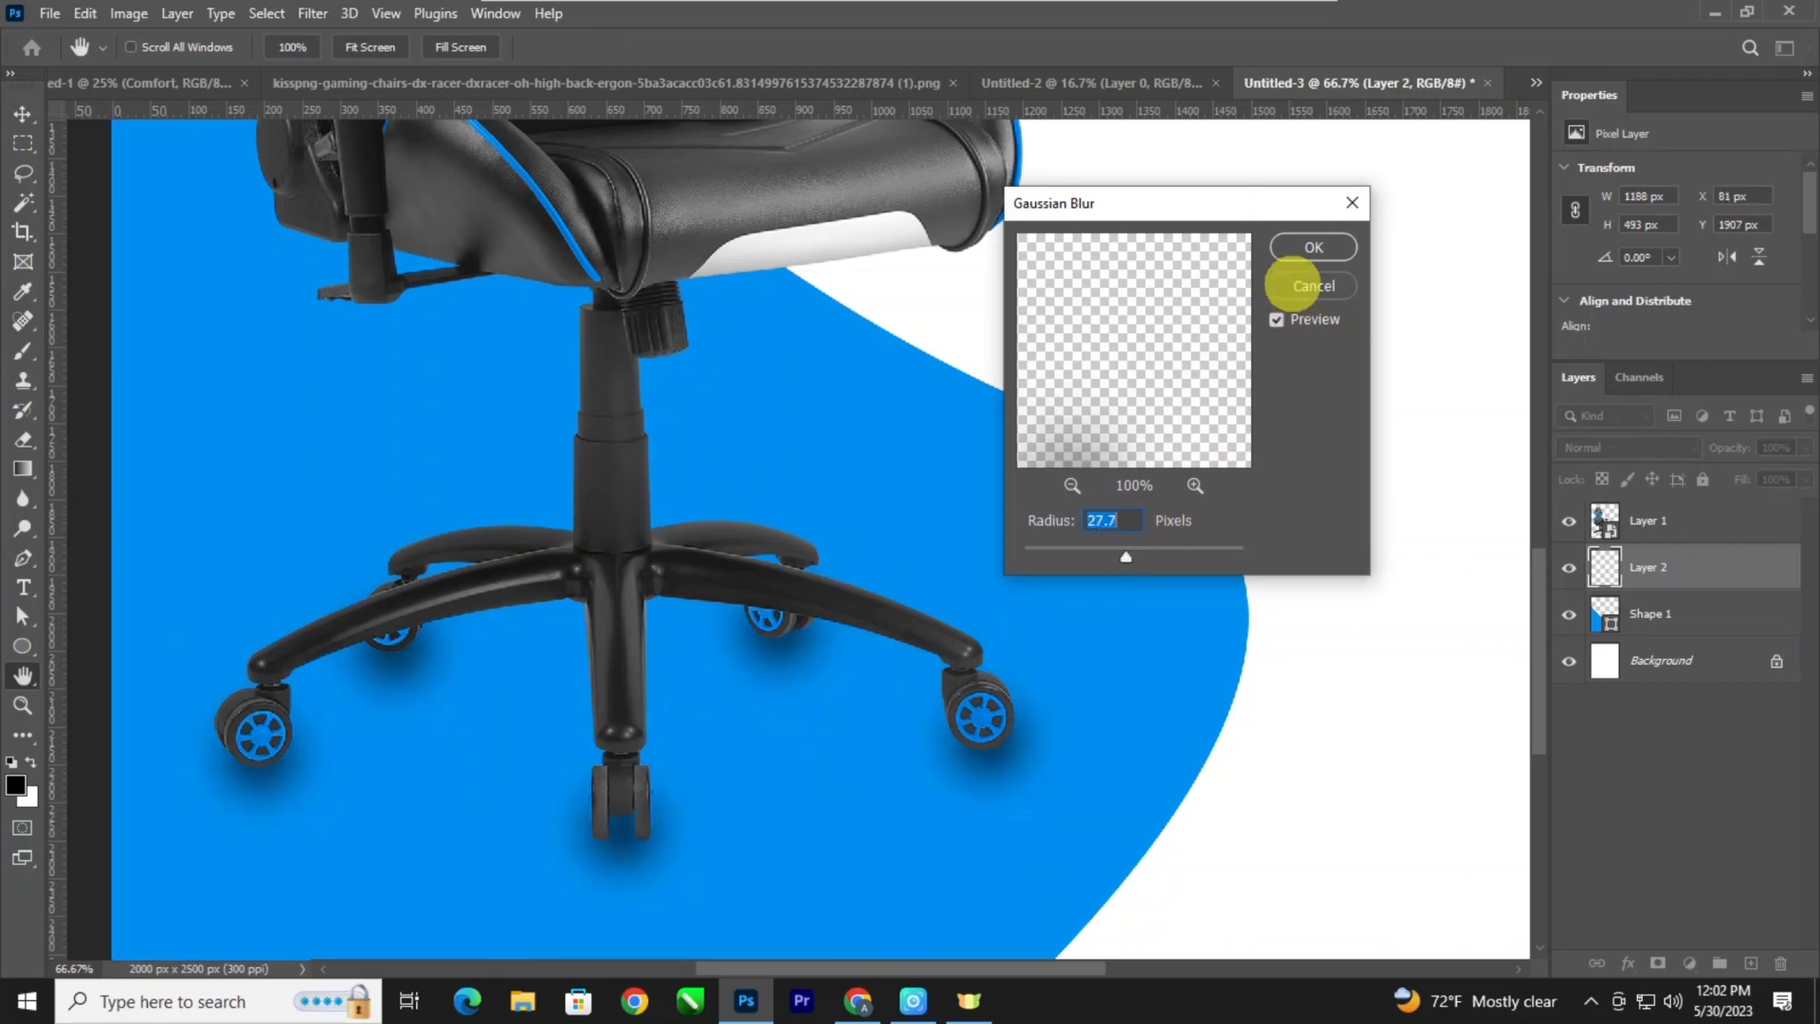
{"action": "left_click", "coordinate": [1312, 247]}
Add a Solid Color fill layer directly above the Background layer in pale yellow-green, f5ffcc.
{"action": "key", "text": "ctrl+minus"}
{"action": "key", "text": "ctrl+minus"}
{"action": "key", "text": "ctrl+minus"}
{"action": "key", "text": "ctrl+minus"}
{"action": "key", "text": "ctrl+minus"}
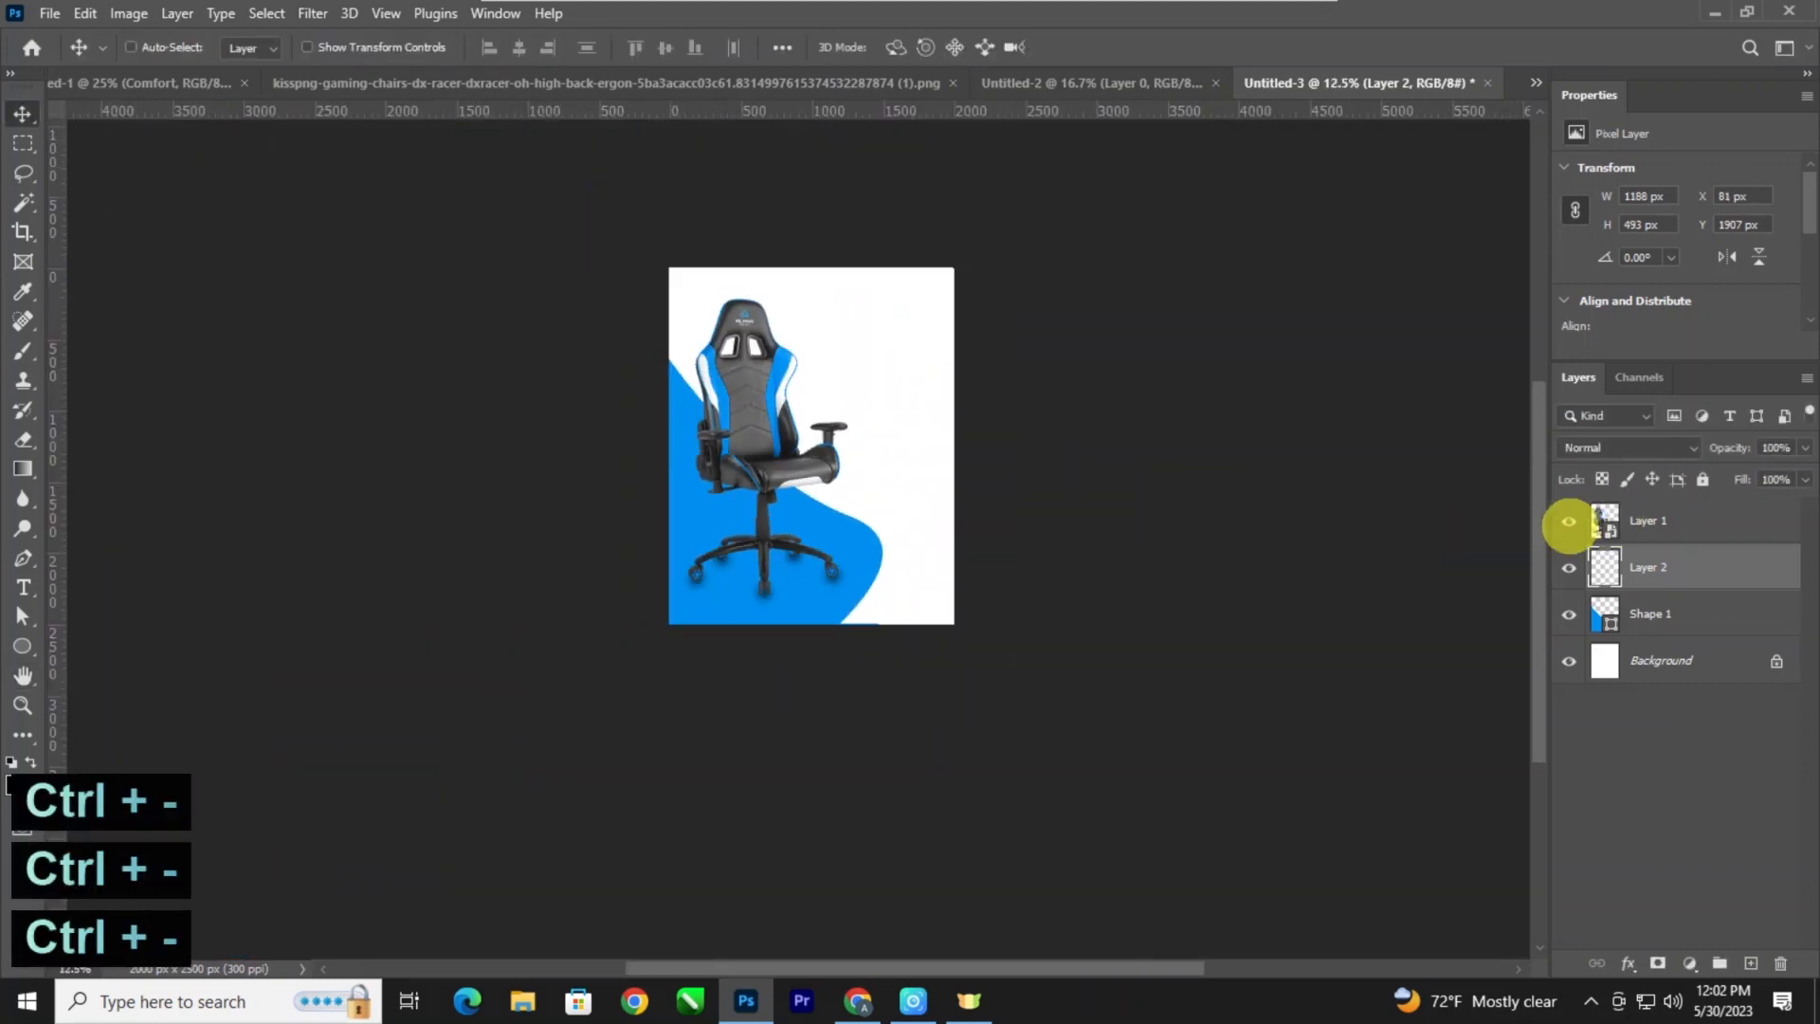
{"action": "key", "text": "ctrl+plus"}
{"action": "key", "text": "ctrl+plus"}
{"action": "key", "text": "ctrl+minus"}
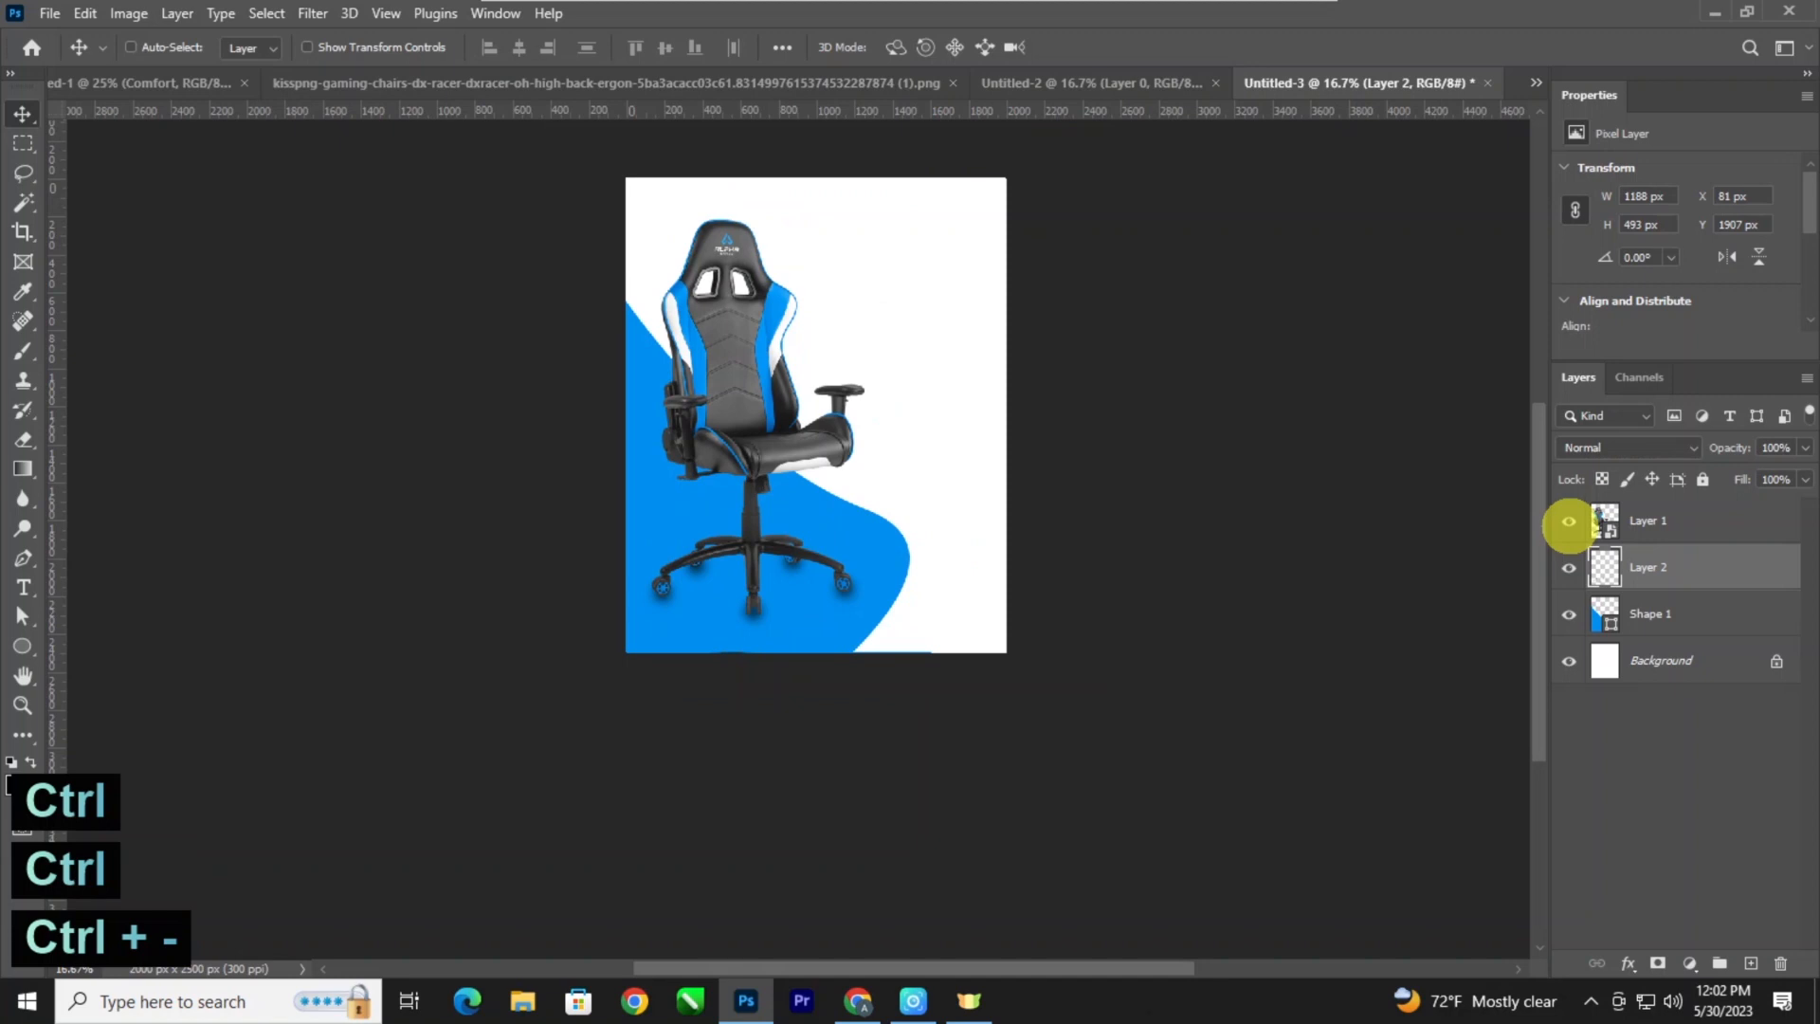
{"action": "key", "text": "ctrl+plus"}
{"action": "left_click_drag", "start_coordinate": [1063, 462], "coordinate": [1026, 546]}
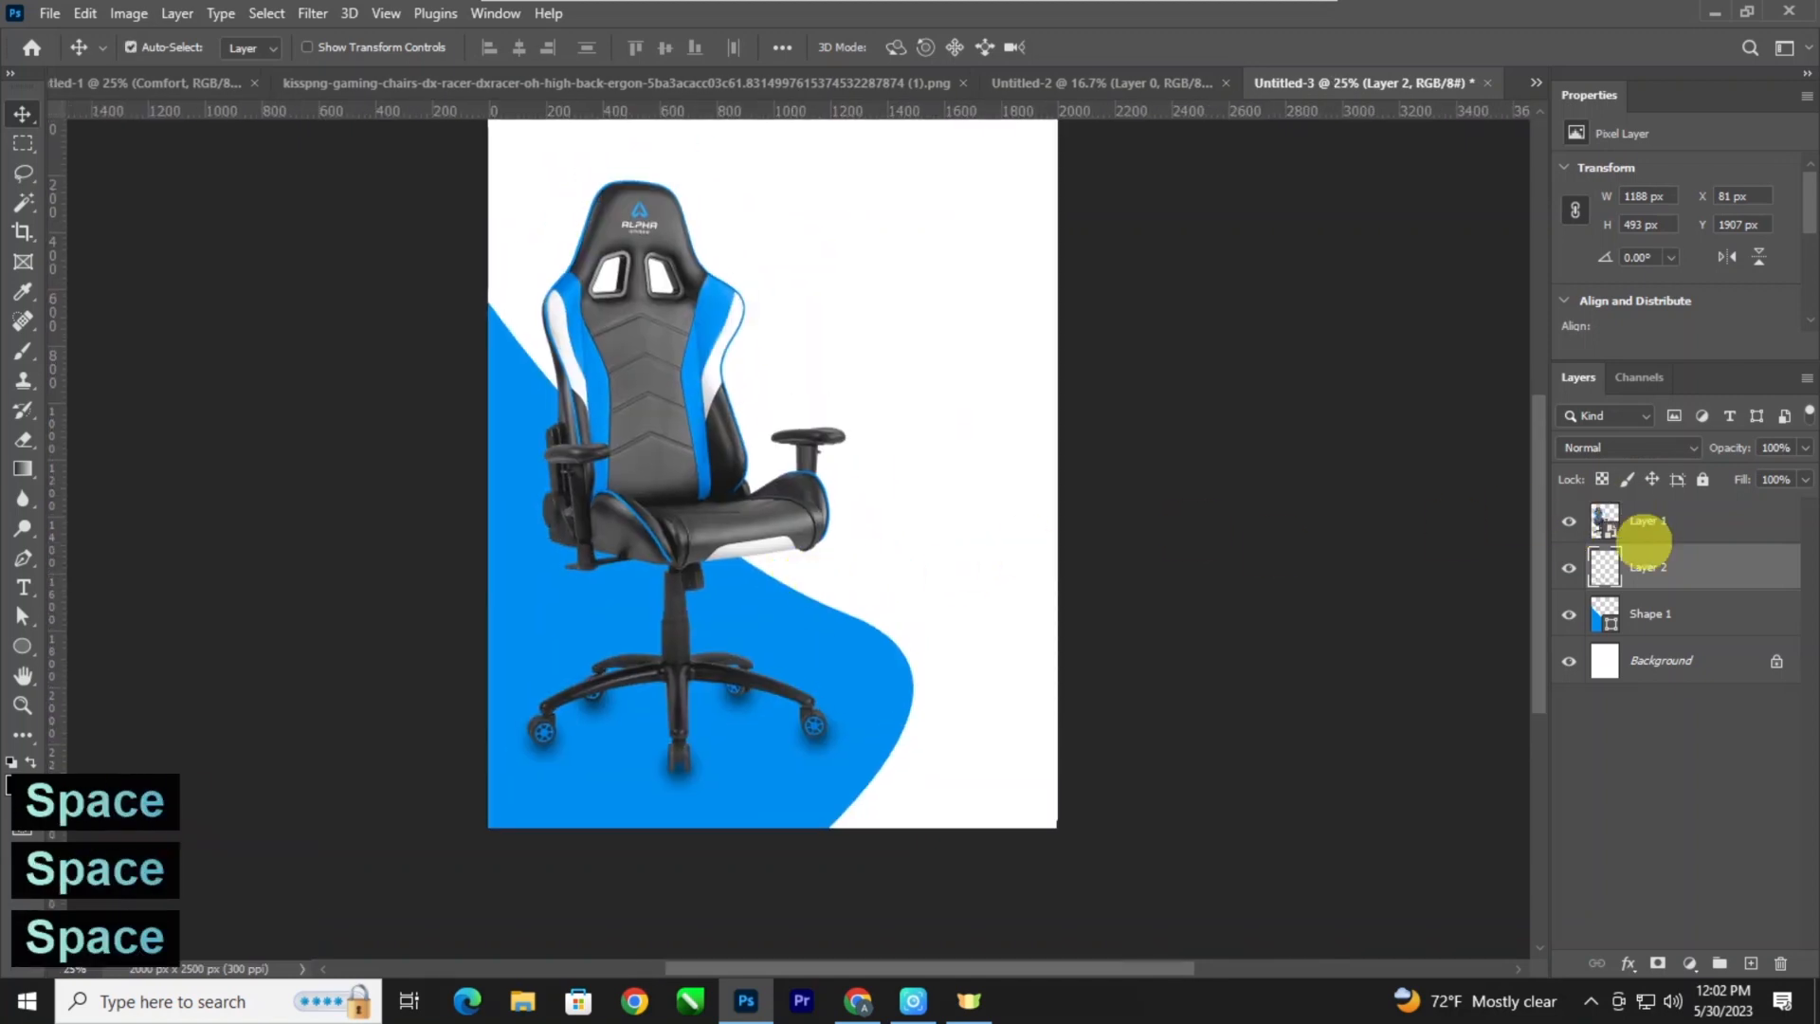
{"action": "left_click", "coordinate": [1666, 661]}
{"action": "left_click", "coordinate": [1690, 963]}
{"action": "left_click", "coordinate": [1695, 566]}
{"action": "left_click", "coordinate": [1408, 628]}
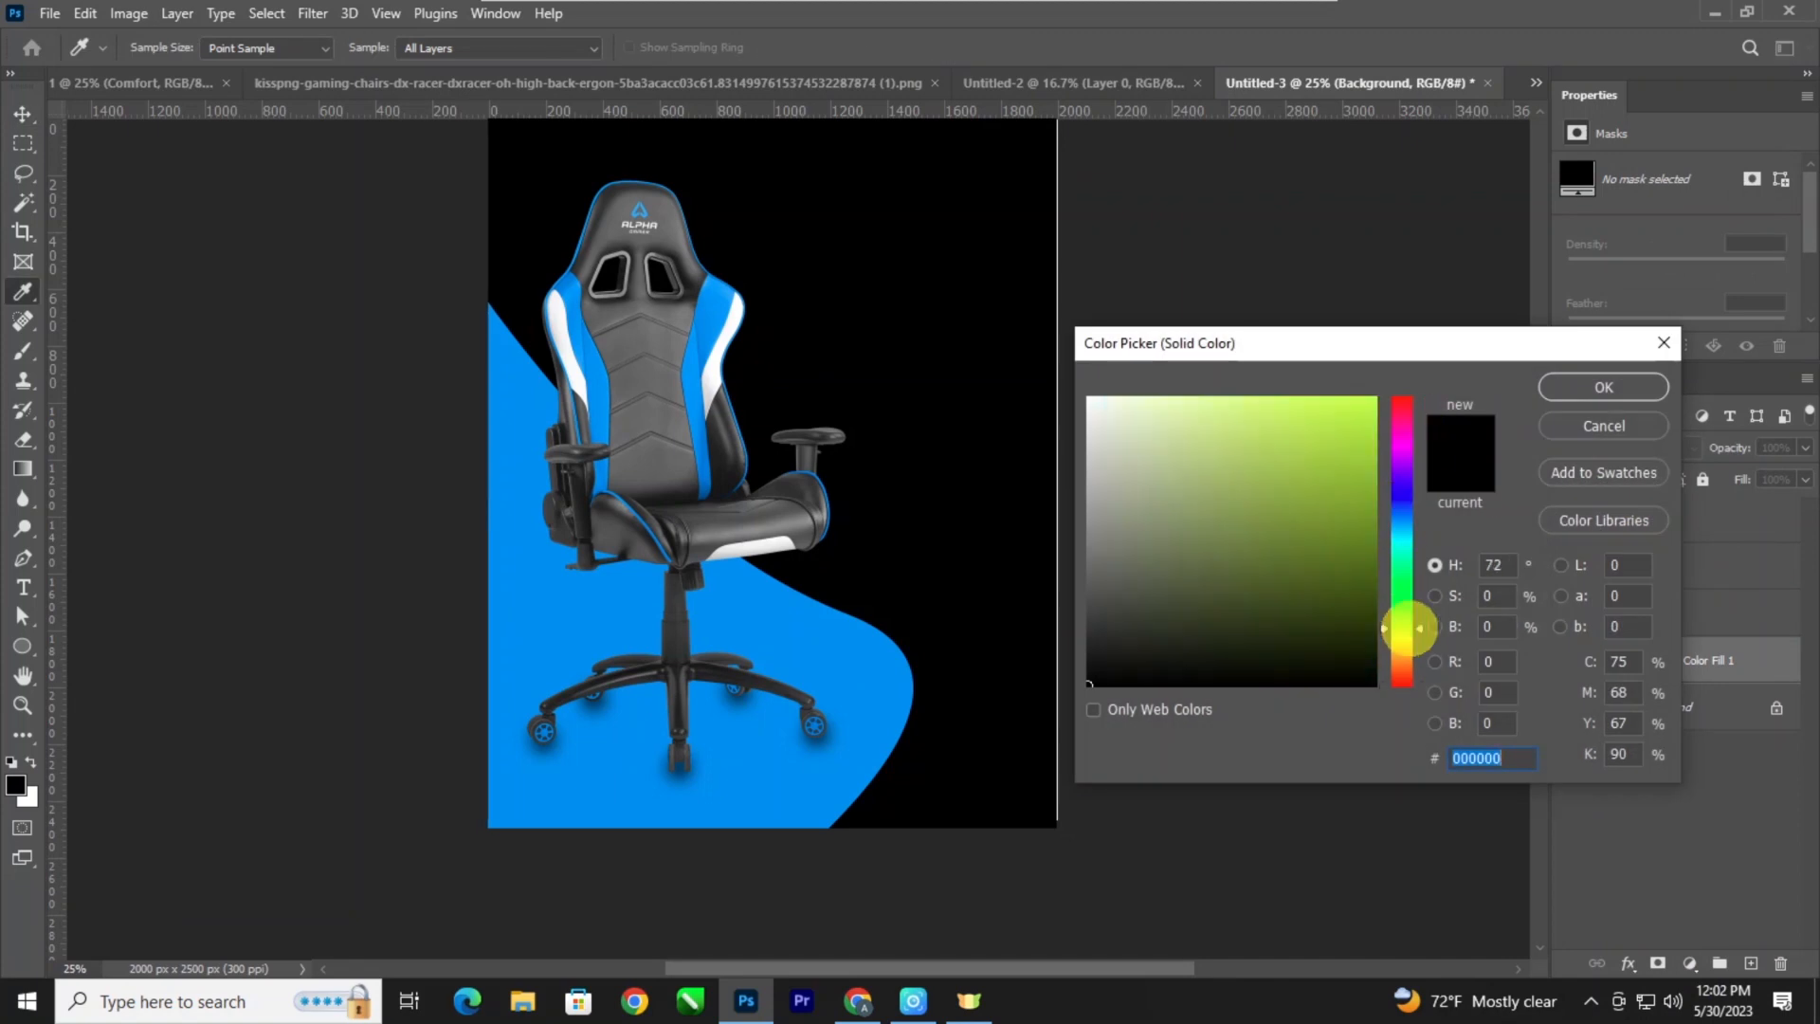
{"action": "left_click_drag", "start_coordinate": [1223, 501], "coordinate": [1160, 304]}
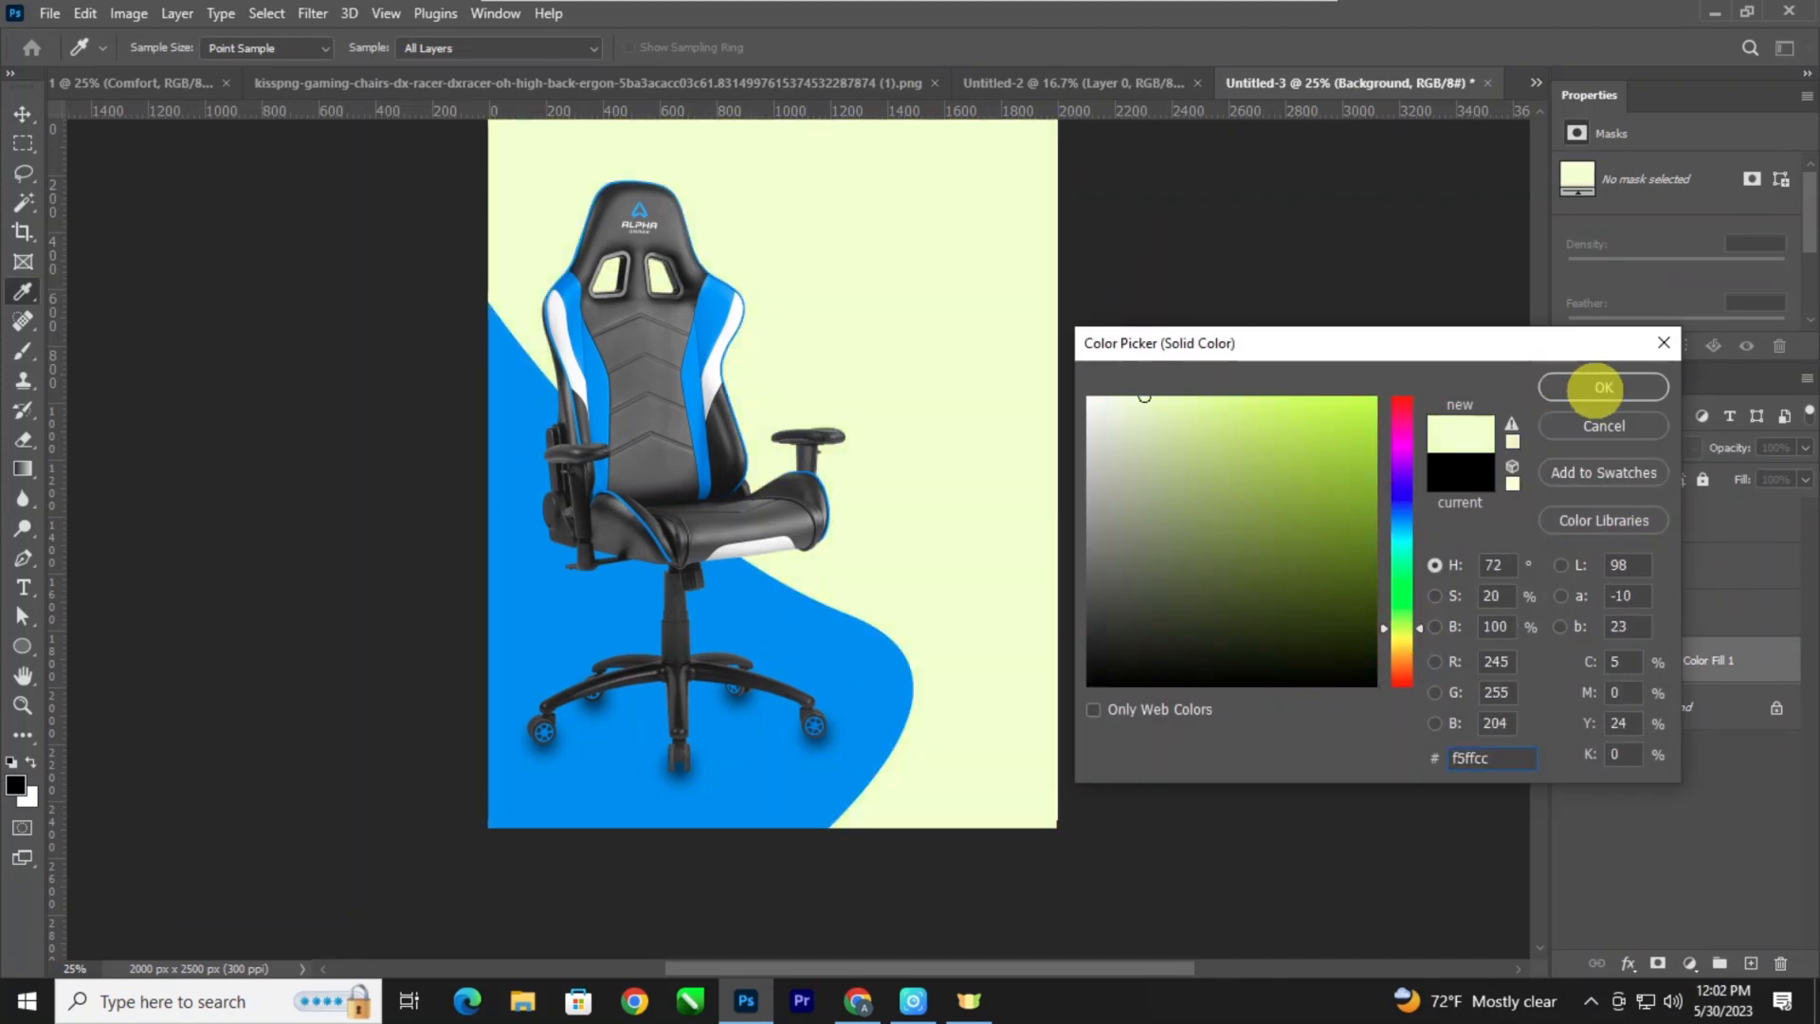
{"action": "left_click", "coordinate": [1601, 388]}
Bring the arrow icon from the Untitled-2 document into the poster and place it near the upper-right corner.
{"action": "key", "text": "ctrl+minus"}
{"action": "key", "text": "ctrl+plus"}
{"action": "left_click", "coordinate": [1047, 82]}
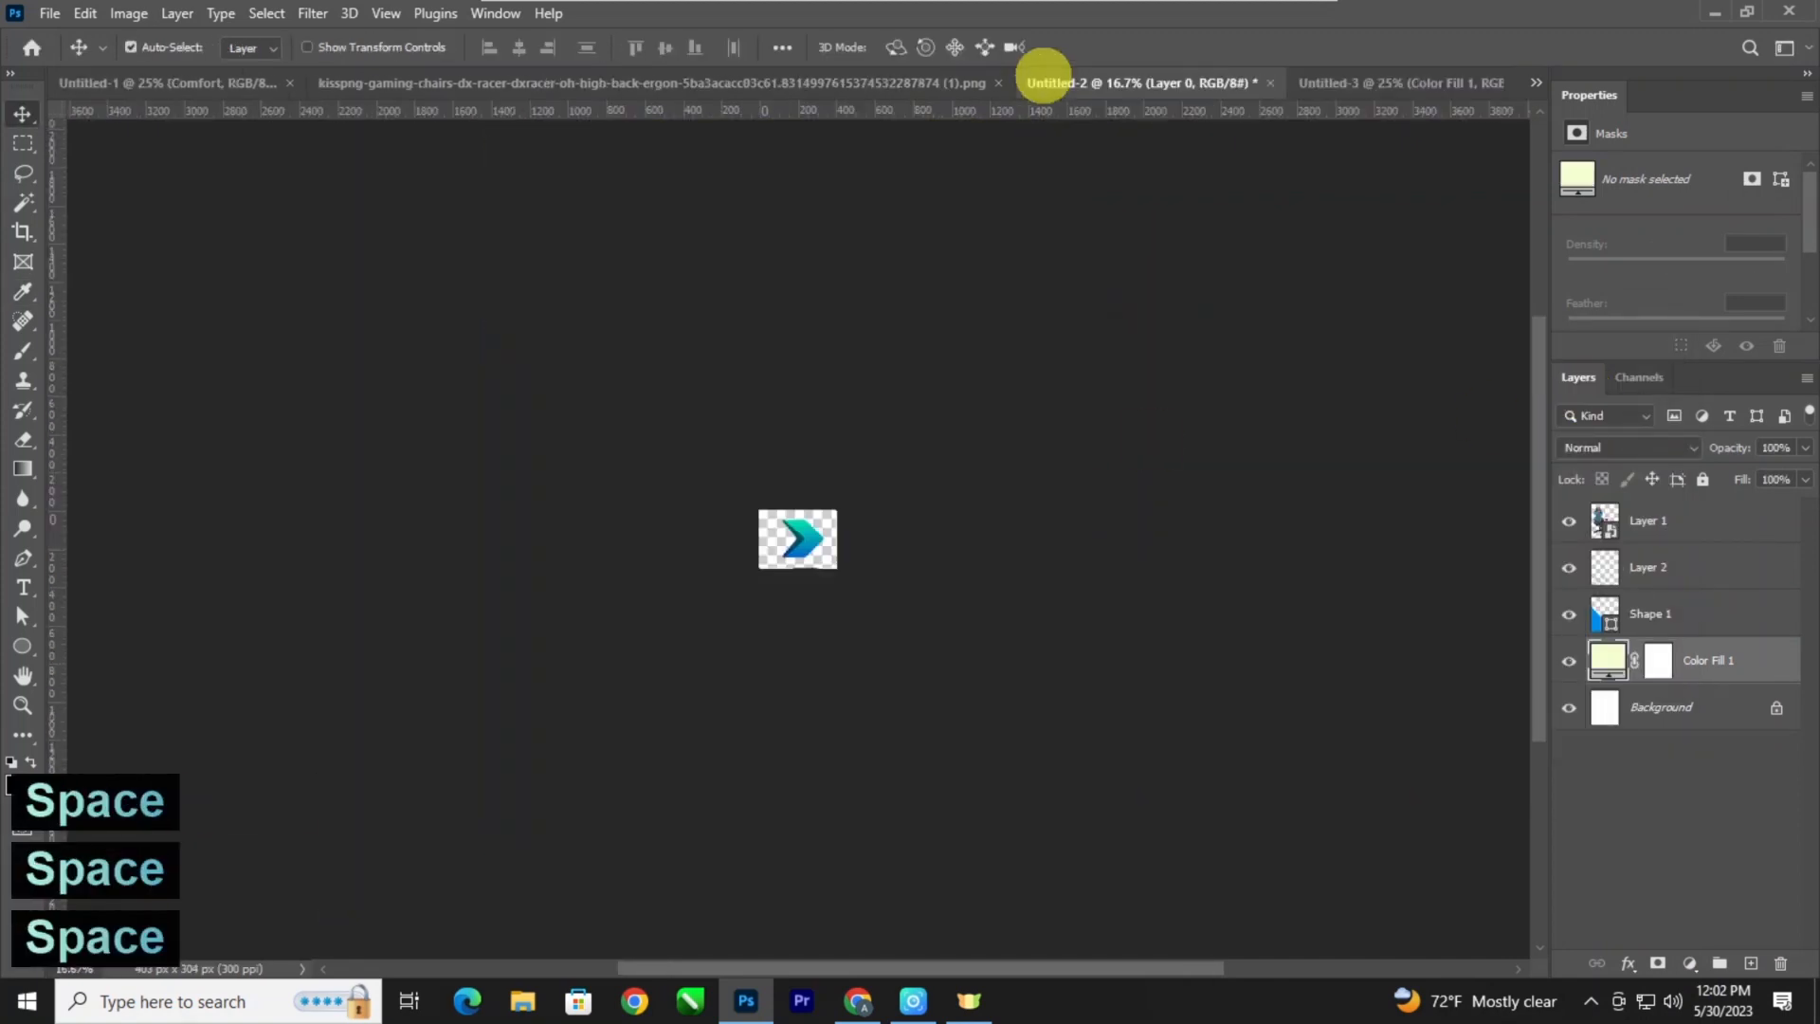
{"action": "left_click_drag", "start_coordinate": [796, 535], "coordinate": [829, 673]}
{"action": "key", "text": "ctrl+plus"}
{"action": "key", "text": "space"}
{"action": "left_click_drag", "start_coordinate": [895, 585], "coordinate": [844, 353]}
Add the text "Logo" below the arrow icon.
{"action": "key", "text": "ctrl+minus"}
{"action": "key", "text": "space"}
{"action": "key", "text": "ctrl+plus"}
{"action": "key", "text": "t"}
{"action": "left_click", "coordinate": [783, 410]}
{"action": "type", "text": "Logo"}
Set the "Logo" text in Arial Regular and reduce its size to 27 pt.
{"action": "key", "text": "ctrl+a"}
{"action": "left_click", "coordinate": [328, 47]}
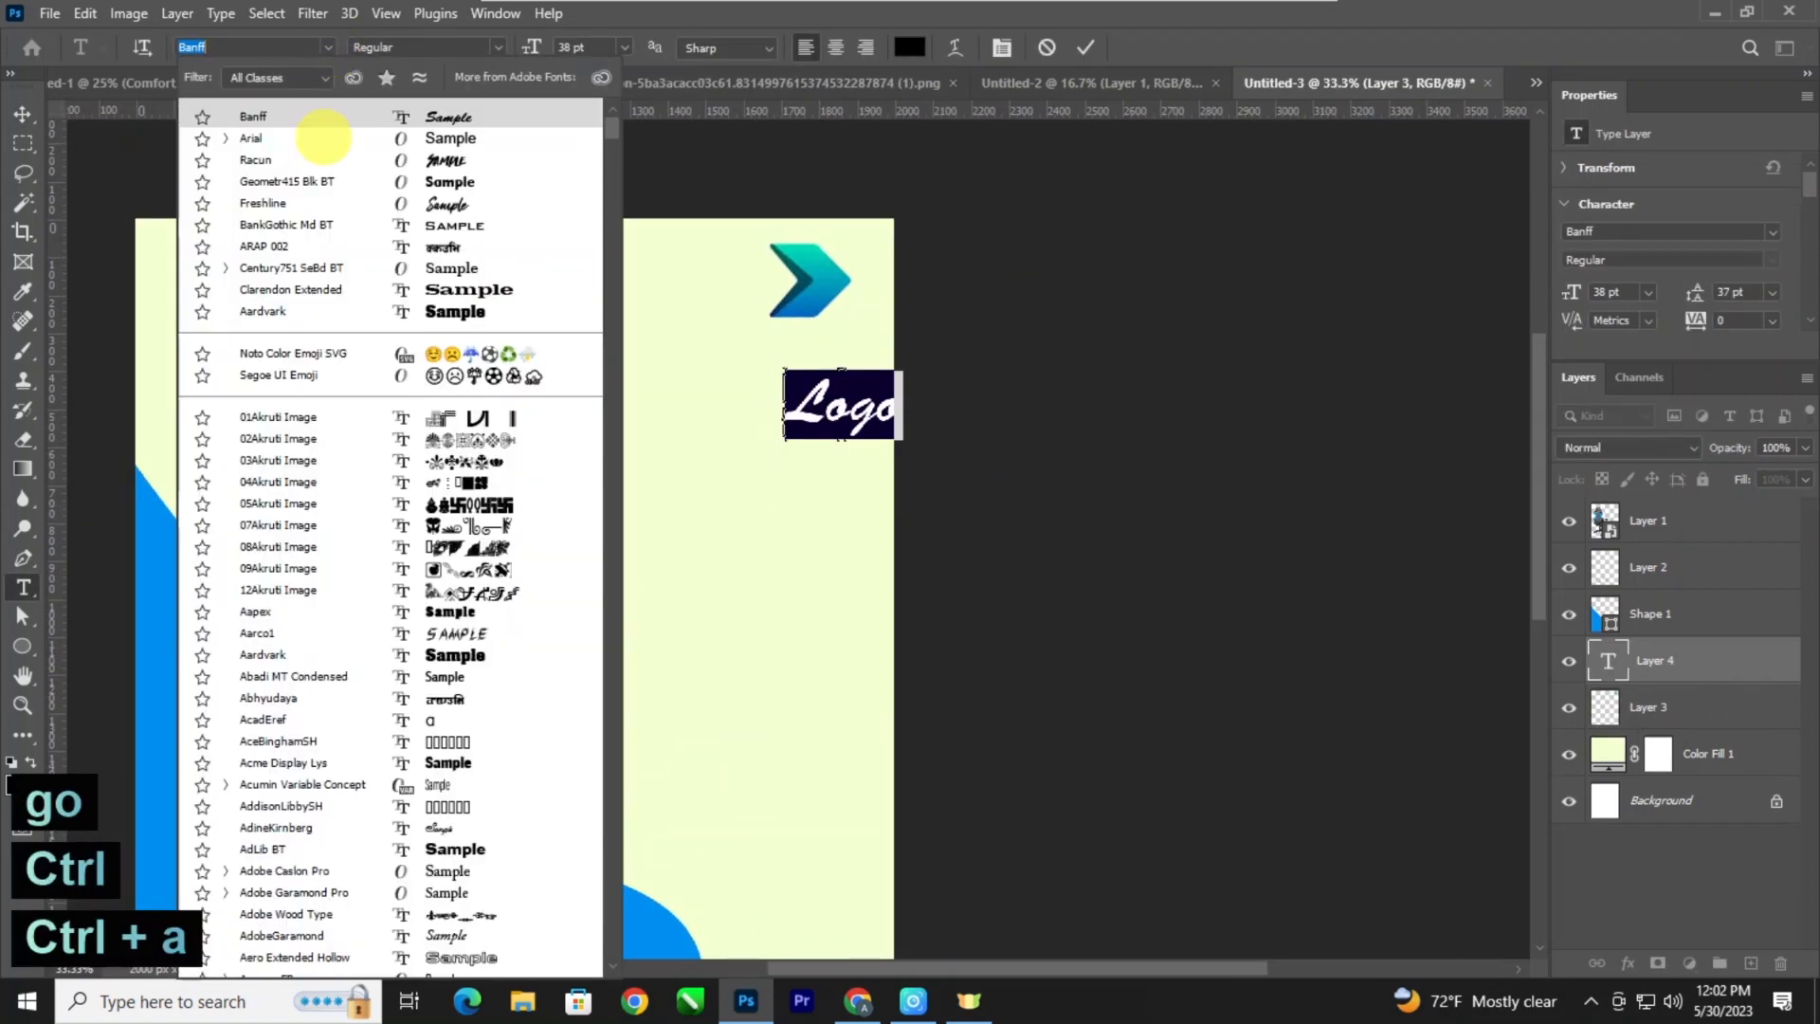
{"action": "left_click", "coordinate": [322, 137]}
{"action": "key", "text": "ctrl+shift+comma"}
{"action": "key", "text": "ctrl+shift+comma"}
{"action": "key", "text": "ctrl+shift+comma"}
{"action": "key", "text": "ctrl+shift+comma"}
{"action": "key", "text": "ctrl+shift+comma"}
{"action": "key", "text": "ctrl+shift+comma"}
{"action": "key", "text": "ctrl+shift+comma"}
{"action": "key", "text": "ctrl+shift+comma"}
{"action": "key", "text": "ctrl+shift+comma"}
{"action": "key", "text": "ctrl+shift+comma"}
{"action": "key", "text": "ctrl+shift+comma"}
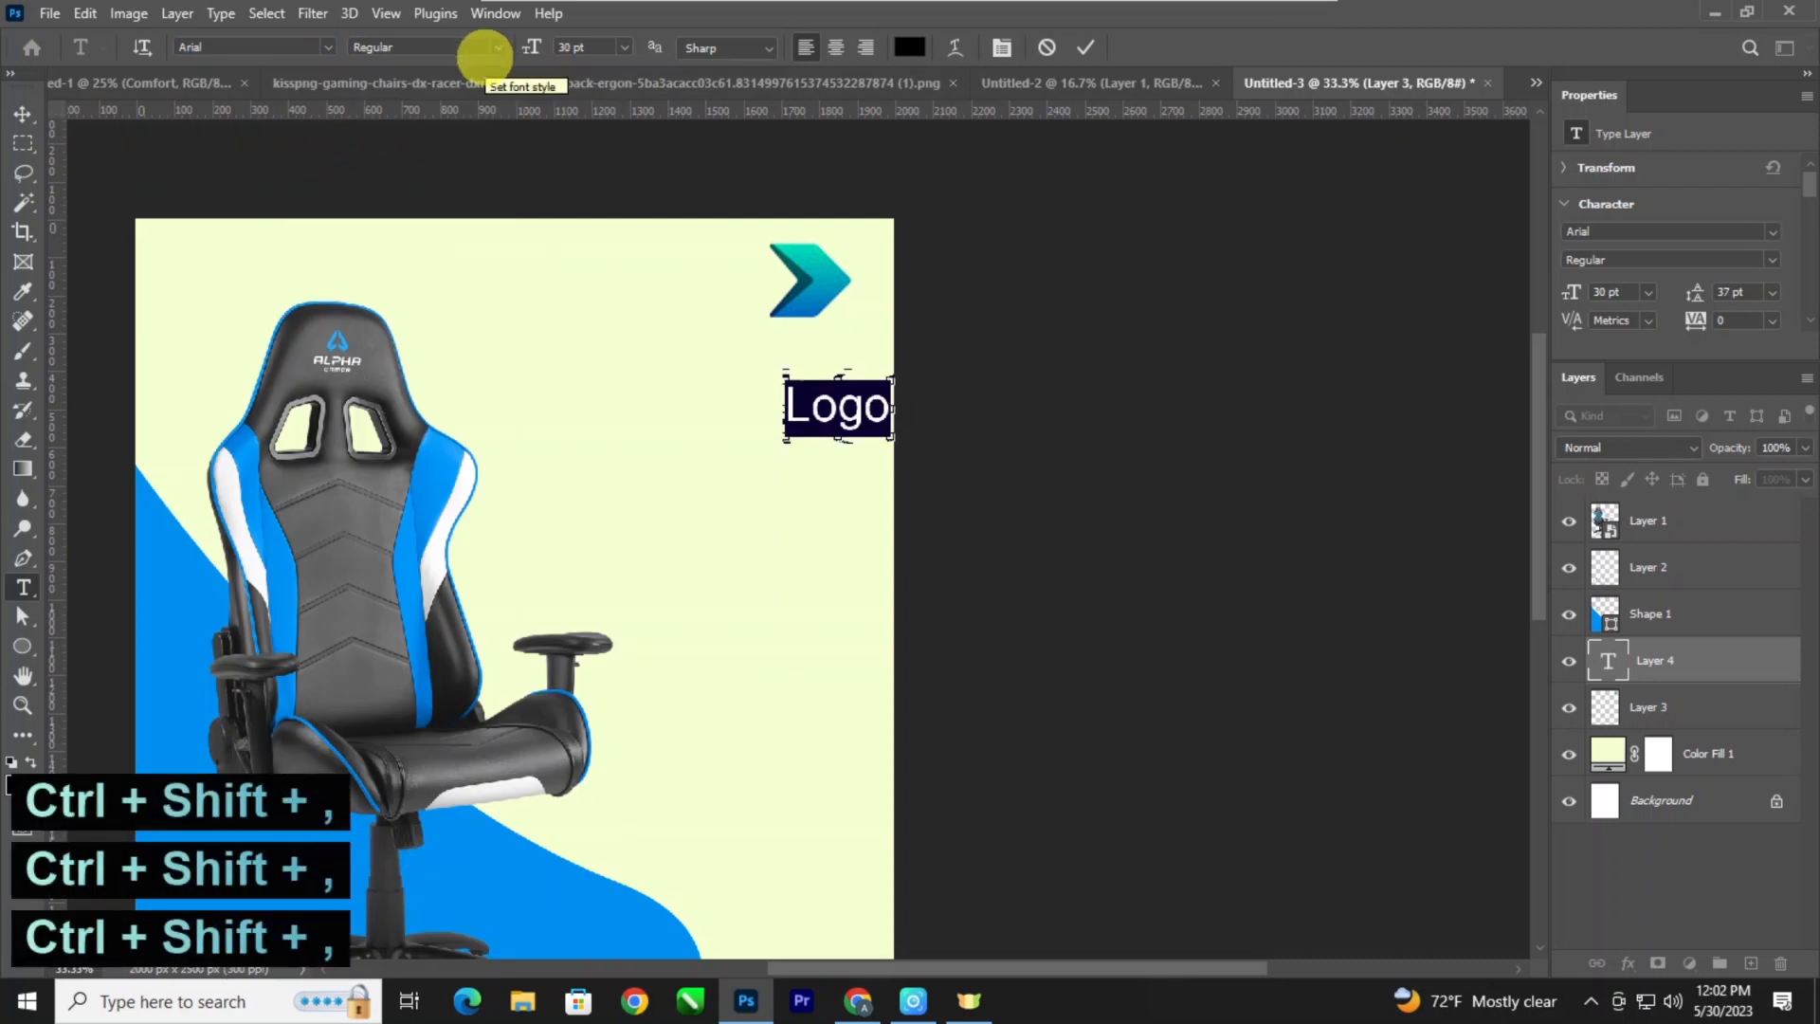
Recolour the "Logo" text with the teal sampled from the arrow icon and move it just beneath the icon.
{"action": "left_click", "coordinate": [909, 48]}
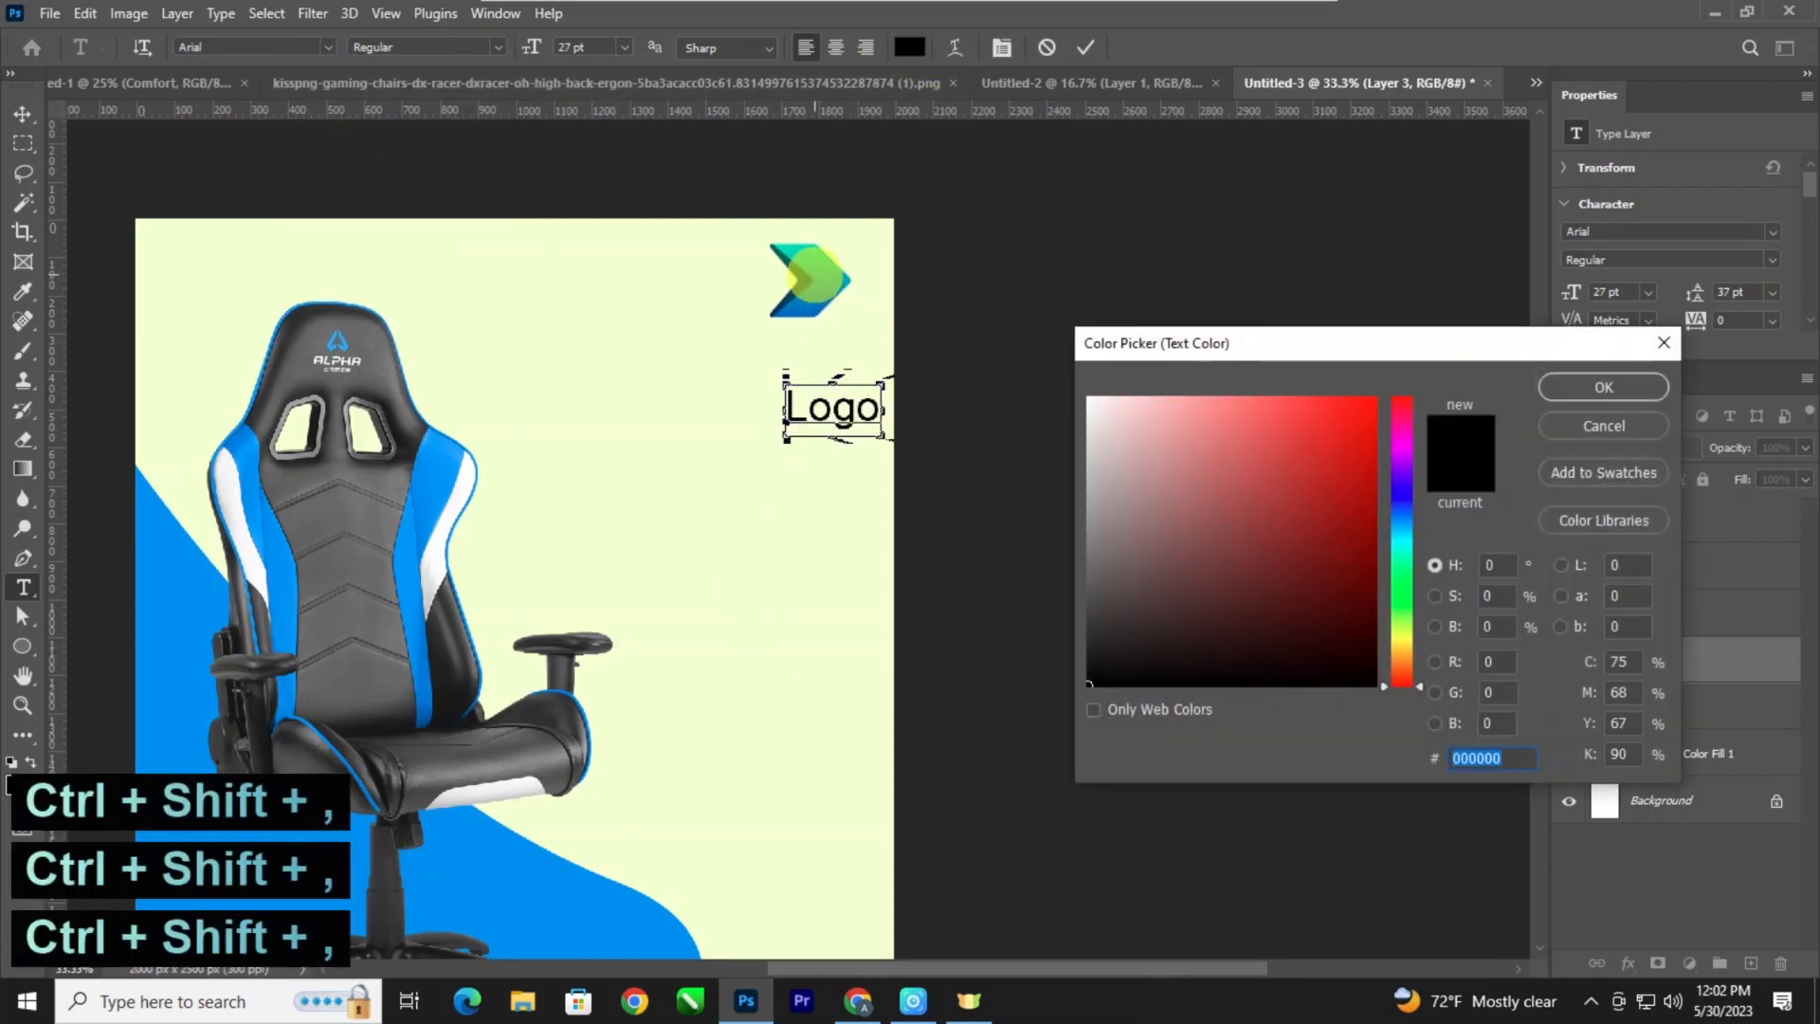
{"action": "type", "text": "00cab0"}
{"action": "left_click", "coordinate": [1602, 387]}
{"action": "left_click", "coordinate": [22, 113]}
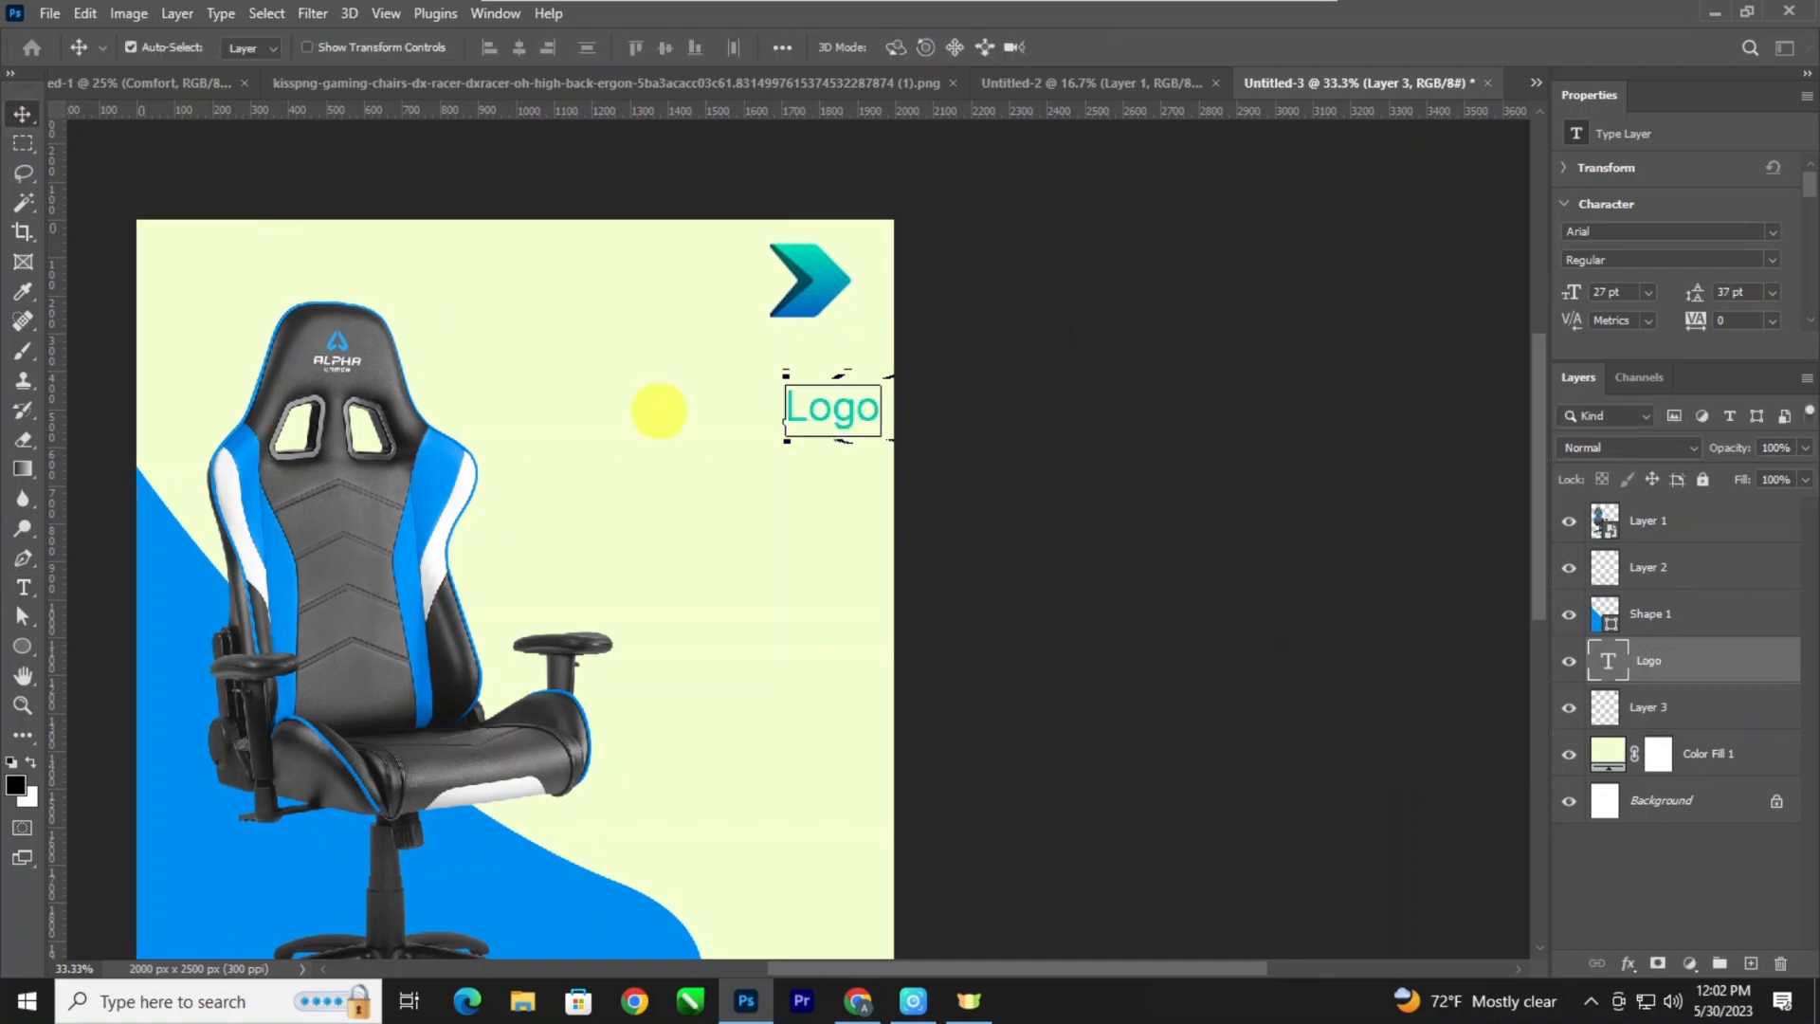
{"action": "left_click_drag", "start_coordinate": [832, 407], "coordinate": [806, 353]}
Check the logo's placement against the overall poster layout.
{"action": "key", "text": "ctrl+minus"}
{"action": "key", "text": "ctrl+minus"}
{"action": "key", "text": "ctrl+minus"}
{"action": "key", "text": "ctrl+plus"}
{"action": "key", "text": "ctrl+plus"}
{"action": "key", "text": "space"}
{"action": "left_click_drag", "start_coordinate": [753, 444], "coordinate": [689, 352]}
{"action": "key", "text": "ctrl+minus"}
{"action": "key", "text": "ctrl+plus"}
{"action": "key", "text": "space"}
{"action": "key", "text": "ctrl+minus"}
{"action": "key", "text": "ctrl+plus"}
{"action": "key", "text": "space"}
Add a two-line heading reading "Gaming" and "Chiar" in the empty area beside the chair.
{"action": "key", "text": "t"}
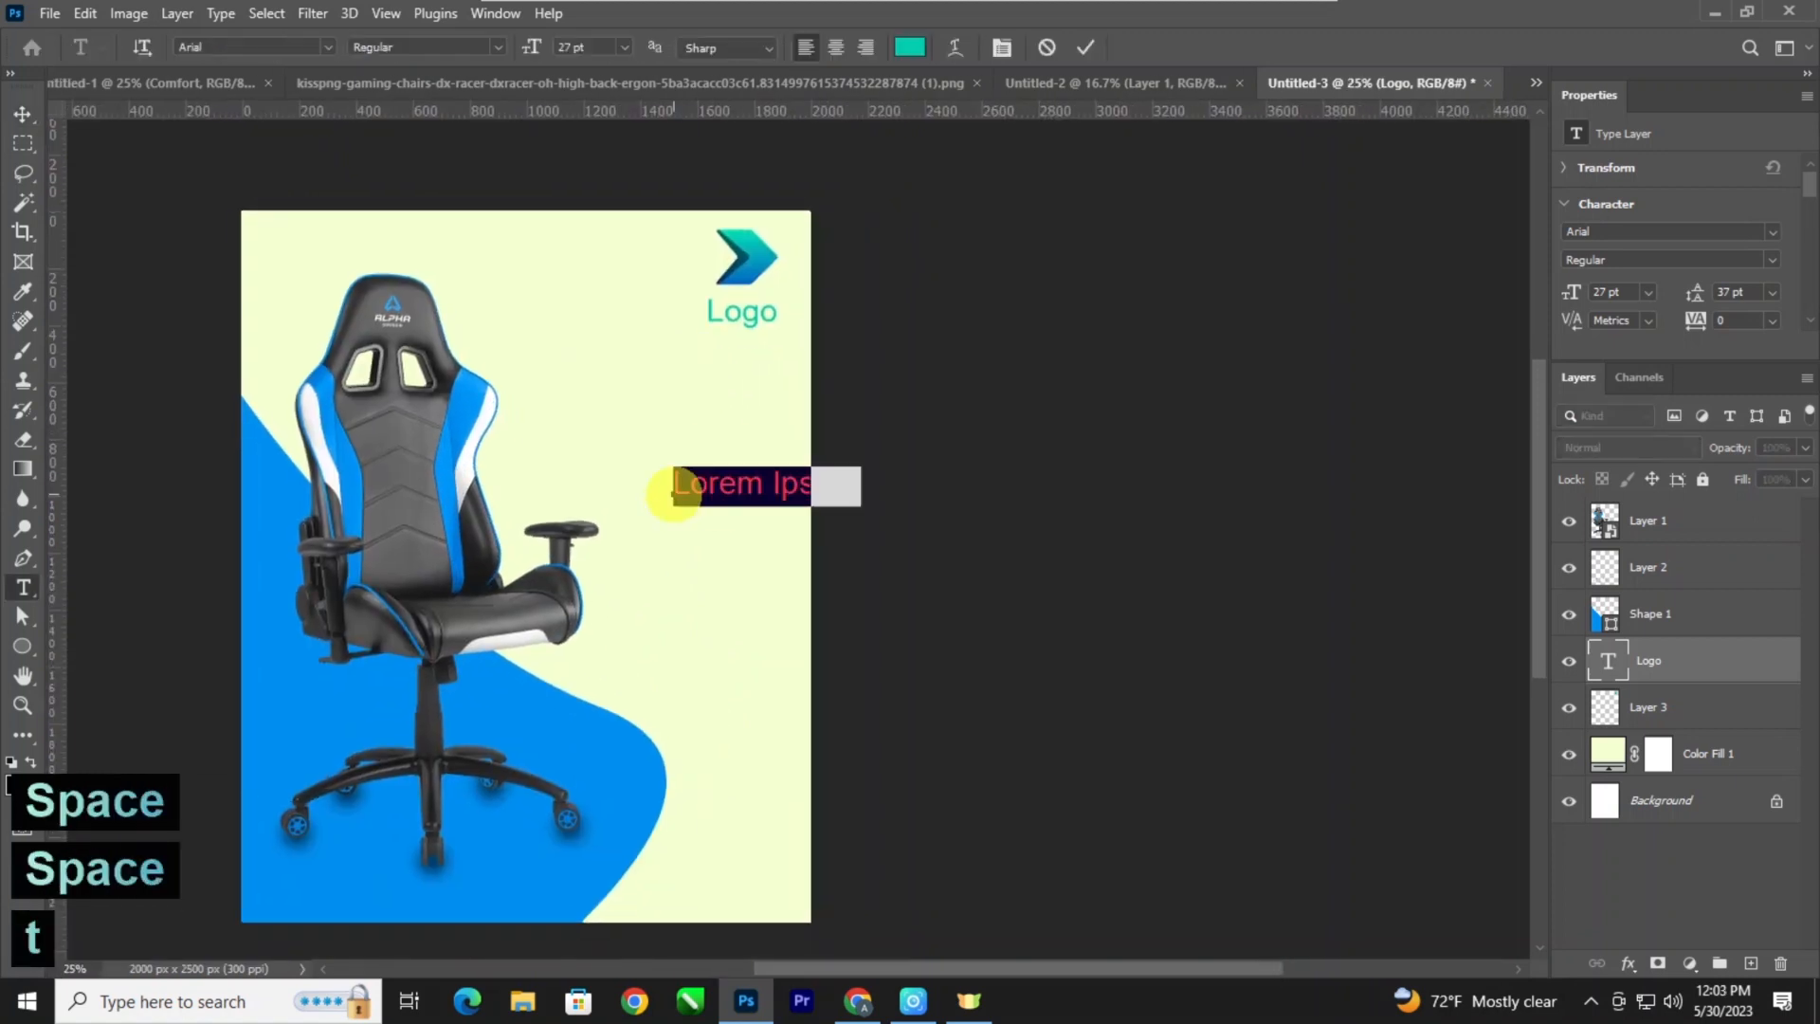
{"action": "left_click", "coordinate": [672, 492]}
{"action": "type", "text": "Gaming"}
{"action": "key", "text": "Return"}
{"action": "key", "text": "BackSpace"}
{"action": "key", "text": "BackSpace"}
{"action": "key", "text": "Return"}
{"action": "type", "text": "cC"}
{"action": "key", "text": "BackSpace"}
{"action": "key", "text": "BackSpace"}
{"action": "type", "text": "Chia"}
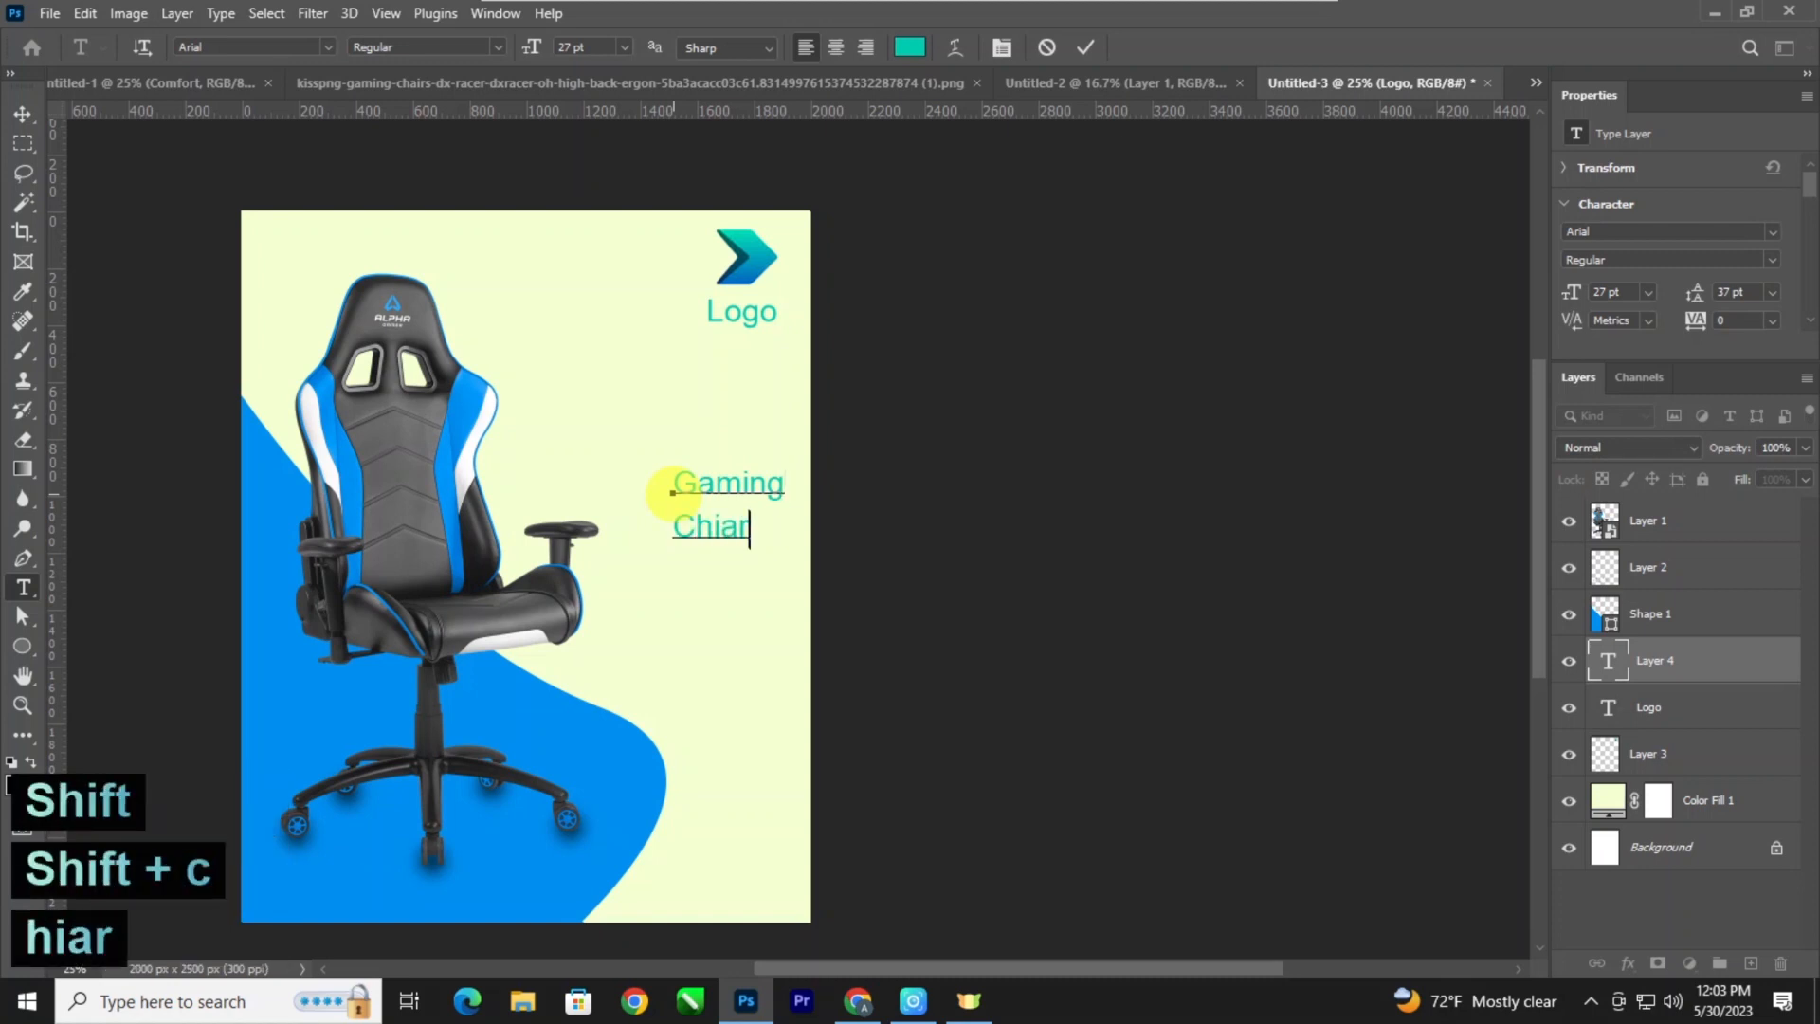
{"action": "type", "text": "r"}
Set the "Gaming Chiar" heading in Geometr415 Blk BT at 30 pt and shift it slightly toward the chair.
{"action": "key", "text": "ctrl+a"}
{"action": "key", "text": "ctrl+shift+period"}
{"action": "key", "text": "ctrl+shift+period"}
{"action": "key", "text": "ctrl+shift+period"}
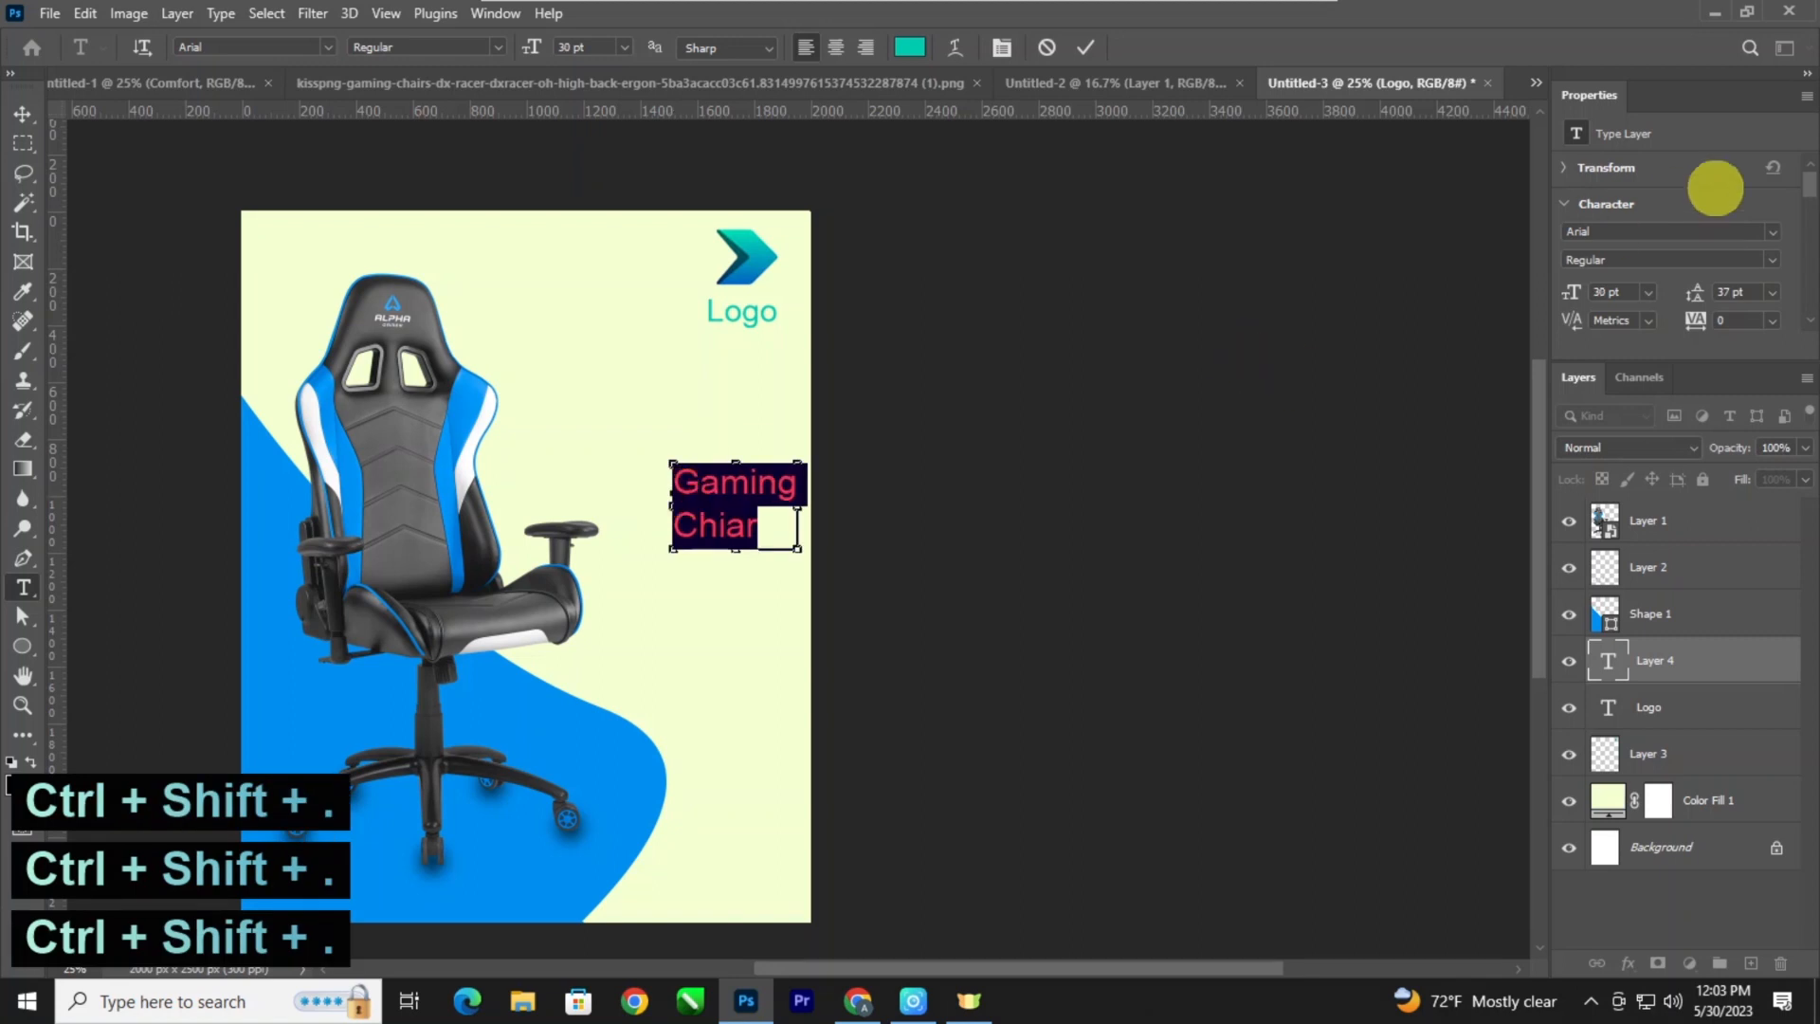
{"action": "left_click", "coordinate": [1772, 234]}
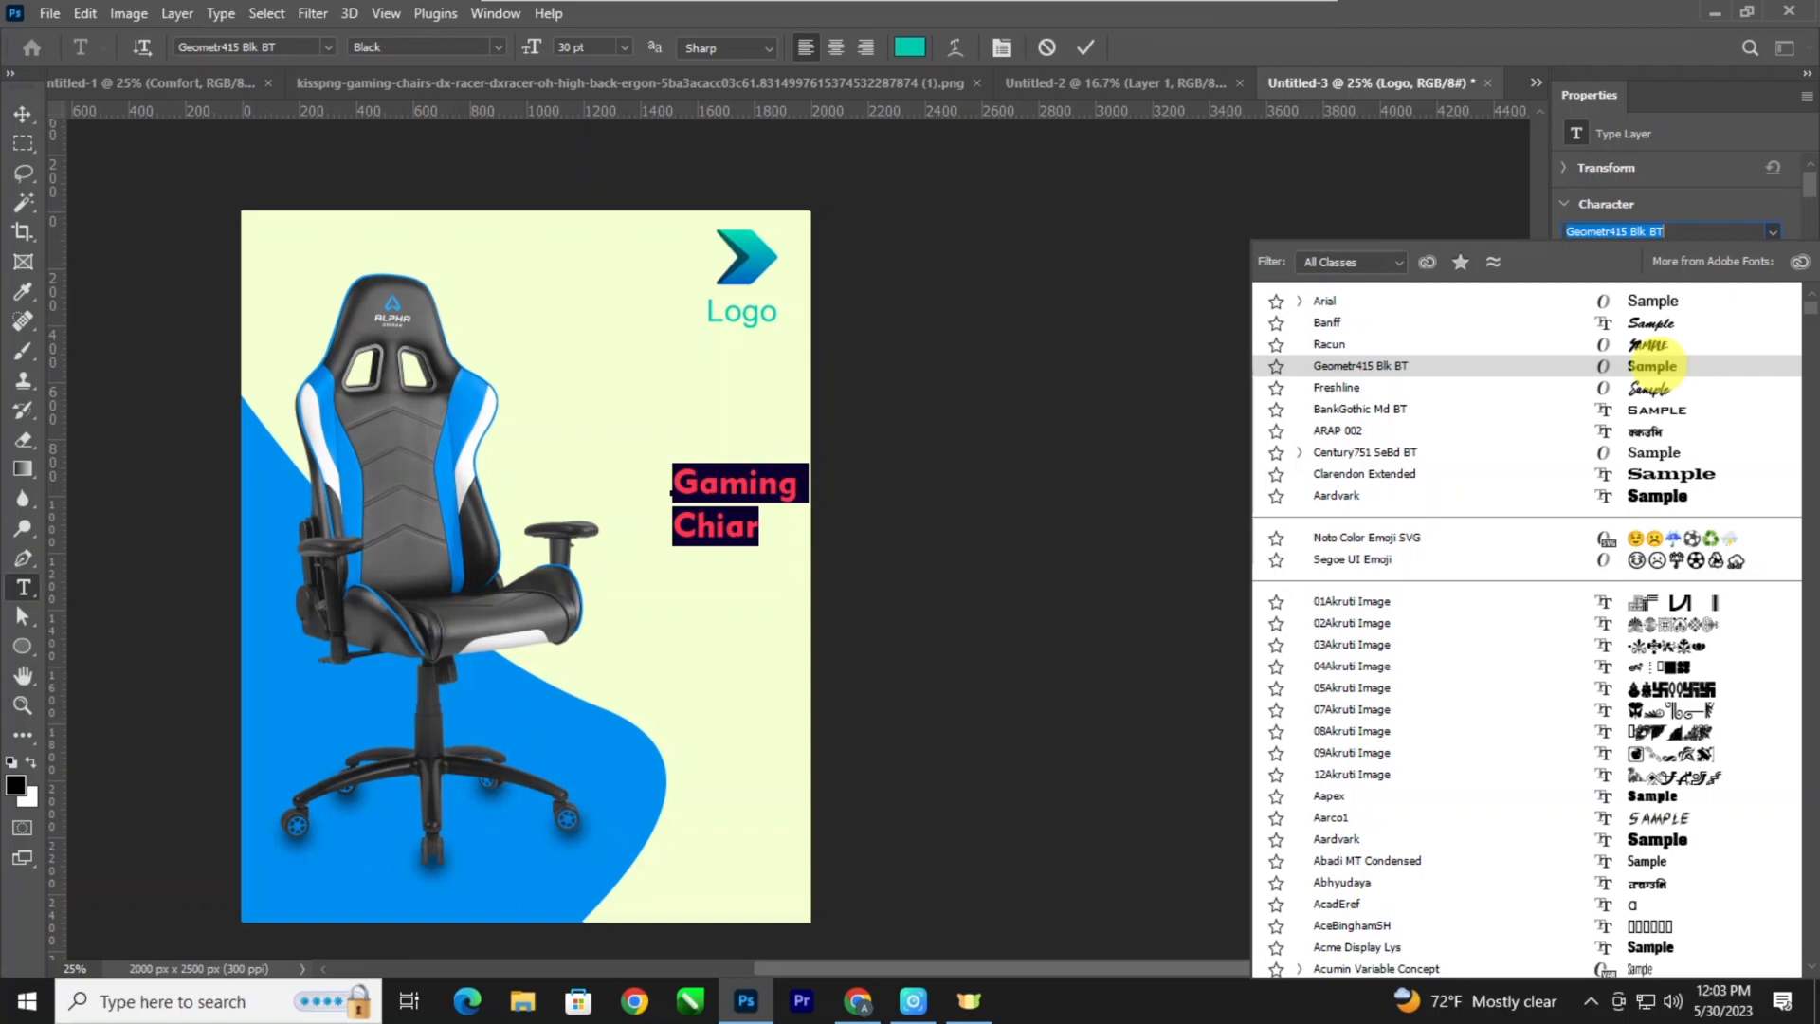
{"action": "left_click", "coordinate": [1651, 367]}
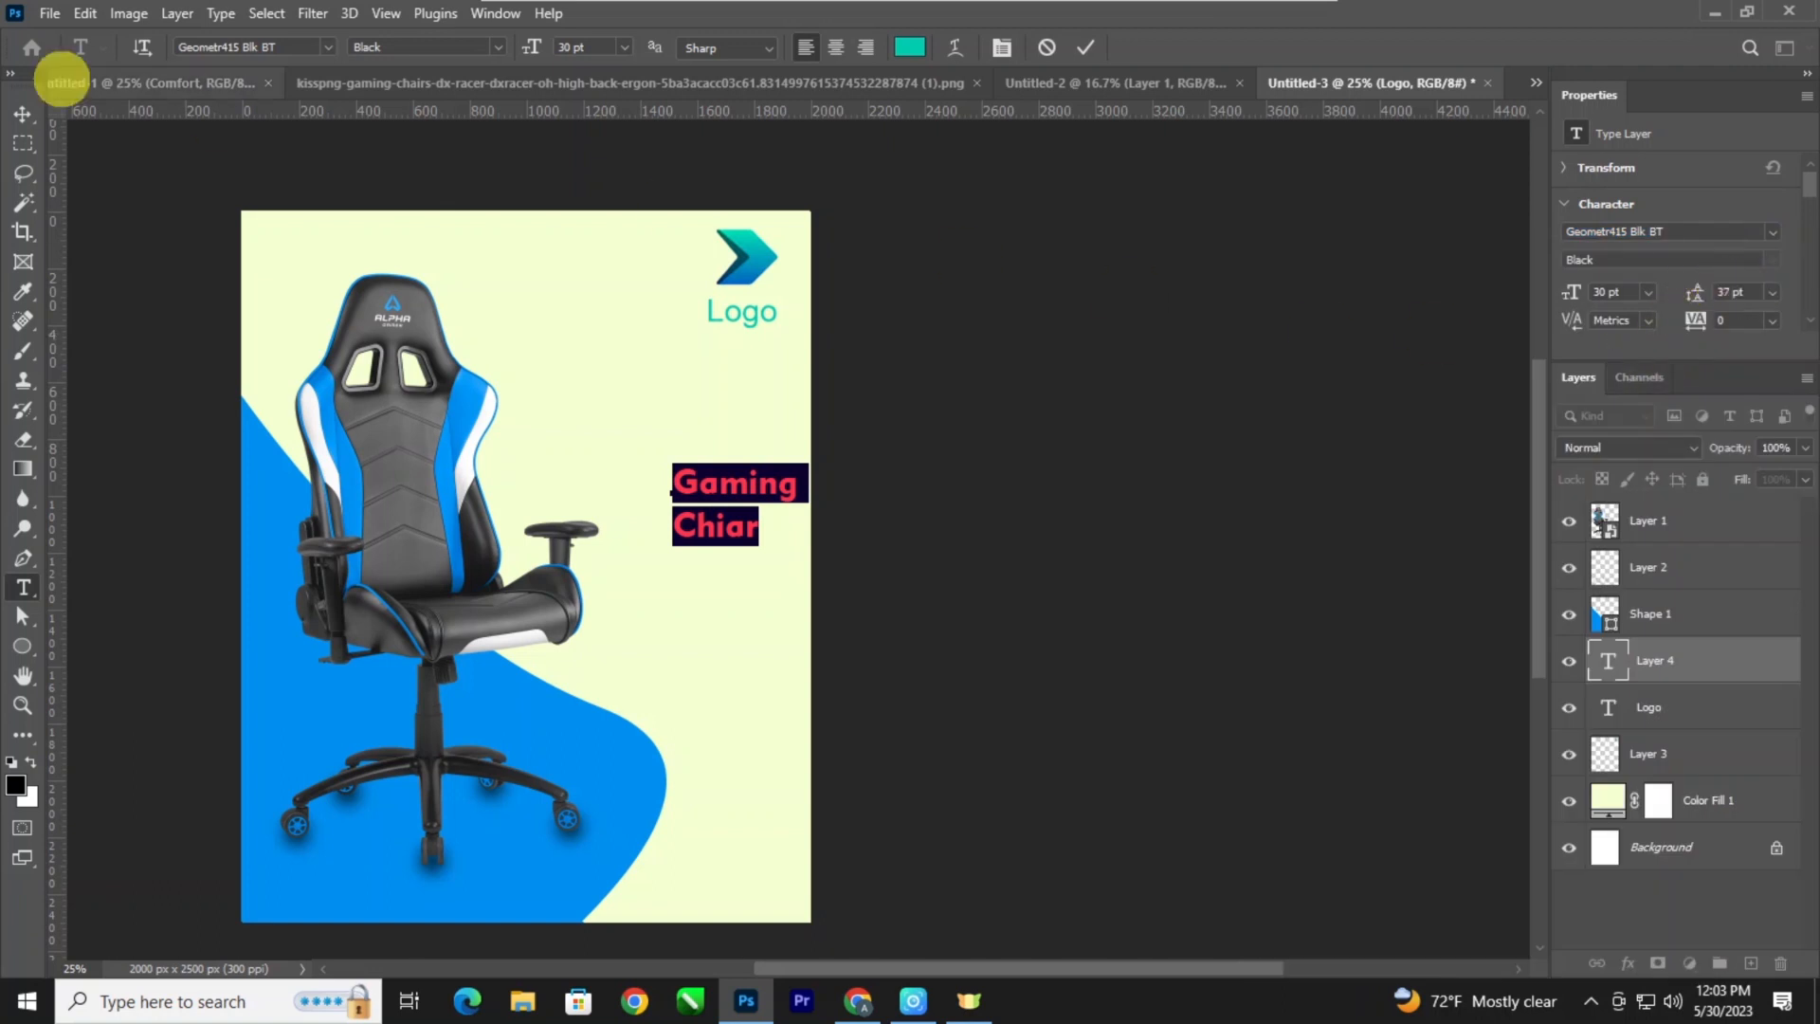
{"action": "left_click", "coordinate": [20, 113]}
{"action": "left_click_drag", "start_coordinate": [682, 475], "coordinate": [641, 483]}
Add the text "Comfort" above the "Gaming Chiar" heading.
{"action": "key", "text": "ctrl+plus"}
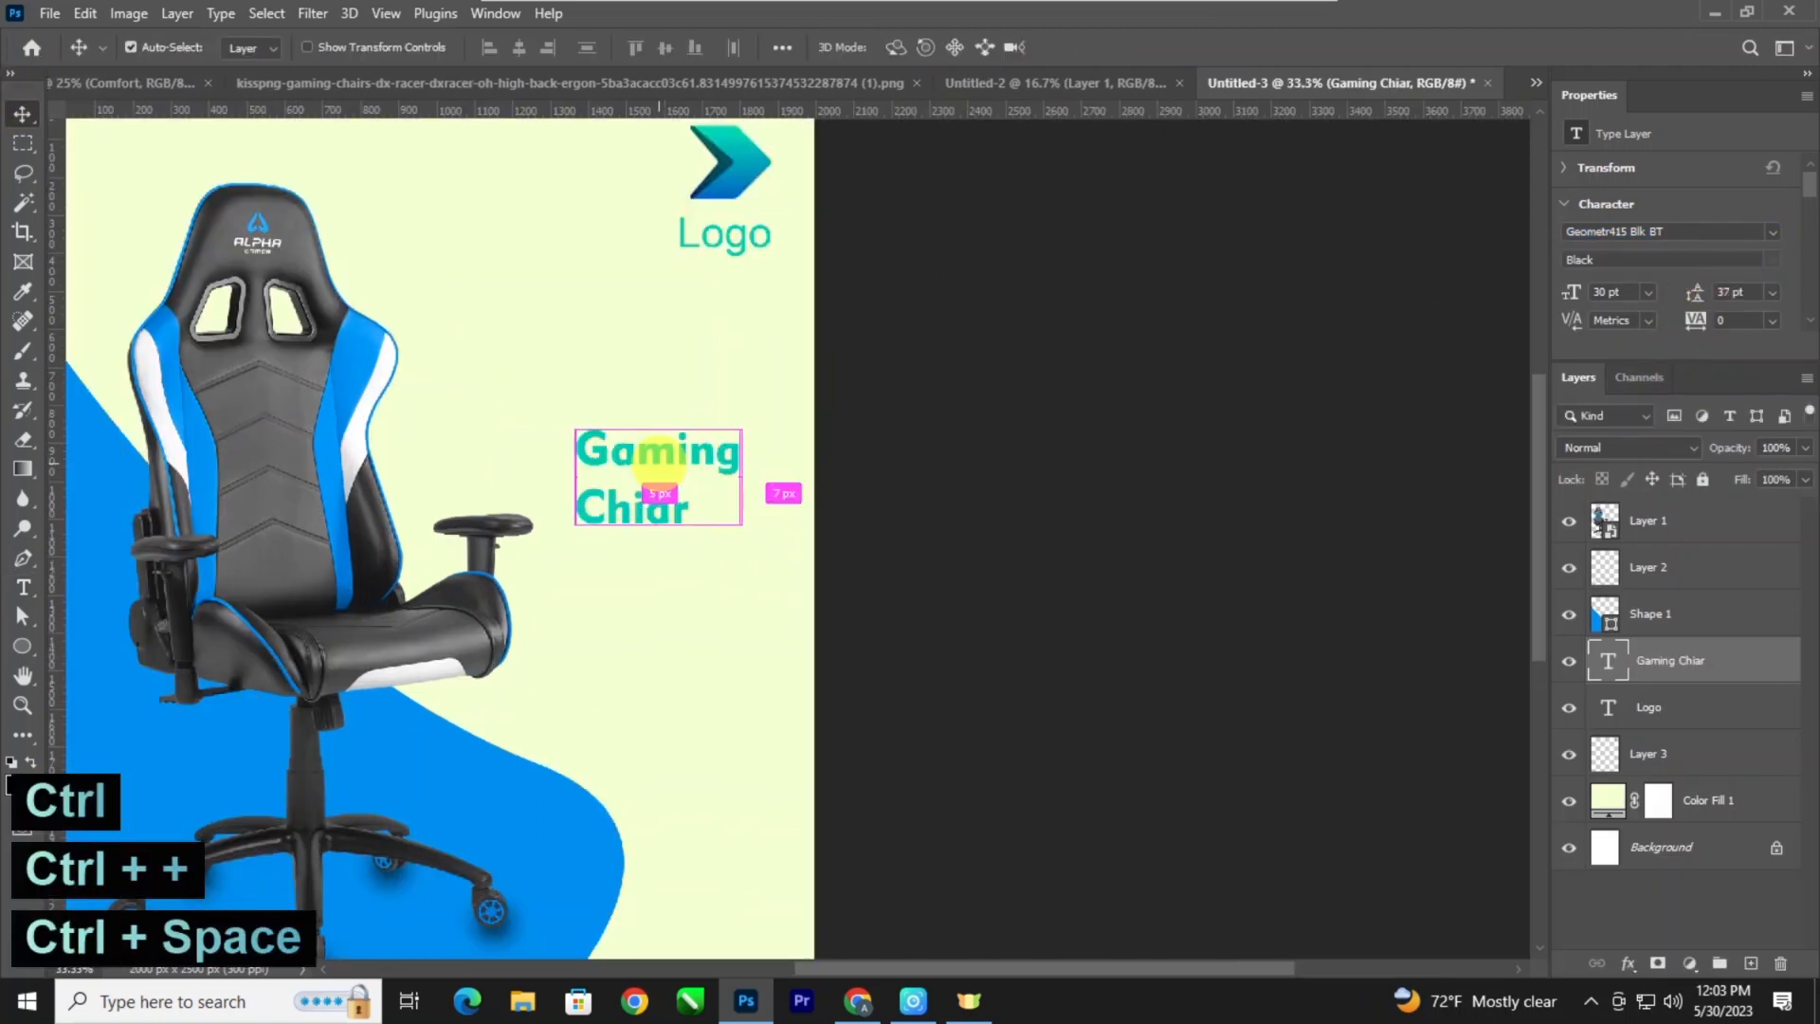
{"action": "key", "text": "t"}
{"action": "left_click", "coordinate": [604, 396]}
{"action": "type", "text": "Co"}
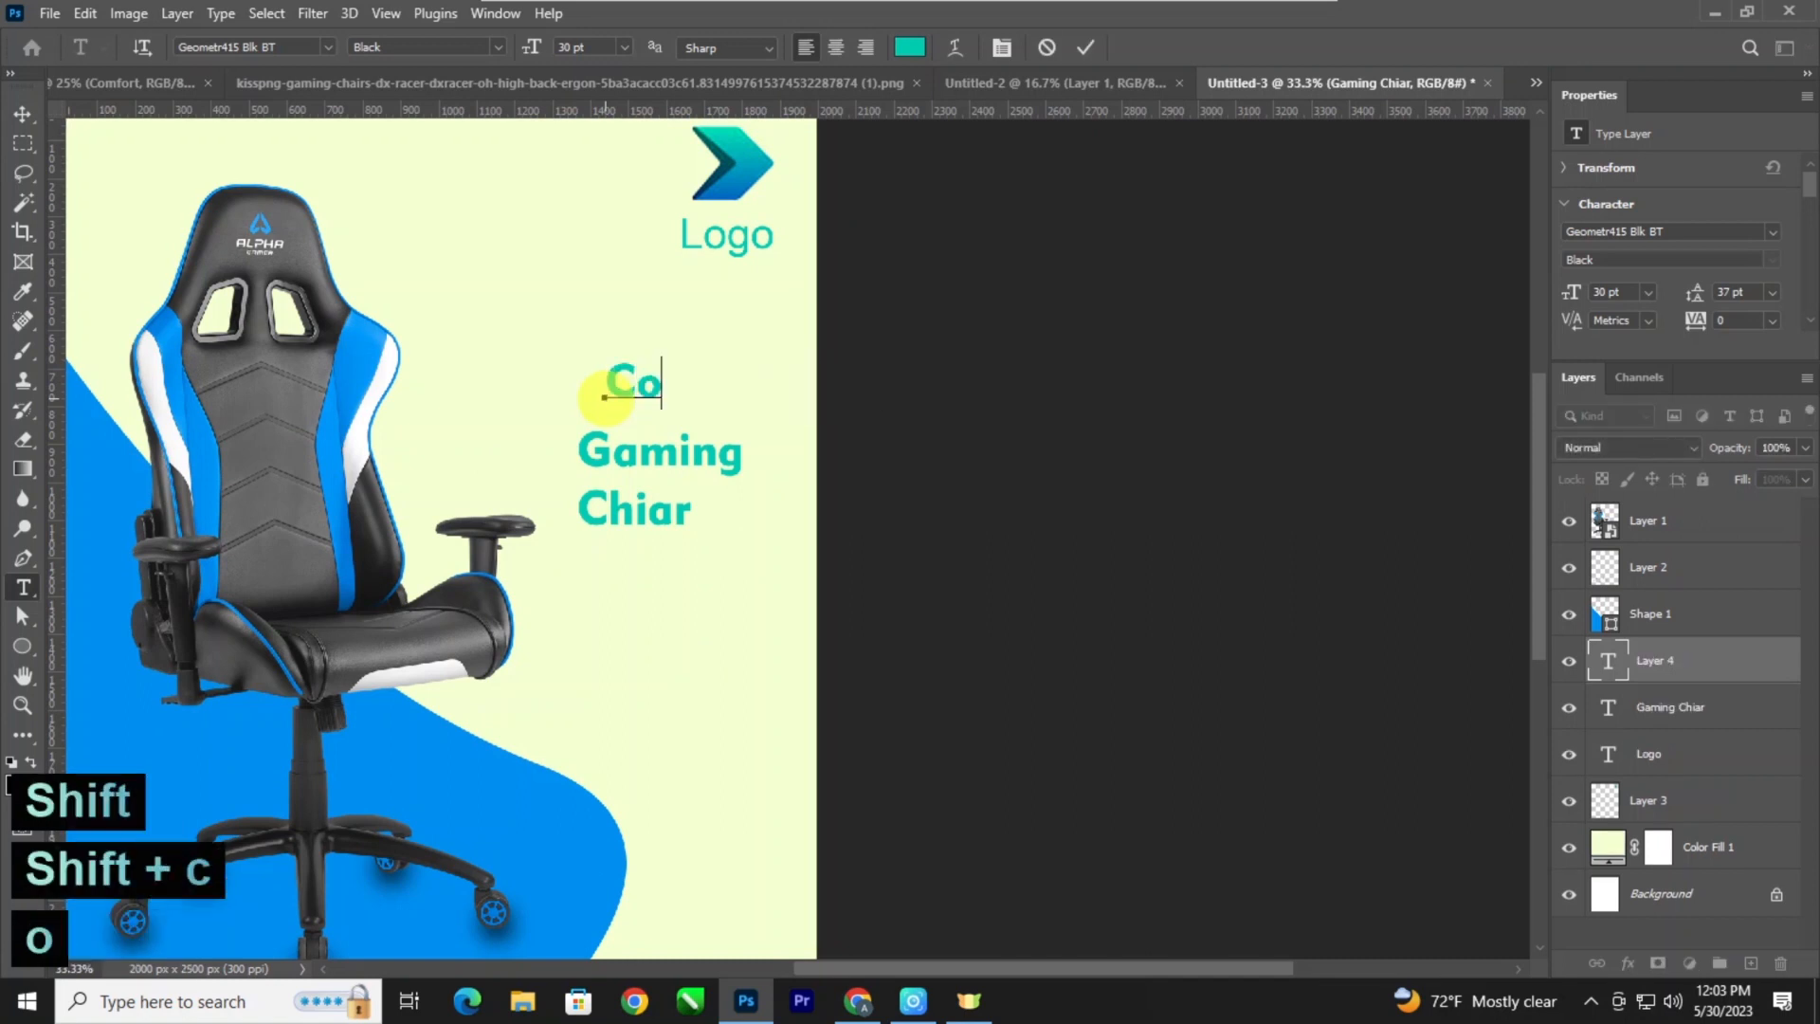
{"action": "type", "text": "mr"}
{"action": "key", "text": "BackSpace"}
{"action": "type", "text": "f"}
Run a spelling check on the "Comfort" text.
{"action": "key", "text": "ctrl+a"}
{"action": "right_click", "coordinate": [644, 399]}
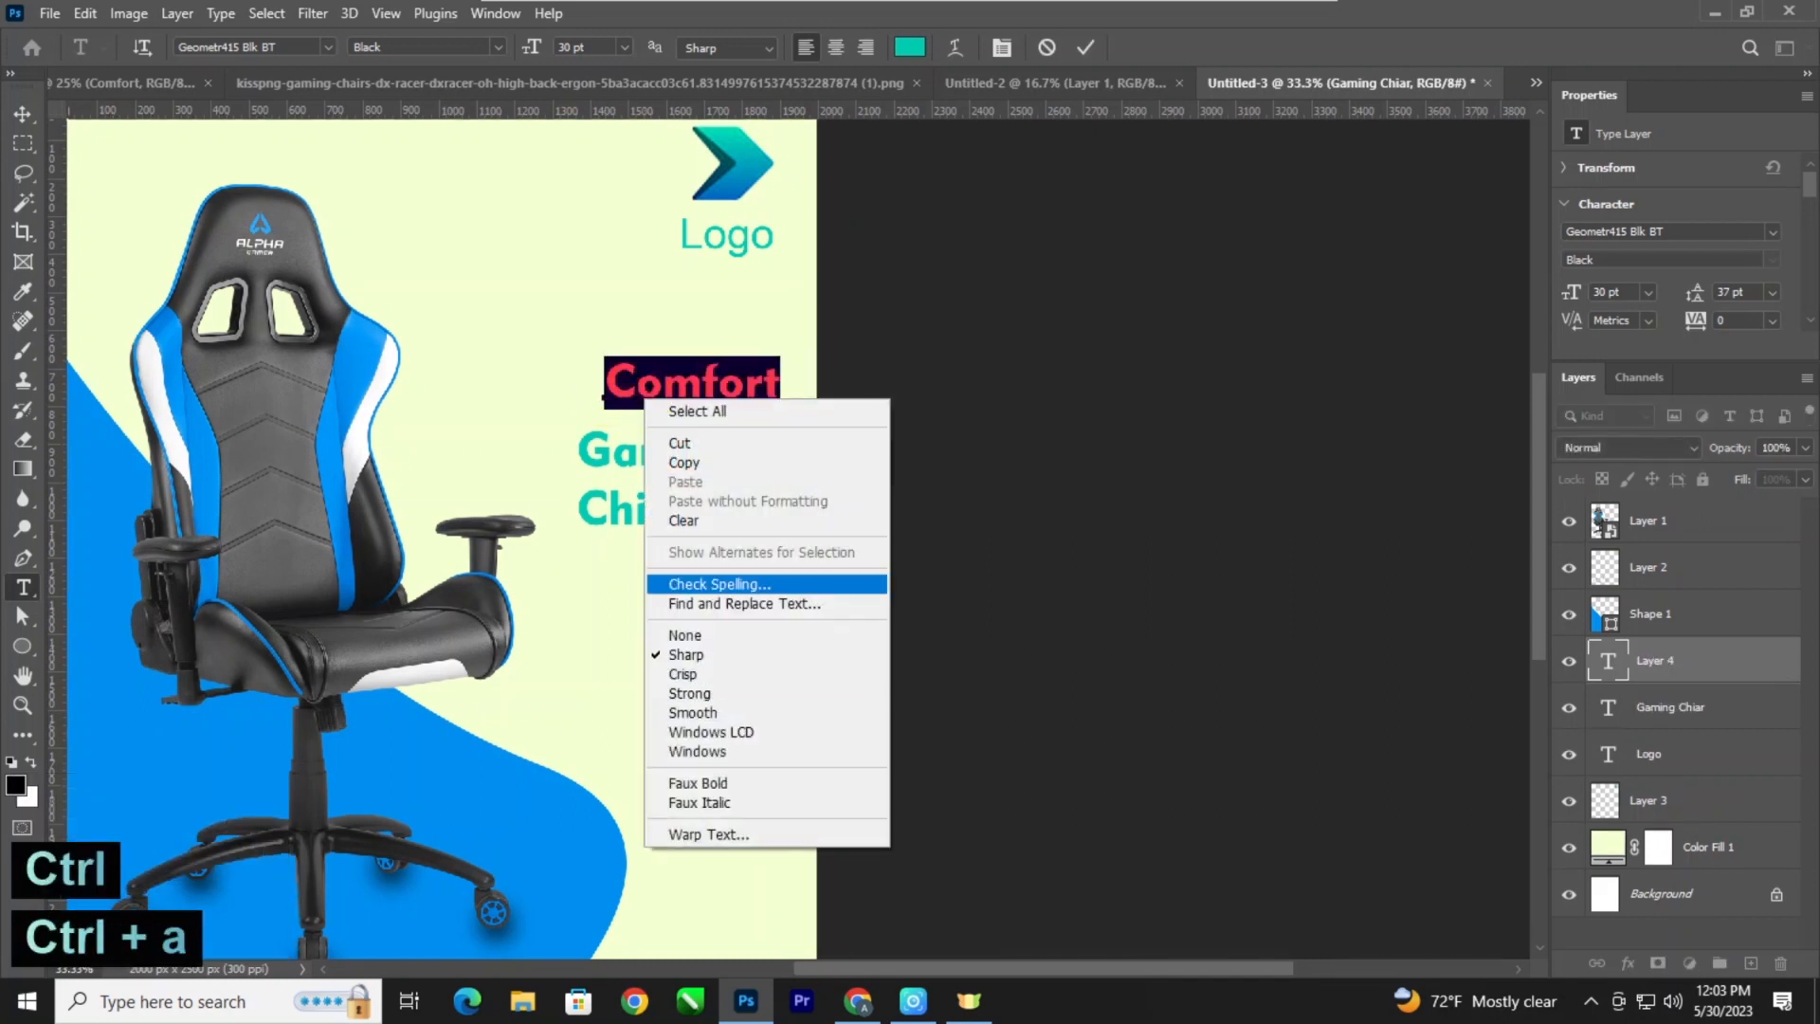
{"action": "left_click", "coordinate": [744, 581]}
{"action": "left_click", "coordinate": [846, 379]}
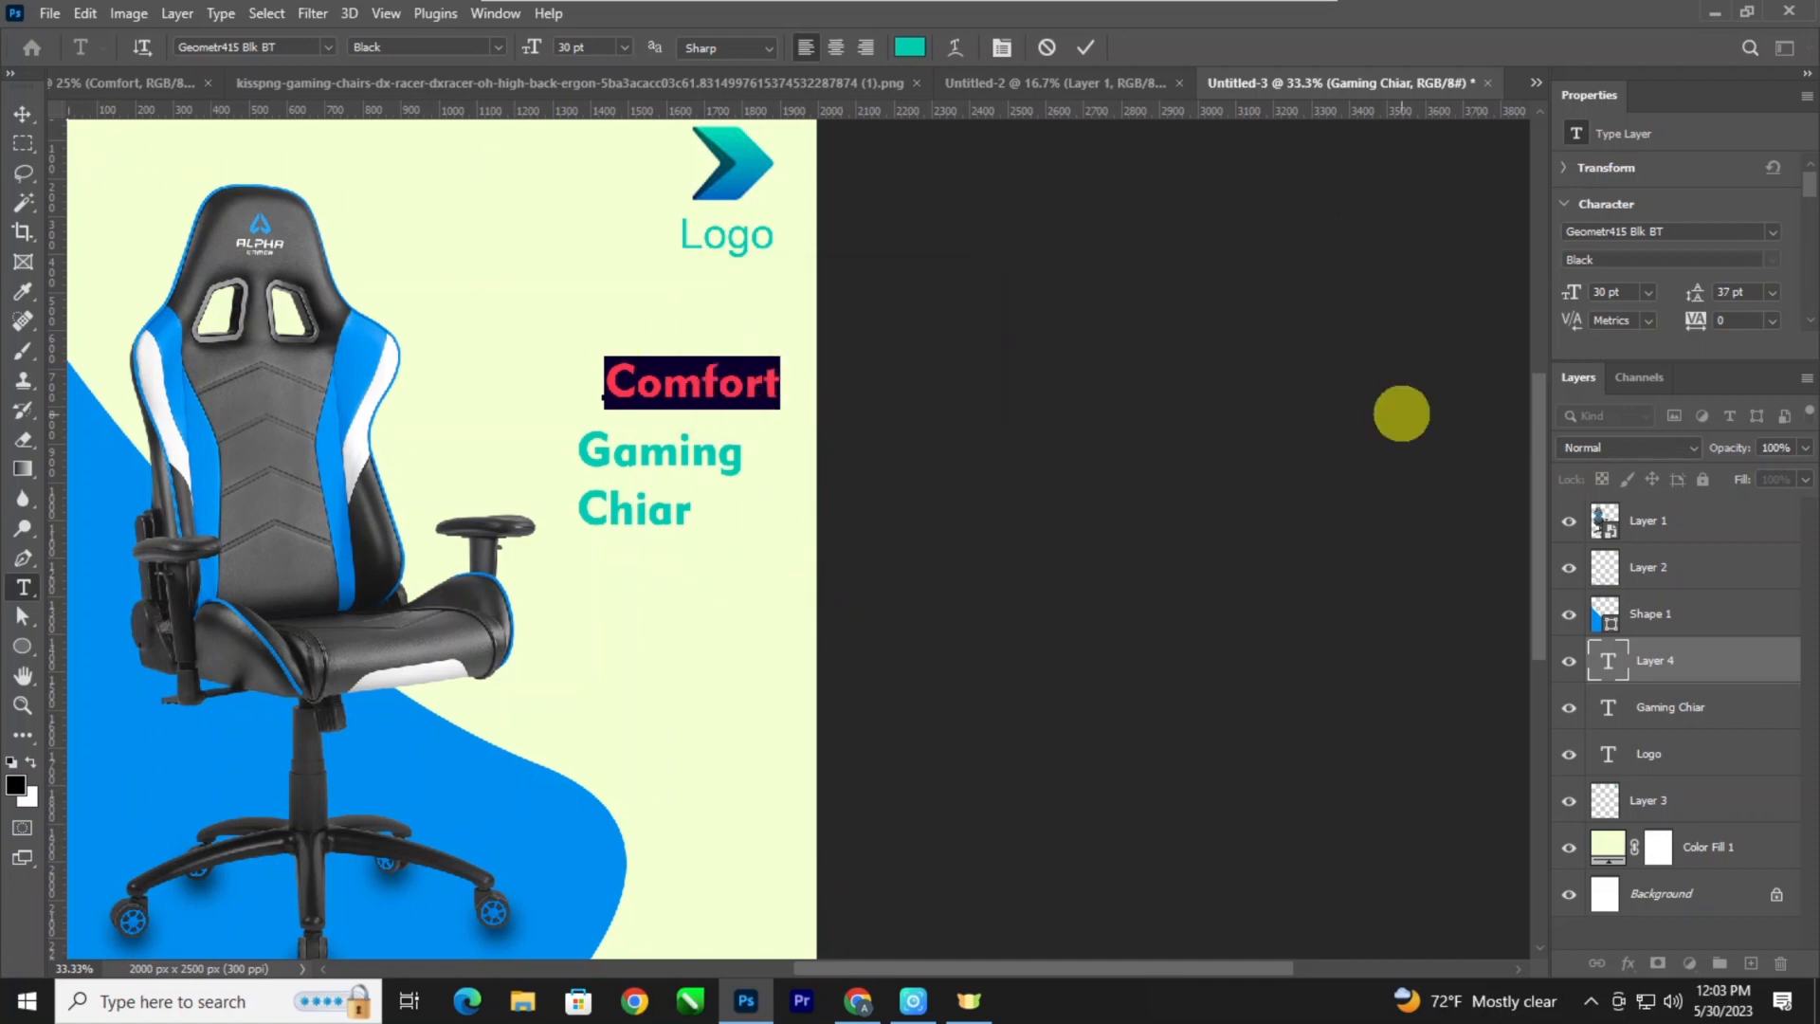
Set the "Comfort" text in the Banff font at 19 pt.
{"action": "left_click", "coordinate": [1762, 235]}
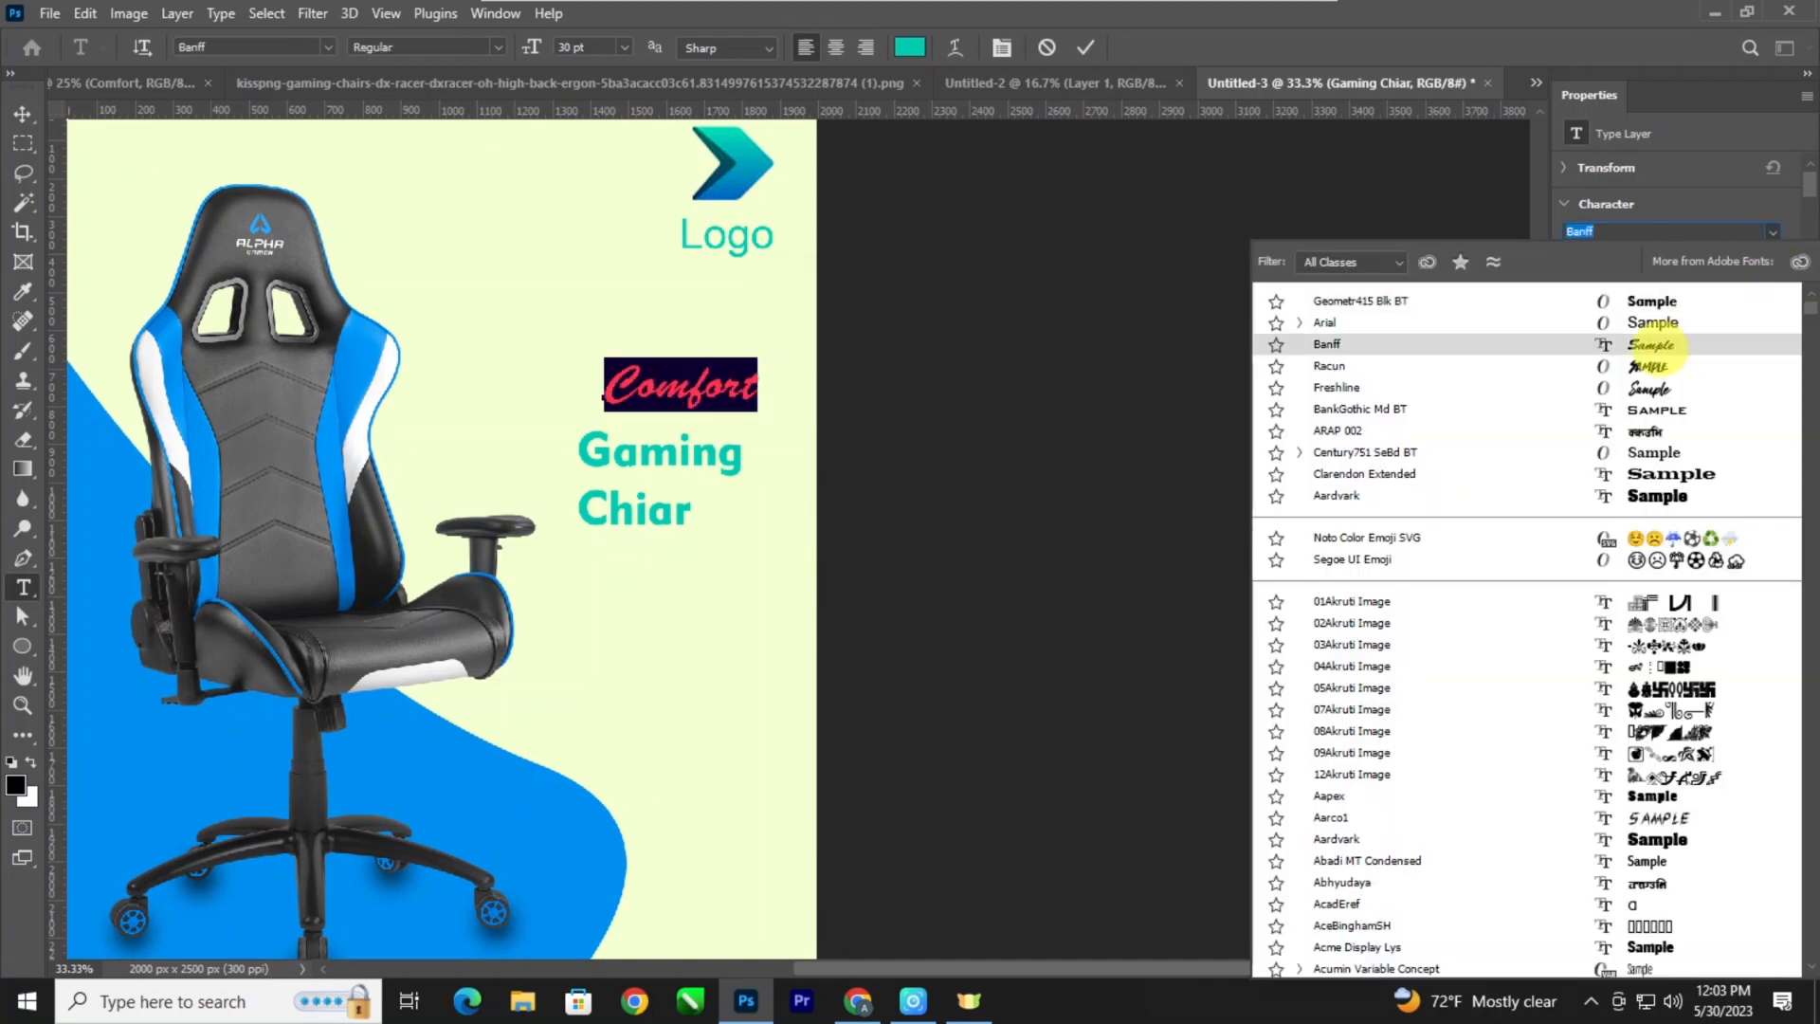
{"action": "left_click", "coordinate": [1652, 348]}
{"action": "key", "text": "ctrl+shift+period"}
{"action": "key", "text": "ctrl+shift+period"}
{"action": "key", "text": "ctrl+shift+period"}
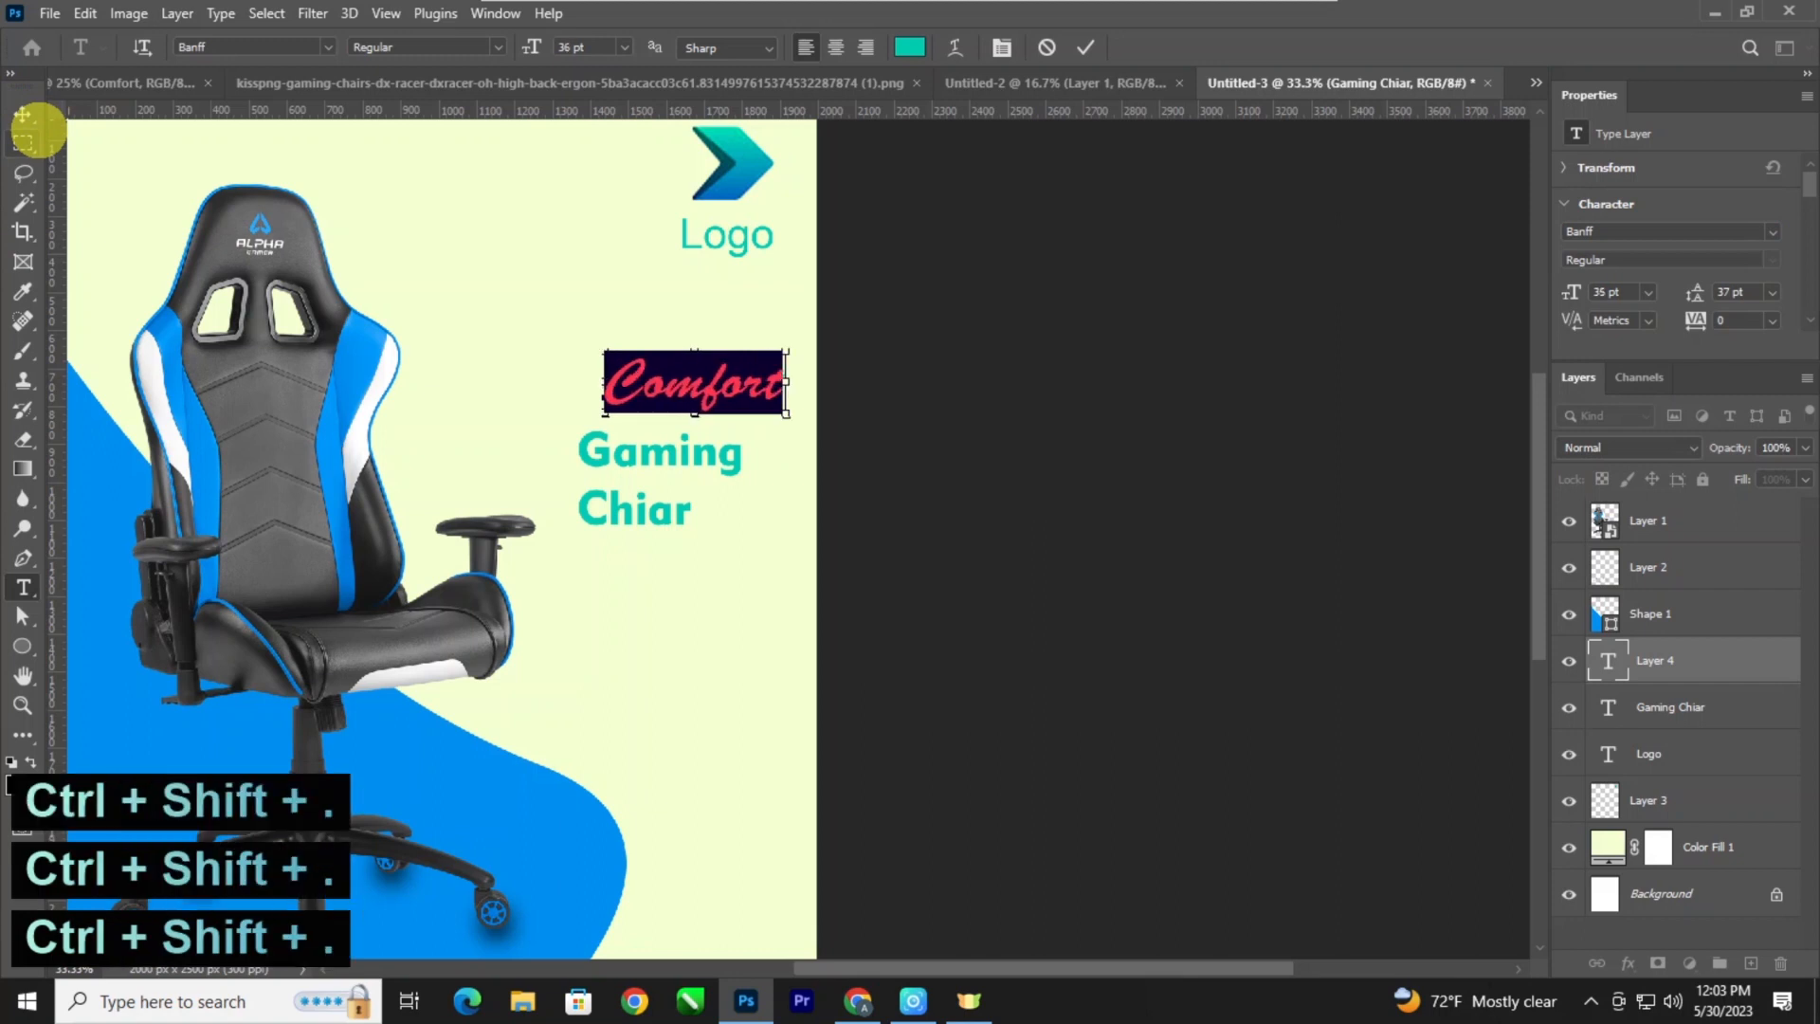
{"action": "key", "text": "ctrl+shift+comma"}
{"action": "key", "text": "ctrl+shift+comma"}
{"action": "key", "text": "ctrl+shift+comma"}
{"action": "key", "text": "ctrl+shift+comma"}
{"action": "key", "text": "ctrl+shift+comma"}
{"action": "key", "text": "ctrl+shift+comma"}
{"action": "key", "text": "ctrl+shift+comma"}
{"action": "key", "text": "ctrl+shift+comma"}
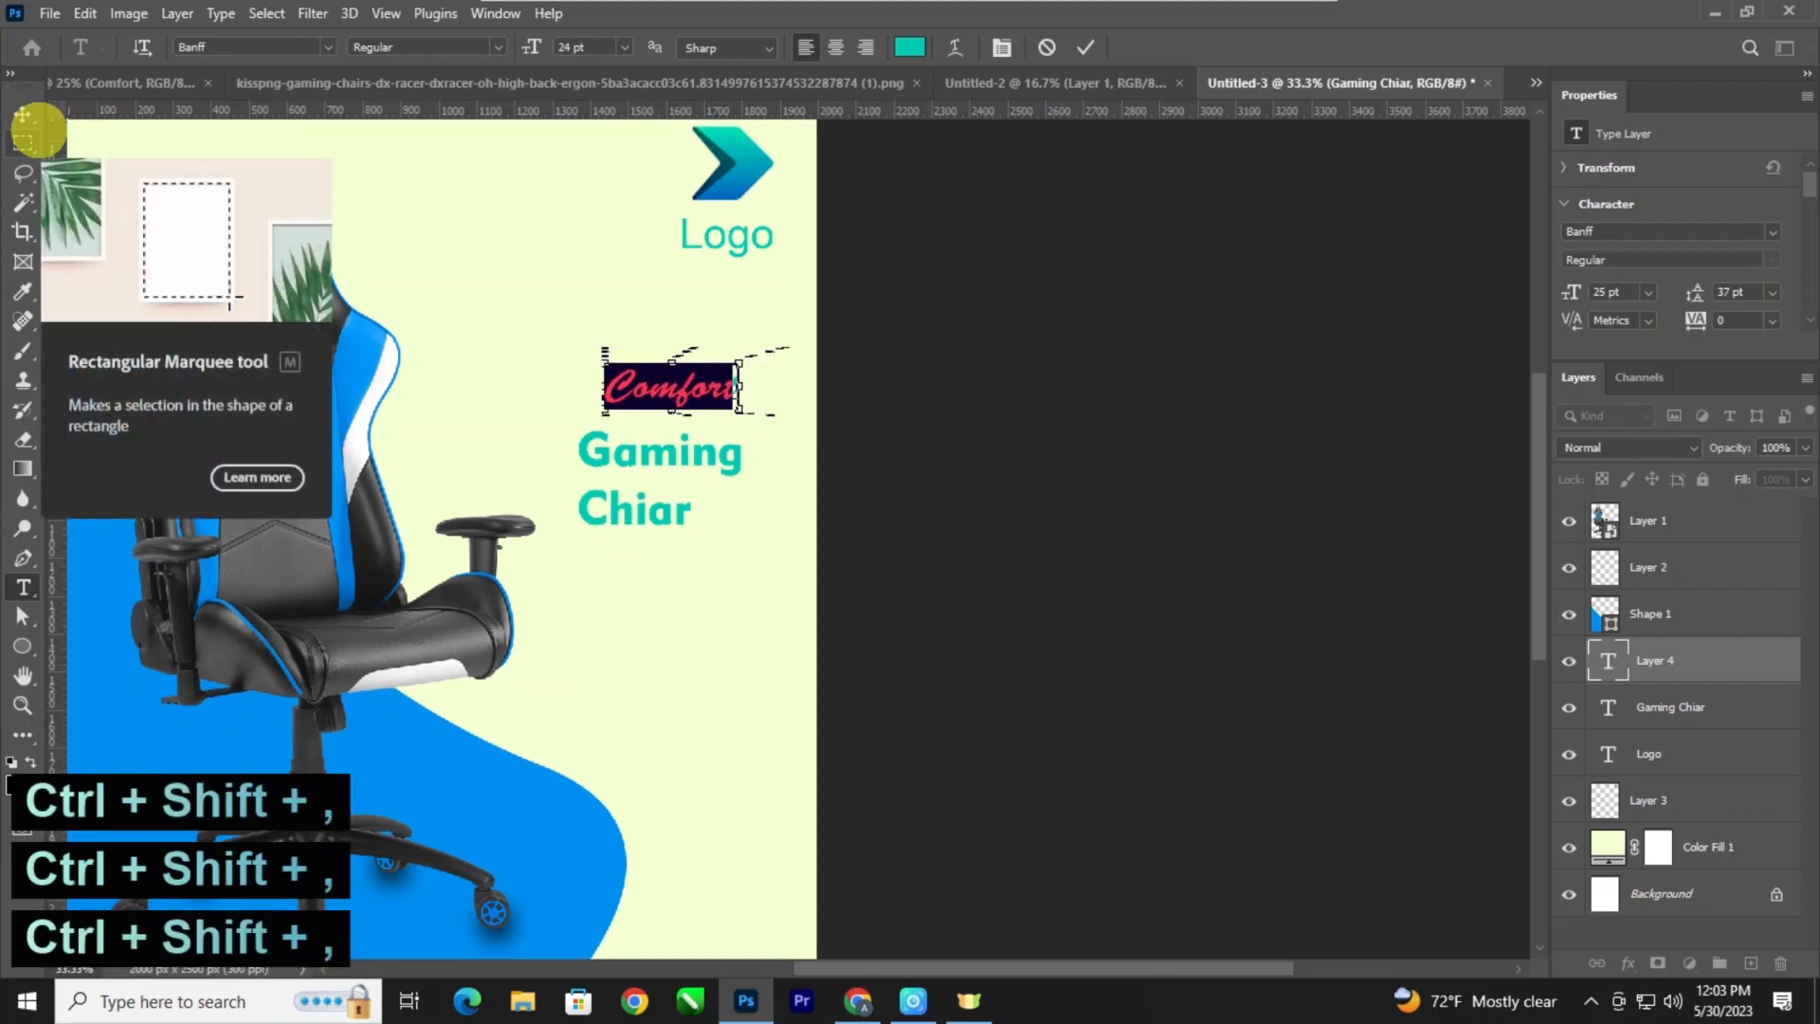
{"action": "left_click", "coordinate": [22, 114]}
Move "Comfort" directly above the word "Gaming", lined up with the heading's left edge.
{"action": "key", "text": "ctrl+minus"}
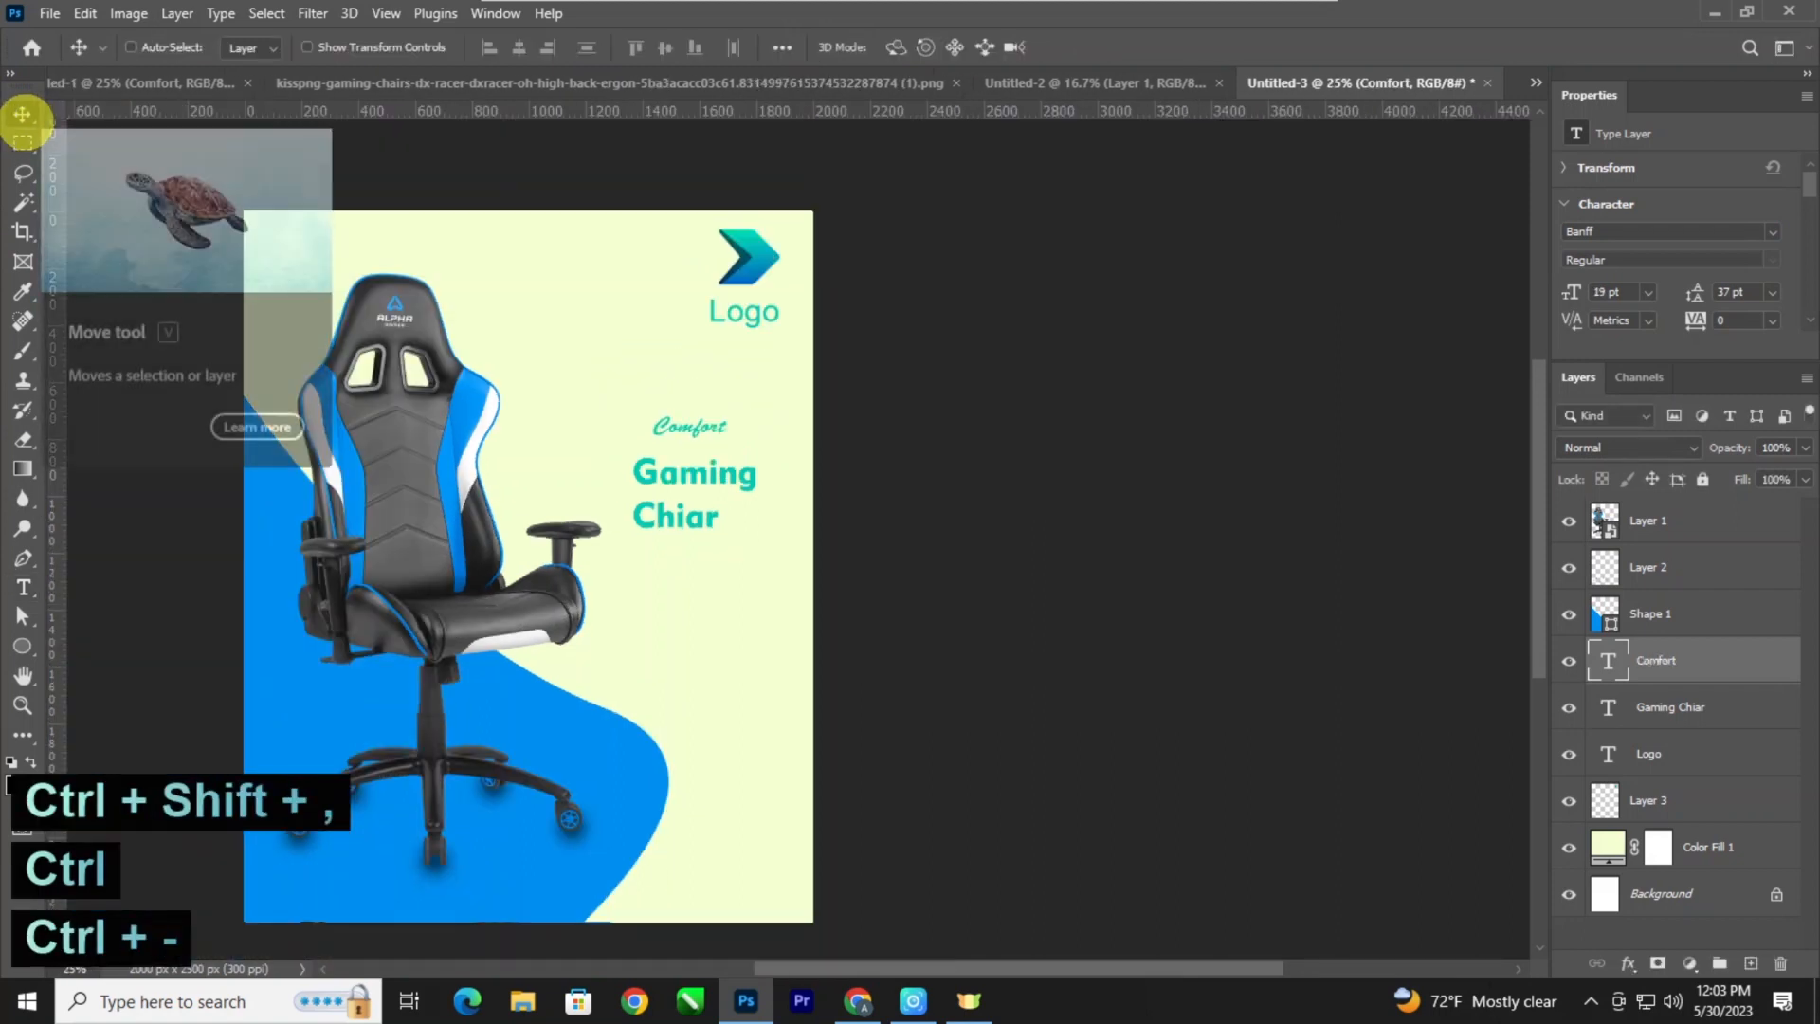
{"action": "key", "text": "ctrl+plus"}
{"action": "left_click_drag", "start_coordinate": [562, 369], "coordinate": [706, 377]}
{"action": "key", "text": "shift+Up"}
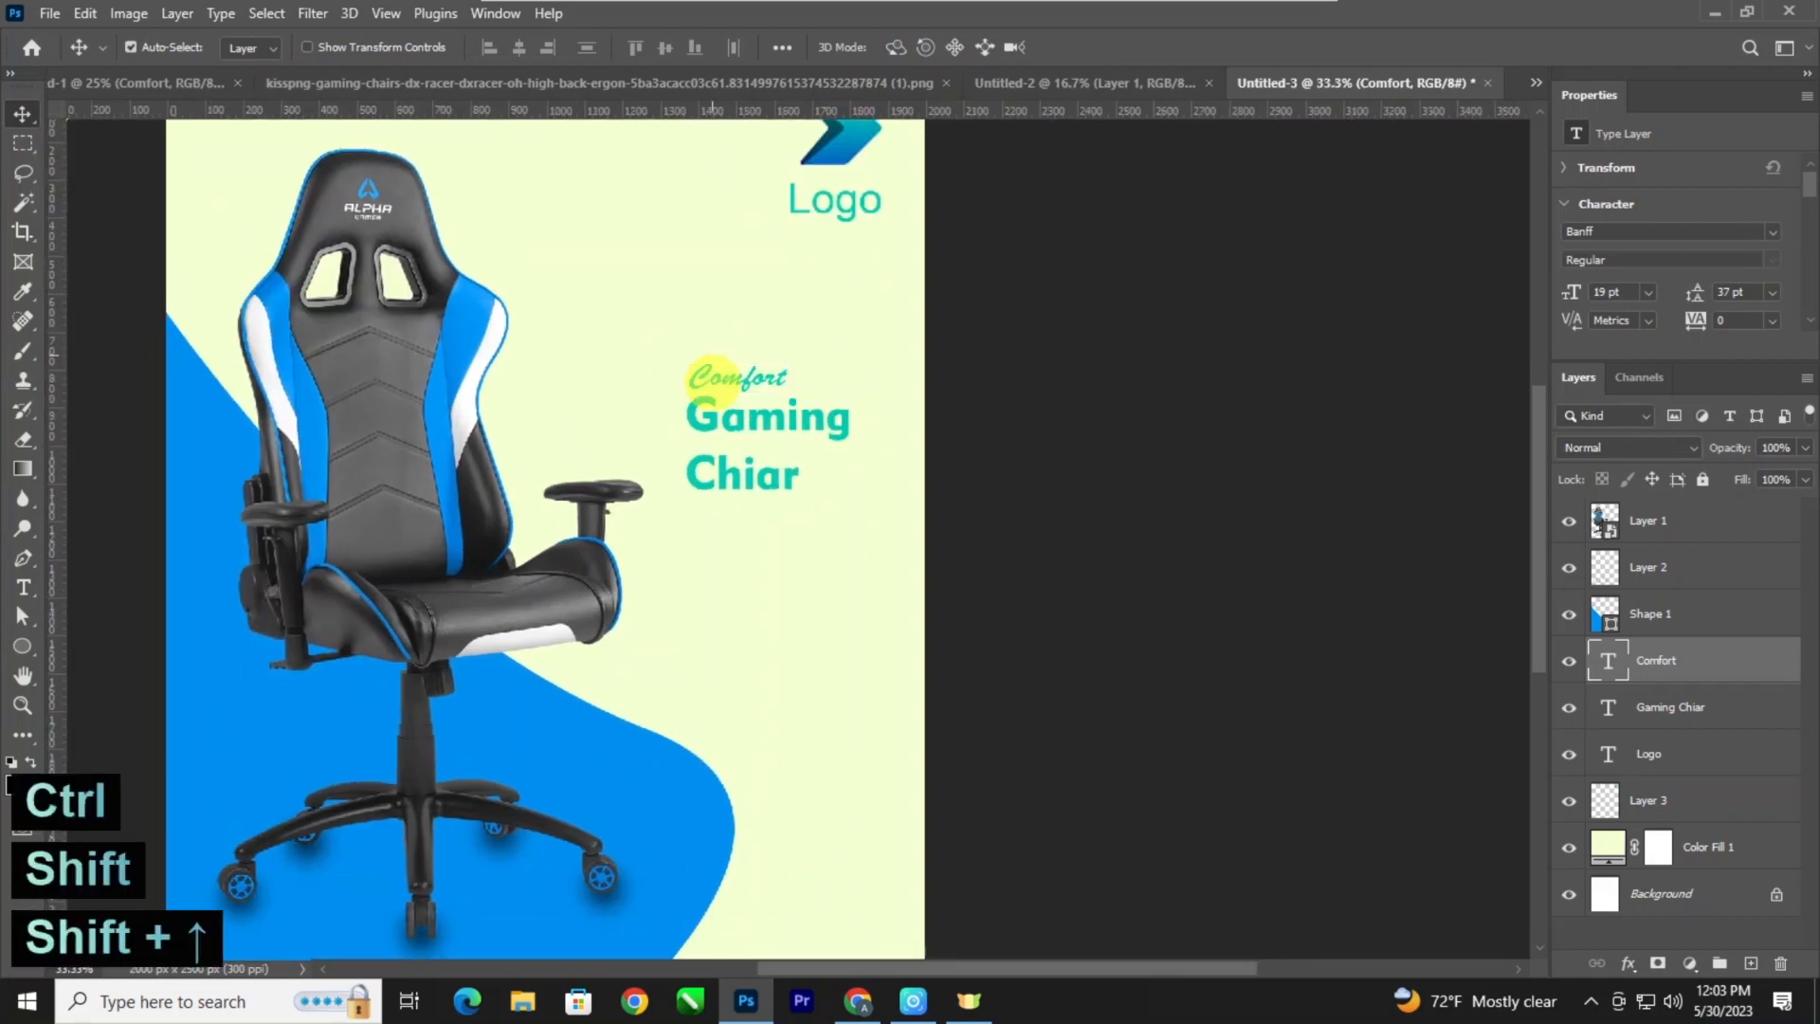
Create a Lorem ipsum paragraph text box below the heading, set in Arial Regular at 15 pt.
{"action": "key", "text": "t"}
{"action": "left_click_drag", "start_coordinate": [690, 510], "coordinate": [852, 553]}
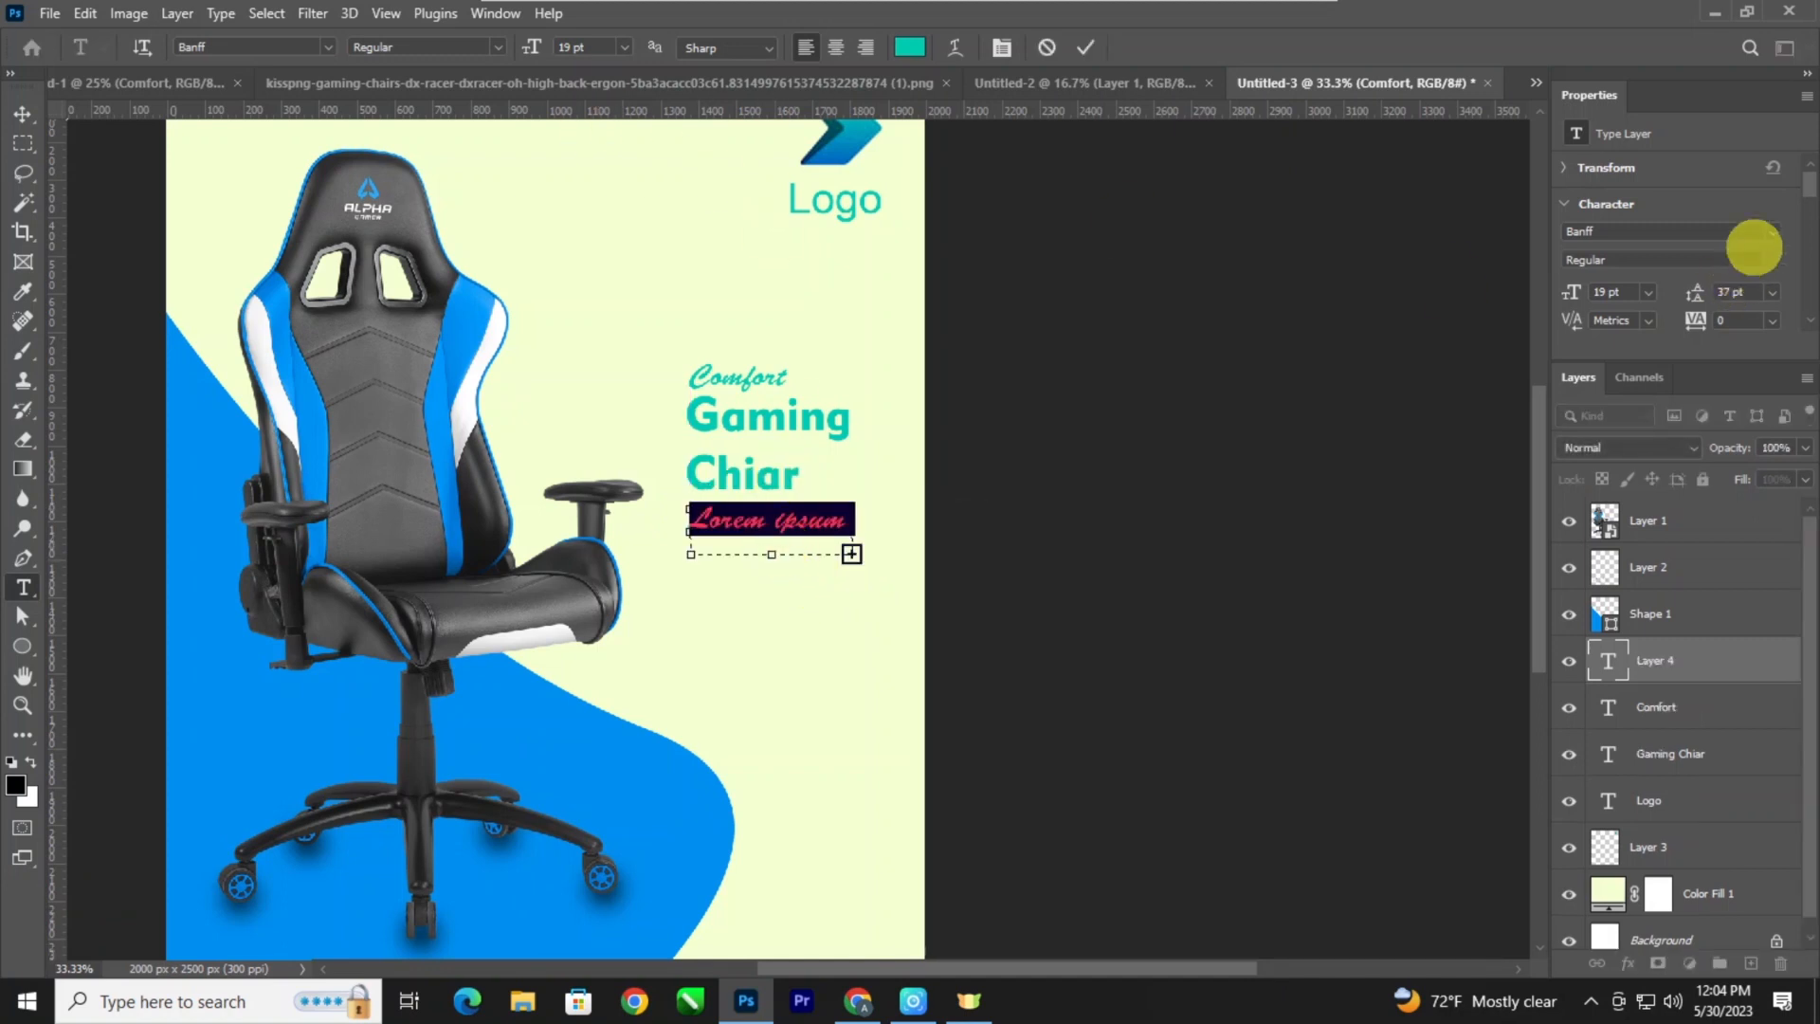
{"action": "left_click", "coordinate": [1750, 239]}
{"action": "left_click", "coordinate": [1574, 349]}
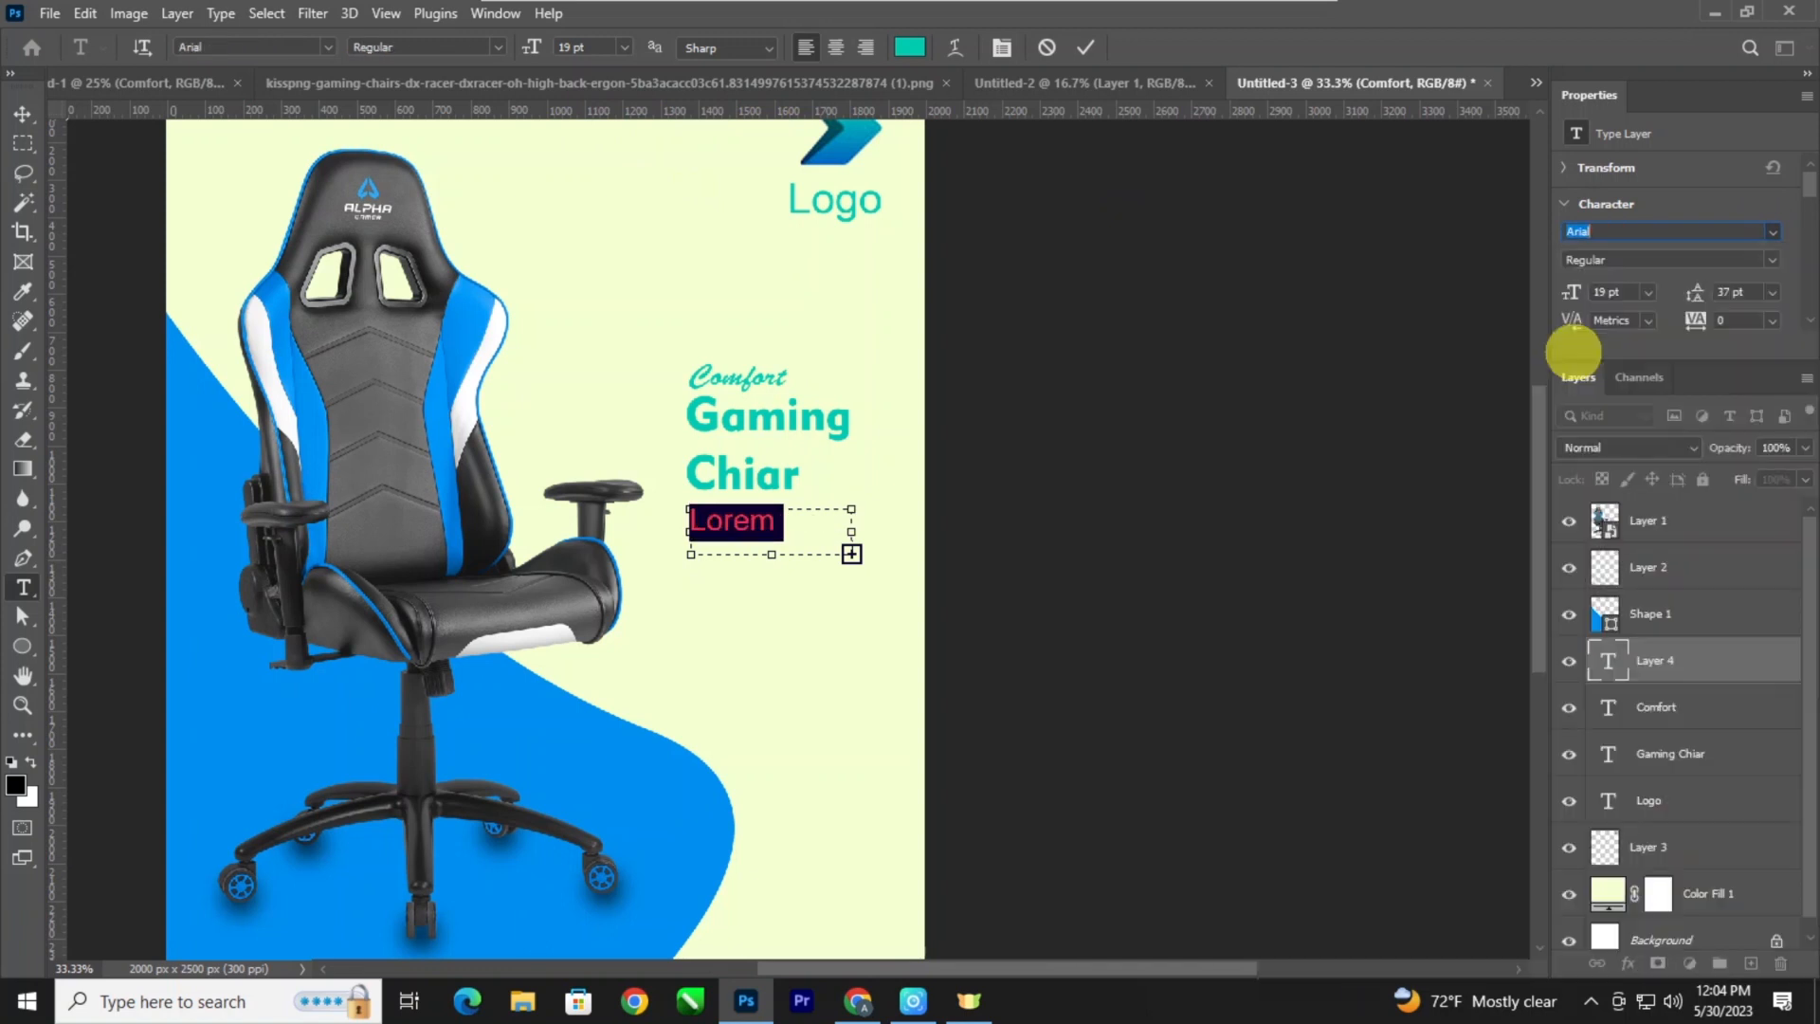
{"action": "key", "text": "ctrl+shift+comma"}
{"action": "key", "text": "ctrl+shift+comma"}
{"action": "key", "text": "ctrl+shift+comma"}
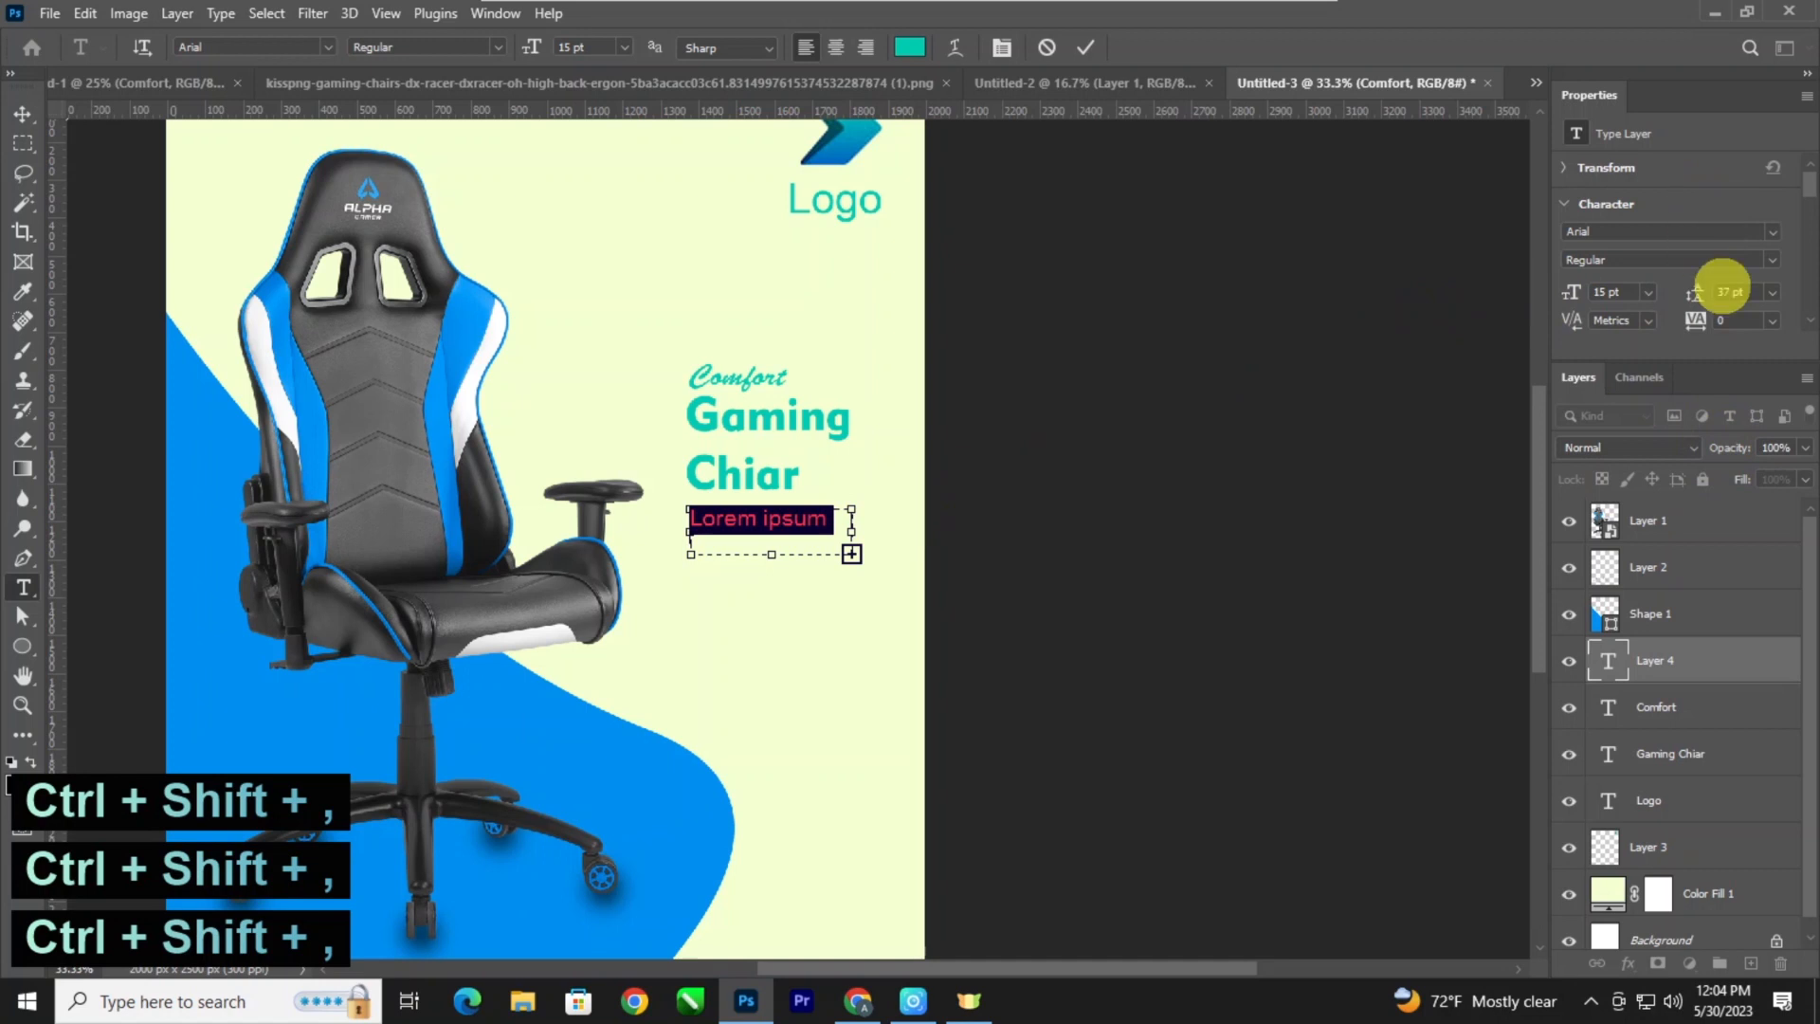
Set the paragraph's leading to Auto and enlarge its text box to hold three lines, reaching the poster's right edge.
{"action": "left_click", "coordinate": [1771, 291]}
{"action": "left_click", "coordinate": [1761, 279]}
{"action": "left_click_drag", "start_coordinate": [851, 554], "coordinate": [891, 568]}
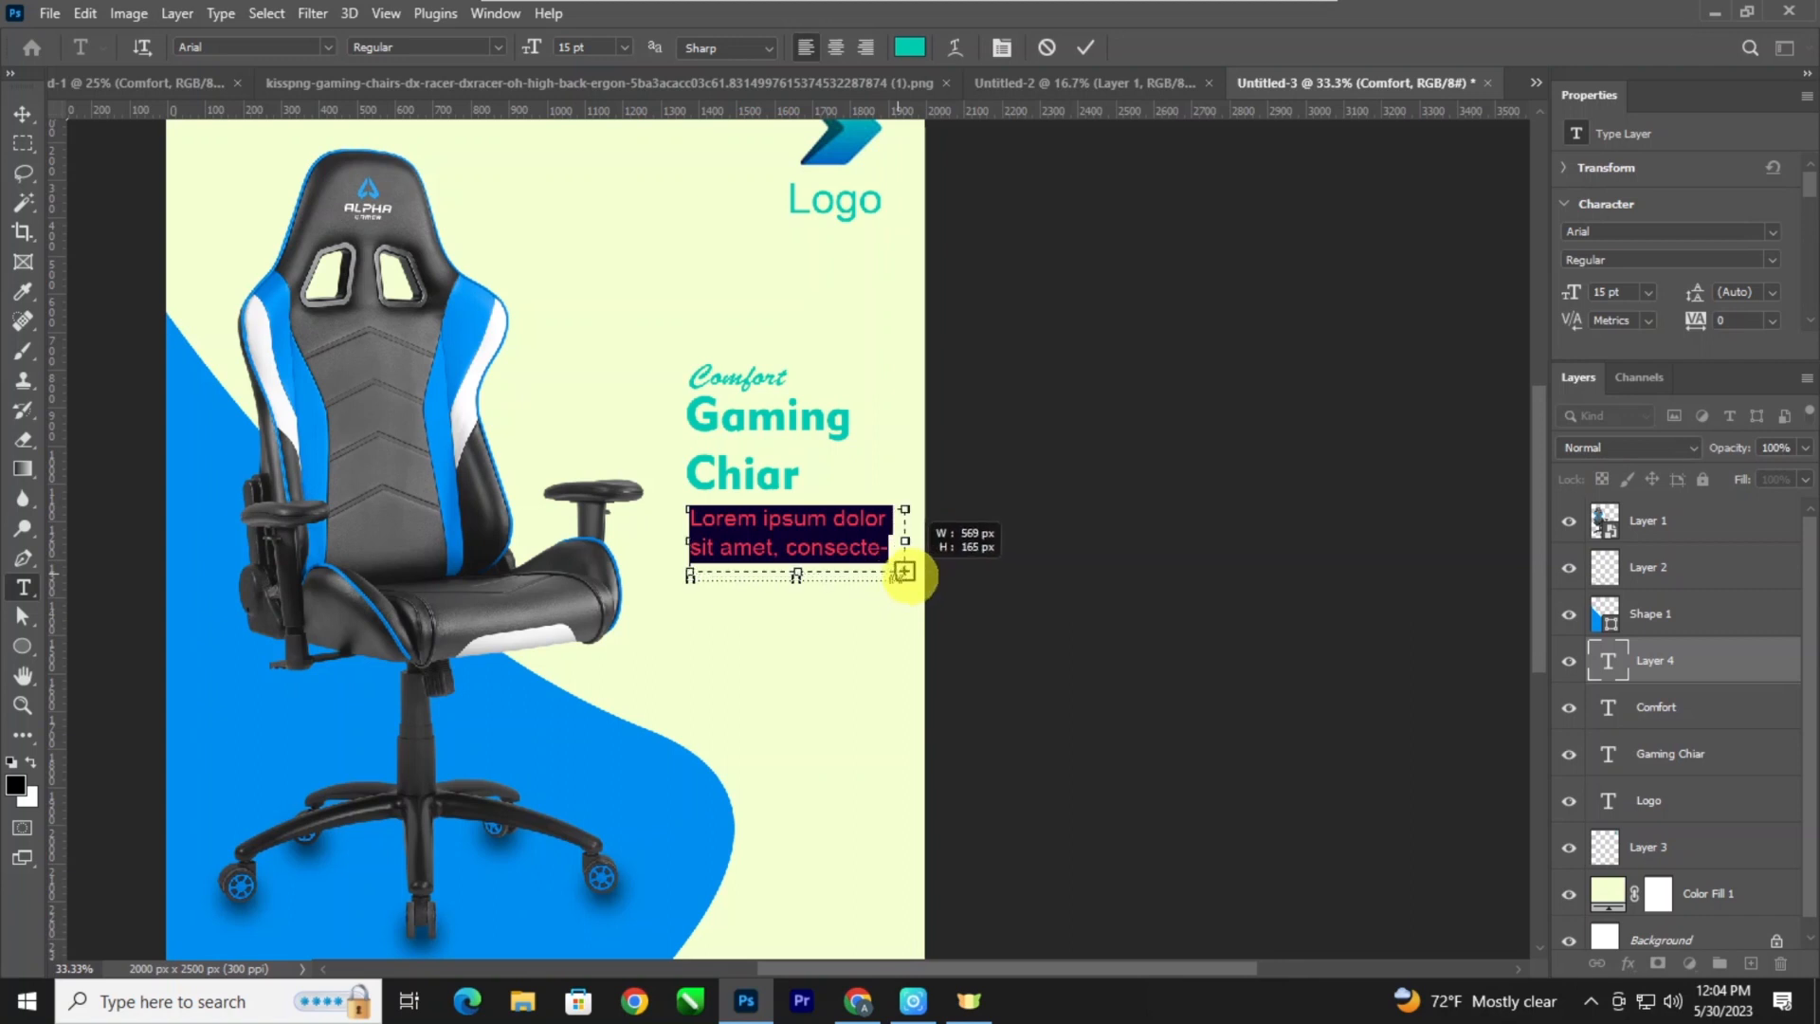
{"action": "left_click_drag", "start_coordinate": [906, 581], "coordinate": [929, 587]}
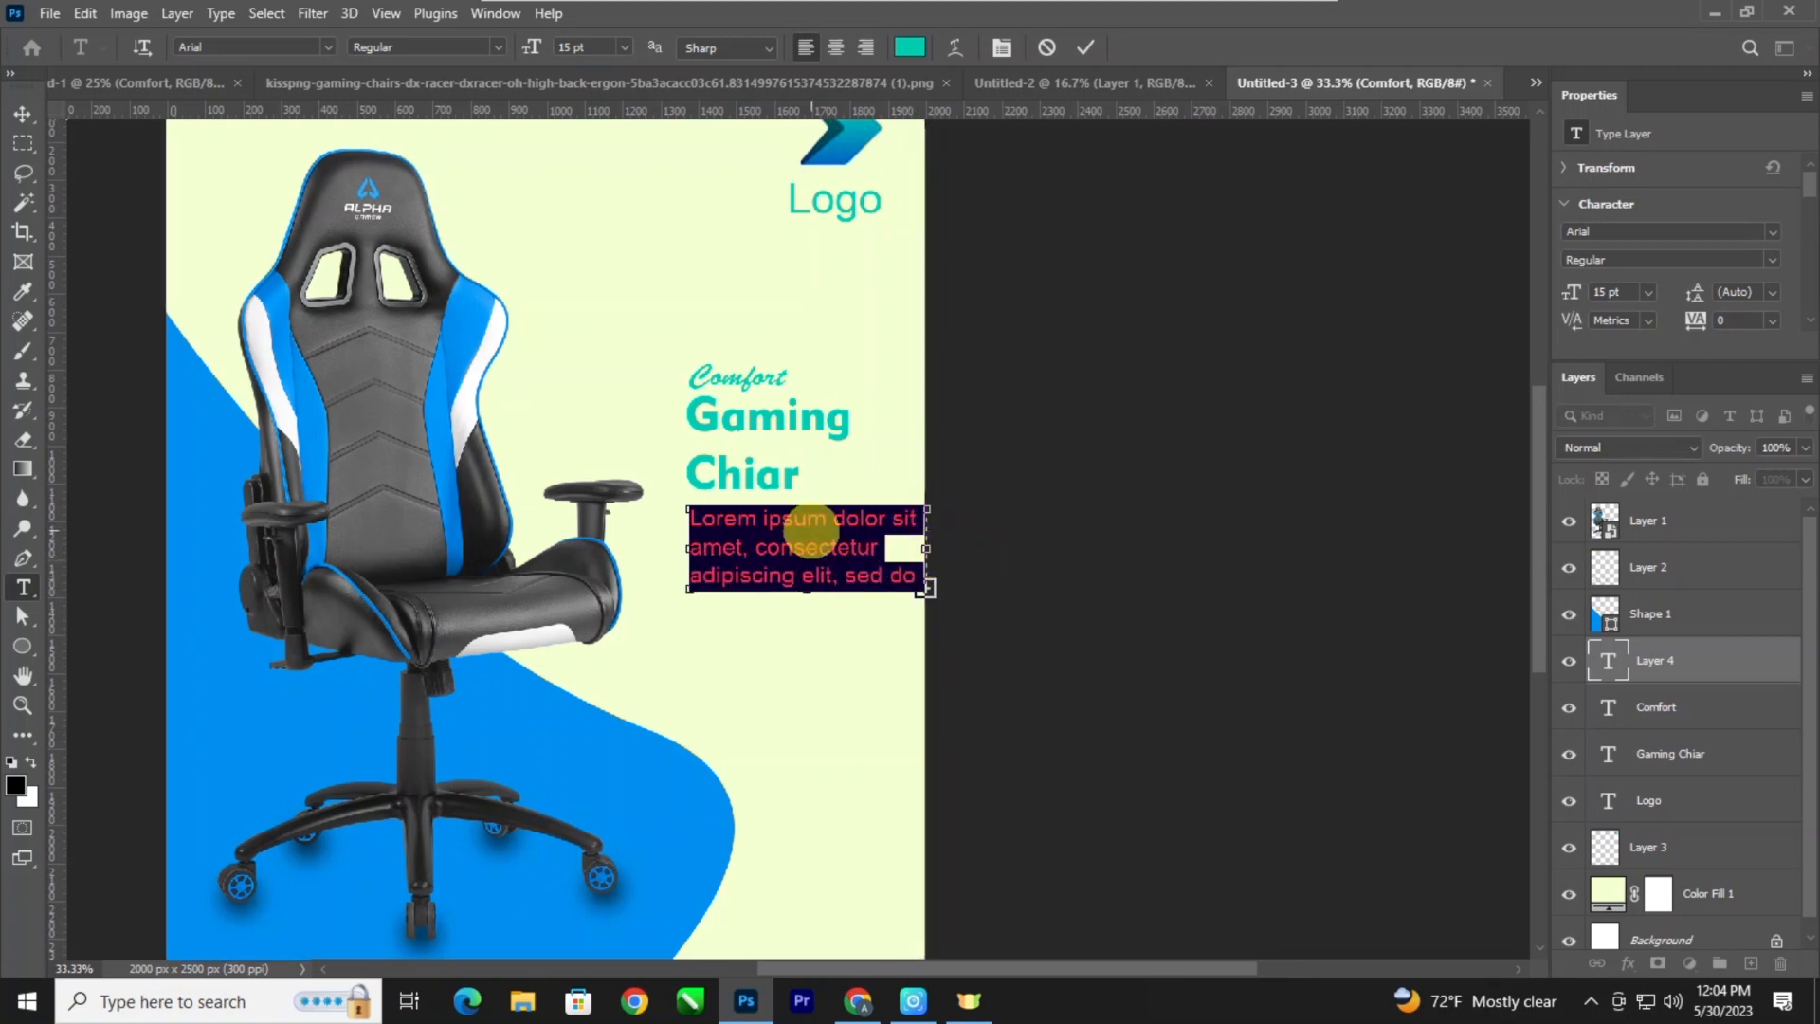
Justify the description paragraph with its last line aligned left and delete the word "do" and the text right after "sed".
{"action": "scroll", "coordinate": [1611, 308], "scroll_direction": "down", "scroll_amount": 3}
{"action": "left_click", "coordinate": [1668, 266]}
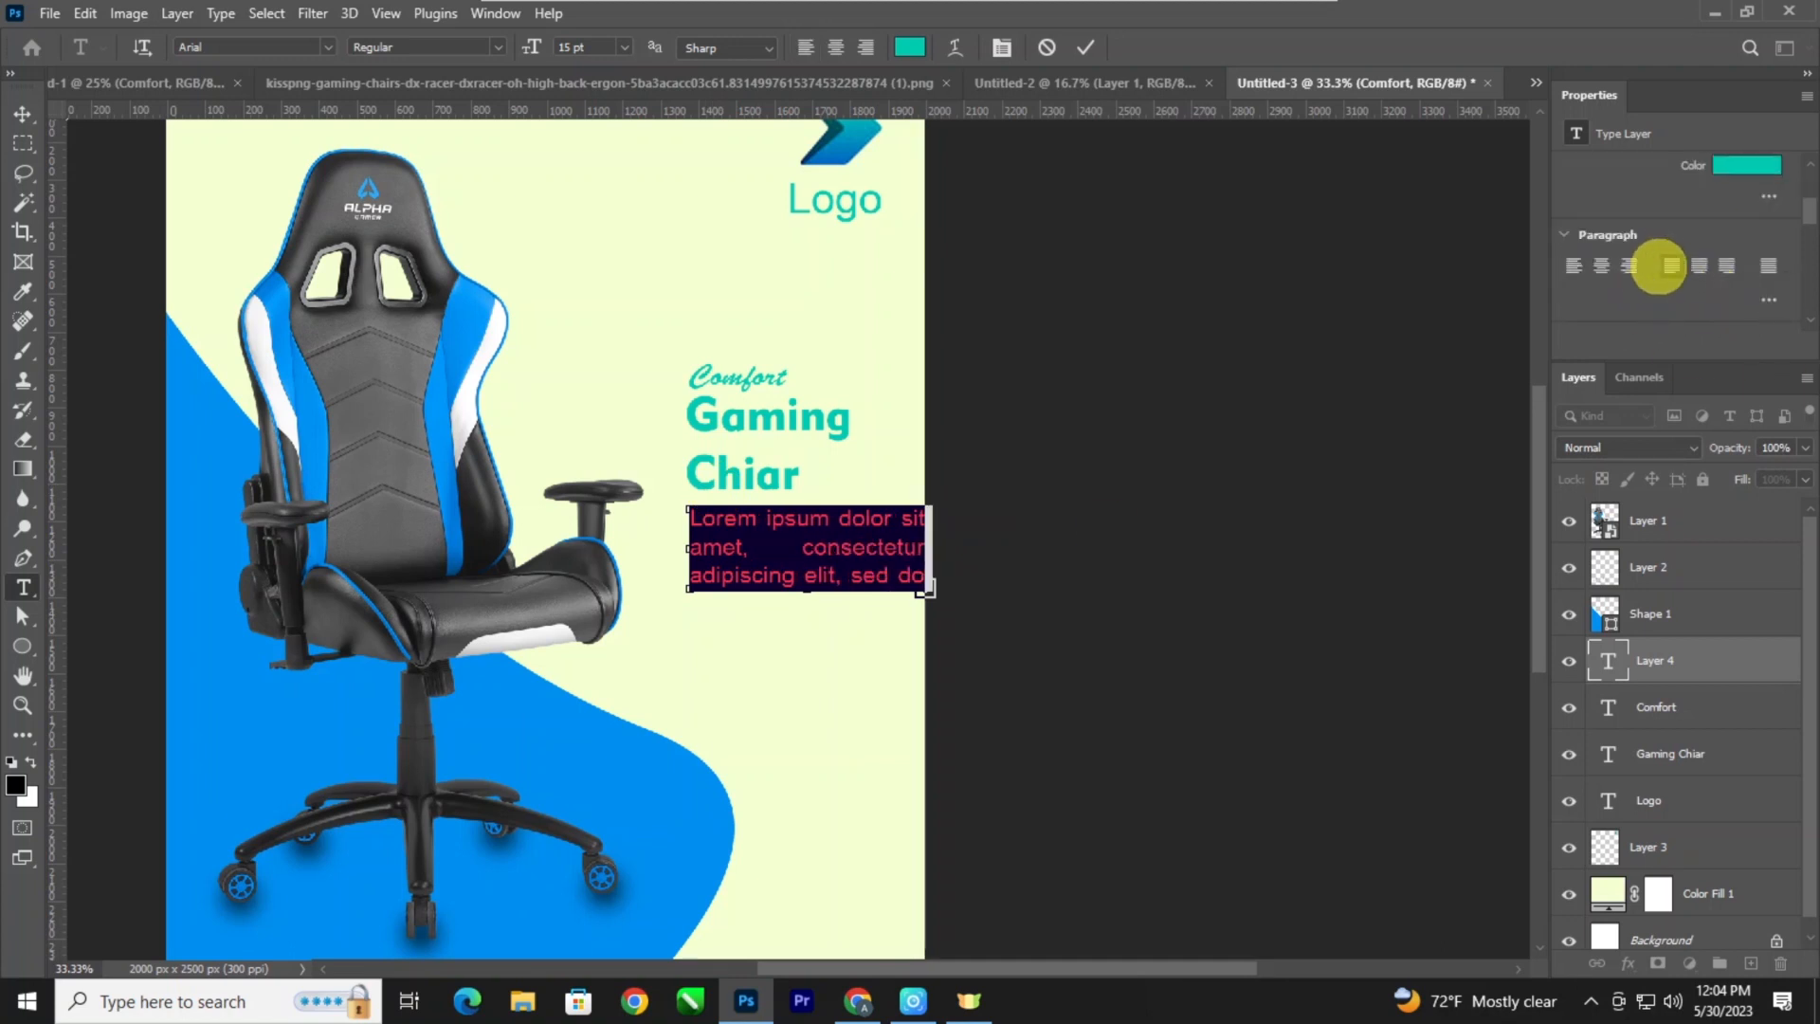
{"action": "left_click", "coordinate": [803, 547]}
{"action": "key", "text": "BackSpace"}
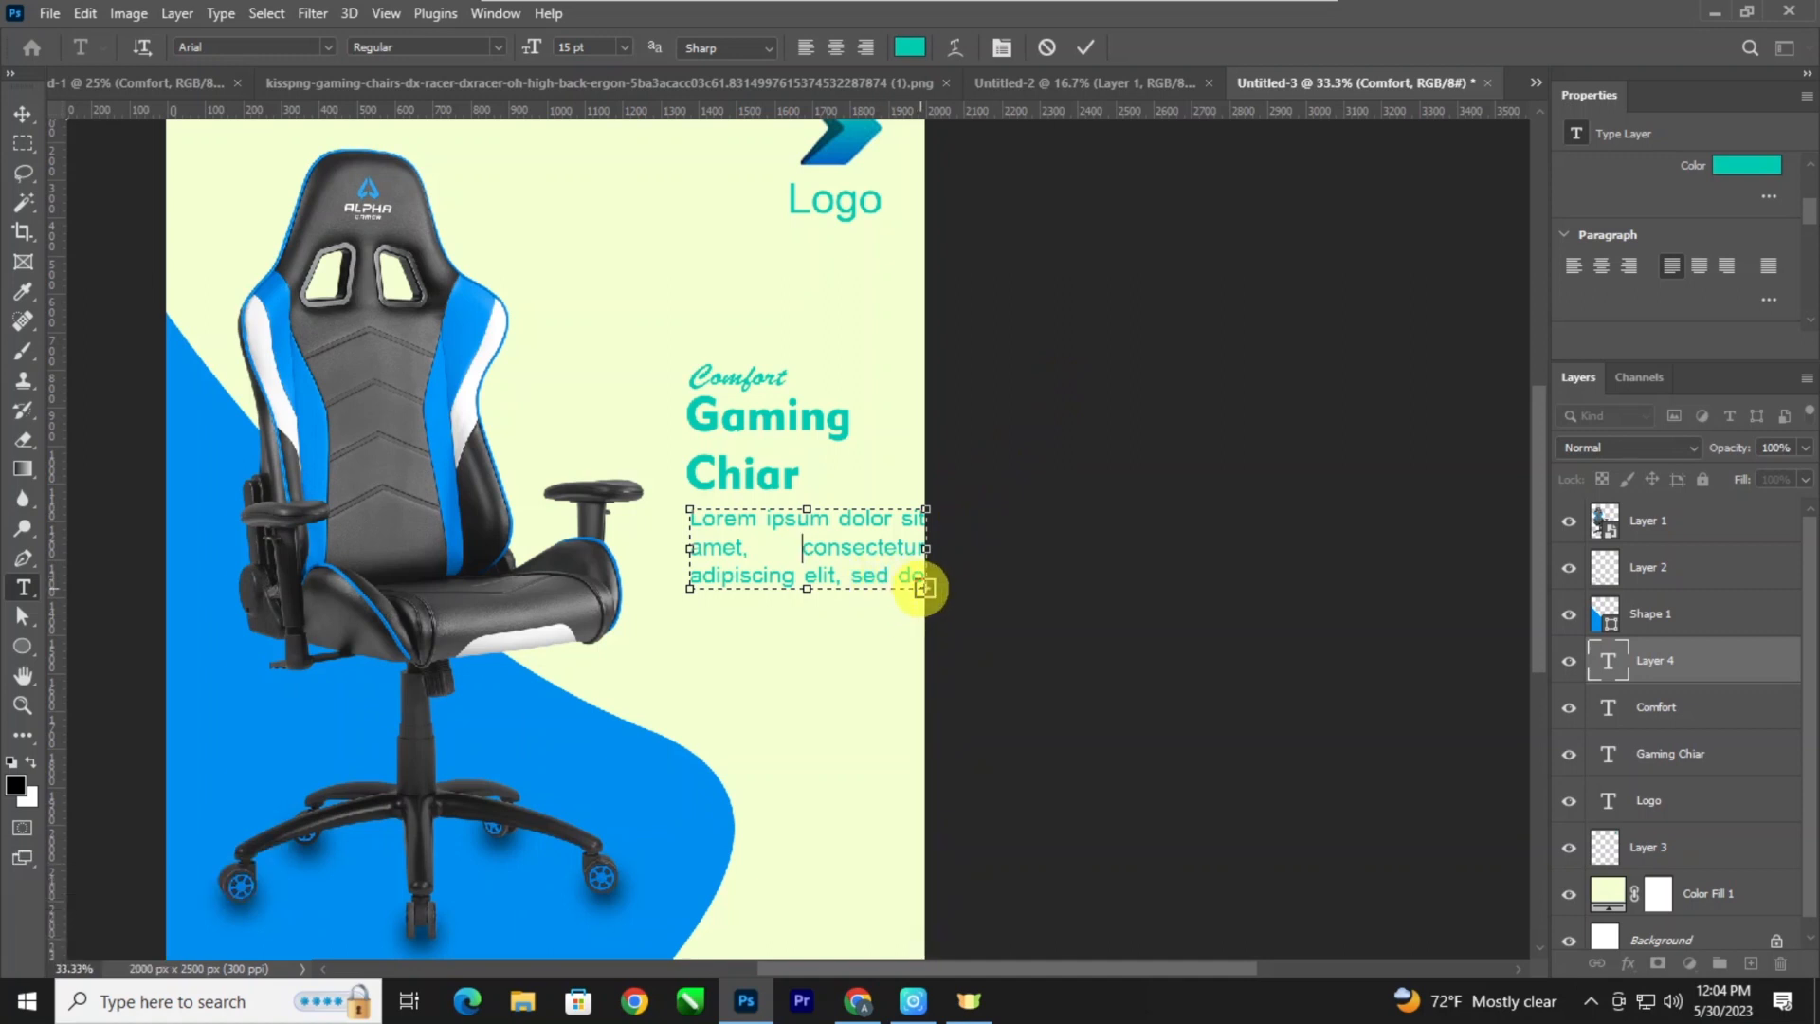
{"action": "key", "text": "Delete"}
{"action": "key", "text": "Delete"}
{"action": "key", "text": "Delete"}
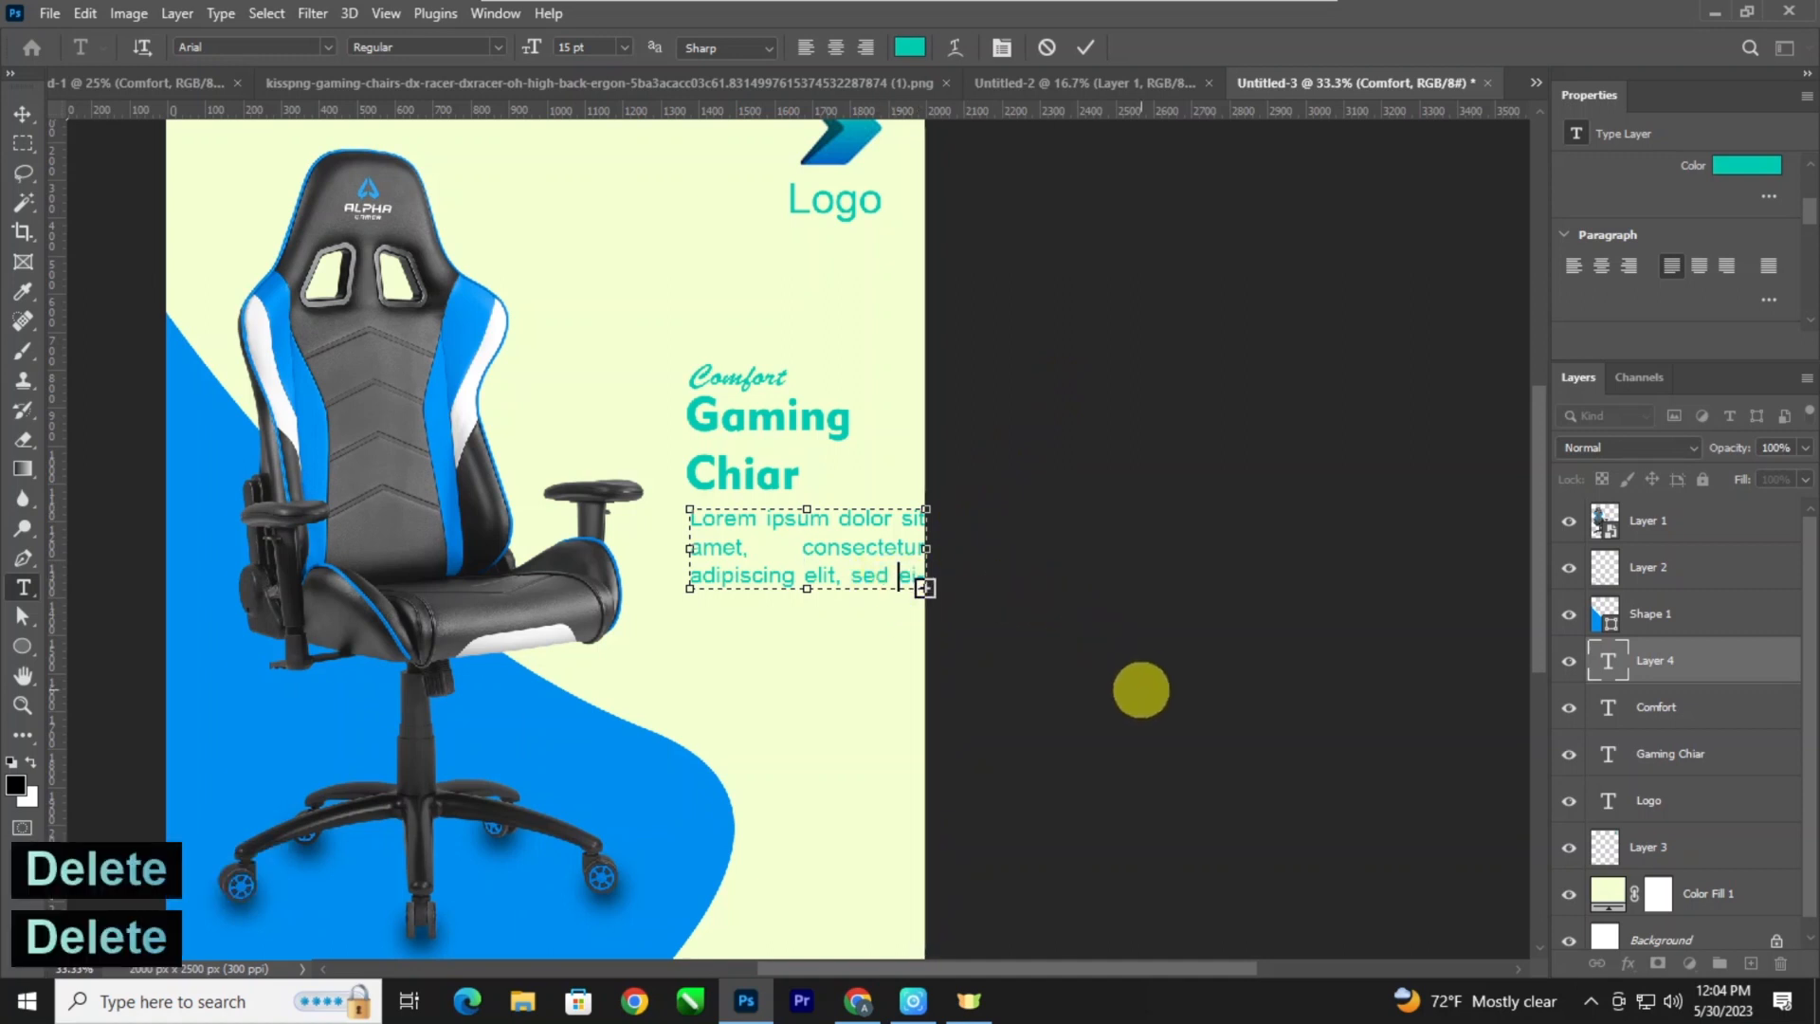
{"action": "key", "text": "Delete"}
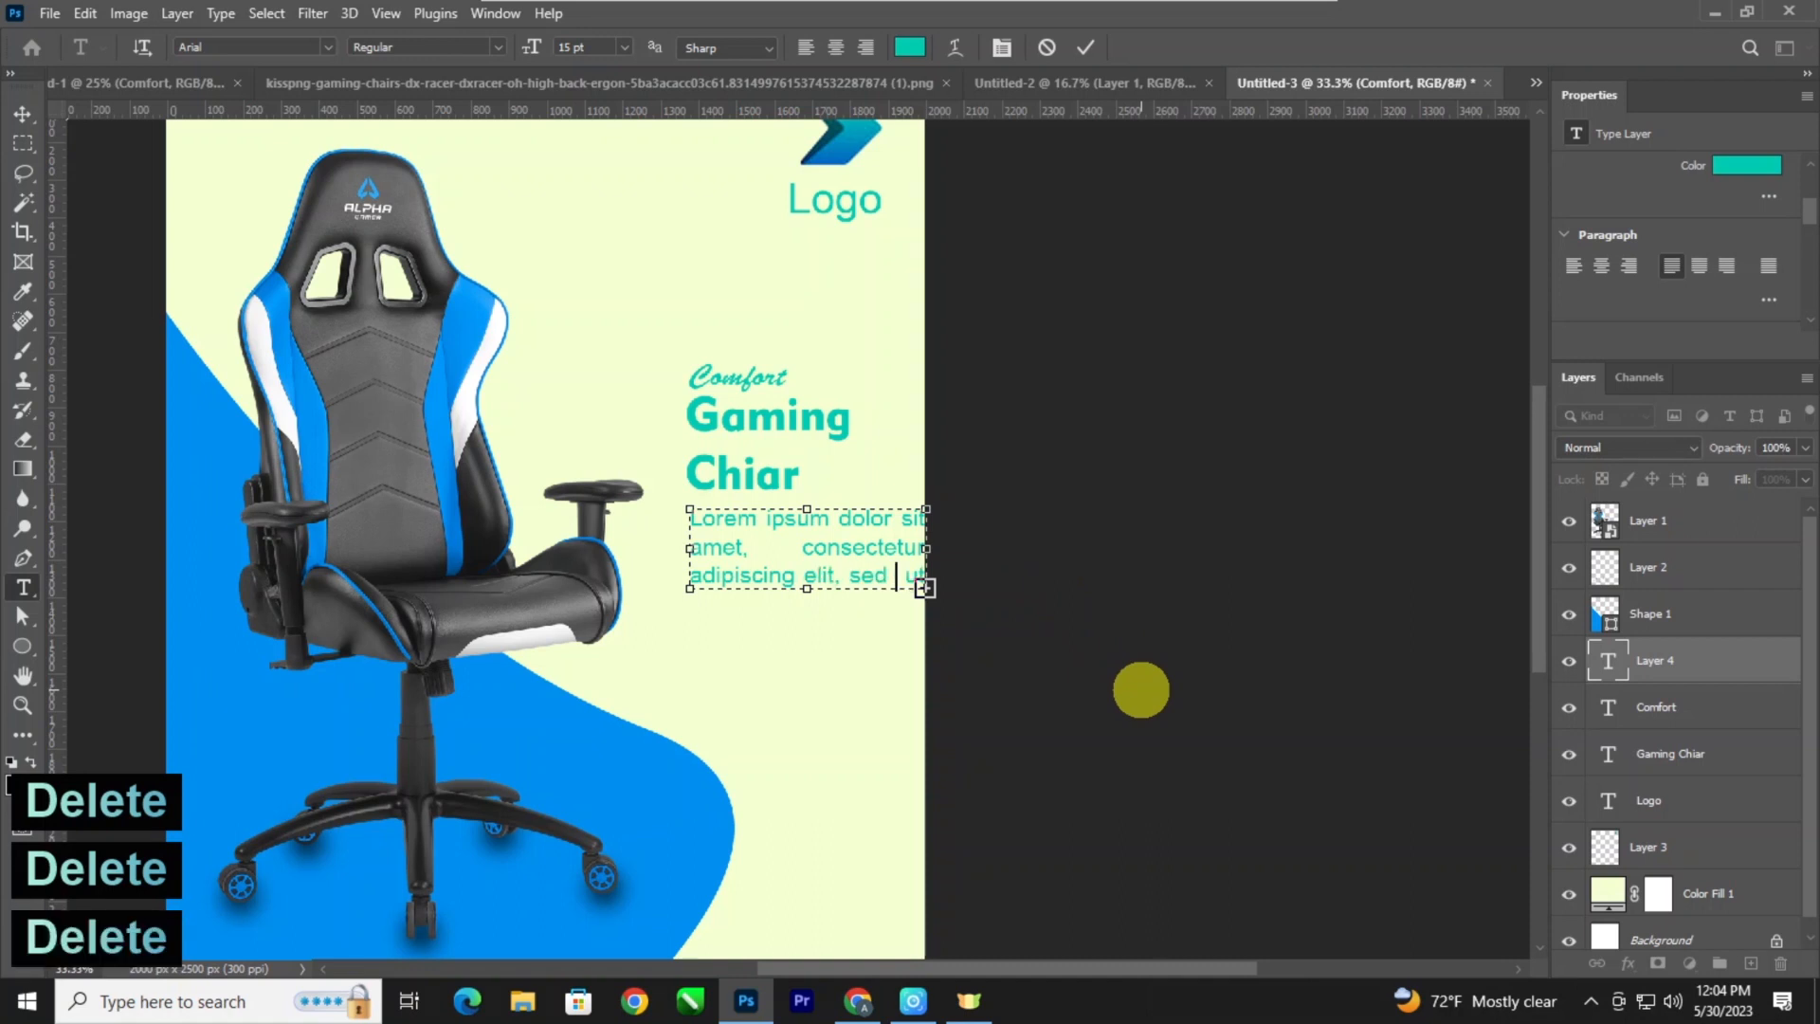
End the paragraph's third line after "sed" by moving the remaining text out of the visible box, and commit it.
{"action": "left_click_drag", "start_coordinate": [925, 597], "coordinate": [1068, 737]}
{"action": "key", "text": "ctrl+z"}
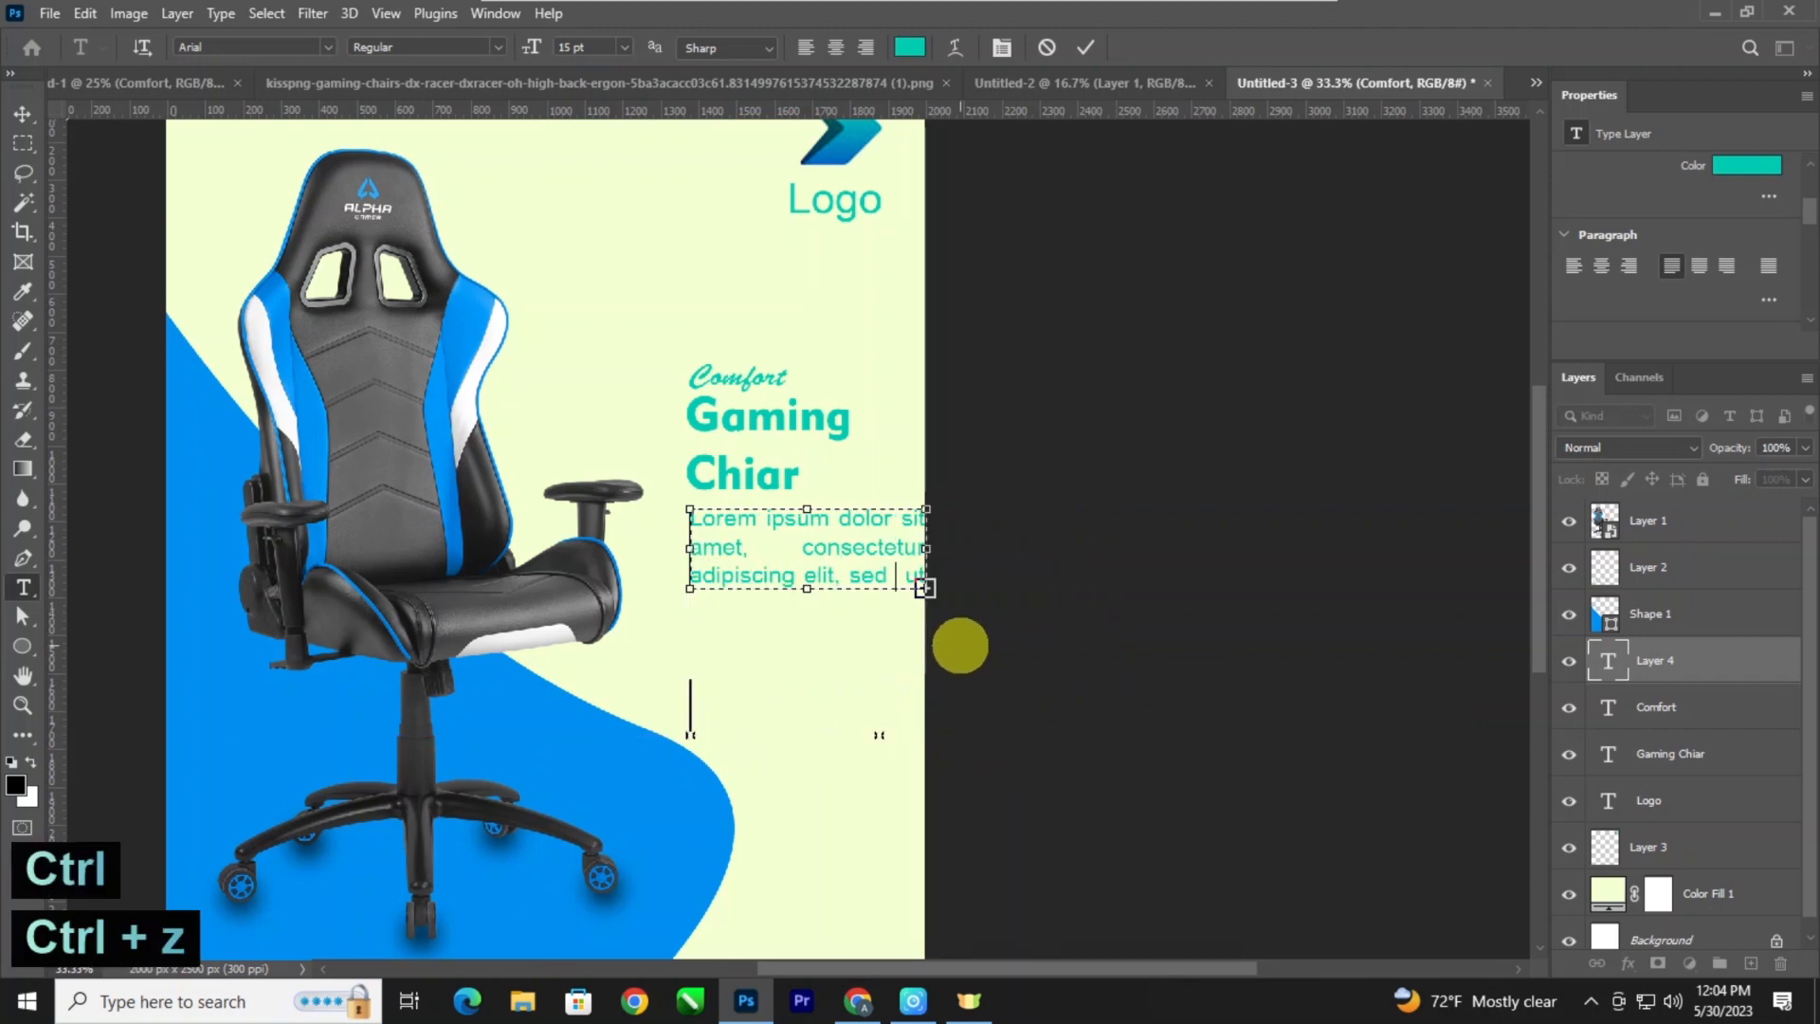
{"action": "key", "text": "shift+Page_Down"}
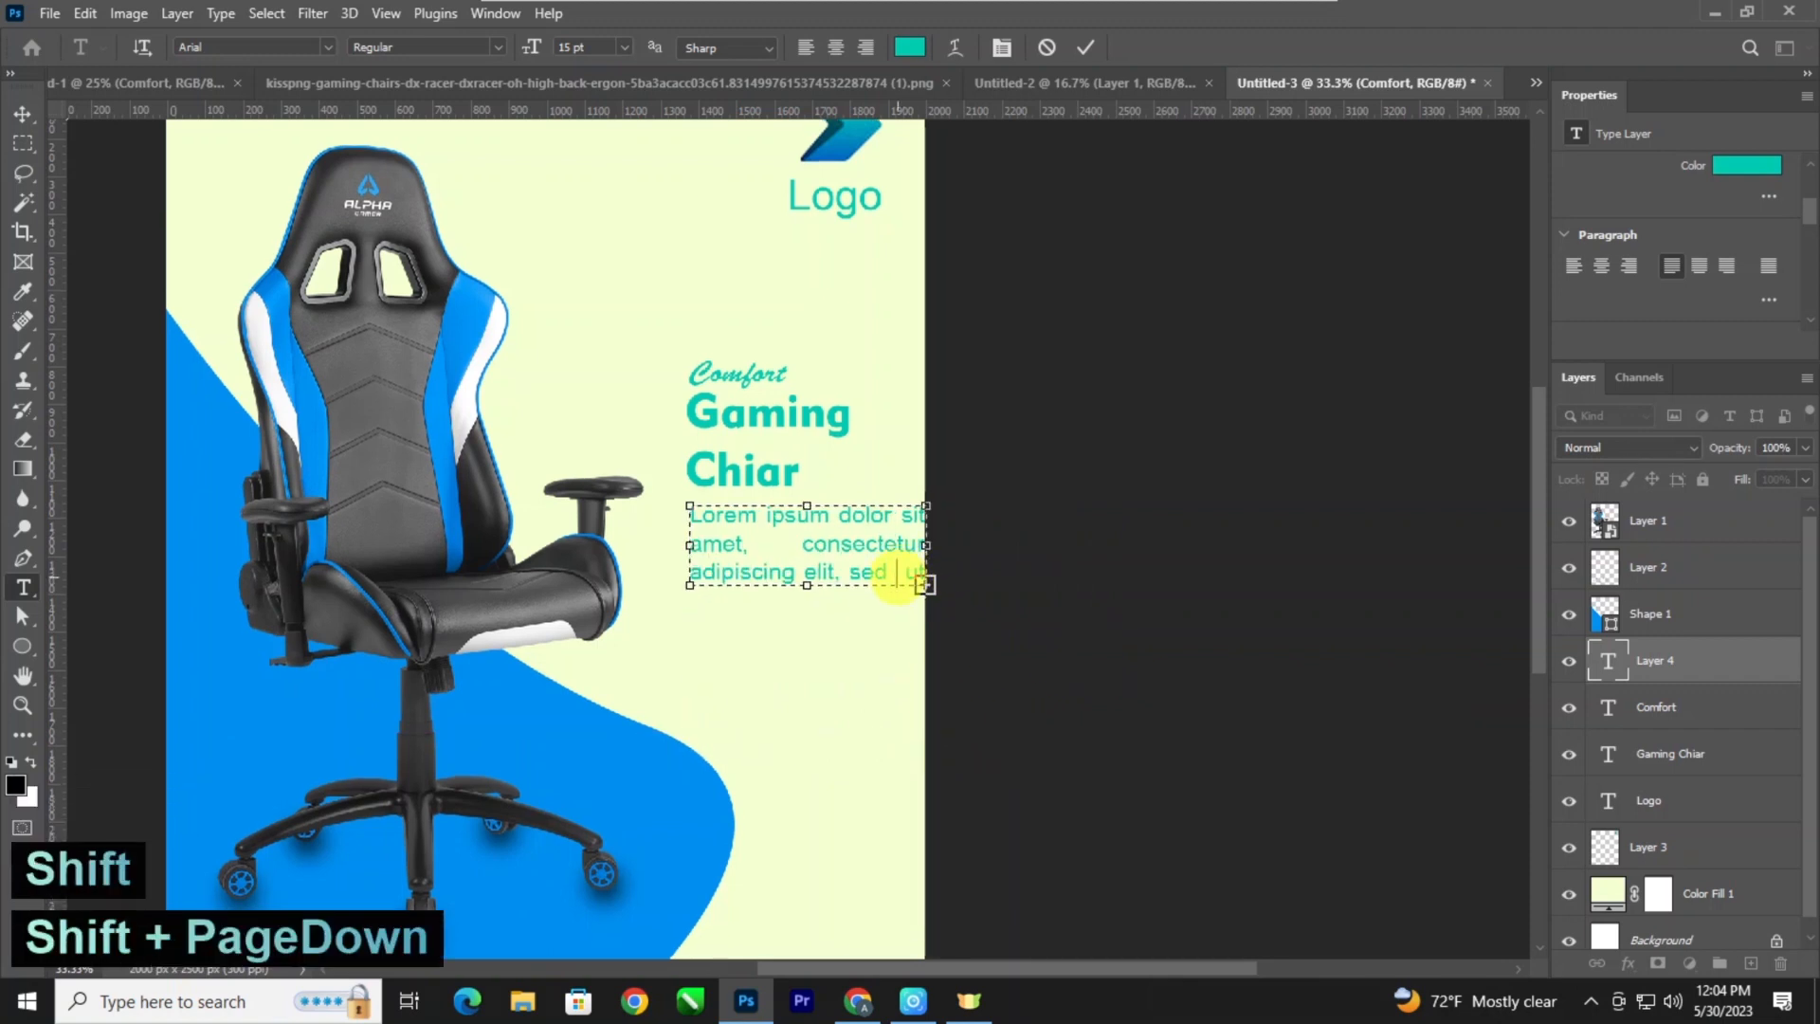
{"action": "key", "text": "Return"}
{"action": "left_click", "coordinate": [20, 113]}
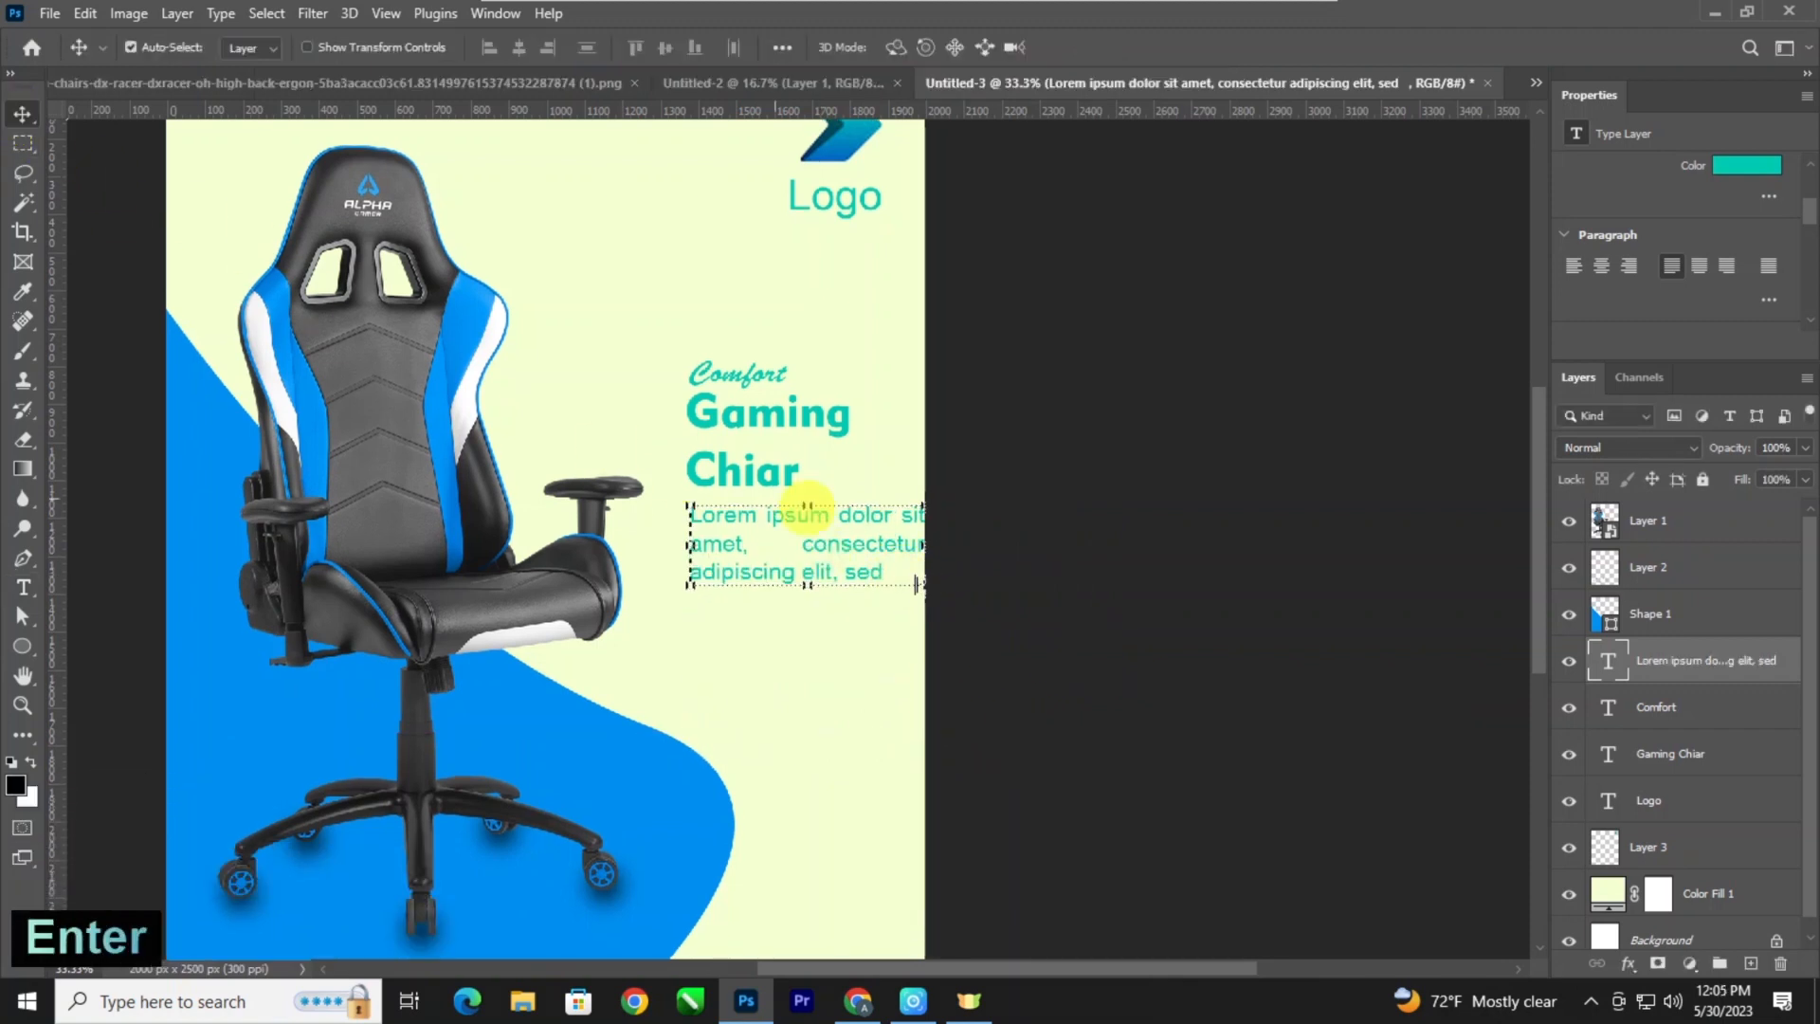
Insert the filler text "and s" after "amet," to close the wide word gap in the paragraph's second line.
{"action": "key", "text": "t"}
{"action": "left_click", "coordinate": [774, 580]}
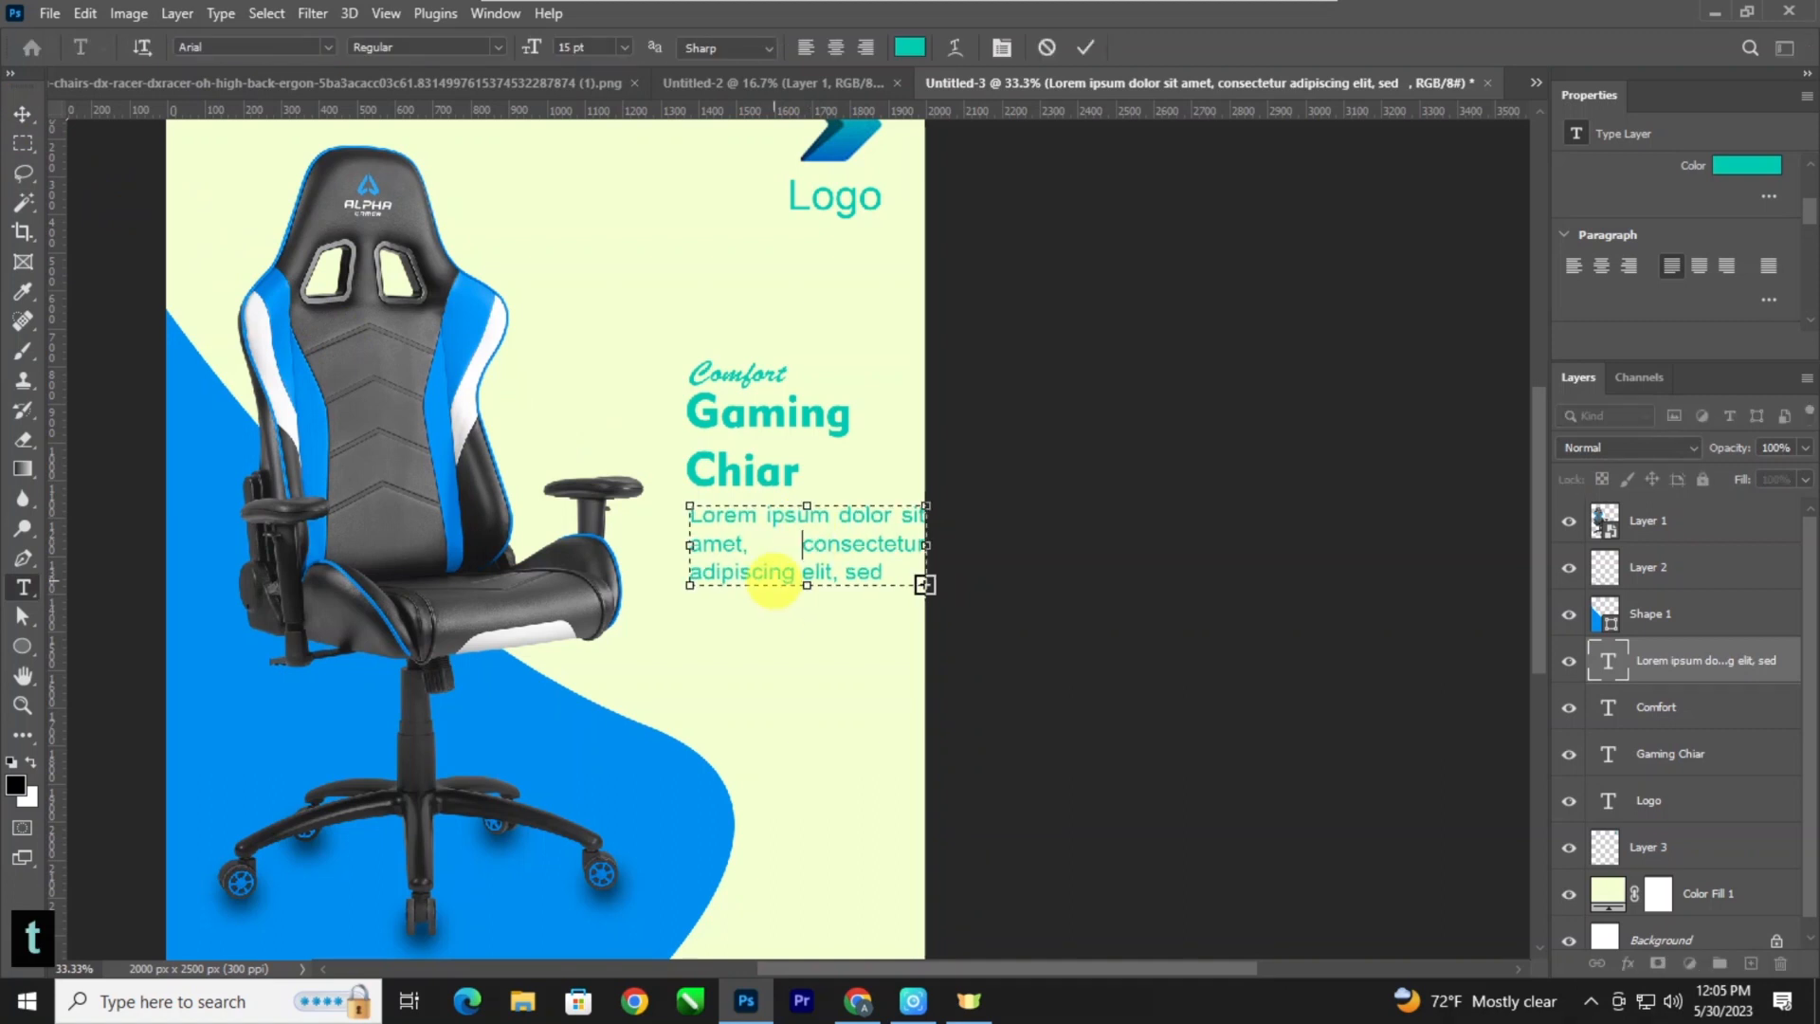
{"action": "key", "text": "BackSpace"}
{"action": "key", "text": "BackSpace"}
{"action": "key", "text": "BackSpace"}
{"action": "key", "text": "BackSpace"}
{"action": "key", "text": "BackSpace"}
{"action": "key", "text": "BackSpace"}
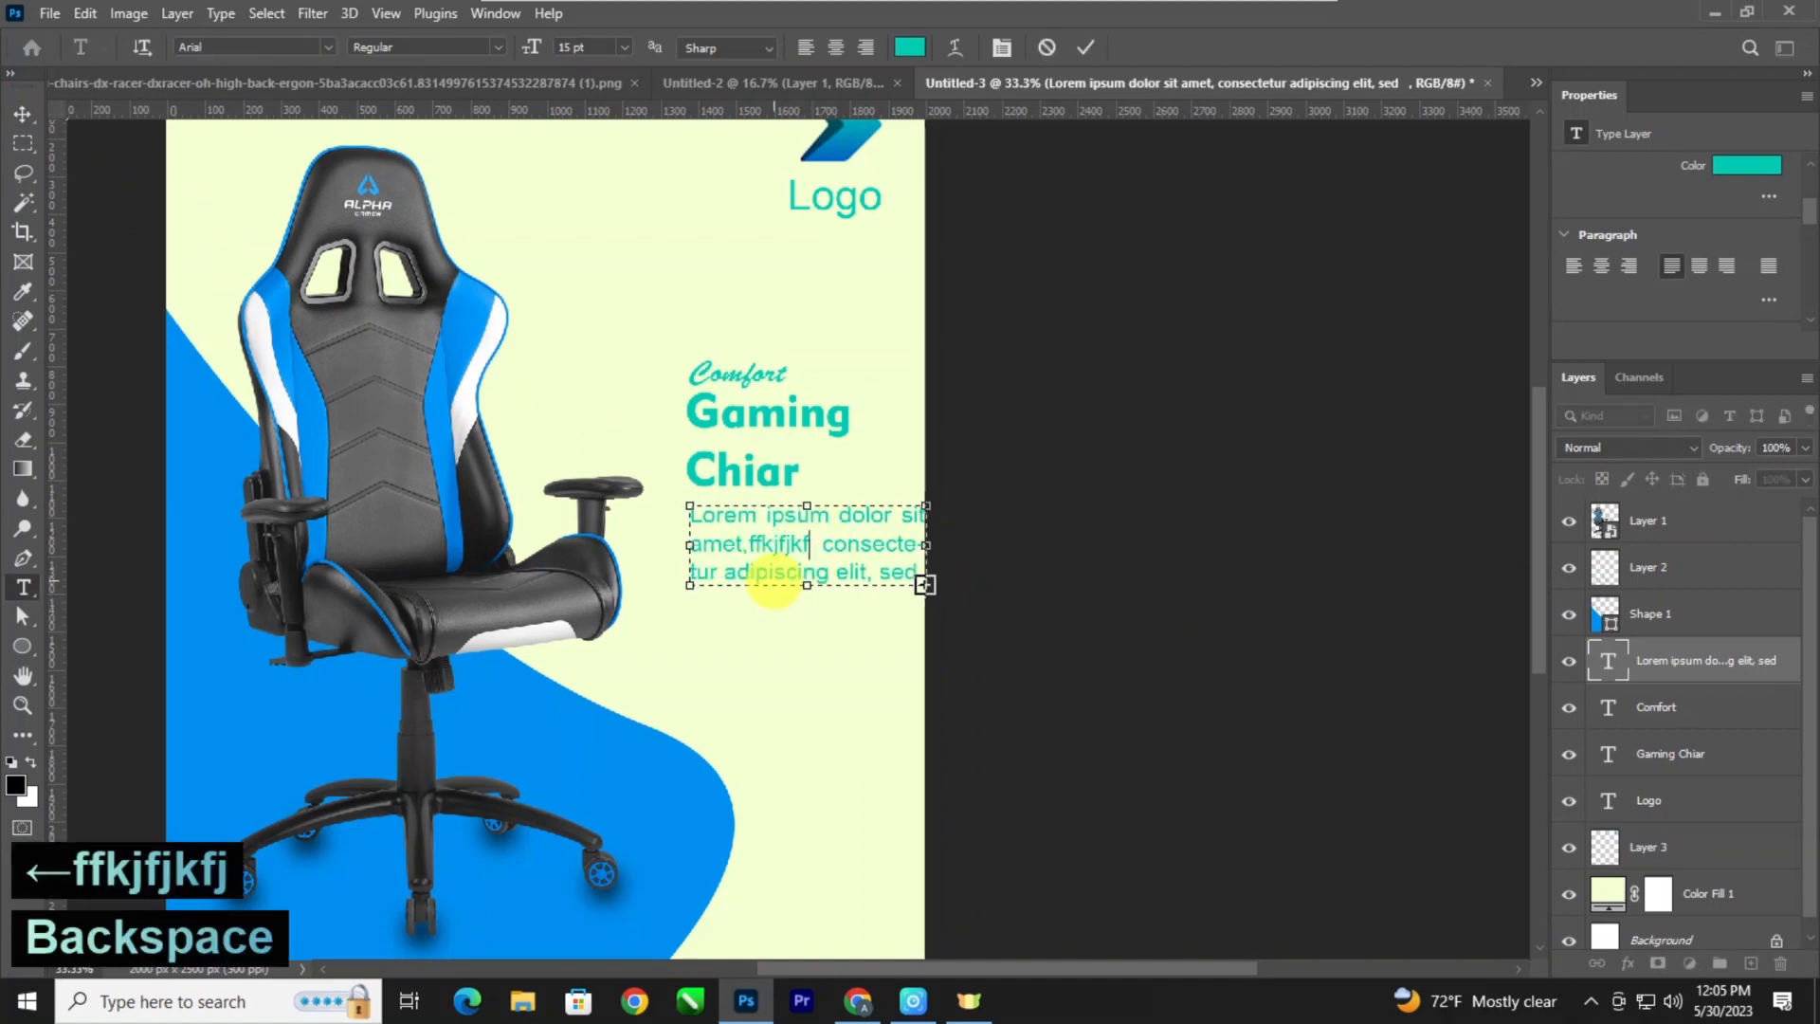
{"action": "type", "text": "and s"}
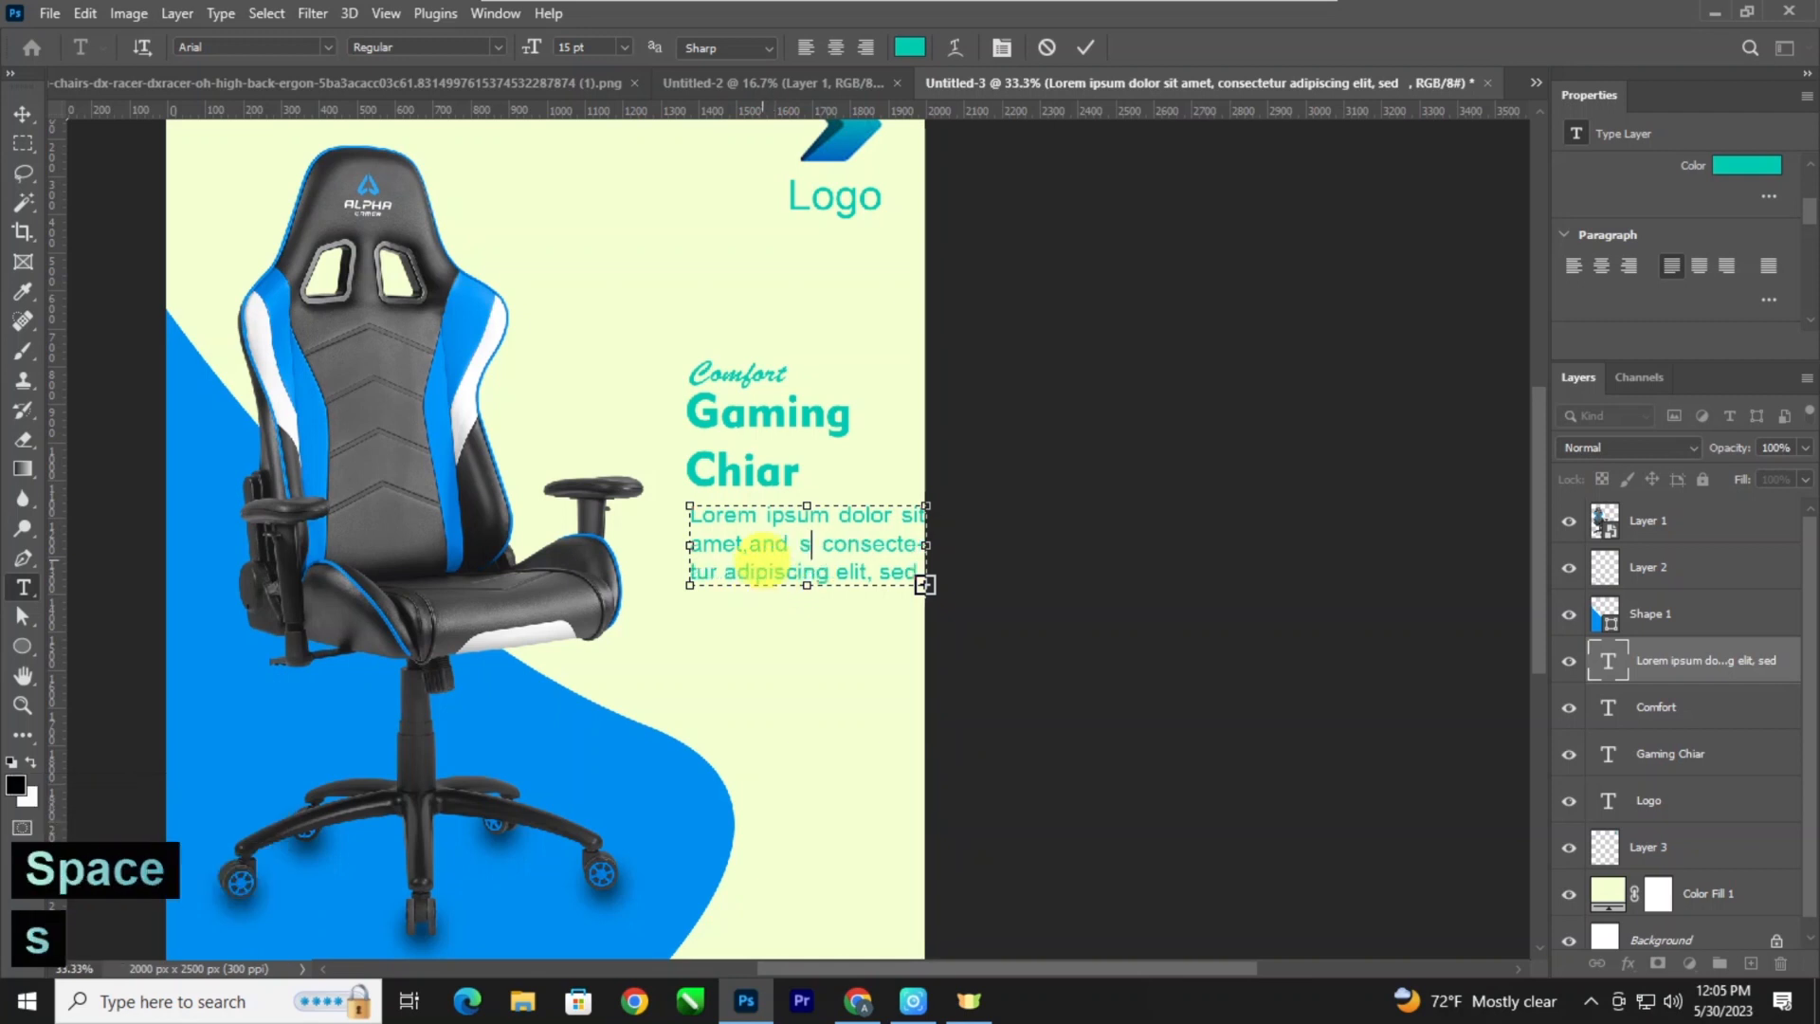
{"action": "left_click", "coordinate": [751, 543]}
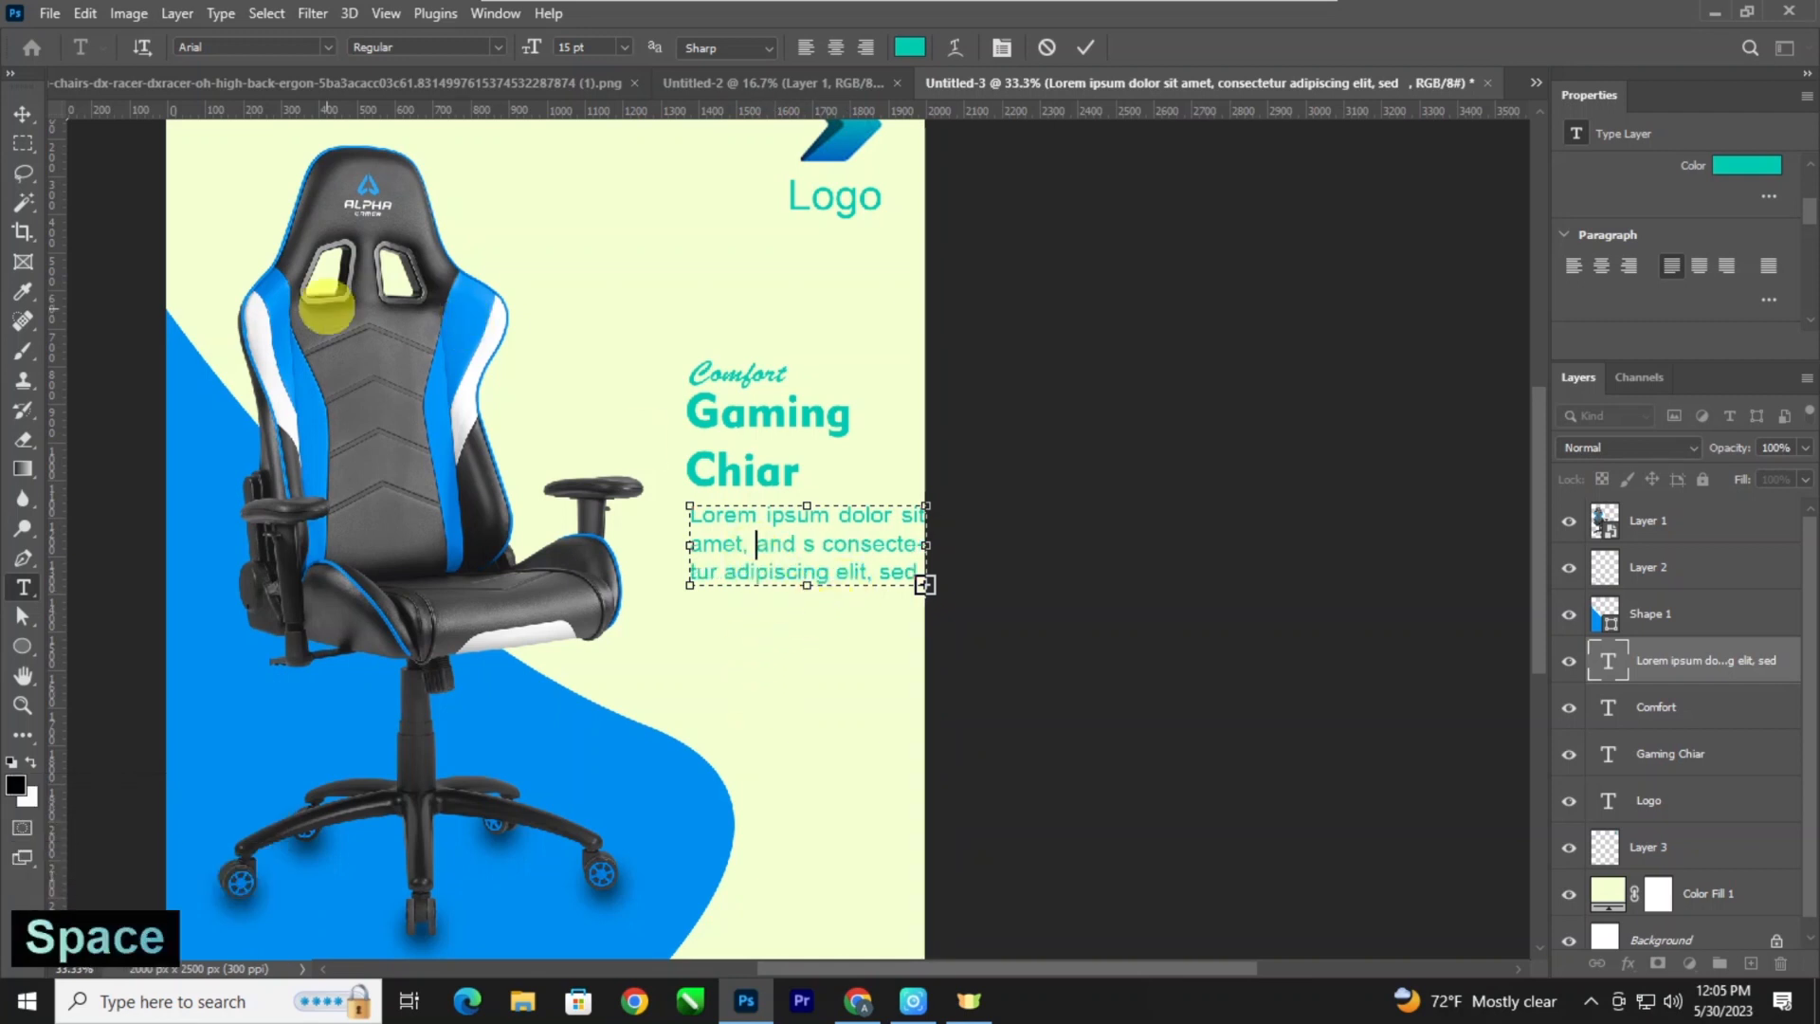
{"action": "left_click", "coordinate": [21, 113]}
Set the leading of the whole description paragraph to 16 pt.
{"action": "key", "text": "t"}
{"action": "left_click", "coordinate": [804, 543]}
{"action": "key", "text": "ctrl+a"}
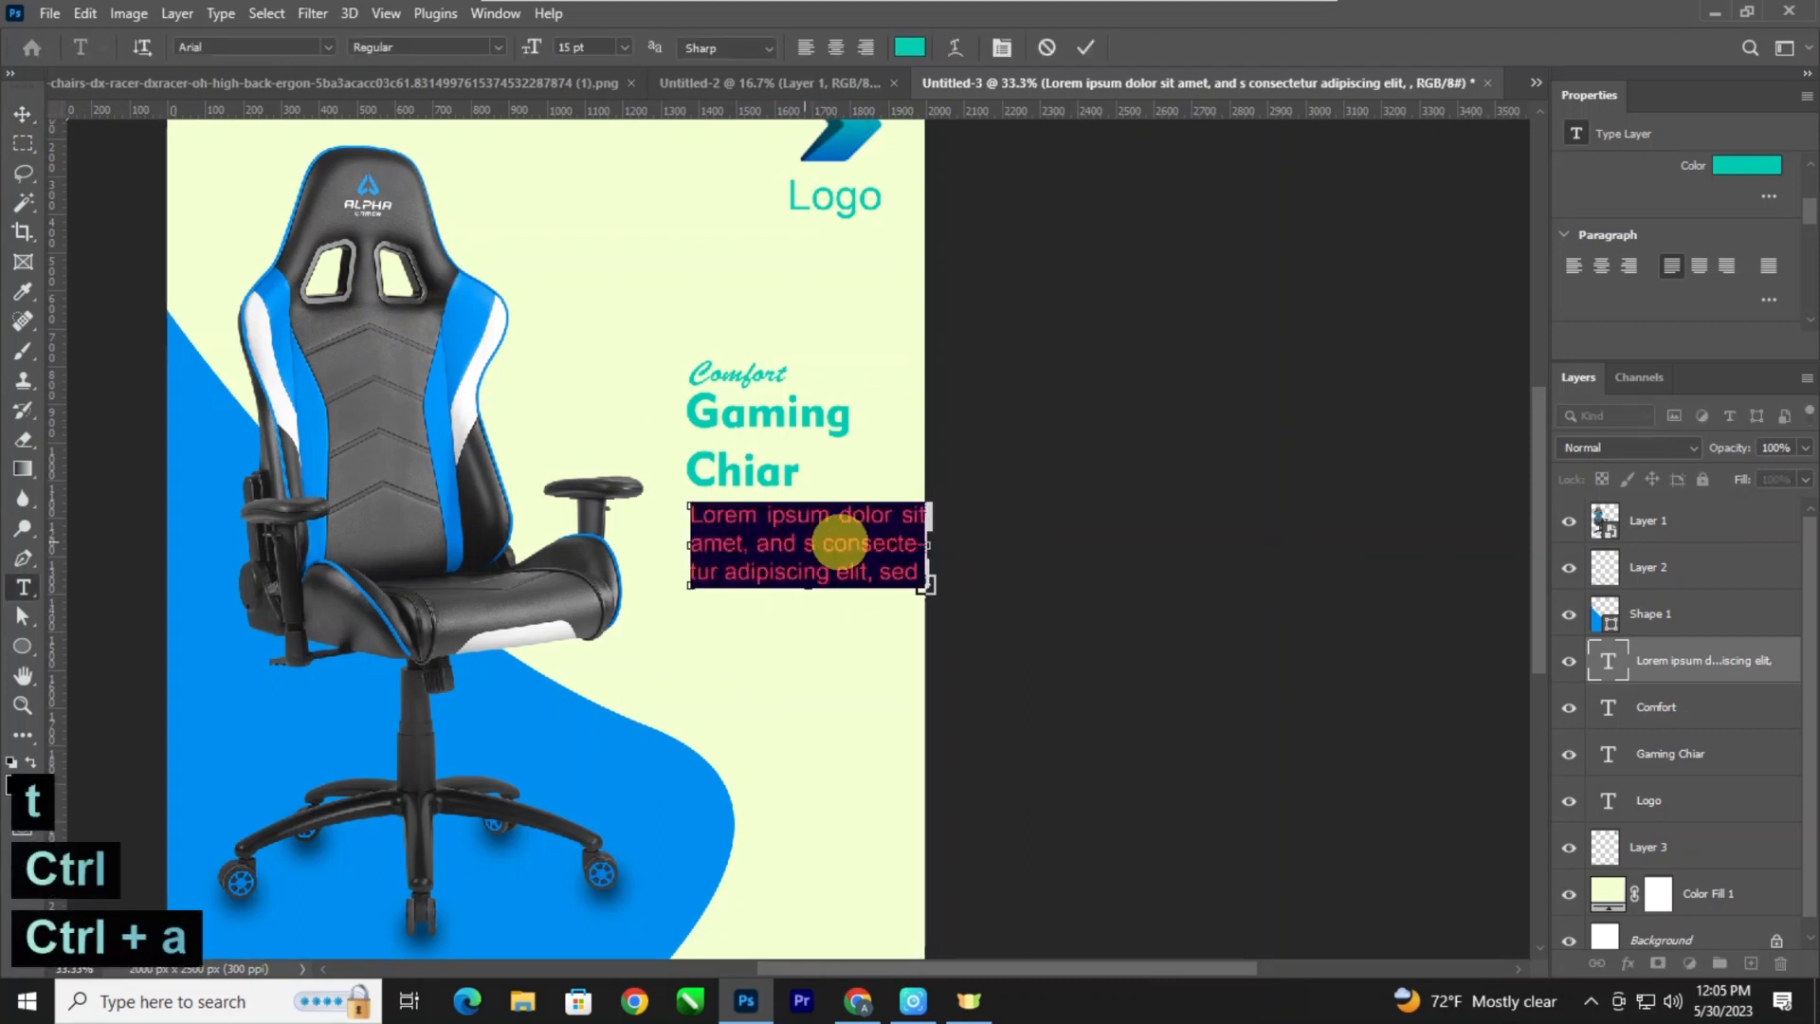
{"action": "scroll", "coordinate": [1734, 270], "scroll_direction": "up", "scroll_amount": 3}
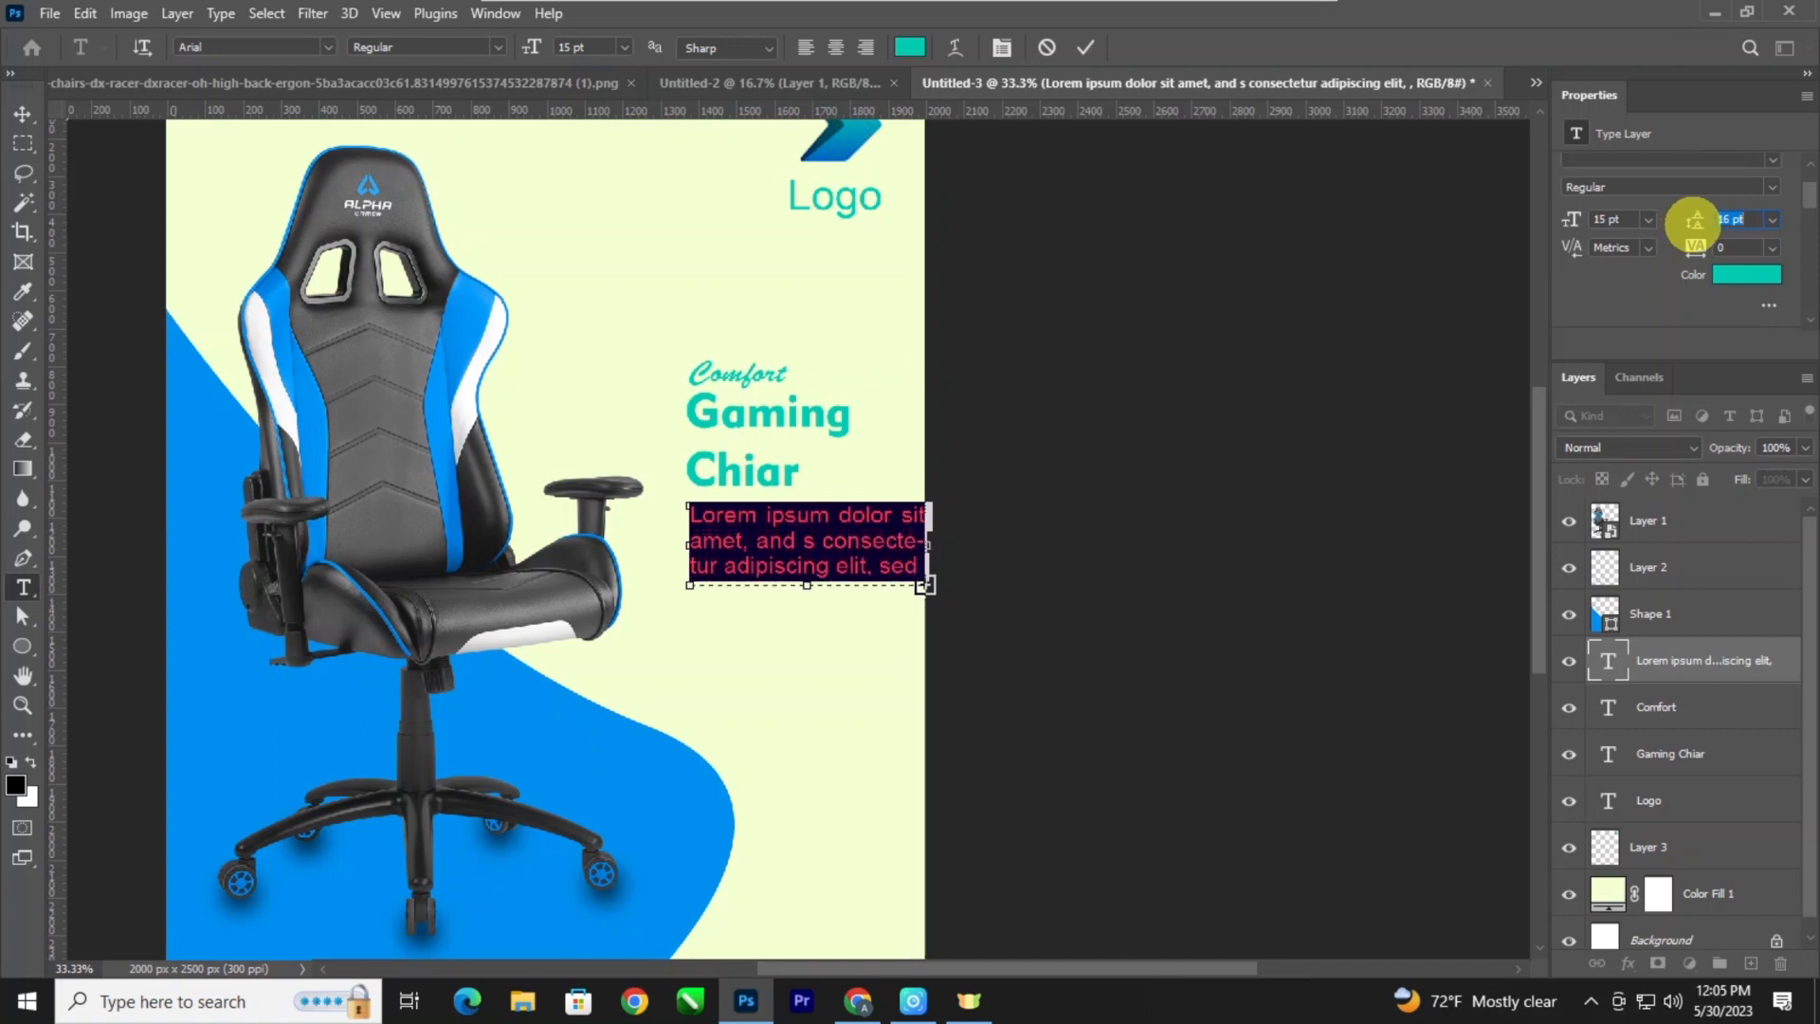
{"action": "left_click", "coordinate": [21, 114]}
Recolor the description paragraph dark blue (#004278), starting from the chair's blue and darkening it.
{"action": "key", "text": "ctrl+minus"}
{"action": "key", "text": "ctrl+minus"}
{"action": "key", "text": "ctrl+plus"}
{"action": "key", "text": "ctrl+plus"}
{"action": "key", "text": "space"}
{"action": "key", "text": "space"}
{"action": "key", "text": "t"}
{"action": "left_click", "coordinate": [663, 554]}
{"action": "key", "text": "ctrl+a"}
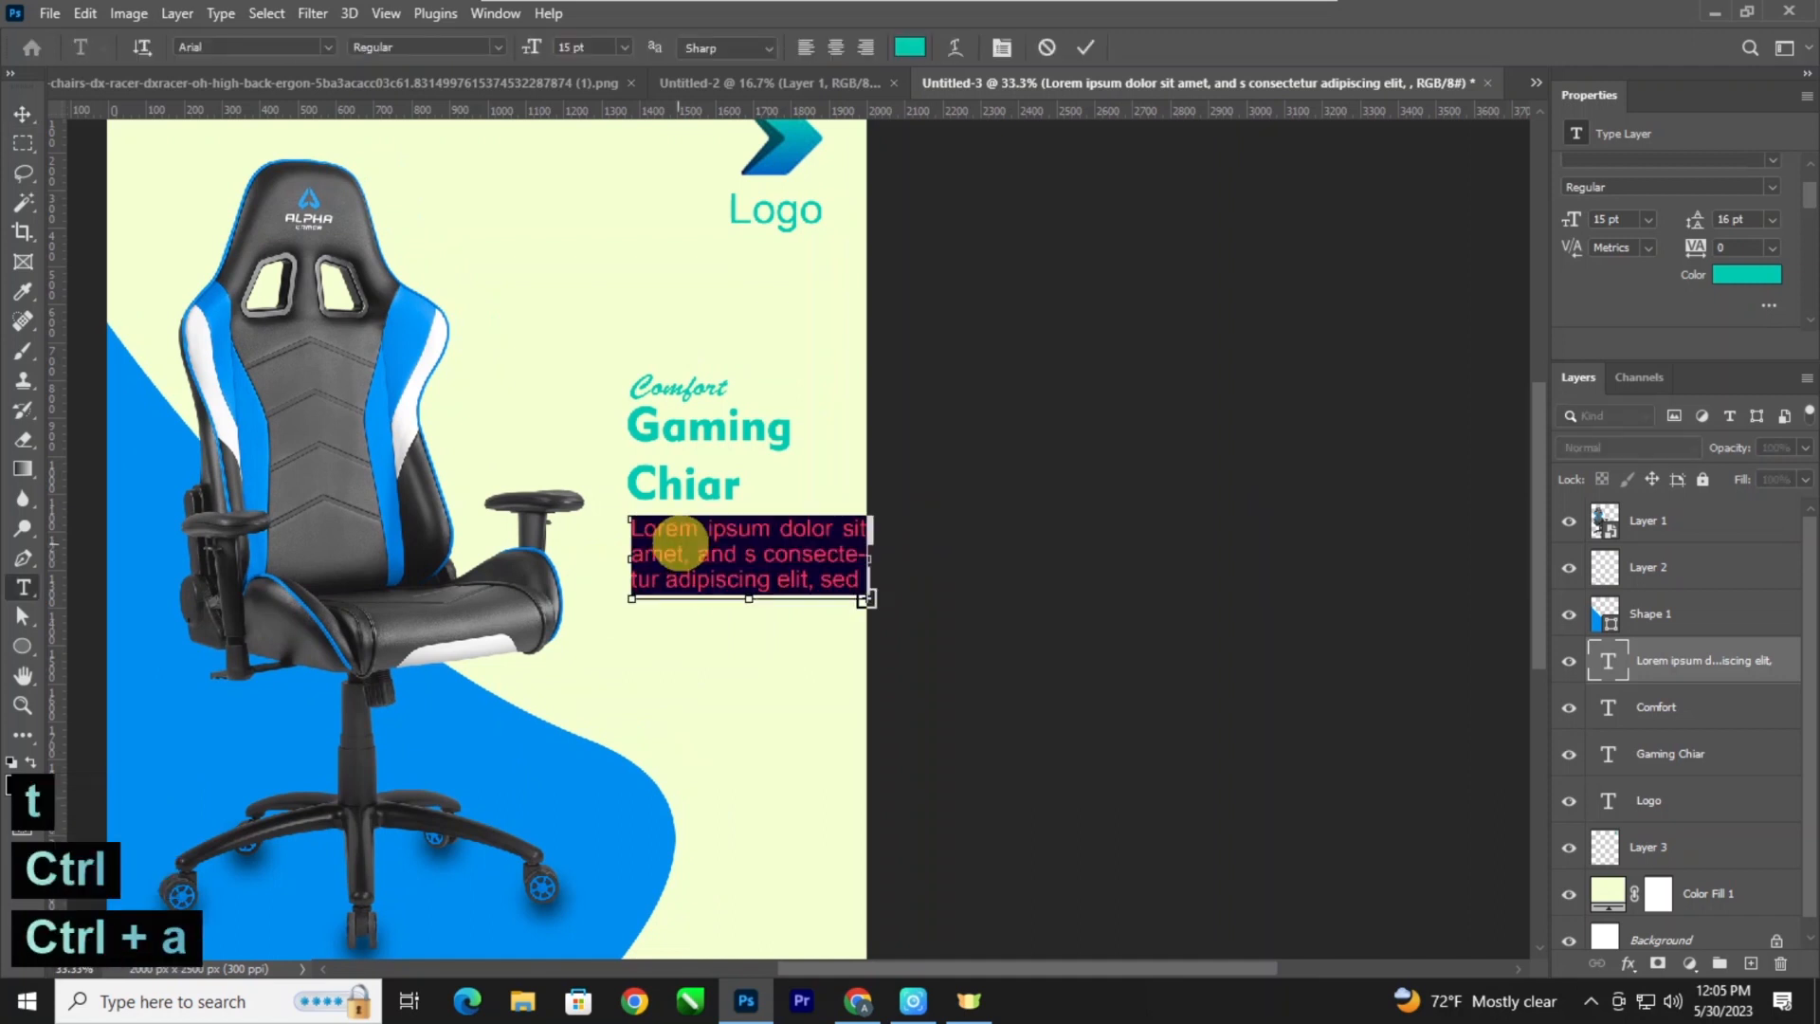
{"action": "left_click", "coordinate": [910, 48]}
{"action": "left_click", "coordinate": [415, 353]}
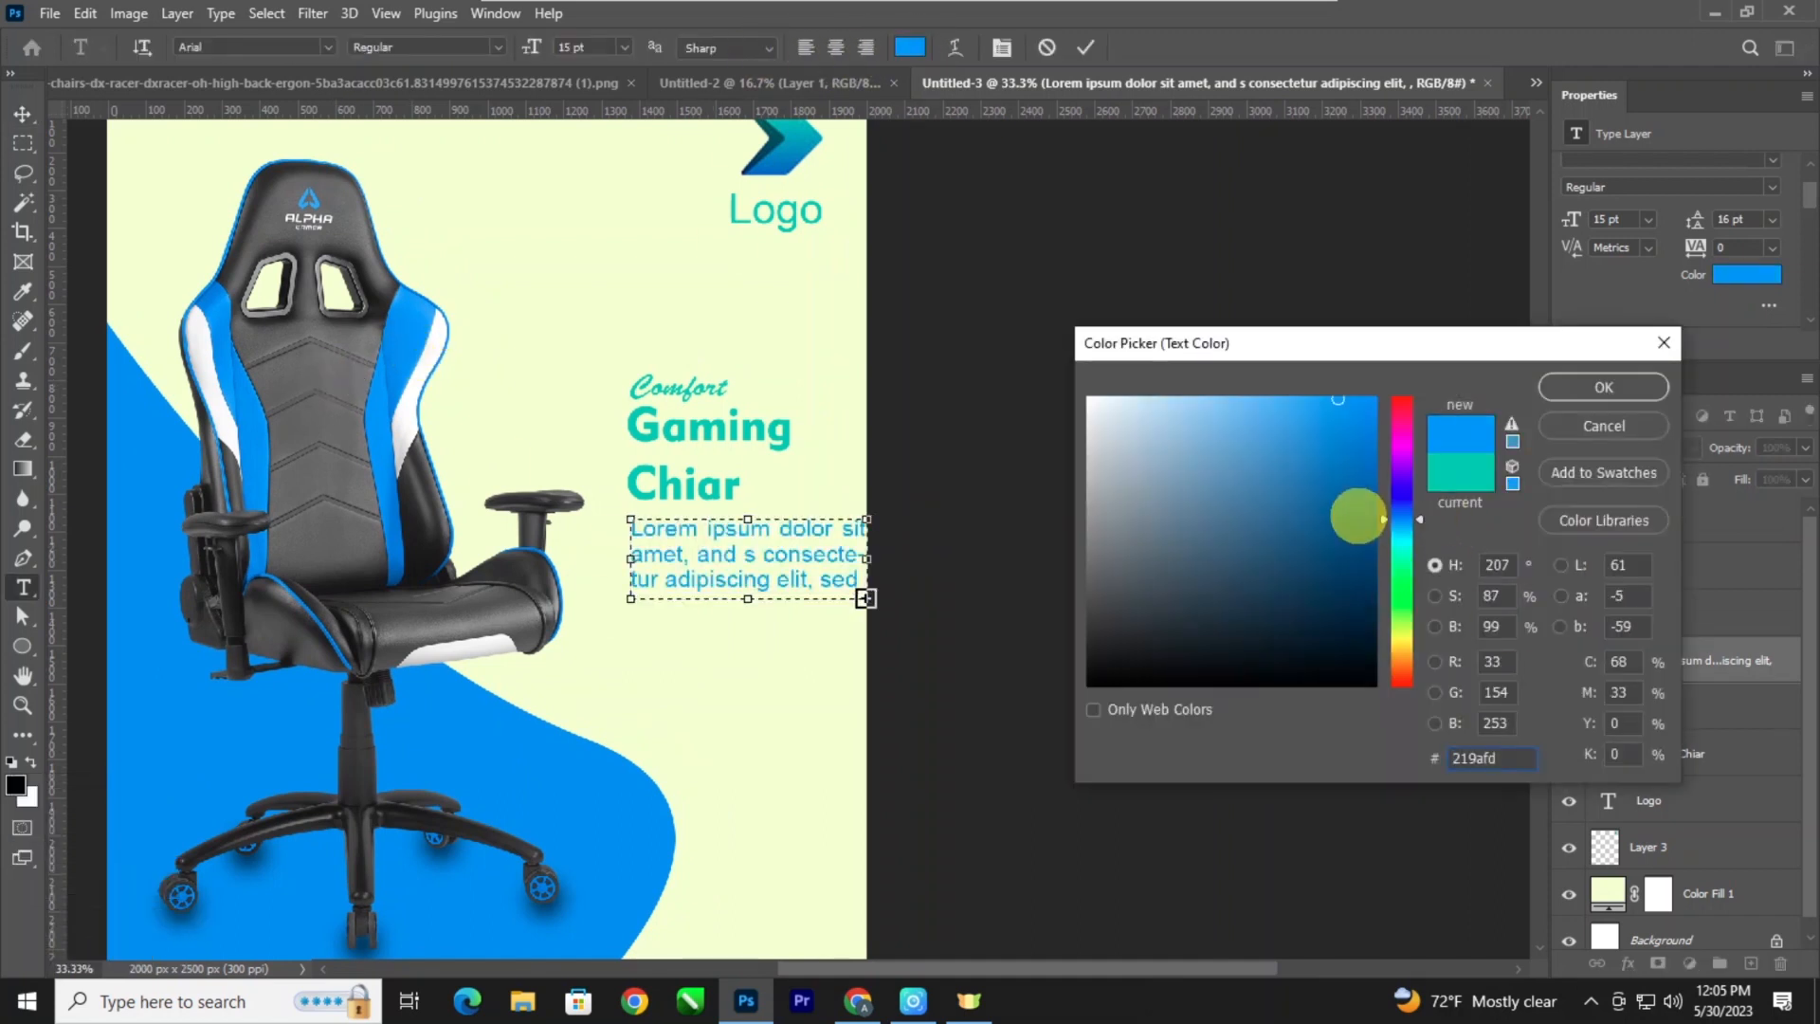
{"action": "left_click_drag", "start_coordinate": [1357, 517], "coordinate": [1382, 550]}
{"action": "left_click", "coordinate": [1570, 389]}
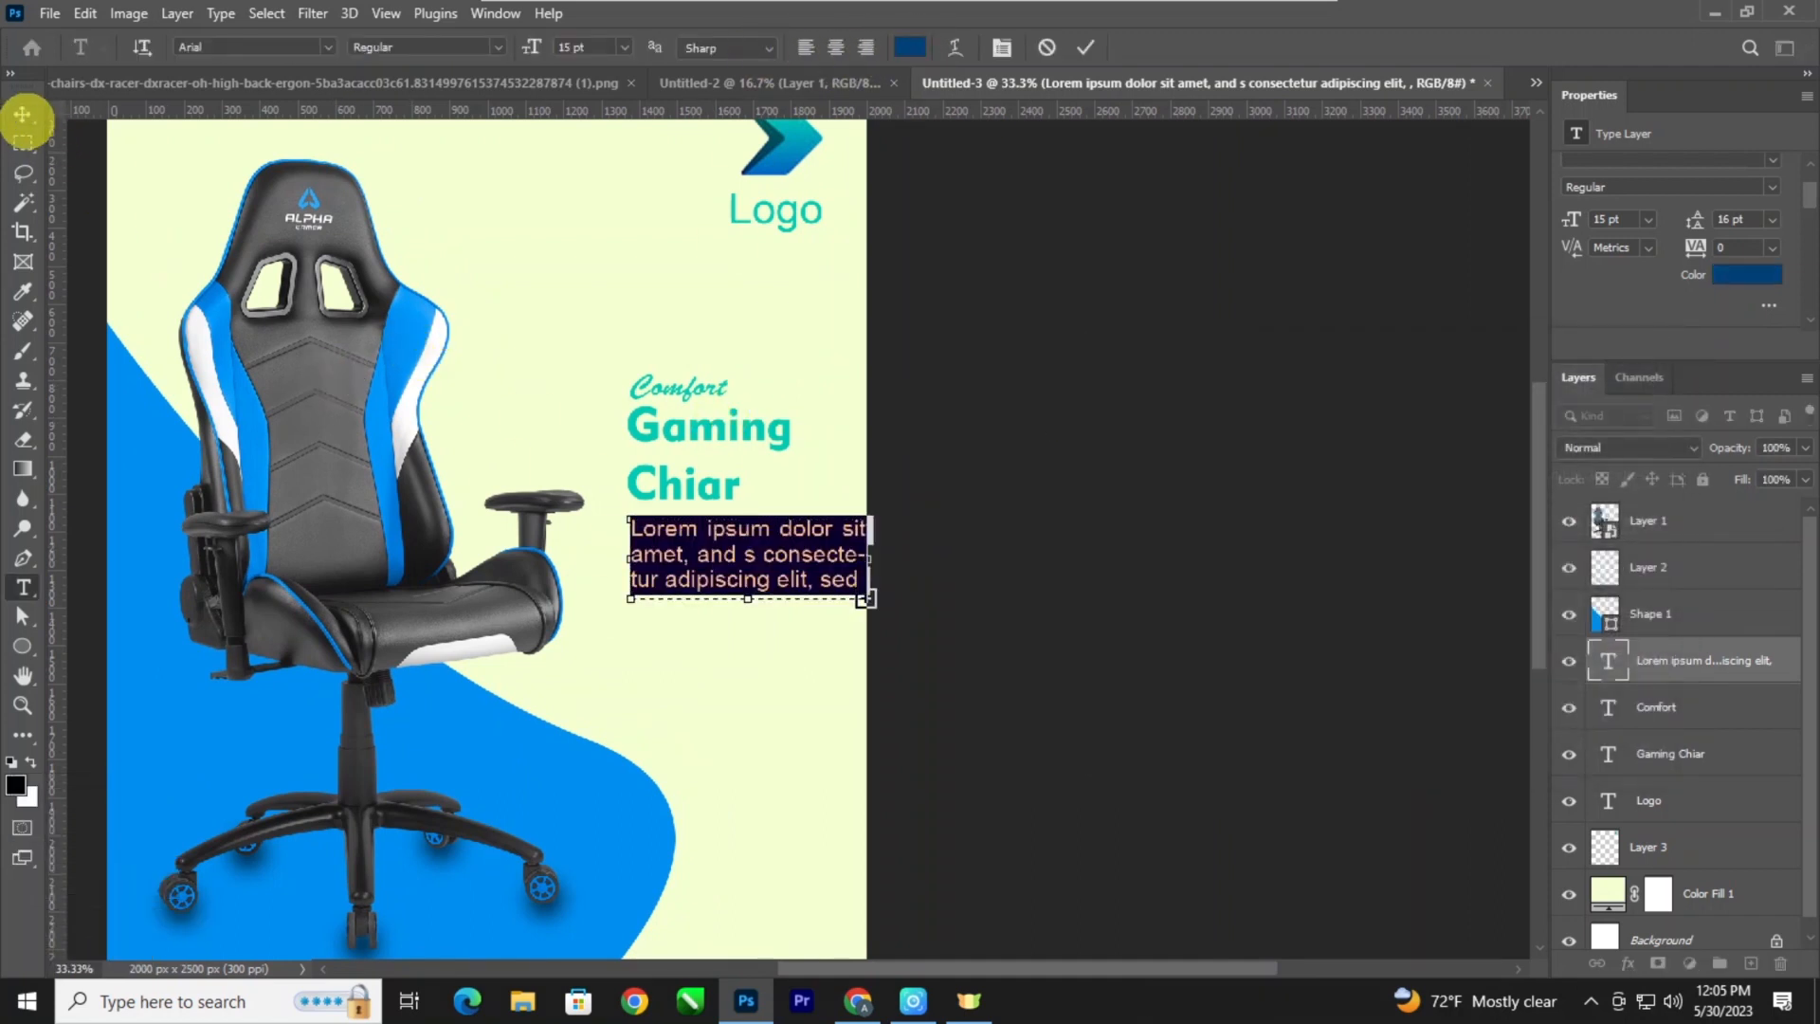
{"action": "left_click", "coordinate": [22, 114]}
Recolor the "Gaming Chiar" heading with the dark blue #004278 sampled from the description paragraph.
{"action": "key", "text": "t"}
{"action": "left_click", "coordinate": [650, 417]}
{"action": "key", "text": "ctrl+a"}
{"action": "left_click", "coordinate": [910, 47]}
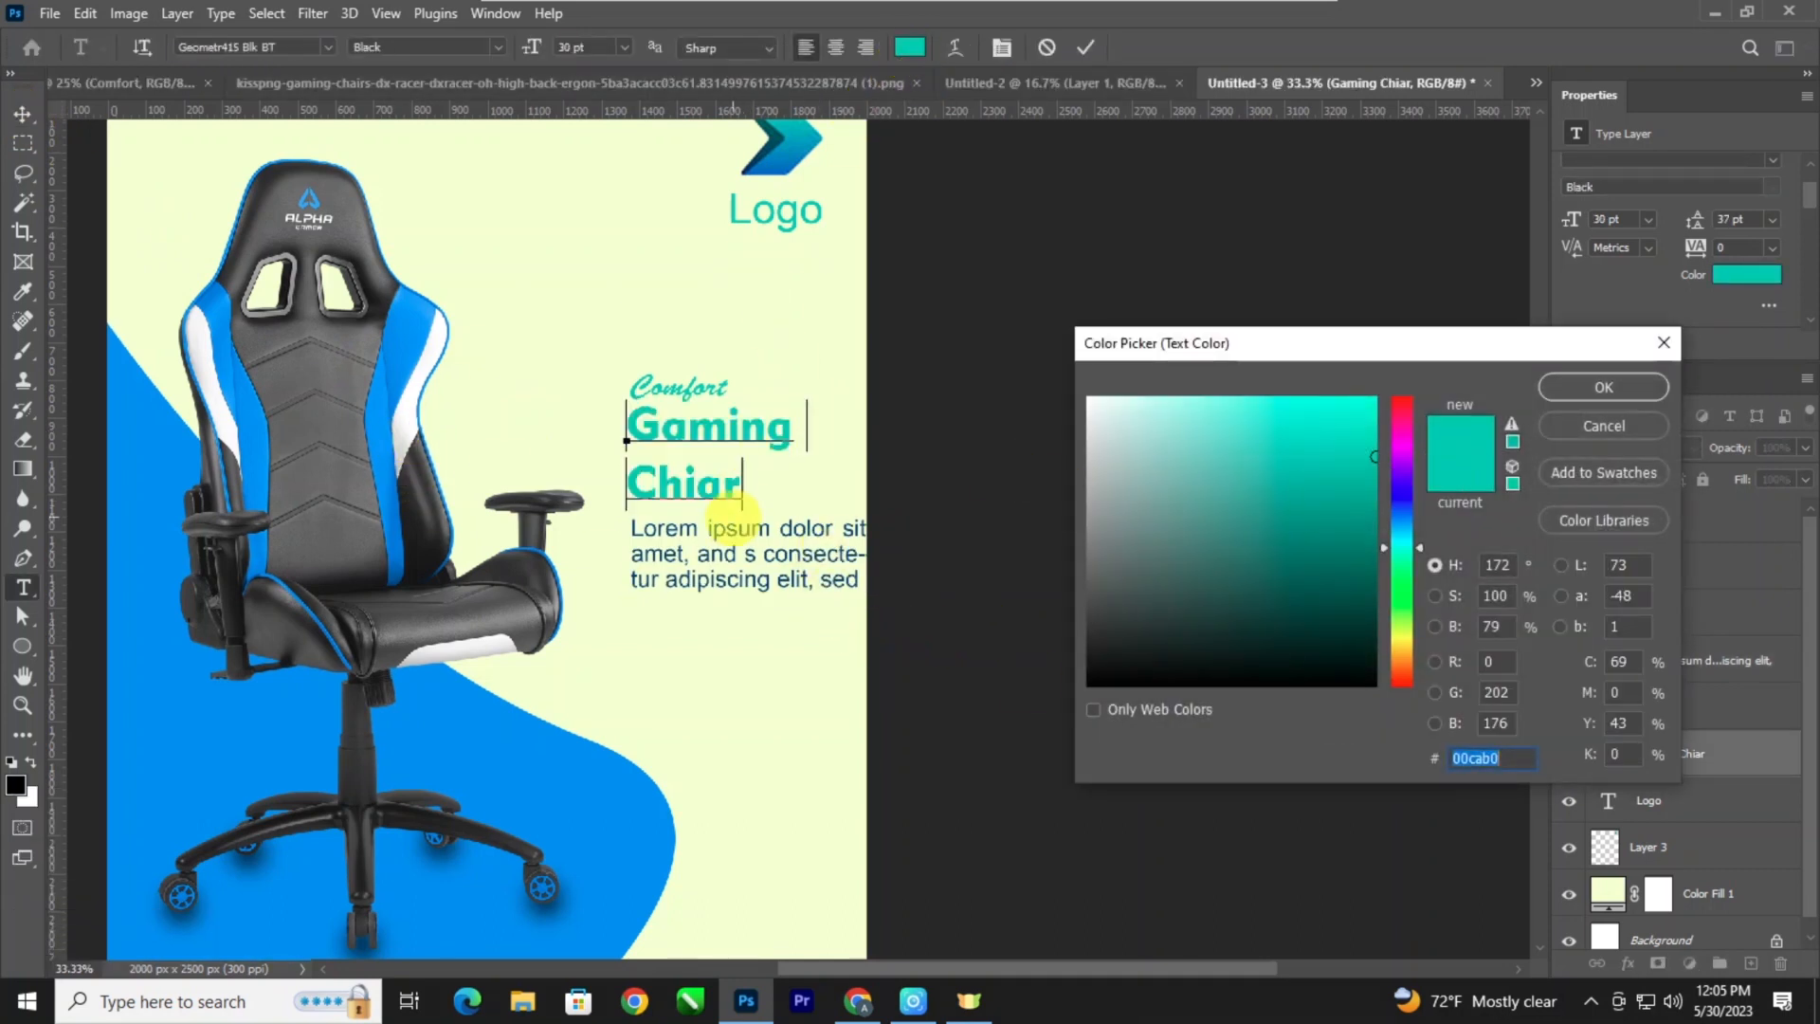
{"action": "left_click", "coordinate": [1137, 484]}
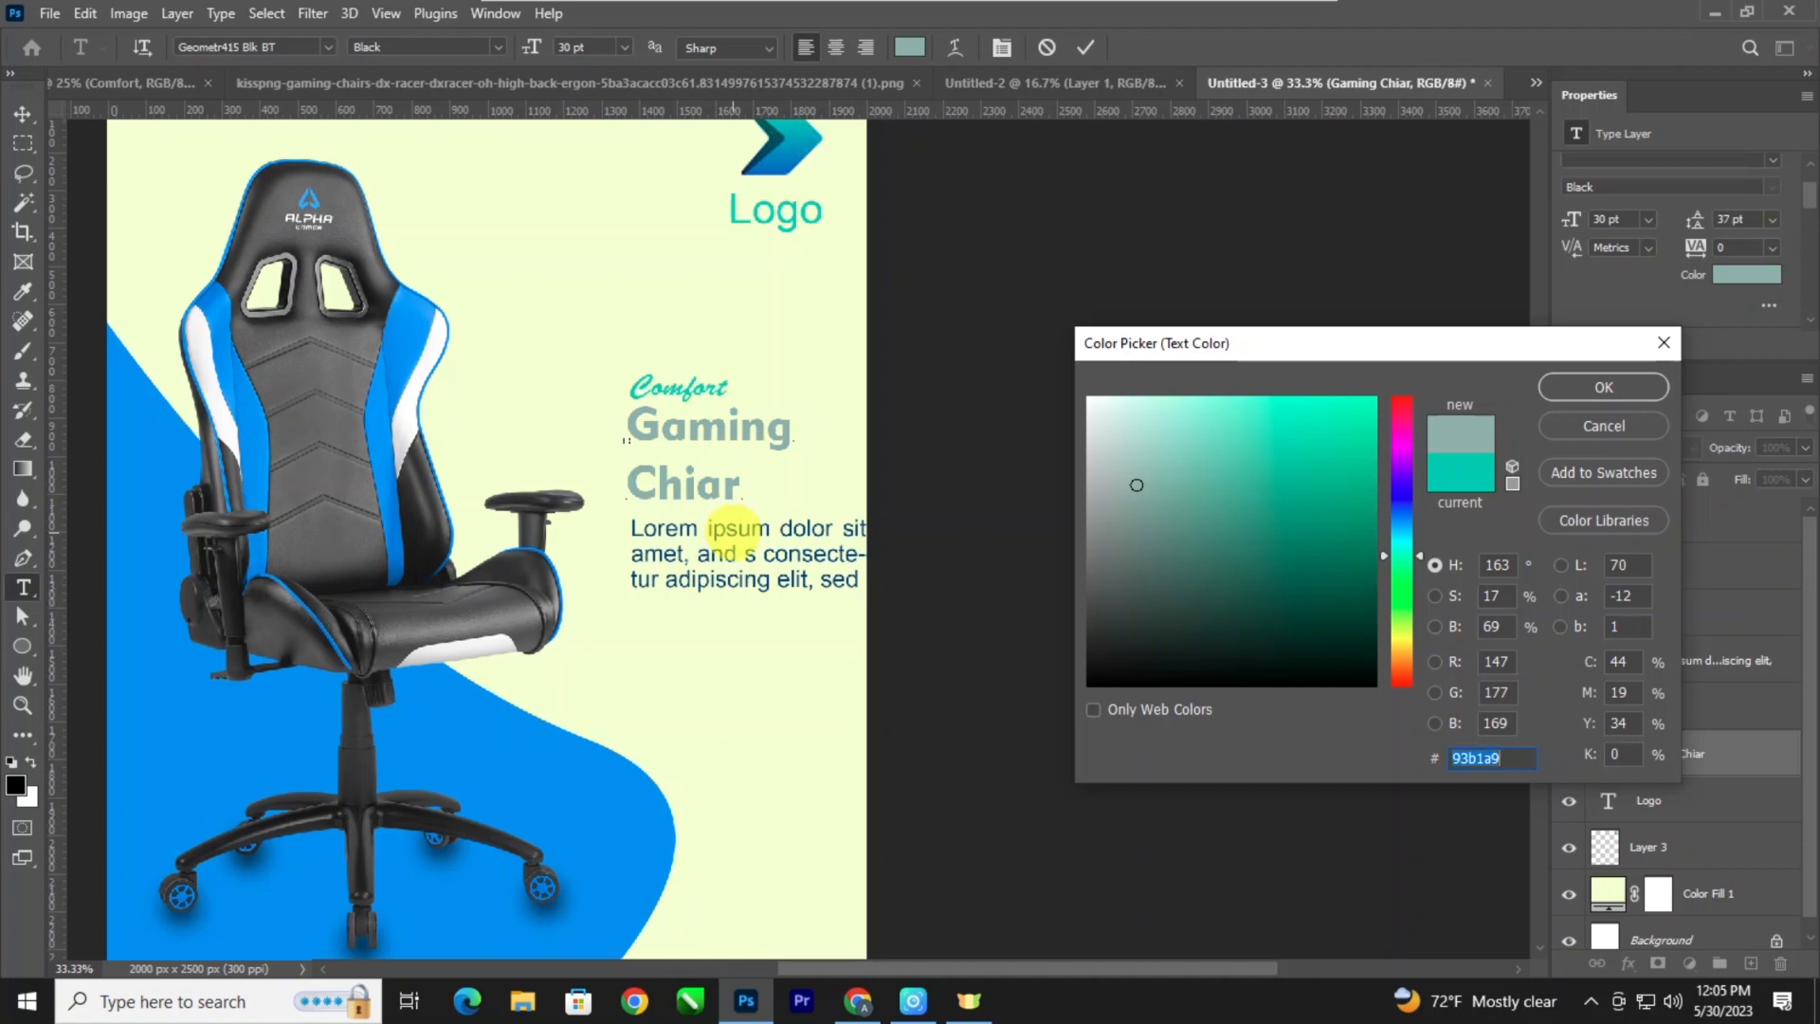
{"action": "left_click", "coordinate": [734, 528]}
{"action": "key", "text": "ctrl+plus"}
{"action": "key", "text": "ctrl+plus"}
{"action": "key", "text": "ctrl+plus"}
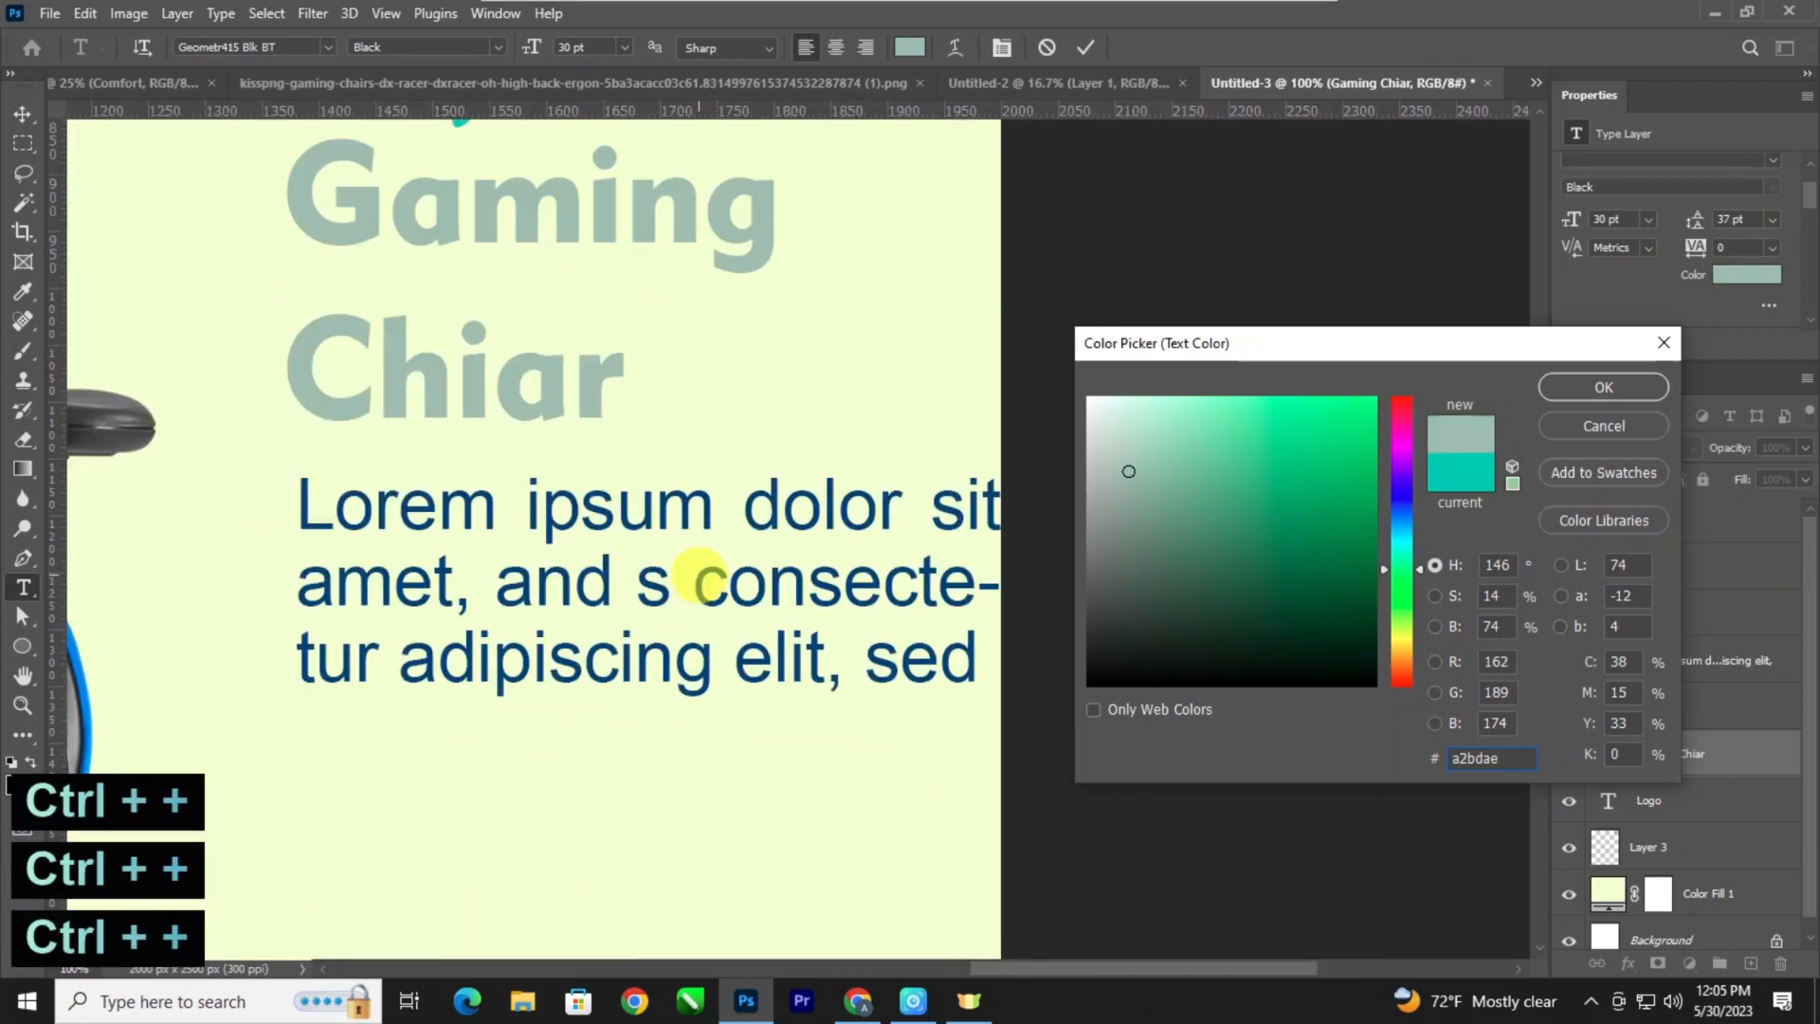
{"action": "left_click", "coordinate": [699, 580]}
{"action": "key", "text": "ctrl+minus"}
{"action": "key", "text": "ctrl+minus"}
{"action": "key", "text": "ctrl+minus"}
{"action": "key", "text": "ctrl+minus"}
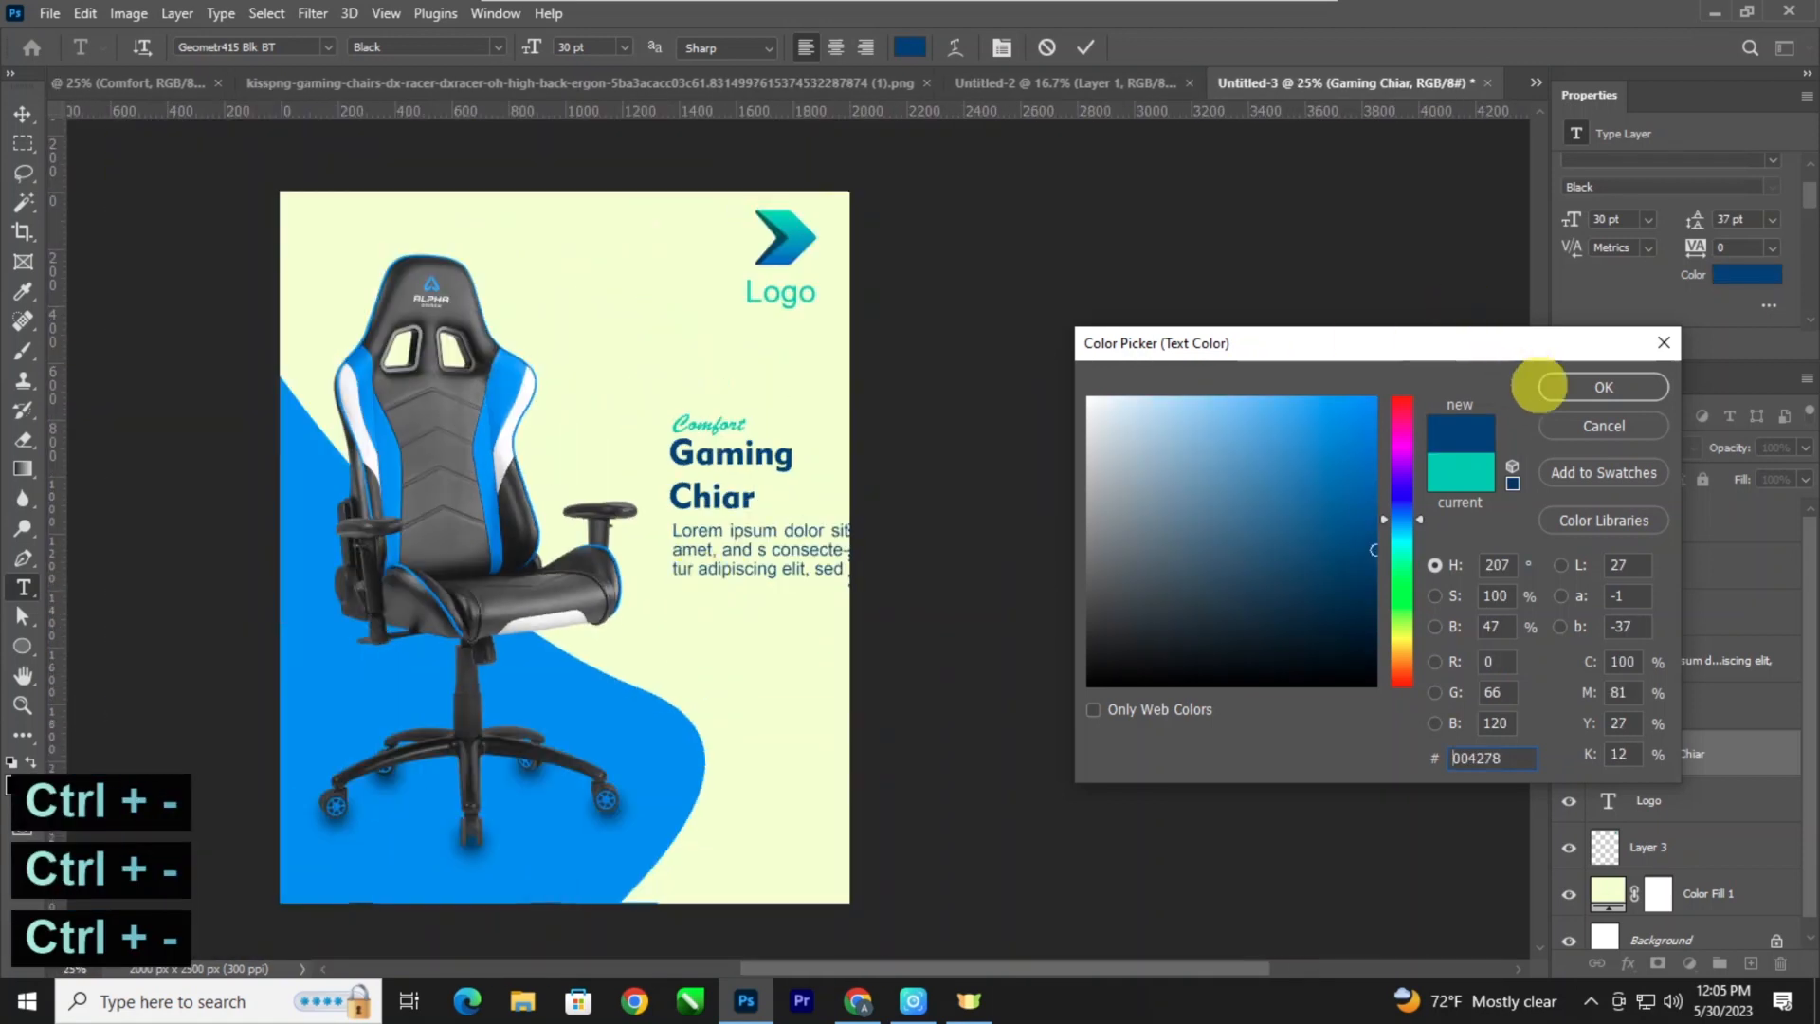
{"action": "left_click", "coordinate": [1541, 387]}
Recolor the "Comfort" text with the dark blue sampled from the "Gaming" heading.
{"action": "key", "text": "ctrl+plus"}
{"action": "key", "text": "t"}
{"action": "left_click", "coordinate": [668, 386]}
{"action": "key", "text": "ctrl+a"}
{"action": "left_click", "coordinate": [909, 46]}
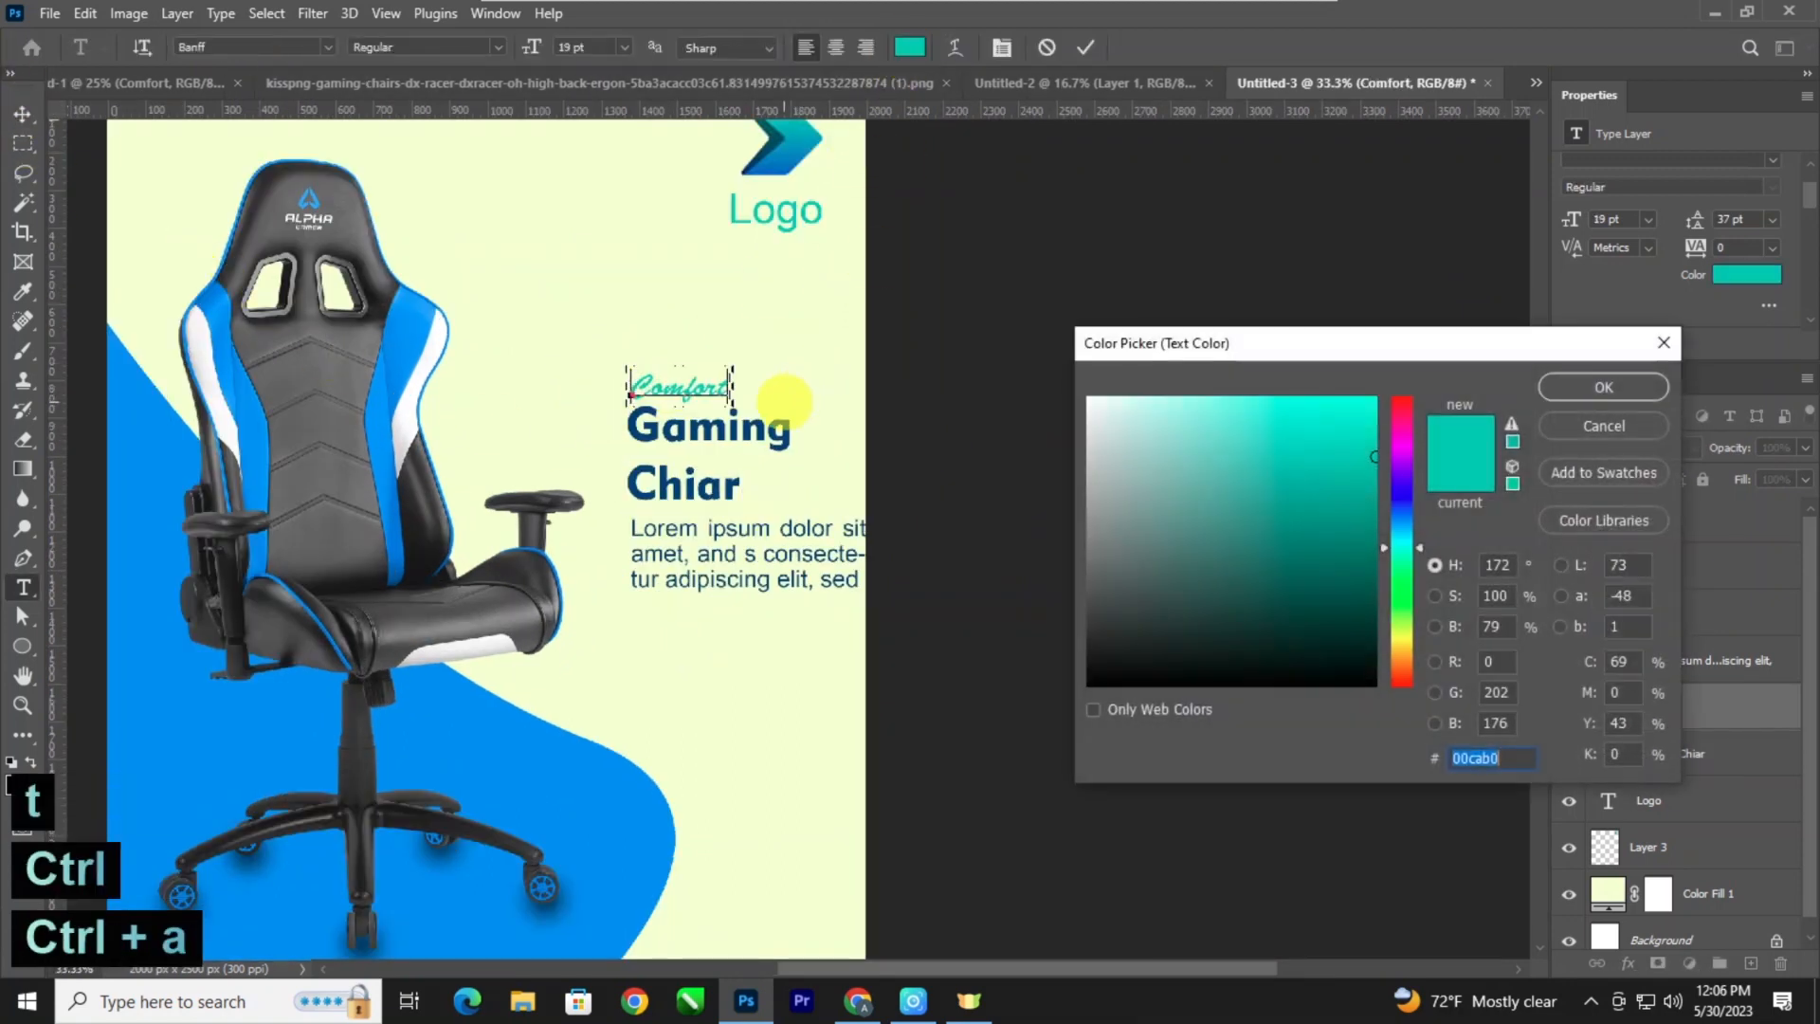
{"action": "left_click", "coordinate": [750, 426]}
{"action": "left_click", "coordinate": [1547, 383]}
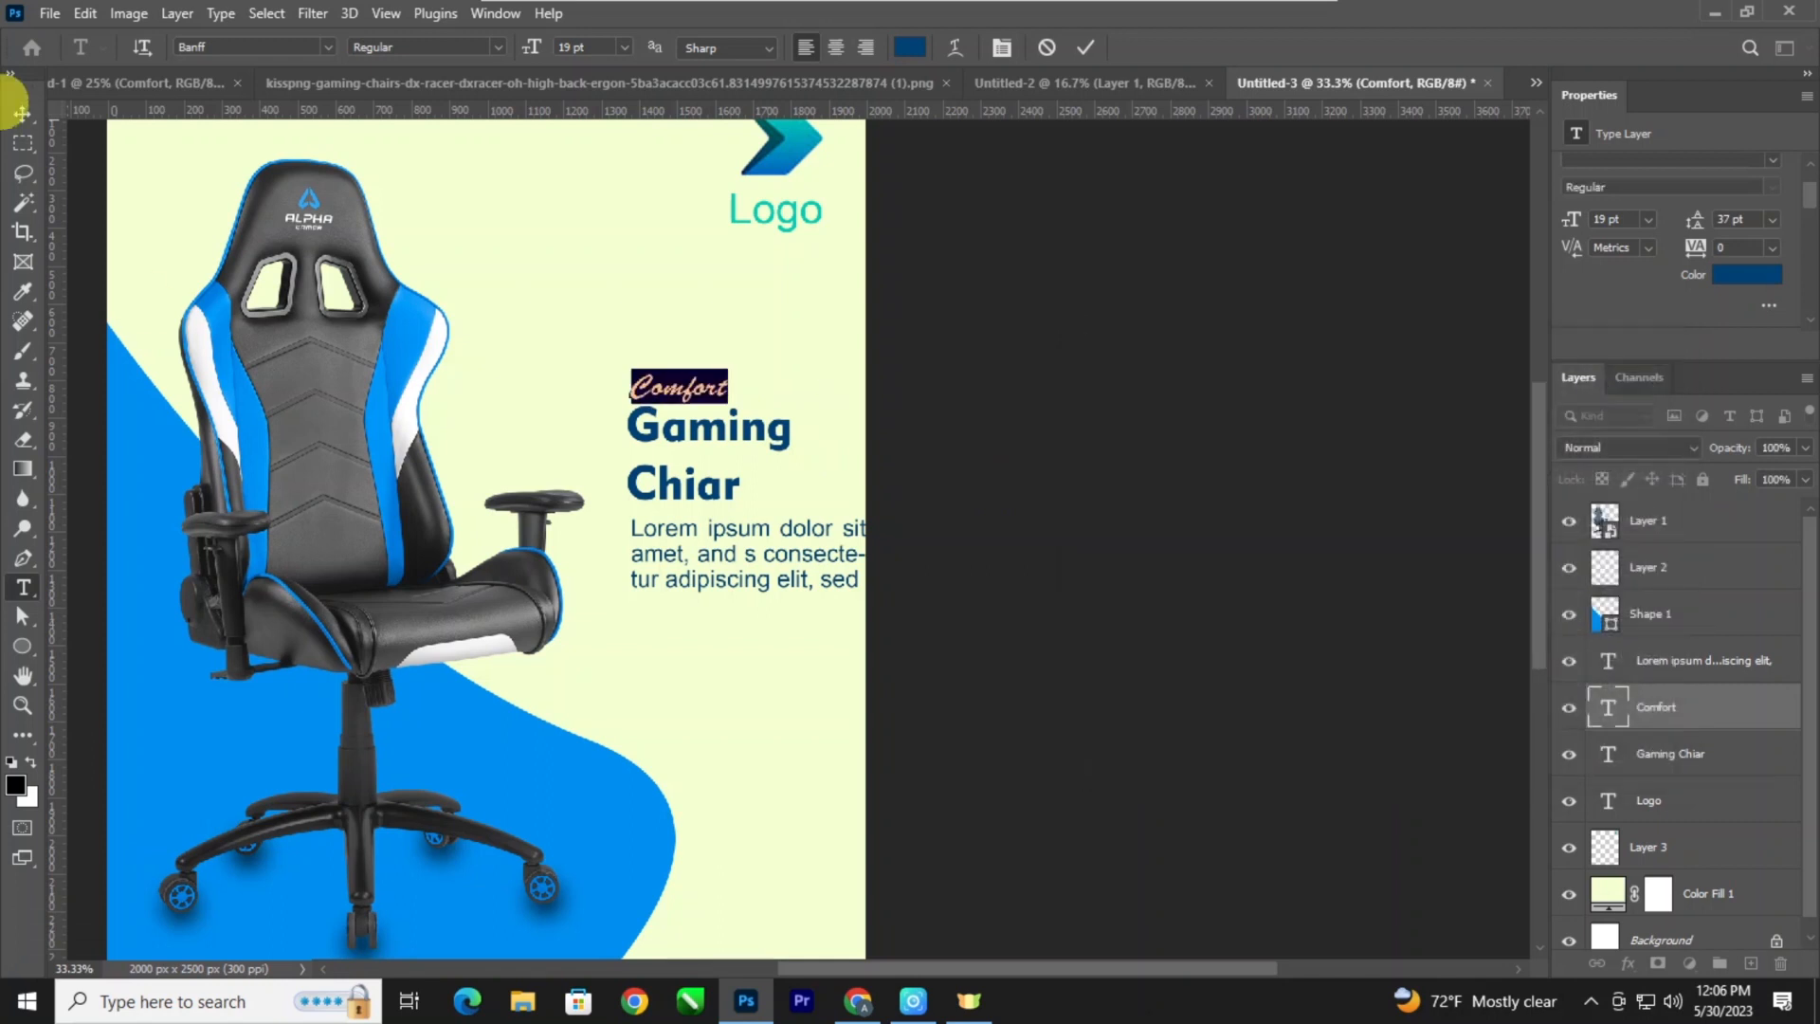
{"action": "left_click", "coordinate": [24, 116]}
Tighten the leading of the "Gaming Chiar" heading to 29 pt.
{"action": "key", "text": "ctrl+minus"}
{"action": "key", "text": "space"}
{"action": "left_click_drag", "start_coordinate": [620, 380], "coordinate": [559, 358]}
{"action": "key", "text": "ctrl+plus"}
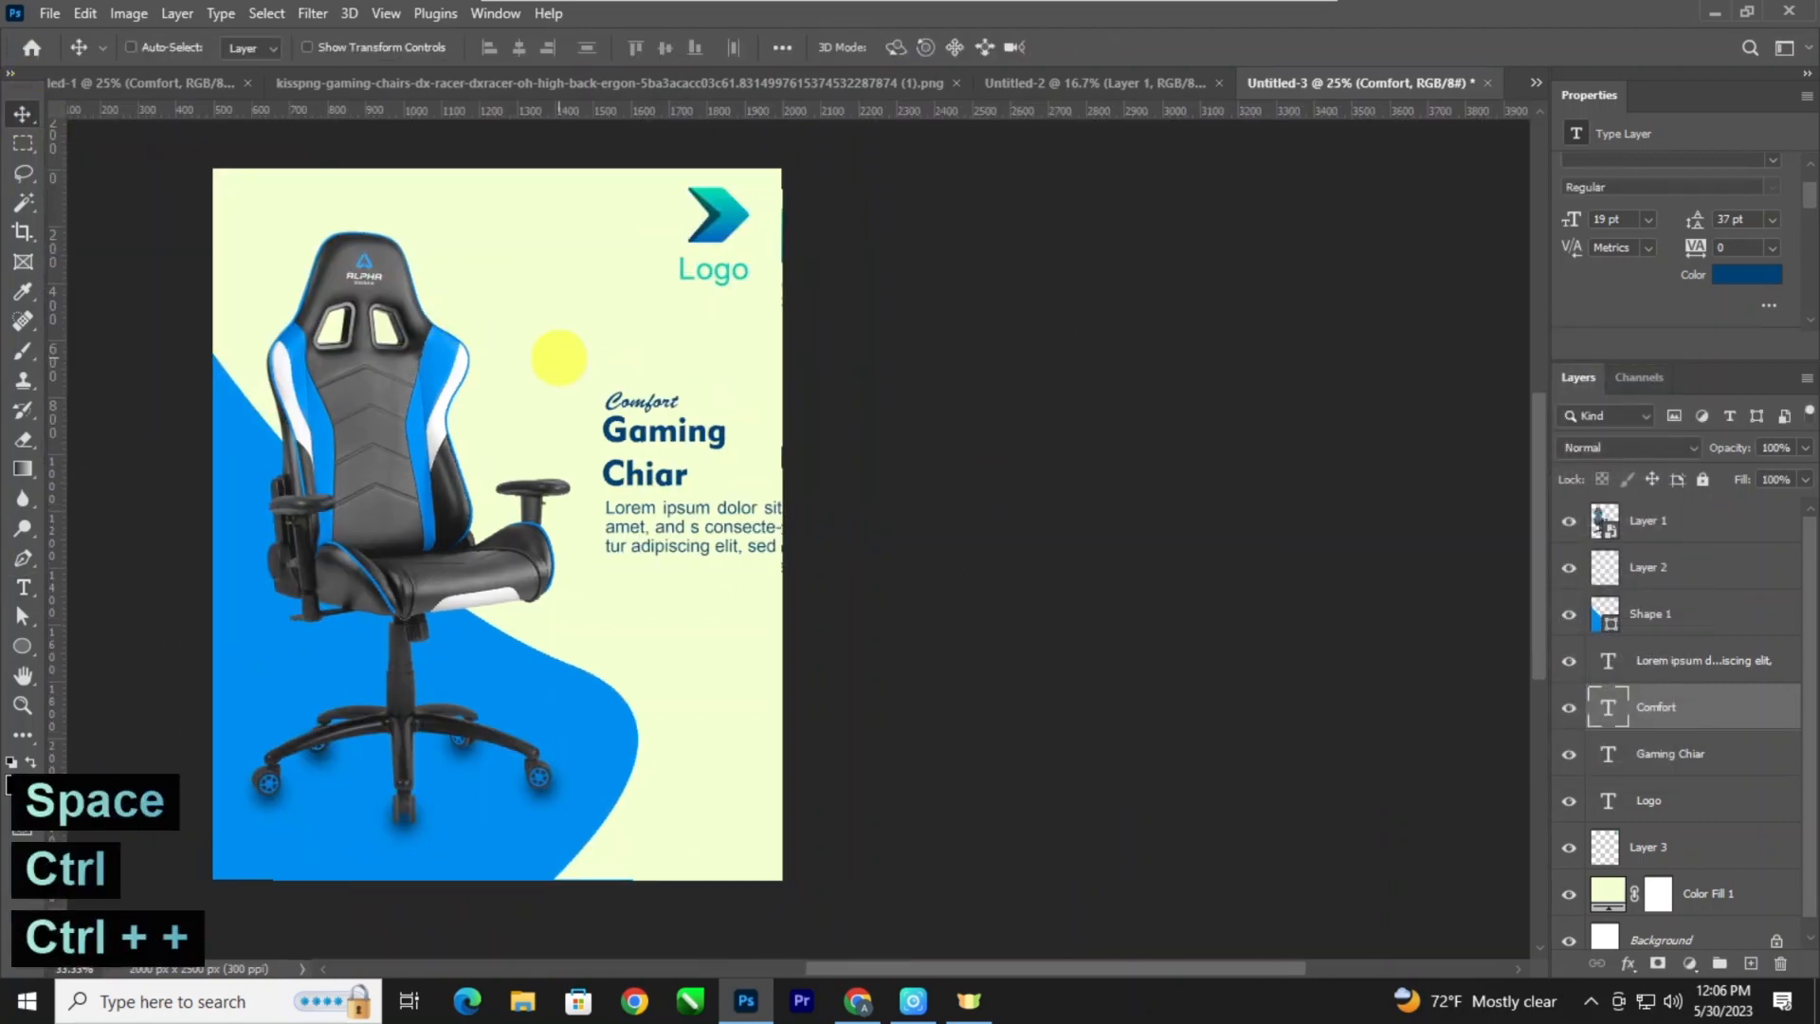
{"action": "key", "text": "ctrl+plus"}
{"action": "left_click", "coordinate": [581, 343]}
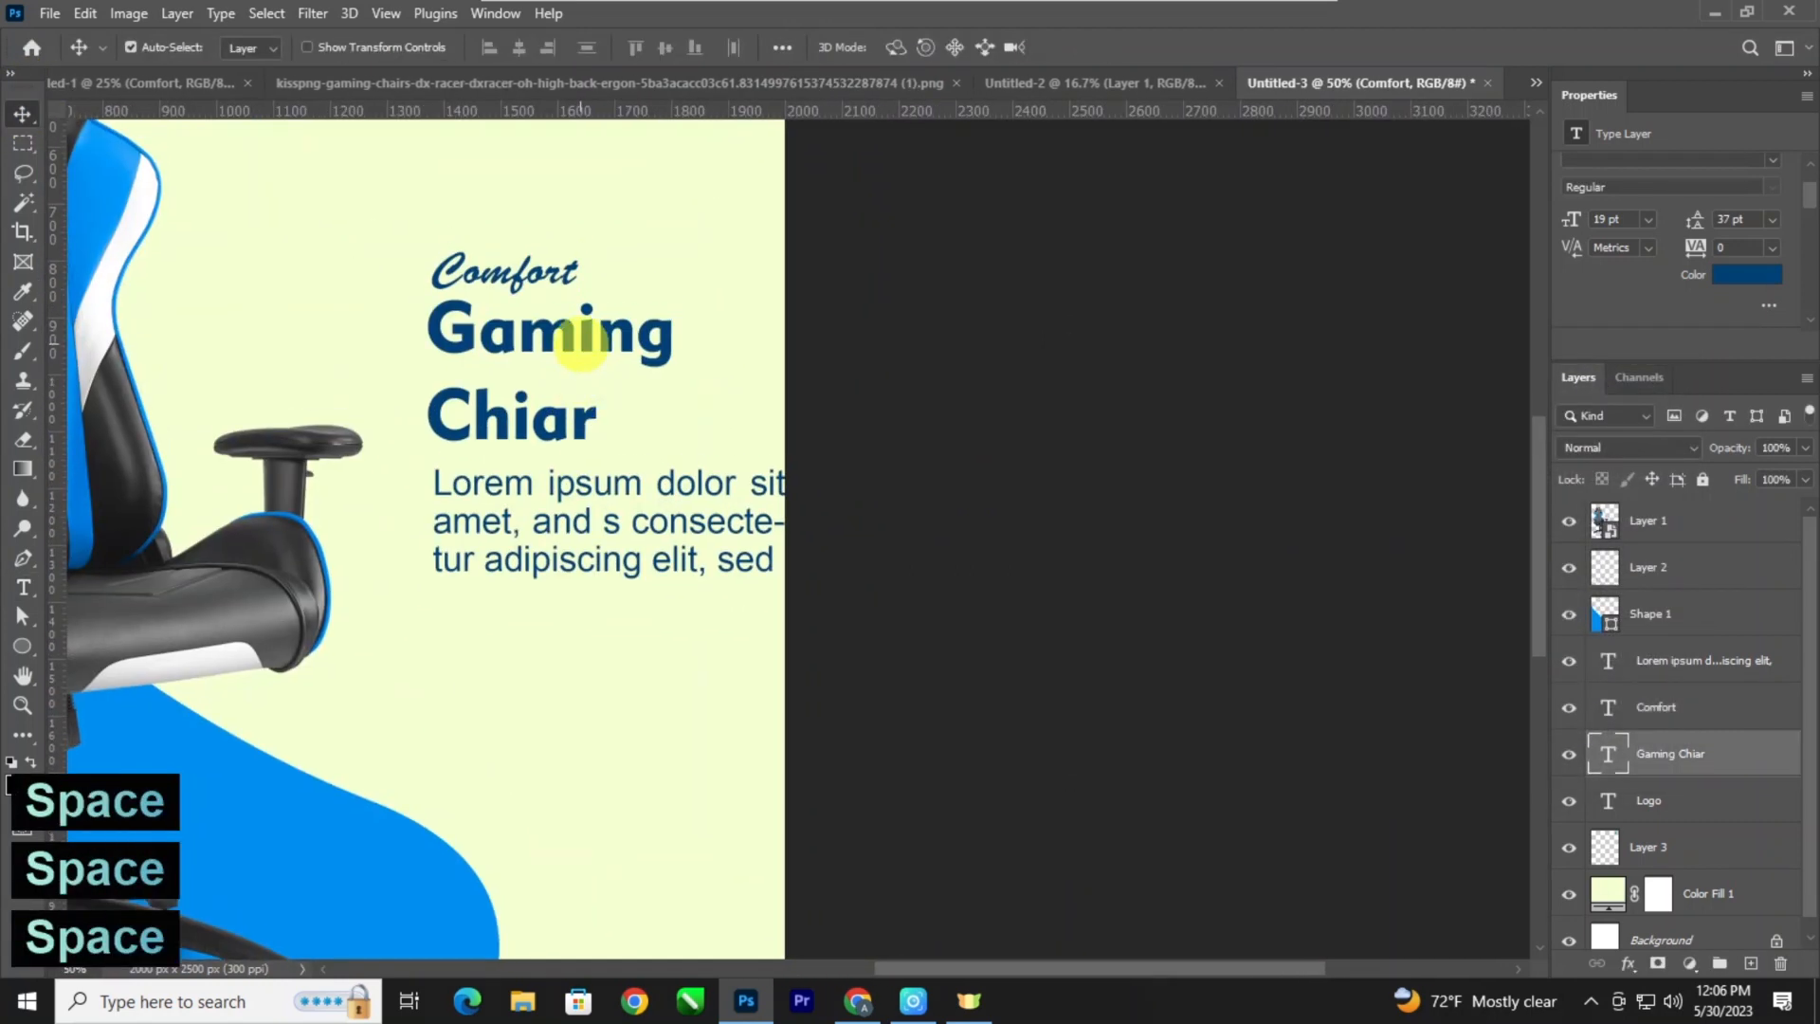
{"action": "key", "text": "ctrl"}
{"action": "key", "text": "ctrl+t"}
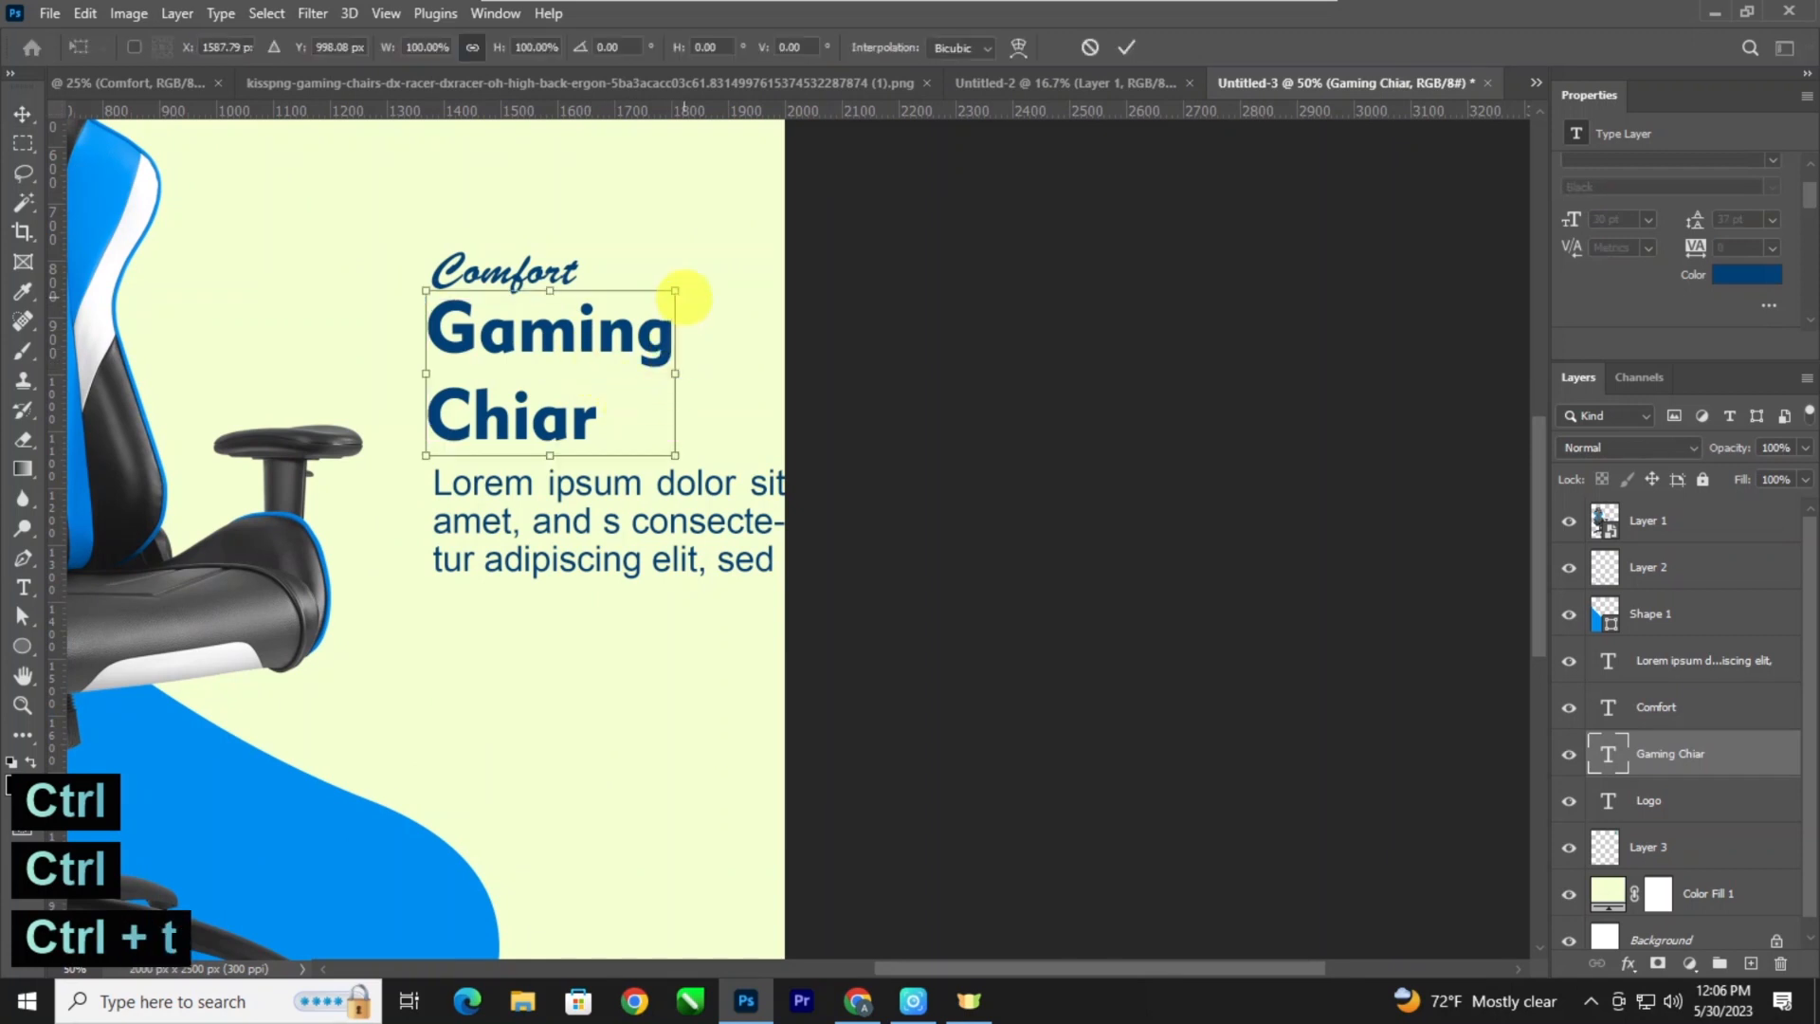
{"action": "key", "text": "Return"}
{"action": "key", "text": "t"}
{"action": "key", "text": "ctrl+a"}
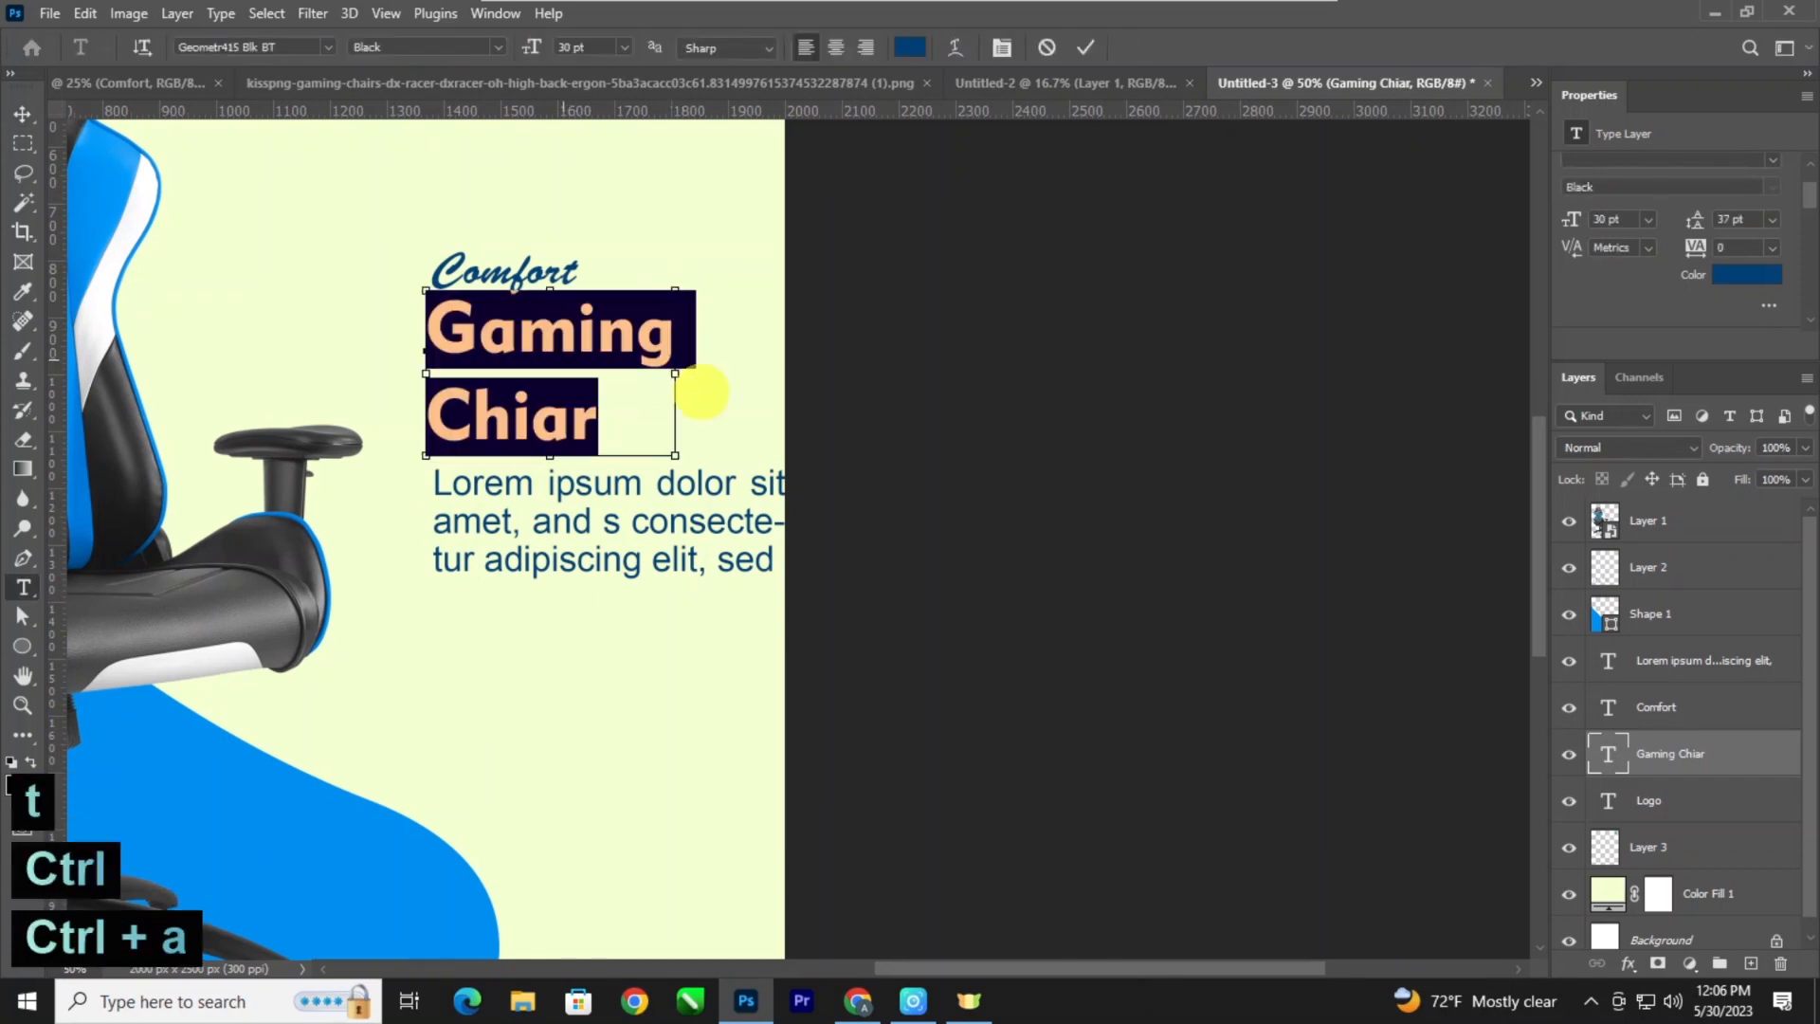
{"action": "left_click_drag", "start_coordinate": [1694, 221], "coordinate": [1691, 223]}
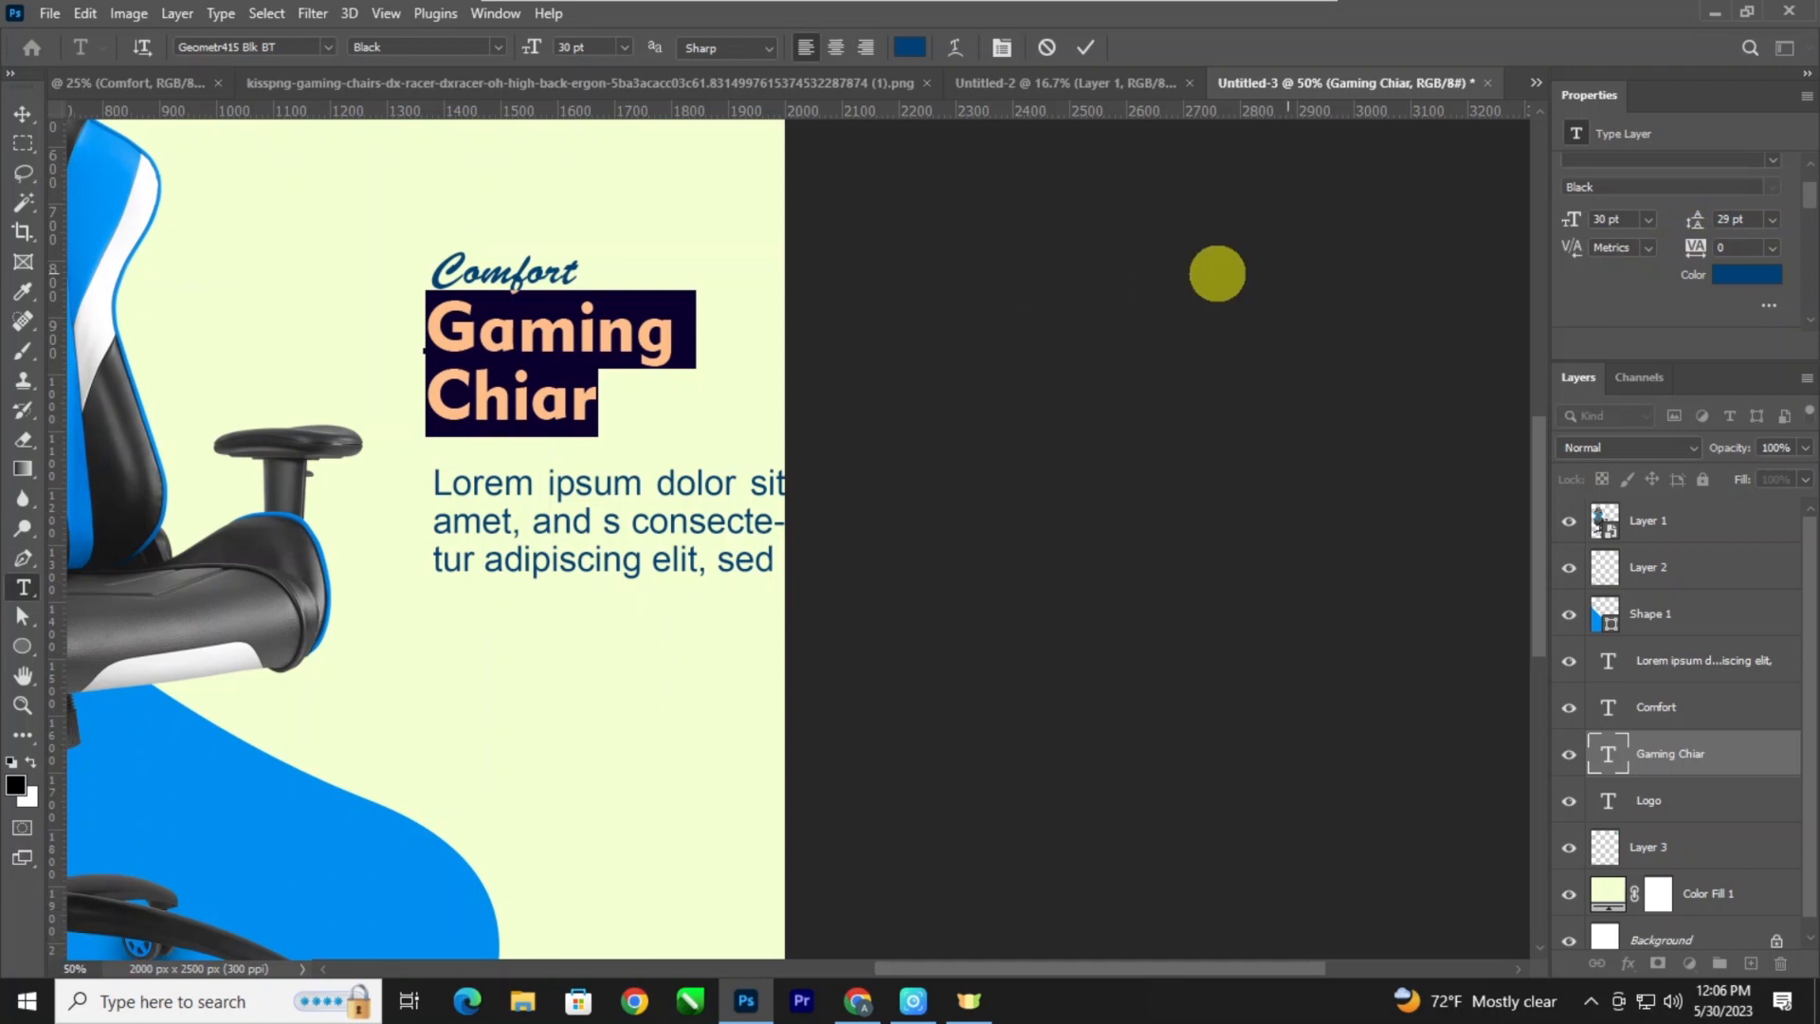
{"action": "left_click", "coordinate": [22, 114]}
Scale the "Gaming Chiar" heading up to about 127%, filling the space above the description paragraph.
{"action": "key", "text": "ctrl+t"}
{"action": "left_click_drag", "start_coordinate": [675, 436], "coordinate": [737, 447]}
{"action": "key", "text": "Return"}
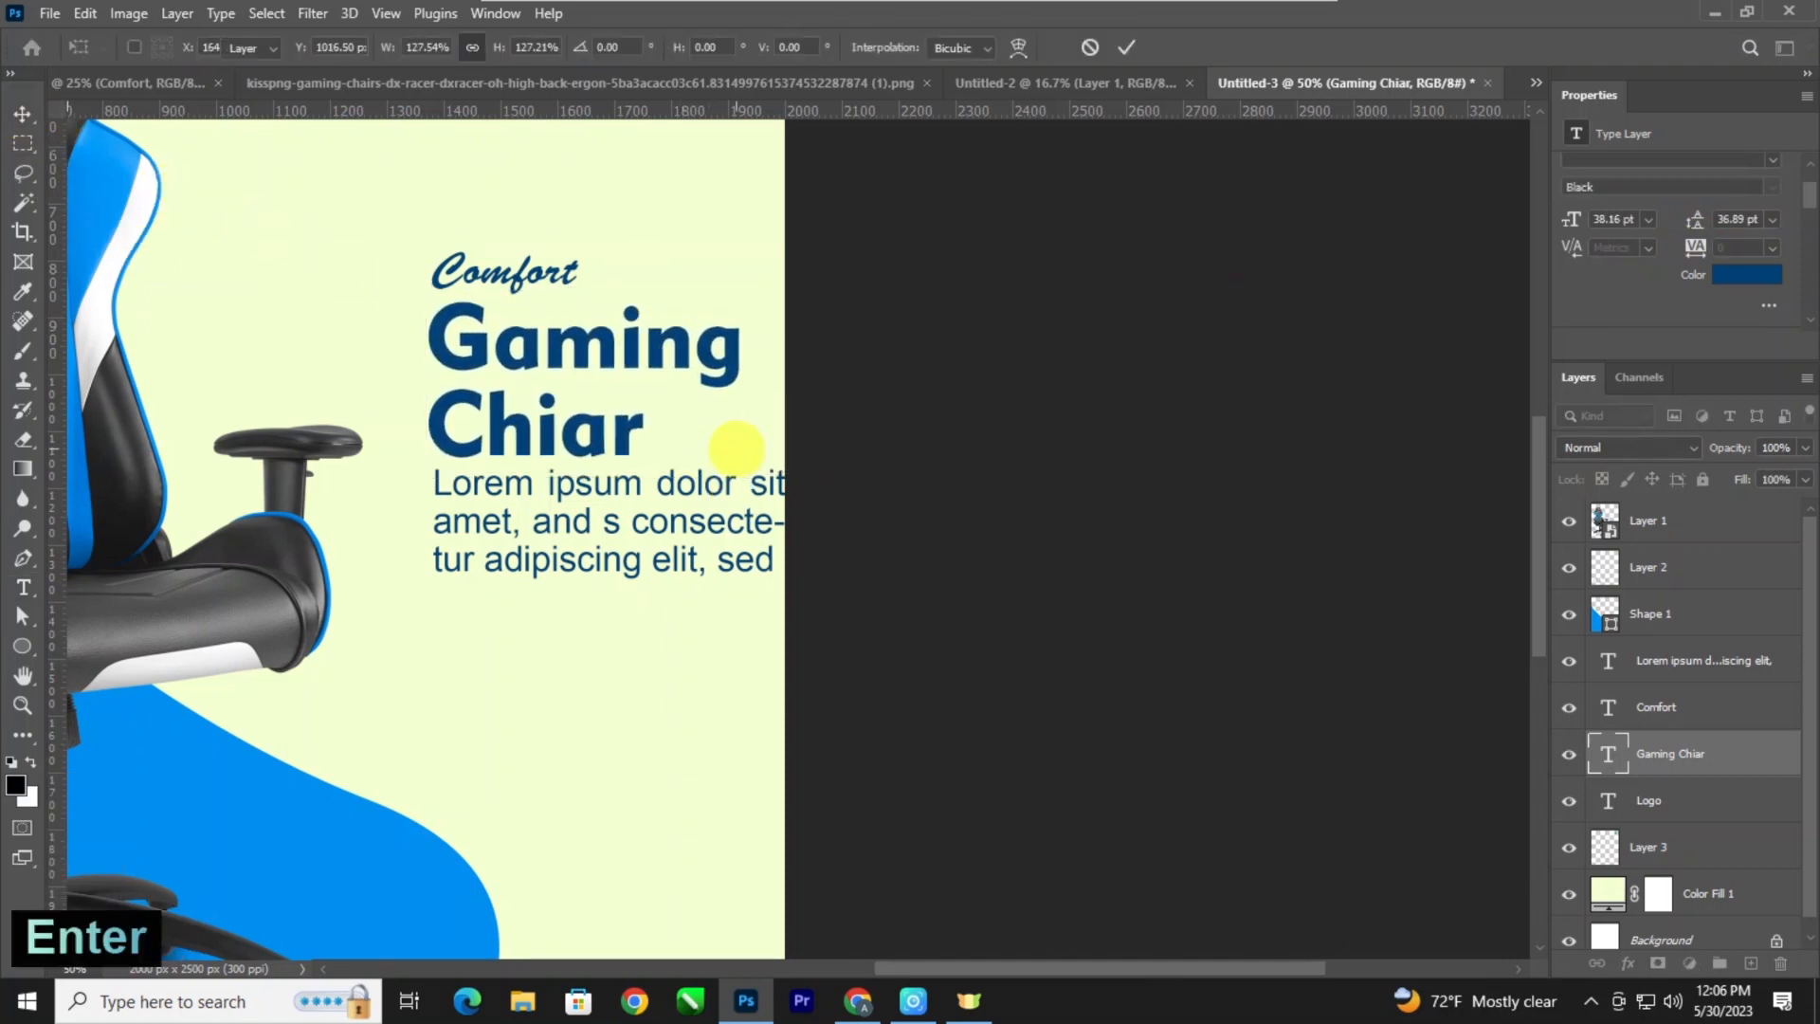
Nudge "Comfort" slightly right and down so it sits closer to the enlarged heading.
{"action": "left_click", "coordinate": [511, 274]}
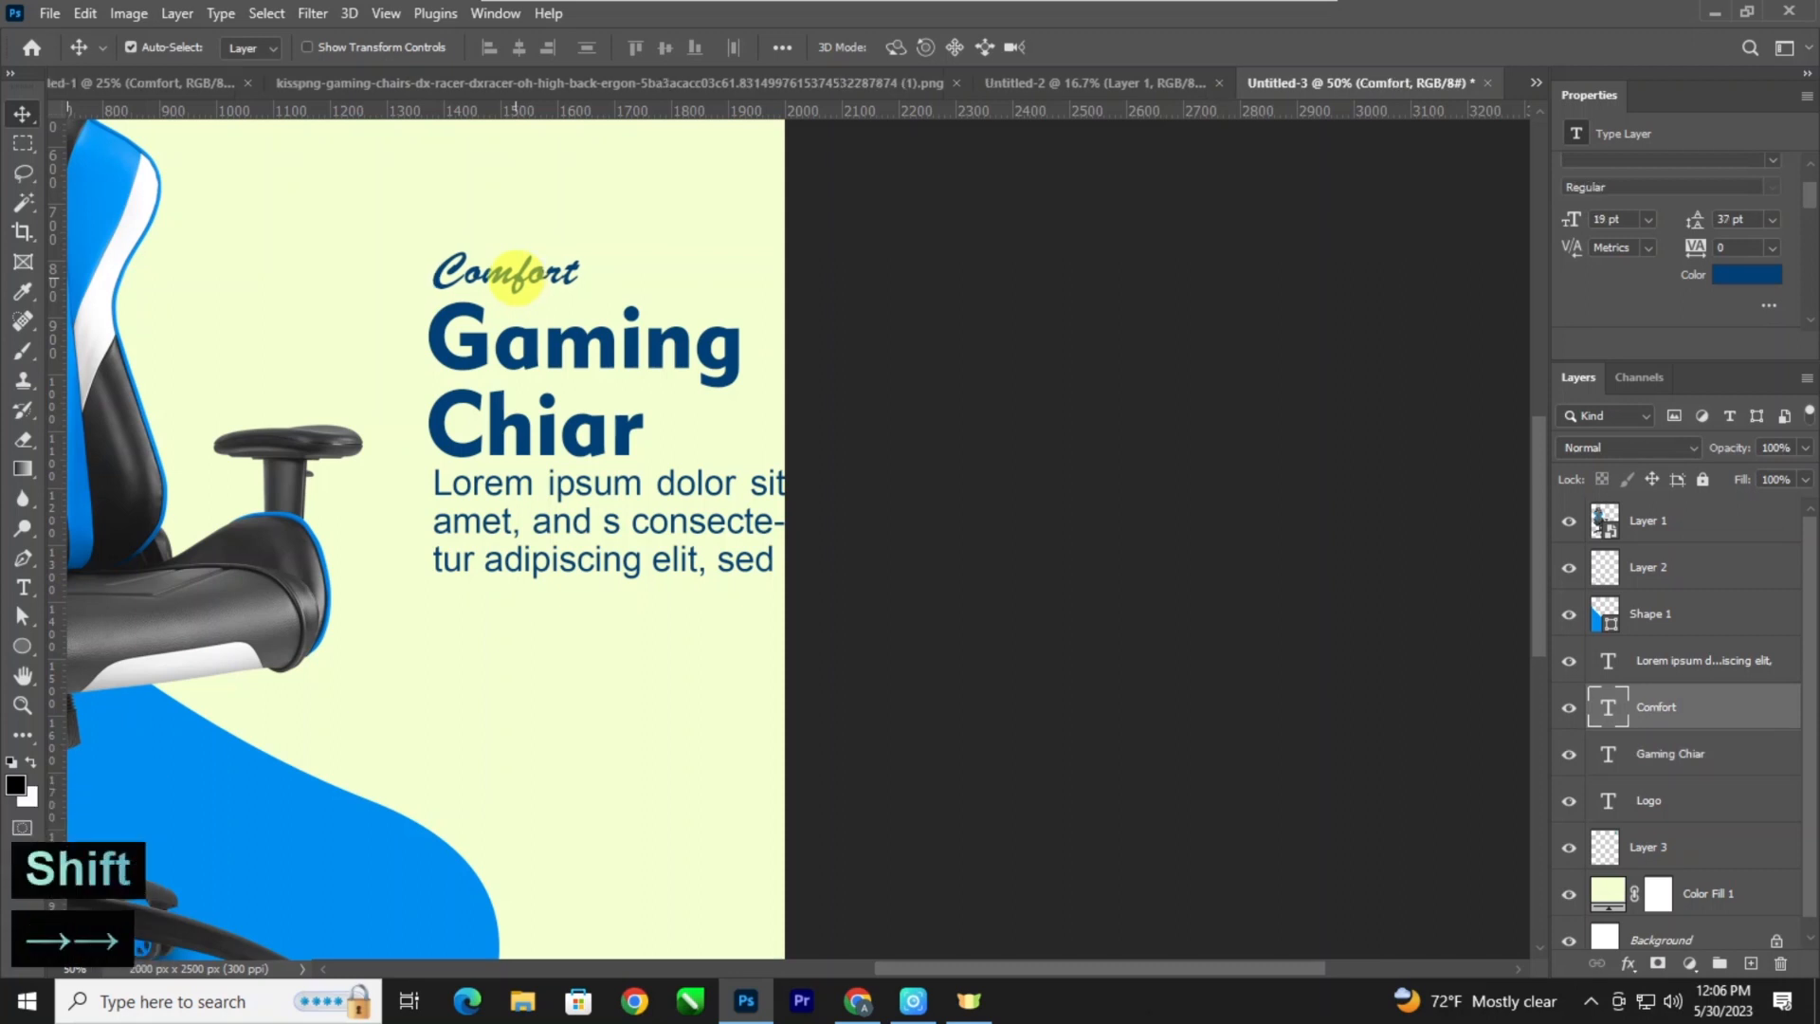
{"action": "key", "text": "shift+Right"}
{"action": "key", "text": "shift+Down"}
{"action": "key", "text": "shift+Down"}
{"action": "key", "text": "shift+Up"}
Check the available fonts for the "Comfort" text and keep Banff.
{"action": "key", "text": "t"}
{"action": "left_click", "coordinate": [521, 276]}
{"action": "key", "text": "ctrl+a"}
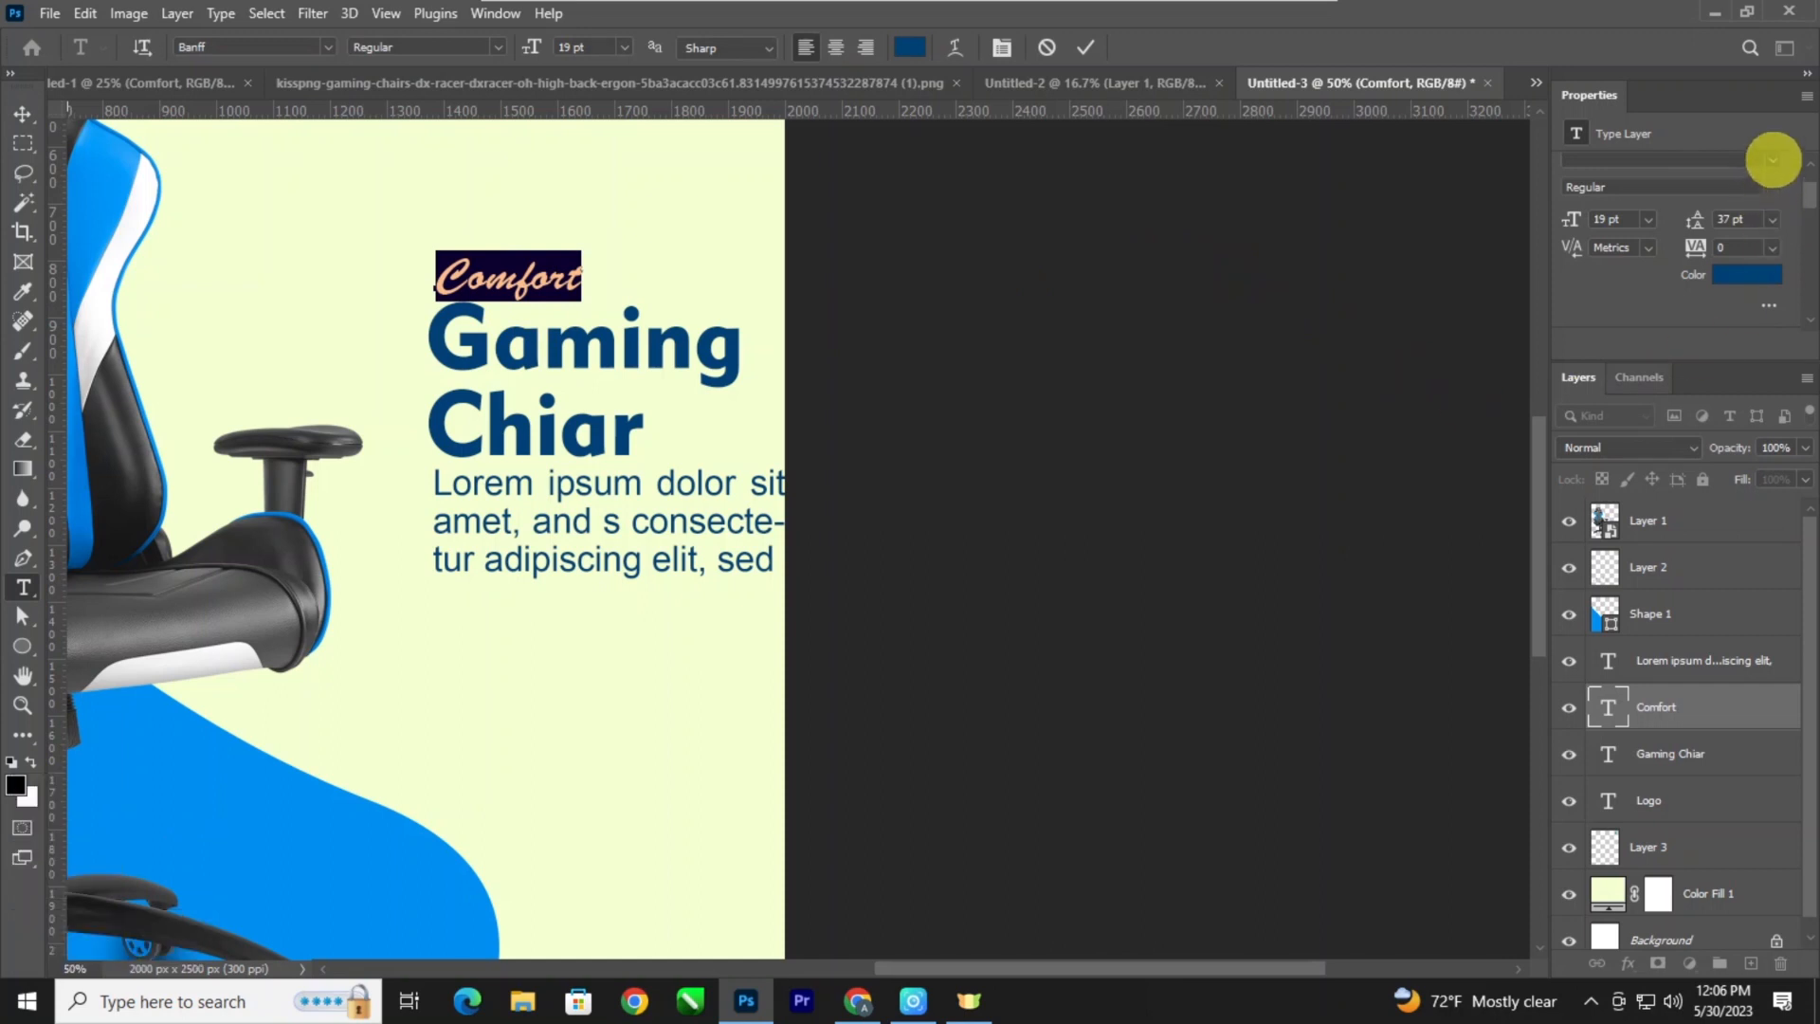
{"action": "left_click", "coordinate": [1771, 154]}
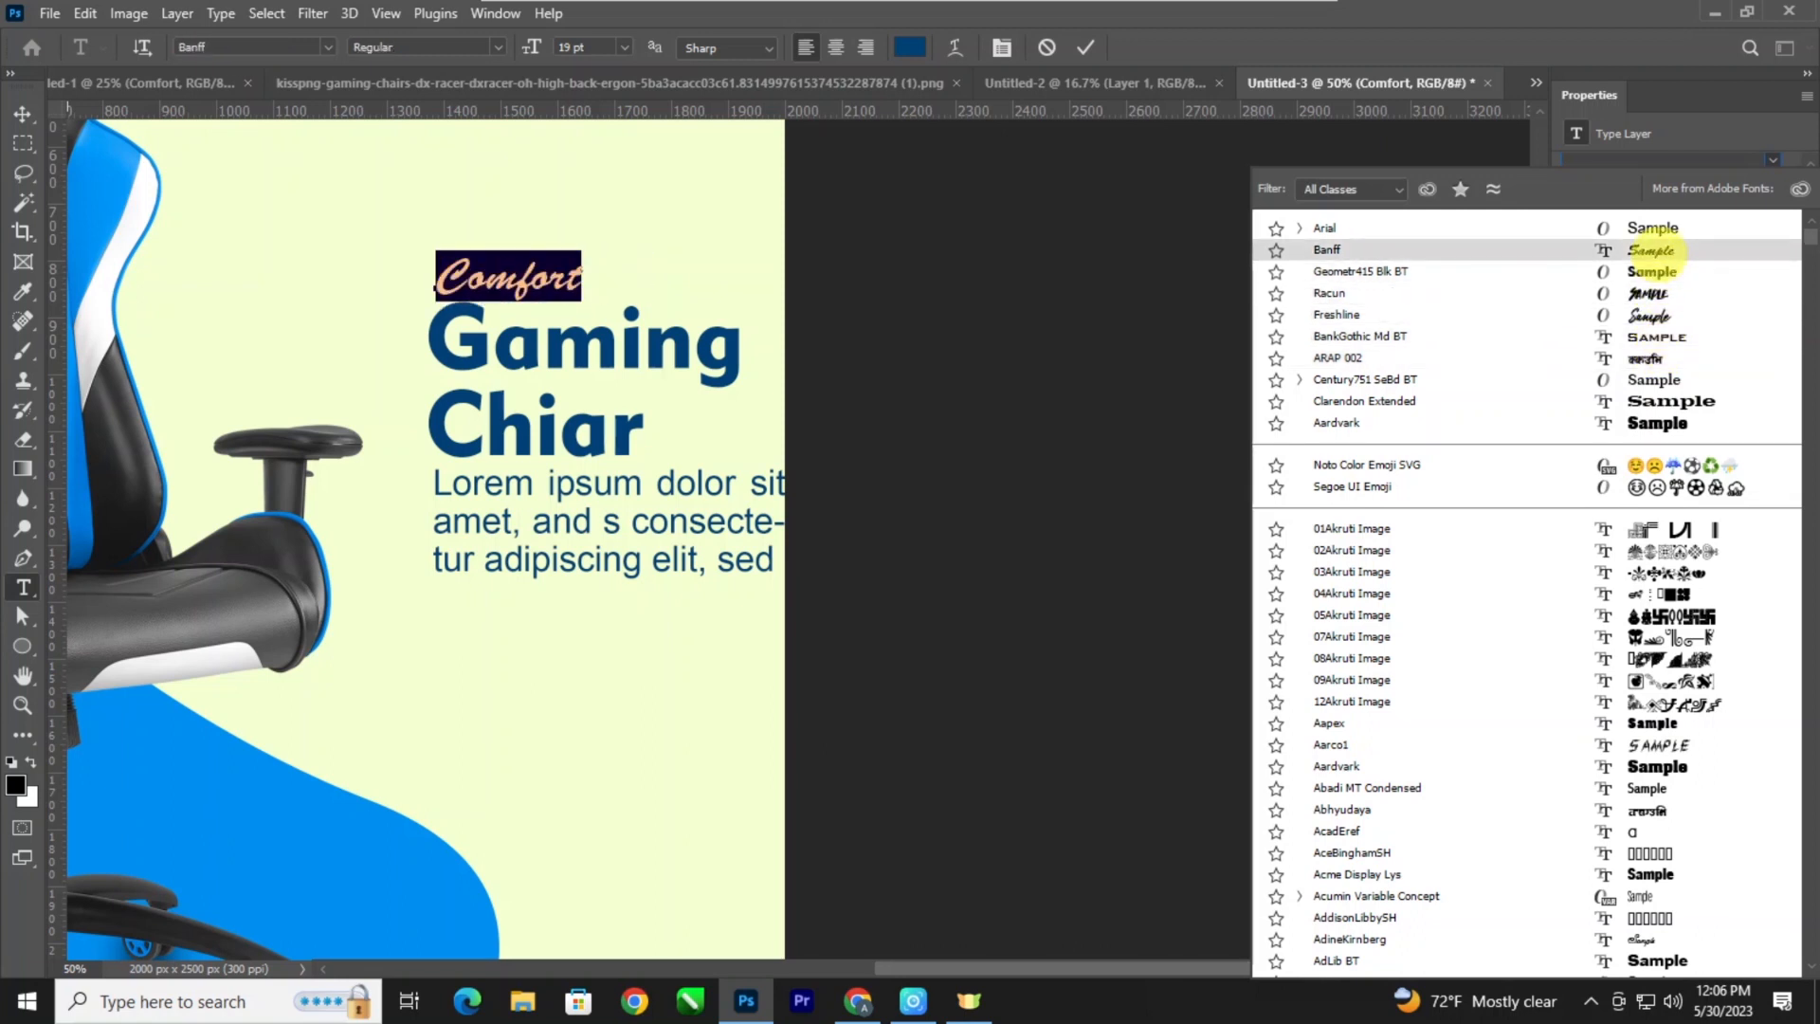
{"action": "left_click", "coordinate": [1651, 250]}
{"action": "left_click", "coordinate": [22, 113]}
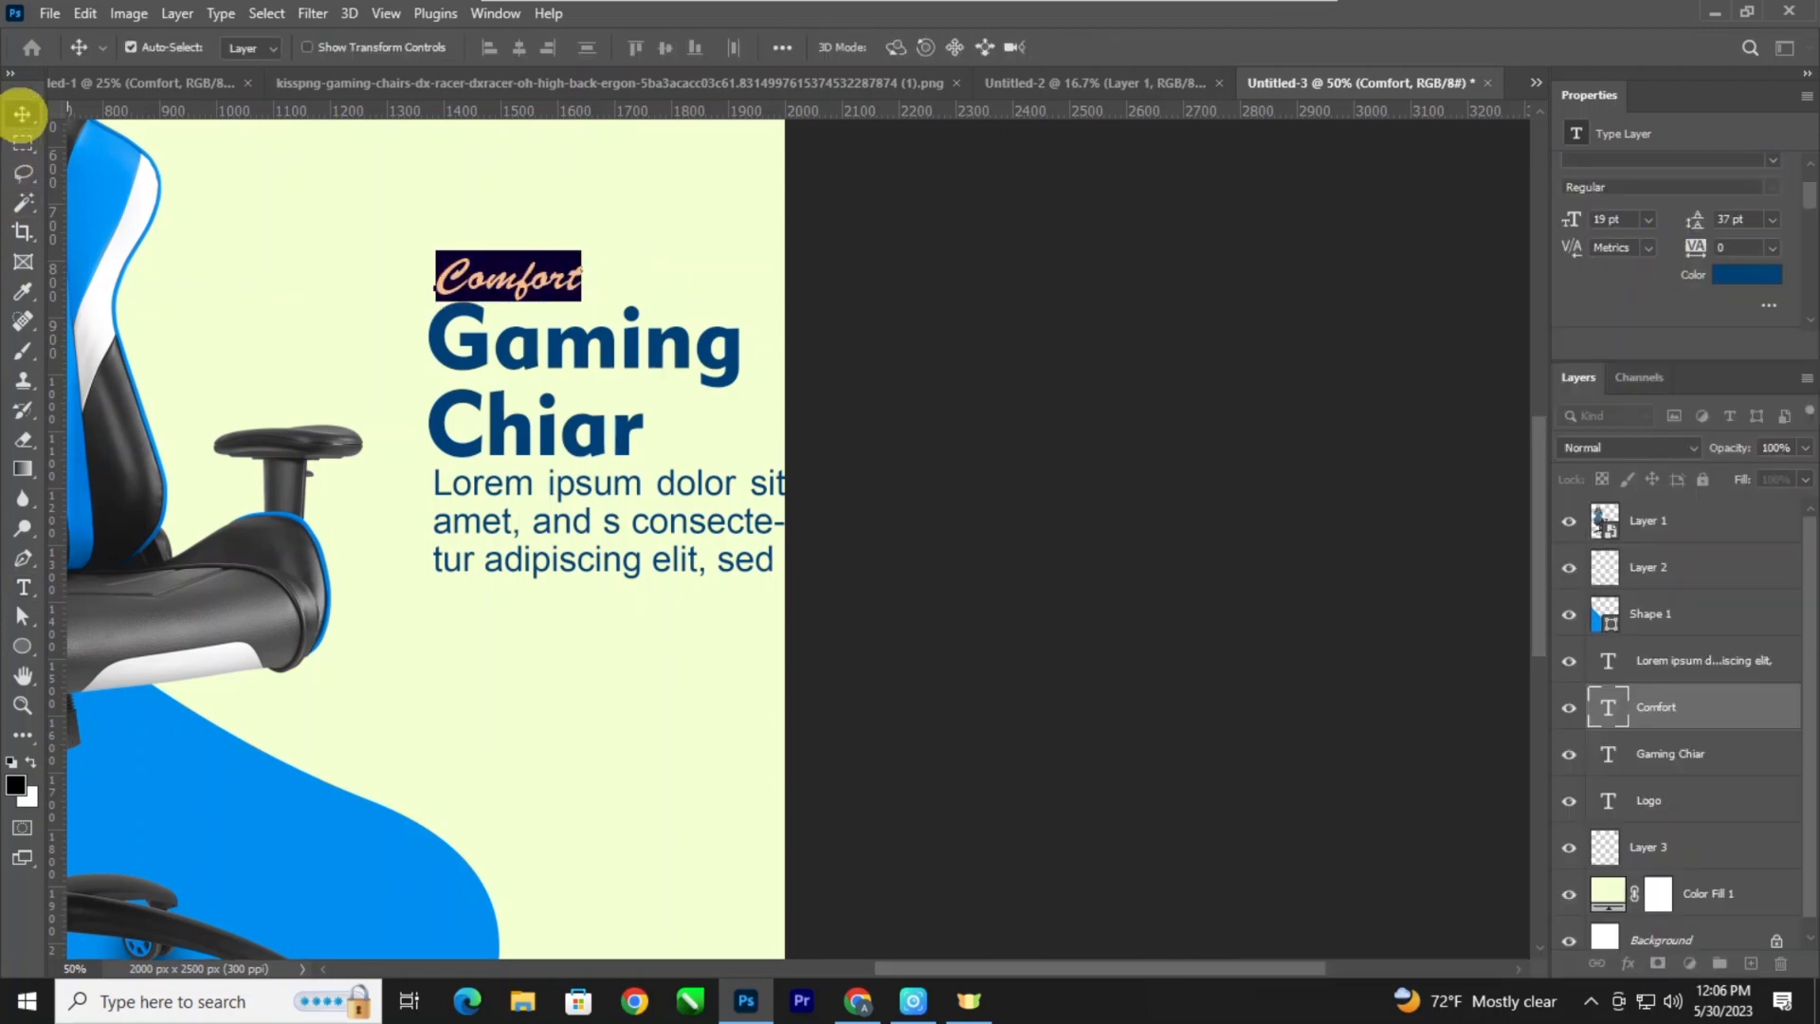
Review the whole poster layout, checking how the heading and description fit beside the chair.
{"action": "key", "text": "ctrl+minus"}
{"action": "key", "text": "ctrl+minus"}
{"action": "key", "text": "ctrl+minus"}
{"action": "key", "text": "ctrl+minus"}
{"action": "key", "text": "ctrl+plus"}
{"action": "key", "text": "ctrl+plus"}
{"action": "key", "text": "ctrl+minus"}
{"action": "key", "text": "ctrl+minus"}
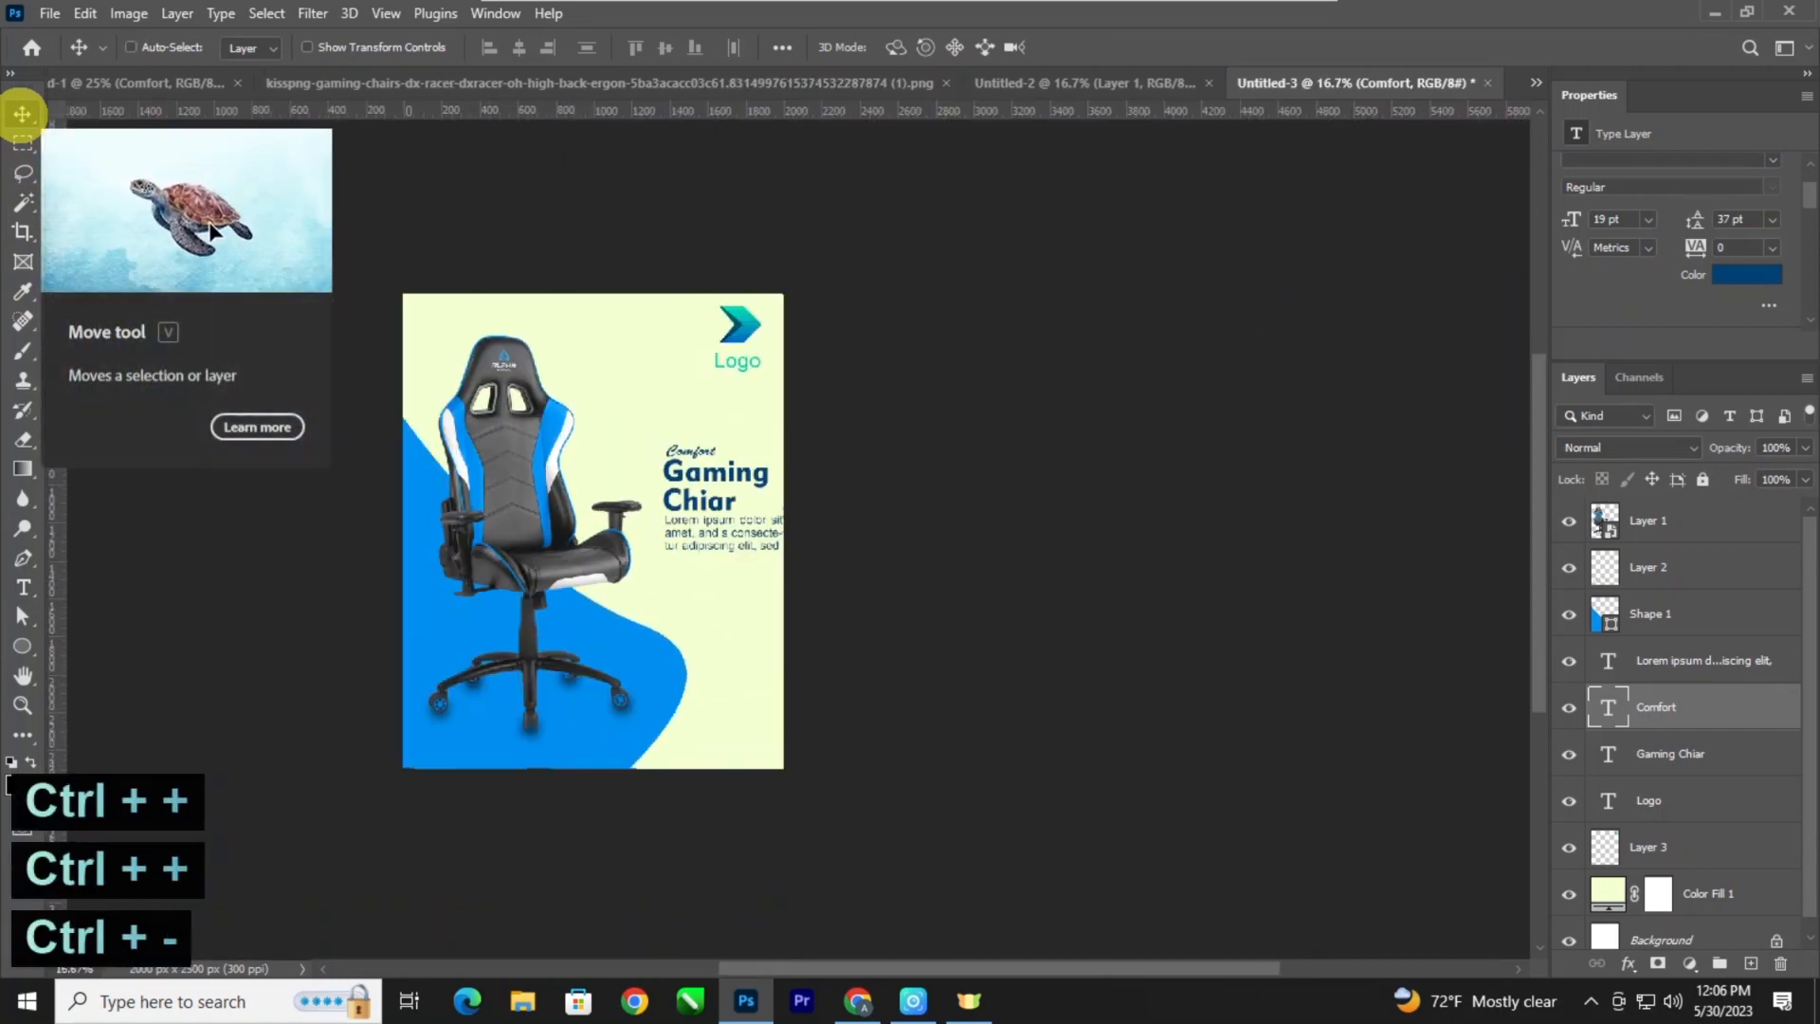
{"action": "key", "text": "ctrl+plus"}
{"action": "key", "text": "ctrl+plus"}
{"action": "key", "text": "space"}
{"action": "left_click_drag", "start_coordinate": [578, 413], "coordinate": [554, 432]}
{"action": "key", "text": "space"}
Move "Comfort", the heading and the paragraph together up below the logo, inside the poster's edge, and scale them to about 106%.
{"action": "left_click_drag", "start_coordinate": [812, 617], "coordinate": [579, 382]}
{"action": "key", "text": "ctrl+z"}
{"action": "left_click", "coordinate": [557, 720], "text": "shift"}
{"action": "left_click_drag", "start_coordinate": [651, 494], "coordinate": [618, 409]}
{"action": "key", "text": "ctrl+t"}
{"action": "left_click_drag", "start_coordinate": [734, 489], "coordinate": [747, 501]}
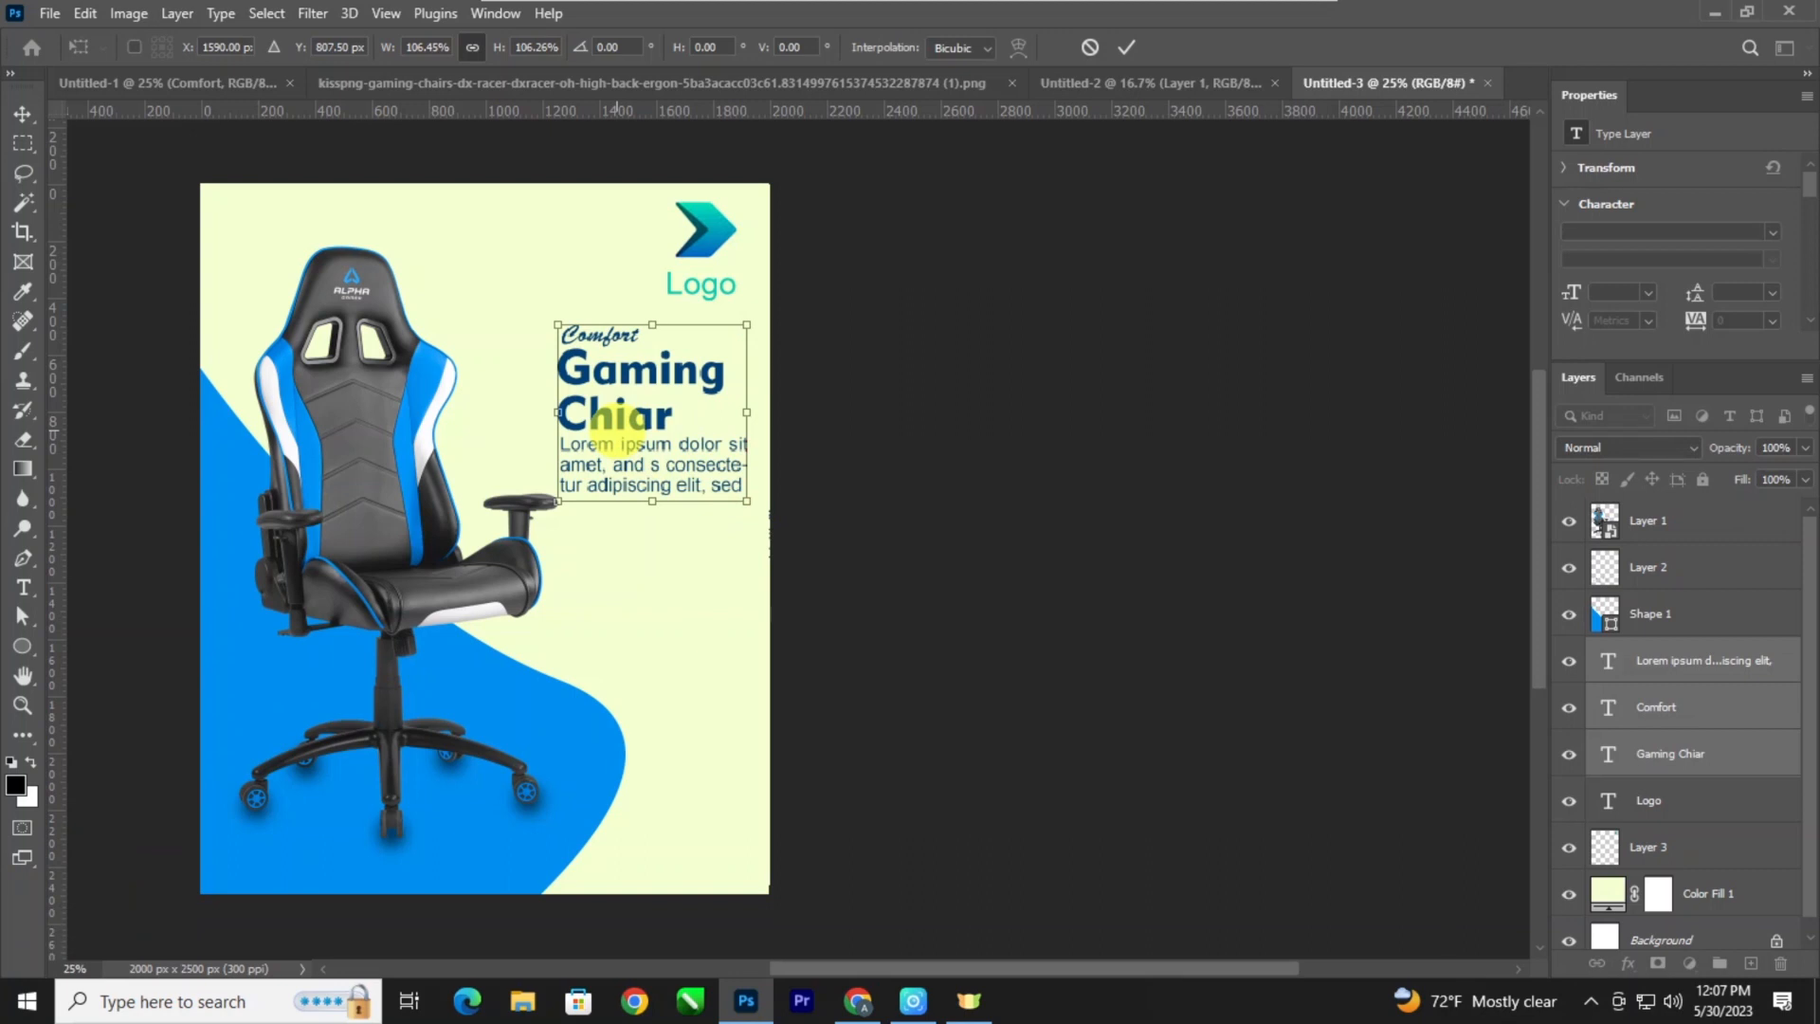
{"action": "key", "text": "Return"}
Move the chair and its wheel shadows together toward the poster's left edge.
{"action": "left_click", "coordinate": [426, 528]}
{"action": "left_click", "coordinate": [1680, 569], "text": "shift"}
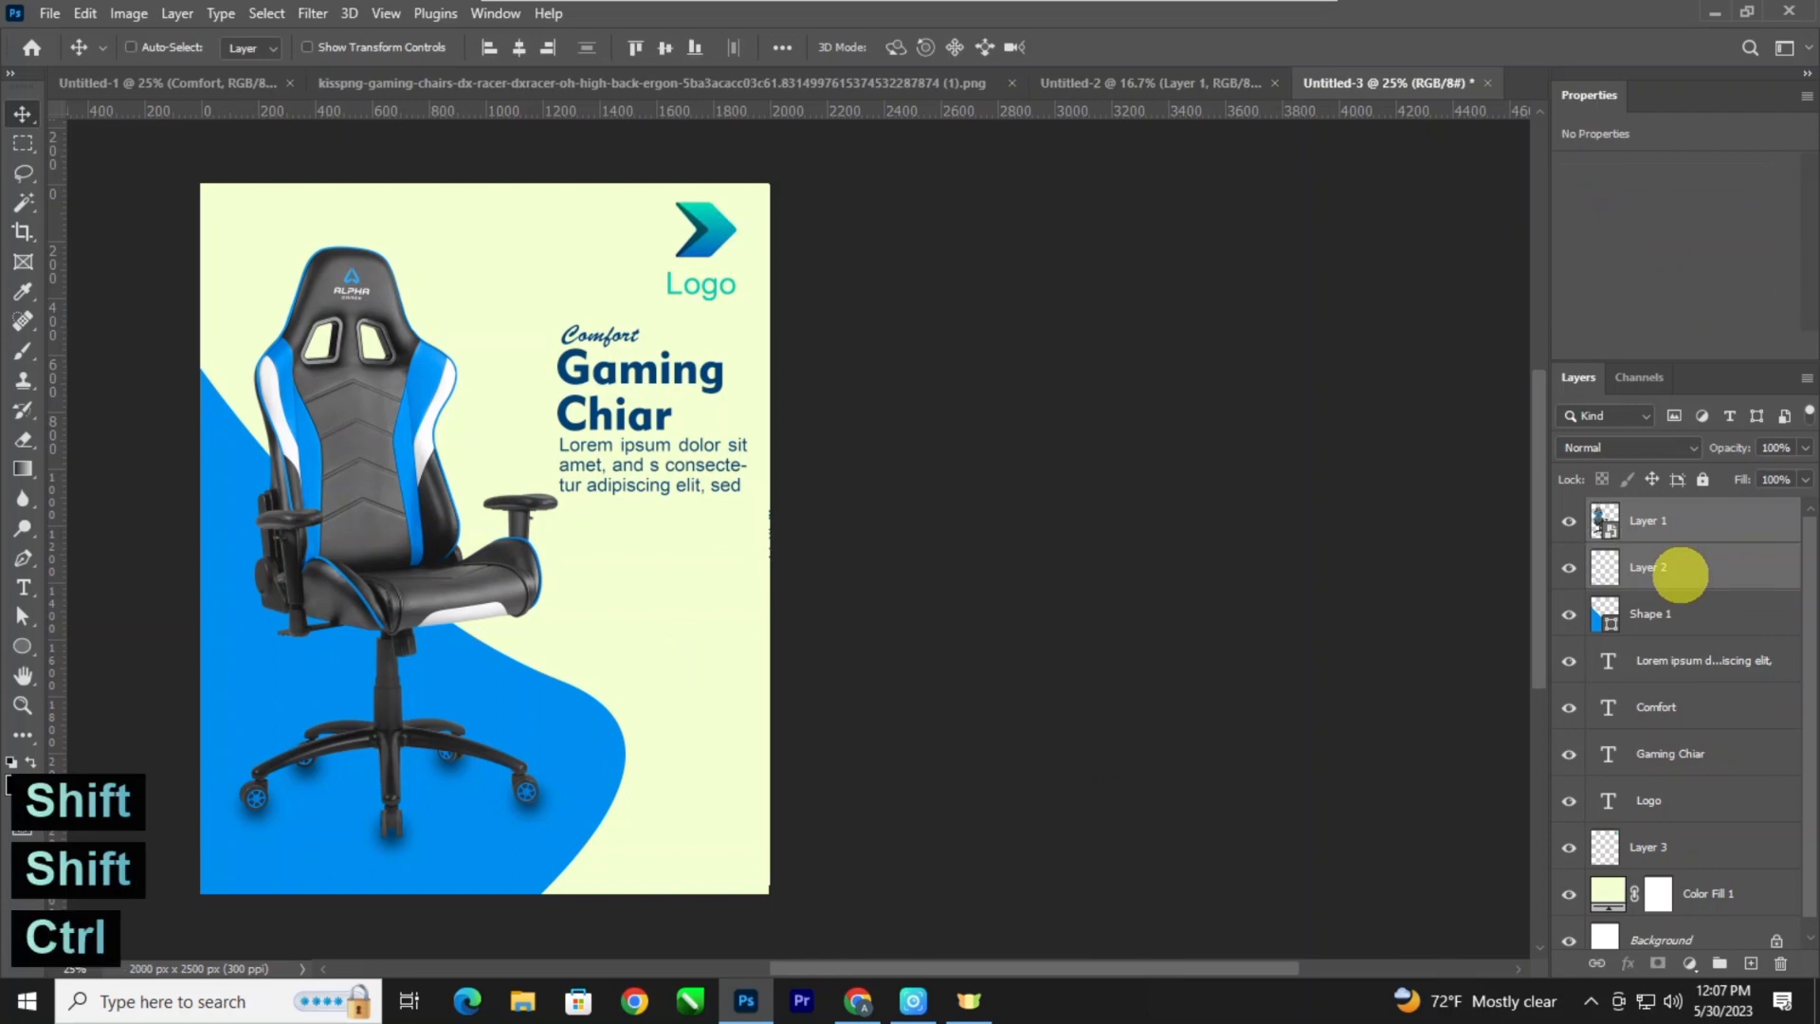
{"action": "key", "text": "ctrl+t"}
{"action": "key", "text": "shift+Left"}
{"action": "key", "text": "shift+Left"}
{"action": "key", "text": "shift+Left"}
{"action": "key", "text": "shift+Left"}
{"action": "key", "text": "shift+Left"}
{"action": "key", "text": "shift+Left"}
{"action": "key", "text": "shift+Left"}
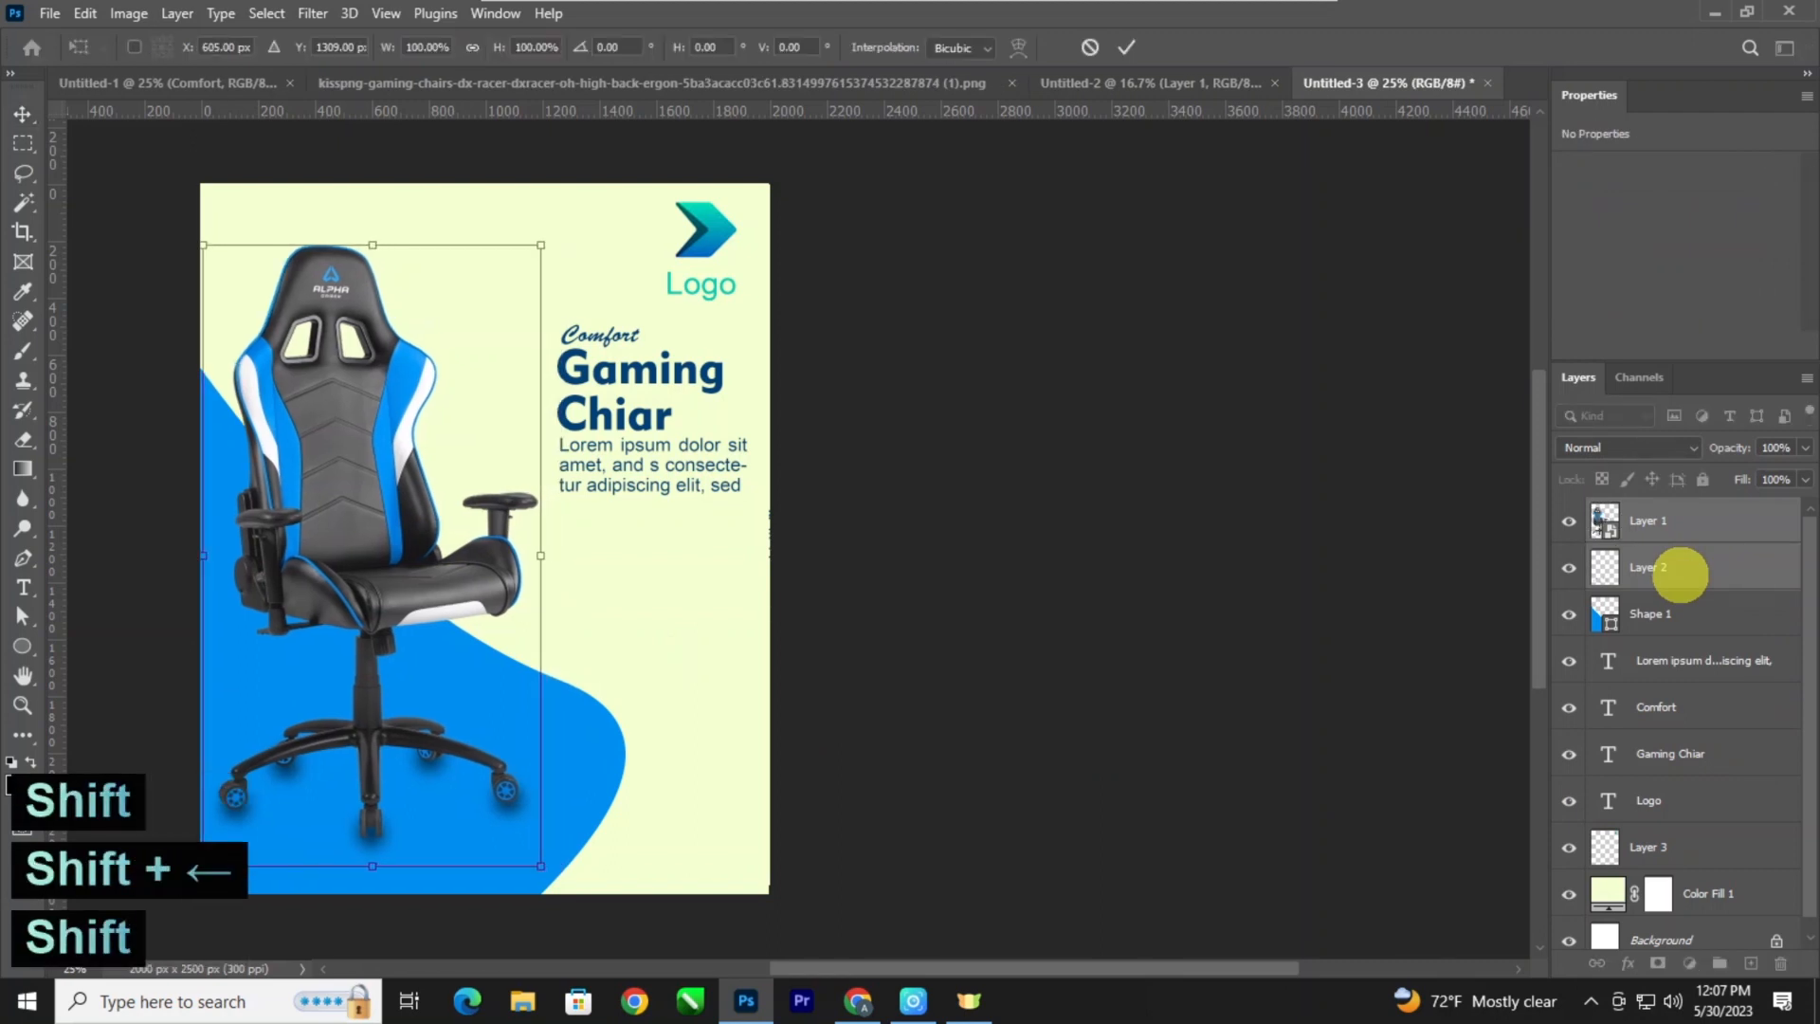
{"action": "key", "text": "shift+Left"}
{"action": "key", "text": "Return"}
Enlarge "Comfort", the heading and the paragraph together so they fill the space between the chair and the poster's edge.
{"action": "key", "text": "ctrl+plus"}
{"action": "key", "text": "space"}
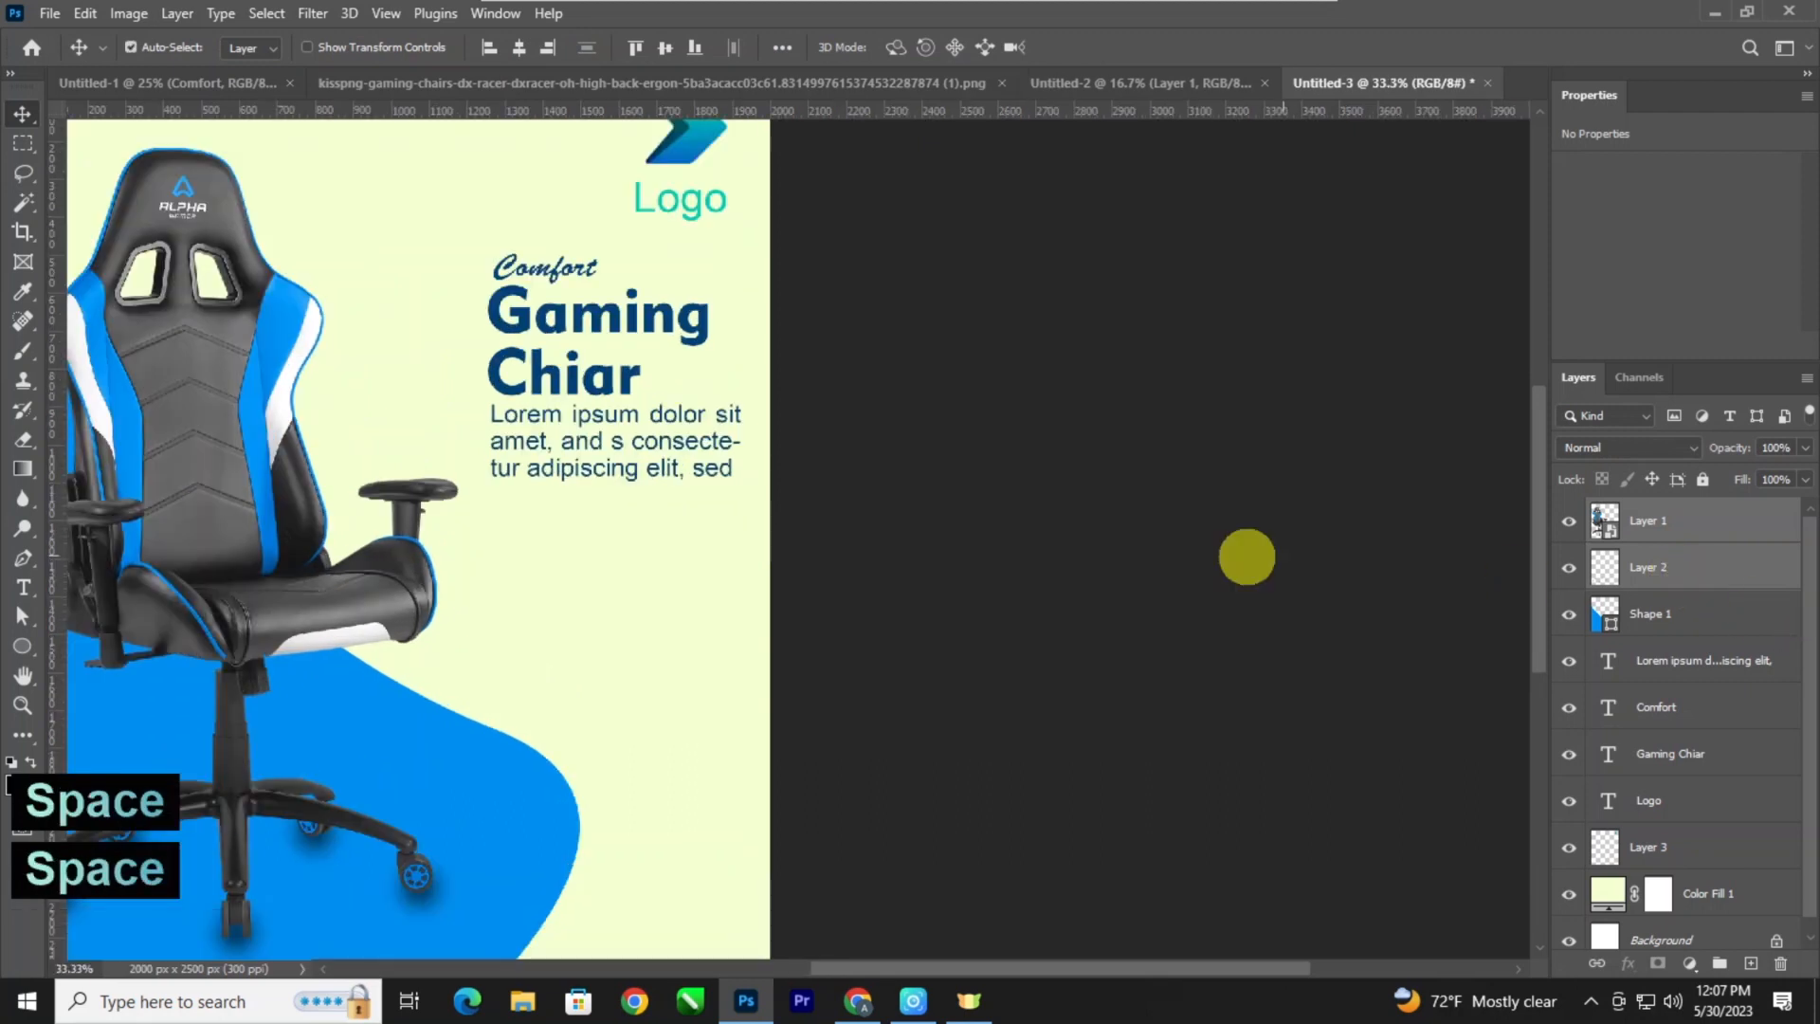
{"action": "left_click_drag", "start_coordinate": [938, 592], "coordinate": [1100, 633]}
{"action": "left_click", "coordinate": [1669, 753]}
{"action": "left_click", "coordinate": [1662, 616], "text": "shift"}
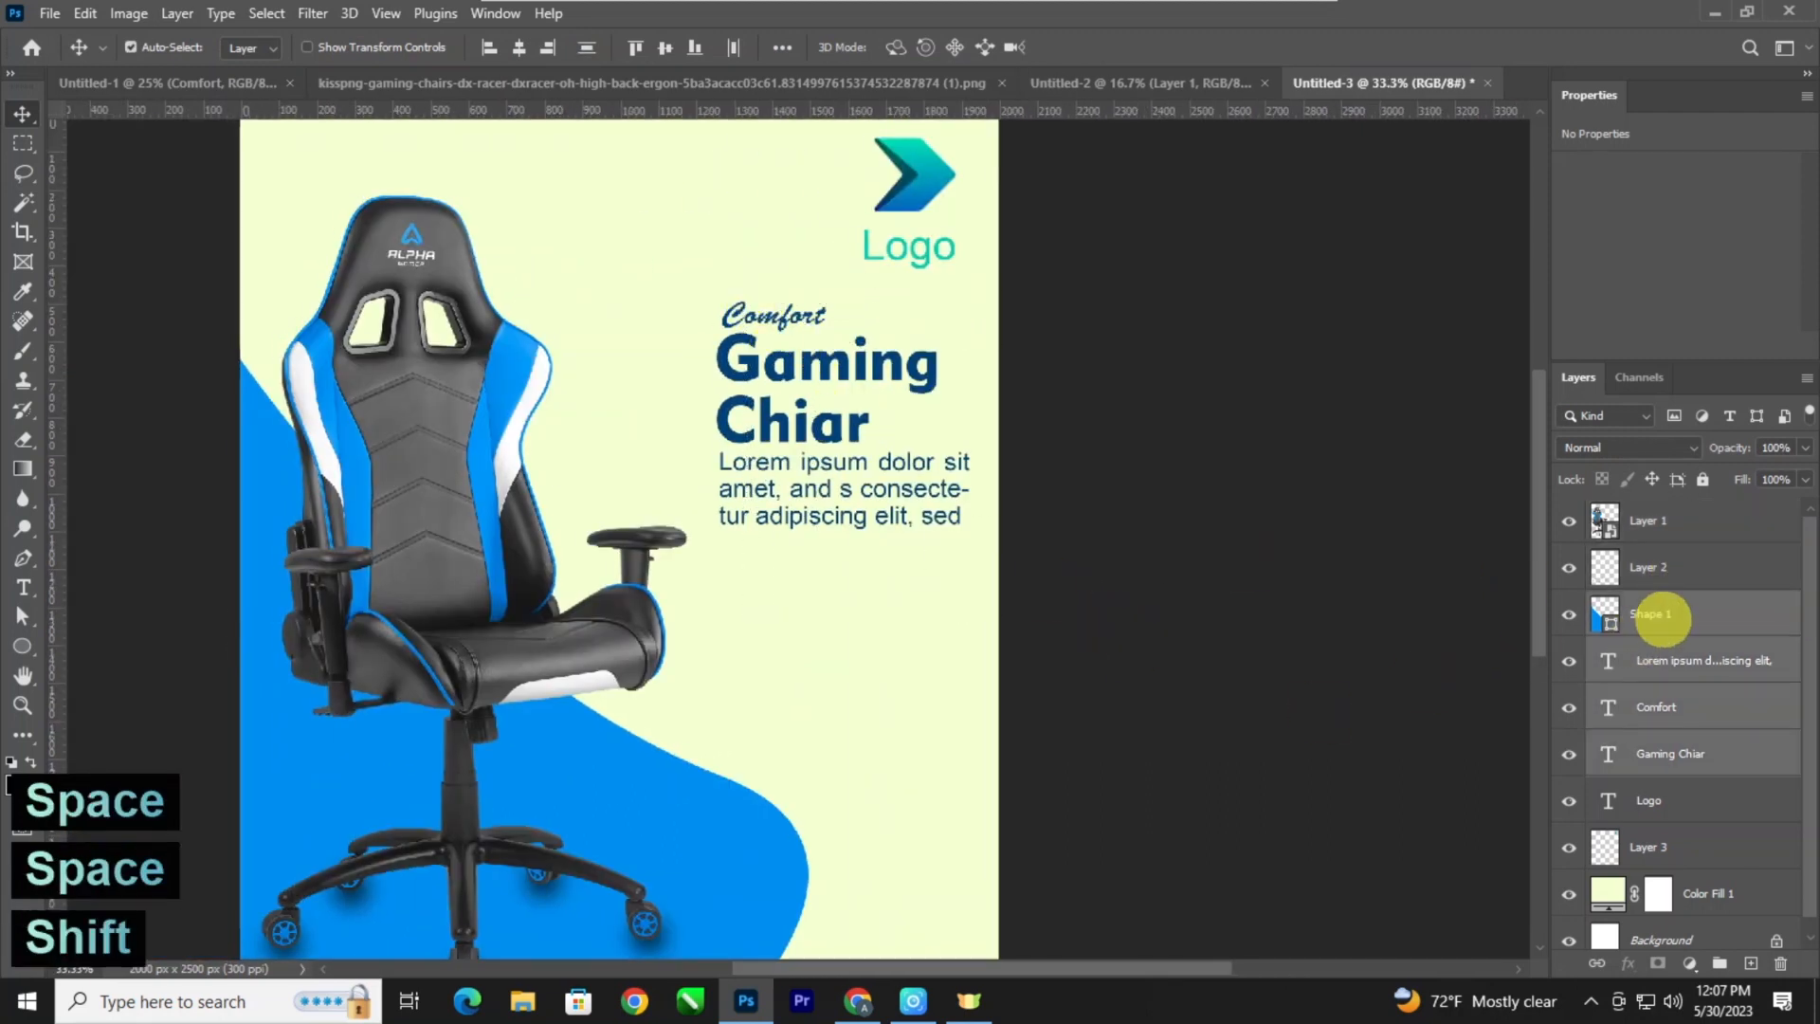
{"action": "left_click", "coordinate": [1635, 614], "text": "ctrl"}
{"action": "key", "text": "ctrl+t"}
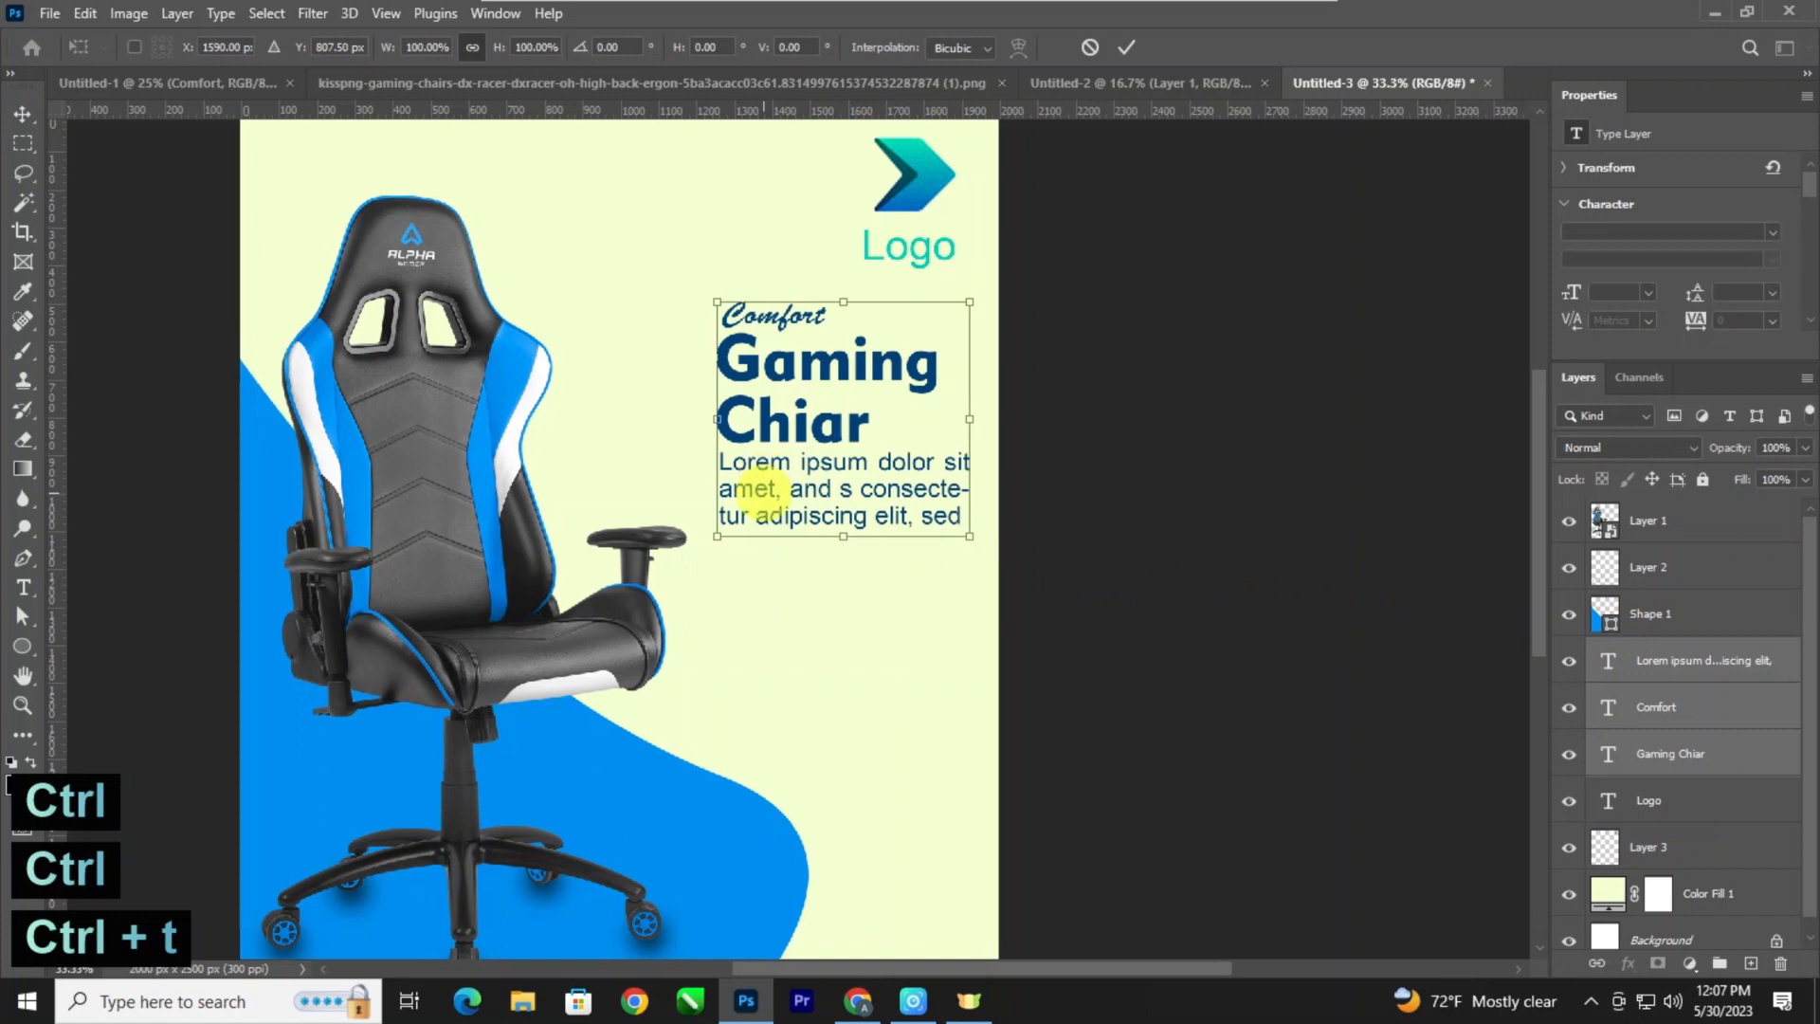
{"action": "left_click_drag", "start_coordinate": [968, 536], "coordinate": [985, 551]}
{"action": "left_click_drag", "start_coordinate": [715, 312], "coordinate": [670, 282]}
{"action": "key", "text": "Return"}
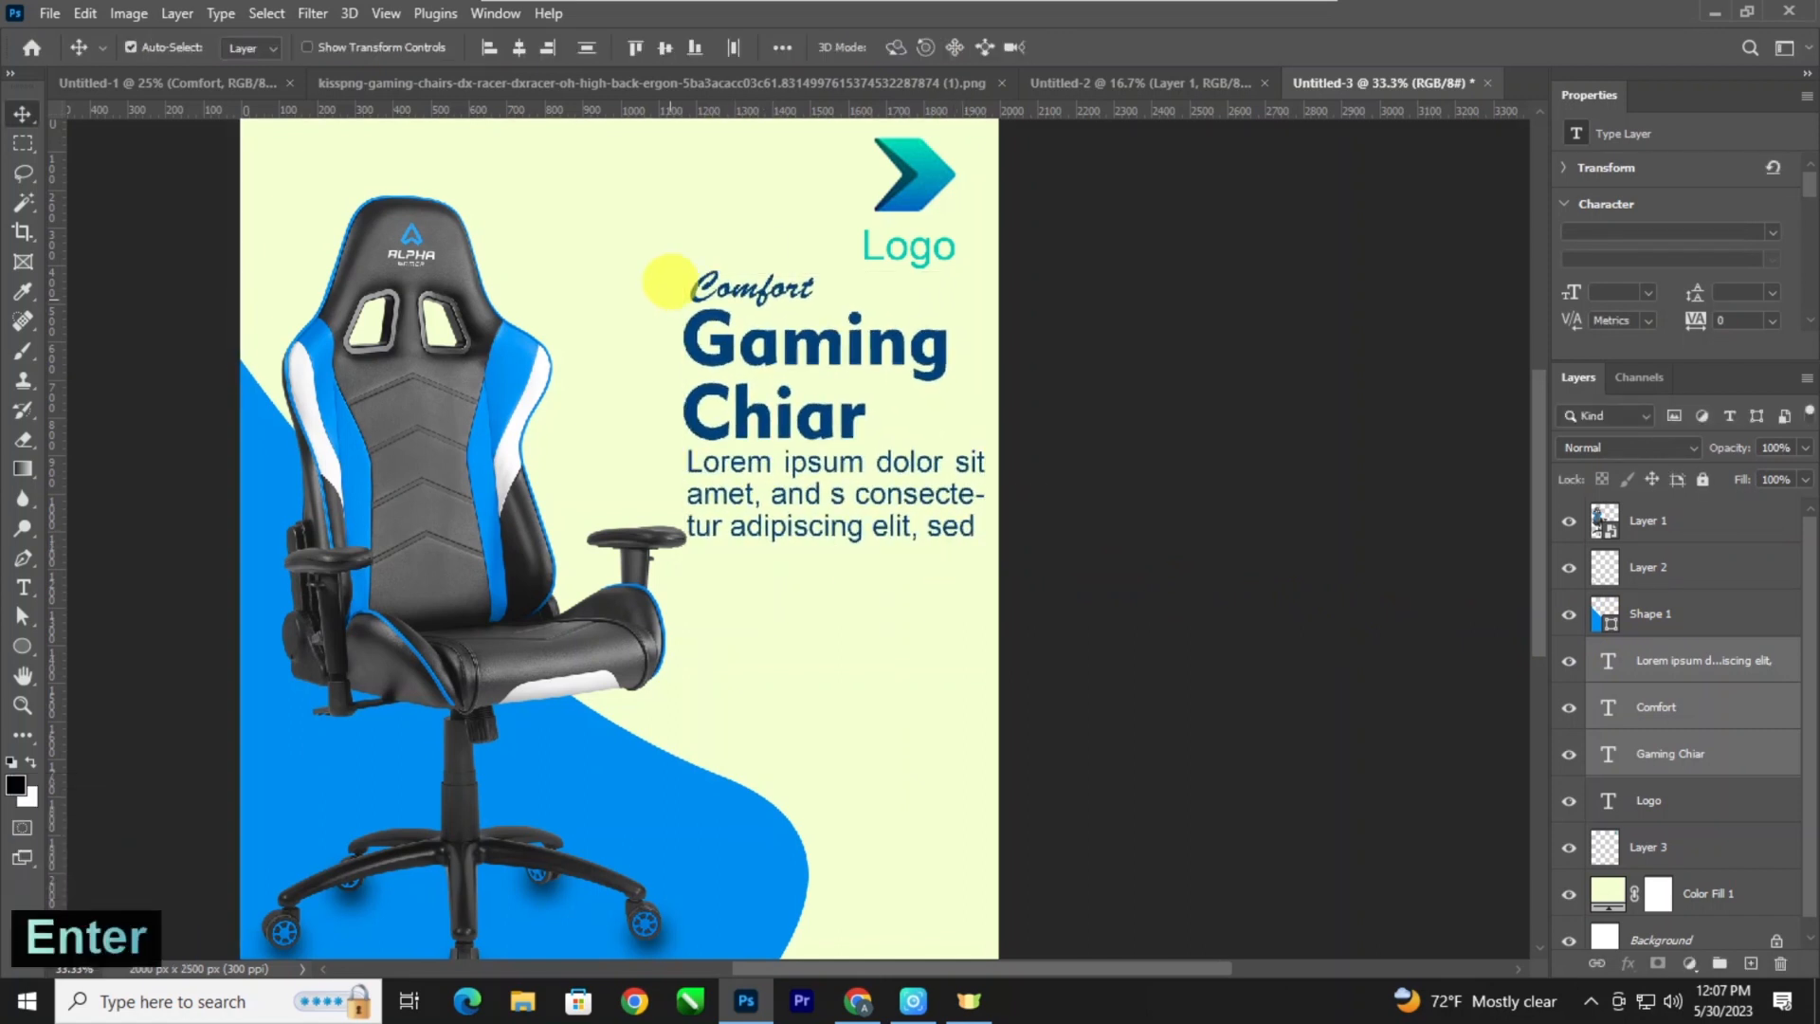
Set the description paragraph's font size to 15.2 pt and its leading to 14 pt.
{"action": "key", "text": "t"}
{"action": "left_click", "coordinate": [876, 461]}
{"action": "key", "text": "ctrl+a"}
{"action": "key", "text": "ctrl+shift+comma"}
{"action": "key", "text": "ctrl+shift+comma"}
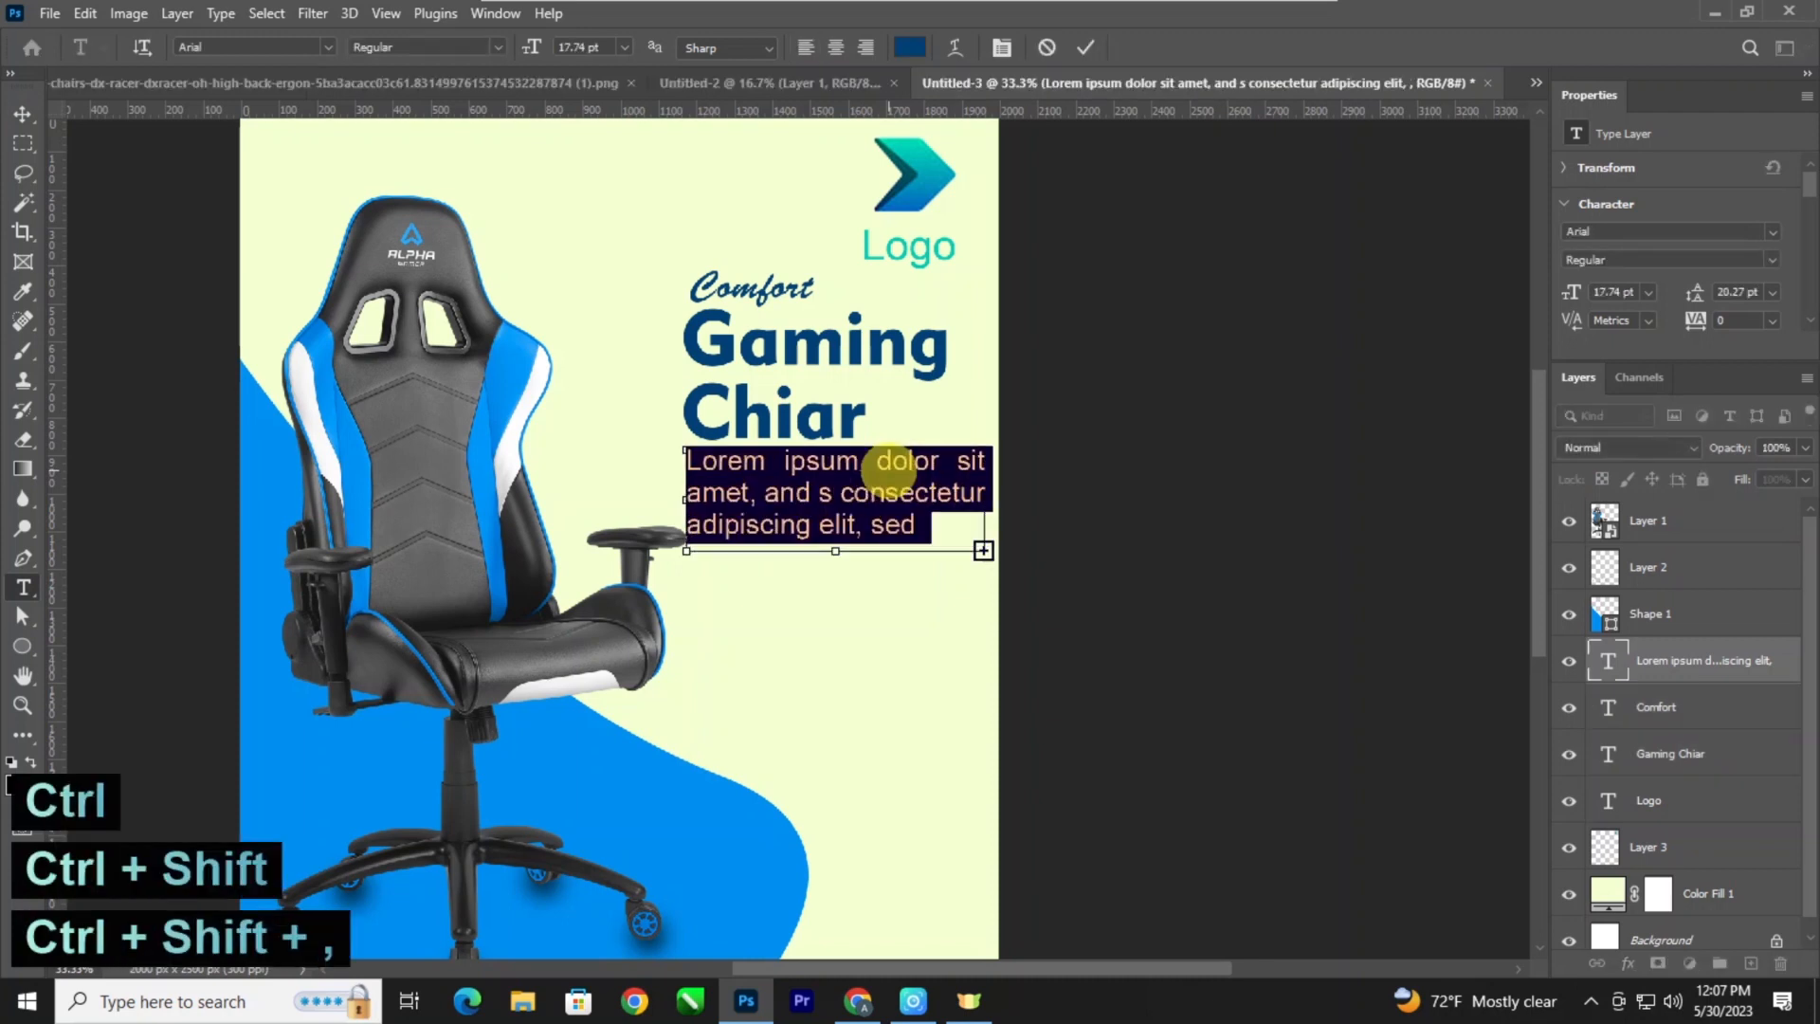
{"action": "key", "text": "ctrl+shift+comma"}
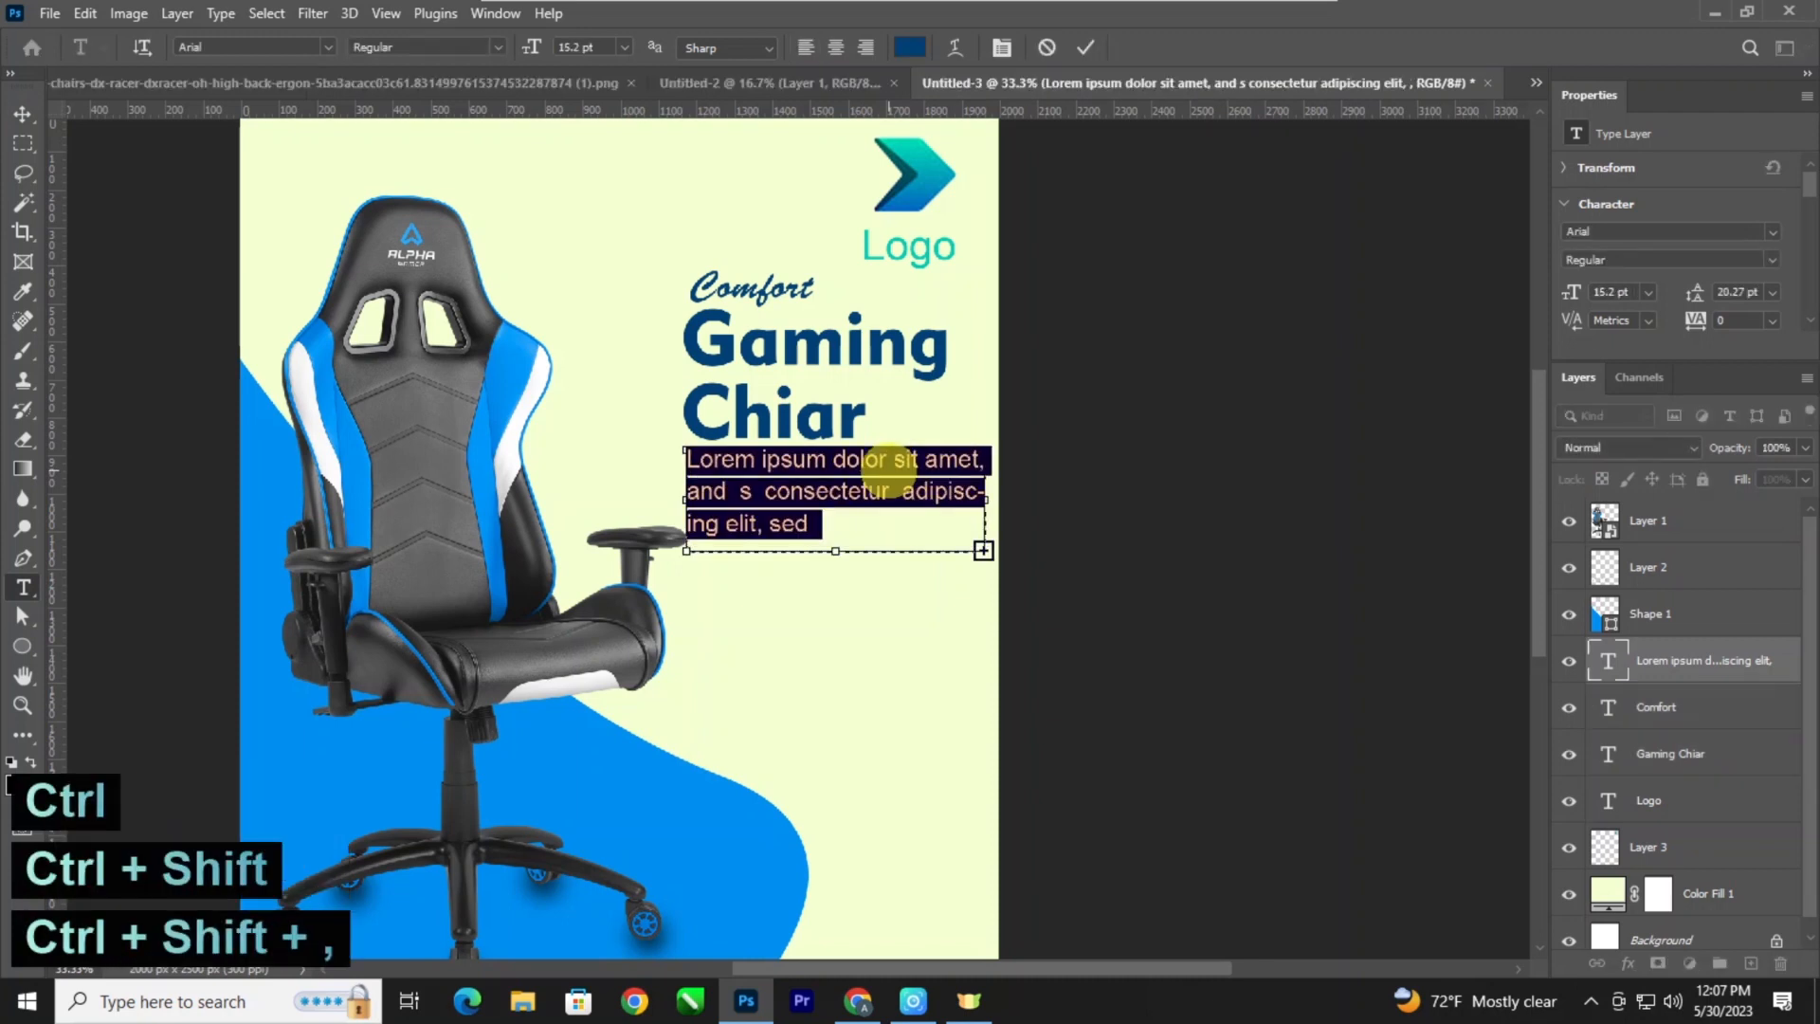
{"action": "left_click_drag", "start_coordinate": [1695, 296], "coordinate": [1695, 297]}
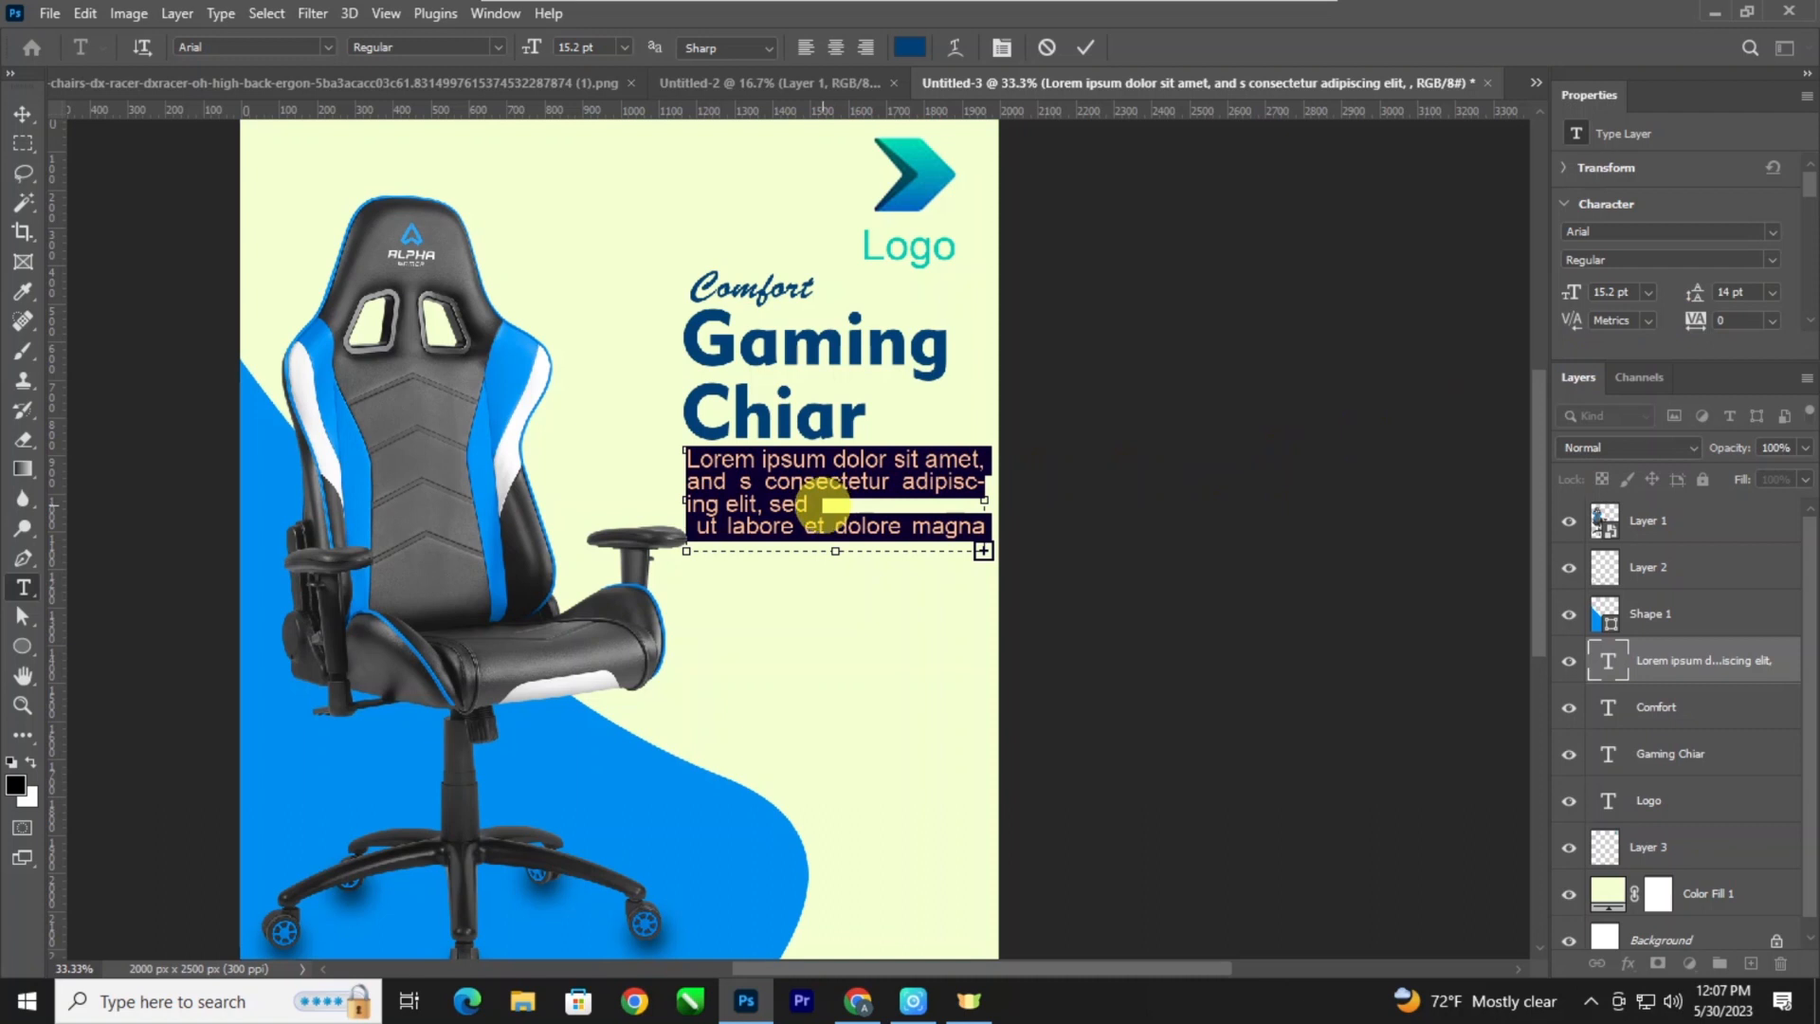
Replace the paragraph's contents with only its opening text, from "Lorem ipsum dolor sit amet" to "adipiscing elit, sed".
{"action": "left_click_drag", "start_coordinate": [820, 505], "coordinate": [659, 444]}
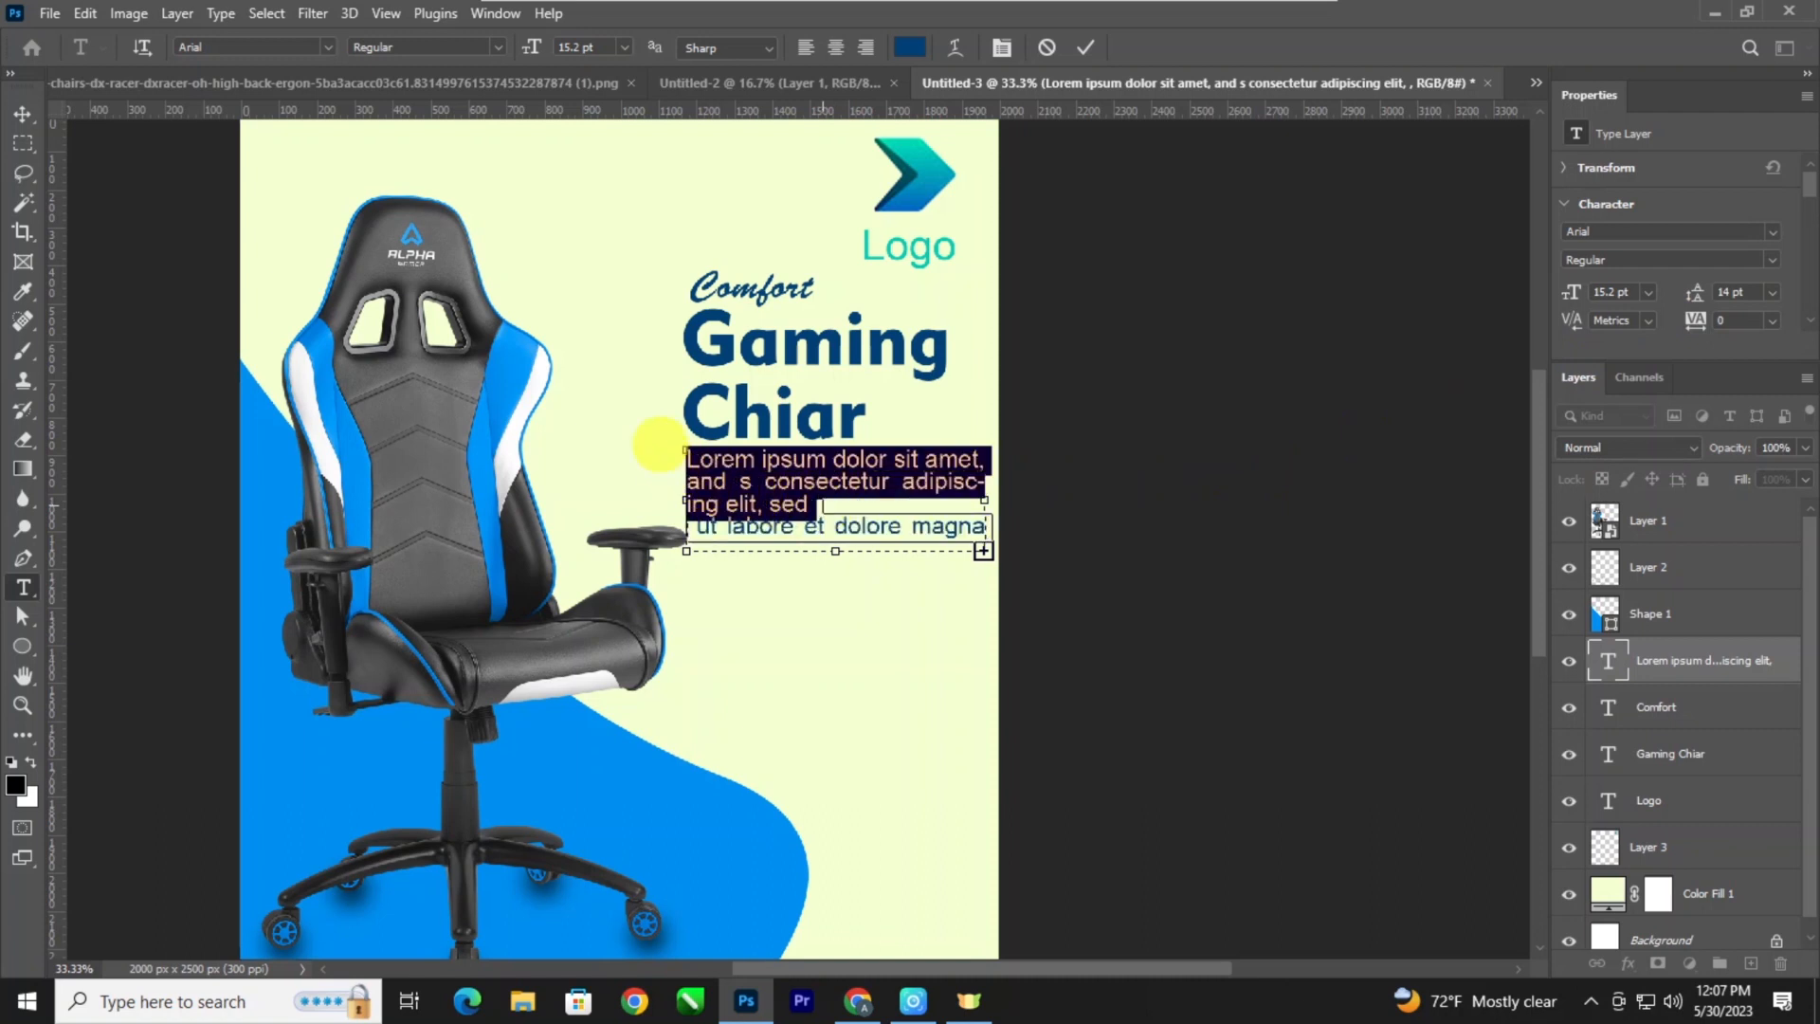
{"action": "key", "text": "ctrl+x"}
{"action": "key", "text": "ctrl+a"}
{"action": "key", "text": "Delete"}
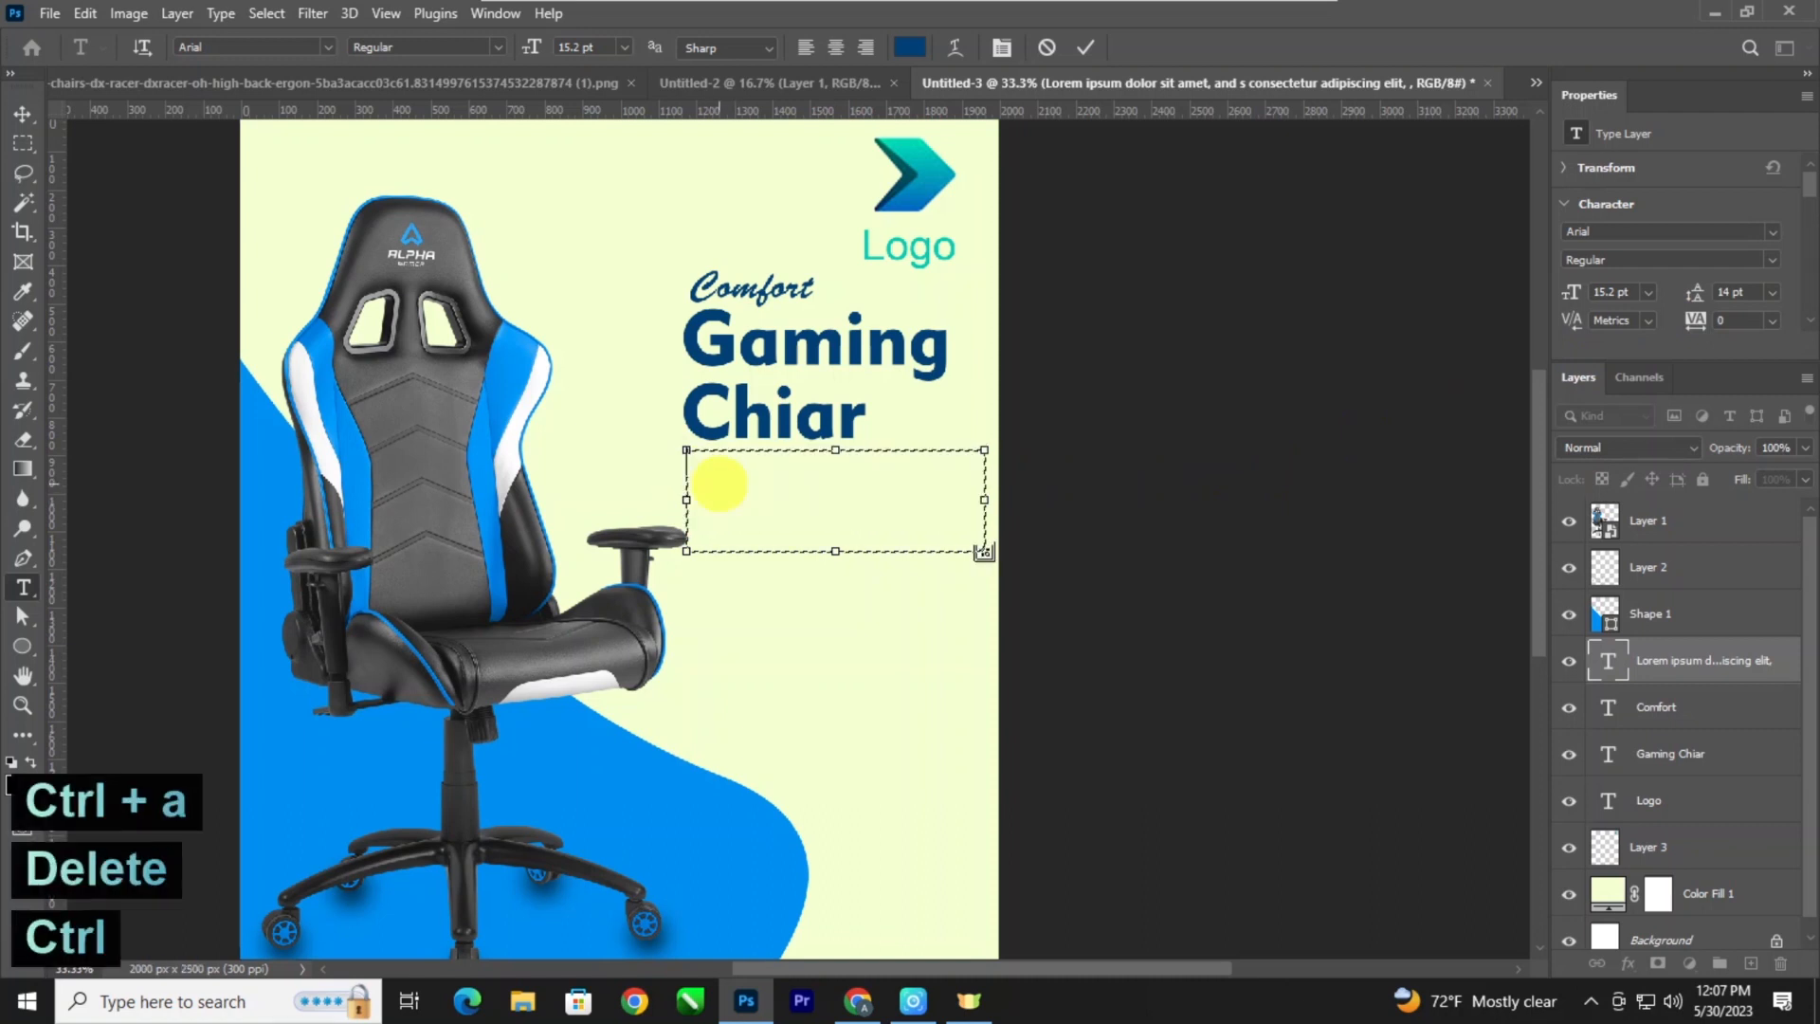
{"action": "key", "text": "ctrl+v"}
{"action": "left_click", "coordinate": [24, 115]}
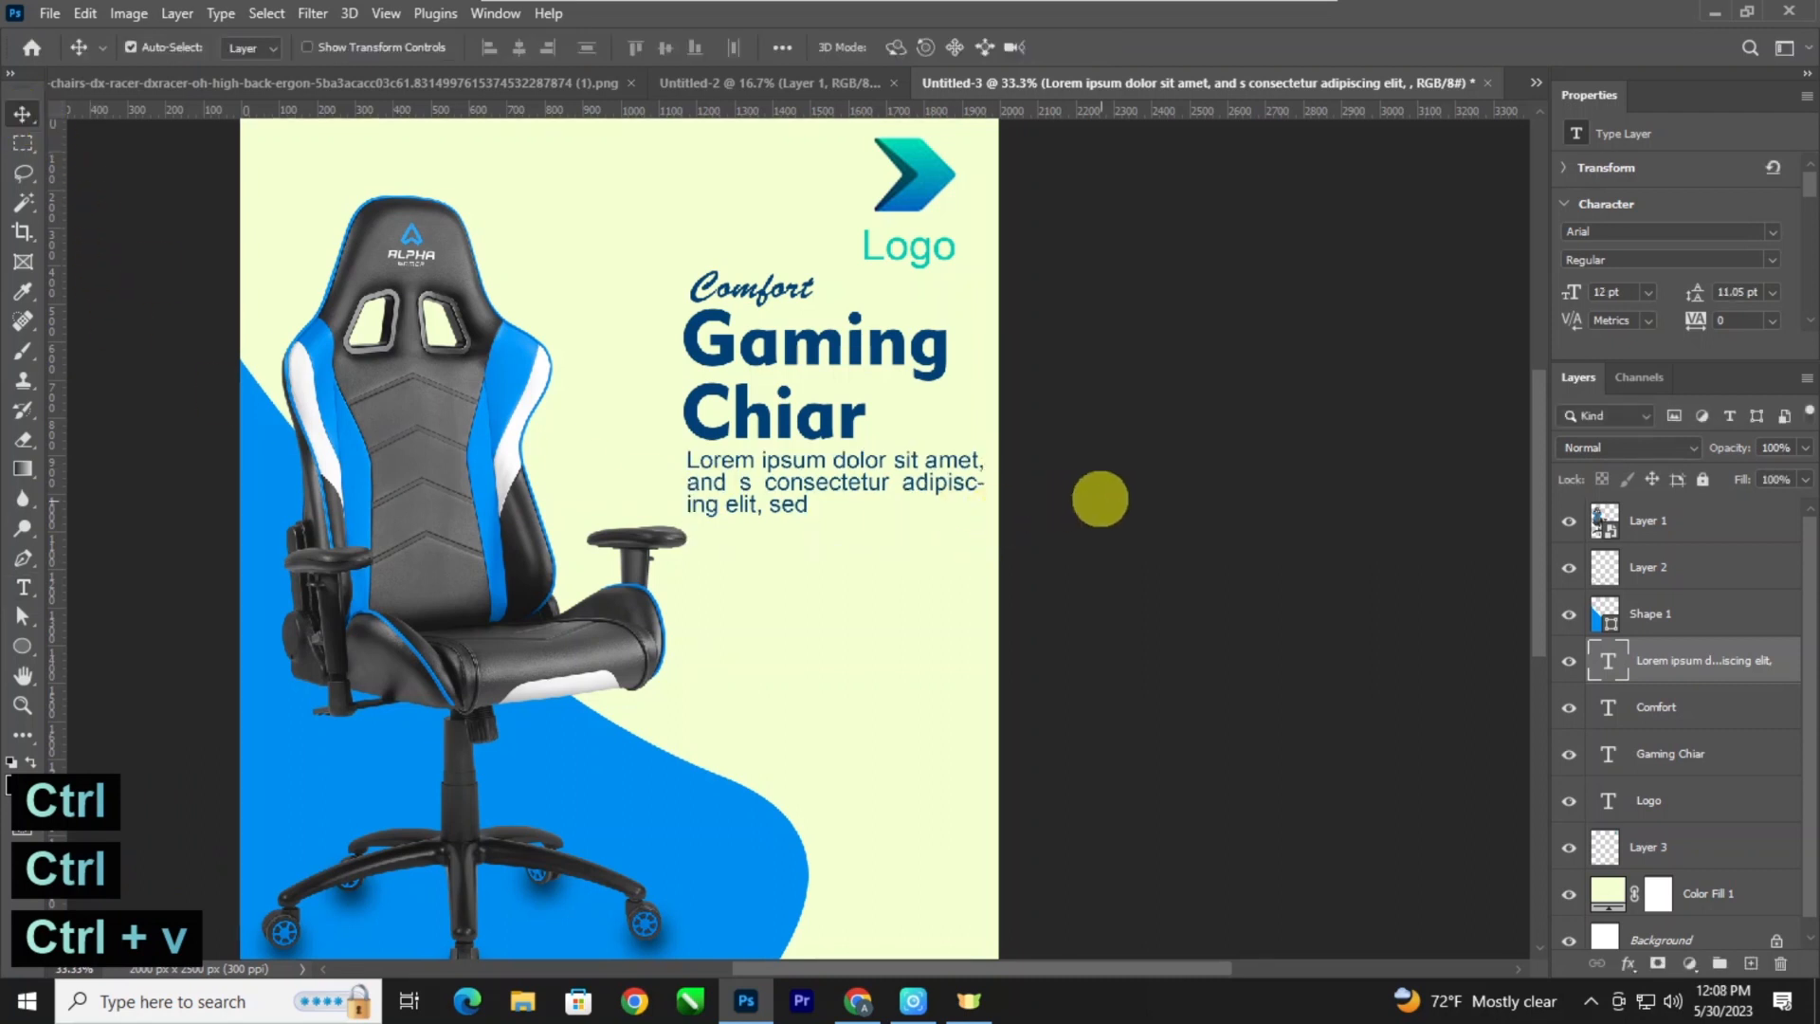
Review the whole poster layout, checking the shortened description against the heading, logo and chair.
{"action": "key", "text": "ctrl+minus"}
{"action": "key", "text": "ctrl+minus"}
{"action": "key", "text": "ctrl+minus"}
{"action": "key", "text": "ctrl+minus"}
{"action": "key", "text": "ctrl+plus"}
{"action": "key", "text": "ctrl+plus"}
{"action": "key", "text": "ctrl+plus"}
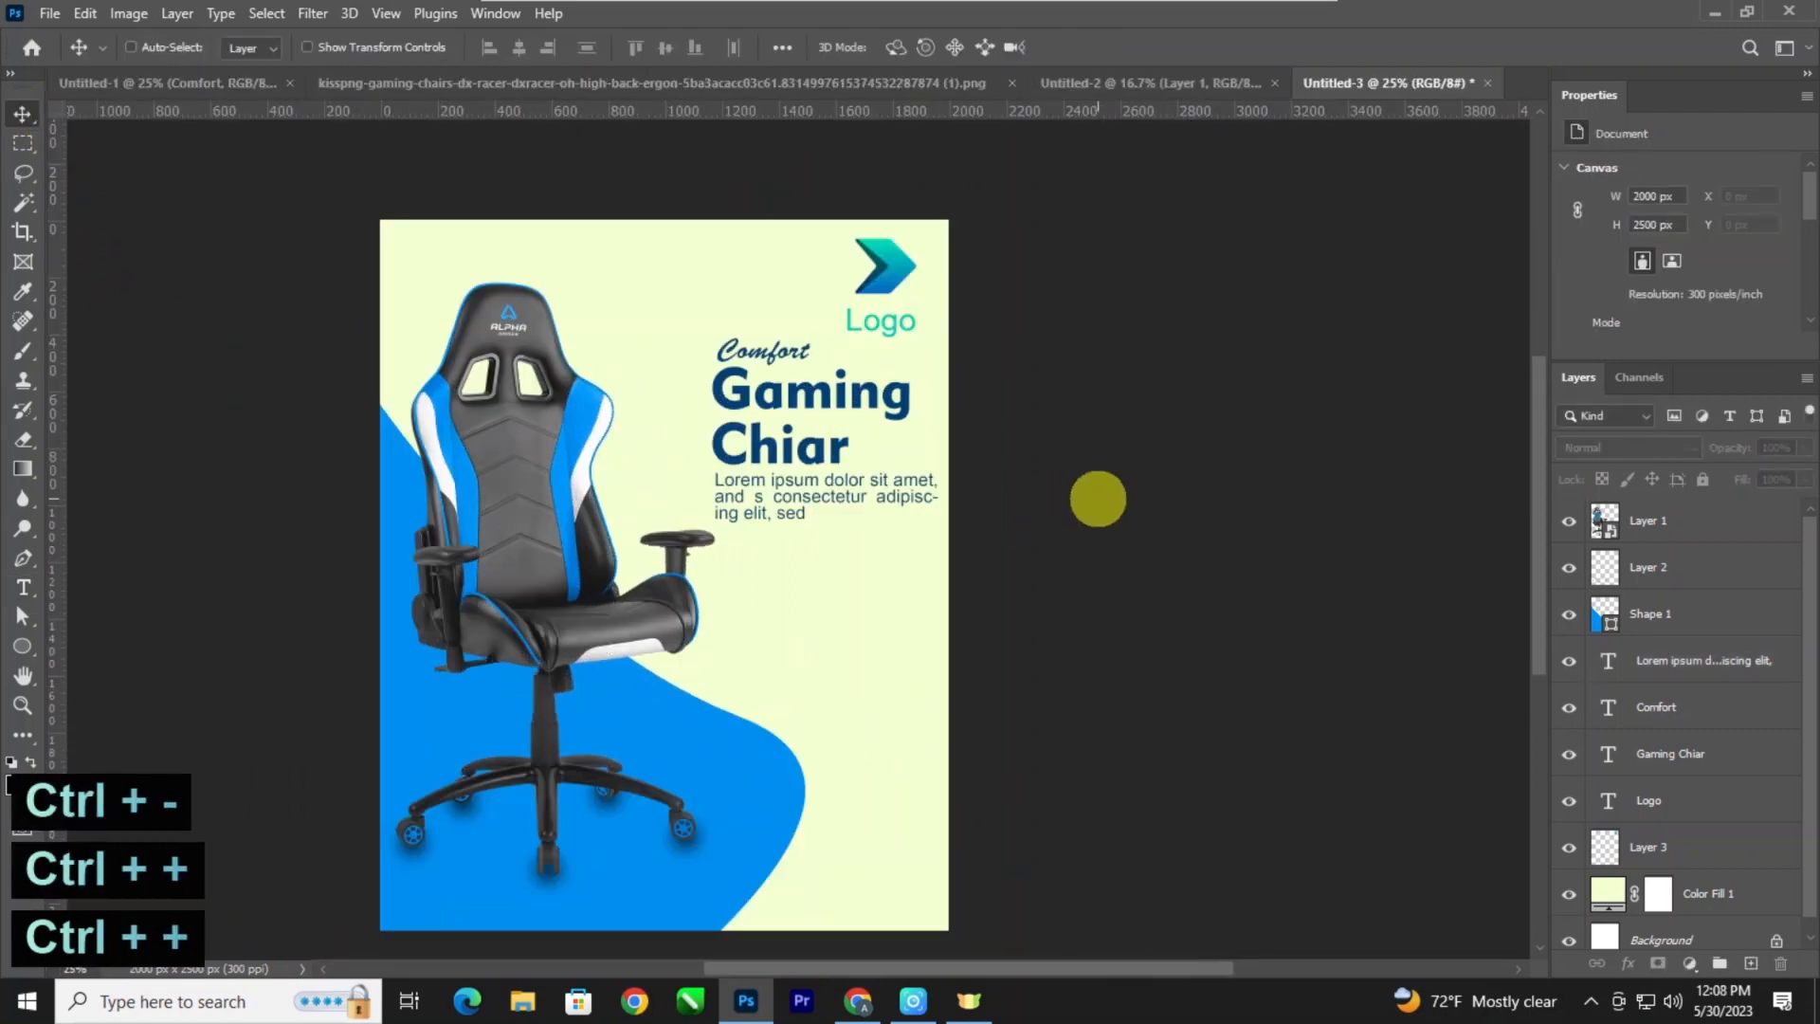
{"action": "left_click_drag", "start_coordinate": [989, 496], "coordinate": [943, 512]}
{"action": "key", "text": "ctrl+plus"}
Move "Comfort", the heading, the paragraph and the "Logo" text together further down beside the chair.
{"action": "left_click_drag", "start_coordinate": [1014, 568], "coordinate": [660, 277]}
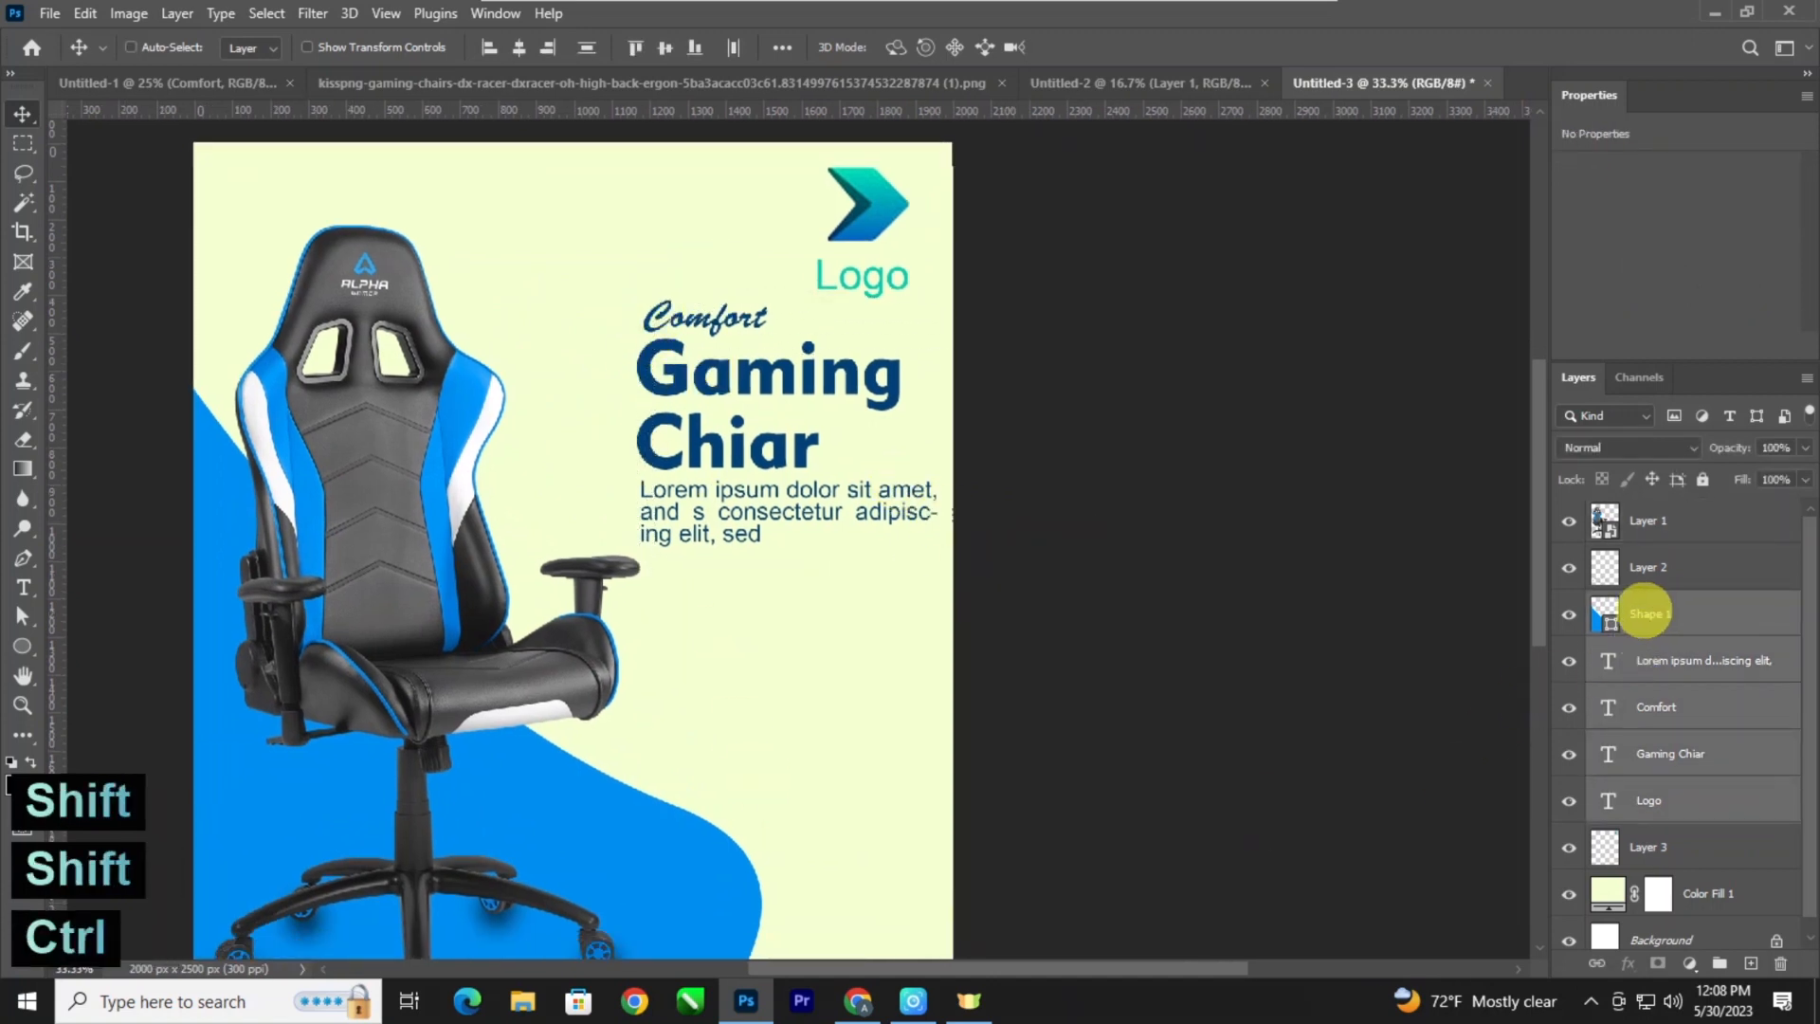
{"action": "left_click", "coordinate": [1645, 611], "text": "ctrl"}
{"action": "left_click_drag", "start_coordinate": [770, 447], "coordinate": [779, 484]}
{"action": "key", "text": "ctrl+z"}
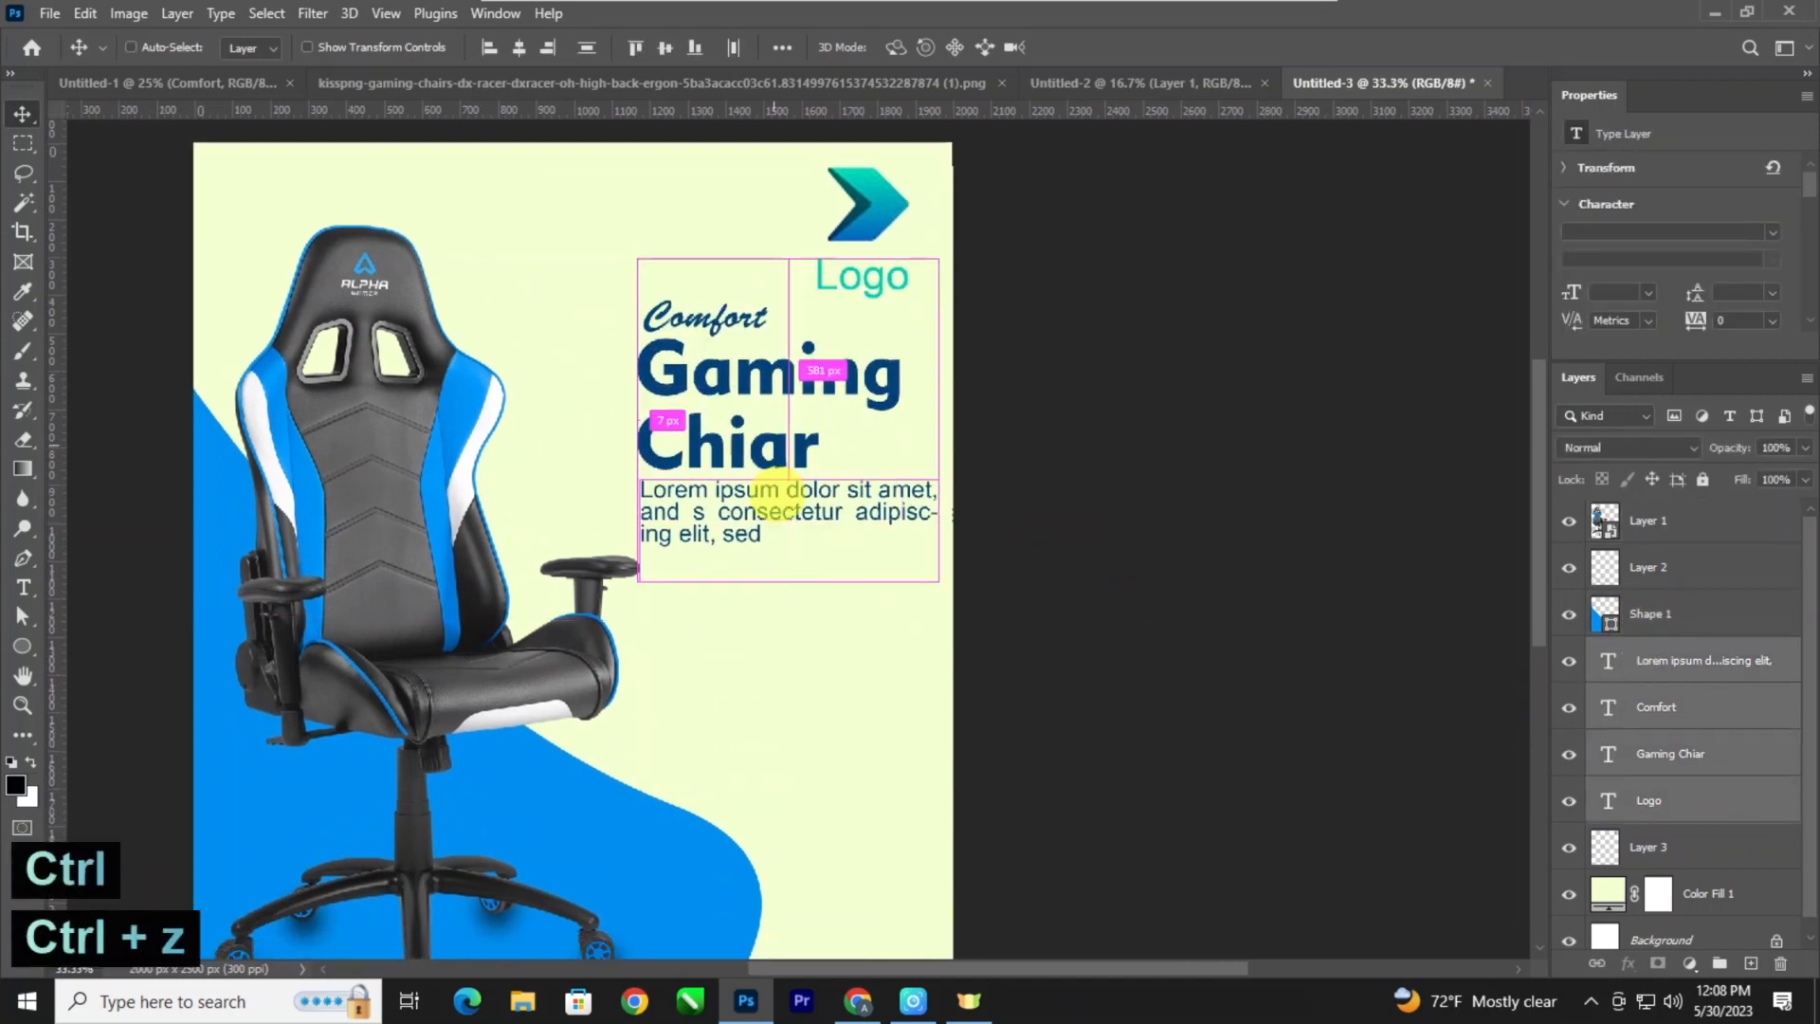
{"action": "left_click_drag", "start_coordinate": [791, 379], "coordinate": [751, 407]}
{"action": "key", "text": "ctrl+minus"}
{"action": "key", "text": "ctrl+minus"}
{"action": "key", "text": "ctrl+plus"}
{"action": "key", "text": "ctrl+plus"}
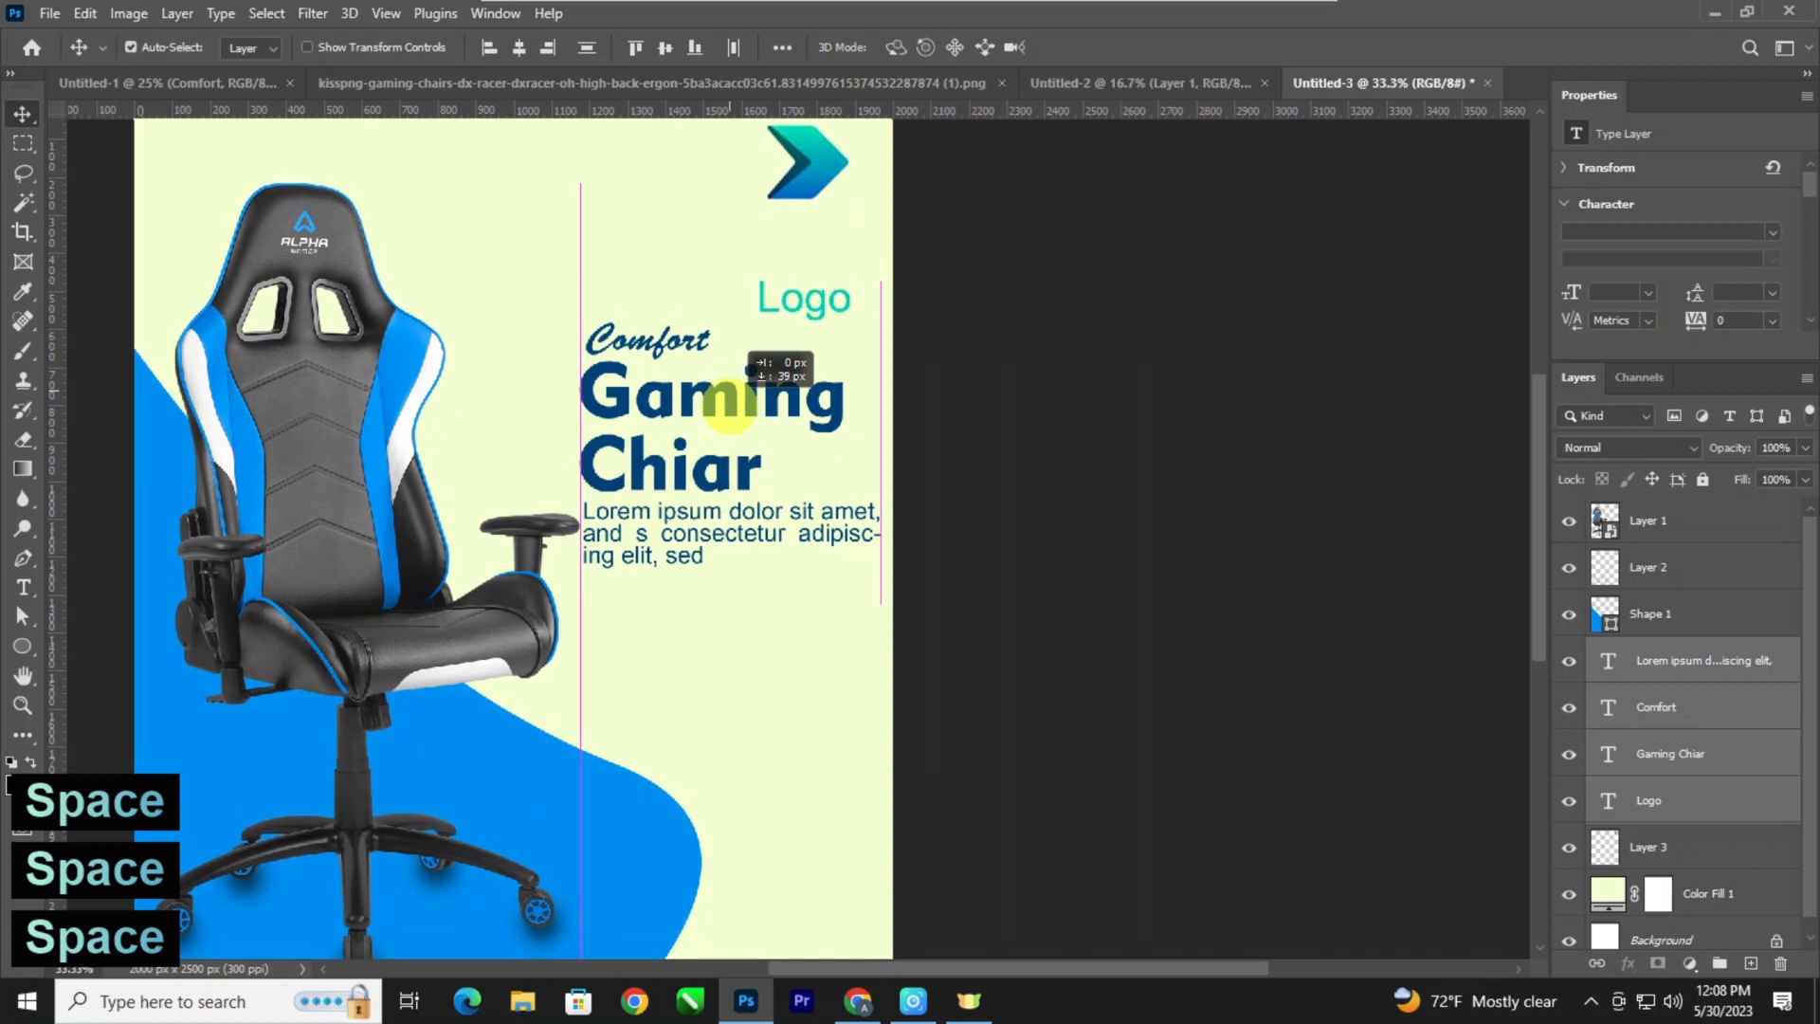
Nudge only the "Logo" text back up to just beneath the arrow mark.
{"action": "key", "text": "ctrl+minus"}
{"action": "key", "text": "ctrl+minus"}
{"action": "key", "text": "ctrl+minus"}
{"action": "key", "text": "ctrl+plus"}
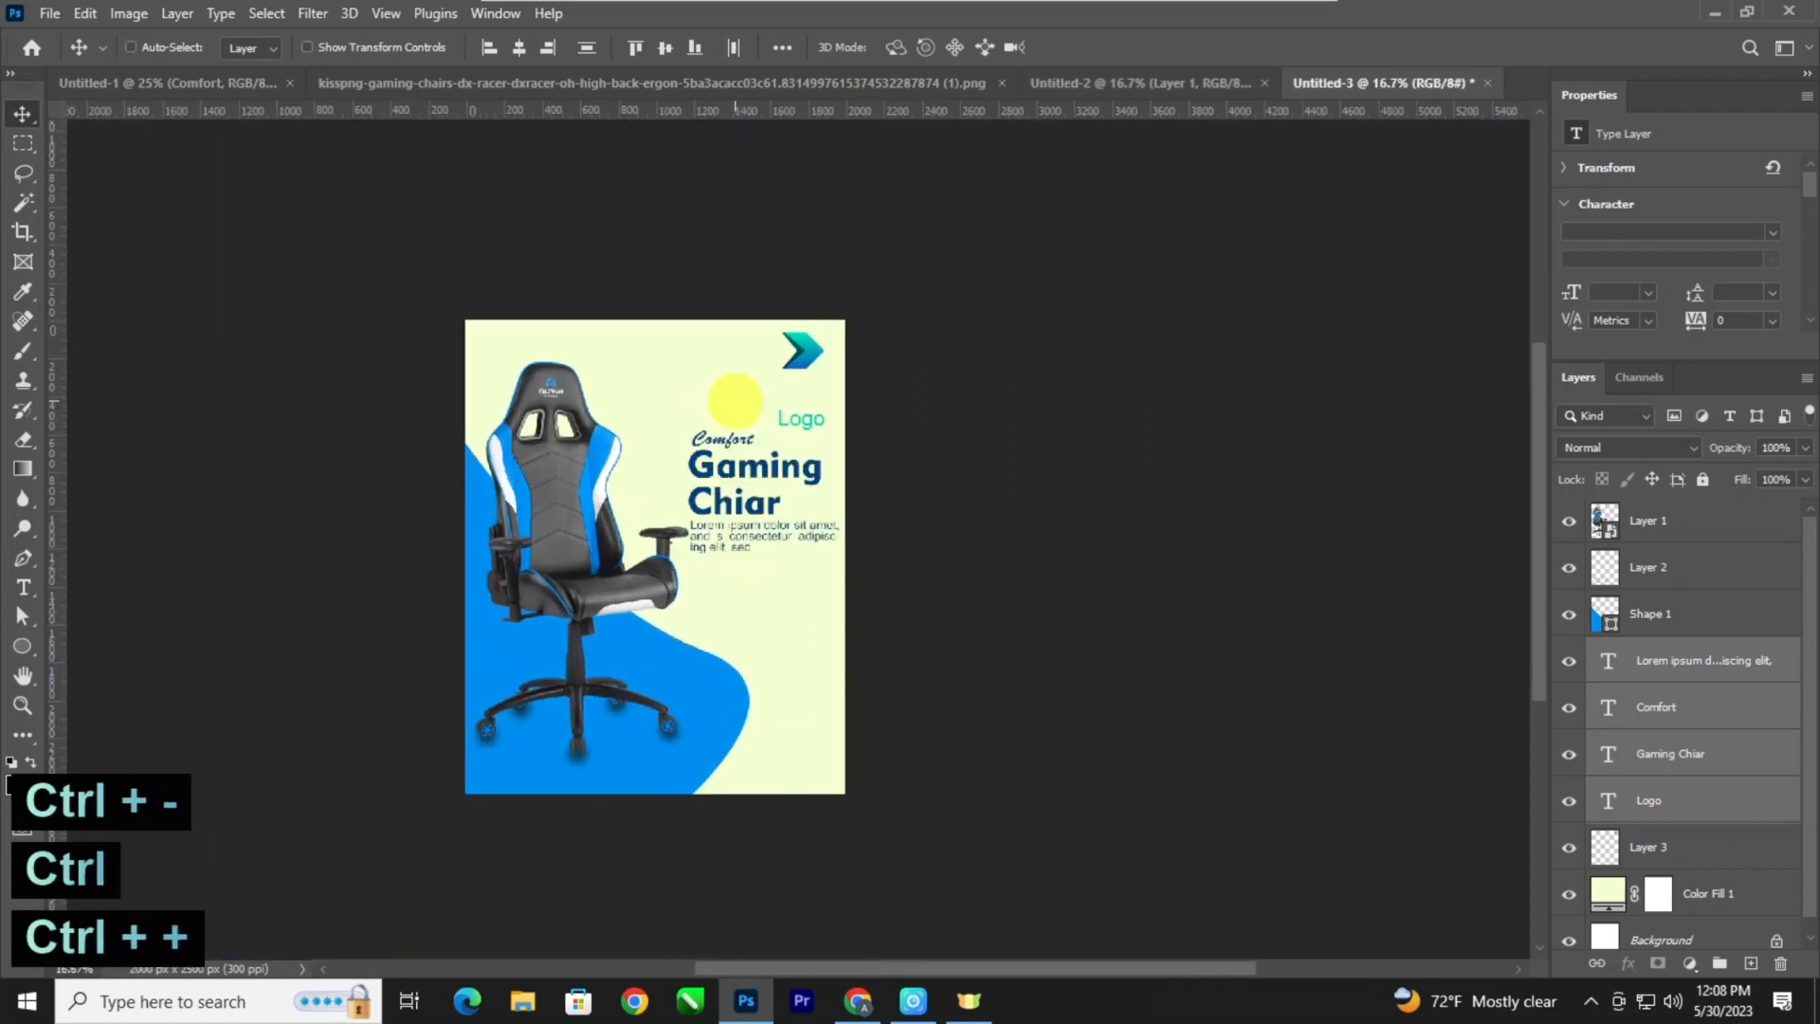
{"action": "key", "text": "ctrl+plus"}
{"action": "left_click_drag", "start_coordinate": [736, 400], "coordinate": [725, 384]}
{"action": "left_click", "coordinate": [878, 409]}
{"action": "left_click", "coordinate": [769, 339]}
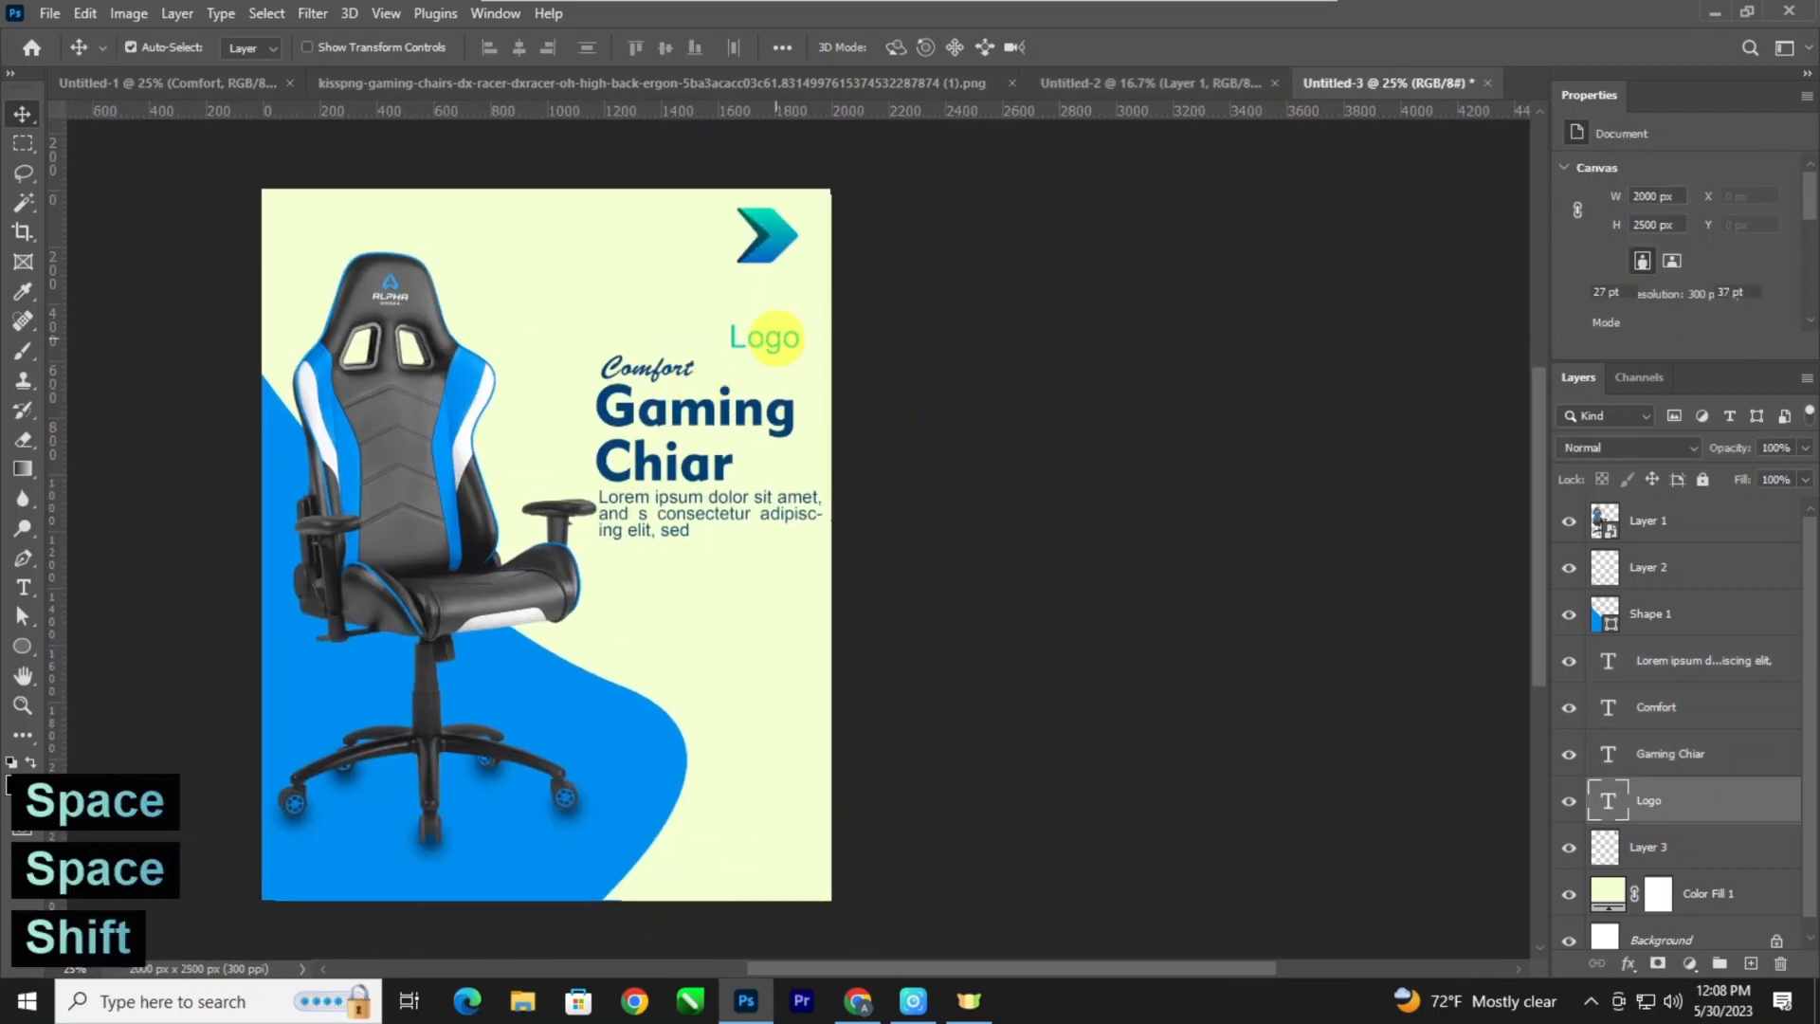
{"action": "key", "text": "shift+Up"}
{"action": "key", "text": "shift+Up"}
{"action": "key", "text": "shift+Up"}
{"action": "key", "text": "shift+Up"}
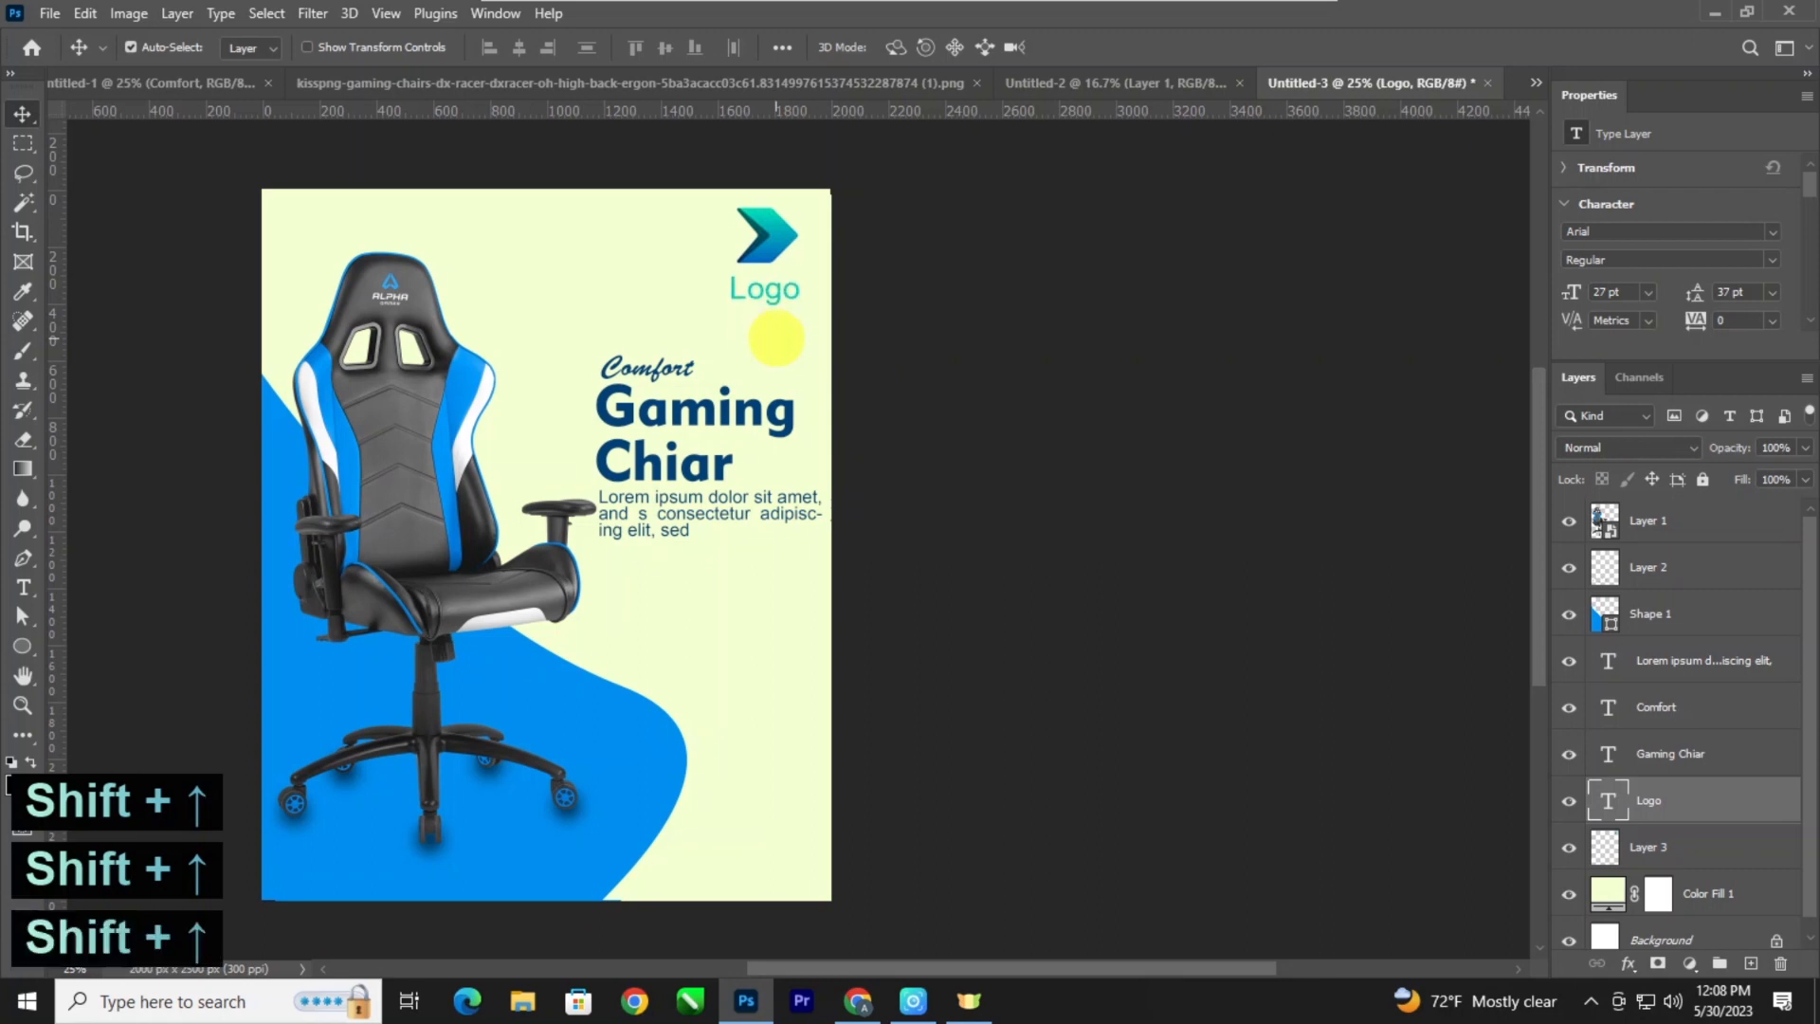
Examine the spacing of the text block and the empty area beneath the description.
{"action": "key", "text": "ctrl+plus"}
{"action": "key", "text": "ctrl+space"}
{"action": "key", "text": "ctrl+plus"}
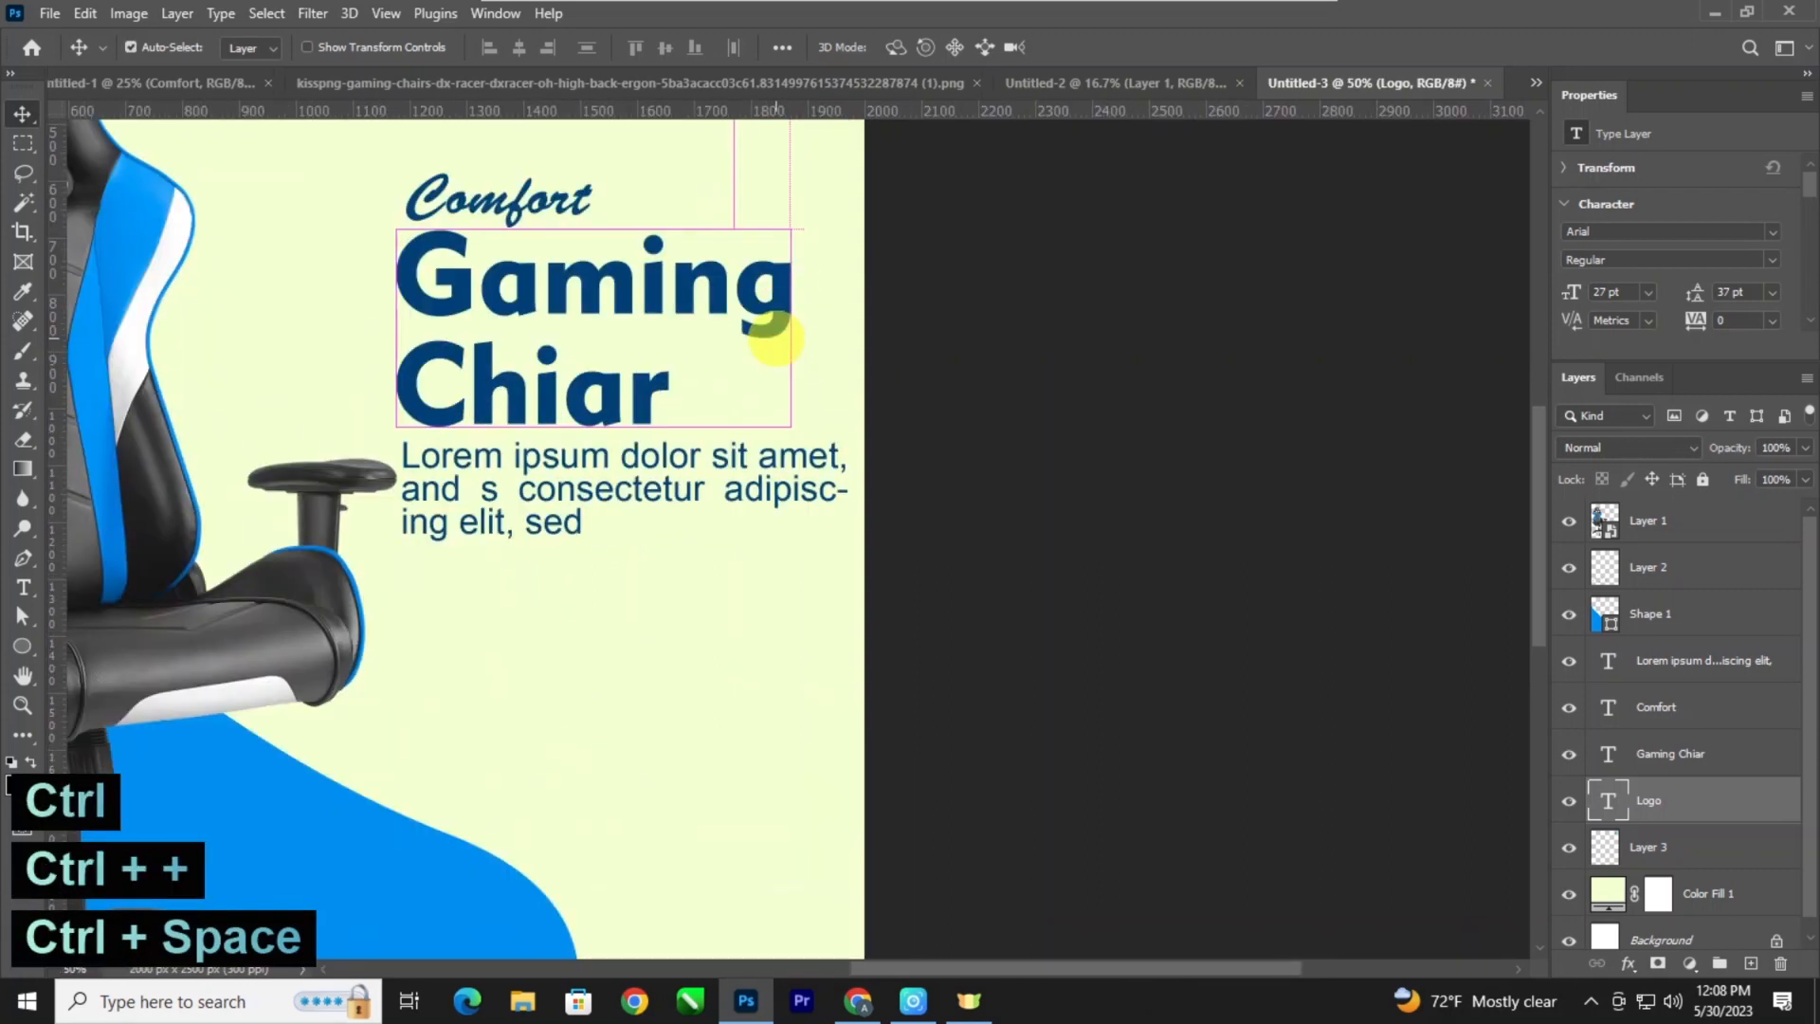
{"action": "key", "text": "ctrl+plus"}
{"action": "left_click_drag", "start_coordinate": [784, 402], "coordinate": [880, 677]}
{"action": "key", "text": "ctrl+minus"}
{"action": "key", "text": "ctrl+minus"}
{"action": "key", "text": "ctrl+minus"}
{"action": "key", "text": "ctrl+minus"}
{"action": "key", "text": "ctrl+minus"}
{"action": "key", "text": "ctrl+plus"}
{"action": "key", "text": "ctrl+plus"}
{"action": "key", "text": "ctrl+plus"}
Draw a black rectangle about 532 × 143 px below the paragraph and round its corners to 71.5 px.
{"action": "left_click_drag", "start_coordinate": [775, 647], "coordinate": [866, 304]}
{"action": "key", "text": "ctrl+plus"}
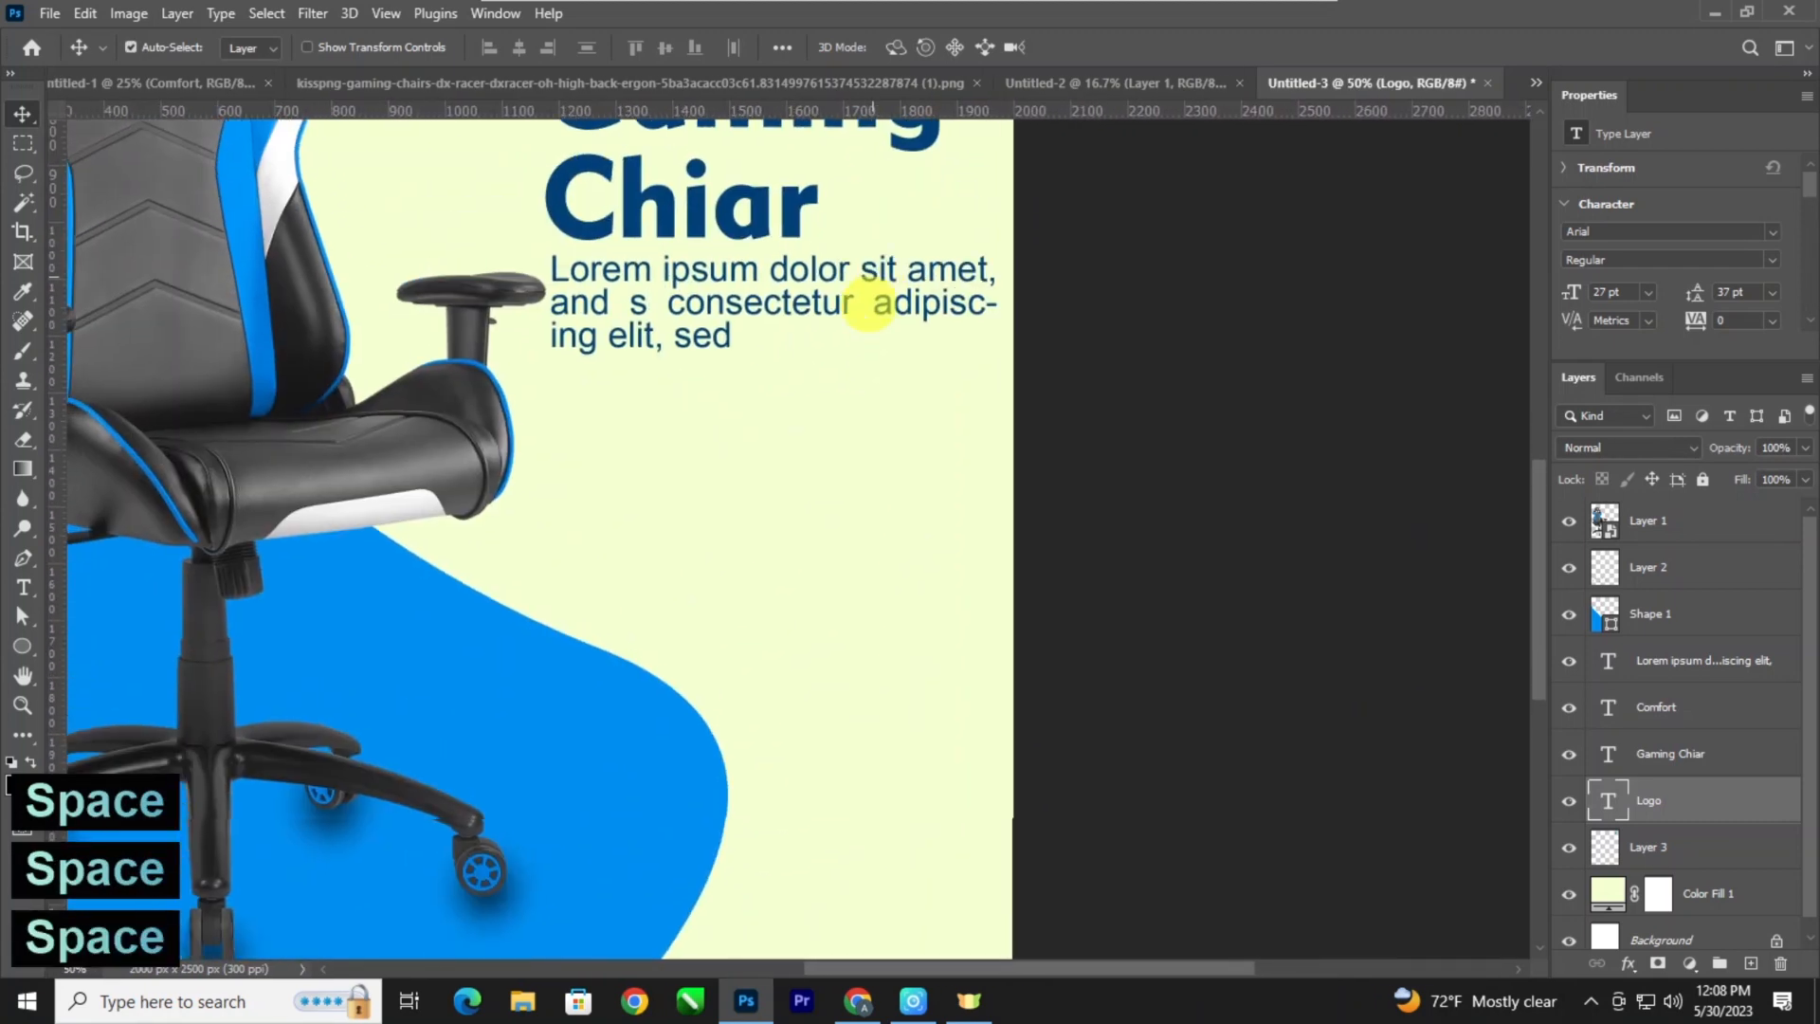
{"action": "left_click", "coordinate": [21, 645]}
{"action": "right_click", "coordinate": [38, 646]}
{"action": "left_click", "coordinate": [95, 642]}
{"action": "left_click_drag", "start_coordinate": [674, 541], "coordinate": [979, 625]}
{"action": "scroll", "coordinate": [1678, 304], "scroll_direction": "down", "scroll_amount": 3}
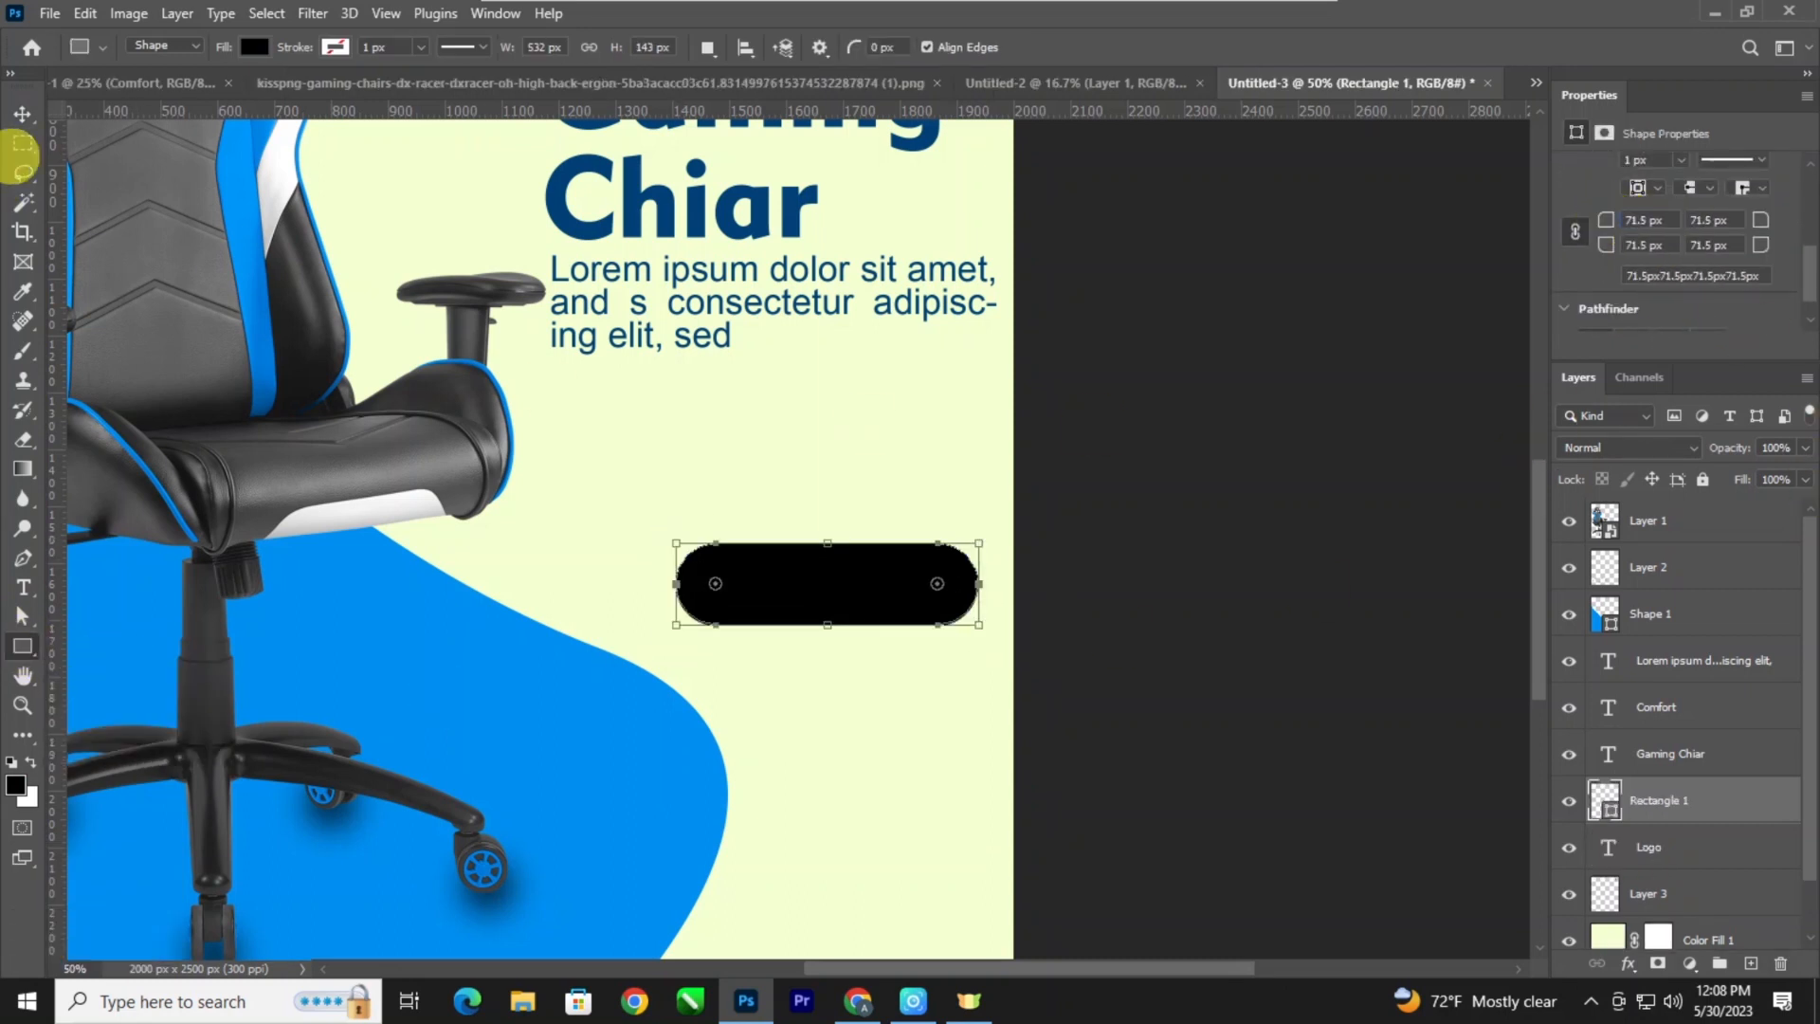
{"action": "left_click", "coordinate": [22, 113]}
Fill the rounded rectangle with a linear gradient running from light blue to deeper blue.
{"action": "scroll", "coordinate": [1706, 232], "scroll_direction": "up", "scroll_amount": 3}
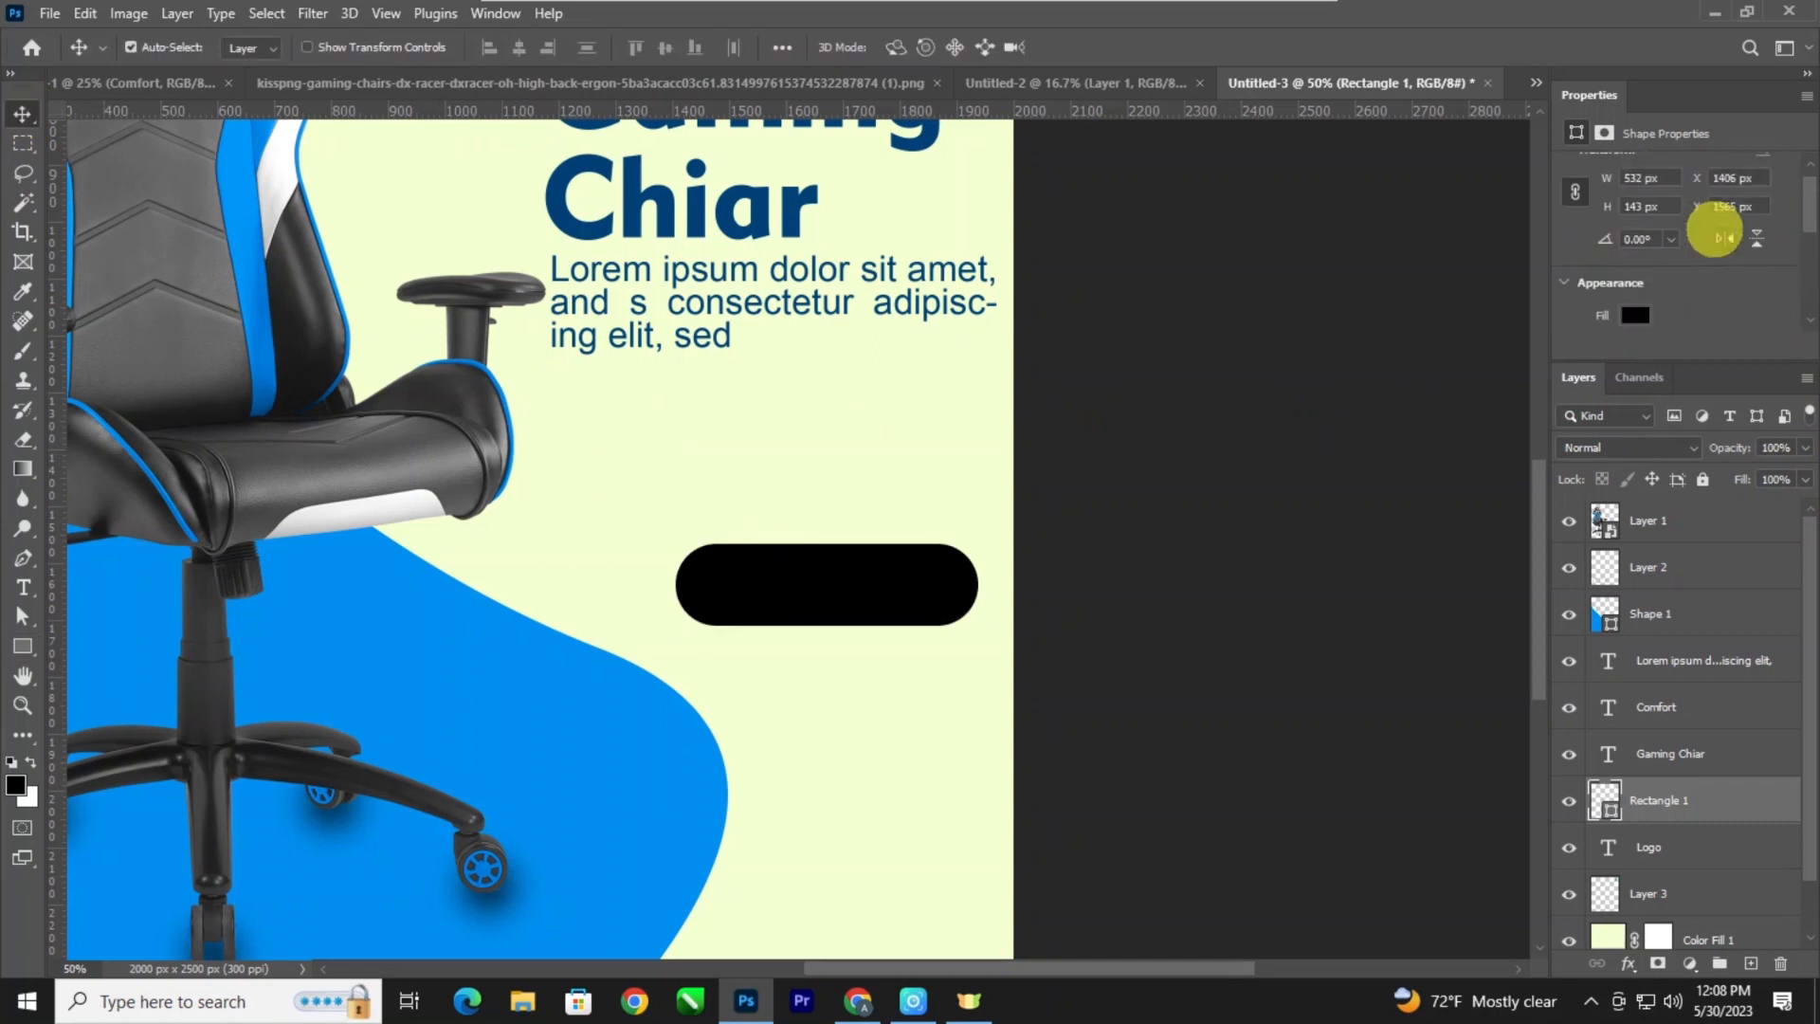
{"action": "left_click", "coordinate": [1634, 243]}
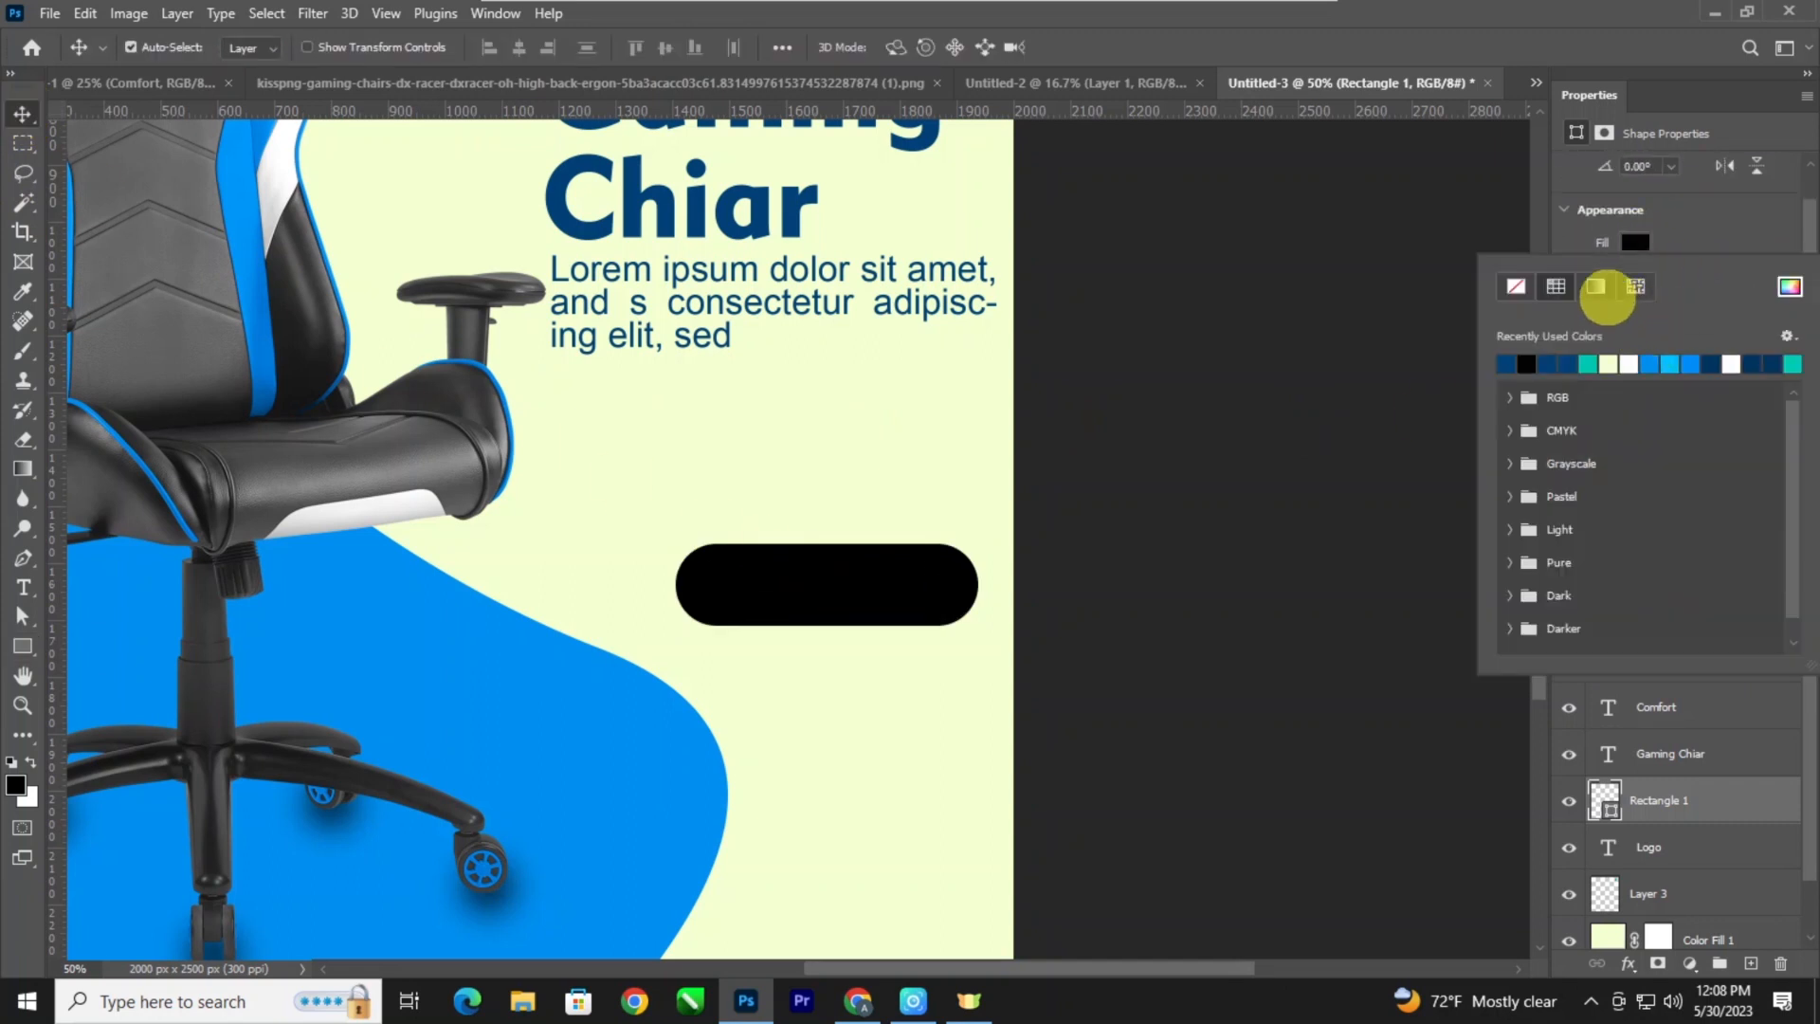
{"action": "left_click", "coordinate": [1596, 288]}
{"action": "left_click", "coordinate": [1528, 366]}
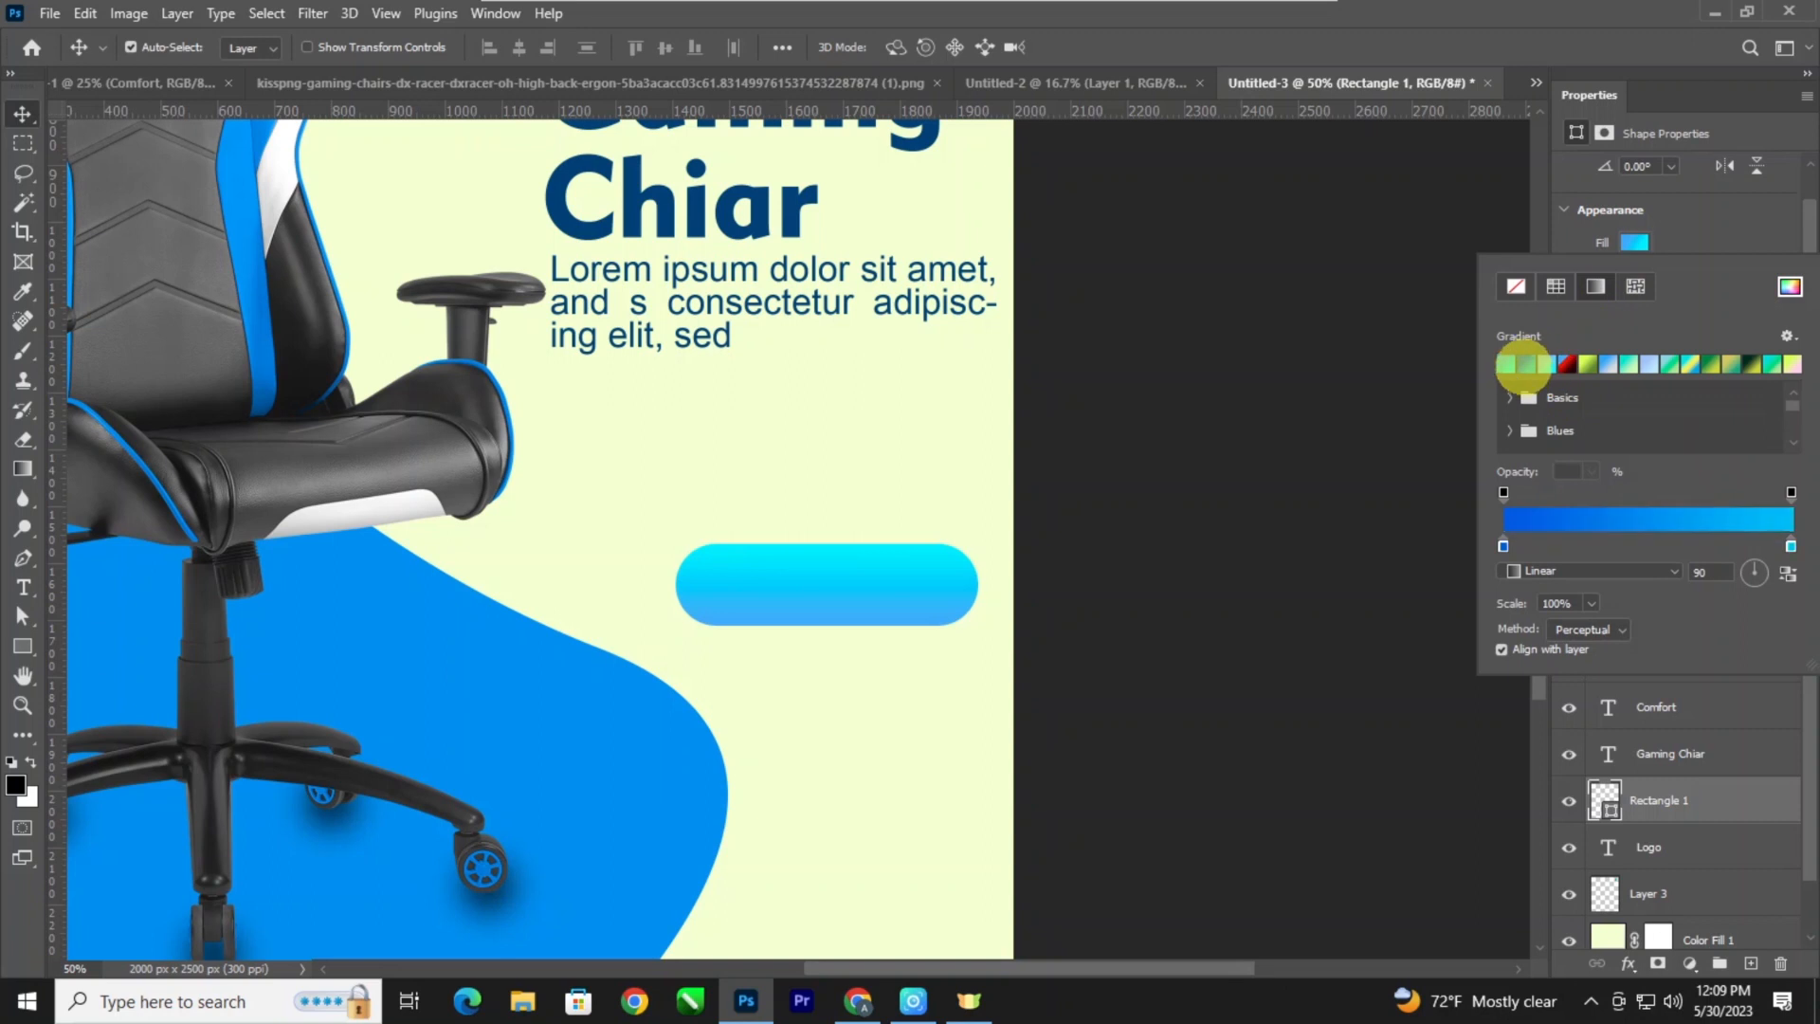
{"action": "left_click", "coordinate": [1523, 365]}
{"action": "left_click", "coordinate": [21, 110]}
Move the gradient button up closer to the paragraph and line up its right edge with the paragraph's.
{"action": "key", "text": "ctrl+minus"}
{"action": "key", "text": "ctrl+minus"}
{"action": "key", "text": "ctrl+minus"}
{"action": "key", "text": "ctrl+minus"}
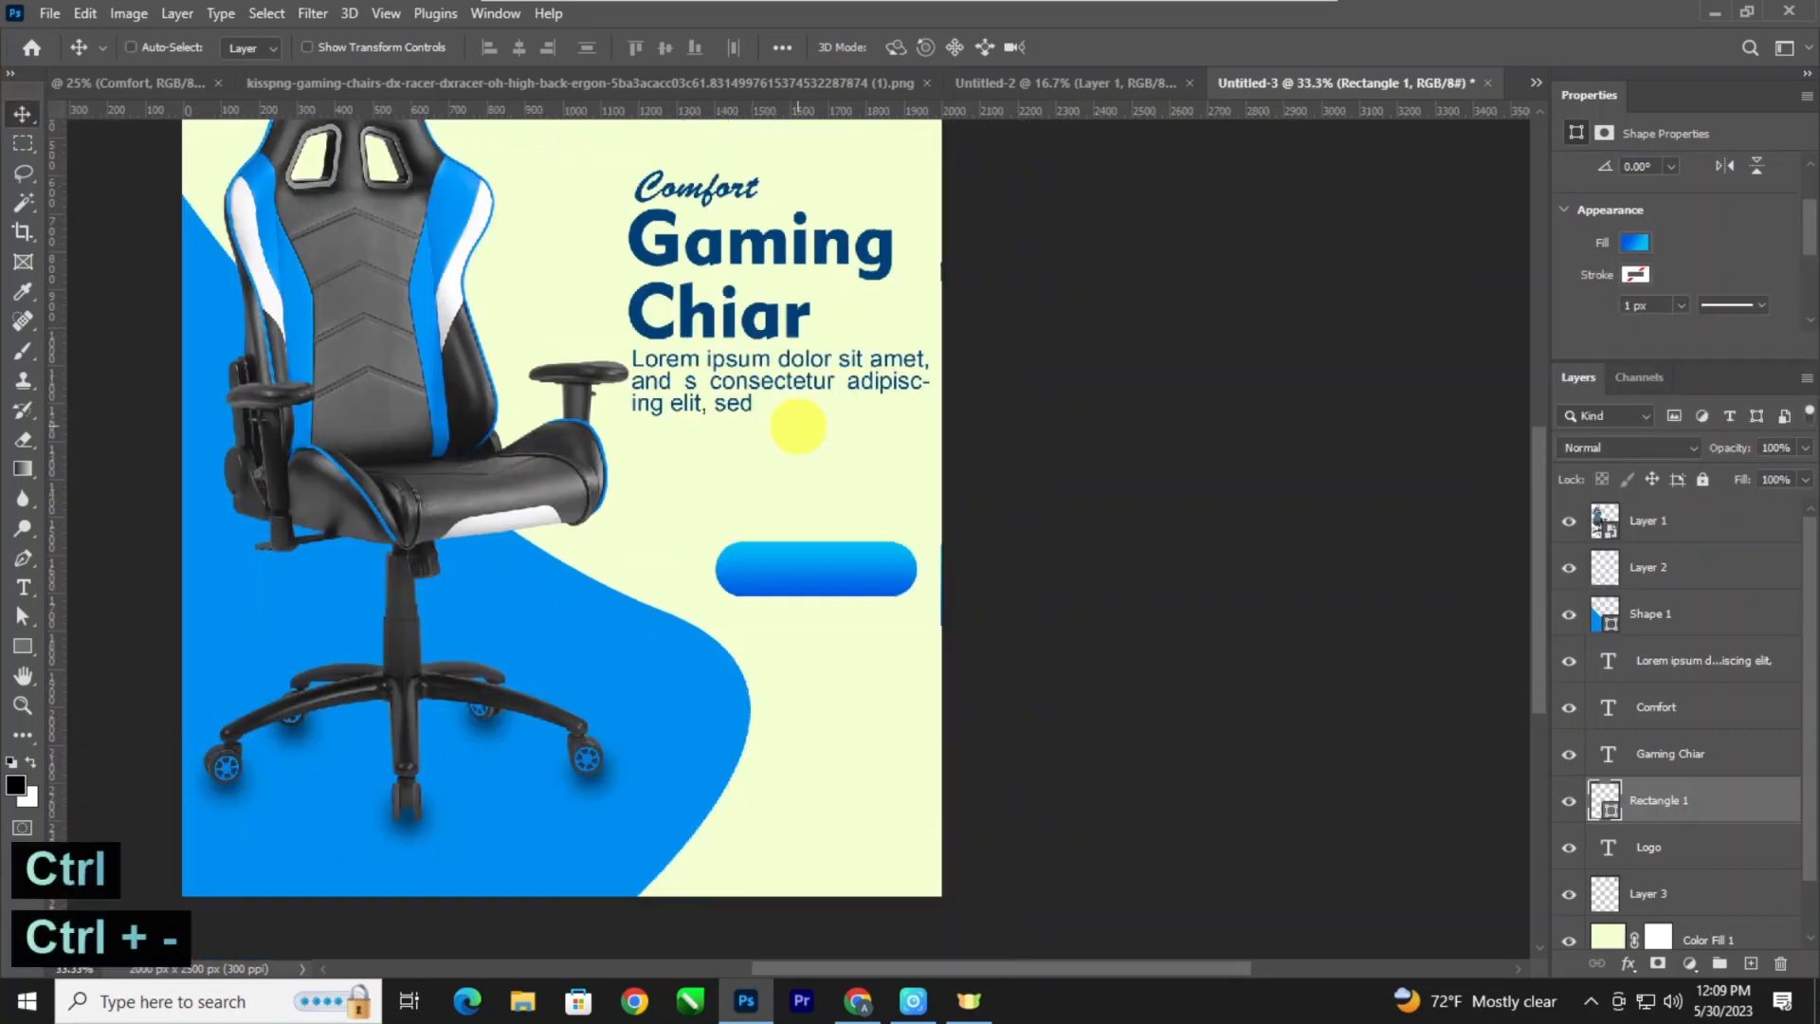
{"action": "key", "text": "ctrl+plus"}
{"action": "key", "text": "ctrl+plus"}
{"action": "key", "text": "ctrl+plus"}
{"action": "left_click_drag", "start_coordinate": [876, 563], "coordinate": [876, 495]}
{"action": "key", "text": "ctrl+minus"}
{"action": "key", "text": "ctrl+plus"}
{"action": "key", "text": "ctrl+plus"}
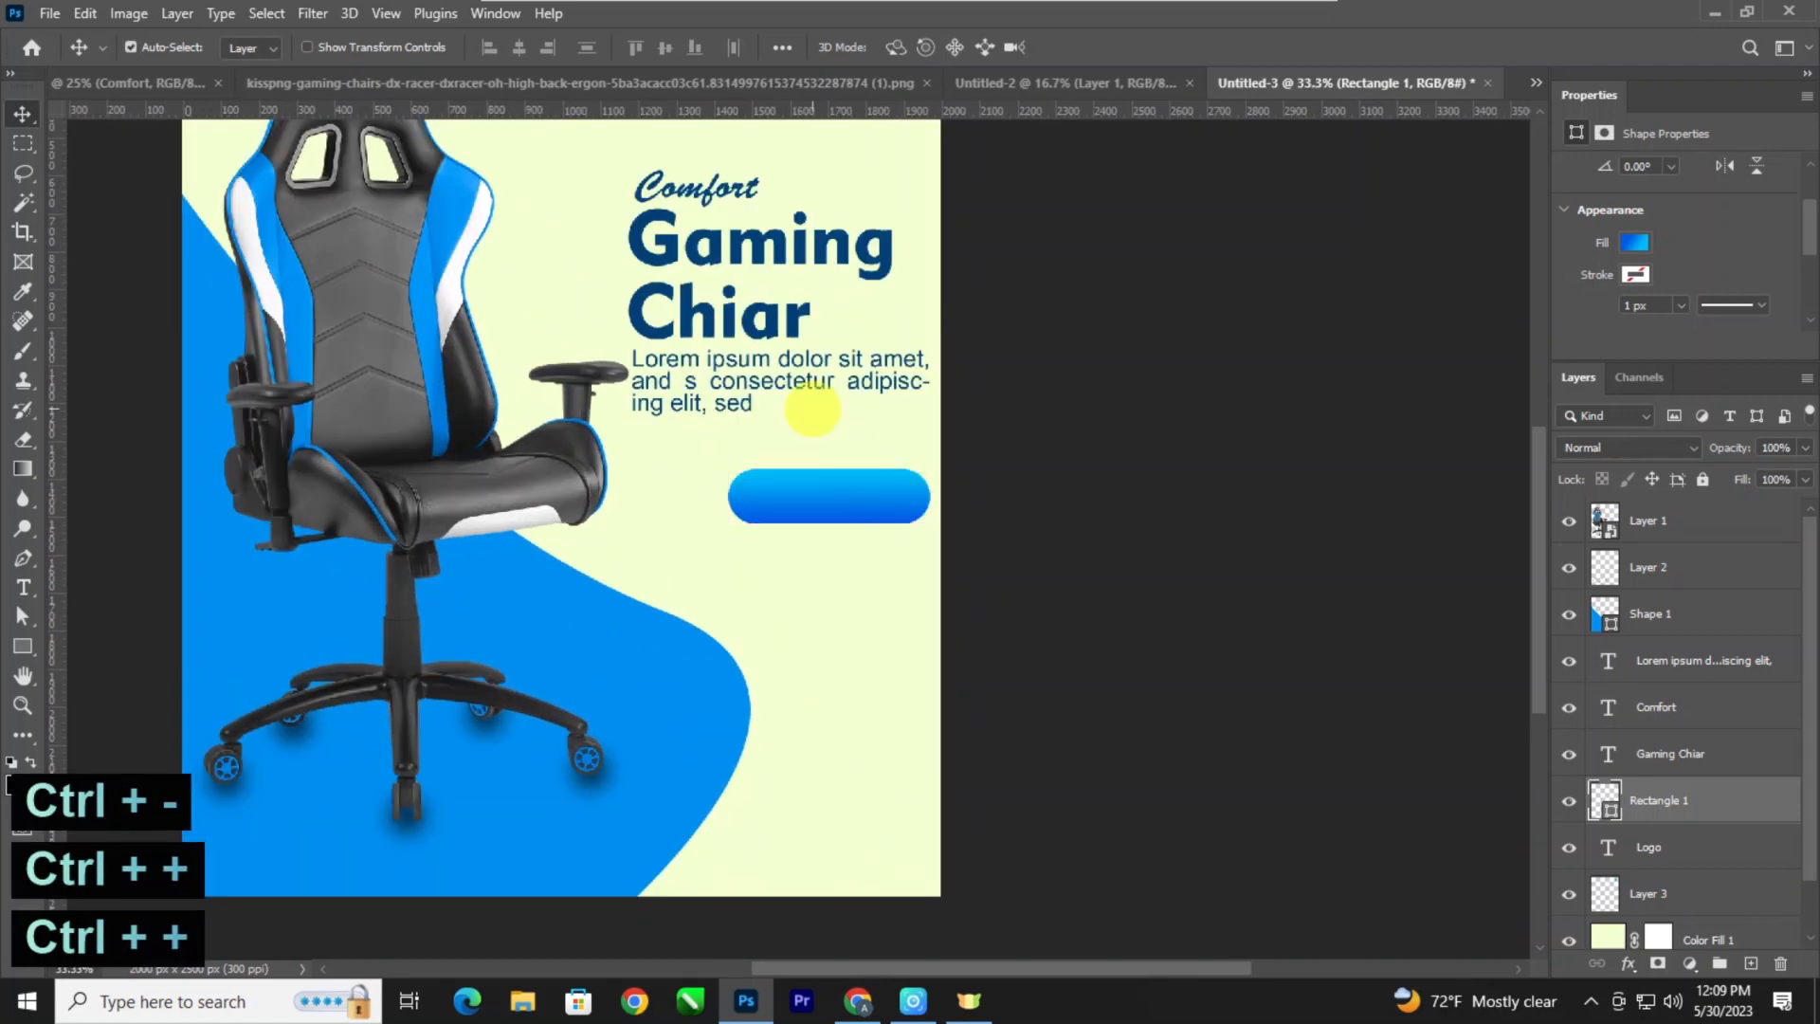
Narrow the description's text box from its right side so the paragraph rewraps further from the poster's edge.
{"action": "left_click", "coordinate": [894, 379], "text": "ctrl"}
{"action": "key", "text": "t"}
{"action": "left_click", "coordinate": [896, 382]}
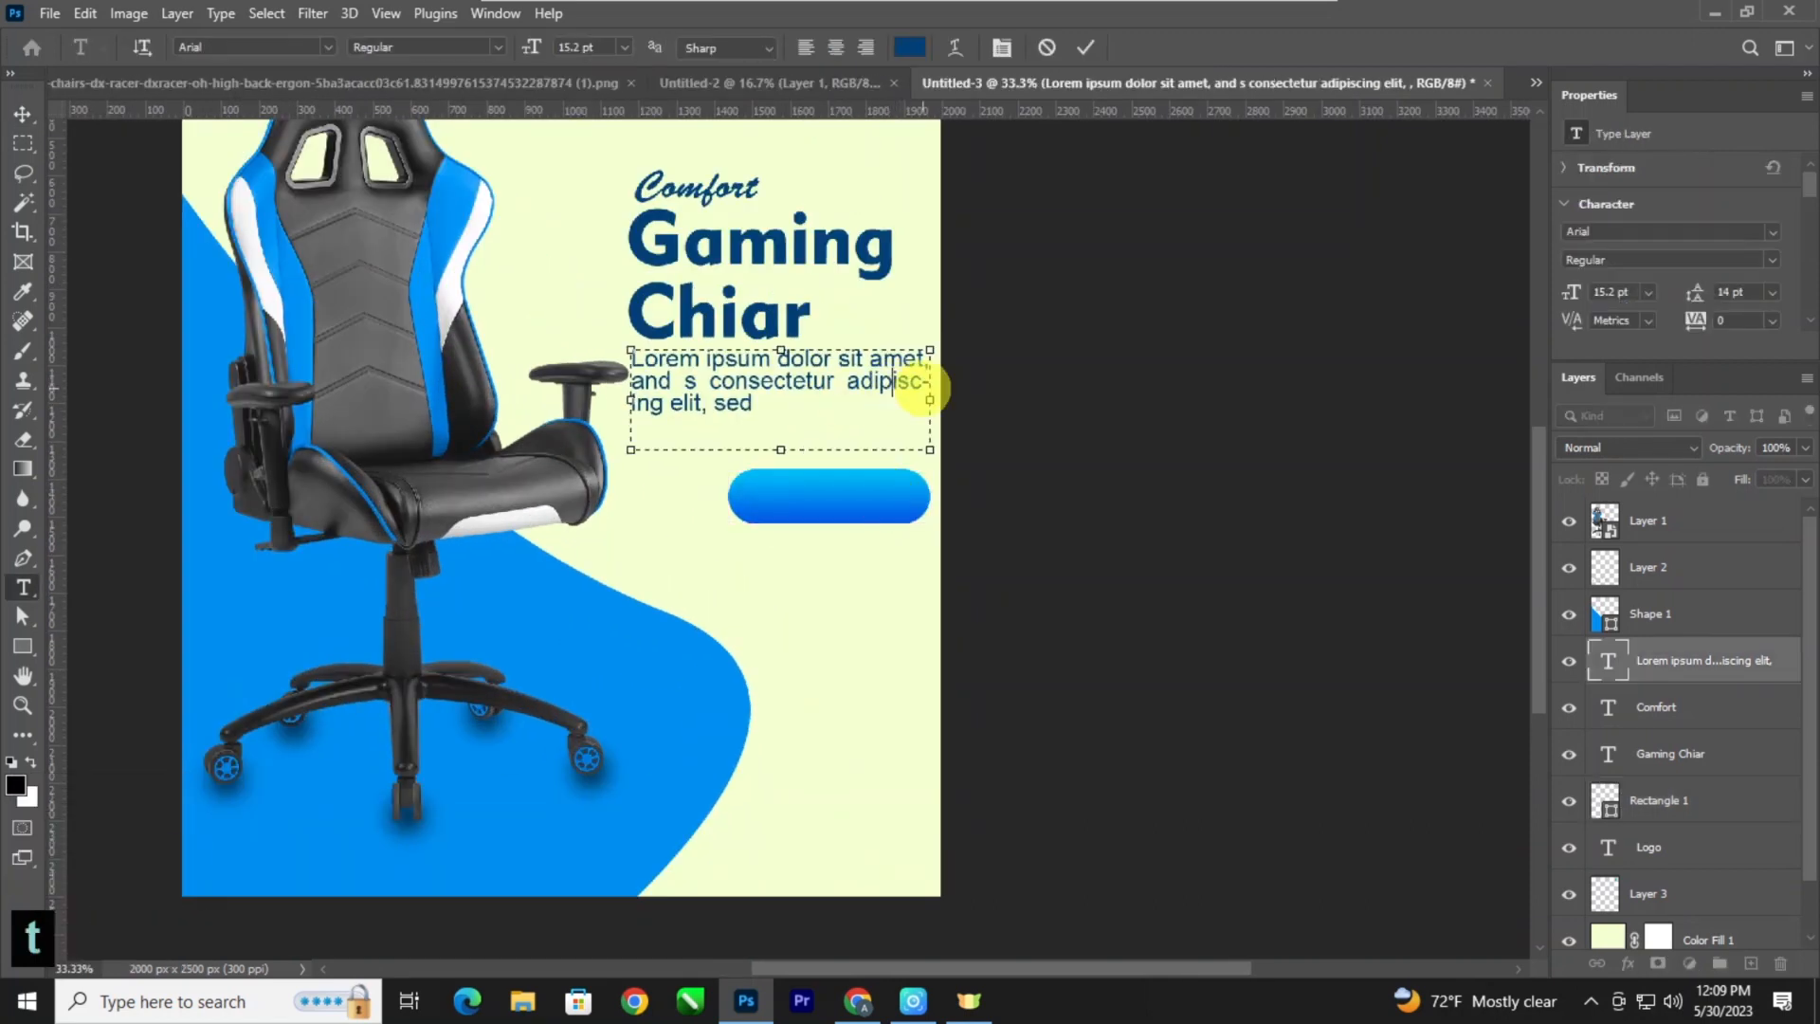
{"action": "left_click_drag", "start_coordinate": [919, 406], "coordinate": [902, 407]}
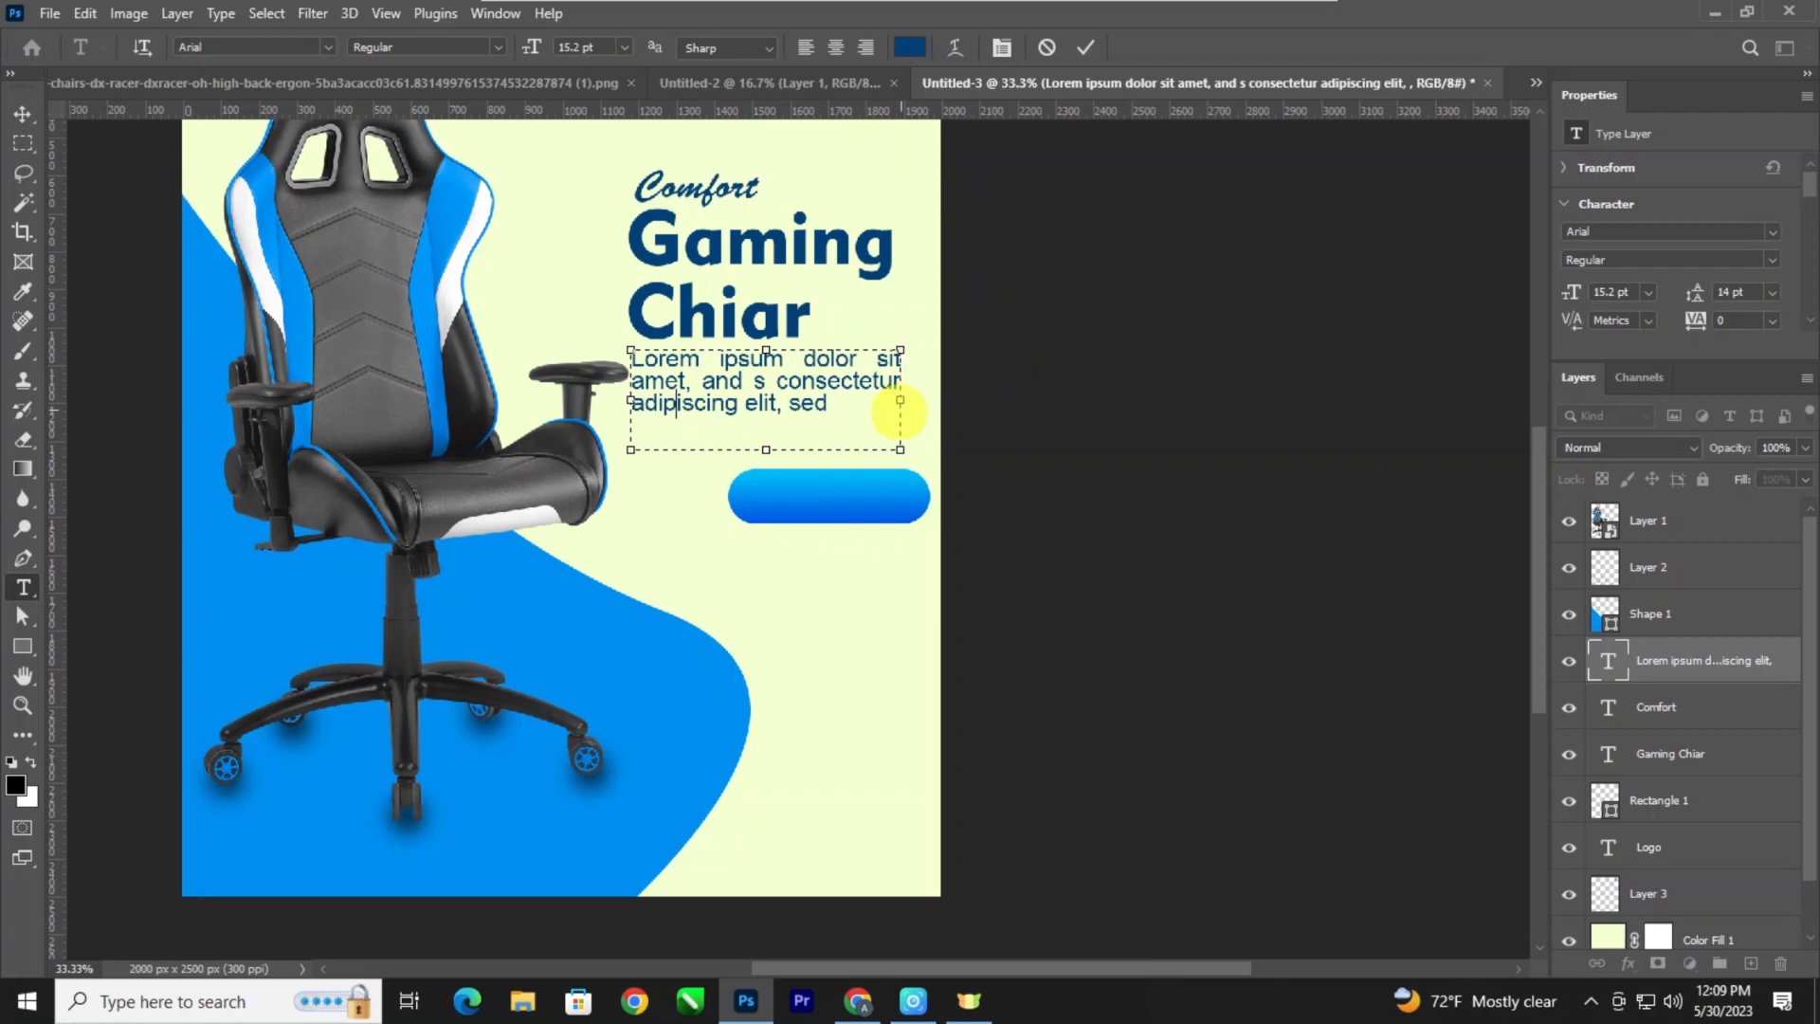
{"action": "left_click", "coordinate": [23, 113]}
Nudge "Comfort", the heading and the paragraph together slightly right, leaving the blue shape where it is.
{"action": "key", "text": "ctrl+minus"}
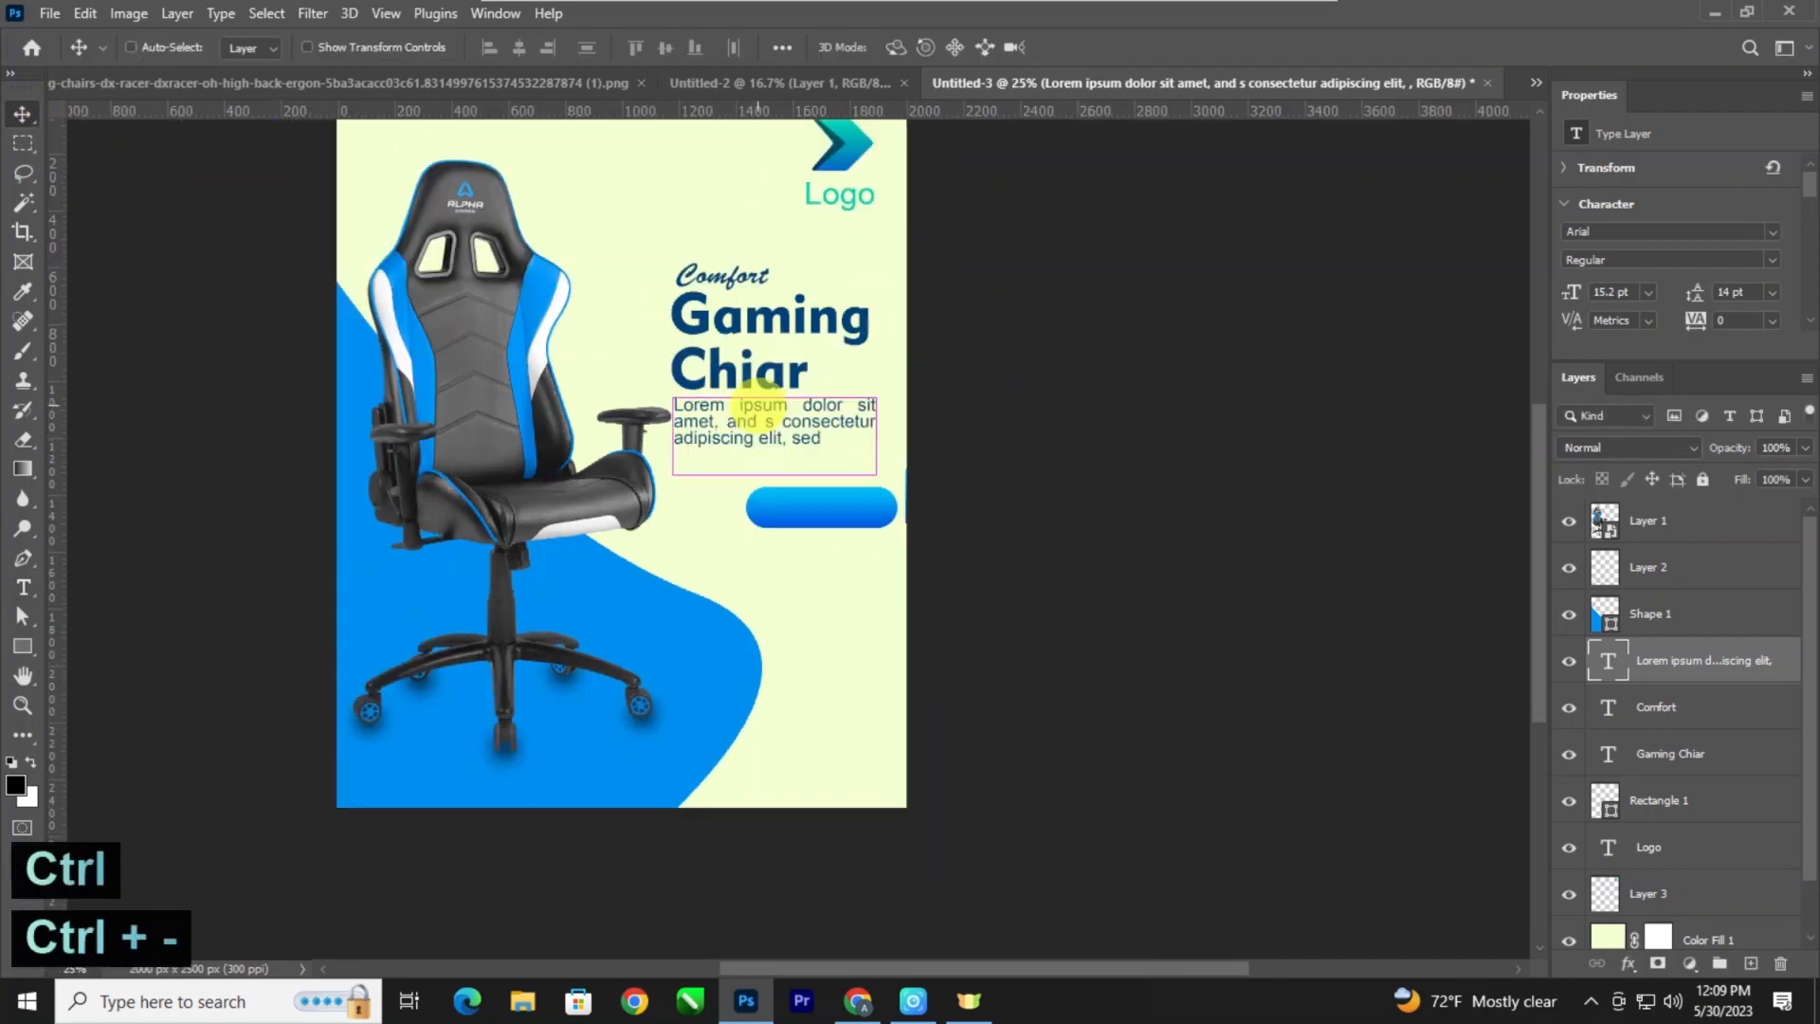
{"action": "left_click_drag", "start_coordinate": [1003, 472], "coordinate": [706, 281]}
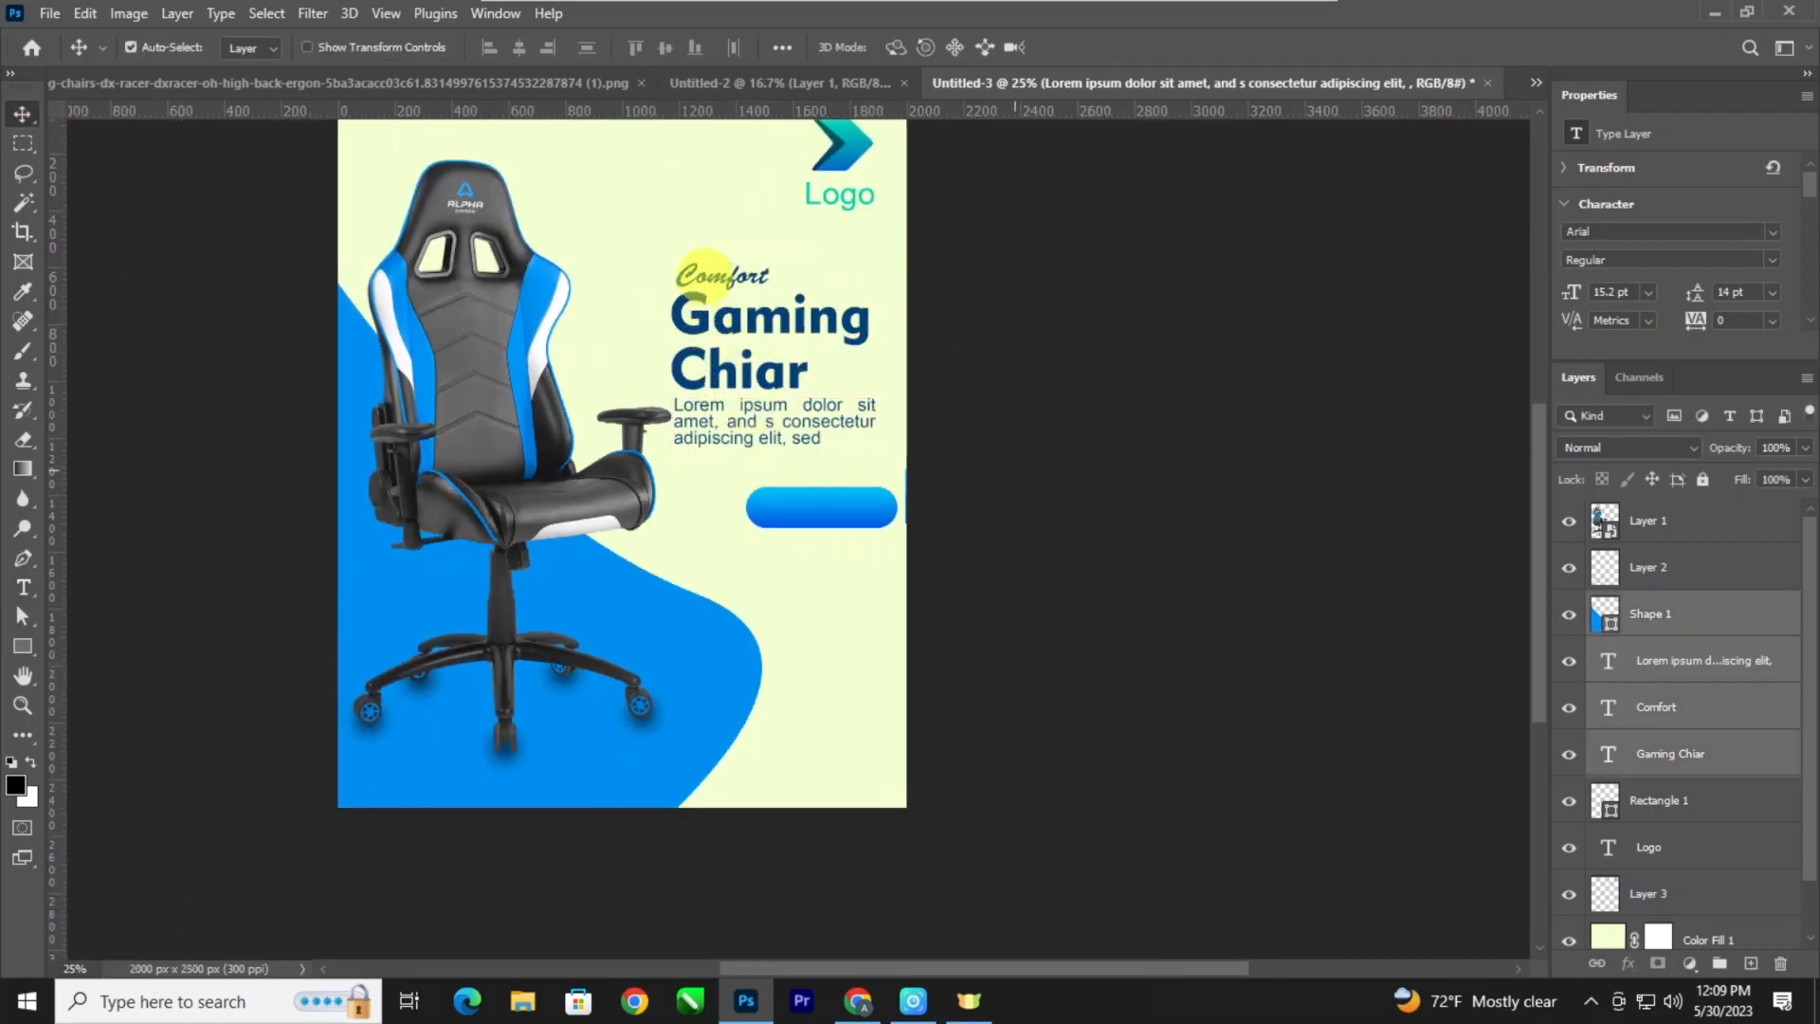
{"action": "left_click", "coordinate": [1678, 621], "text": "ctrl"}
{"action": "key", "text": "shift+Right"}
{"action": "key", "text": "shift+Right"}
{"action": "key", "text": "shift+Right"}
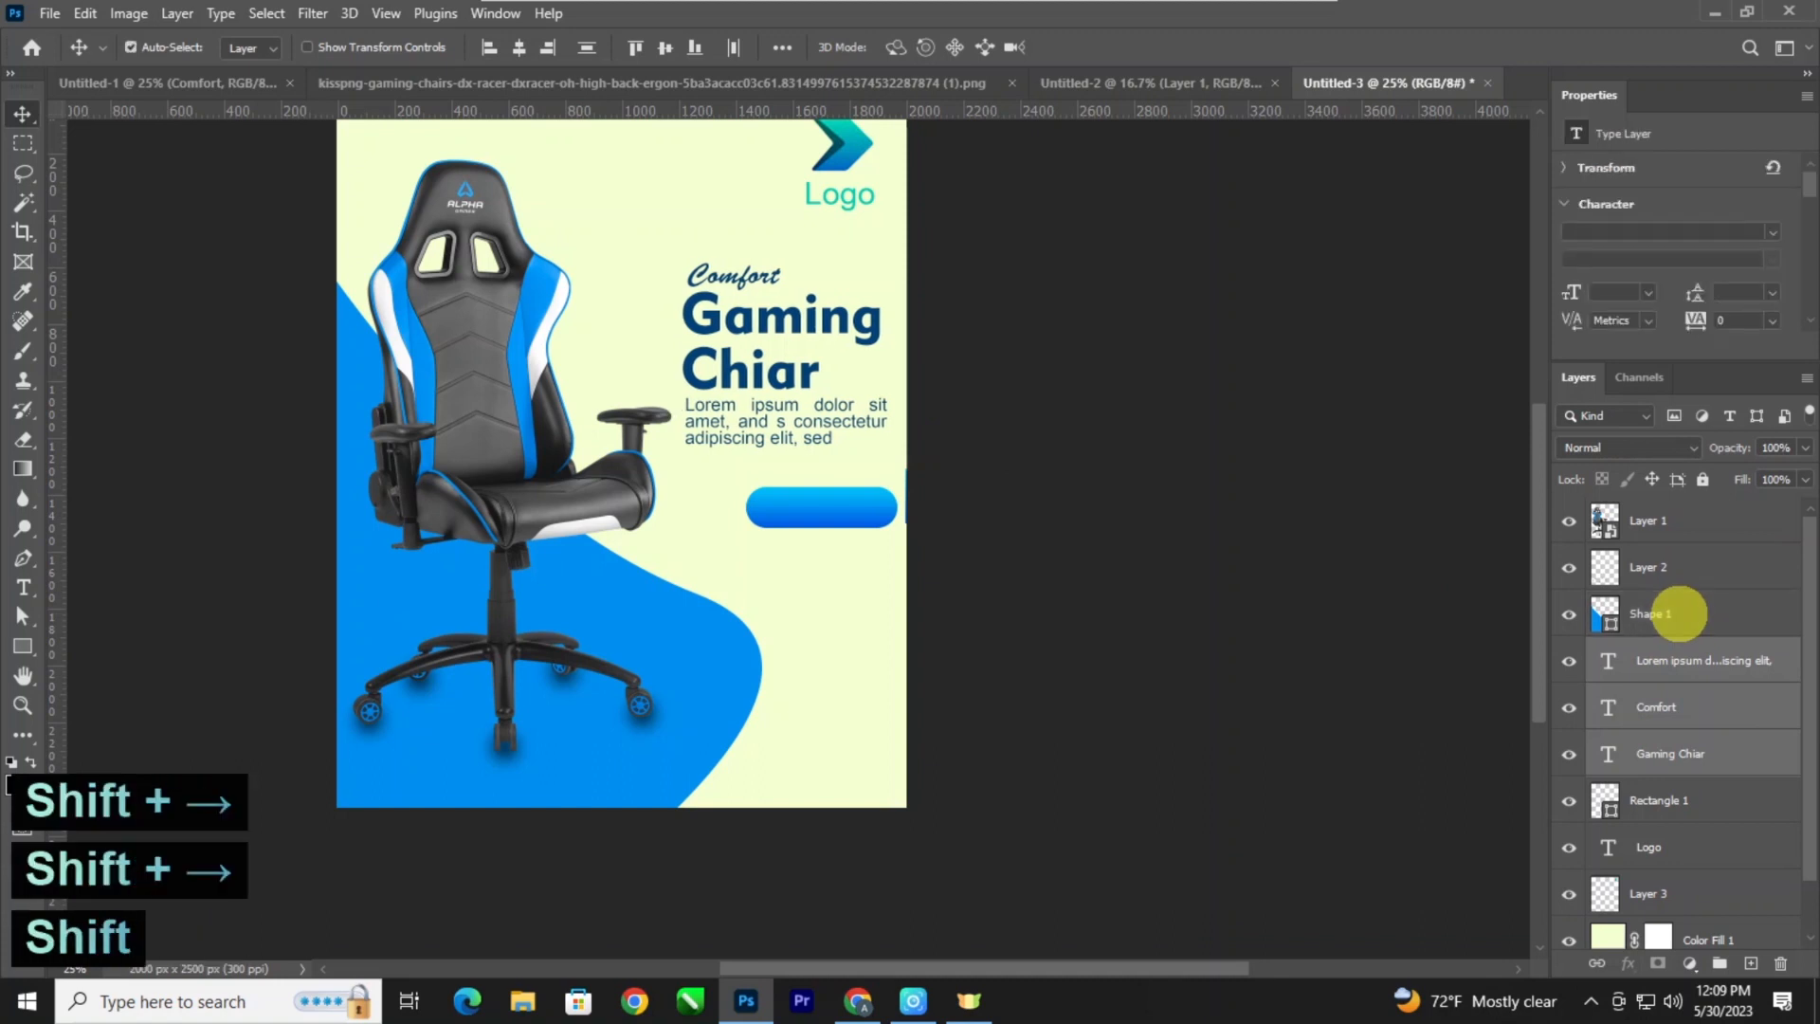
Move the gradient button slightly up and left, aligning its right edge with the narrowed paragraph.
{"action": "key", "text": "ctrl+plus"}
{"action": "mouse_move", "coordinate": [866, 493]}
{"action": "left_mouse_down"}
{"action": "mouse_move", "coordinate": [951, 483]}
{"action": "mouse_move", "coordinate": [813, 485]}
{"action": "mouse_move", "coordinate": [853, 480]}
{"action": "left_mouse_up"}
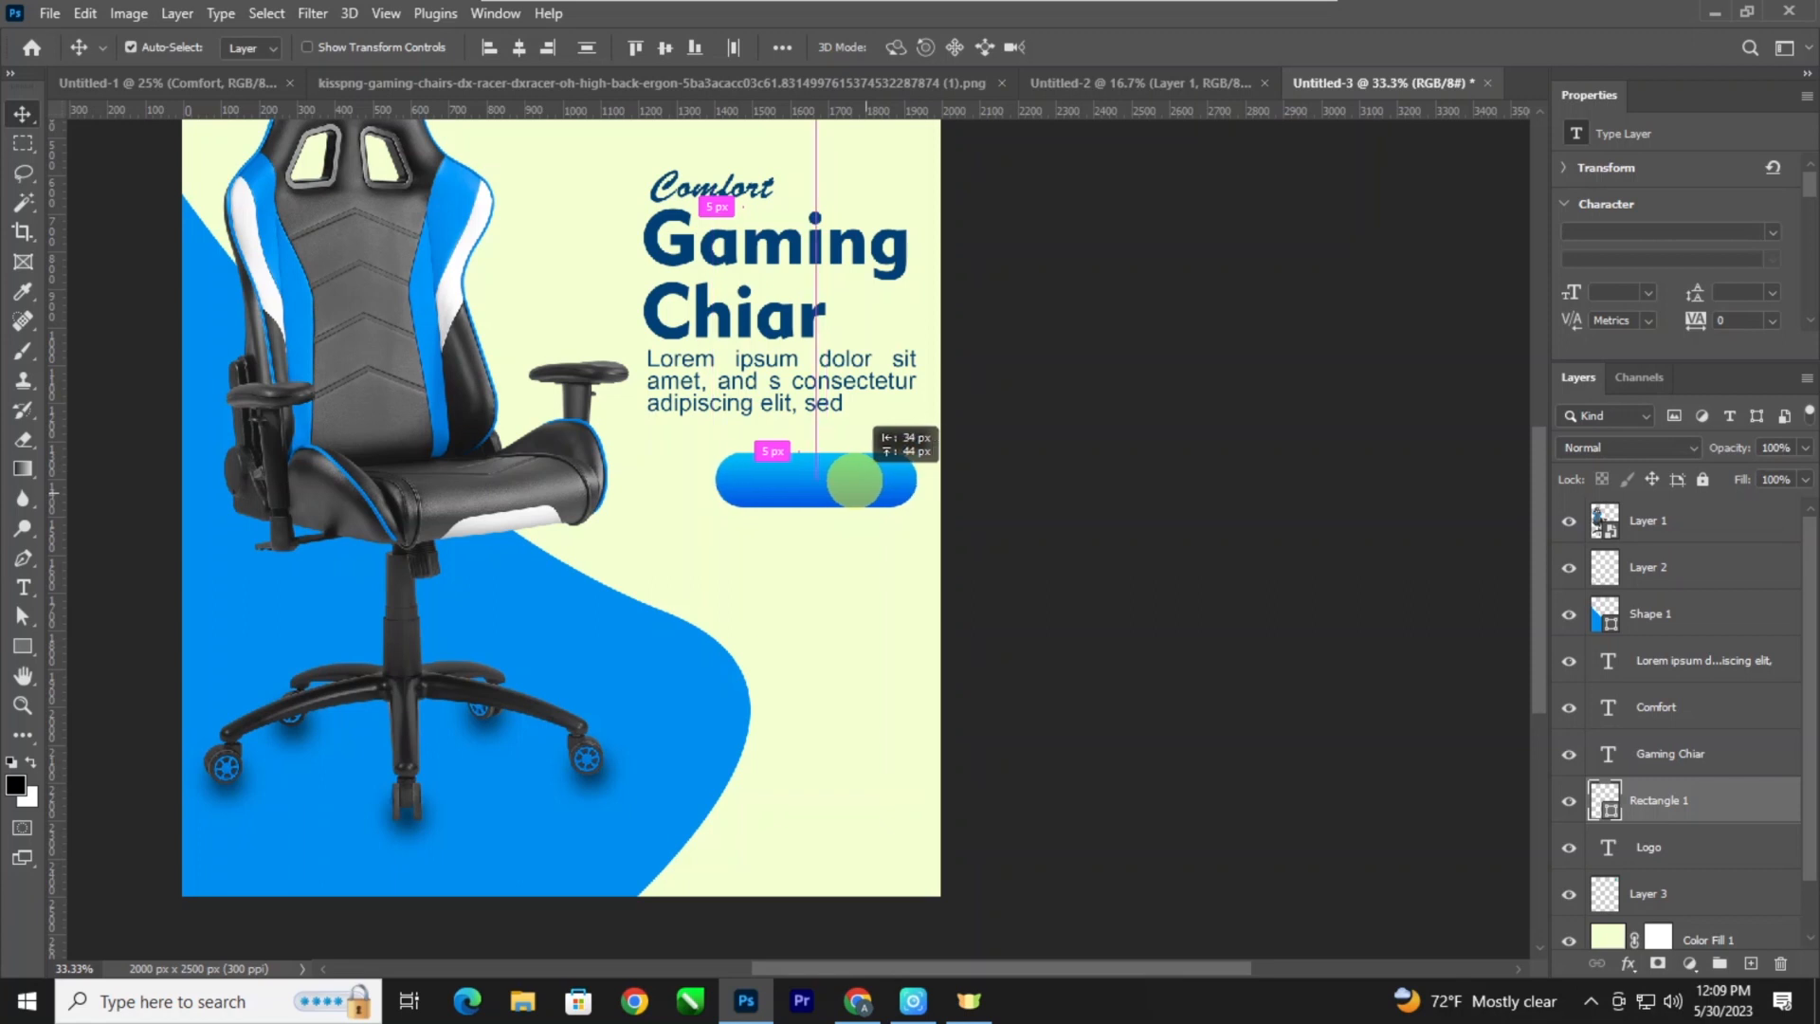
{"action": "left_click", "coordinate": [851, 480]}
Add the text "order Now" in 12 pt Arial on the empty background below the gradient button.
{"action": "key", "text": "ctrl+plus"}
{"action": "key", "text": "ctrl+plus"}
{"action": "key", "text": "ctrl+plus"}
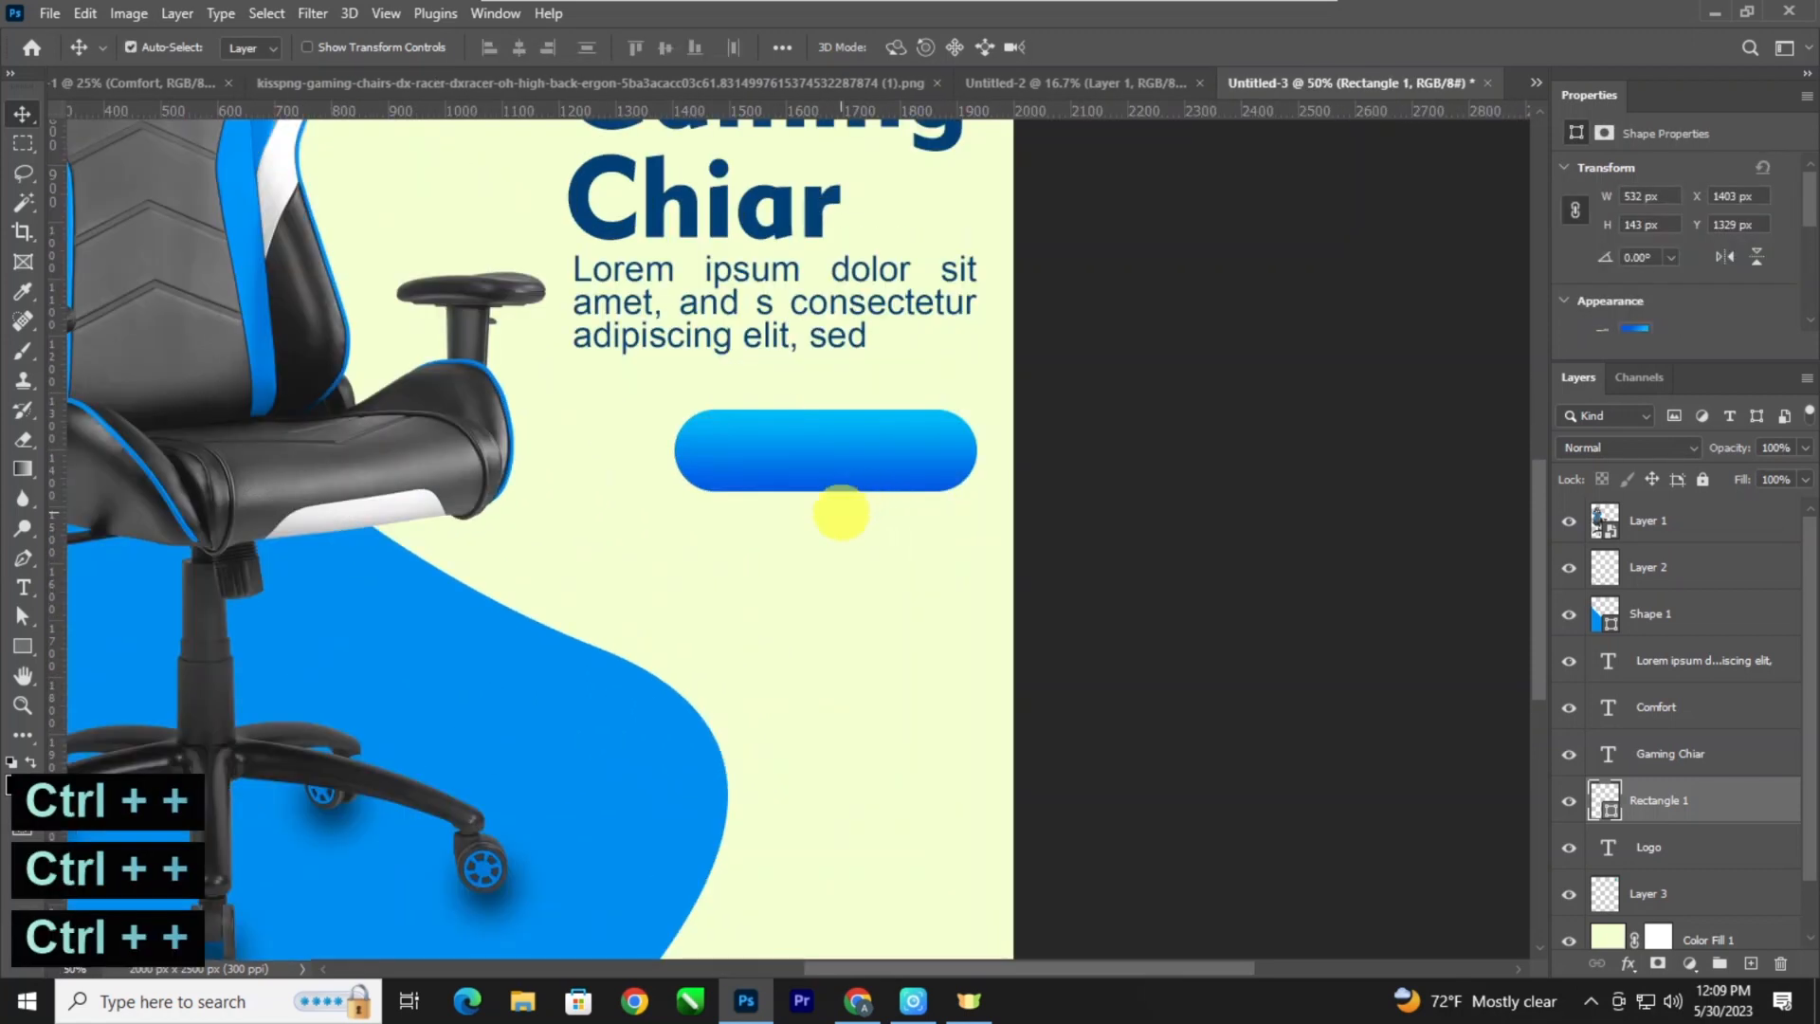
{"action": "key", "text": "t"}
{"action": "left_click", "coordinate": [842, 611]}
{"action": "type", "text": "ord"}
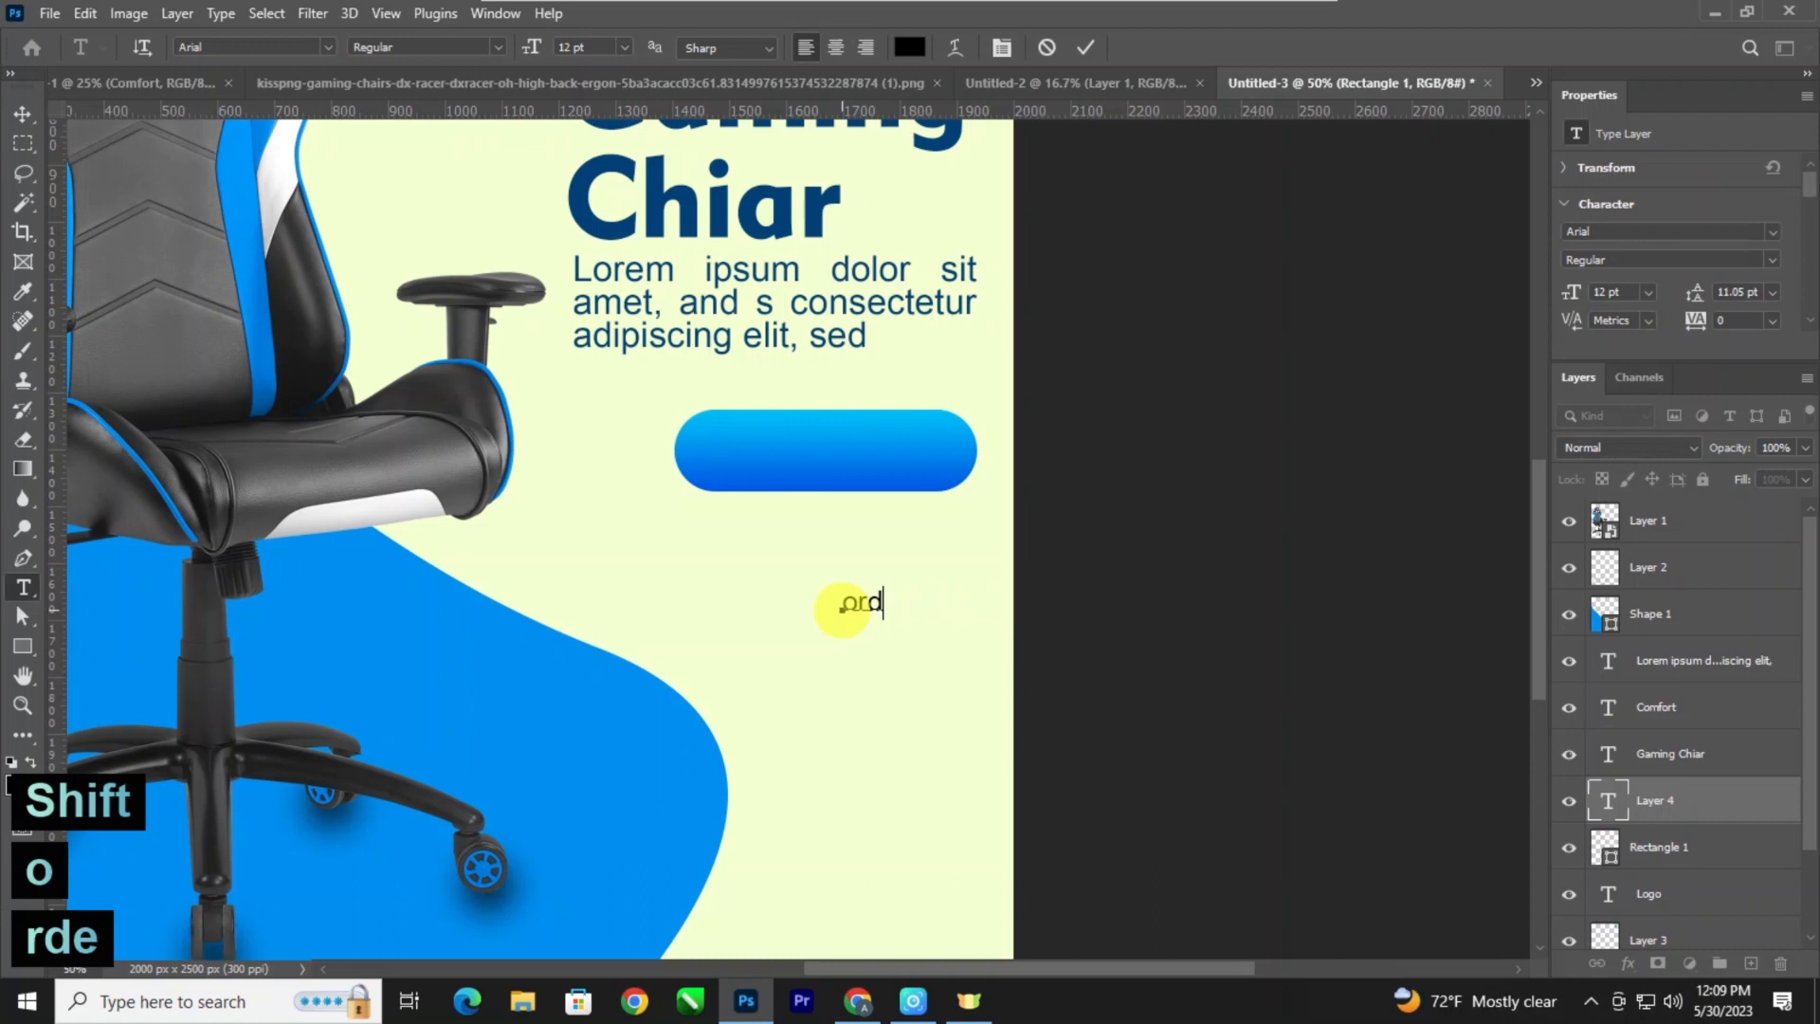
{"action": "type", "text": "er Now"}
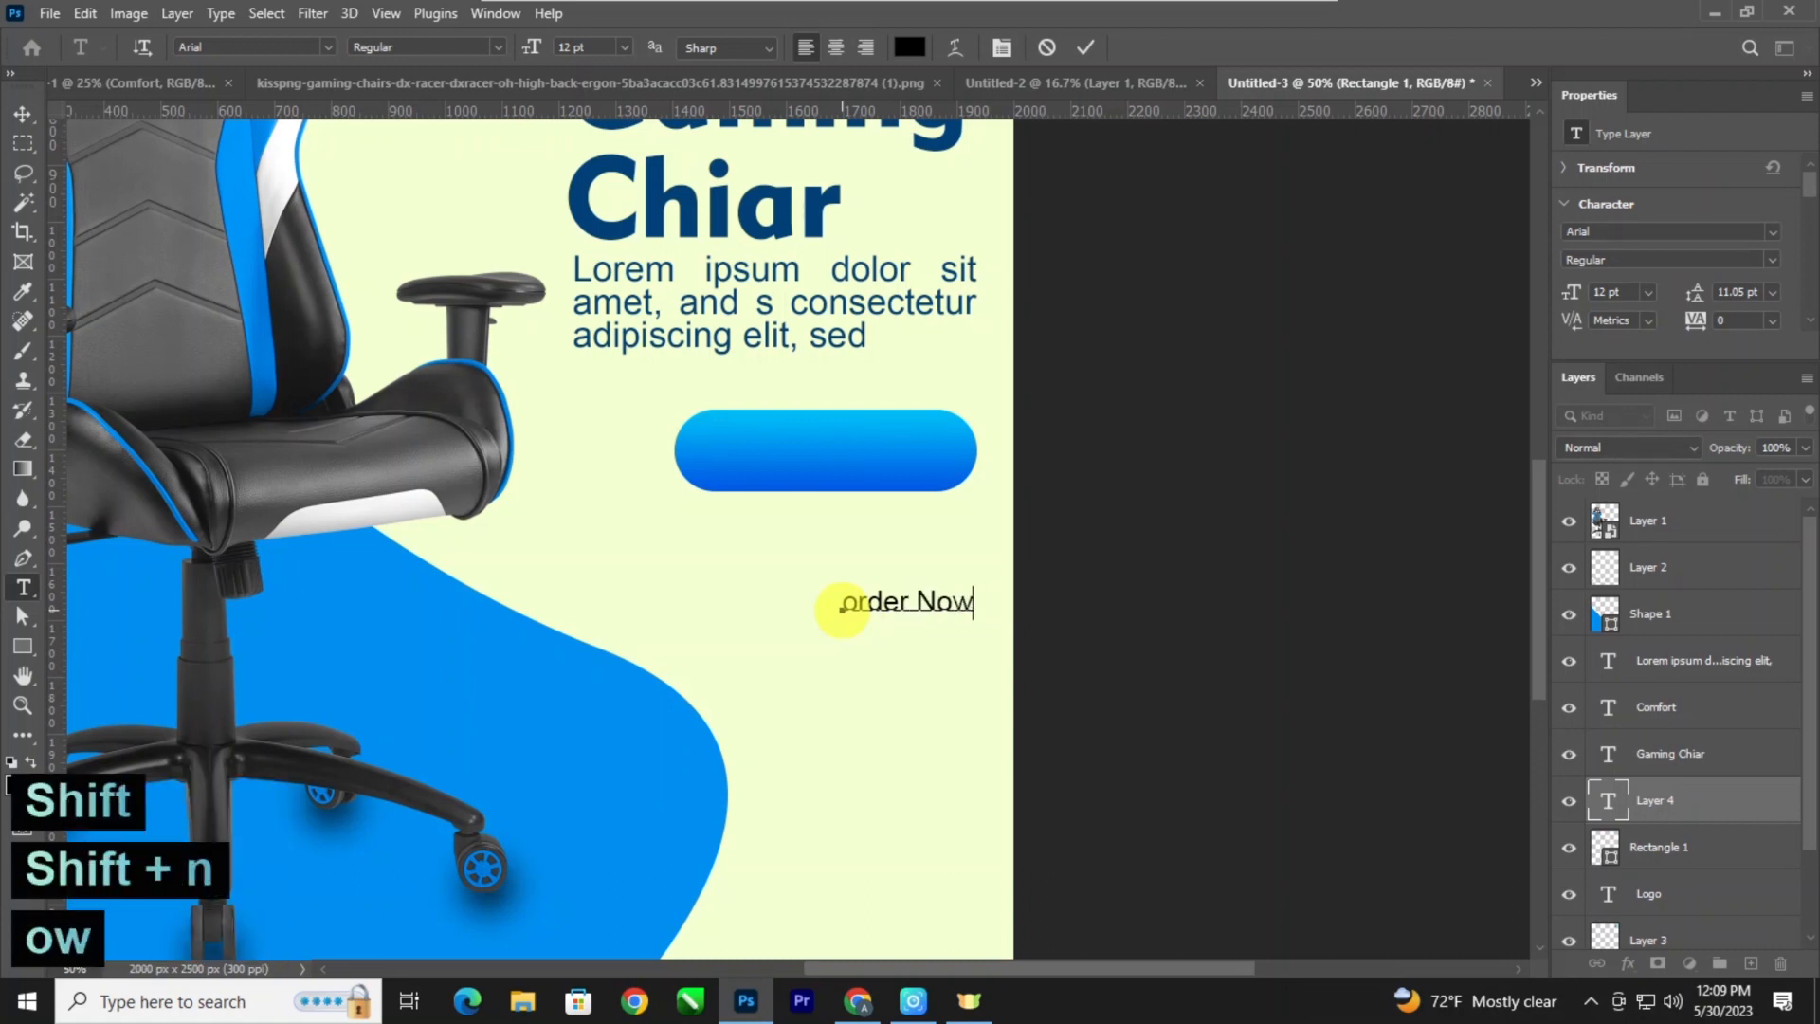
Capitalise the first letter of the new text line so it reads "Order Now".
{"action": "key", "text": "Left"}
{"action": "key", "text": "Left"}
{"action": "key", "text": "Left"}
{"action": "key", "text": "Left"}
{"action": "key", "text": "Left"}
{"action": "key", "text": "Left"}
{"action": "key", "text": "Left"}
{"action": "key", "text": "Left"}
{"action": "key", "text": "BackSpace"}
{"action": "type", "text": "O"}
Colour the whole "Order Now" text white (ffffff) and commit the text.
{"action": "key", "text": "ctrl+a"}
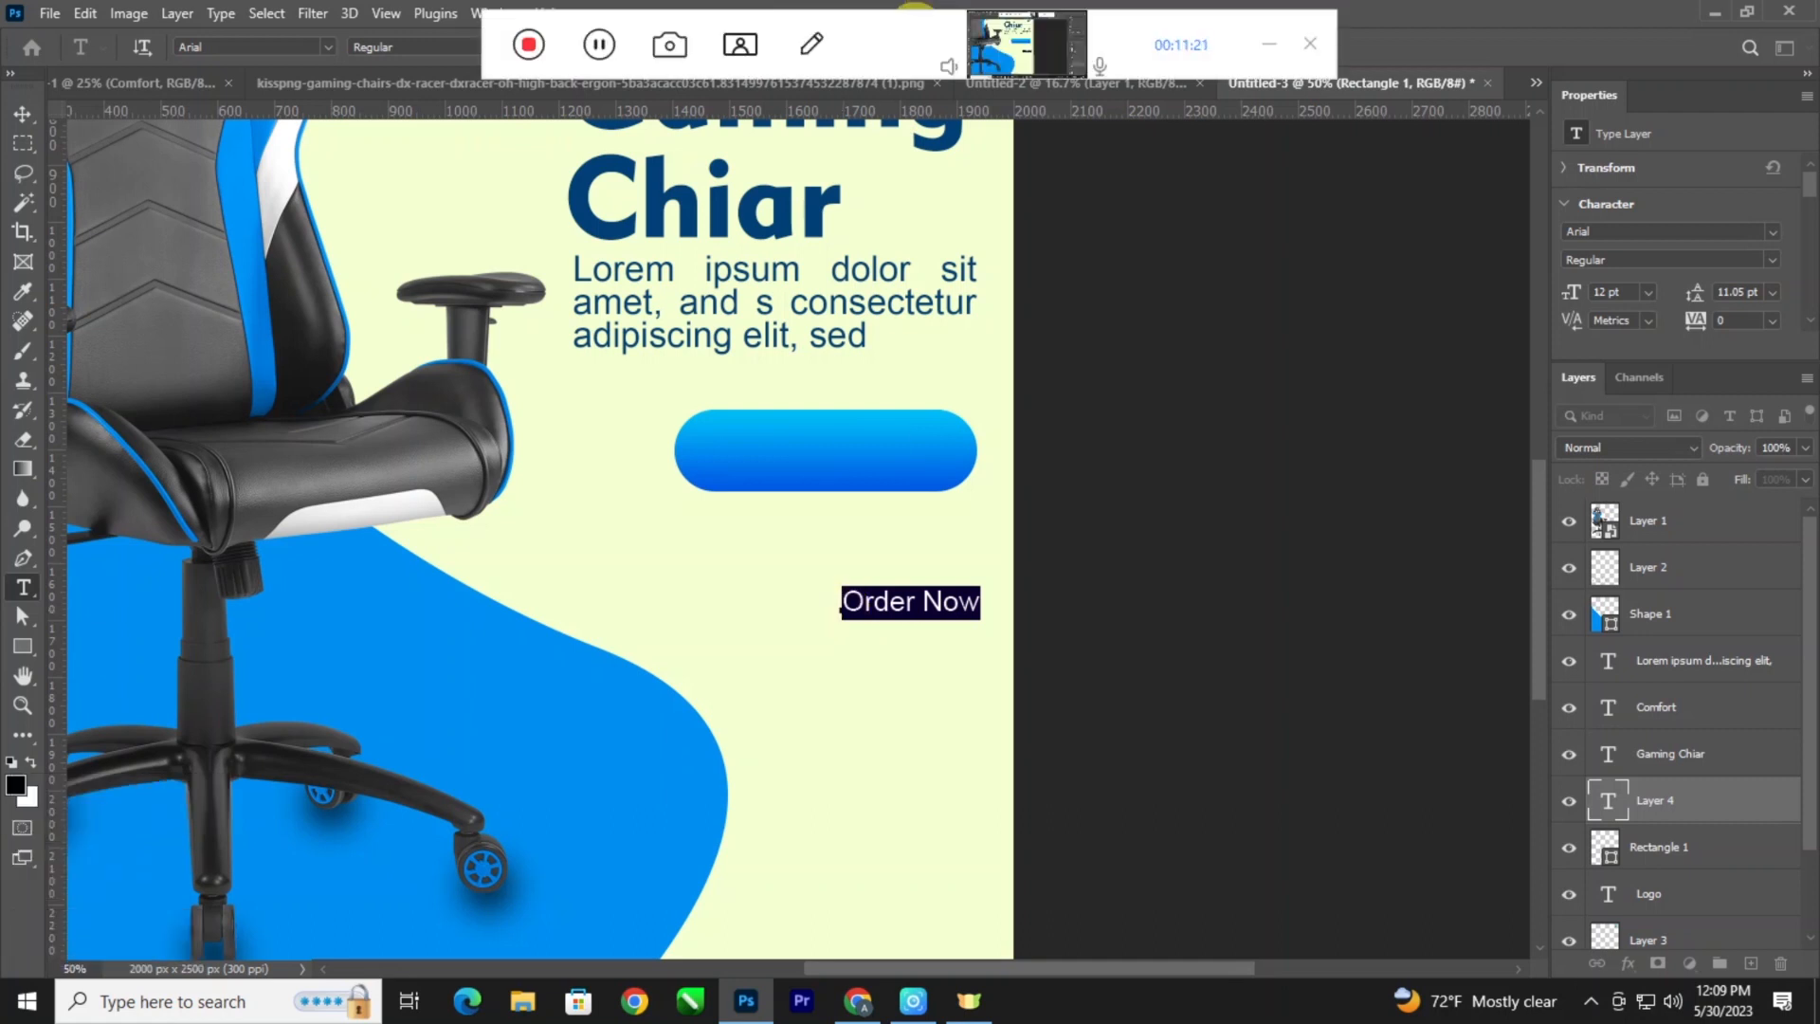
{"action": "left_click", "coordinate": [909, 48]}
{"action": "type", "text": "ffffff"}
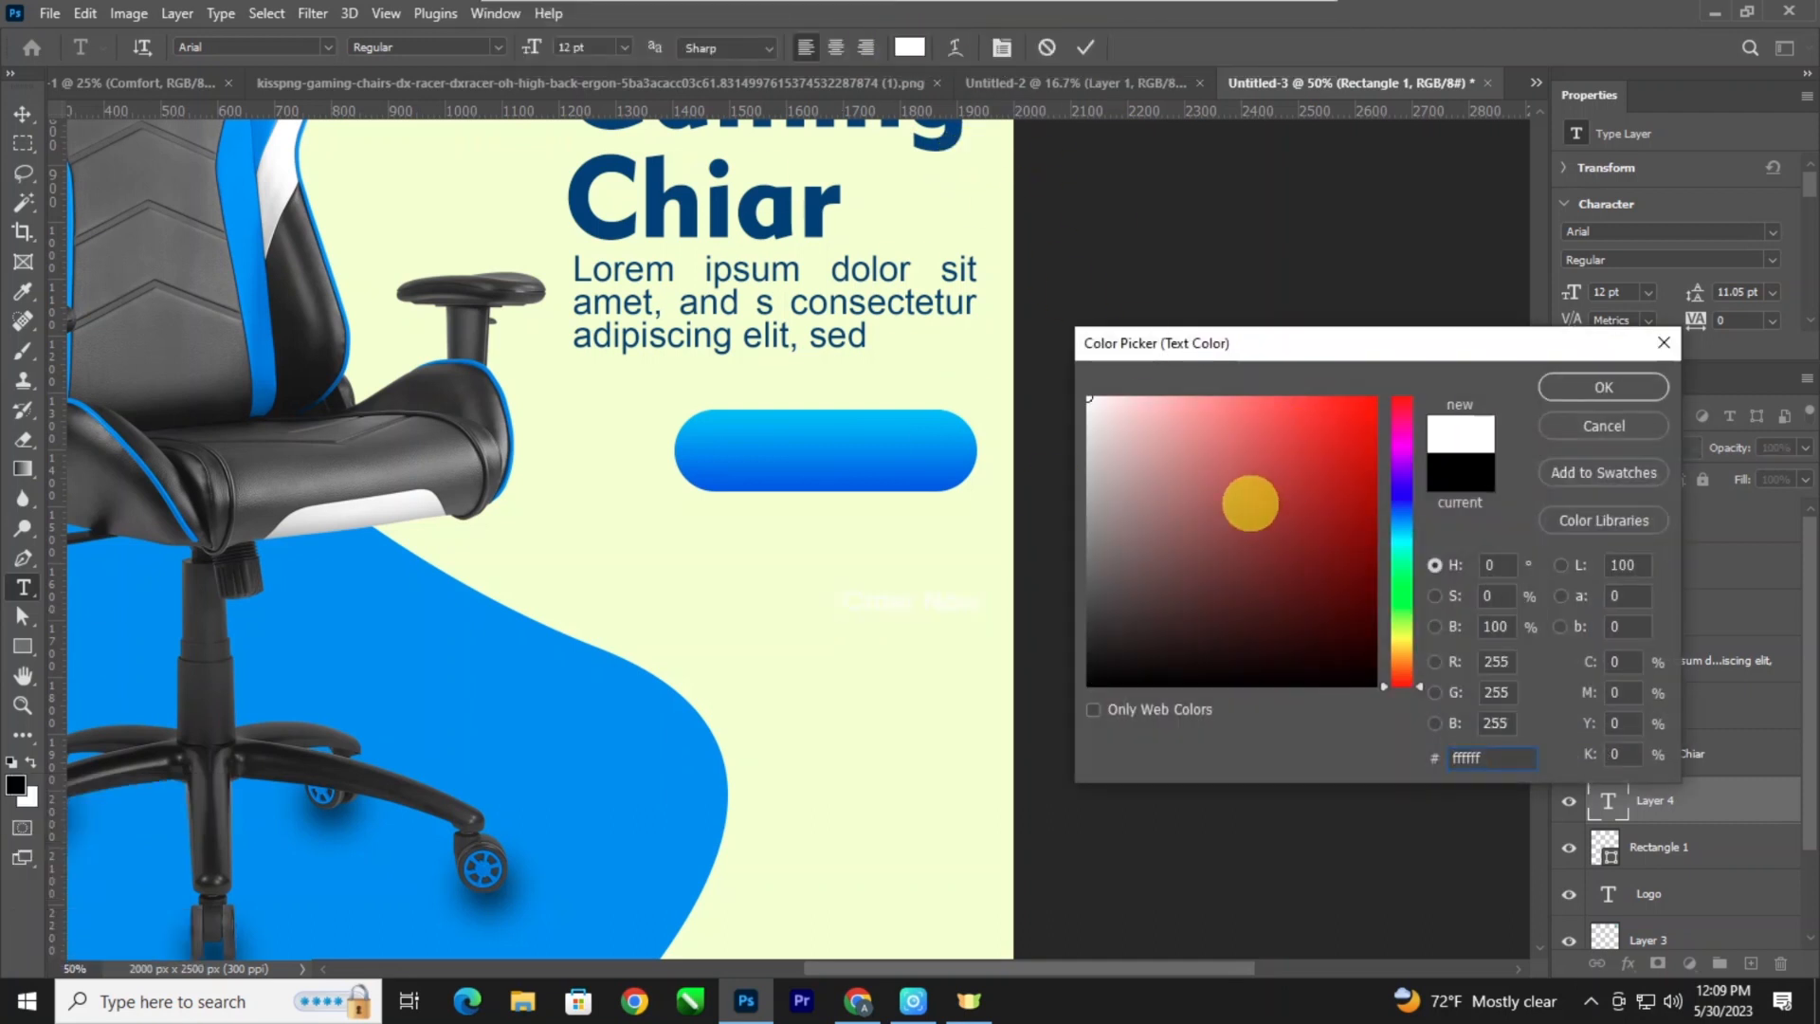
{"action": "left_click_drag", "start_coordinate": [789, 211], "coordinate": [883, 226]}
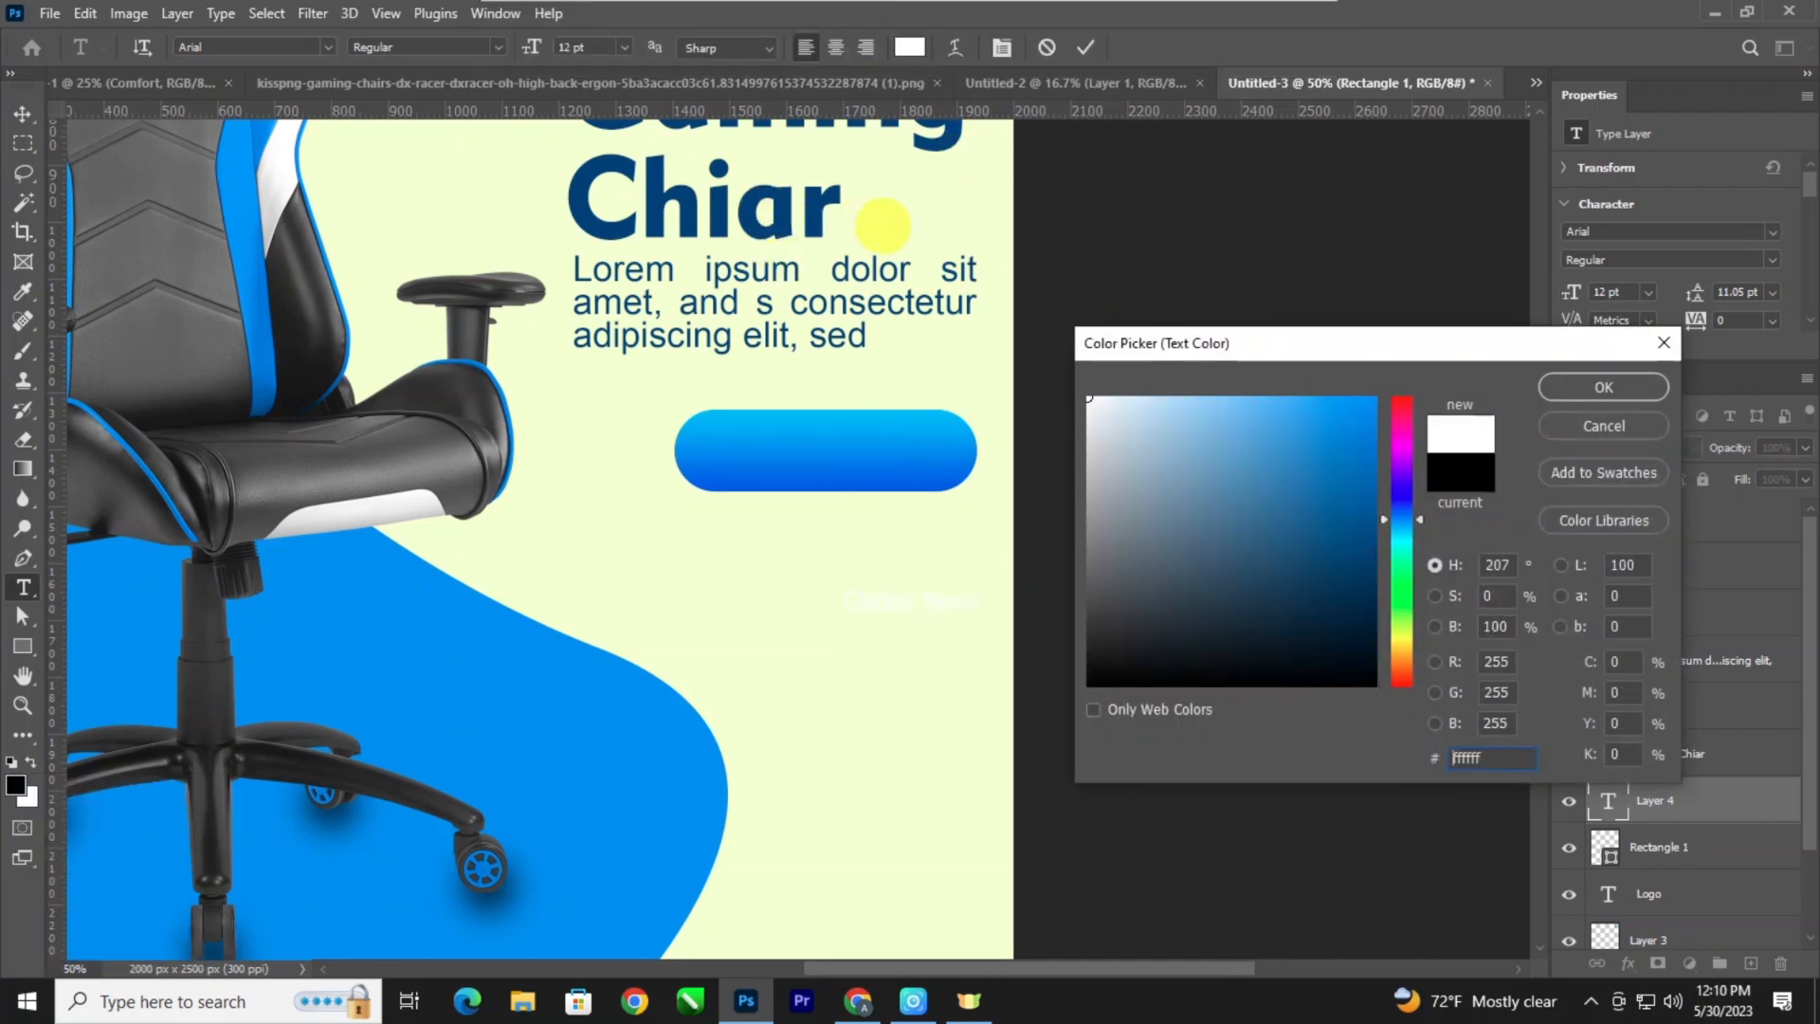
{"action": "left_click", "coordinate": [1603, 387]}
{"action": "key", "text": "ctrl+Return"}
Move "Order Now" onto the gradient button and enlarge the text to 19 pt.
{"action": "key", "text": "v"}
{"action": "left_click_drag", "start_coordinate": [871, 607], "coordinate": [804, 455]}
{"action": "key", "text": "t"}
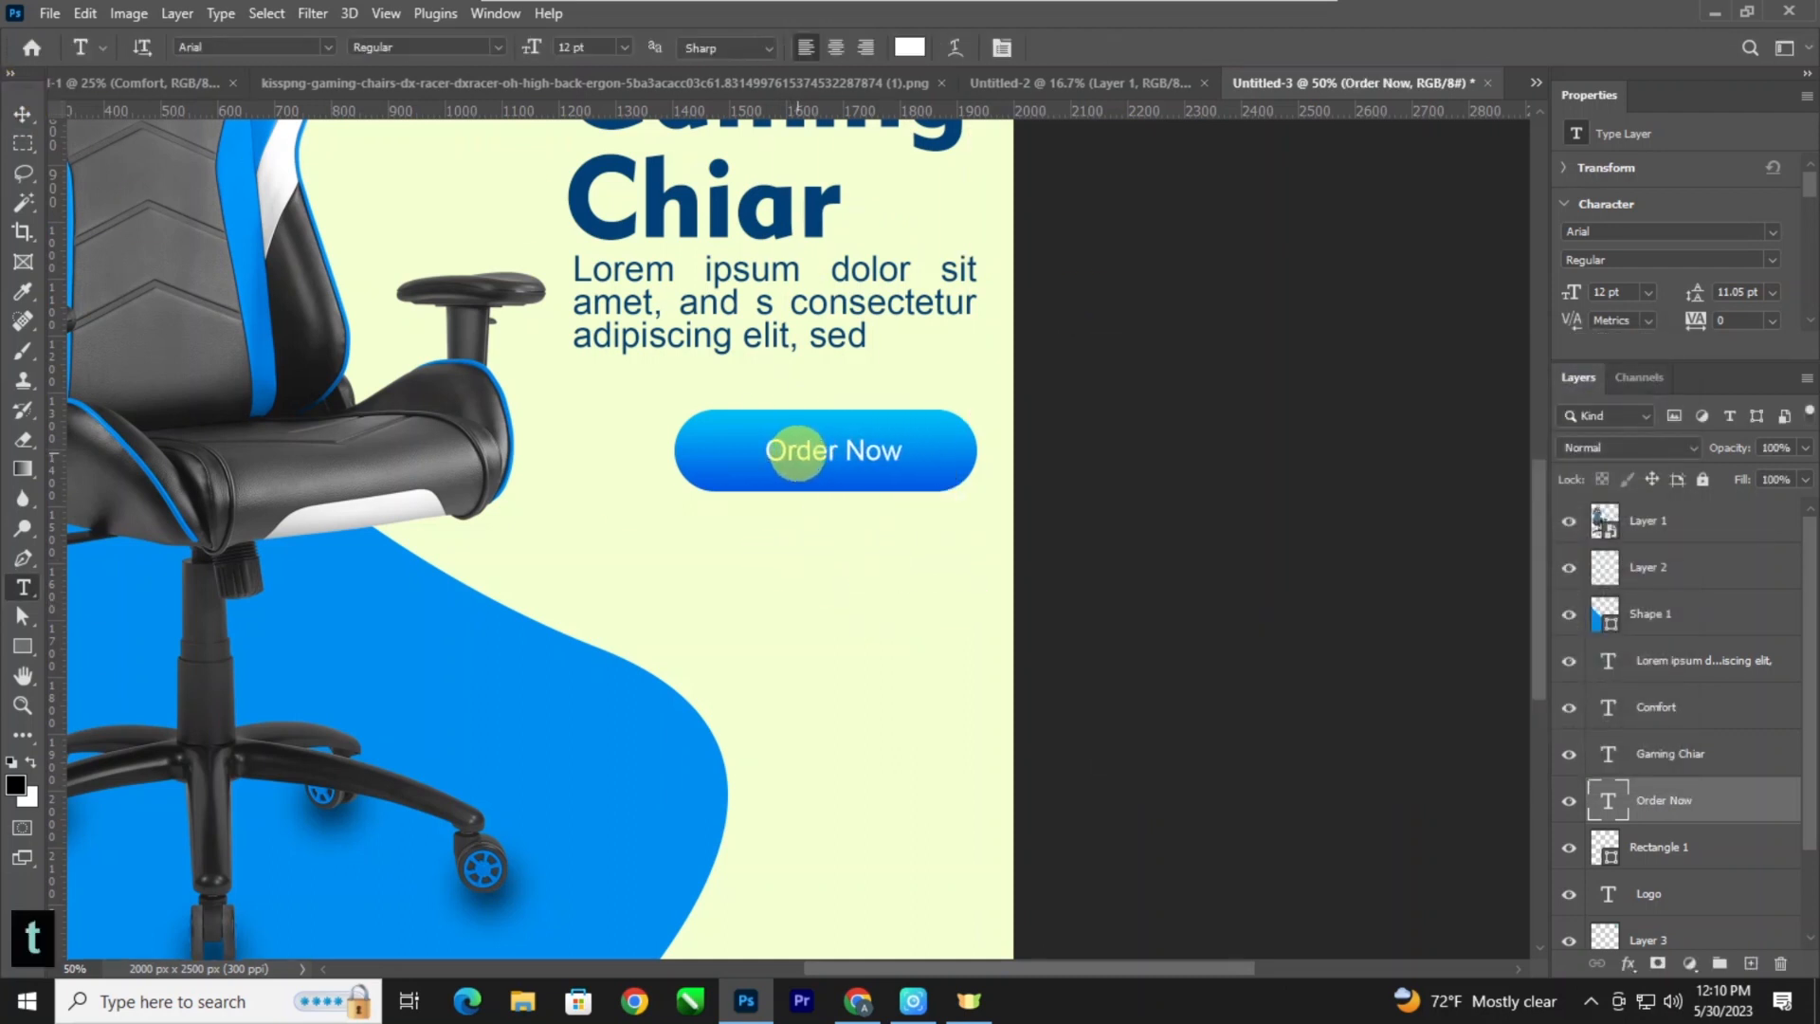
{"action": "left_click", "coordinate": [794, 453]}
{"action": "key", "text": "ctrl+a"}
{"action": "key", "text": "ctrl+shift+period"}
{"action": "key", "text": "ctrl+shift+period"}
{"action": "key", "text": "ctrl+shift+period"}
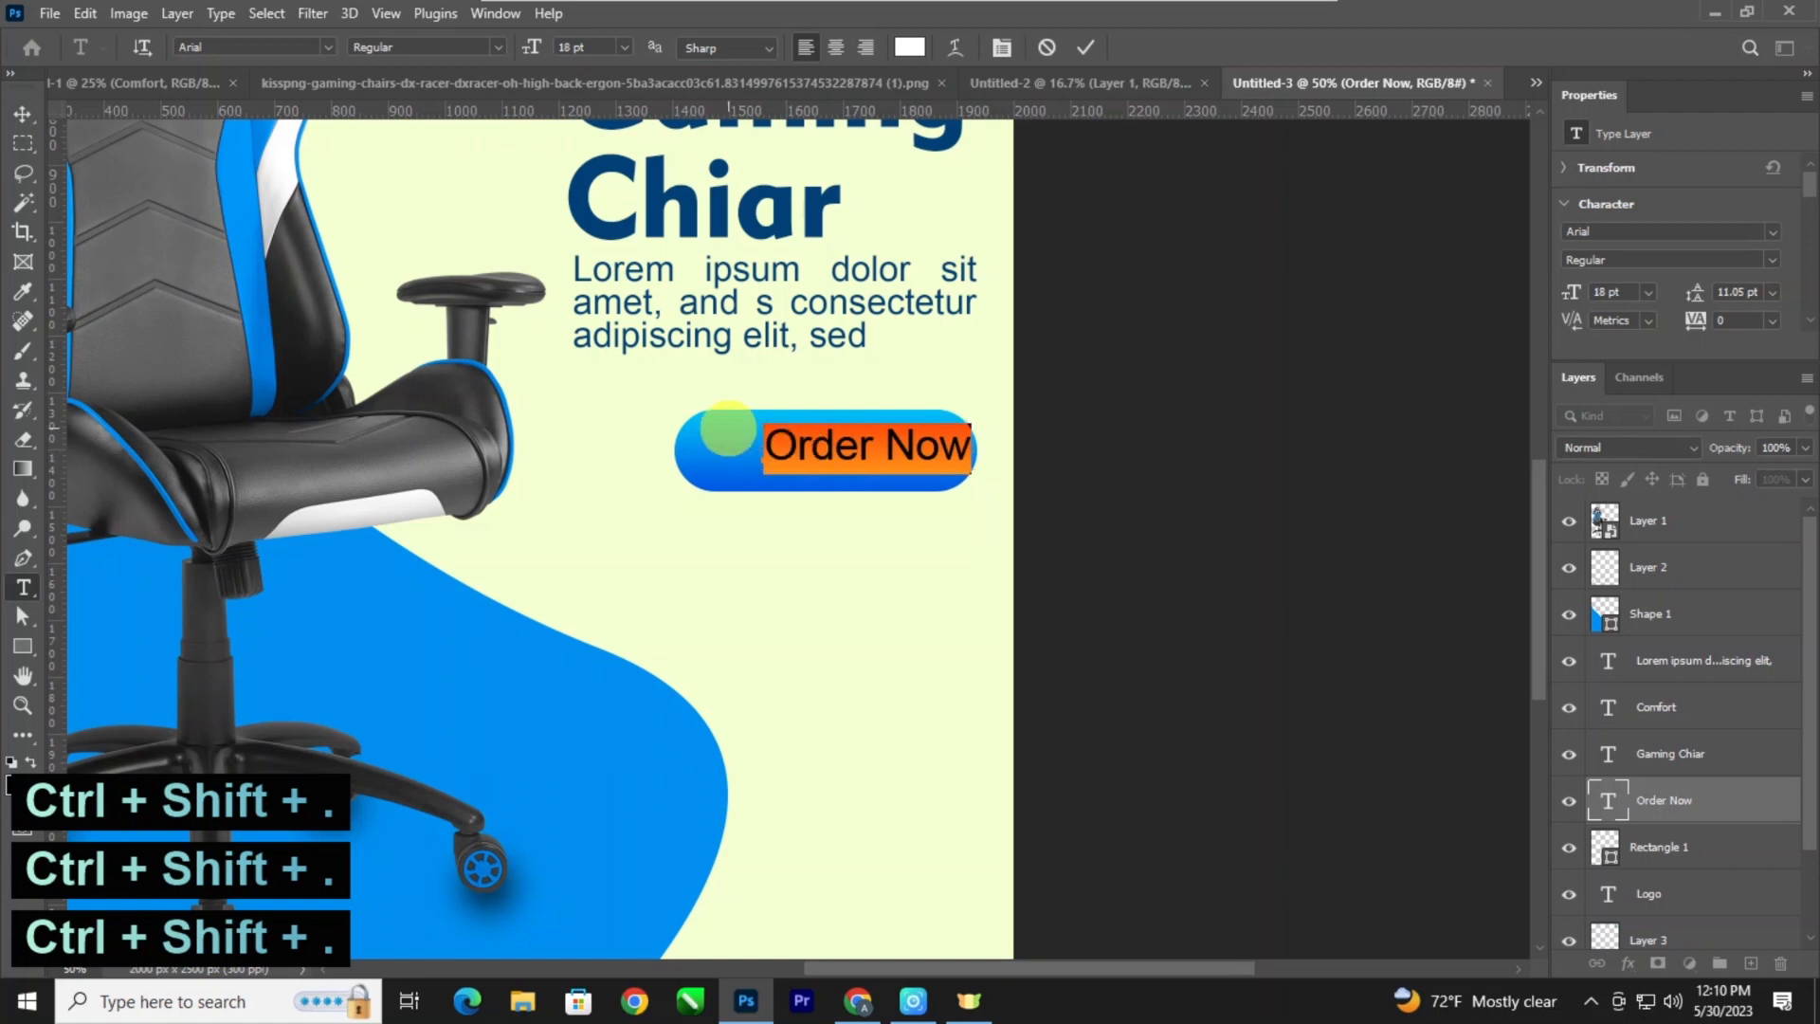
{"action": "key", "text": "ctrl+shift+period"}
{"action": "left_click", "coordinate": [22, 115]}
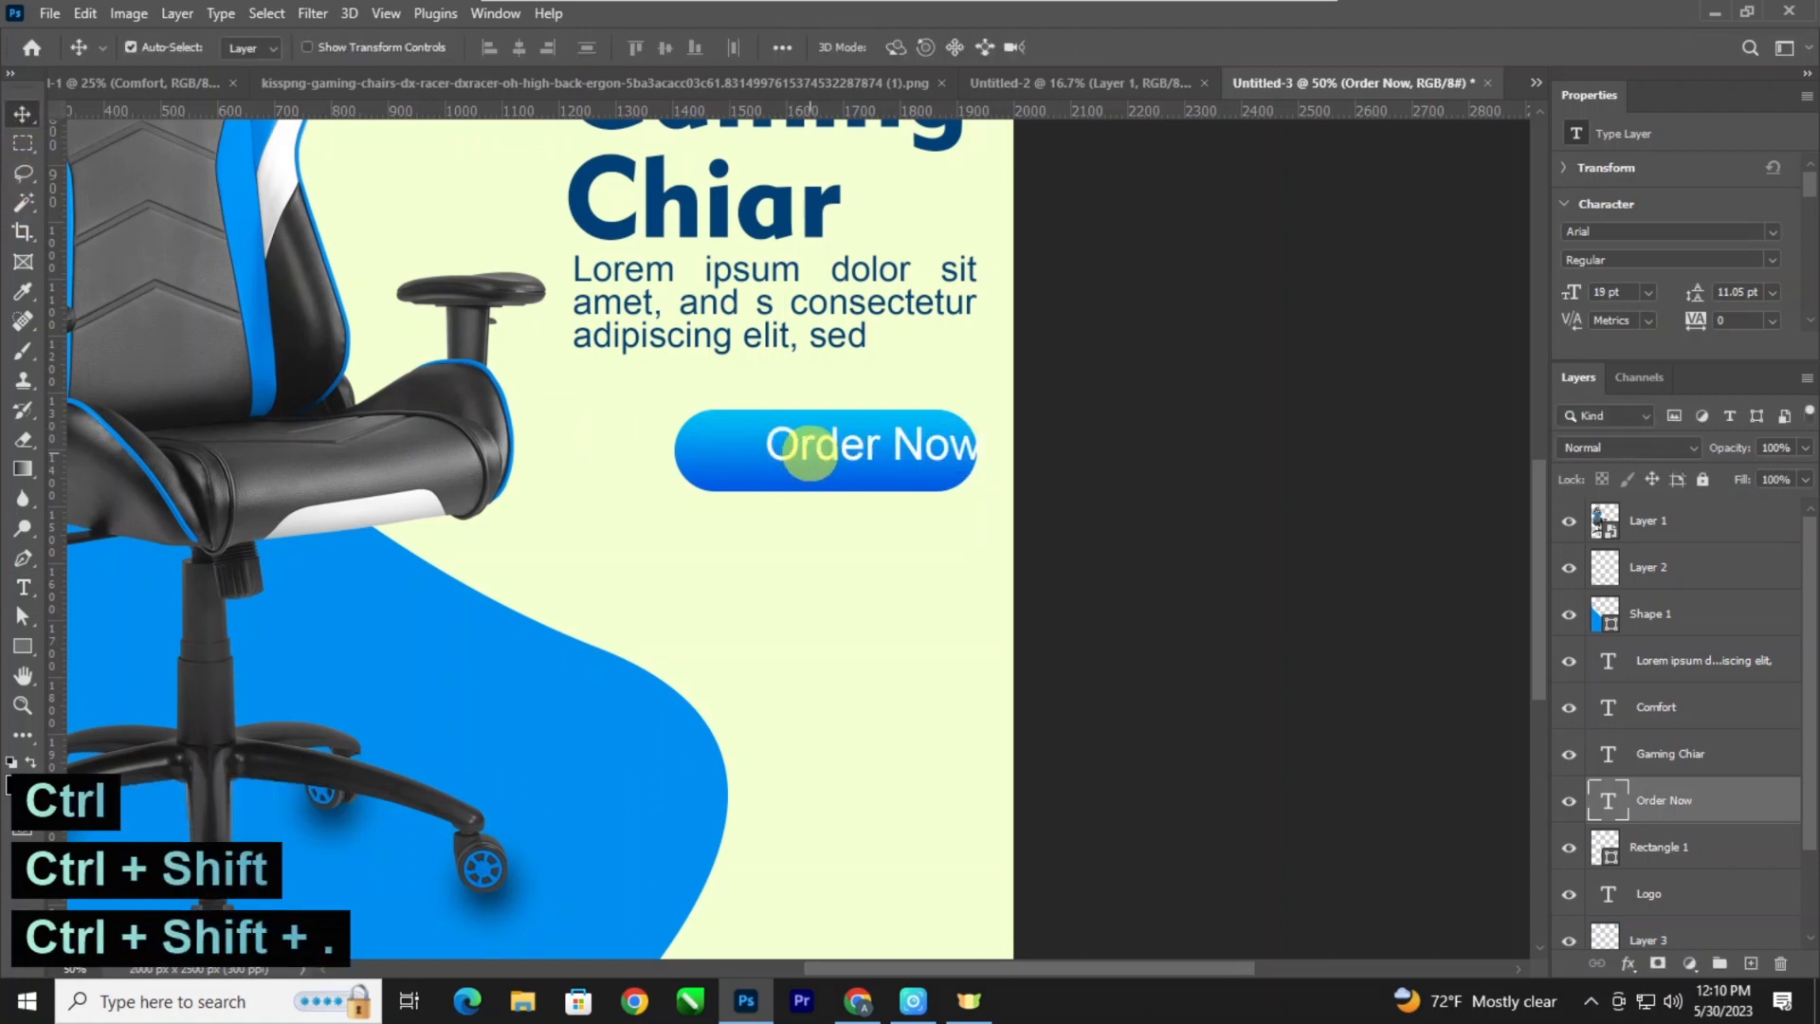
Nudge the enlarged "Order Now" left and down in small amounts until it sits centred inside the gradient button.
{"action": "key", "text": "shift+Left"}
{"action": "key", "text": "shift+Left"}
{"action": "key", "text": "shift+Down"}
{"action": "key", "text": "shift+Down"}
{"action": "key", "text": "shift+Left"}
{"action": "key", "text": "shift+Left"}
{"action": "key", "text": "shift+Left"}
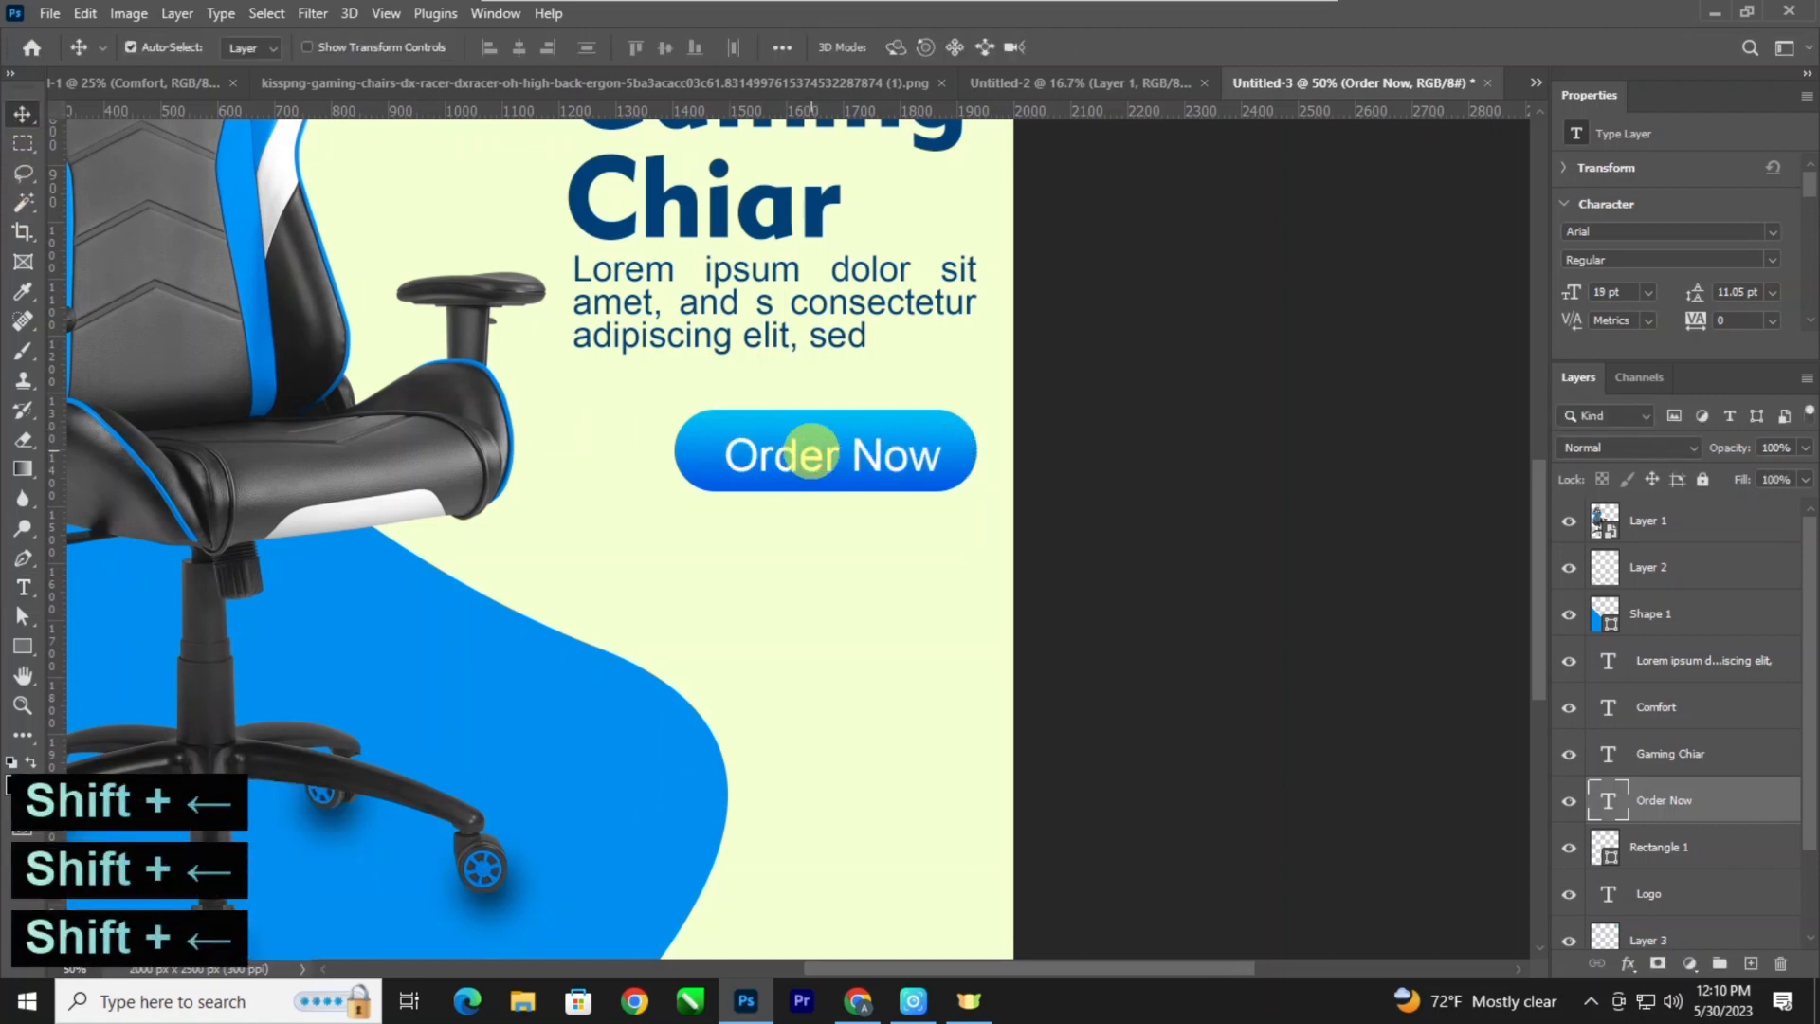
{"action": "key", "text": "Up"}
{"action": "key", "text": "Up"}
{"action": "key", "text": "Left"}
{"action": "key", "text": "Left"}
{"action": "key", "text": "Up"}
{"action": "key", "text": "ctrl+minus"}
{"action": "key", "text": "ctrl+minus"}
{"action": "key", "text": "ctrl+minus"}
{"action": "key", "text": "ctrl+plus"}
{"action": "left_click_drag", "start_coordinate": [658, 617], "coordinate": [670, 585]}
{"action": "key", "text": "ctrl+plus"}
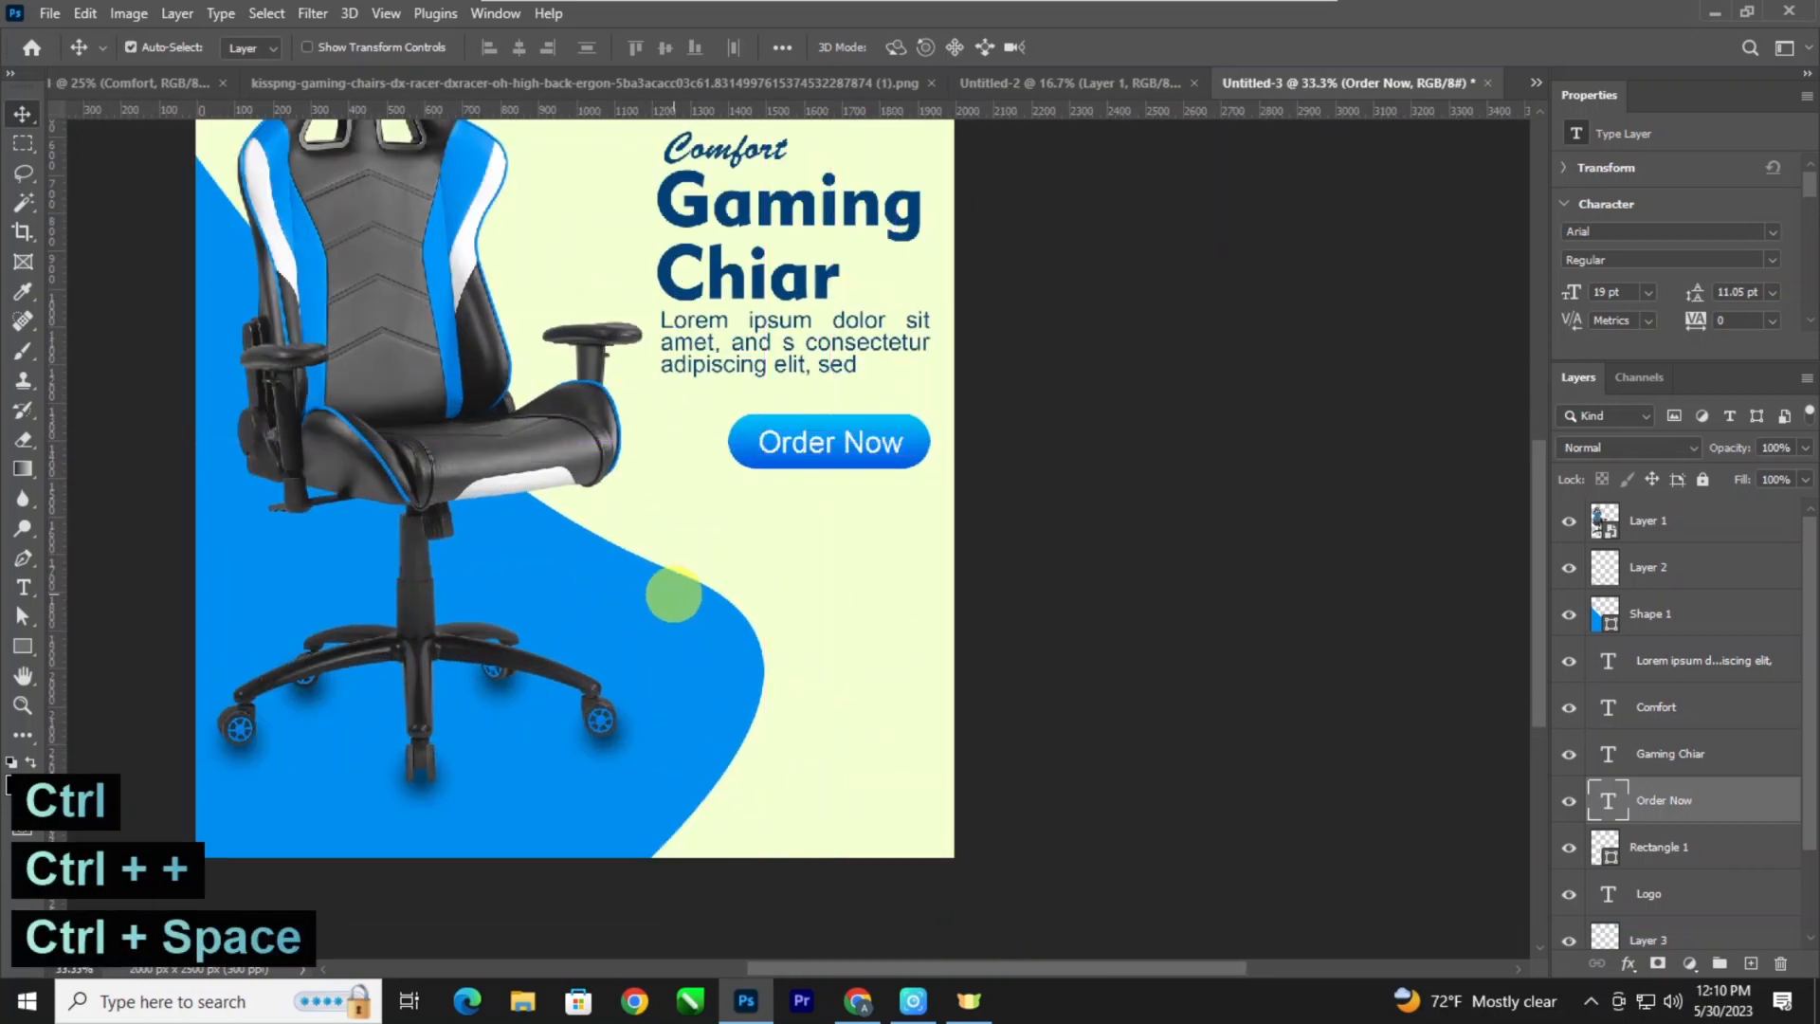
{"action": "left_click_drag", "start_coordinate": [675, 708], "coordinate": [666, 578]}
{"action": "key", "text": "t"}
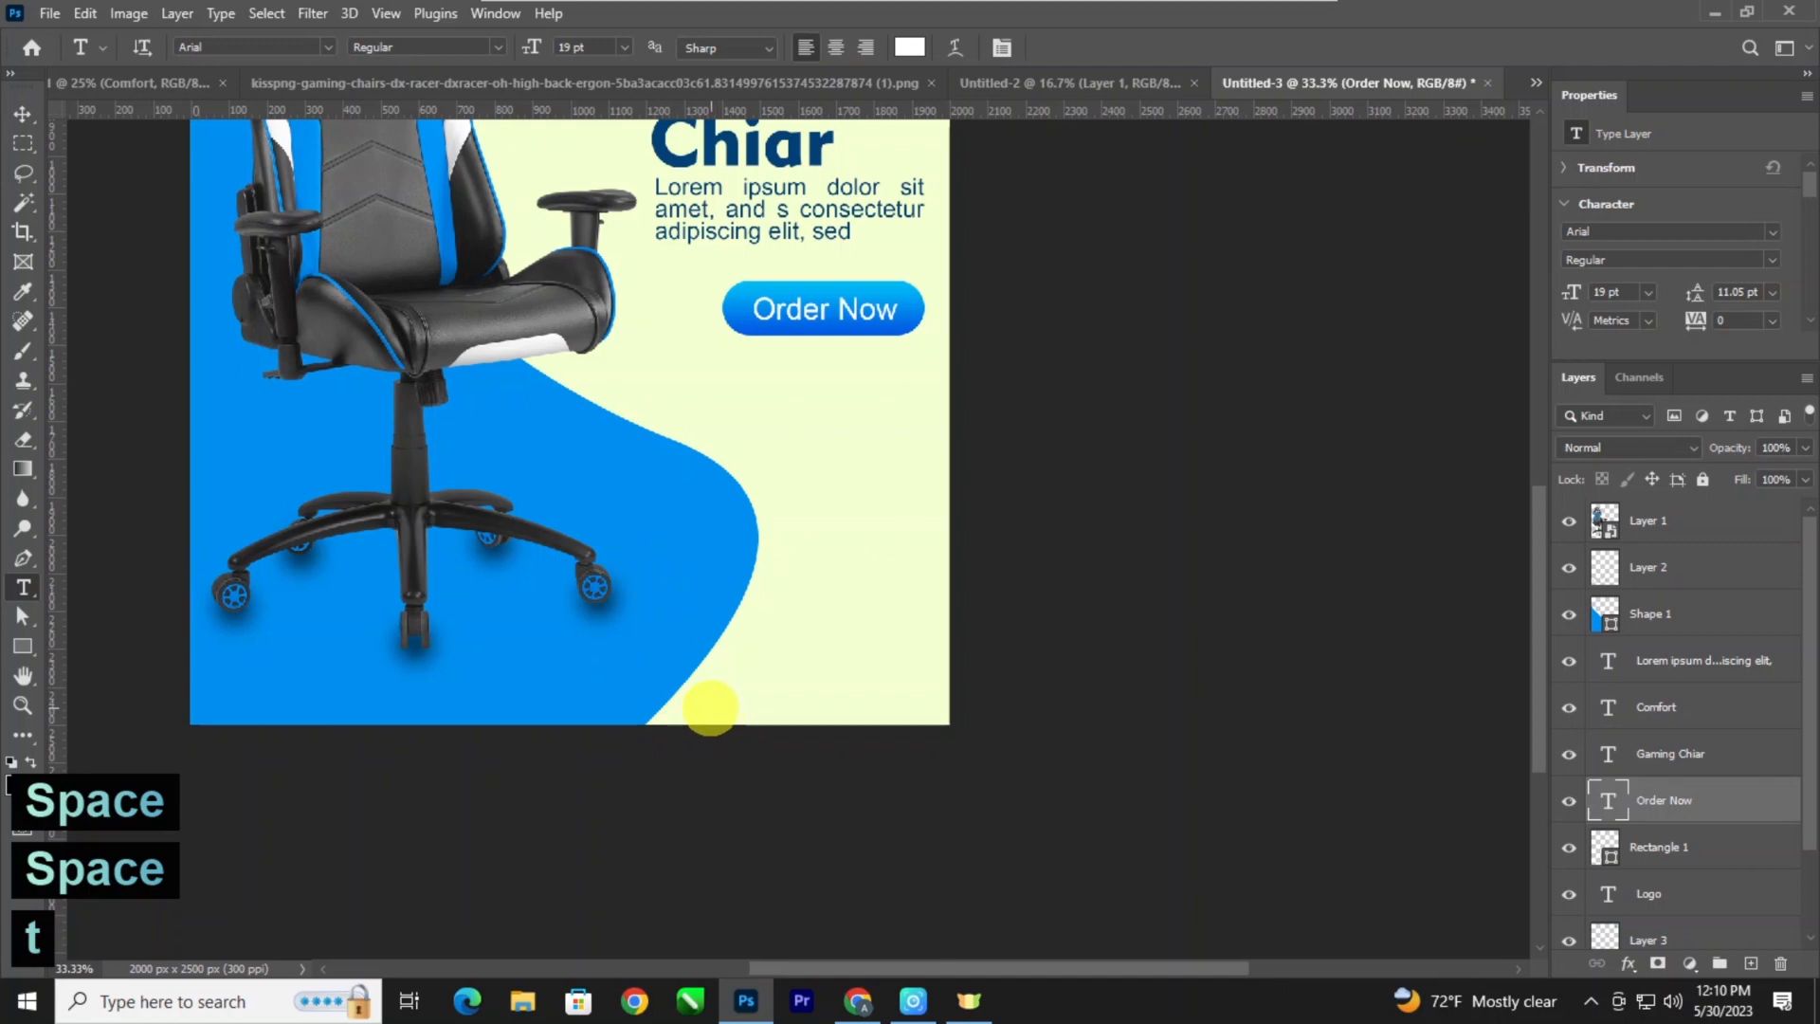
{"action": "left_click", "coordinate": [710, 706]}
{"action": "type", "text": "www.gamingpc"}
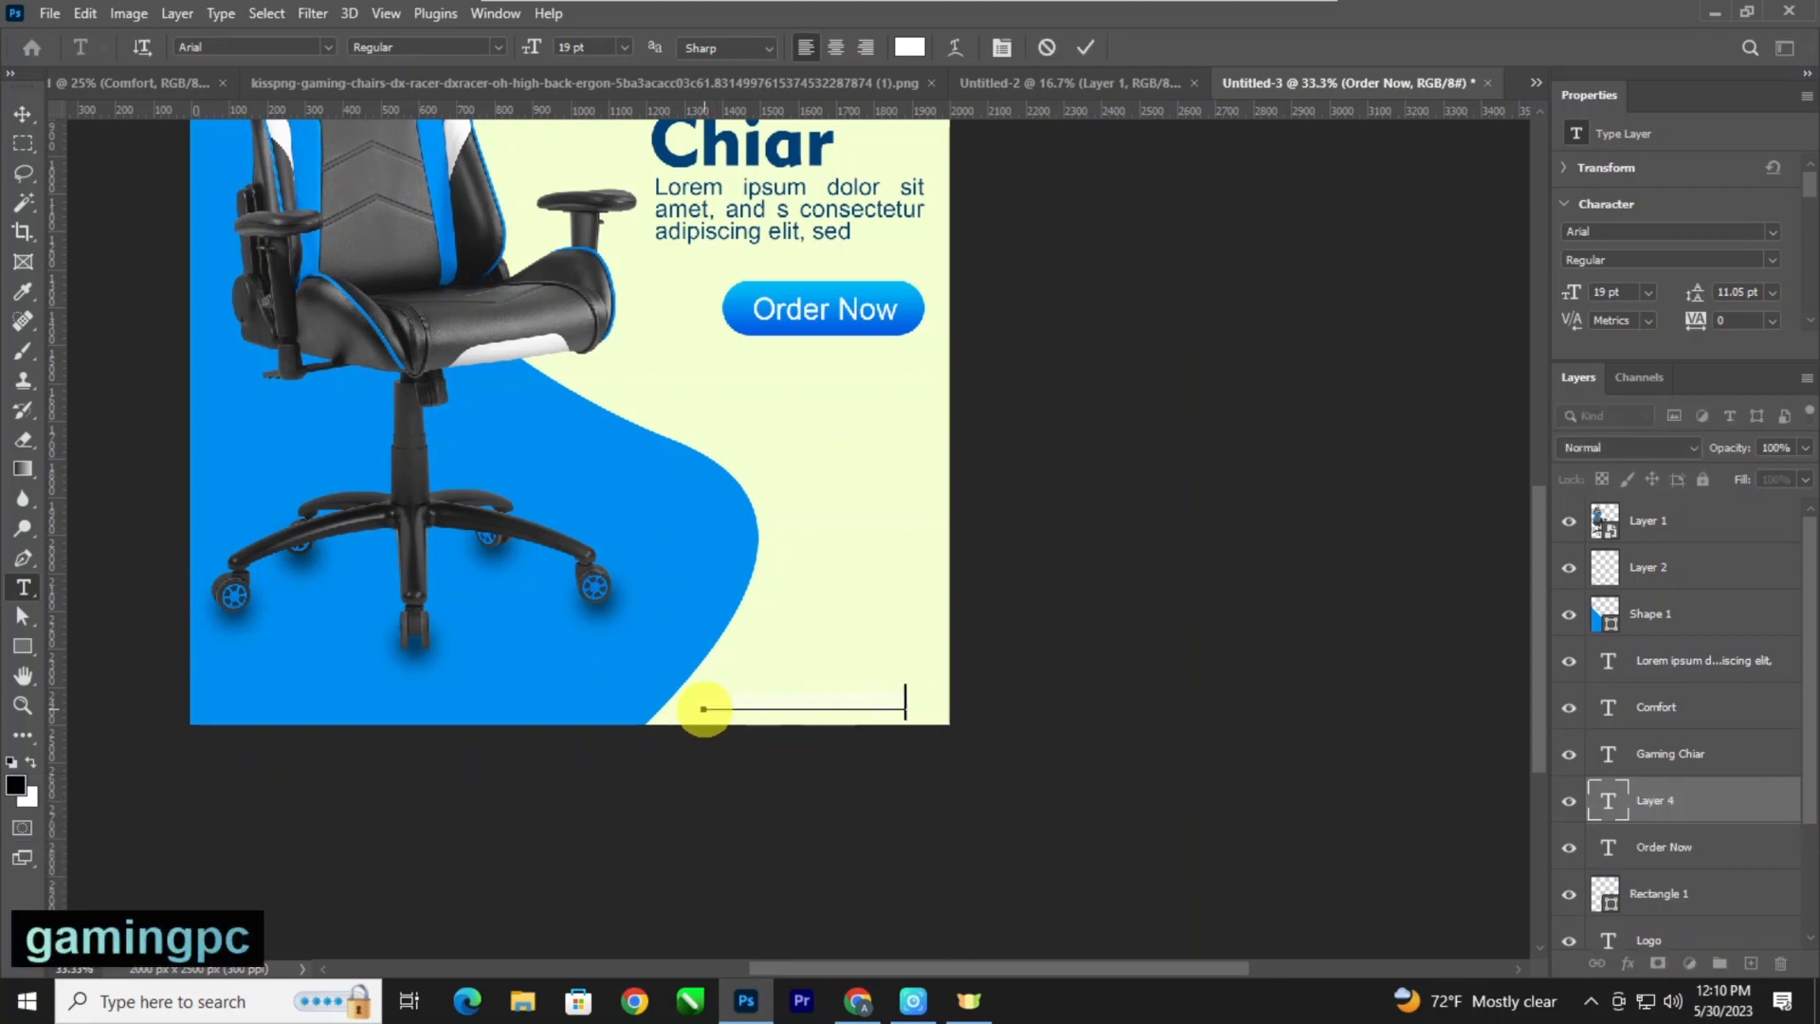
{"action": "type", "text": ".com"}
Reduce the web address to 16 pt and recolour it with the heading's dark blue.
{"action": "key", "text": "ctrl+a"}
{"action": "key", "text": "ctrl+shift+comma"}
{"action": "key", "text": "ctrl+shift+comma"}
{"action": "key", "text": "ctrl+shift+comma"}
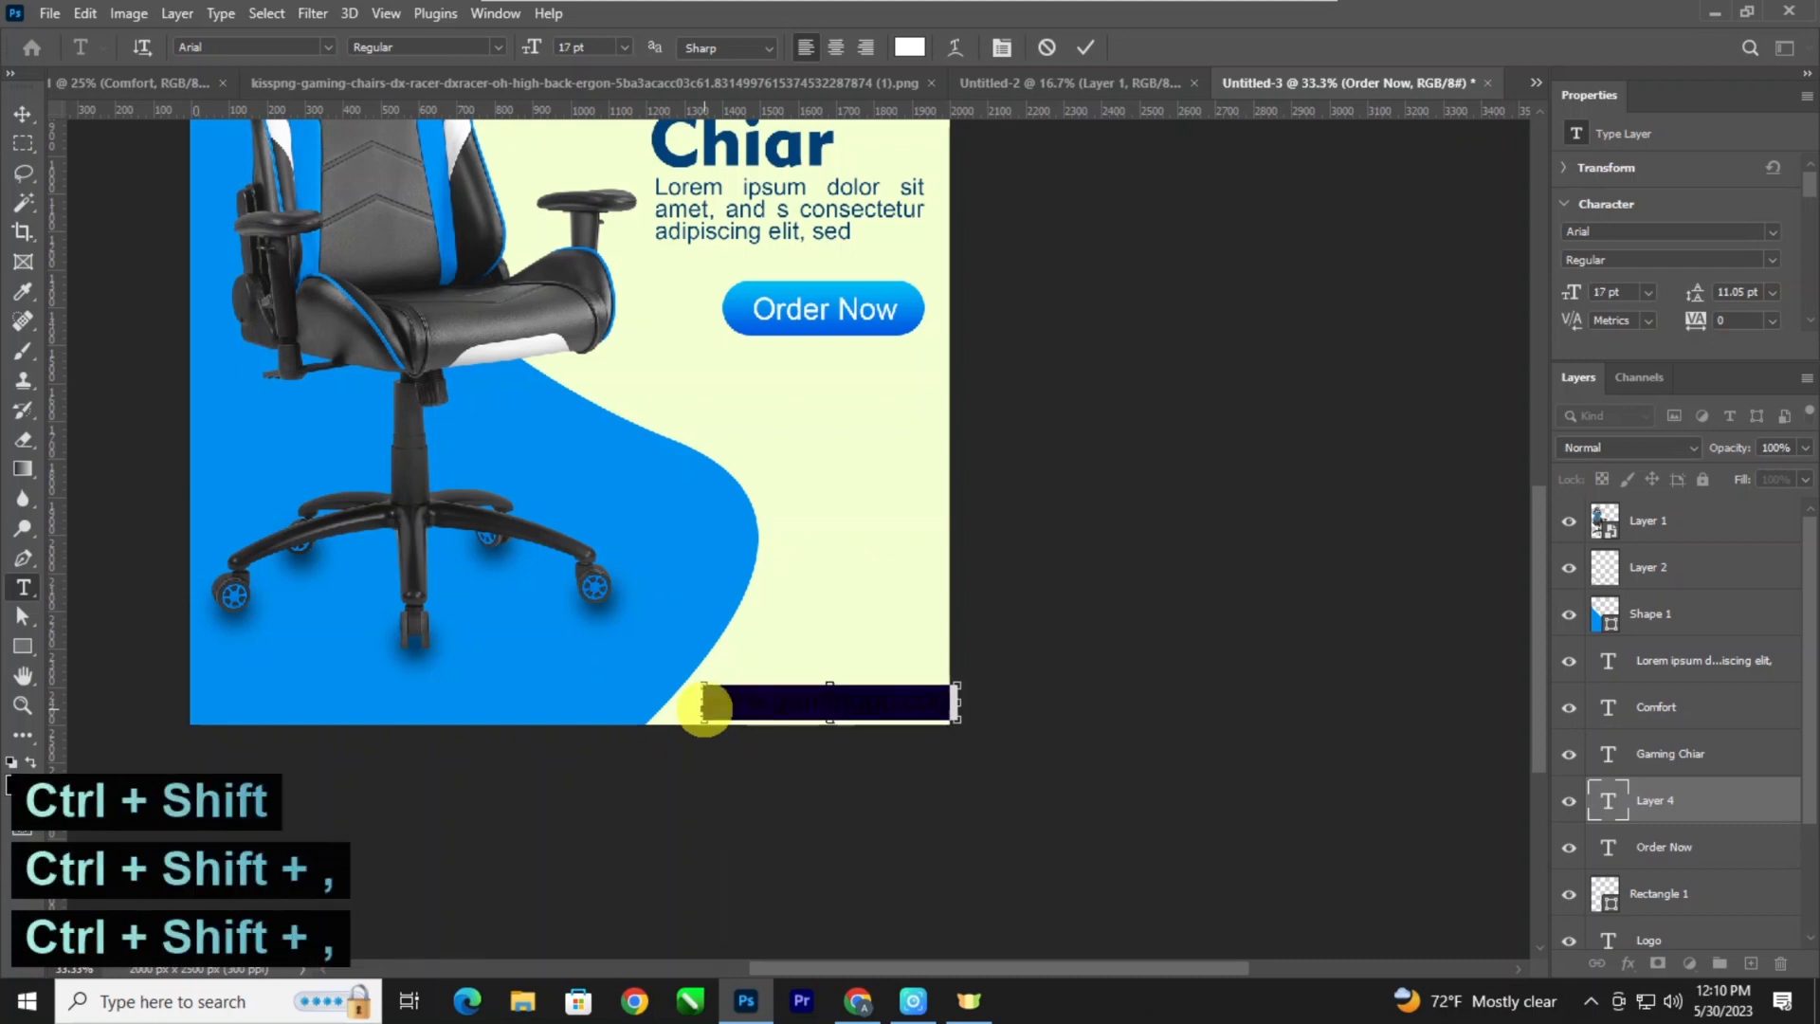
{"action": "left_click", "coordinate": [909, 45]}
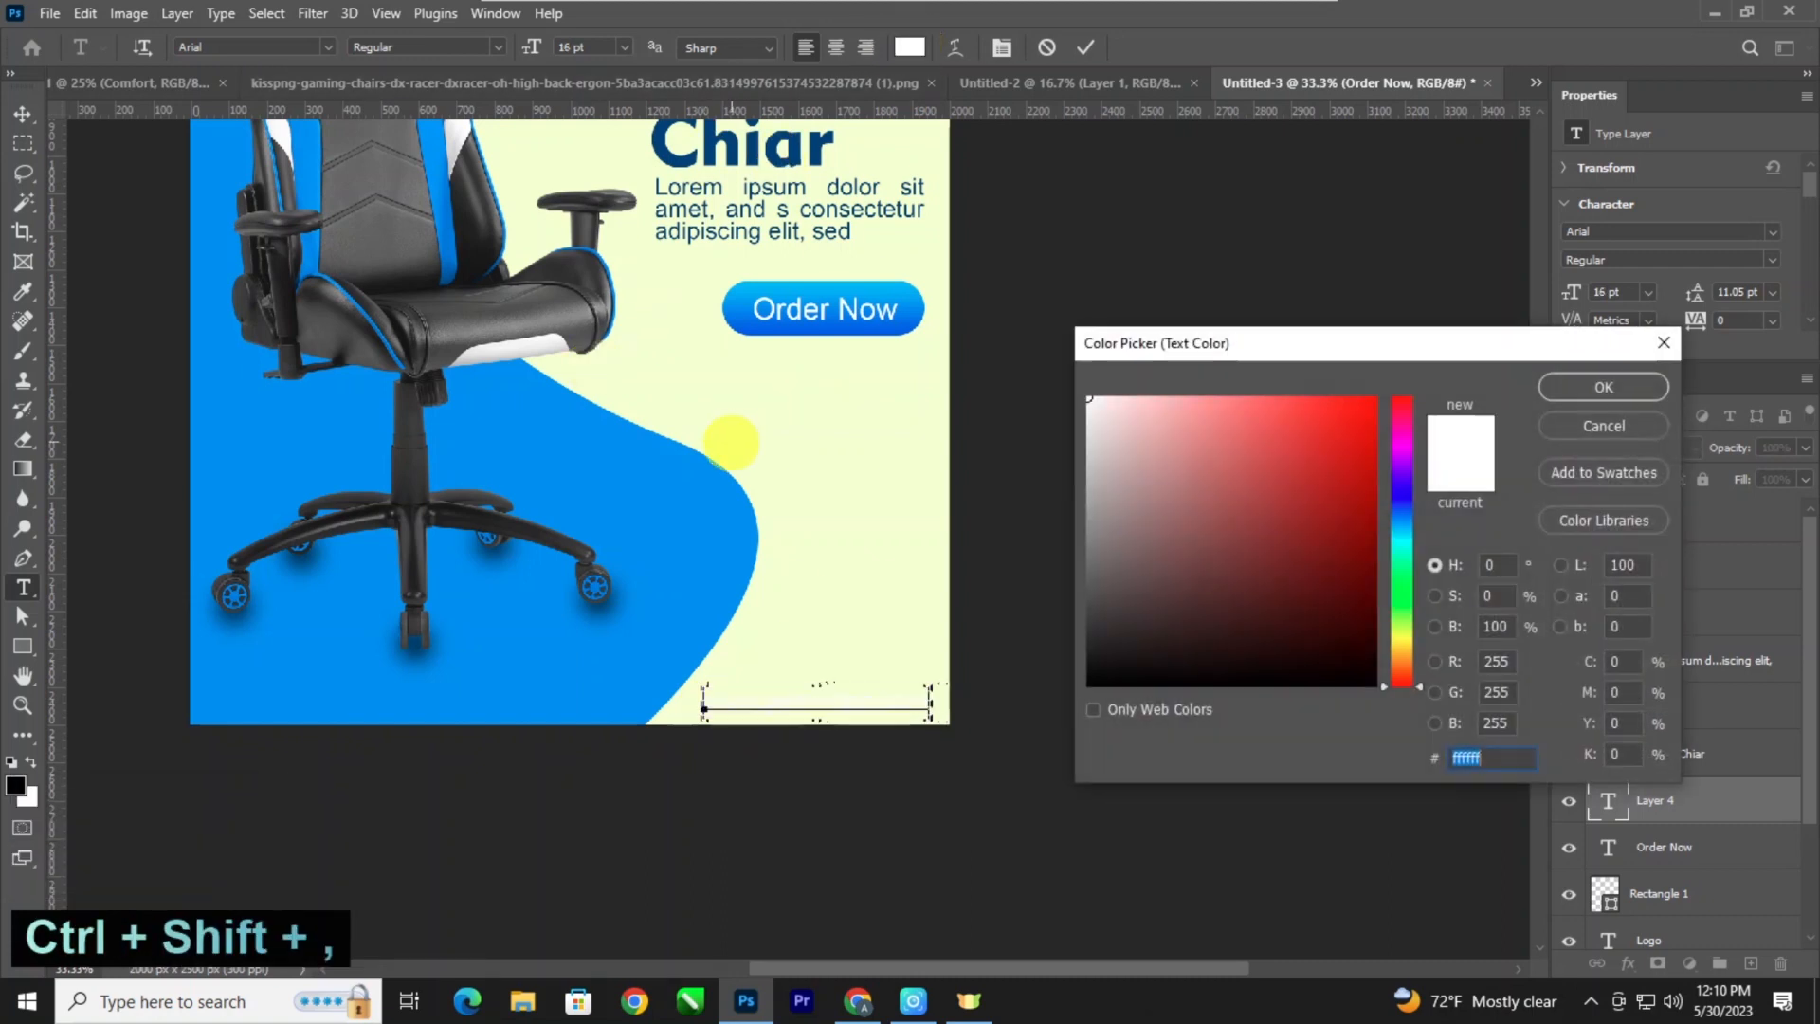
{"action": "left_click", "coordinate": [718, 499]}
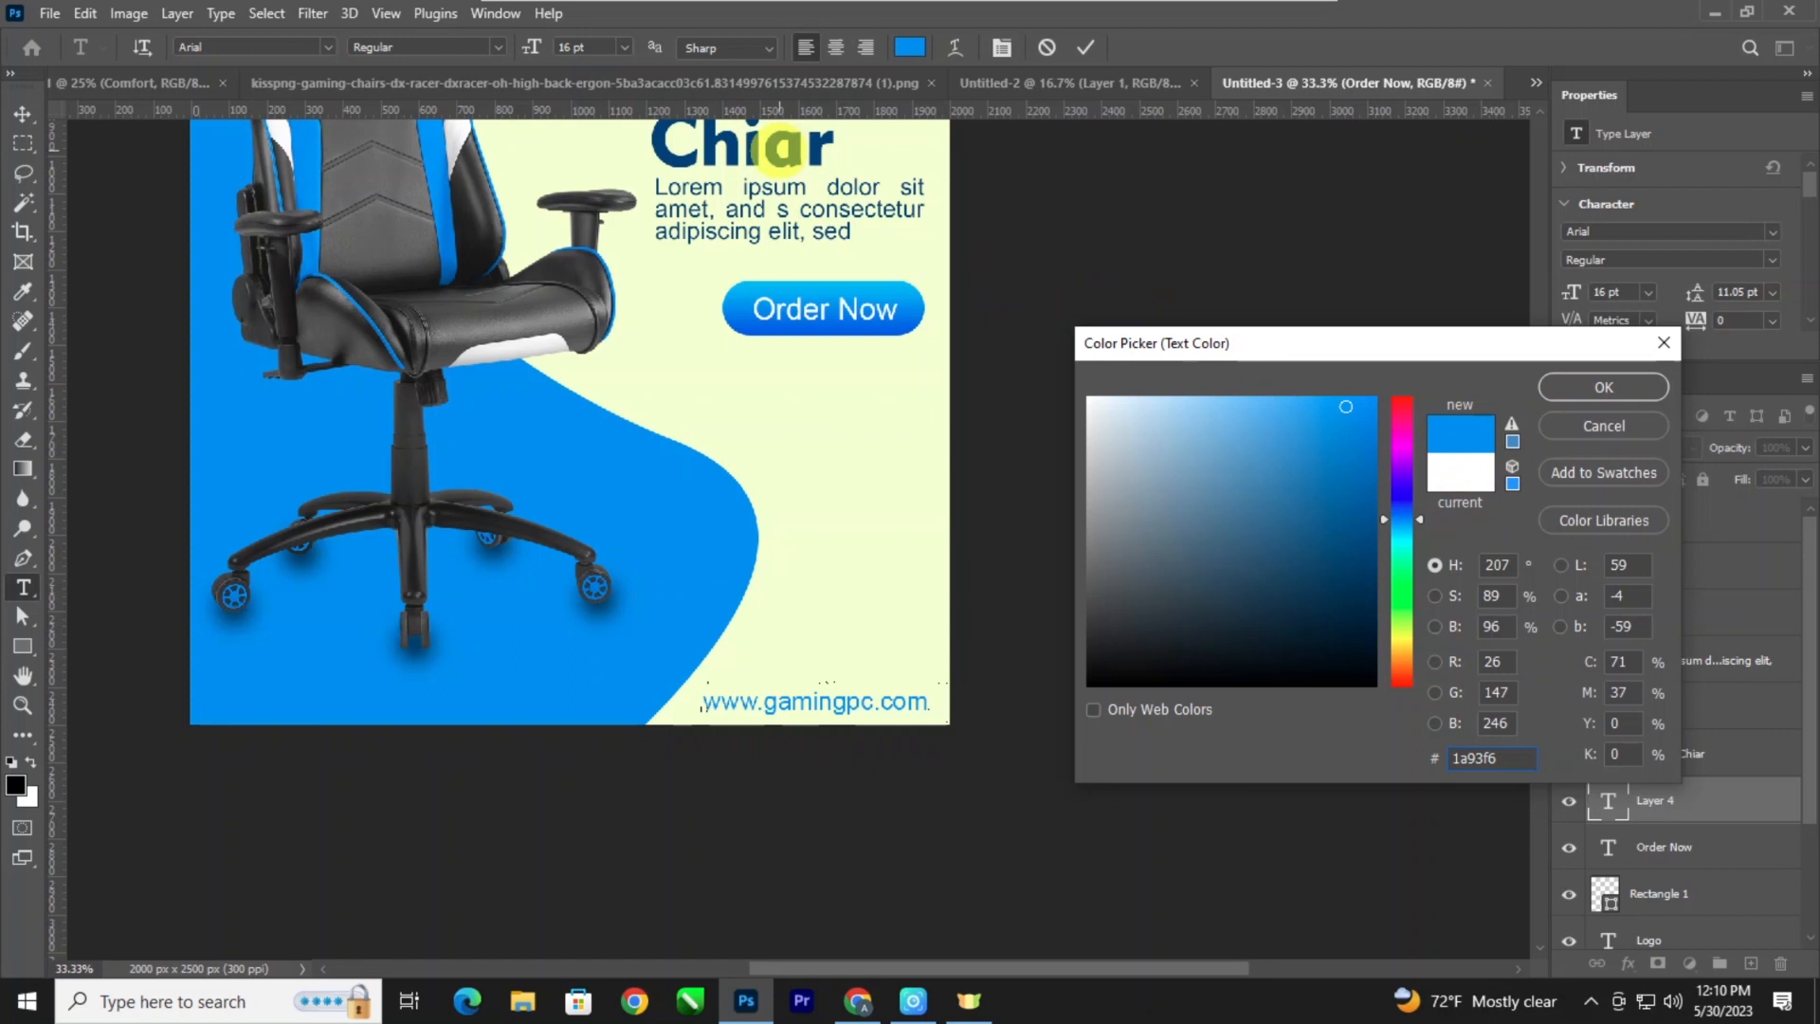
{"action": "left_click", "coordinate": [1603, 387]}
{"action": "left_click", "coordinate": [21, 114]}
Nudge the web address slightly up, away from the poster's bottom edge.
{"action": "key", "text": "shift"}
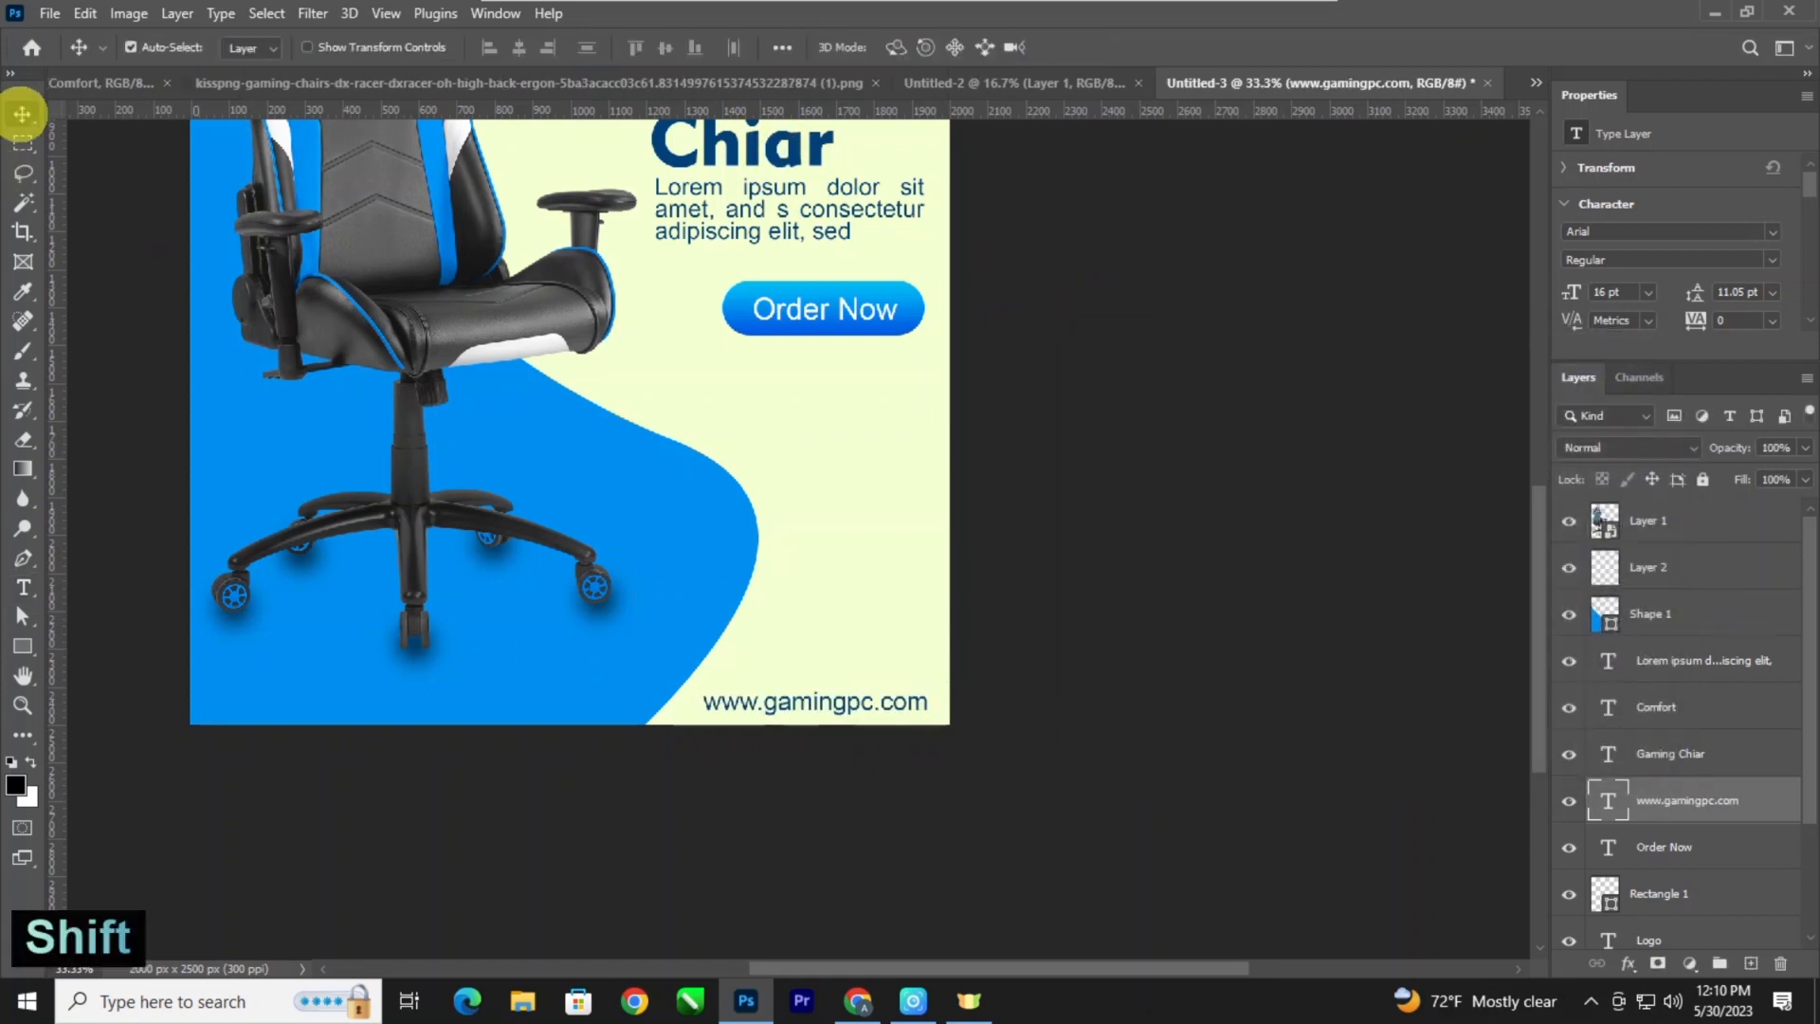
{"action": "key", "text": "ctrl+minus"}
{"action": "key", "text": "ctrl+minus"}
{"action": "key", "text": "Up"}
{"action": "key", "text": "Up"}
{"action": "key", "text": "Up"}
{"action": "key", "text": "Up"}
{"action": "key", "text": "ctrl+minus"}
{"action": "key", "text": "ctrl+plus"}
{"action": "key", "text": "ctrl+plus"}
{"action": "key", "text": "ctrl+plus"}
{"action": "key", "text": "ctrl+space"}
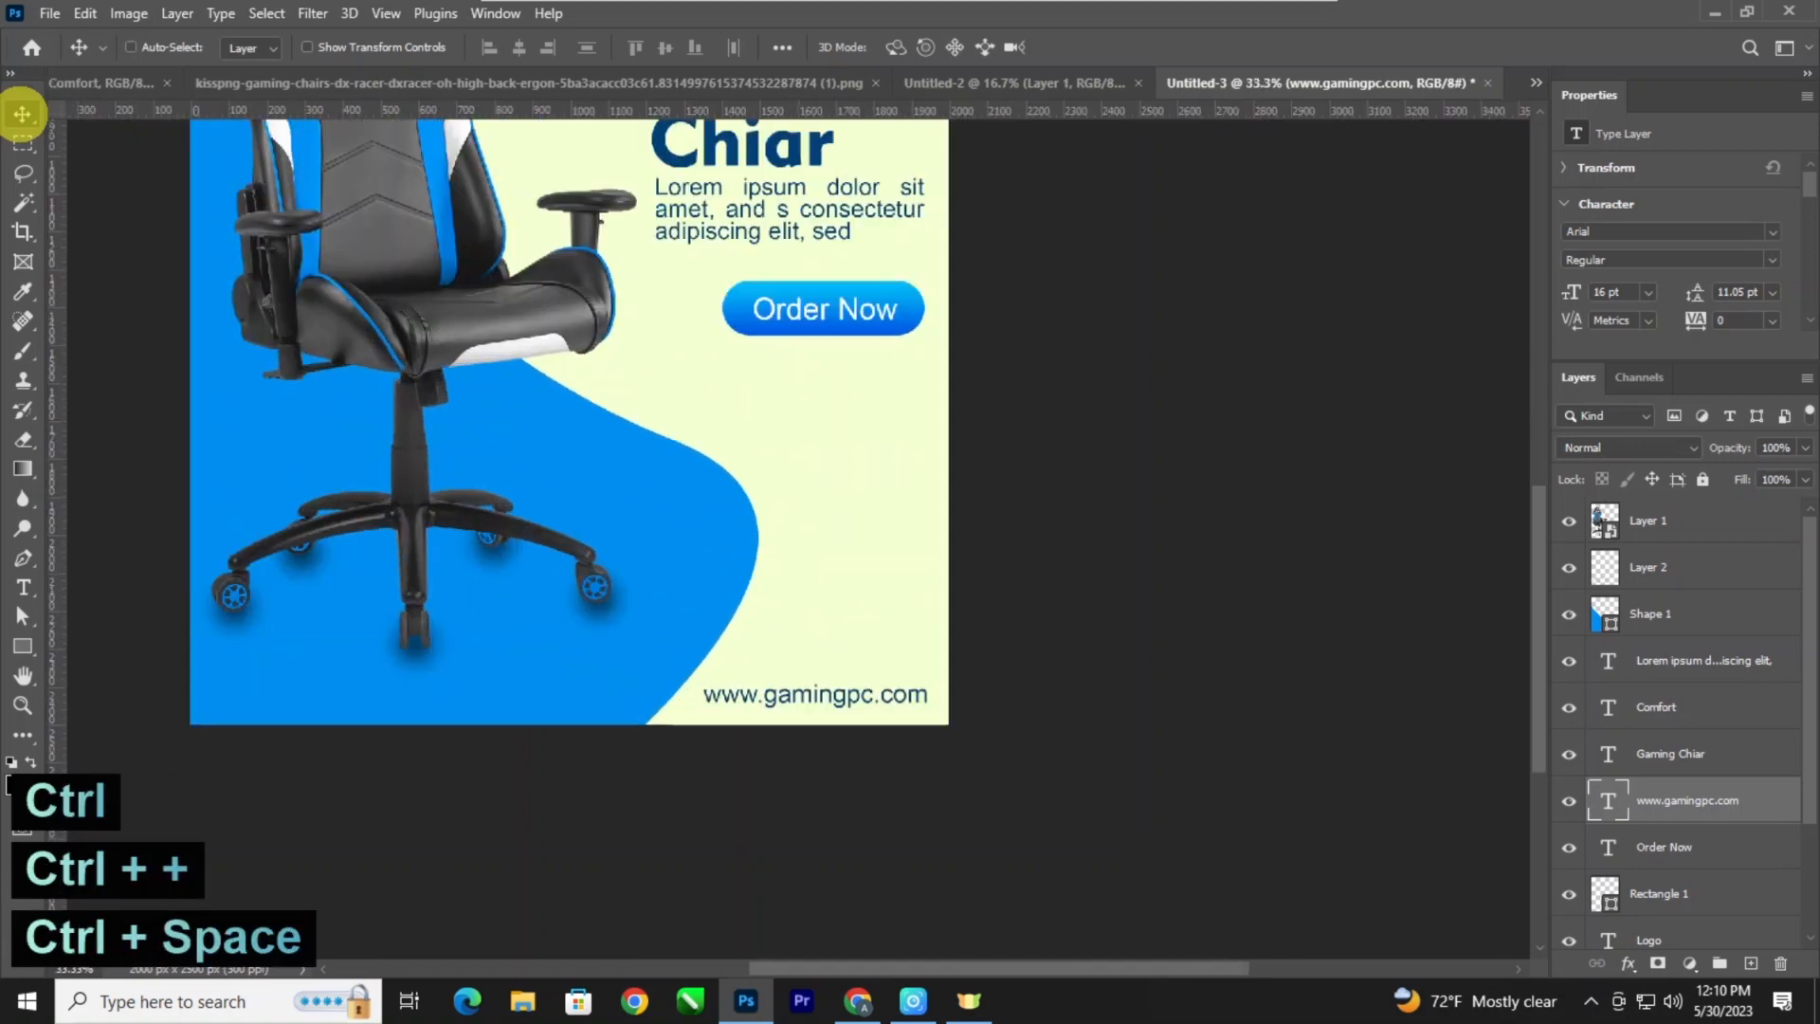
Draw a rectangle about 250 × 91 px just right of "Chiar" in the heading.
{"action": "left_click_drag", "start_coordinate": [532, 342], "coordinate": [540, 691]}
{"action": "key", "text": "ctrl+plus"}
{"action": "key", "text": "ctrl+space"}
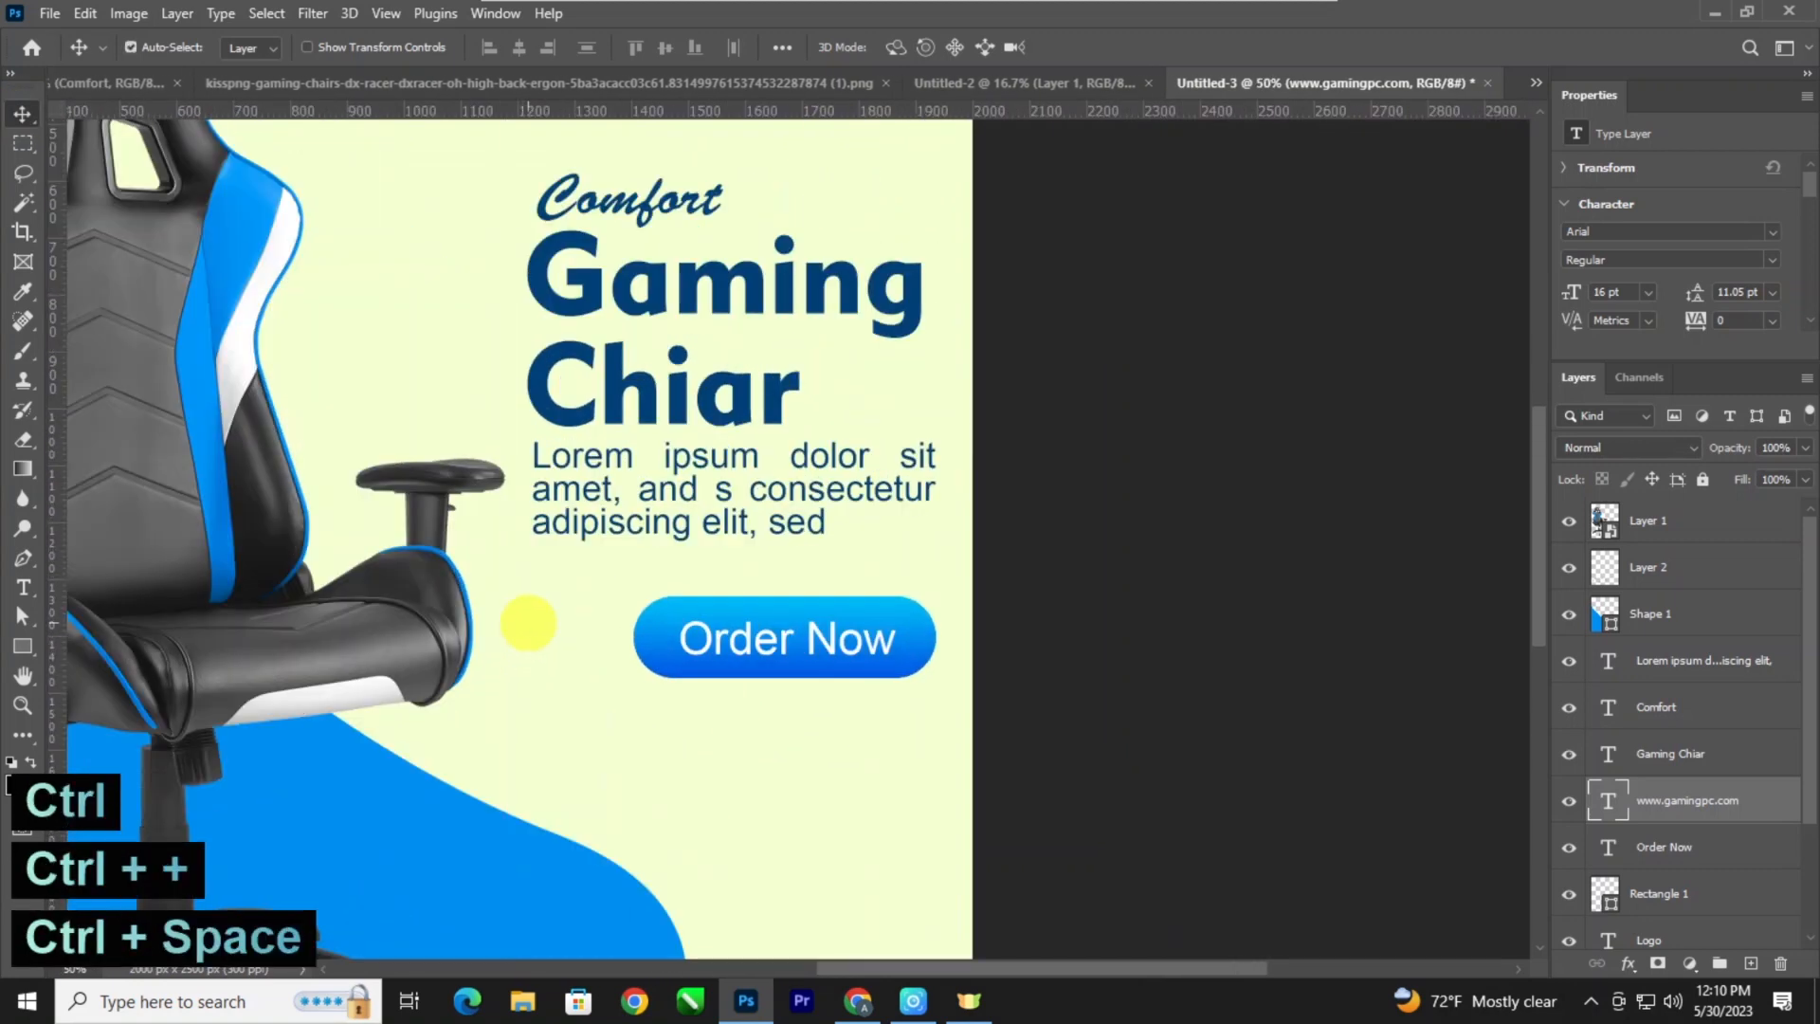
{"action": "left_click_drag", "start_coordinate": [528, 623], "coordinate": [515, 619]}
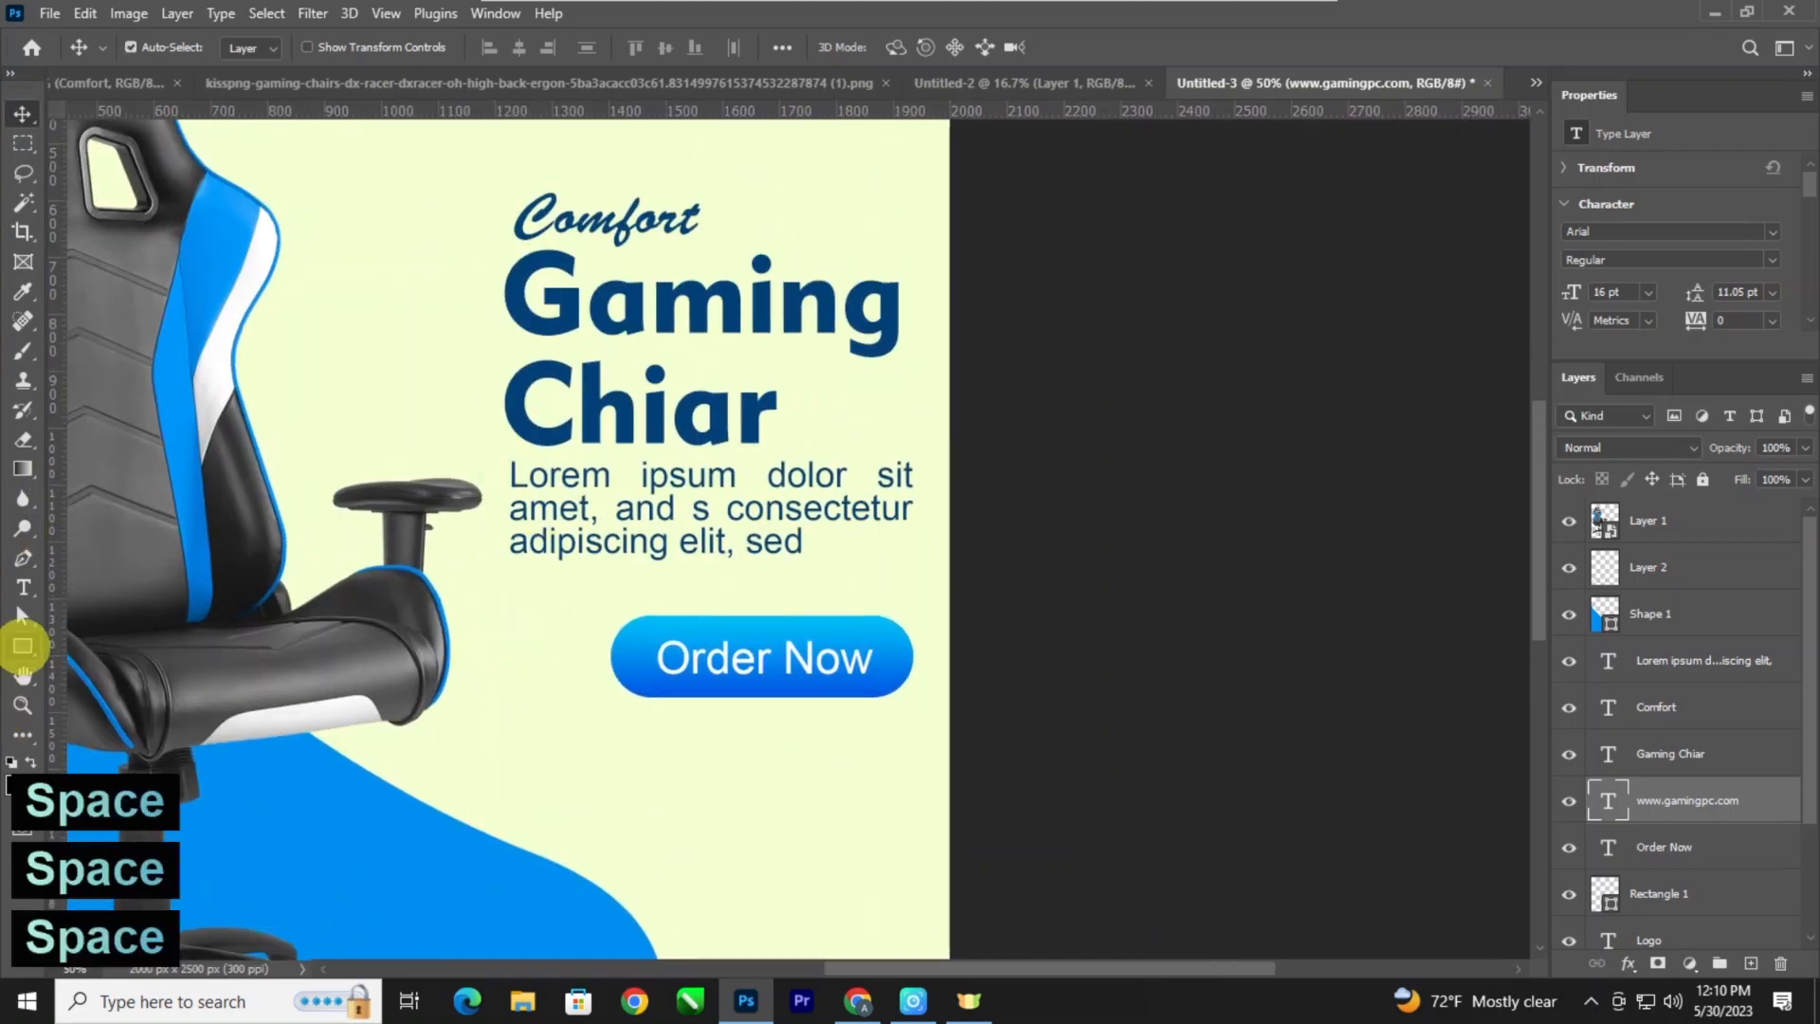
{"action": "left_click", "coordinate": [23, 645]}
{"action": "left_click_drag", "start_coordinate": [791, 389], "coordinate": [934, 442]}
Round the small rectangle's corners fully to 45.5 px and fill it with the heading's dark blue, 004278.
{"action": "scroll", "coordinate": [1657, 305], "scroll_direction": "down", "scroll_amount": 5}
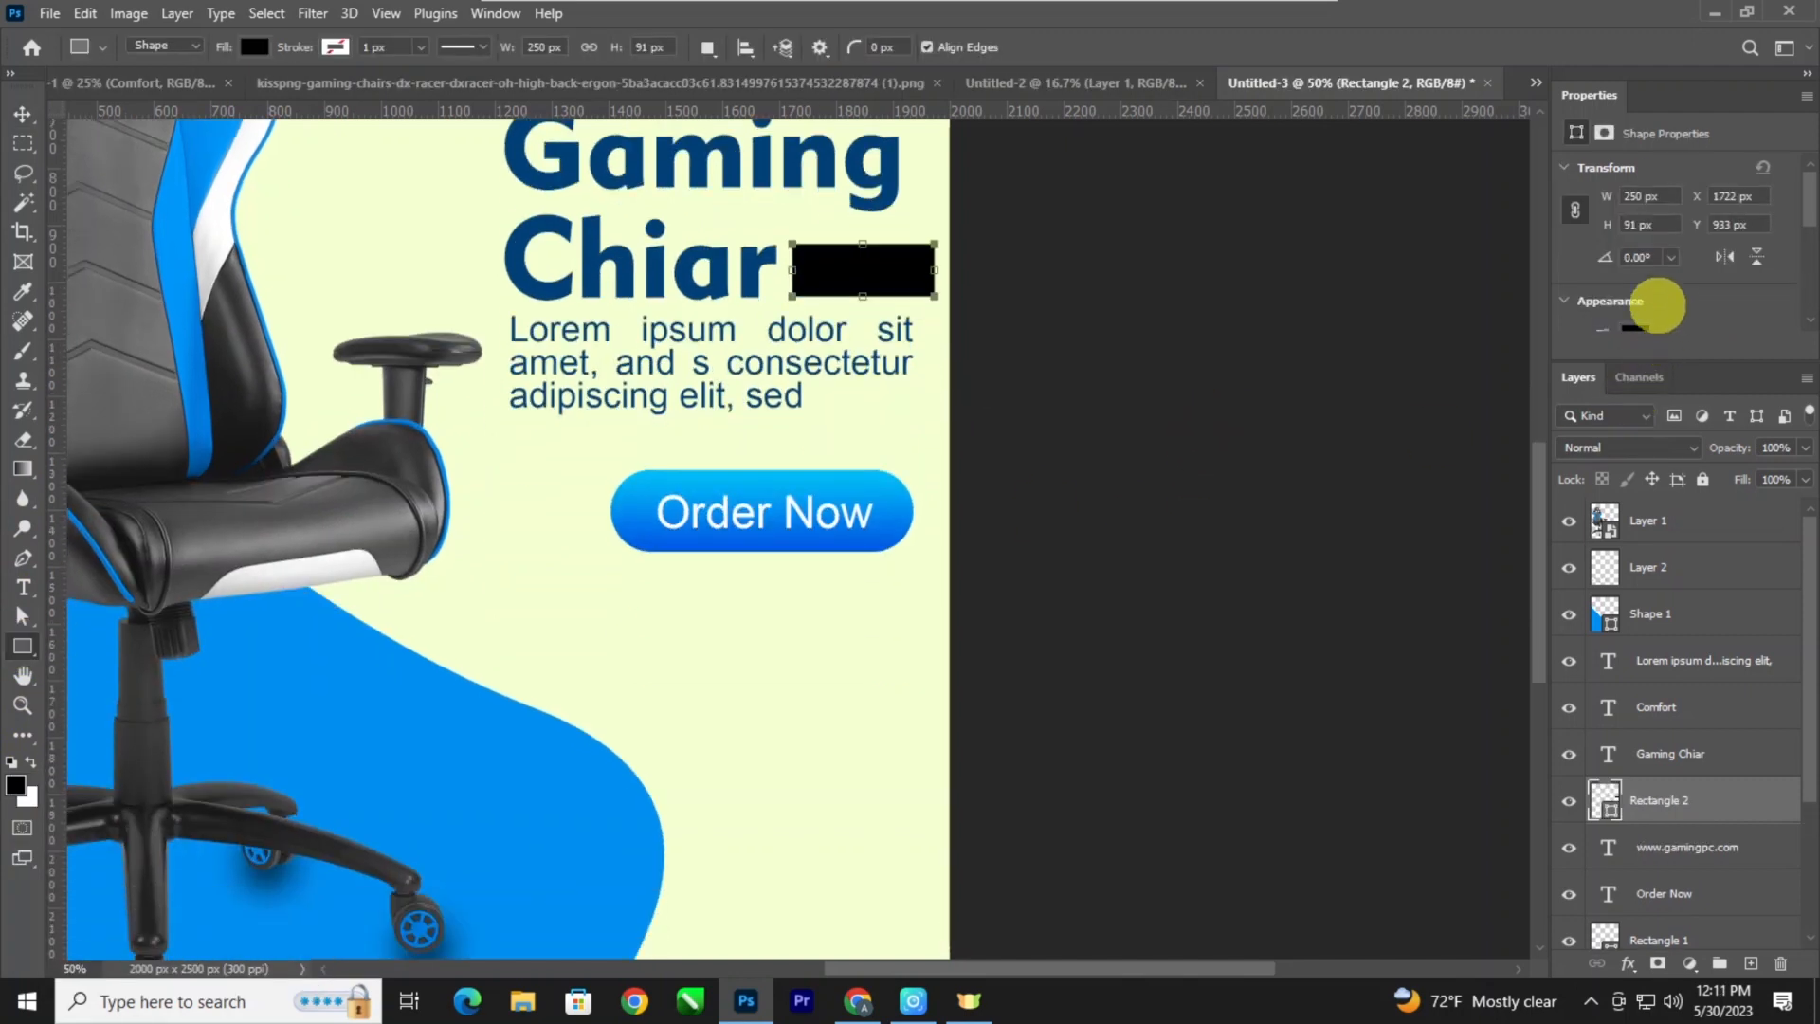
{"action": "scroll", "coordinate": [1657, 304], "scroll_direction": "down", "scroll_amount": 3}
{"action": "left_click_drag", "start_coordinate": [1808, 440], "coordinate": [1807, 441]}
{"action": "scroll", "coordinate": [1624, 223], "scroll_direction": "up", "scroll_amount": 4}
{"action": "left_click", "coordinate": [1640, 193]}
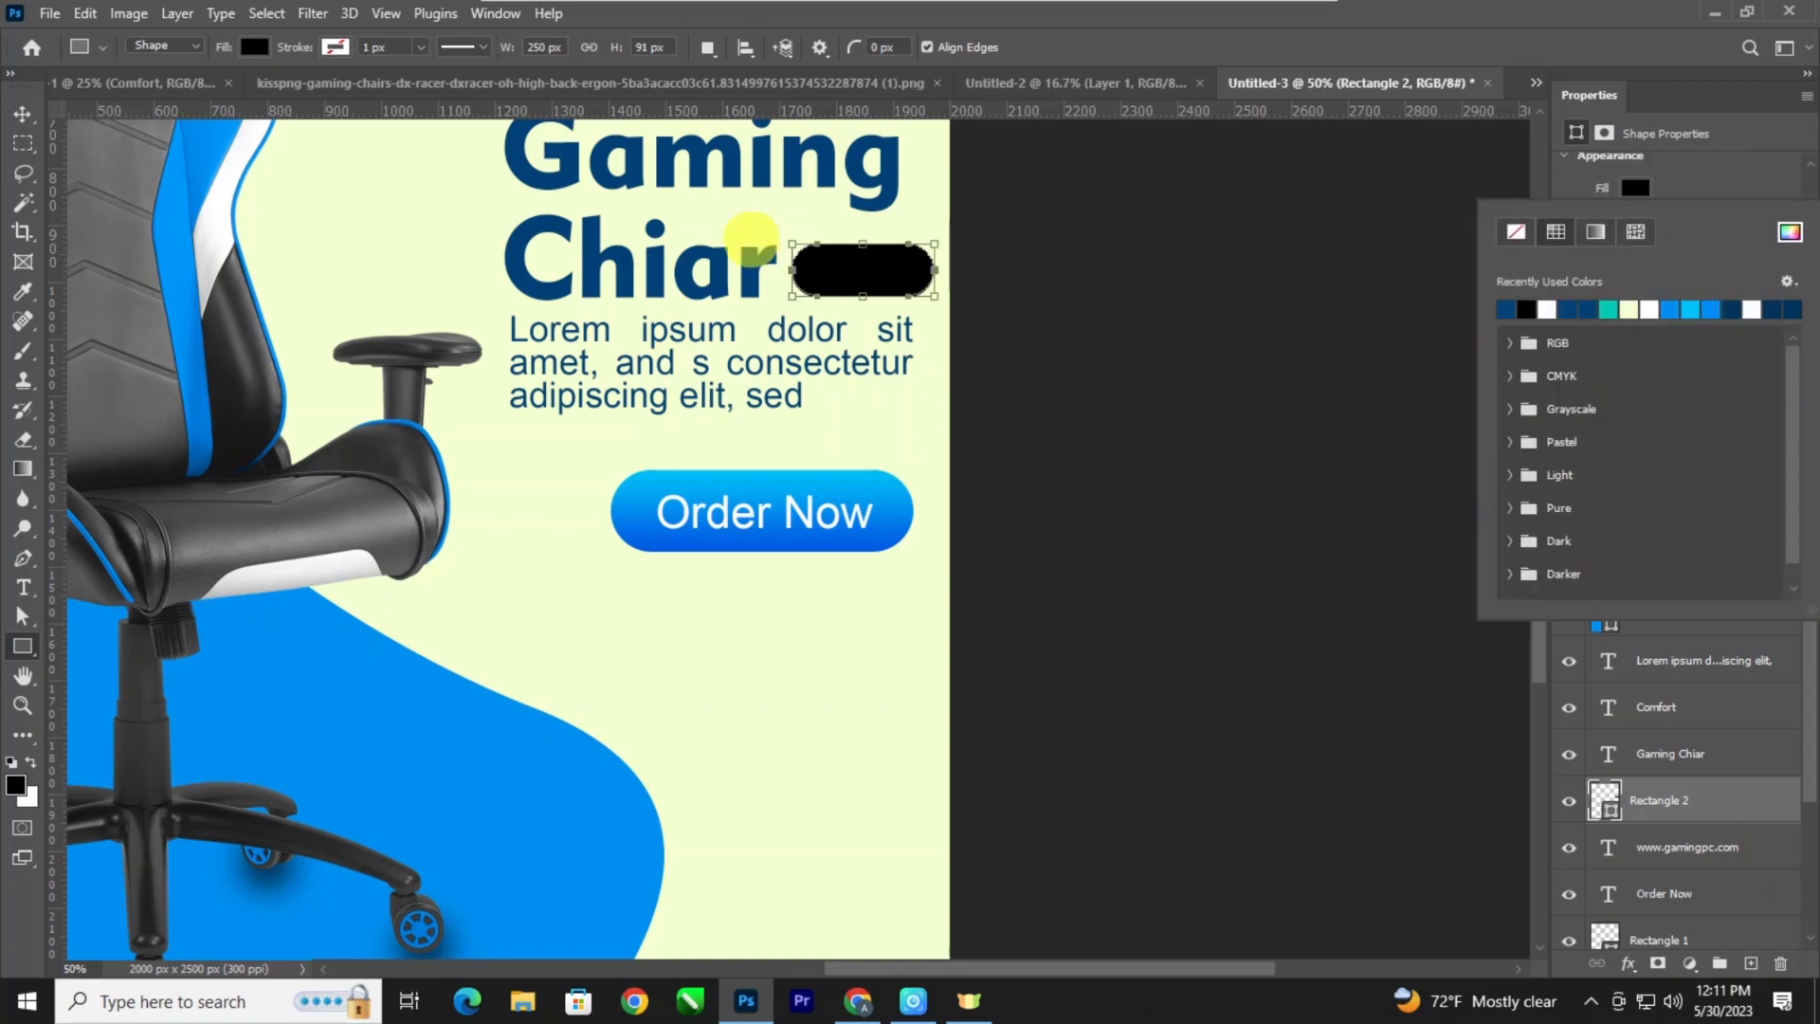
{"action": "left_click", "coordinate": [1789, 231]}
{"action": "type", "text": "004278"}
{"action": "left_click", "coordinate": [1604, 386]}
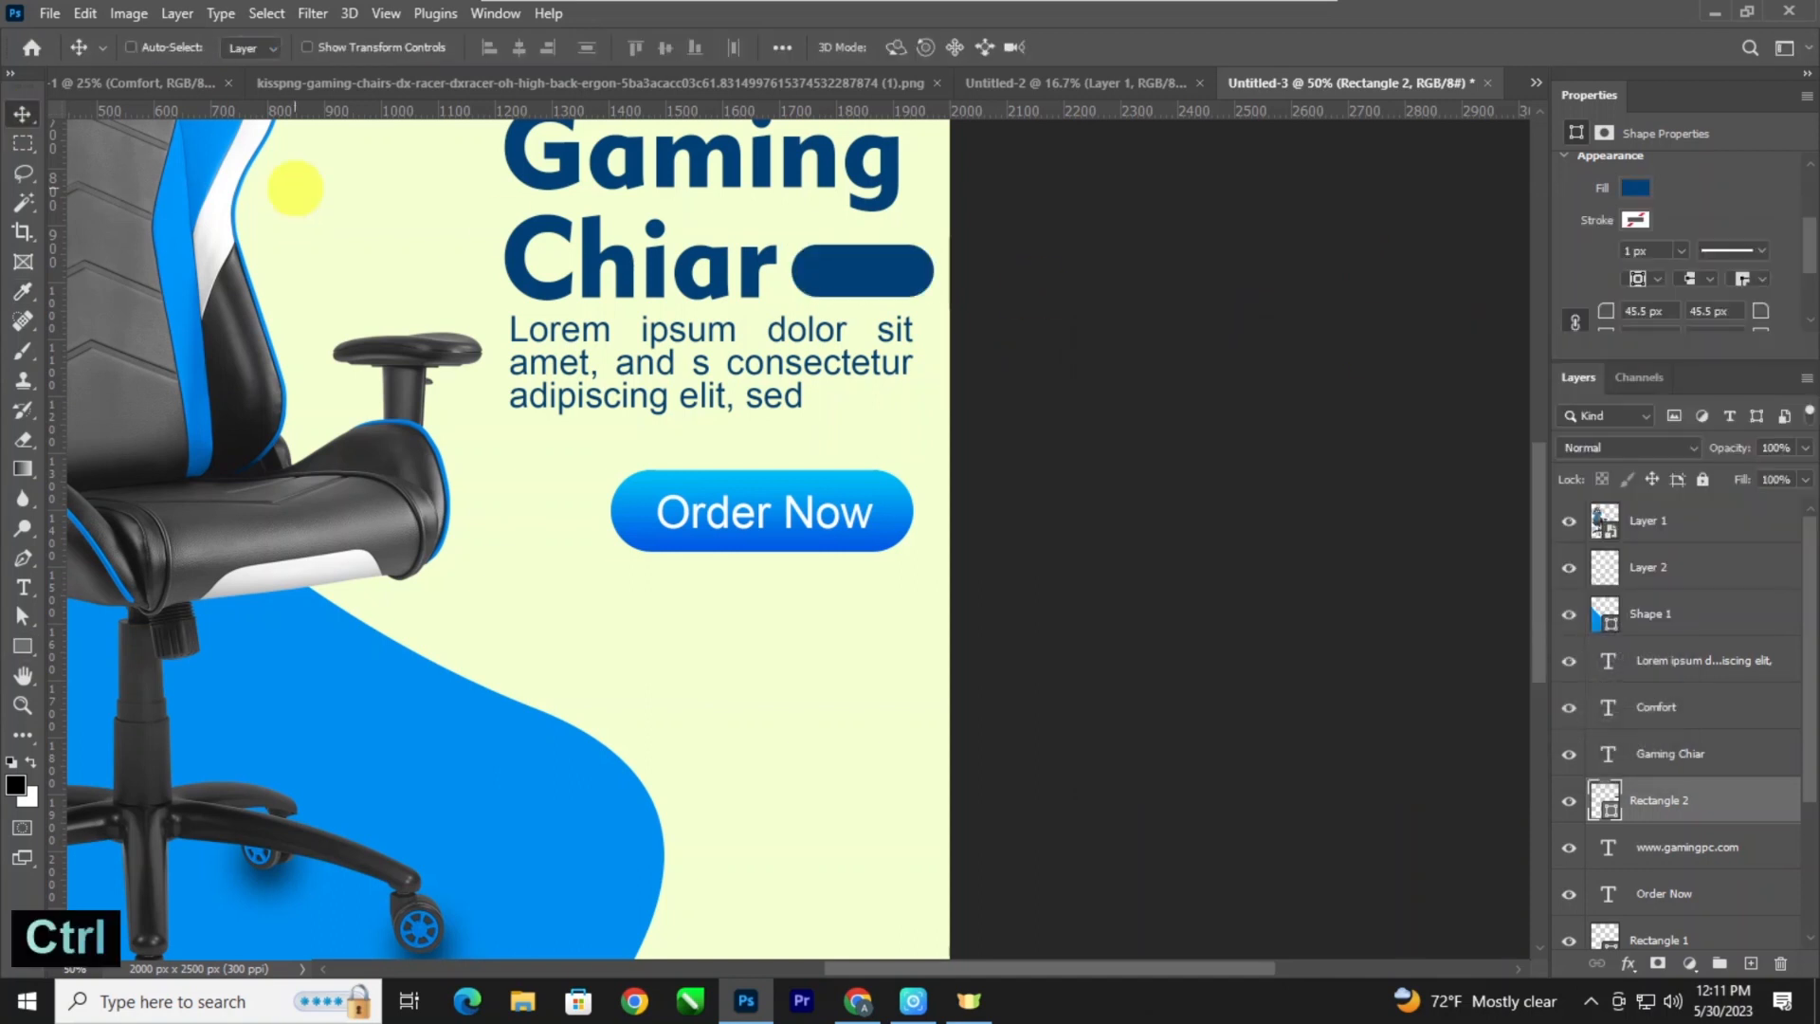
{"action": "key", "text": "ctrl+minus"}
{"action": "key", "text": "ctrl+minus"}
{"action": "key", "text": "ctrl+minus"}
{"action": "key", "text": "ctrl+plus"}
{"action": "key", "text": "ctrl+plus"}
{"action": "left_click_drag", "start_coordinate": [732, 388], "coordinate": [705, 551]}
{"action": "key", "text": "ctrl+plus"}
{"action": "key", "text": "ctrl+plus"}
{"action": "left_click", "coordinate": [822, 418]}
{"action": "key", "text": "ctrl+t"}
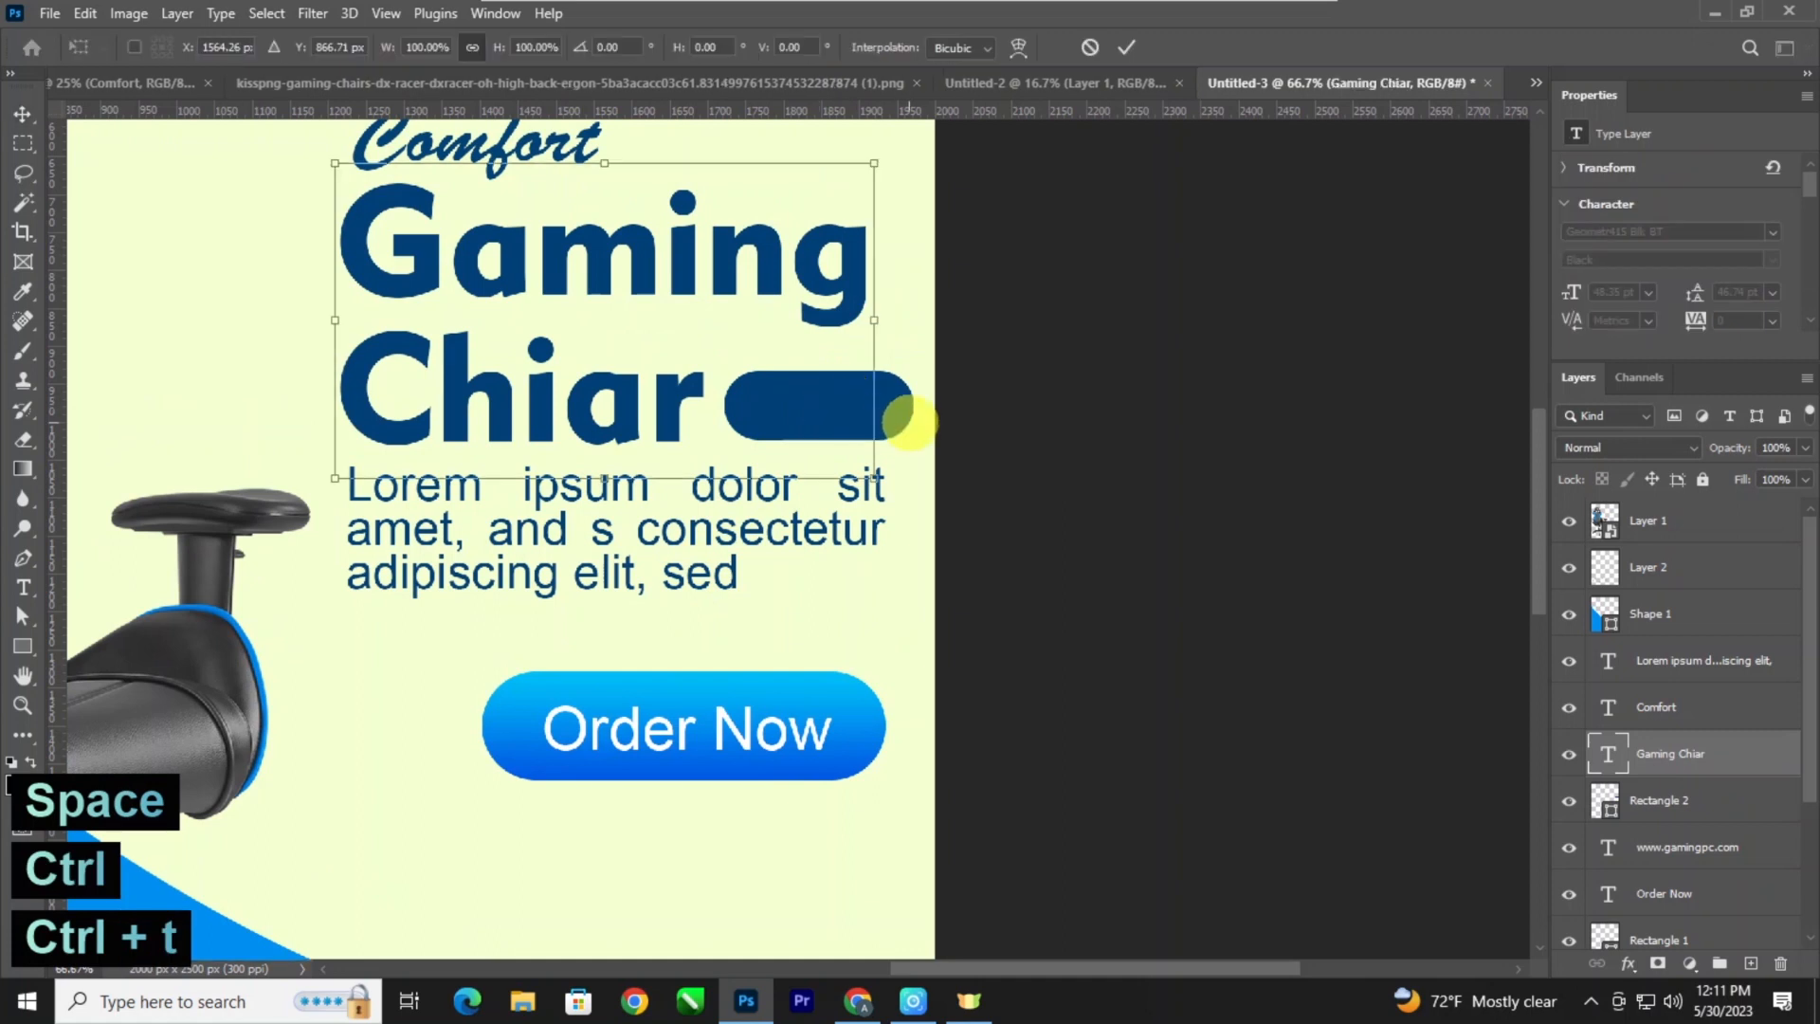
{"action": "key", "text": "Return"}
Narrow the dark blue pill beside "Chiar" from its right side to 220 px wide.
{"action": "left_click", "coordinate": [891, 415], "text": "ctrl"}
{"action": "key", "text": "ctrl+t"}
{"action": "left_click_drag", "start_coordinate": [913, 409], "coordinate": [893, 409]}
{"action": "key", "text": "Return"}
Draw a circle 48 px in diameter inside the left end of the dark blue pill.
{"action": "key", "text": "ctrl+minus"}
{"action": "key", "text": "ctrl+minus"}
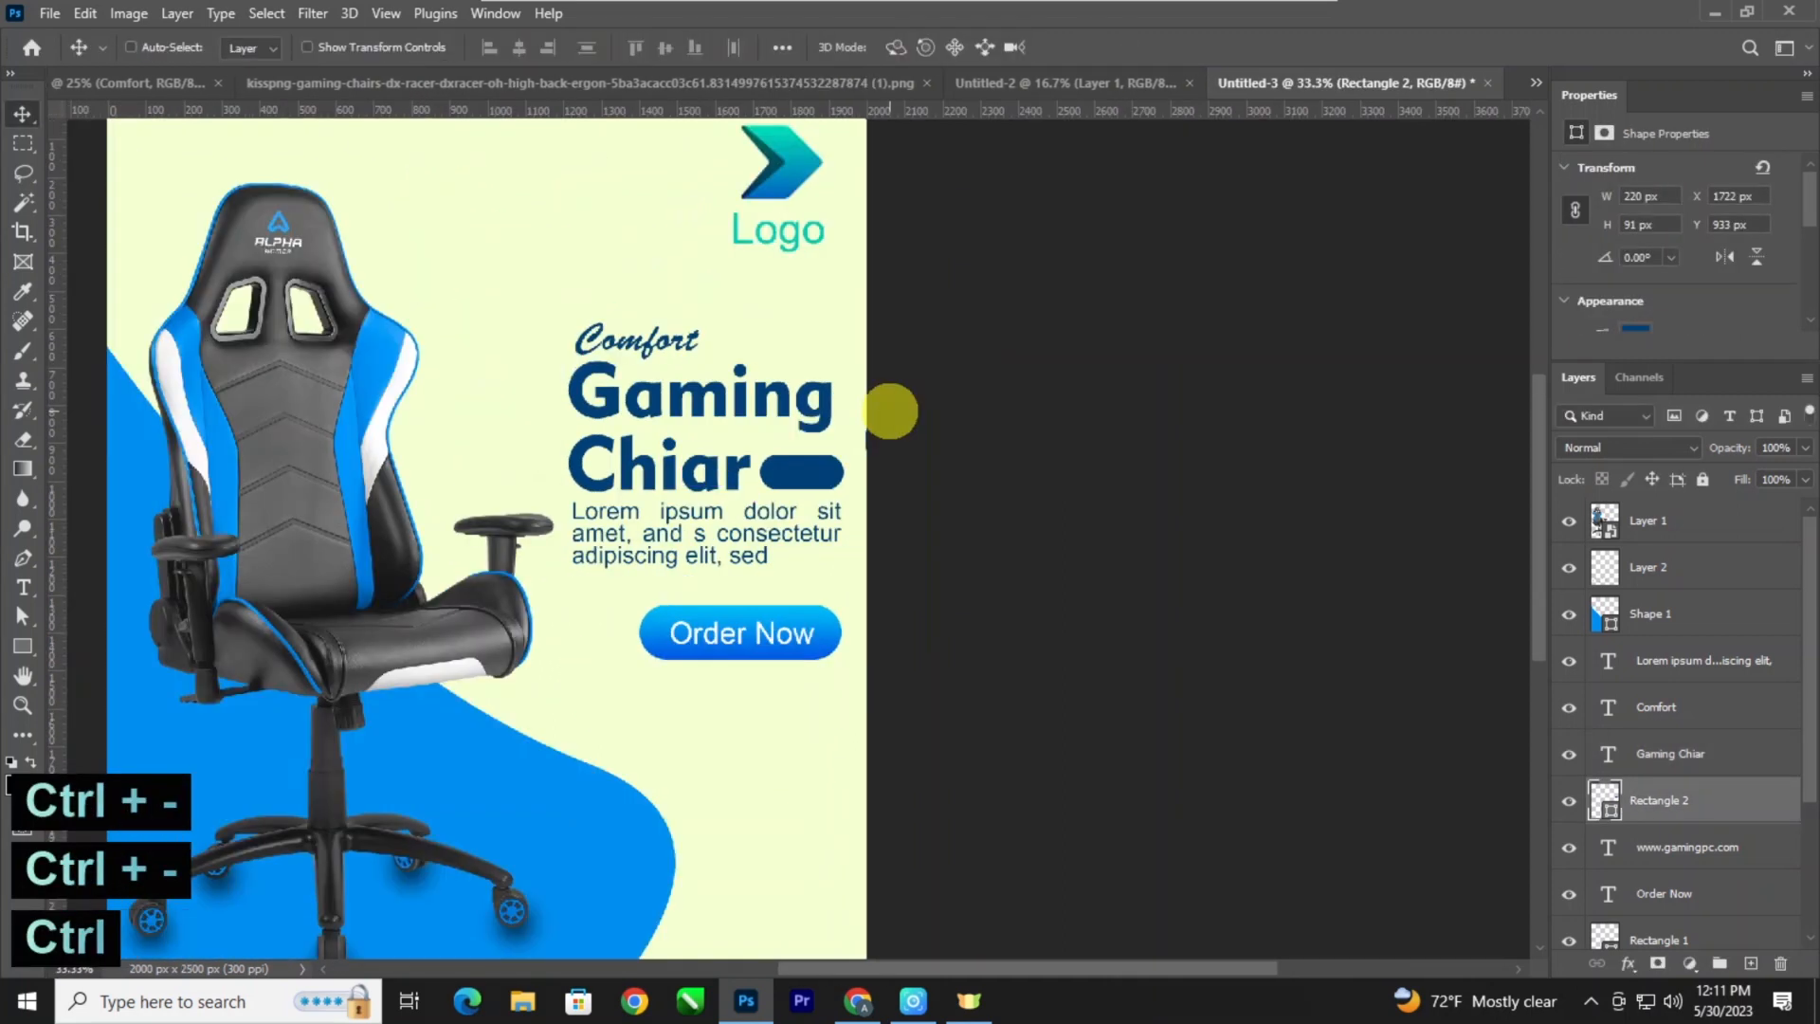
{"action": "key", "text": "ctrl+minus"}
{"action": "key", "text": "ctrl+minus"}
{"action": "key", "text": "ctrl+plus"}
{"action": "key", "text": "ctrl+plus"}
{"action": "key", "text": "ctrl+plus"}
{"action": "key", "text": "ctrl+plus"}
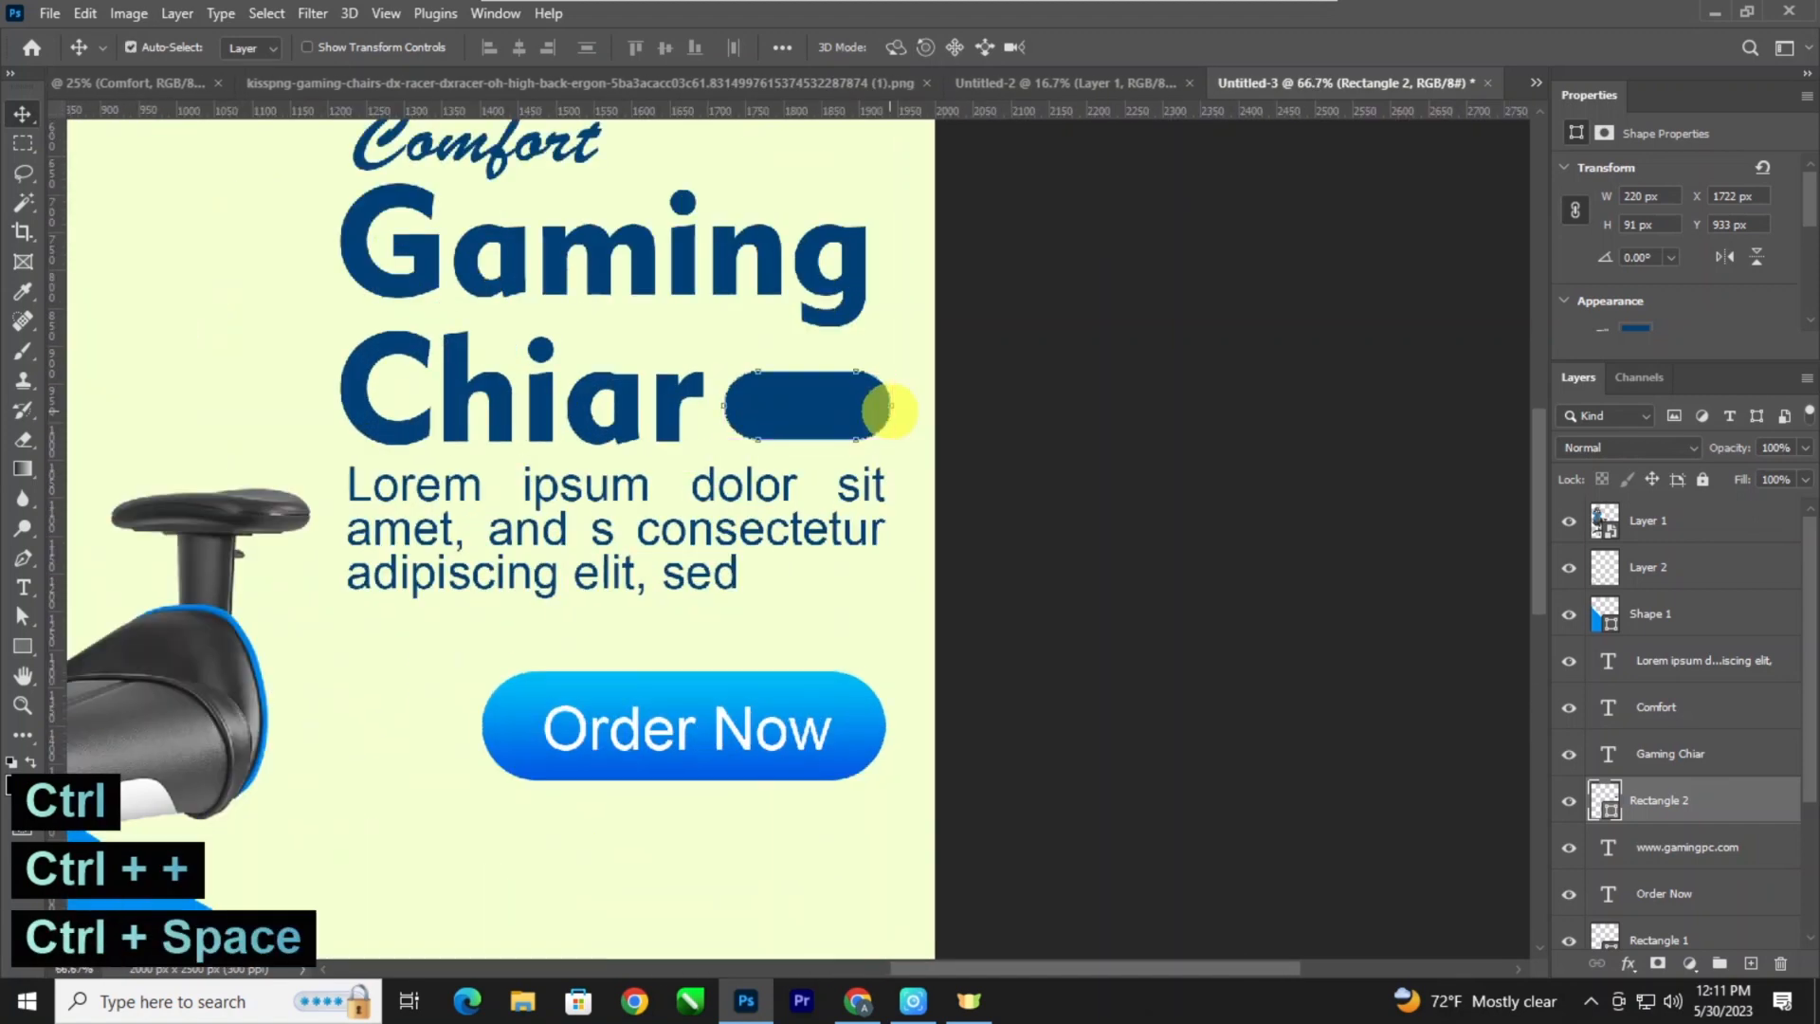
{"action": "left_click_drag", "start_coordinate": [891, 412], "coordinate": [885, 411]}
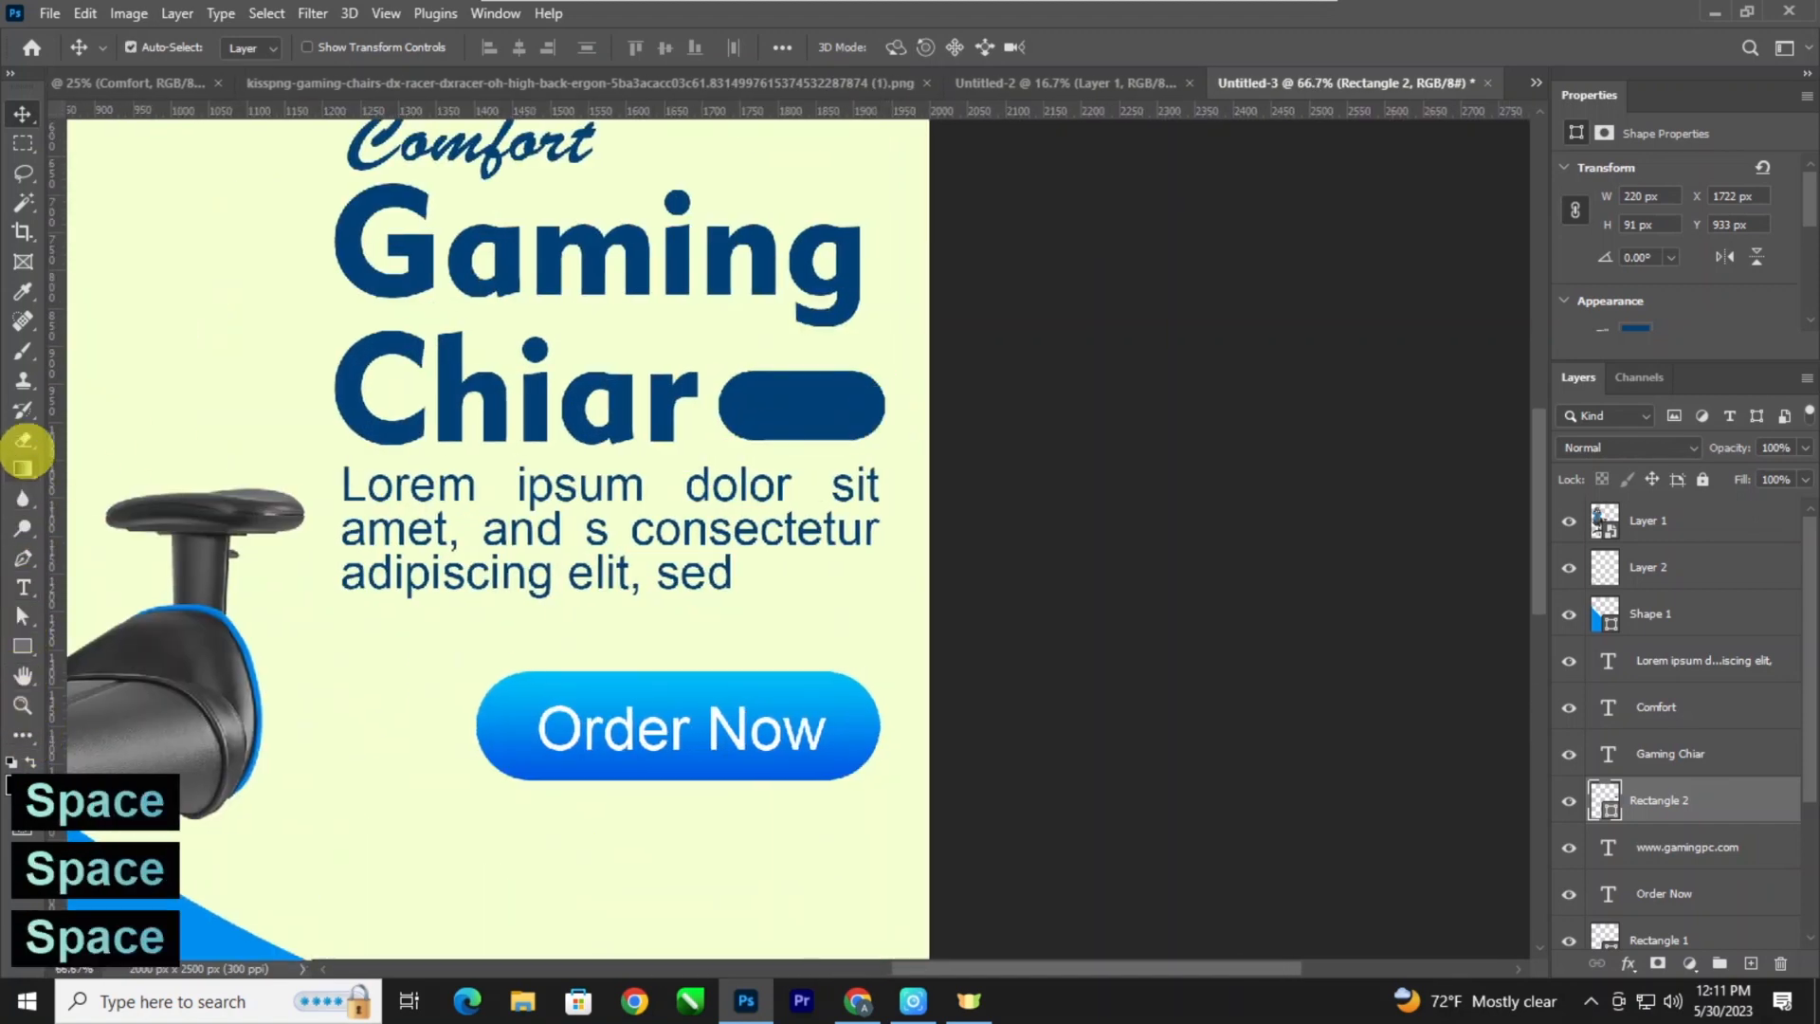
{"action": "right_click", "coordinate": [23, 646]}
{"action": "left_click", "coordinate": [99, 661]}
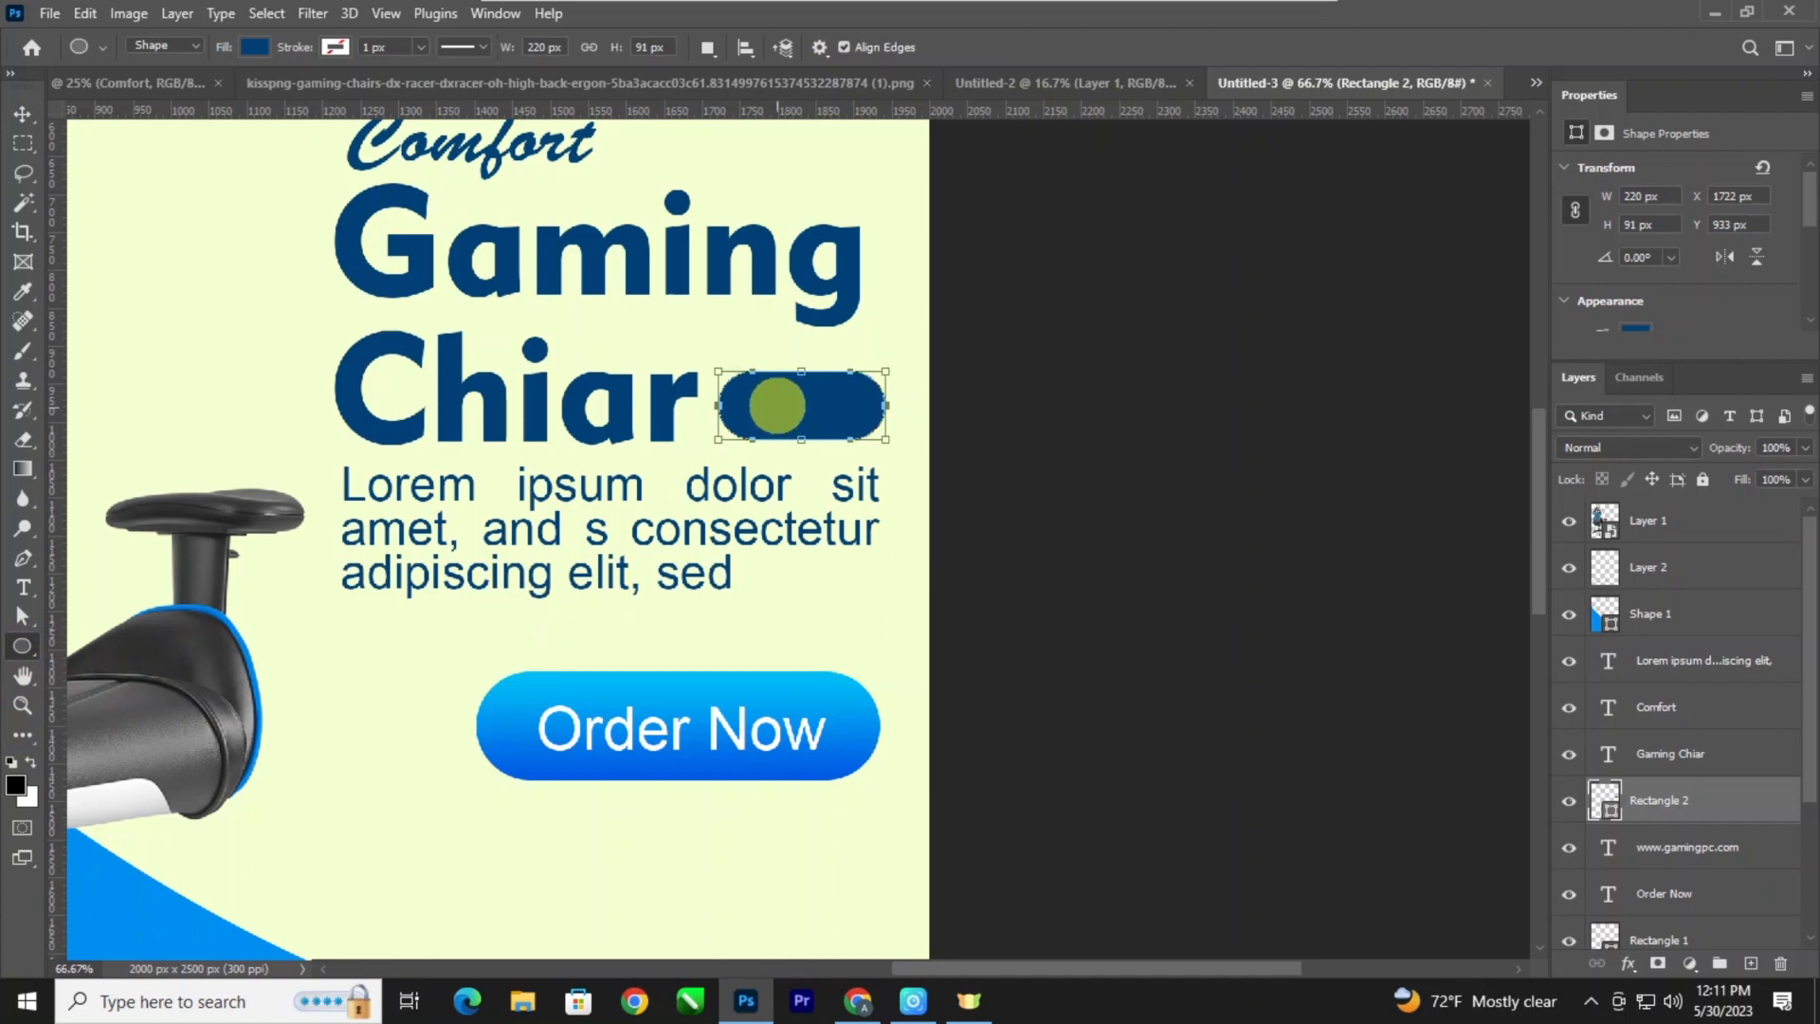
{"action": "left_click_drag", "start_coordinate": [749, 390], "coordinate": [783, 449]}
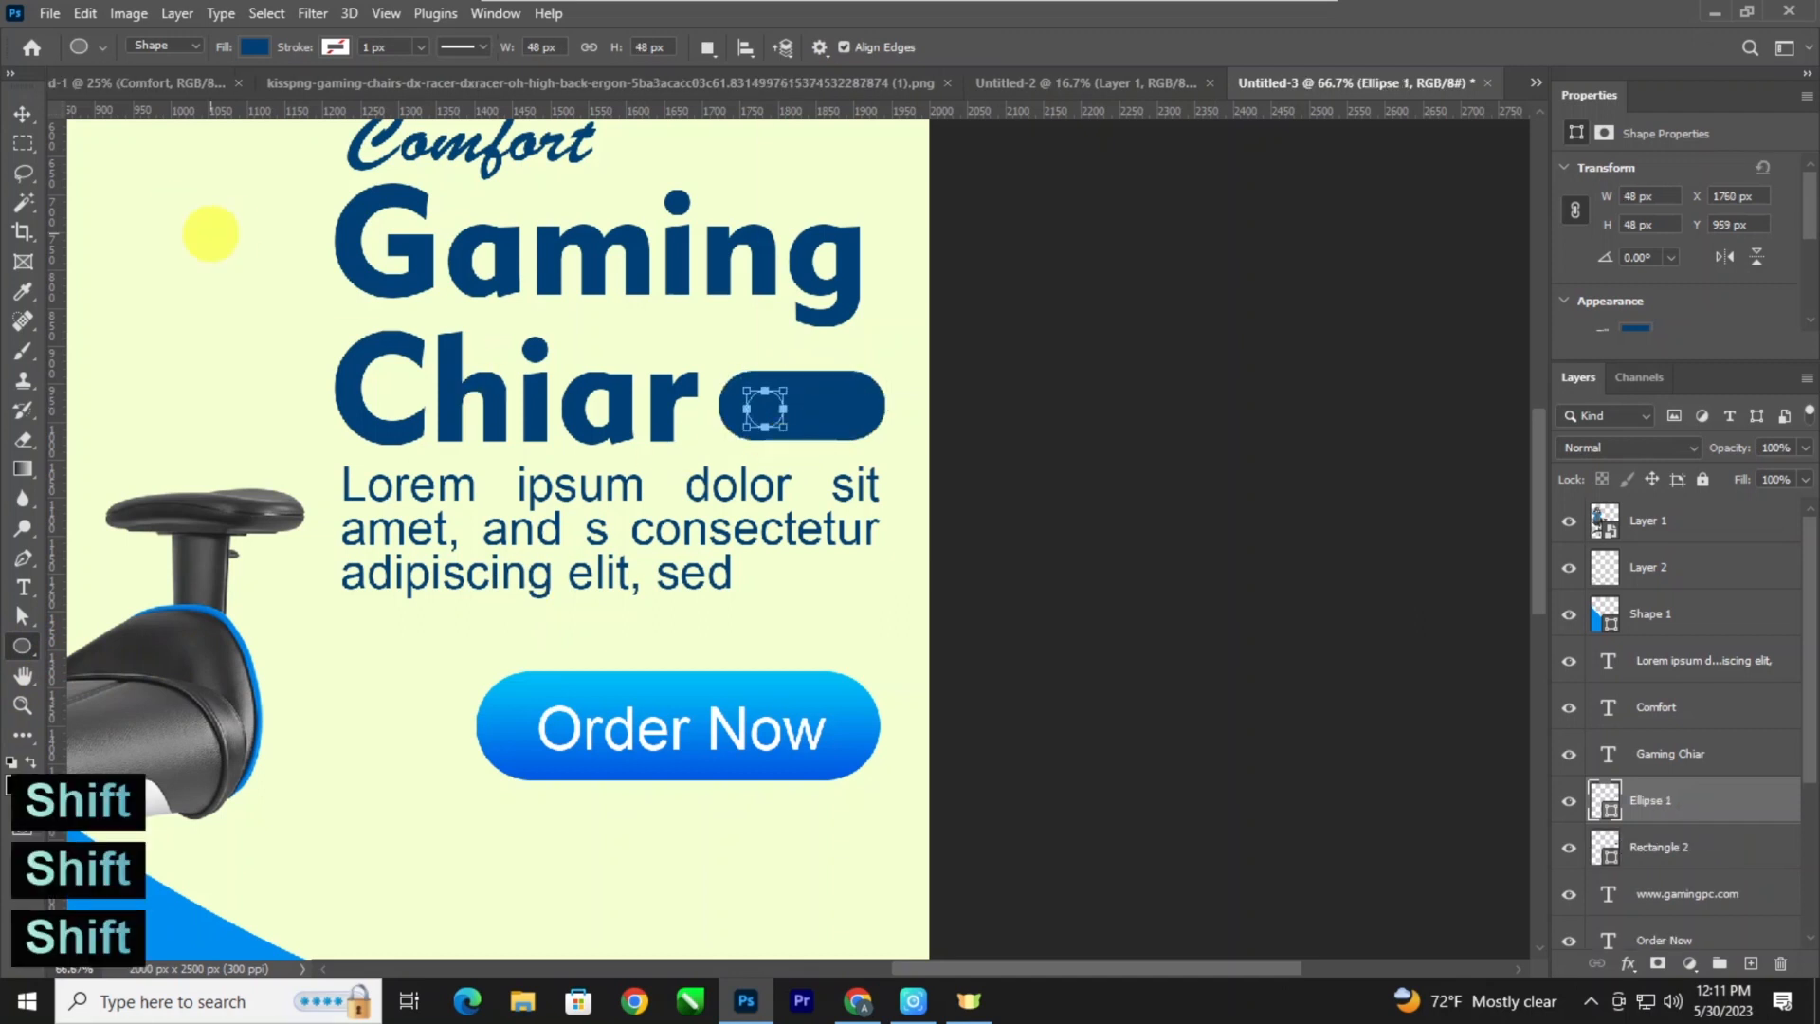
Fill the small circle inside the pill with white.
{"action": "scroll", "coordinate": [1658, 317], "scroll_direction": "down", "scroll_amount": 1}
{"action": "left_click", "coordinate": [1633, 317]}
{"action": "left_click", "coordinate": [1547, 436]}
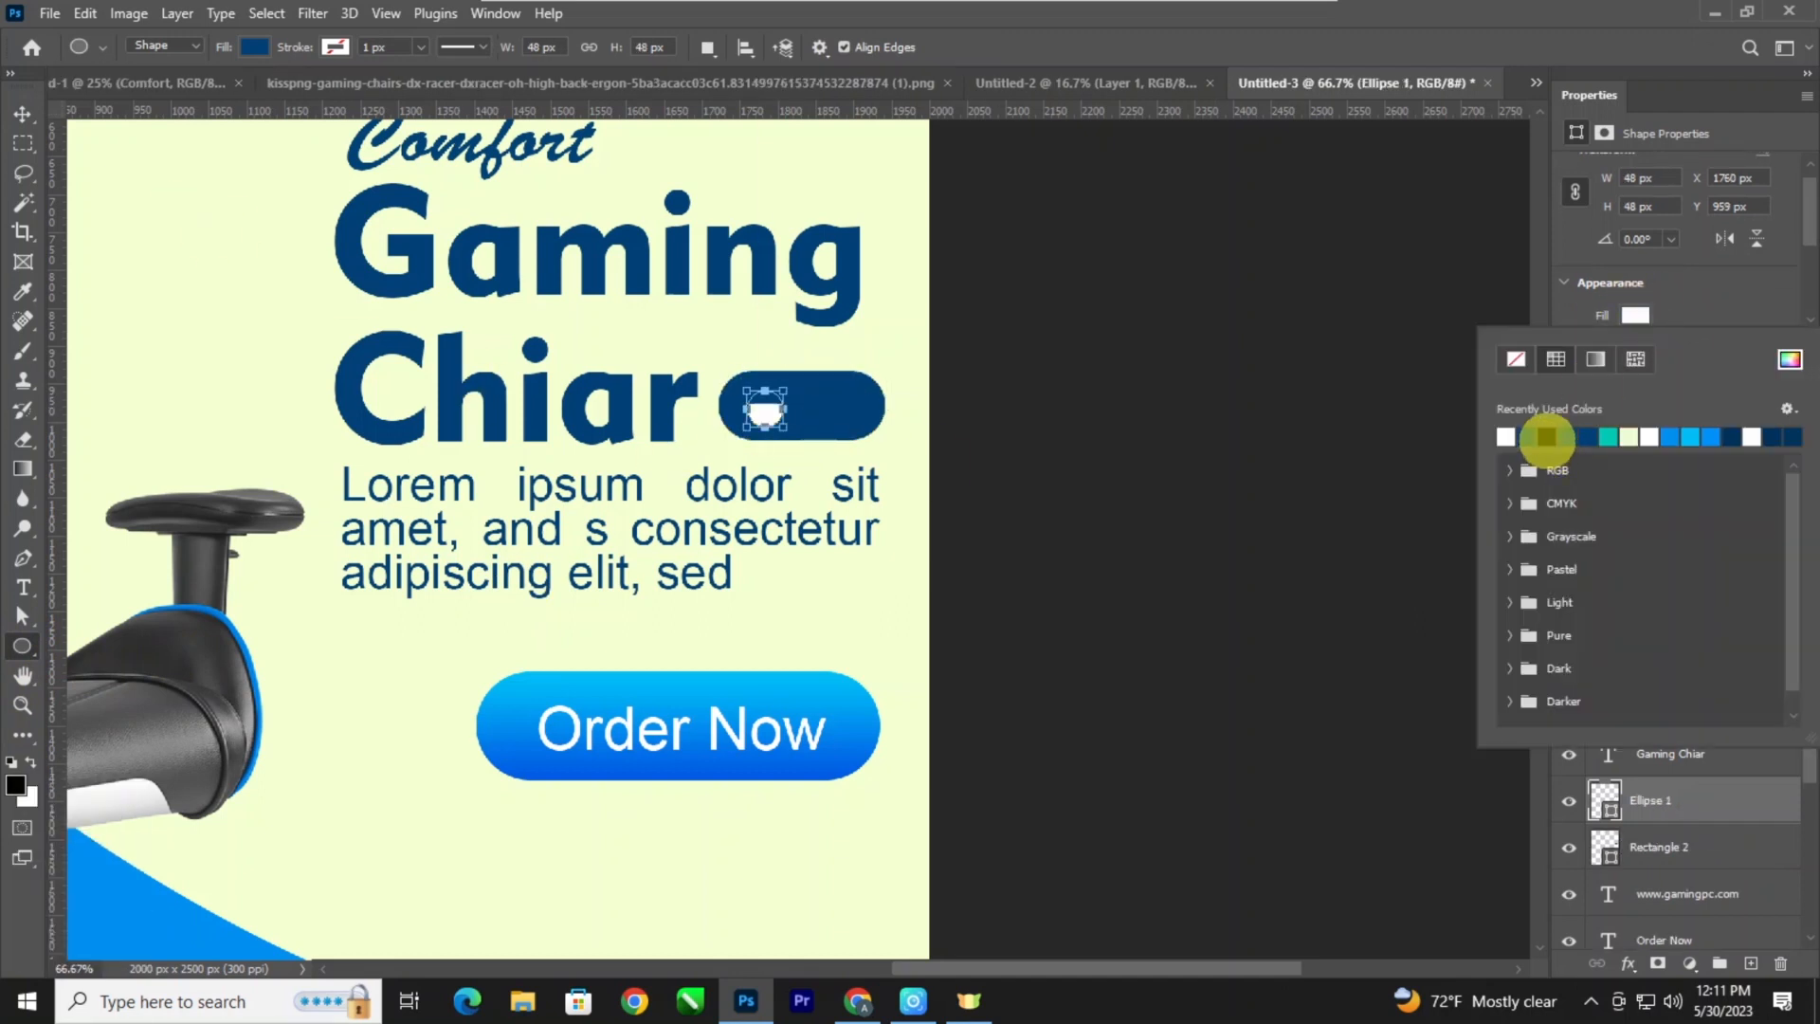
{"action": "left_click", "coordinate": [22, 113]}
{"action": "left_click", "coordinate": [764, 409]}
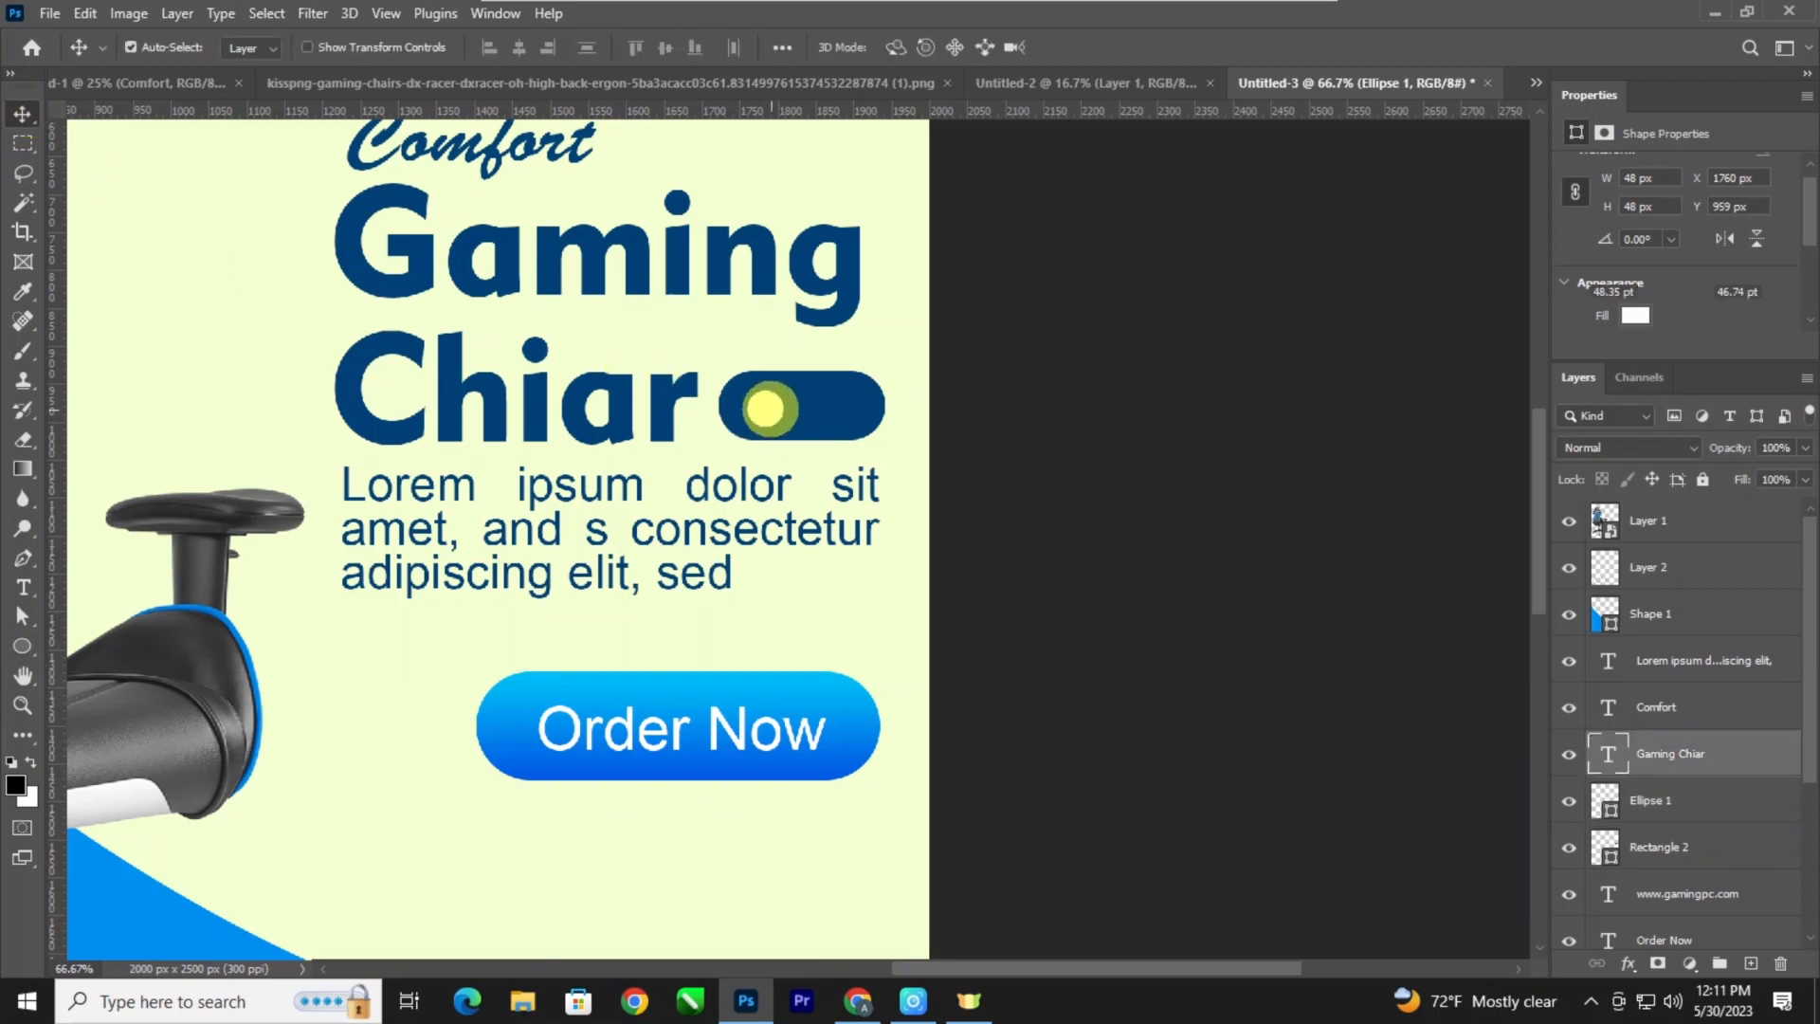
{"action": "key", "text": "Up"}
{"action": "key", "text": "Up"}
{"action": "key", "text": "Up"}
{"action": "key", "text": "ctrl+z"}
{"action": "left_click", "coordinate": [1016, 551]}
{"action": "left_click", "coordinate": [771, 410]}
{"action": "left_click", "coordinate": [981, 469]}
{"action": "left_click", "coordinate": [832, 410]}
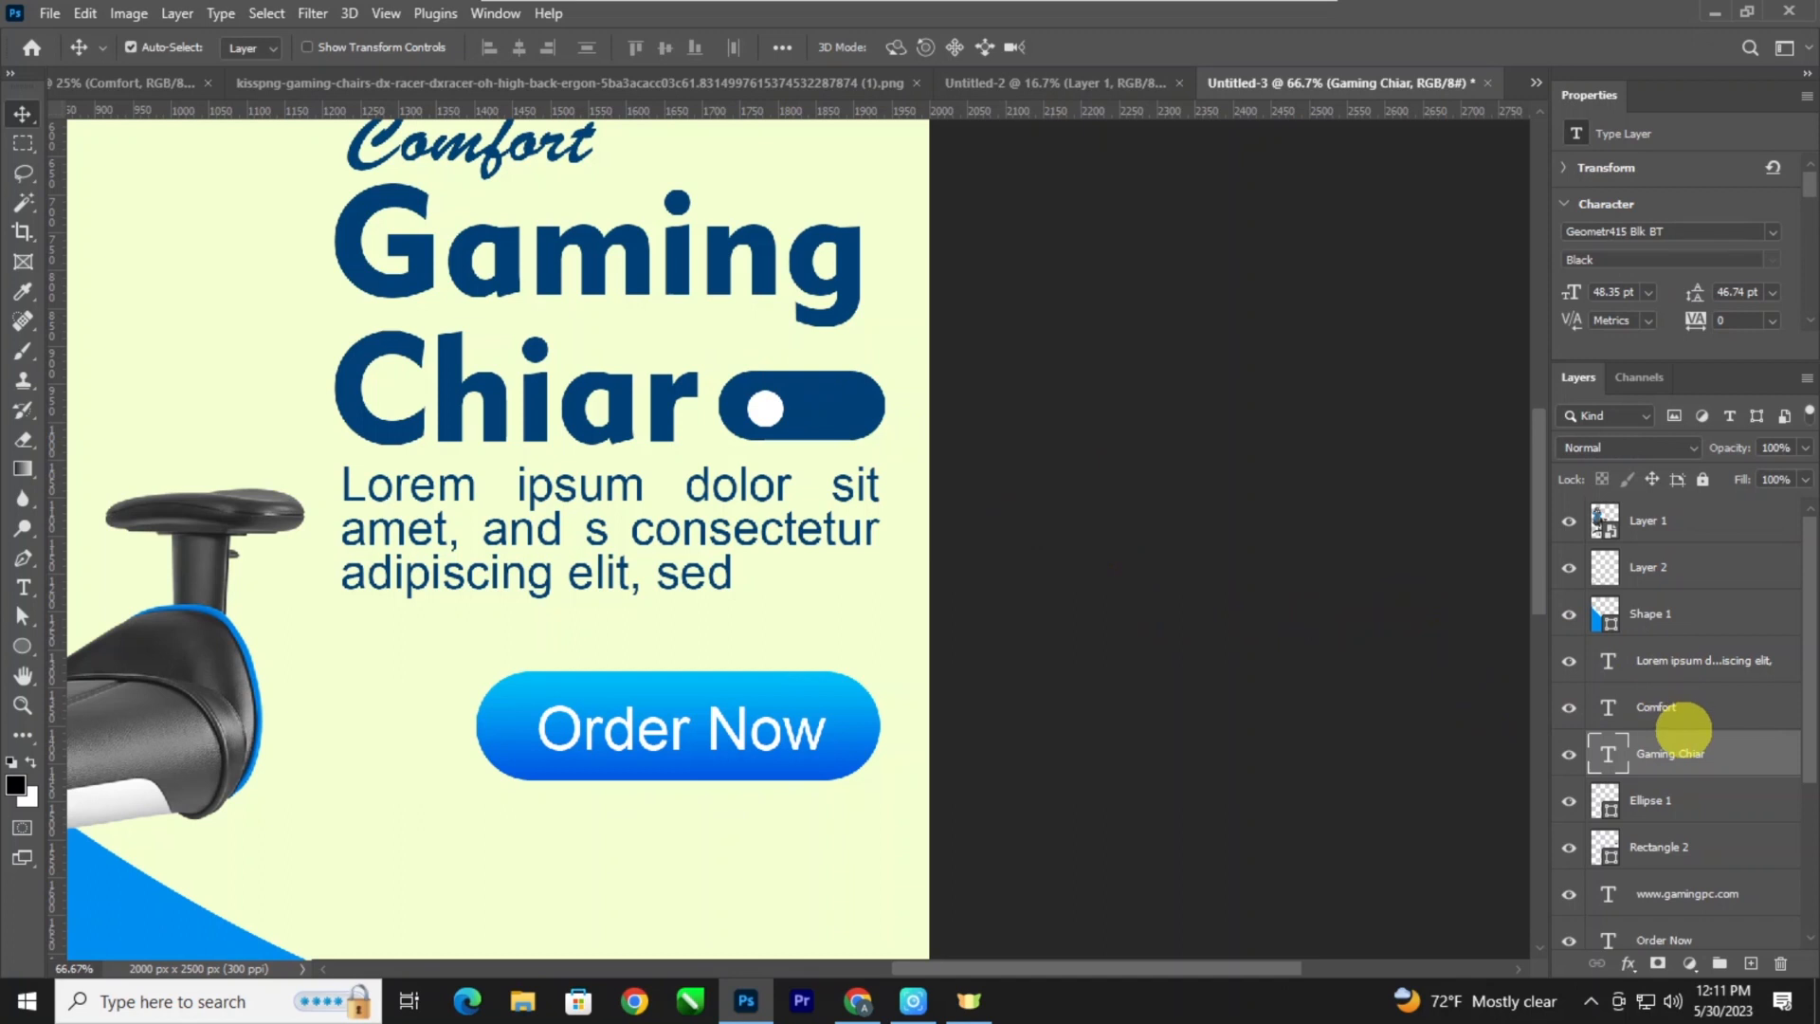
{"action": "left_click_drag", "start_coordinate": [1141, 513], "coordinate": [1071, 483]}
{"action": "left_click", "coordinate": [873, 401]}
{"action": "left_click_drag", "start_coordinate": [1032, 417], "coordinate": [877, 389]}
Nudge only the white circle slightly up and left so it sits vertically centred in the pill.
{"action": "left_click", "coordinate": [1650, 807]}
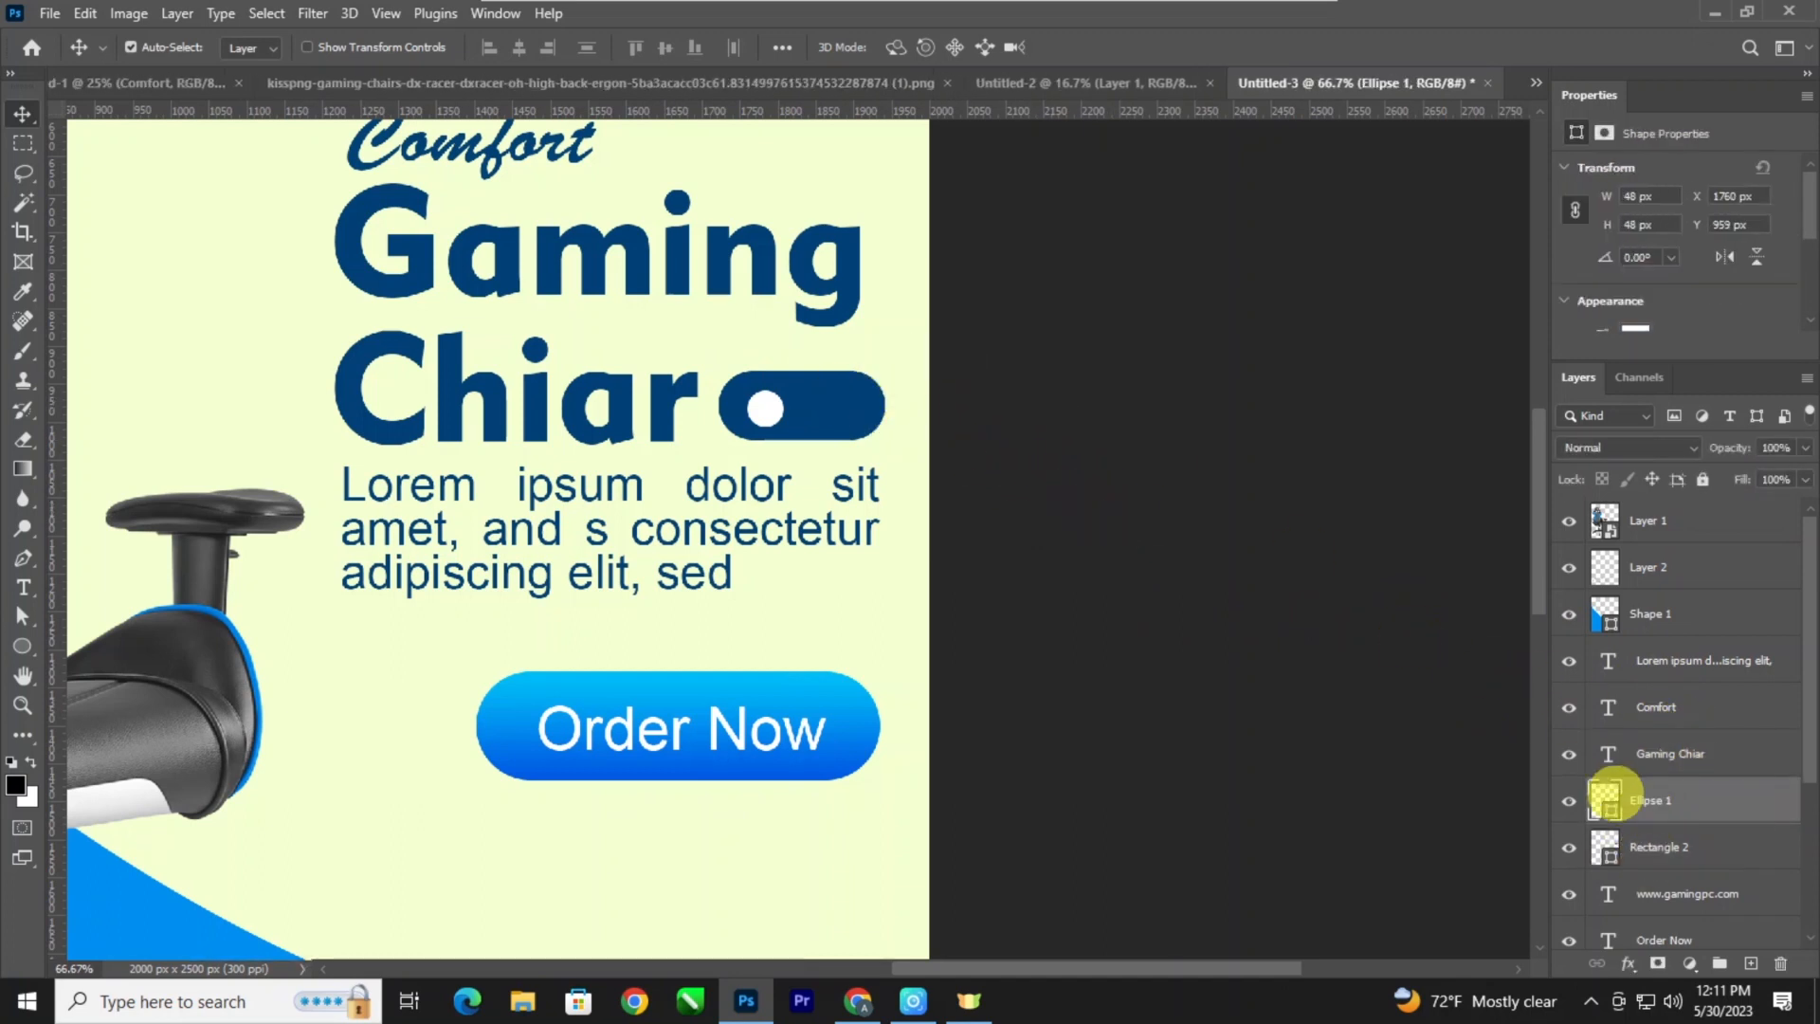
{"action": "key", "text": "ctrl+t"}
{"action": "key", "text": "shift+Up"}
{"action": "key", "text": "shift+Up"}
{"action": "key", "text": "shift+Up"}
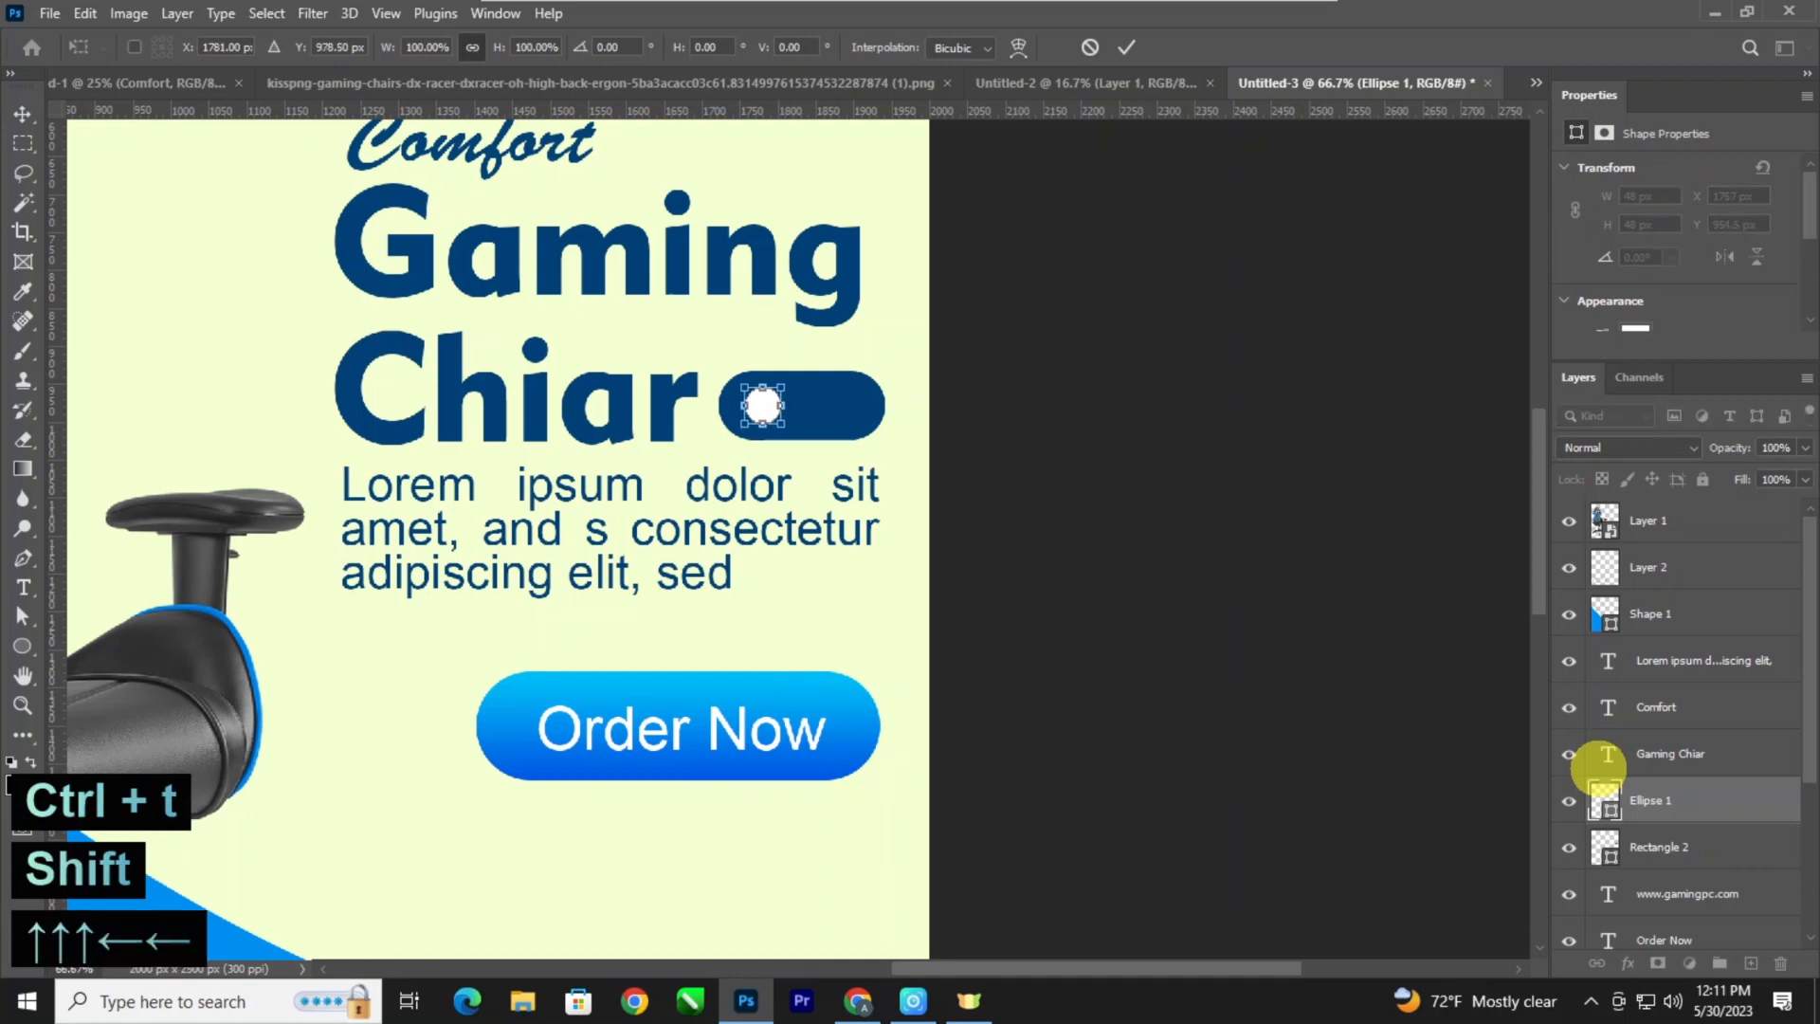
{"action": "key", "text": "Return"}
{"action": "key", "text": "ctrl+minus"}
{"action": "key", "text": "ctrl+minus"}
{"action": "key", "text": "ctrl+minus"}
{"action": "key", "text": "ctrl+minus"}
{"action": "key", "text": "ctrl+minus"}
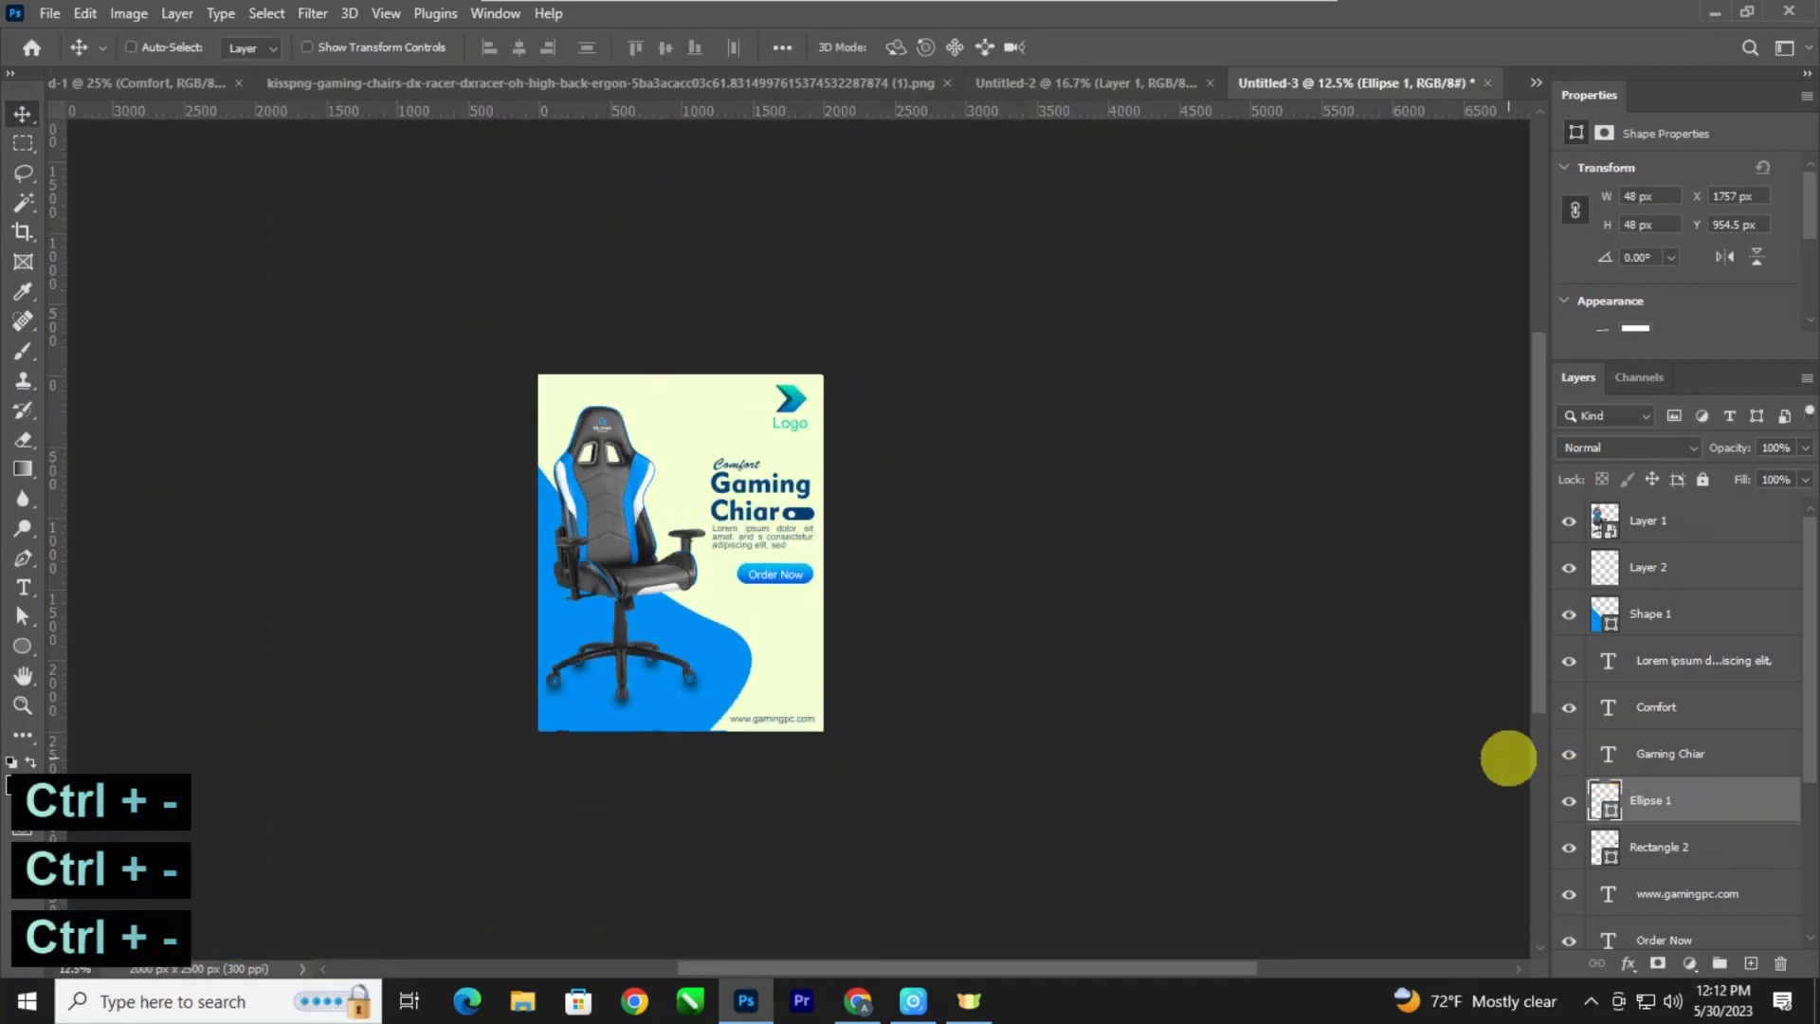
Draw a thin 401 × 17 px horizontal bar at the poster's right edge below the Order Now button and fill it light blue.
{"action": "key", "text": "ctrl+plus"}
{"action": "key", "text": "ctrl+plus"}
{"action": "key", "text": "ctrl+plus"}
{"action": "left_click_drag", "start_coordinate": [1022, 691], "coordinate": [1020, 581]}
{"action": "key", "text": "ctrl+plus"}
{"action": "left_click_drag", "start_coordinate": [766, 764], "coordinate": [929, 555]}
{"action": "right_click", "coordinate": [22, 648]}
{"action": "left_click", "coordinate": [104, 637]}
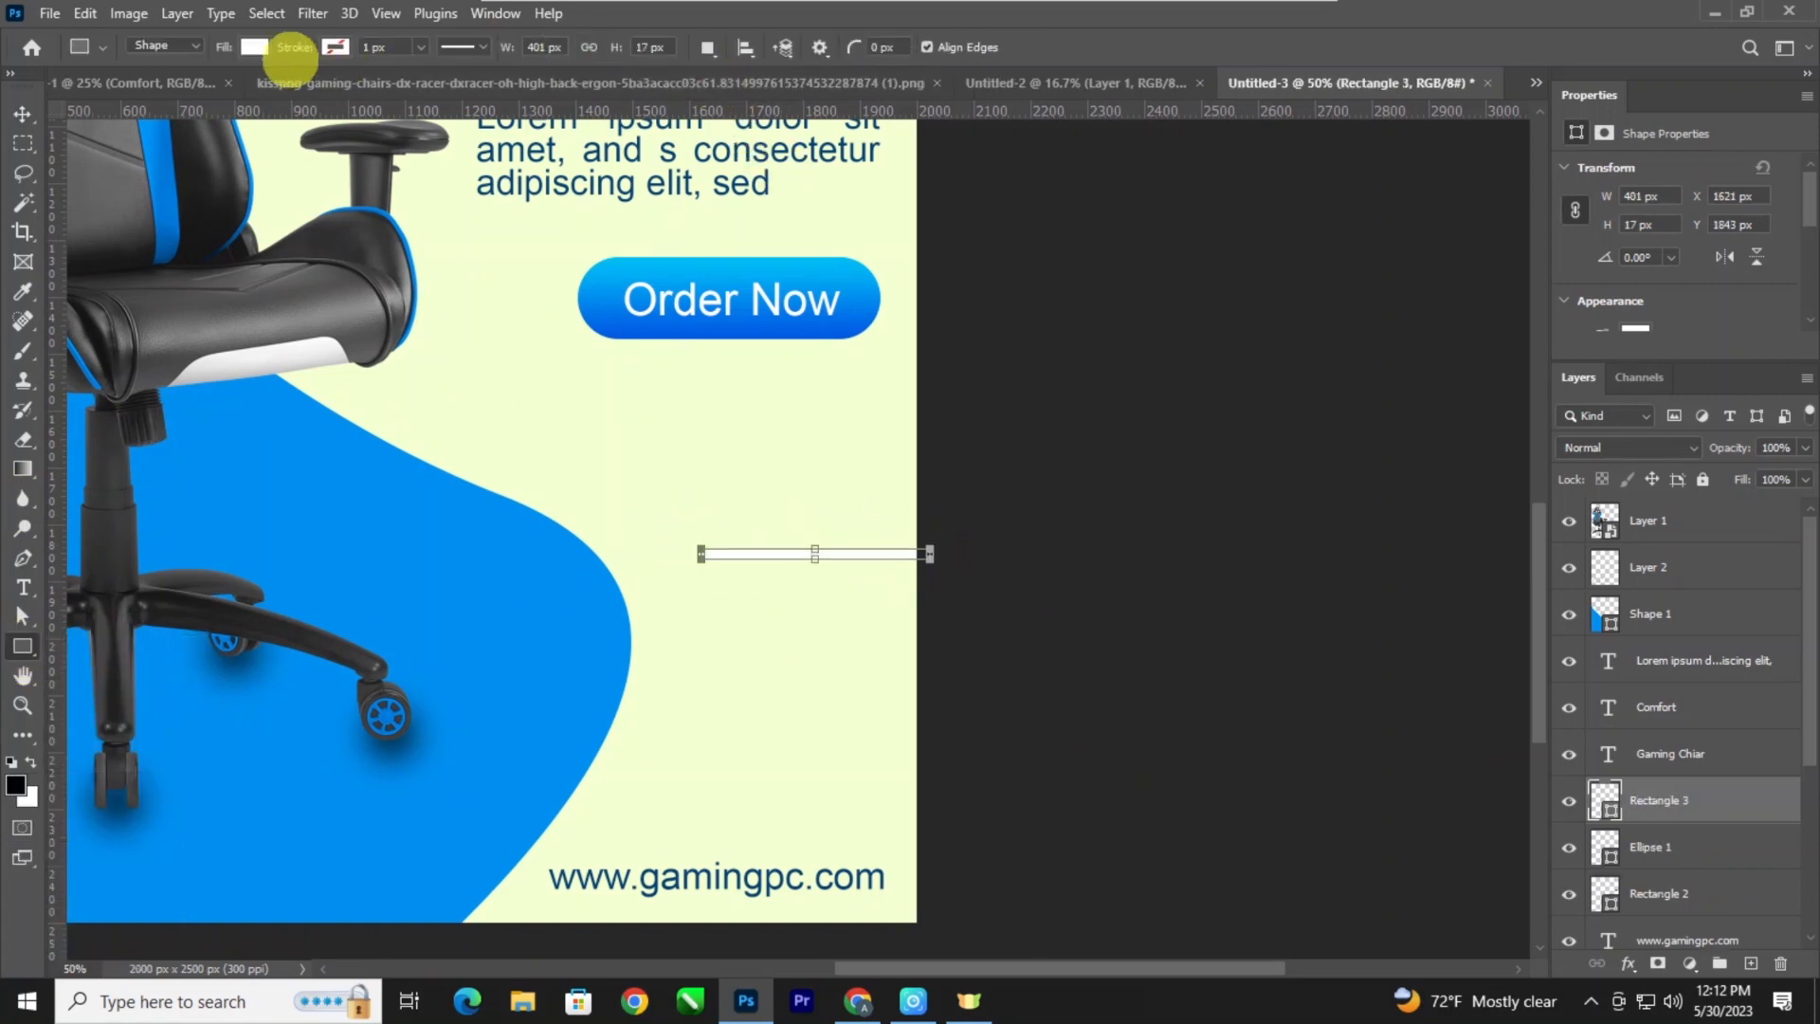
{"action": "left_click", "coordinate": [254, 48]}
{"action": "left_click", "coordinate": [298, 168]}
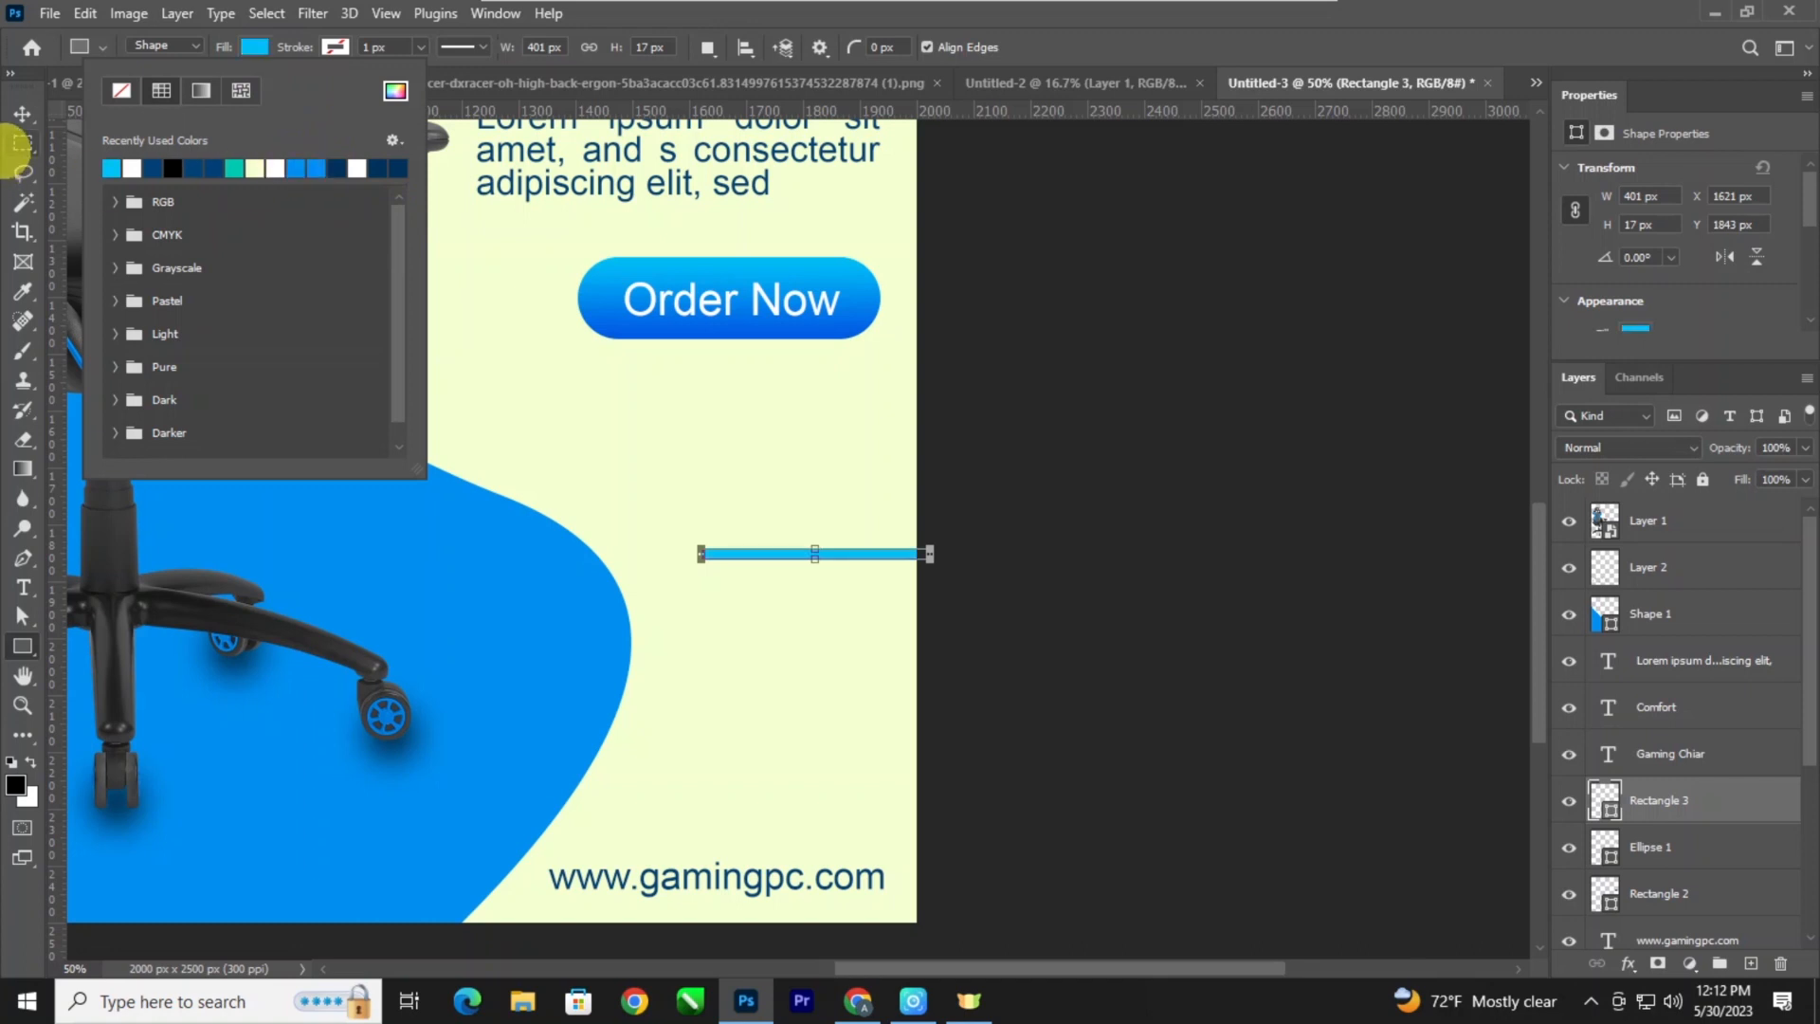
Duplicate the light blue bar three times straight down to form an evenly spaced stack of four, the last at Y 1975 px.
{"action": "left_click", "coordinate": [22, 115]}
{"action": "left_click_drag", "start_coordinate": [755, 553], "coordinate": [767, 625]}
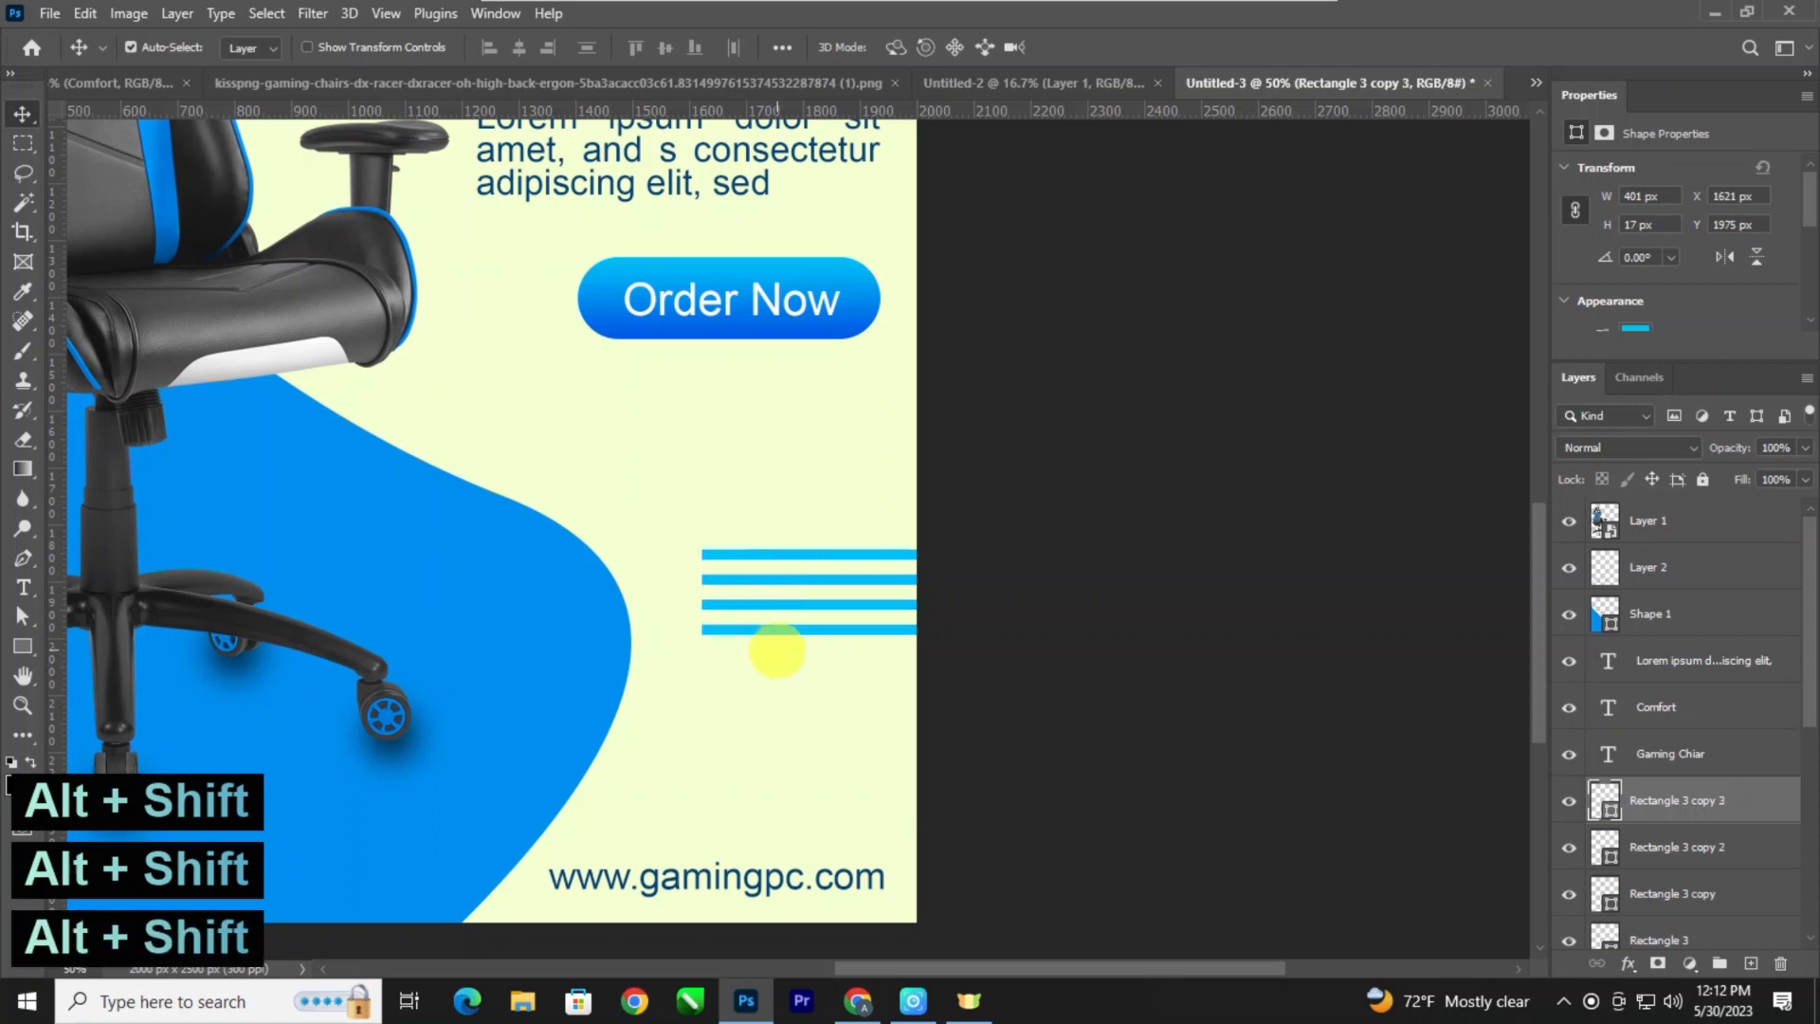
{"action": "key", "text": "ctrl+minus"}
{"action": "key", "text": "ctrl+minus"}
{"action": "key", "text": "ctrl+minus"}
{"action": "key", "text": "ctrl+minus"}
{"action": "key", "text": "ctrl+minus"}
Select the four light blue bars, nudge them up to Y 1753 px and merge them into one shape layer.
{"action": "key", "text": "ctrl+plus"}
{"action": "key", "text": "ctrl+plus"}
{"action": "key", "text": "ctrl+plus"}
{"action": "key", "text": "ctrl+plus"}
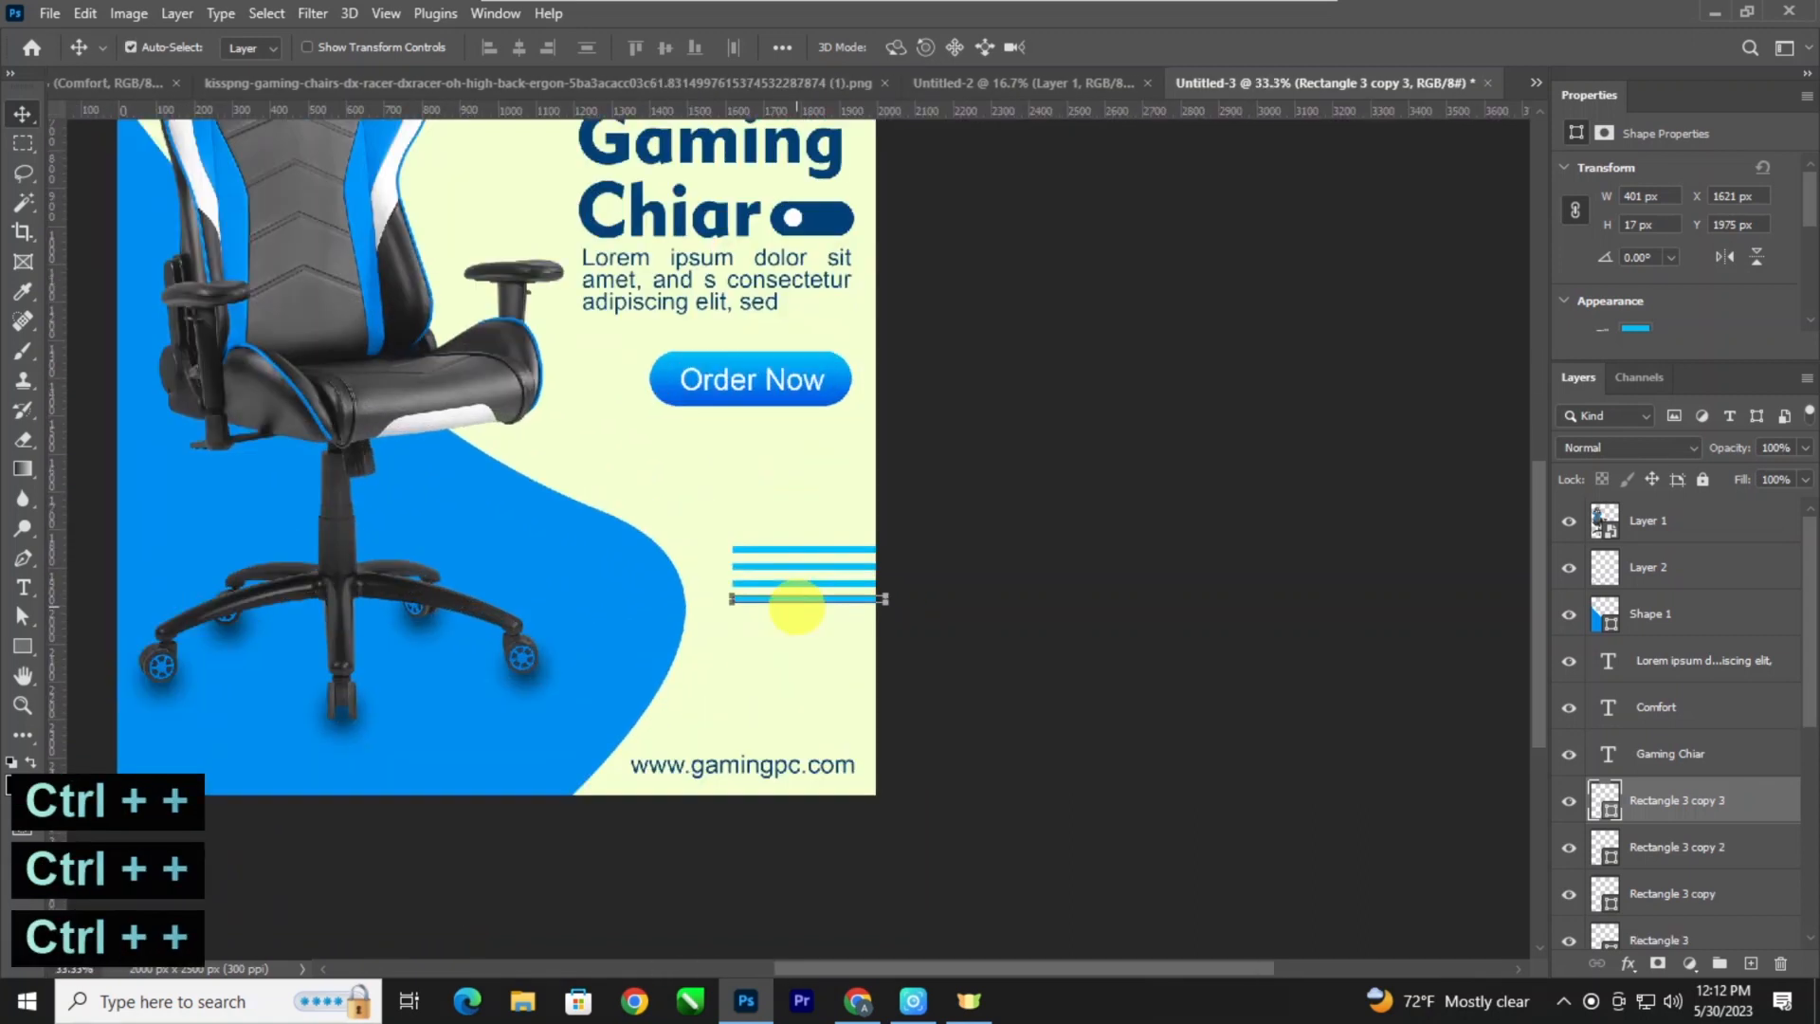
{"action": "left_click_drag", "start_coordinate": [909, 599], "coordinate": [858, 533]}
{"action": "key", "text": "shift+Up"}
{"action": "key", "text": "shift+Up"}
{"action": "key", "text": "shift+Up"}
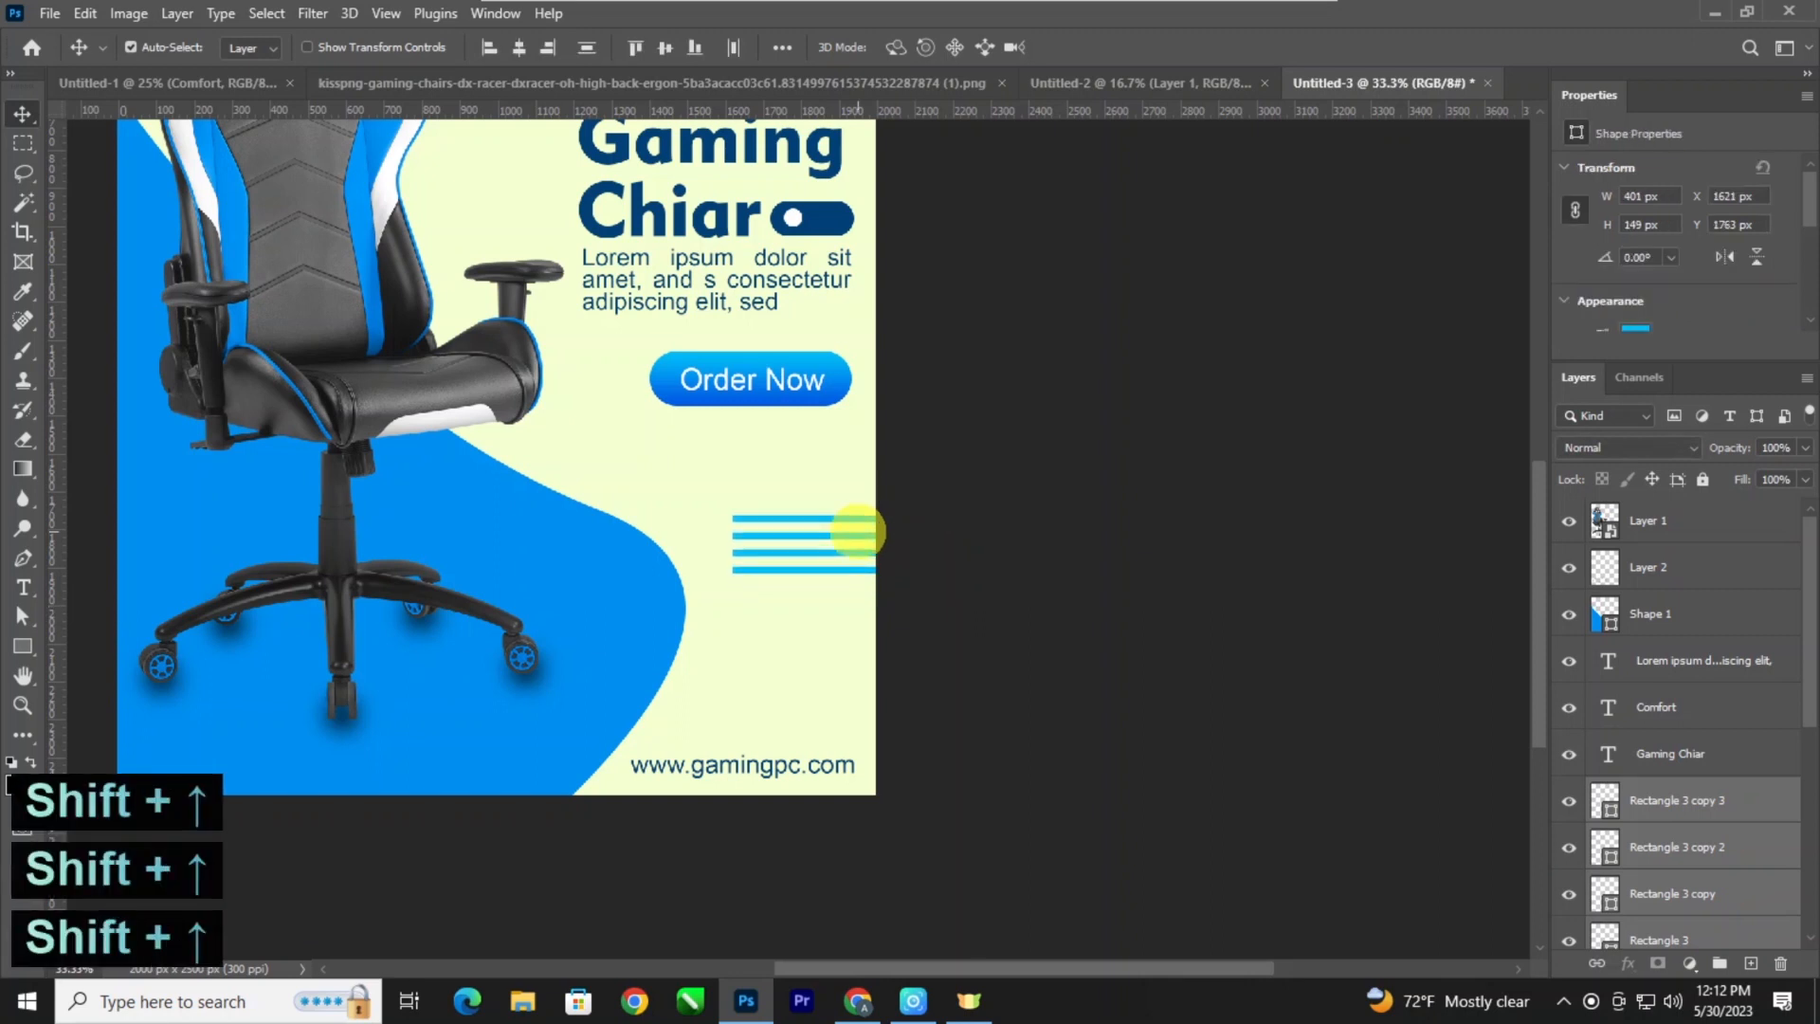
{"action": "key", "text": "ctrl+minus"}
{"action": "key", "text": "ctrl+plus"}
{"action": "key", "text": "ctrl+e"}
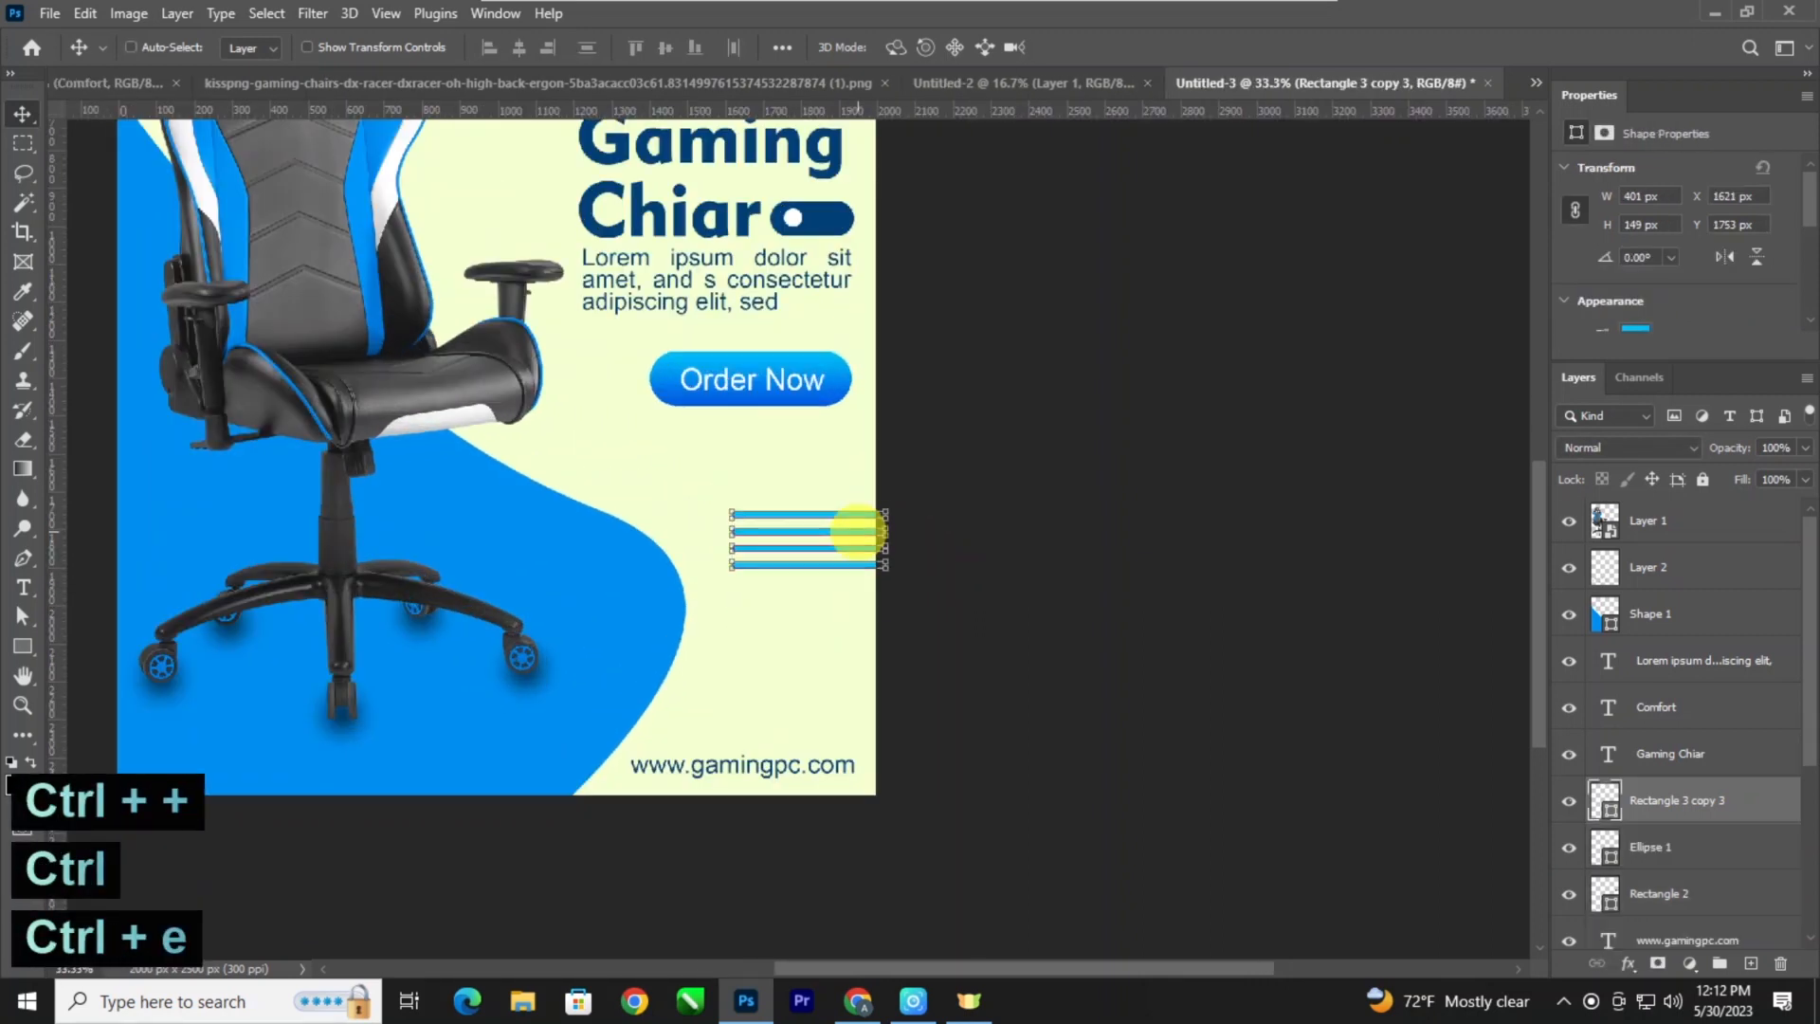
Draw a light blue circle about 31 px in diameter between the bars and web address, and duplicate it horizontally into a row of four.
{"action": "key", "text": "ctrl+plus"}
{"action": "left_click_drag", "start_coordinate": [834, 490], "coordinate": [1052, 609]}
{"action": "key", "text": "ctrl+minus"}
{"action": "key", "text": "ctrl+minus"}
{"action": "key", "text": "ctrl+minus"}
{"action": "key", "text": "ctrl+minus"}
{"action": "key", "text": "ctrl+minus"}
{"action": "key", "text": "ctrl+minus"}
{"action": "key", "text": "ctrl+minus"}
{"action": "key", "text": "ctrl+minus"}
{"action": "key", "text": "ctrl+minus"}
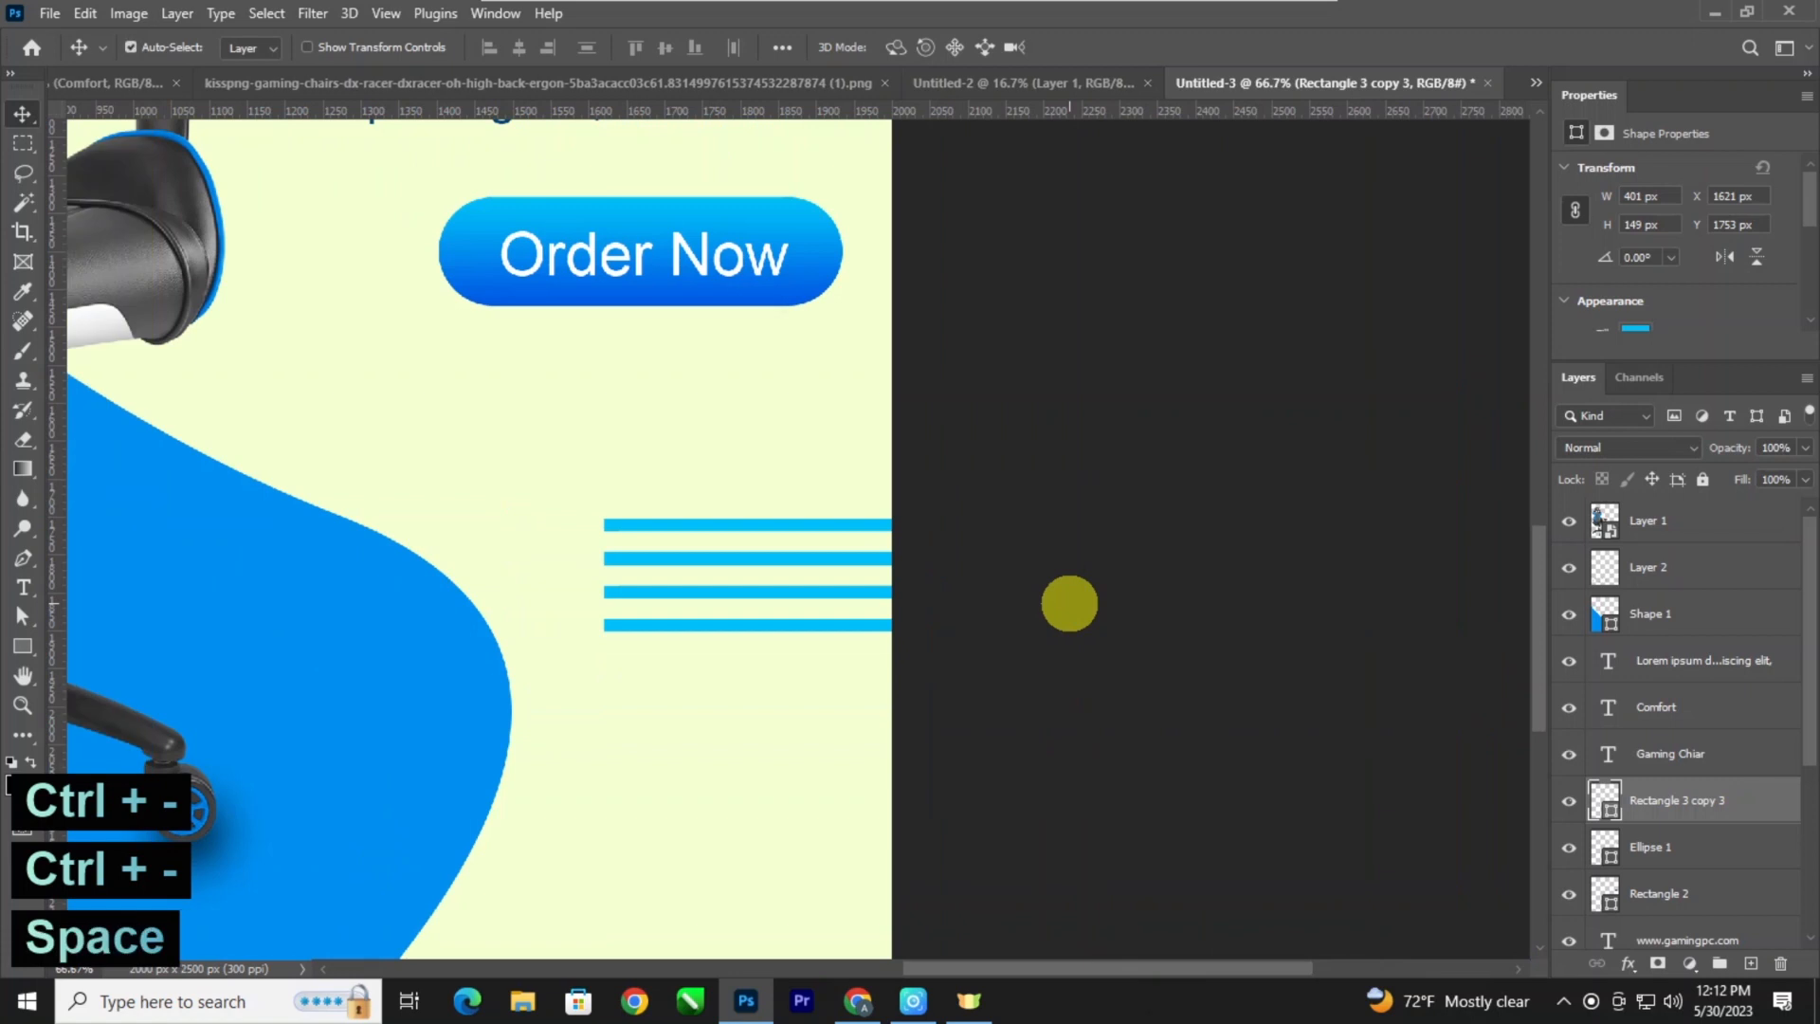
{"action": "left_click_drag", "start_coordinate": [951, 748], "coordinate": [896, 415]}
{"action": "left_click_drag", "start_coordinate": [116, 502], "coordinate": [186, 488]}
{"action": "left_click", "coordinate": [23, 645]}
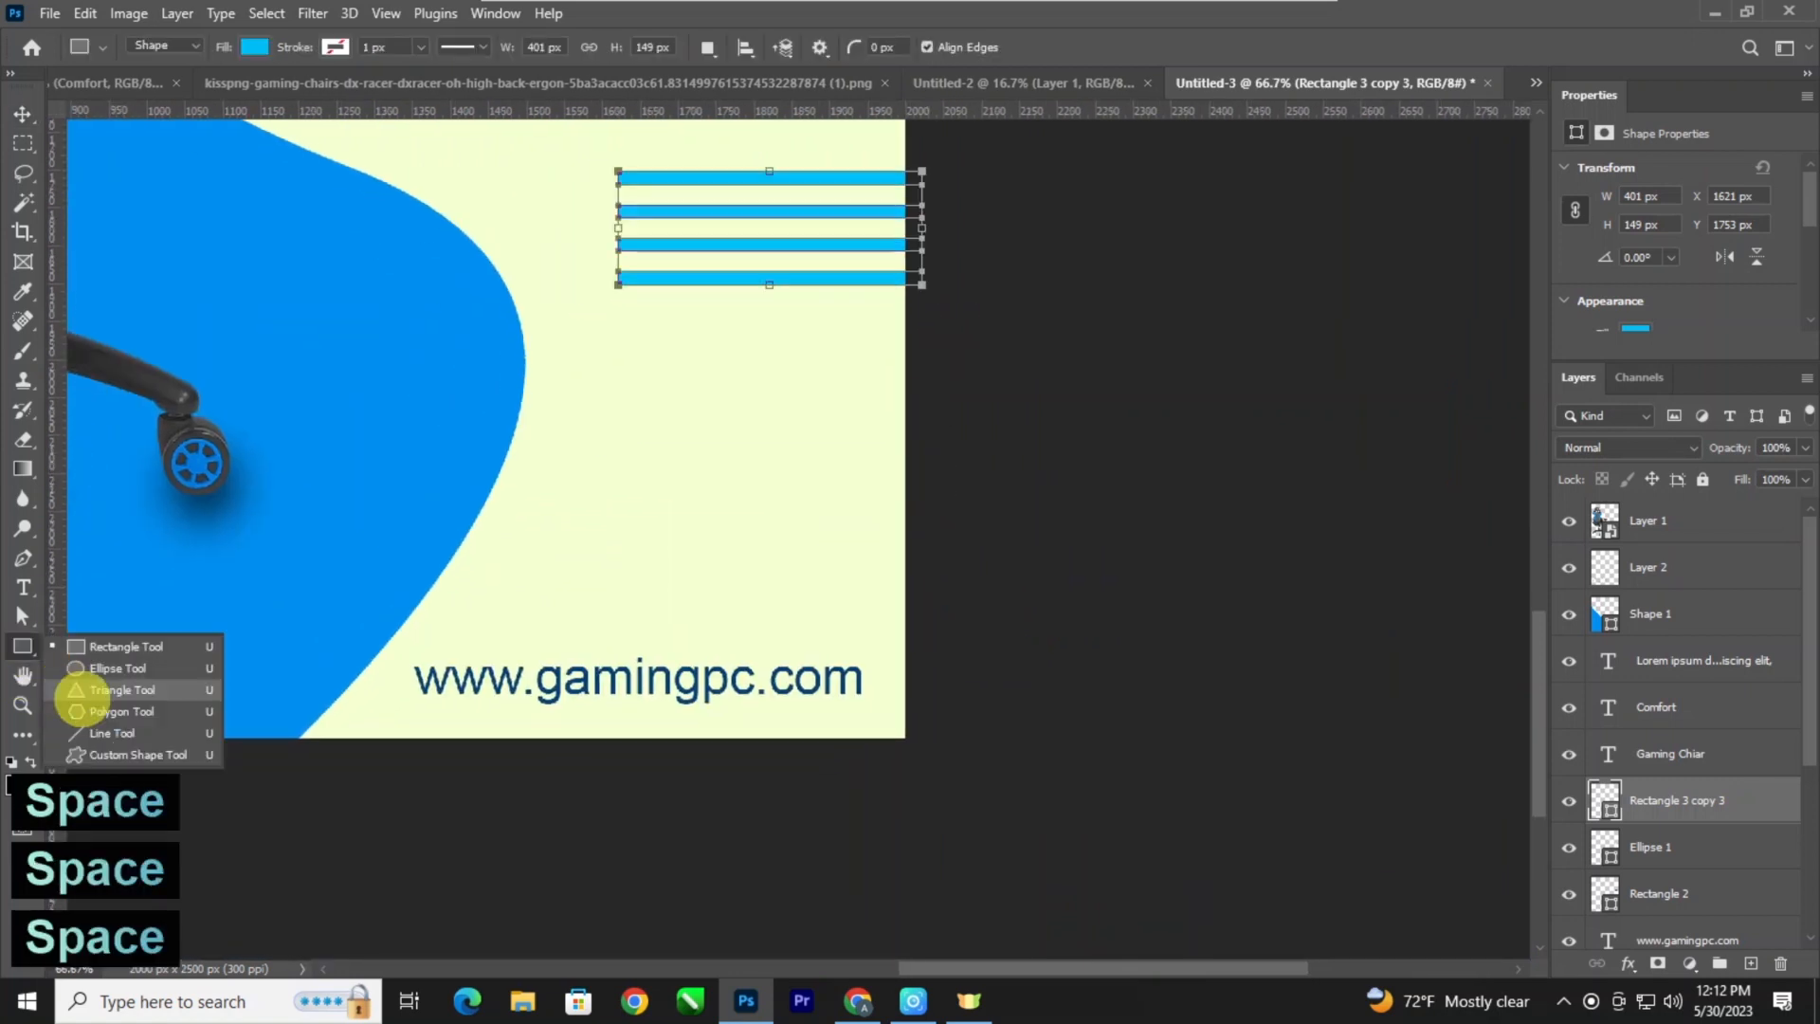
{"action": "left_click", "coordinate": [104, 665]}
{"action": "left_click_drag", "start_coordinate": [593, 433], "coordinate": [744, 451]}
{"action": "left_click", "coordinate": [21, 113]}
Merge the four circles into one row and duplicate that row twice straight down to form a three-row dot grid.
{"action": "left_click_drag", "start_coordinate": [900, 473], "coordinate": [603, 446]}
{"action": "key", "text": "ctrl+minus"}
{"action": "key", "text": "ctrl+minus"}
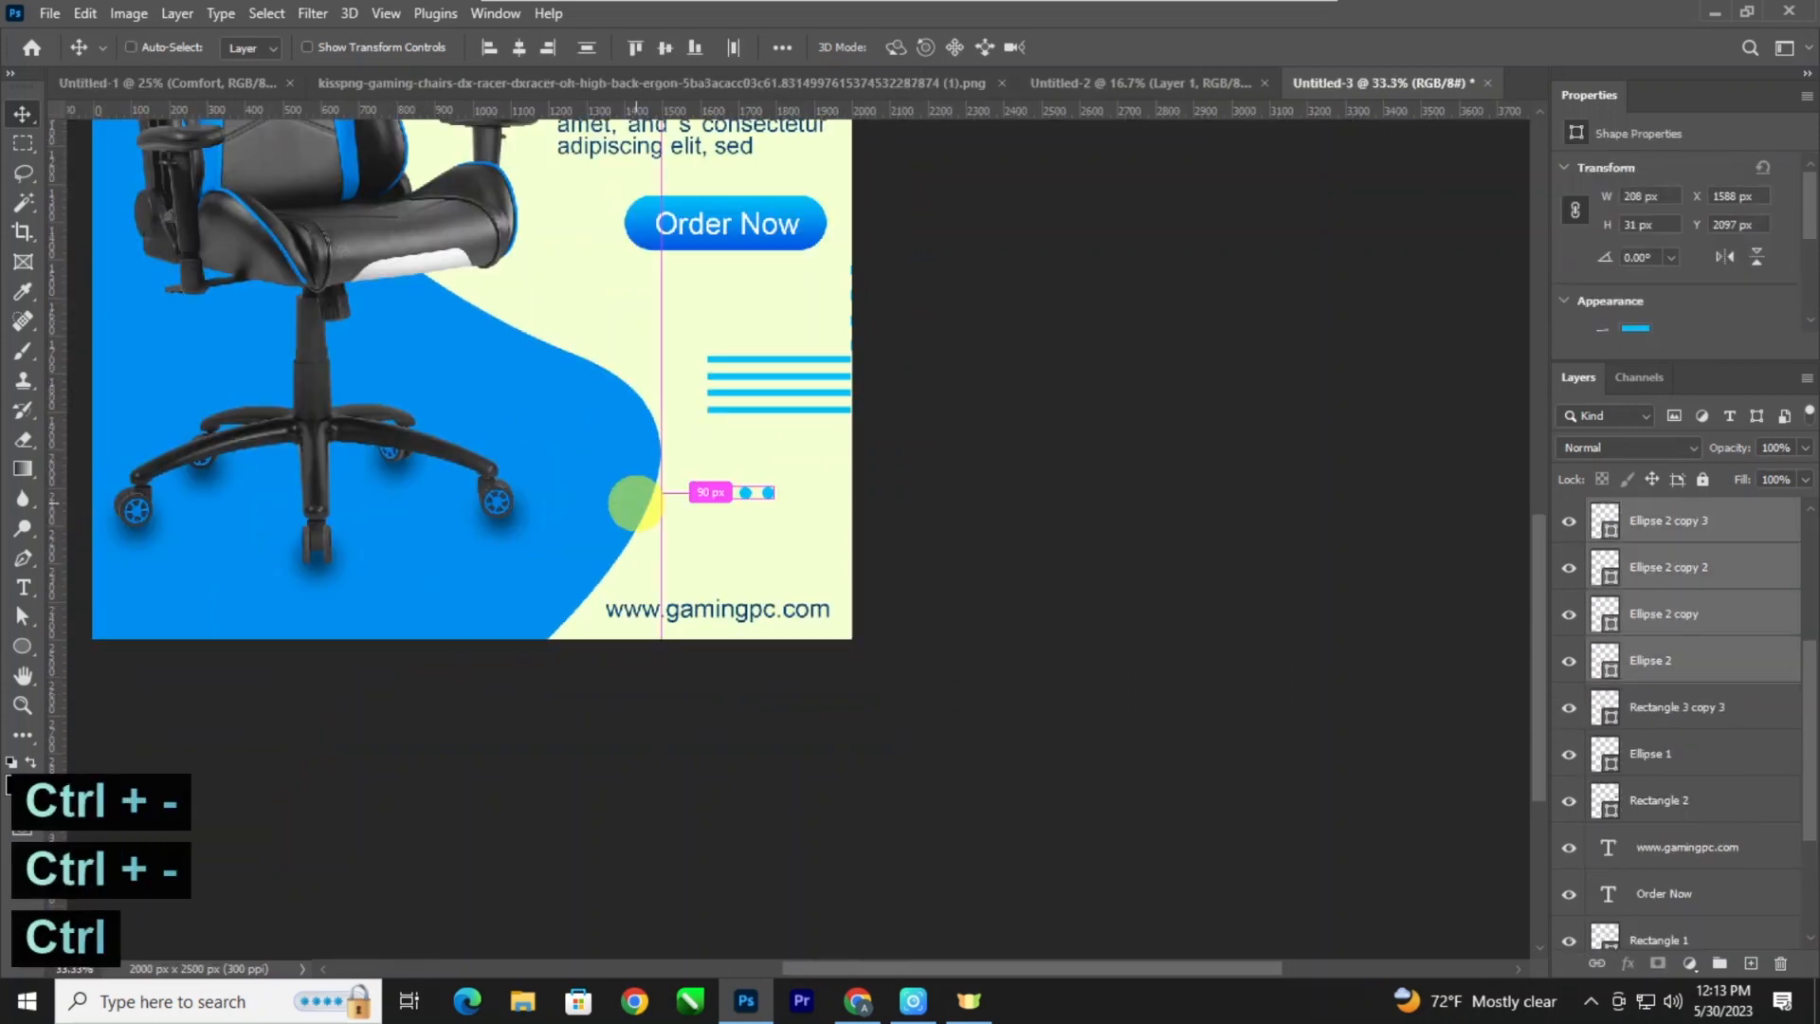
{"action": "key", "text": "ctrl+t"}
{"action": "key", "text": "ctrl+e"}
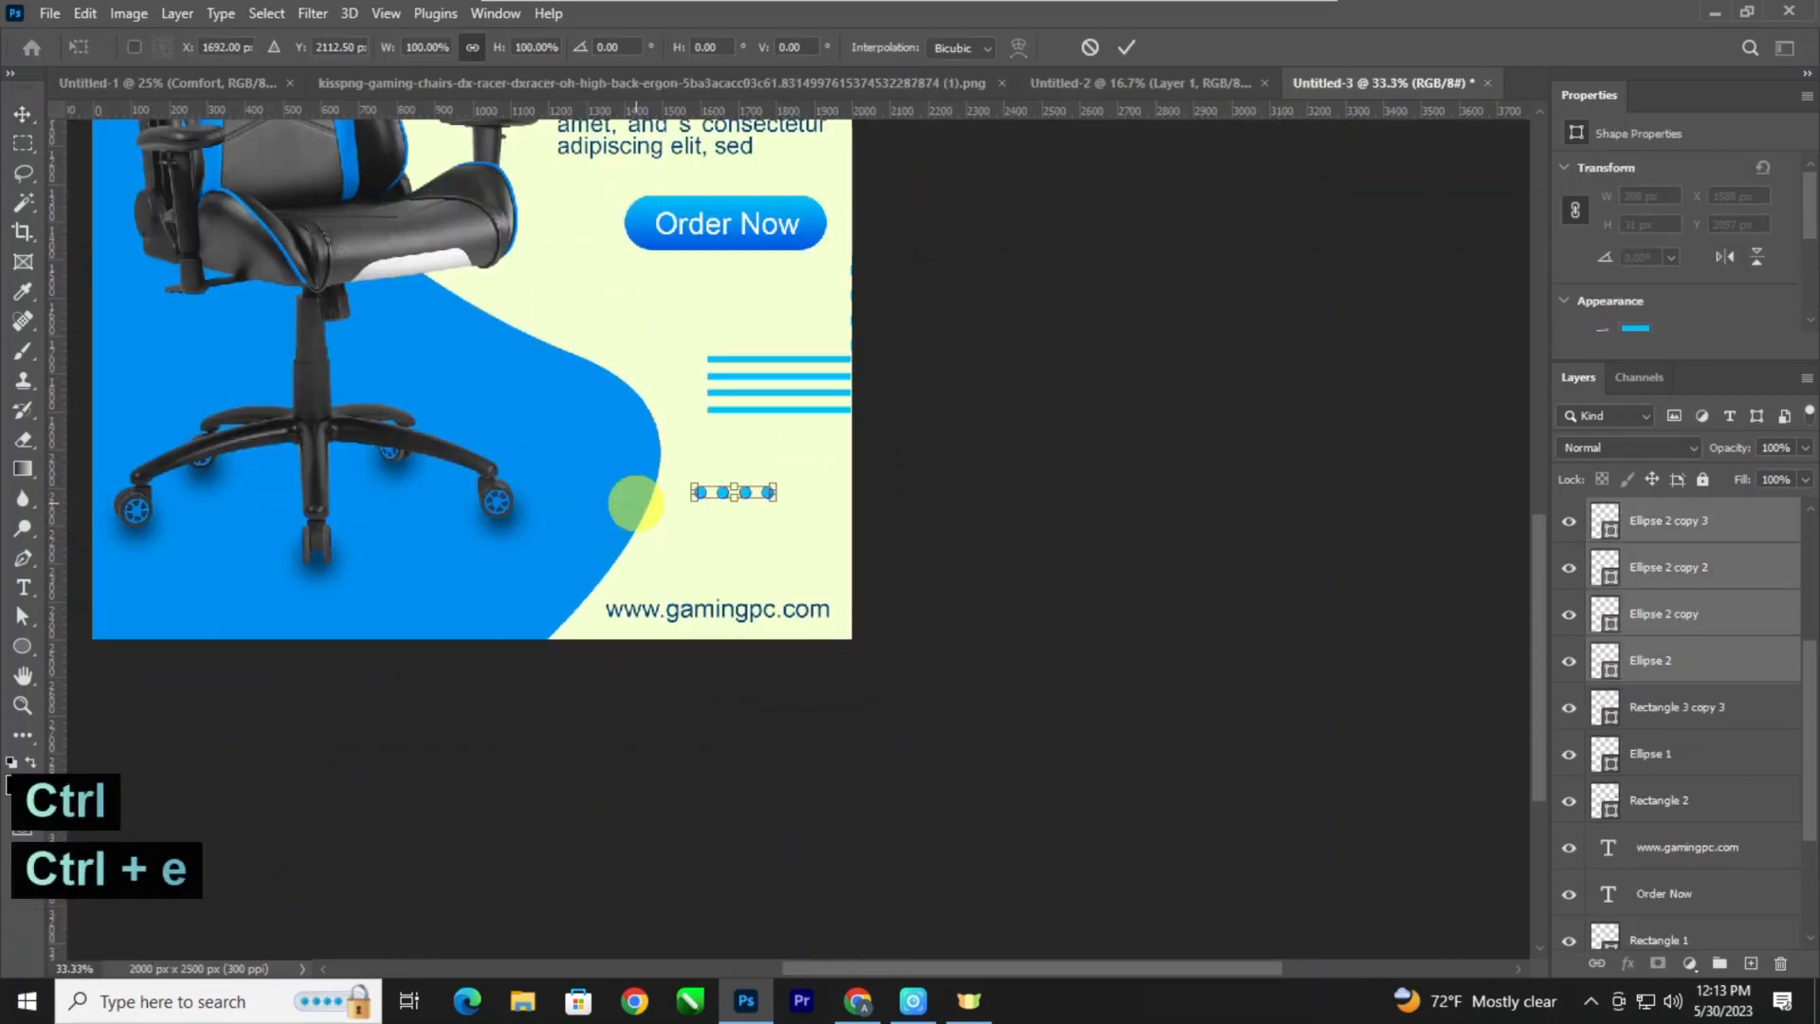
{"action": "key", "text": "Return"}
{"action": "key", "text": "ctrl+e"}
{"action": "key", "text": "ctrl+plus"}
{"action": "left_click_drag", "start_coordinate": [718, 468], "coordinate": [718, 534]}
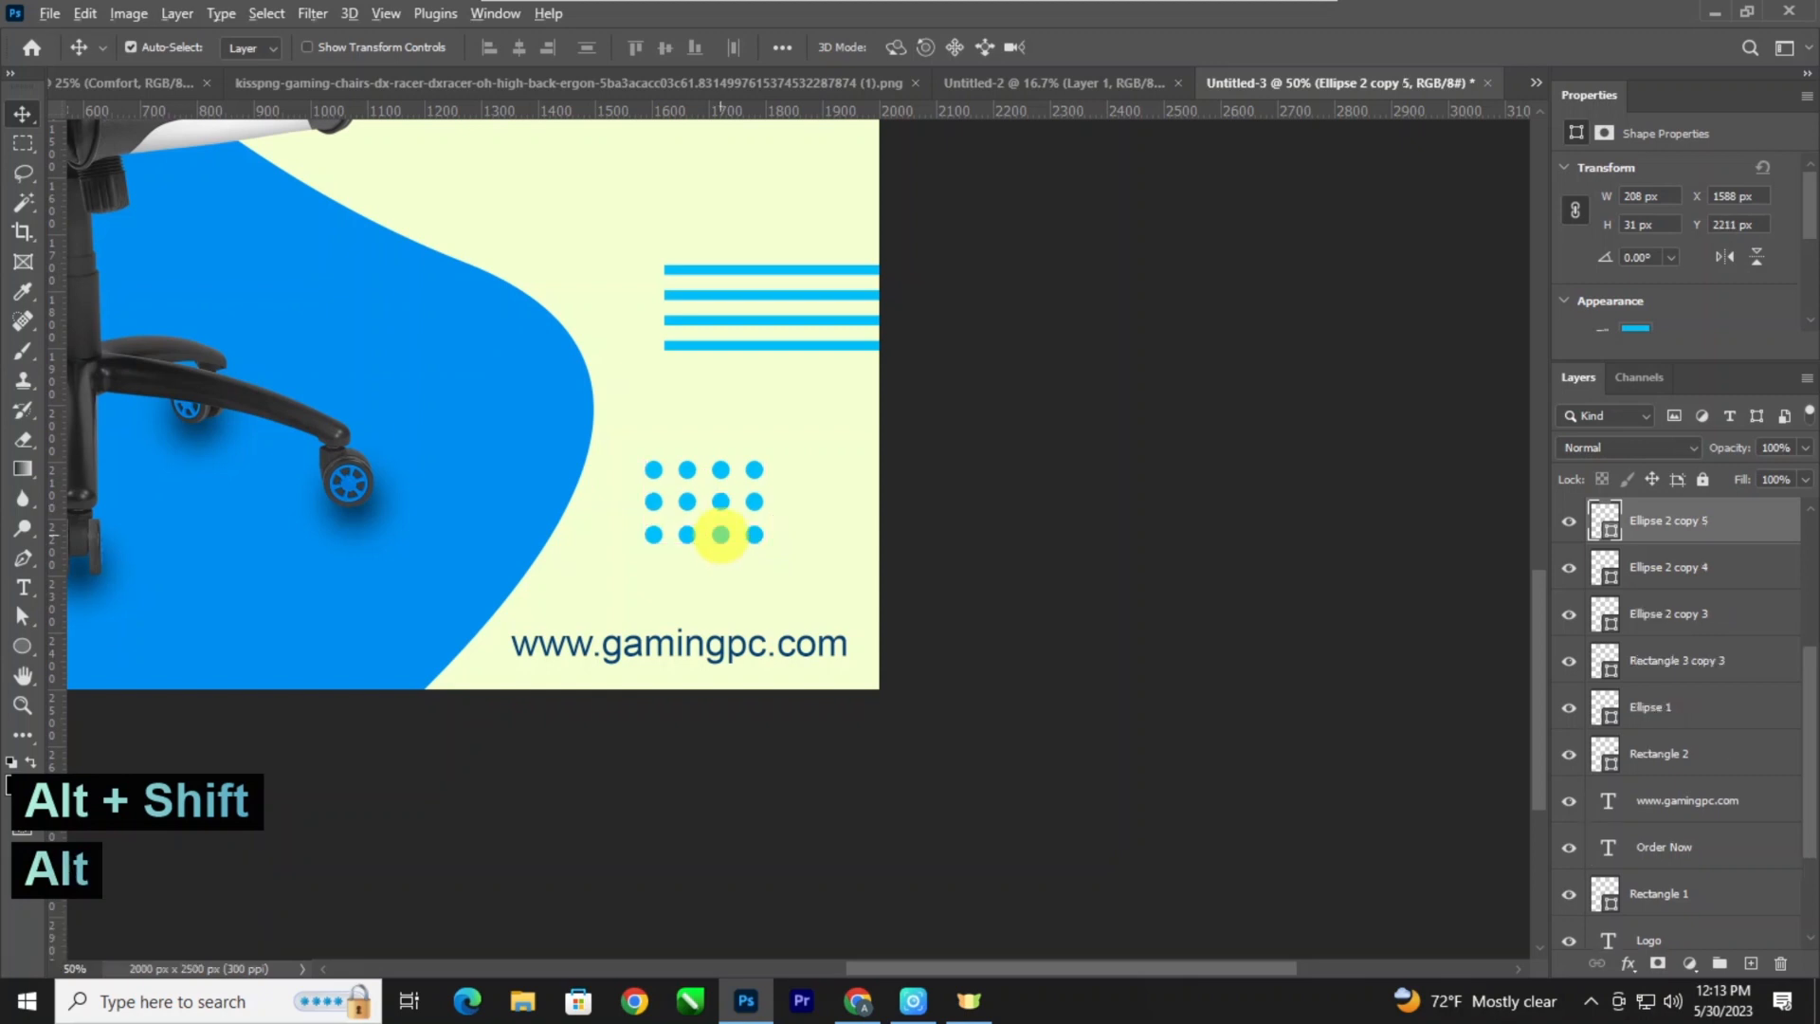
Review the whole poster layout with the added bars and dot grid.
{"action": "key", "text": "ctrl+minus"}
{"action": "key", "text": "ctrl+minus"}
{"action": "key", "text": "ctrl+minus"}
{"action": "left_click", "coordinate": [908, 554], "text": "ctrl"}
{"action": "key", "text": "ctrl+minus"}
{"action": "key", "text": "ctrl+minus"}
{"action": "key", "text": "ctrl+plus"}
{"action": "key", "text": "ctrl+plus"}
{"action": "key", "text": "ctrl+minus"}
{"action": "key", "text": "ctrl+minus"}
Duplicate the stack of light blue bars to the top of the poster, between the headrest and the logo.
{"action": "key", "text": "ctrl+plus"}
{"action": "key", "text": "ctrl+plus"}
{"action": "left_click_drag", "start_coordinate": [910, 580], "coordinate": [918, 630]}
{"action": "left_click_drag", "start_coordinate": [879, 532], "coordinate": [640, 201]}
Rotate the copied bars 90° clockwise and move them up so they run past the poster's top edge.
{"action": "key", "text": "ctrl+t"}
{"action": "right_click", "coordinate": [662, 221]}
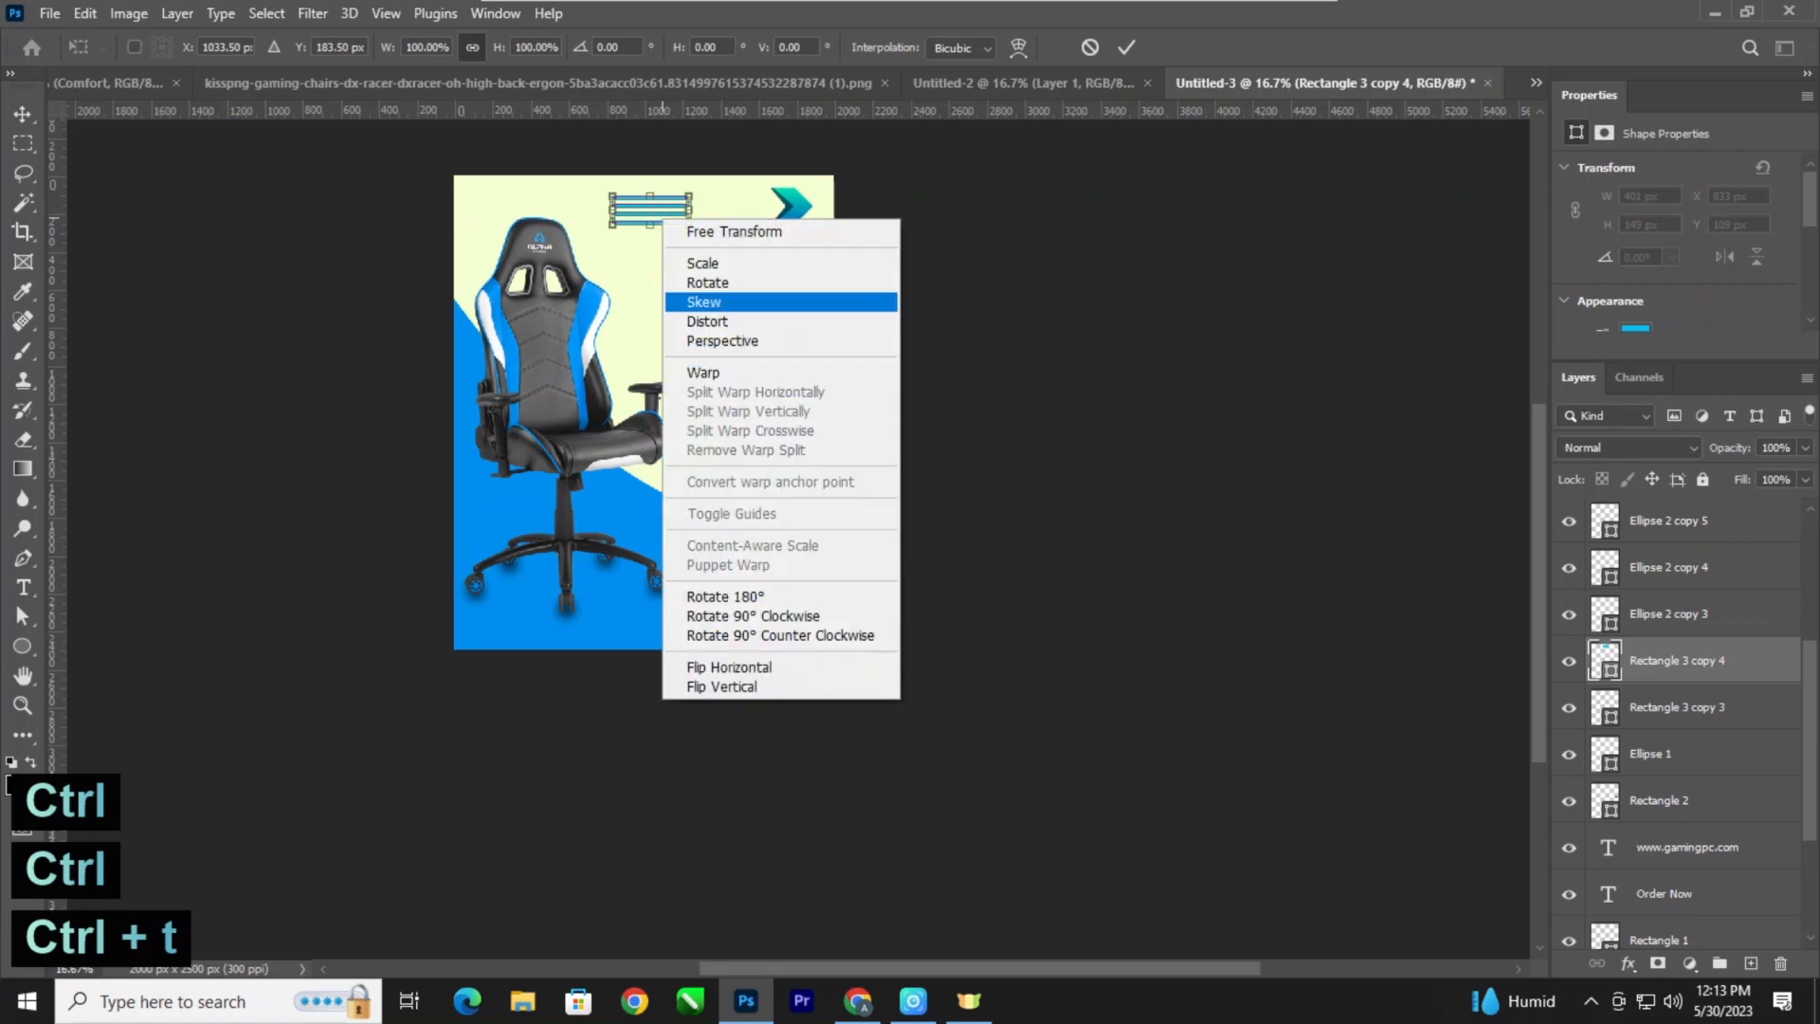
{"action": "left_click", "coordinate": [752, 615]}
{"action": "left_click_drag", "start_coordinate": [638, 210], "coordinate": [621, 195]}
{"action": "key", "text": "ctrl+minus"}
{"action": "key", "text": "ctrl+plus"}
{"action": "key", "text": "ctrl+plus"}
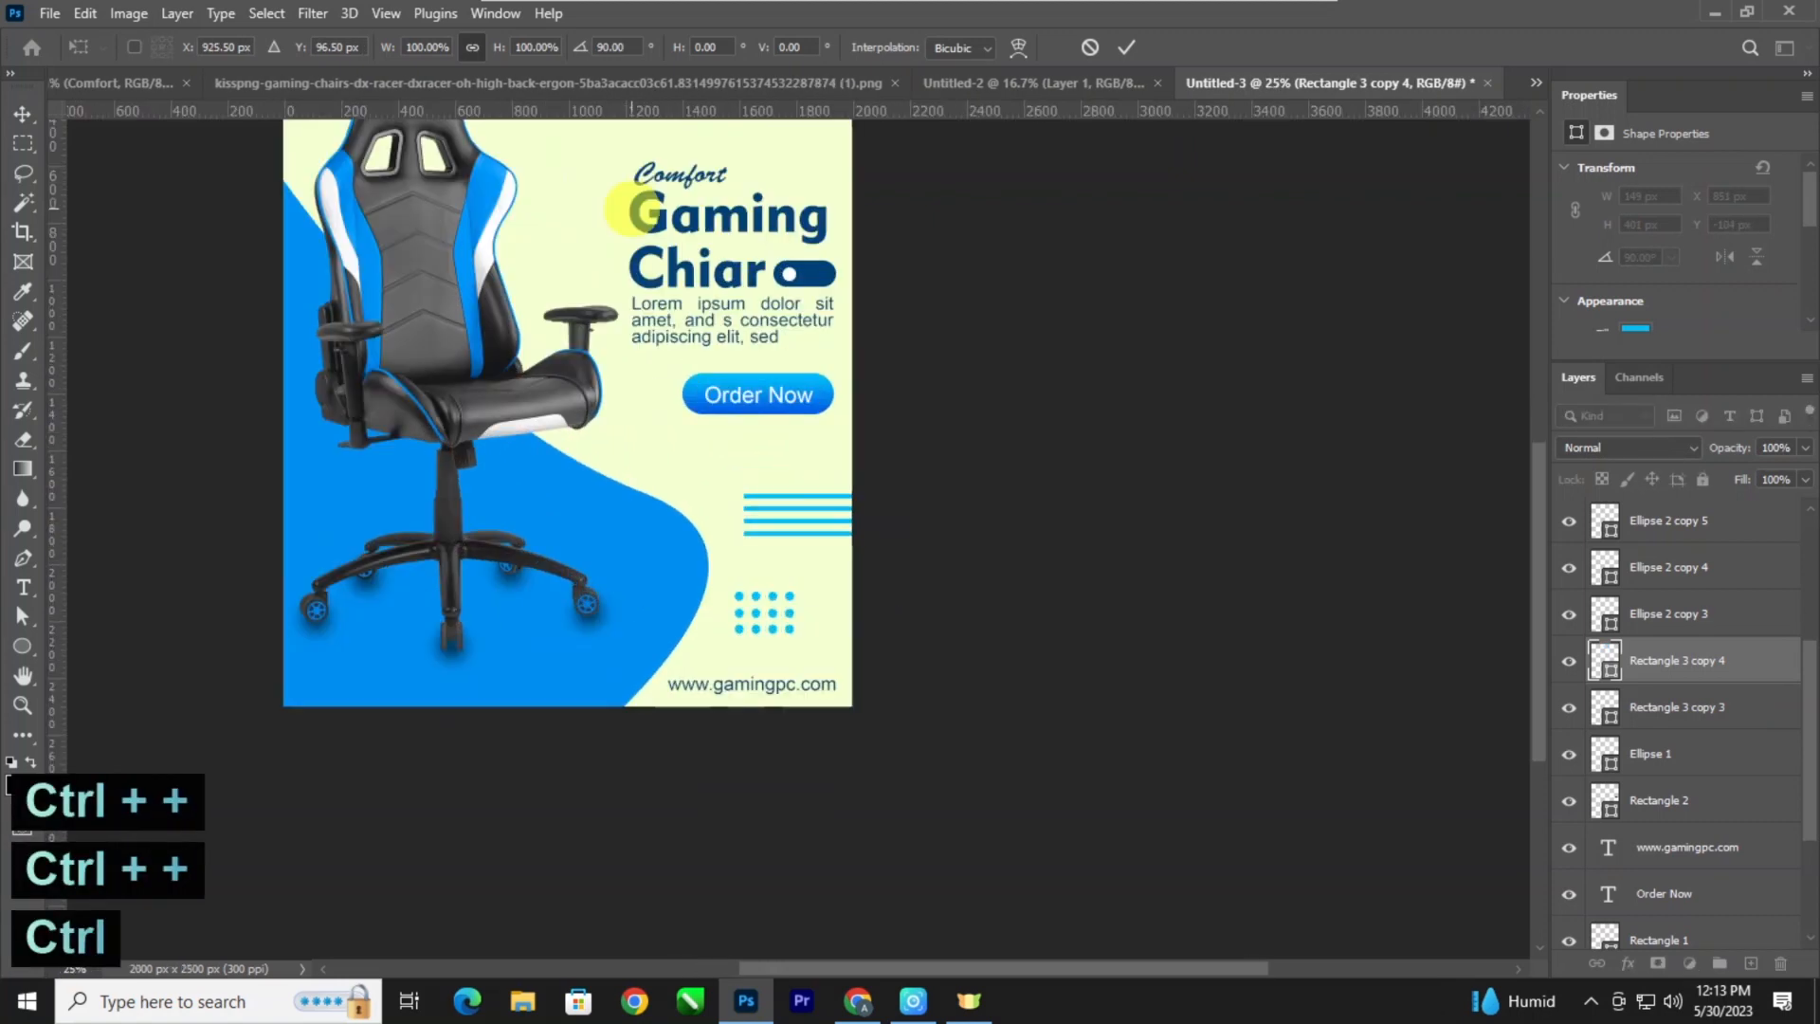
{"action": "key", "text": "ctrl+minus"}
{"action": "key", "text": "Return"}
Nudge the vertical bars at the top edge left to X 781 px.
{"action": "key", "text": "shift+Left"}
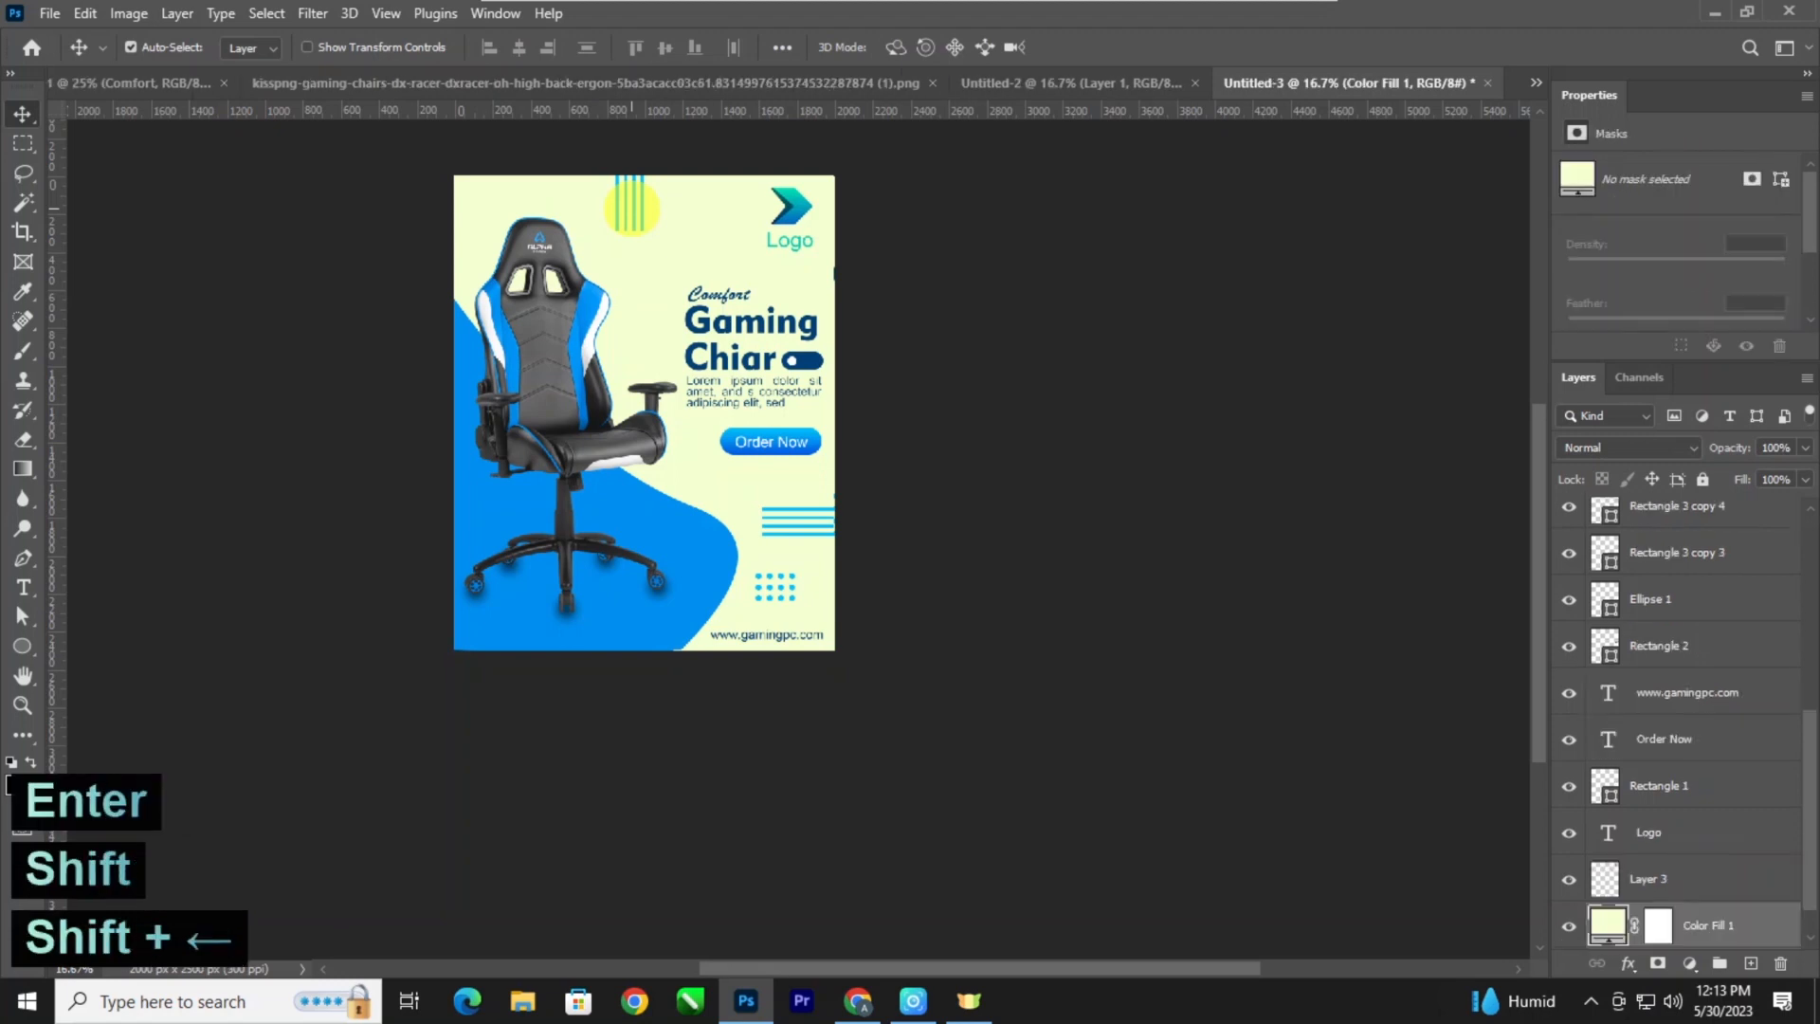
{"action": "key", "text": "shift+Left"}
{"action": "key", "text": "shift+Left"}
{"action": "left_click", "coordinate": [1045, 425]}
{"action": "key", "text": "ctrl+minus"}
{"action": "key", "text": "ctrl+plus"}
{"action": "key", "text": "ctrl+plus"}
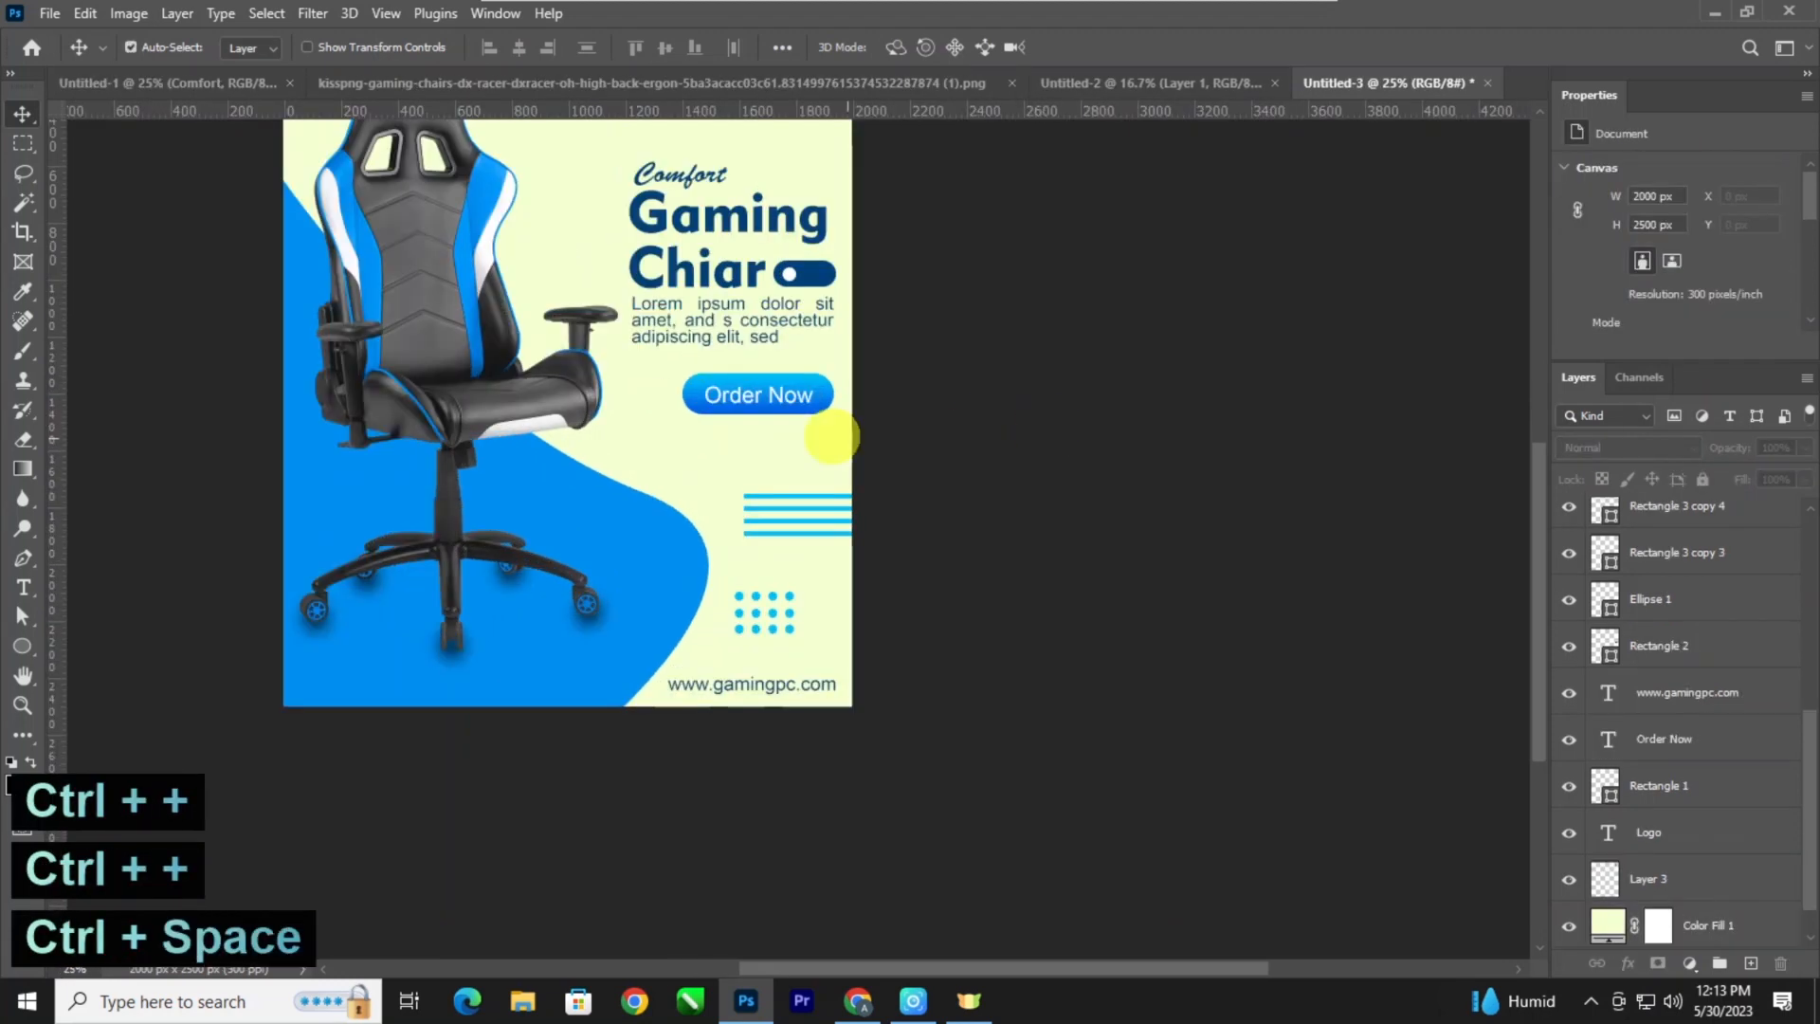
{"action": "left_click_drag", "start_coordinate": [791, 464], "coordinate": [857, 636]}
{"action": "left_click", "coordinate": [632, 248]}
{"action": "key", "text": "shift+Left"}
{"action": "key", "text": "shift+Left"}
{"action": "key", "text": "shift+Left"}
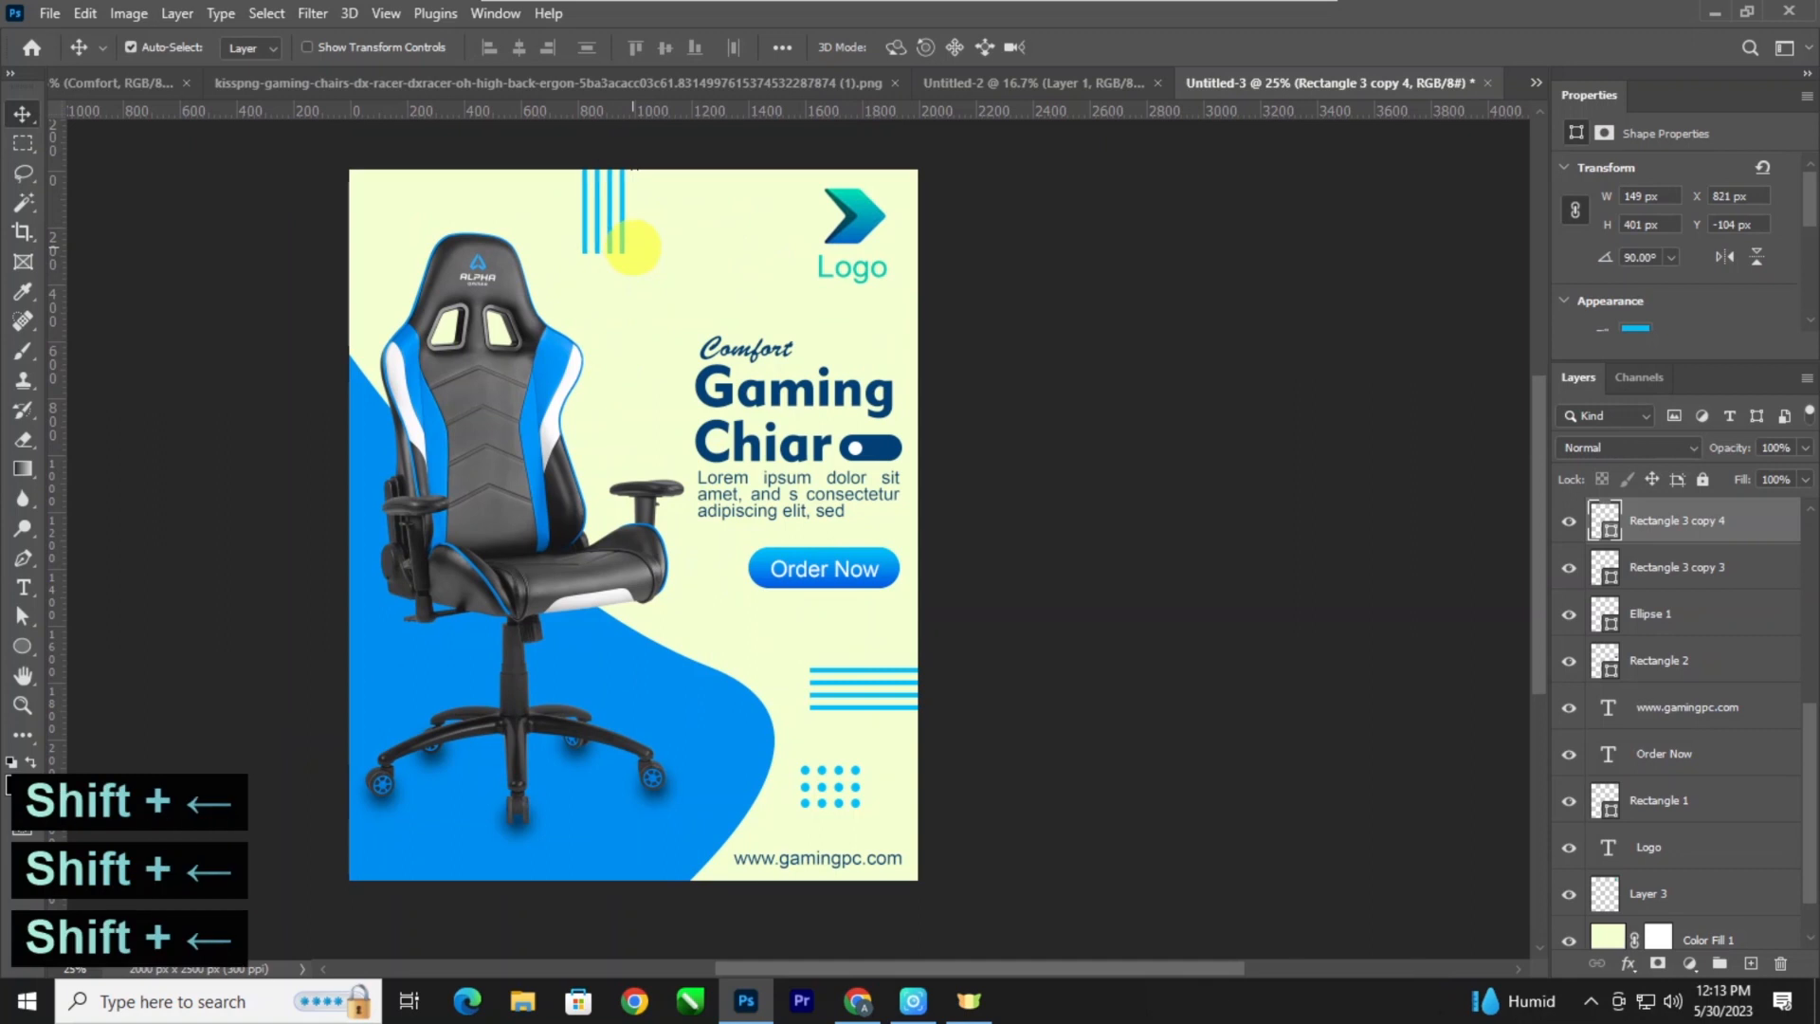
Select the three rows of dots above the web address and merge them into one shape layer.
{"action": "key", "text": "ctrl+minus"}
{"action": "key", "text": "space"}
{"action": "left_click_drag", "start_coordinate": [800, 649], "coordinate": [741, 568]}
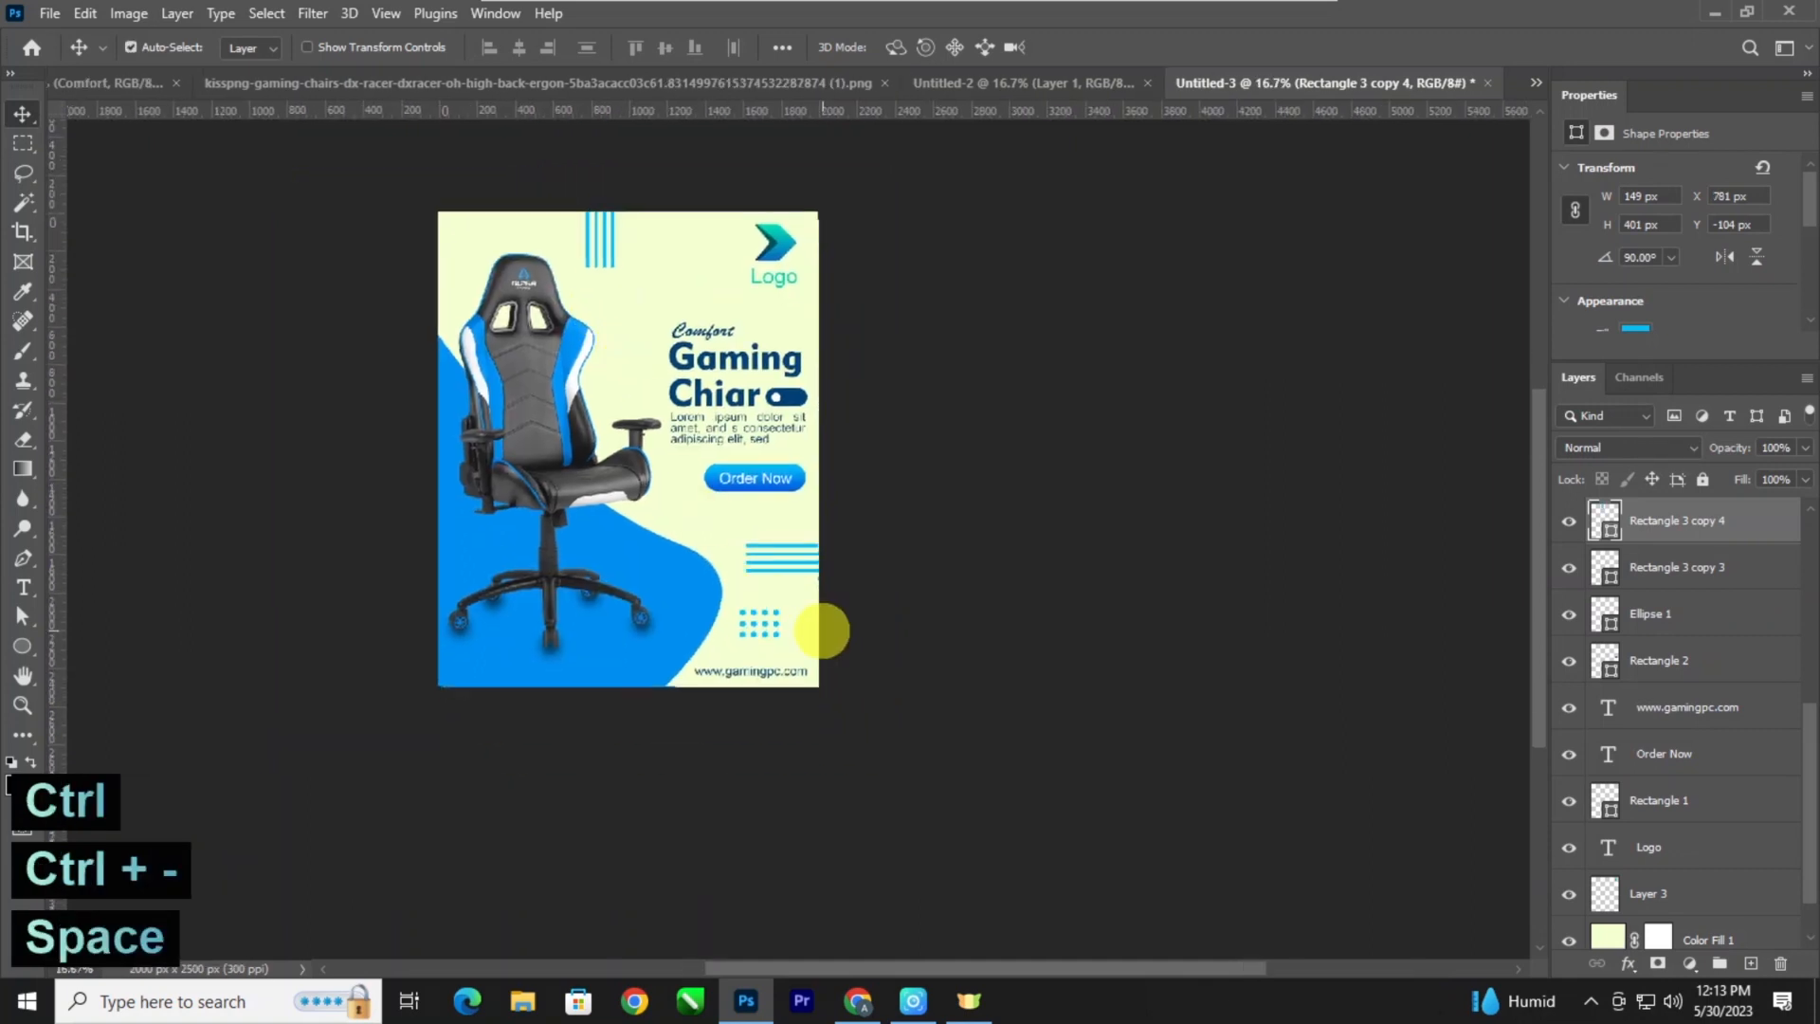
{"action": "left_click", "coordinate": [775, 629]}
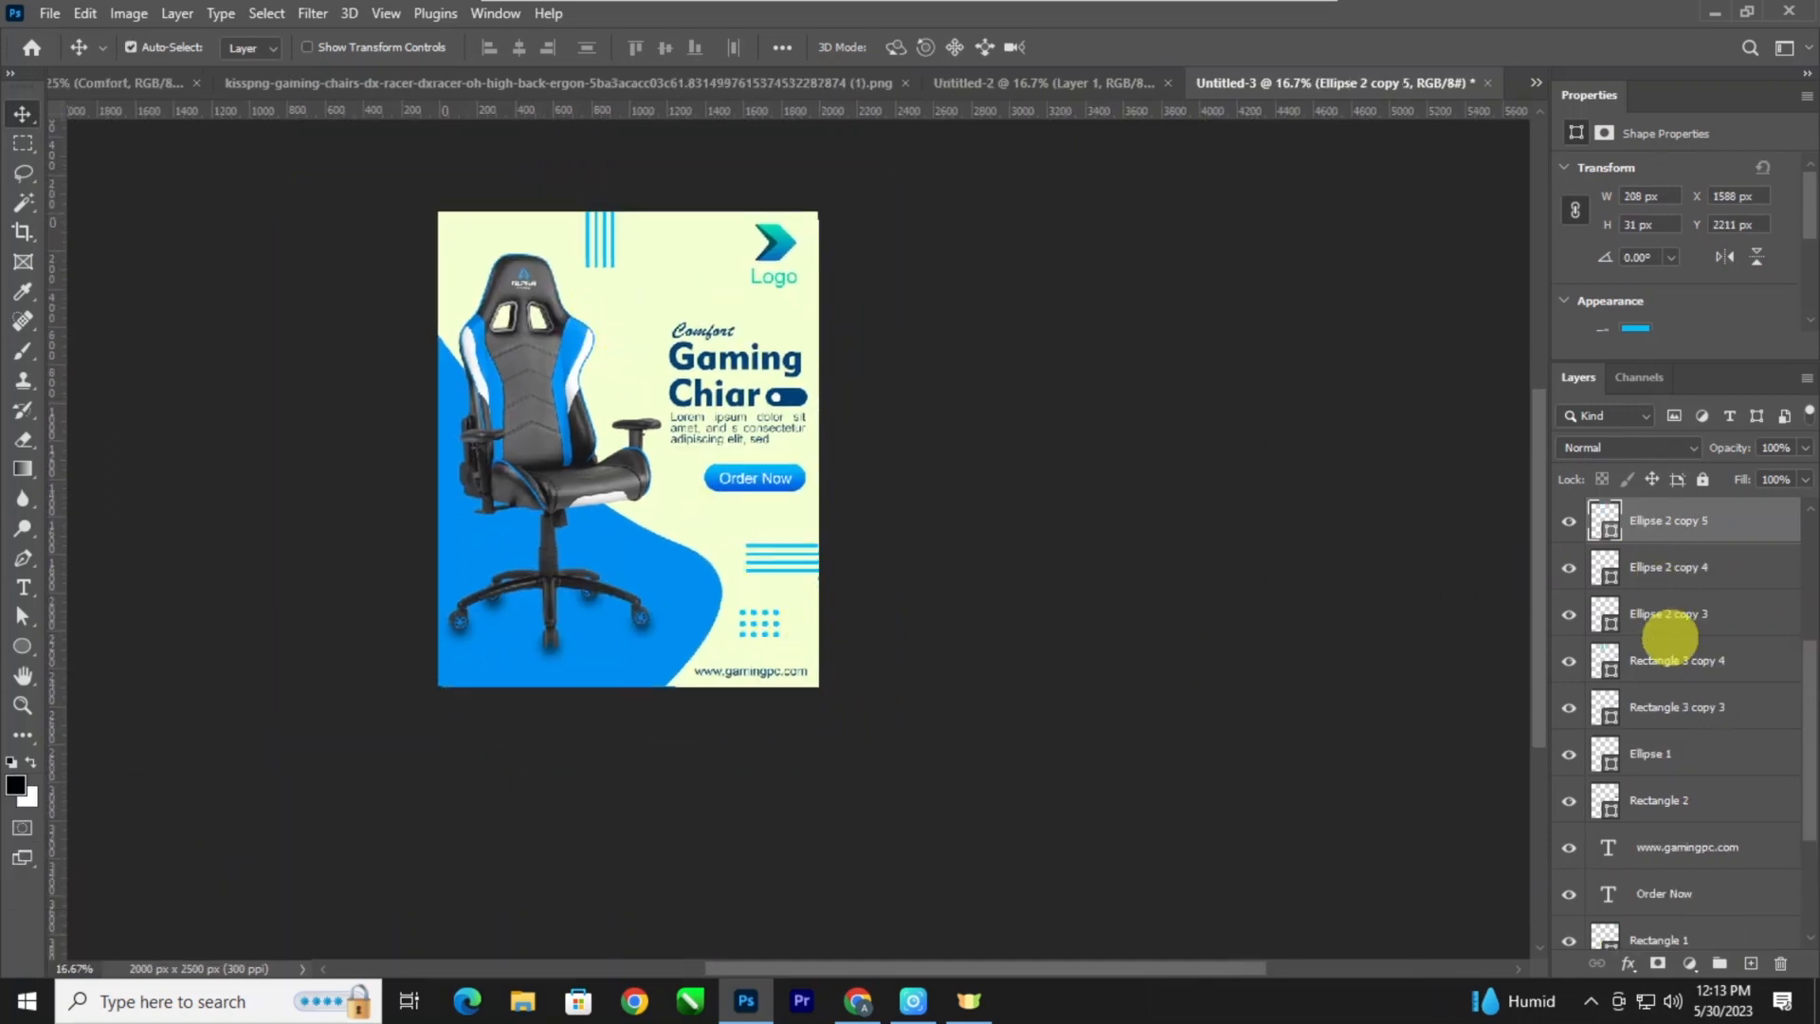
{"action": "left_click", "coordinate": [1672, 616], "text": "shift"}
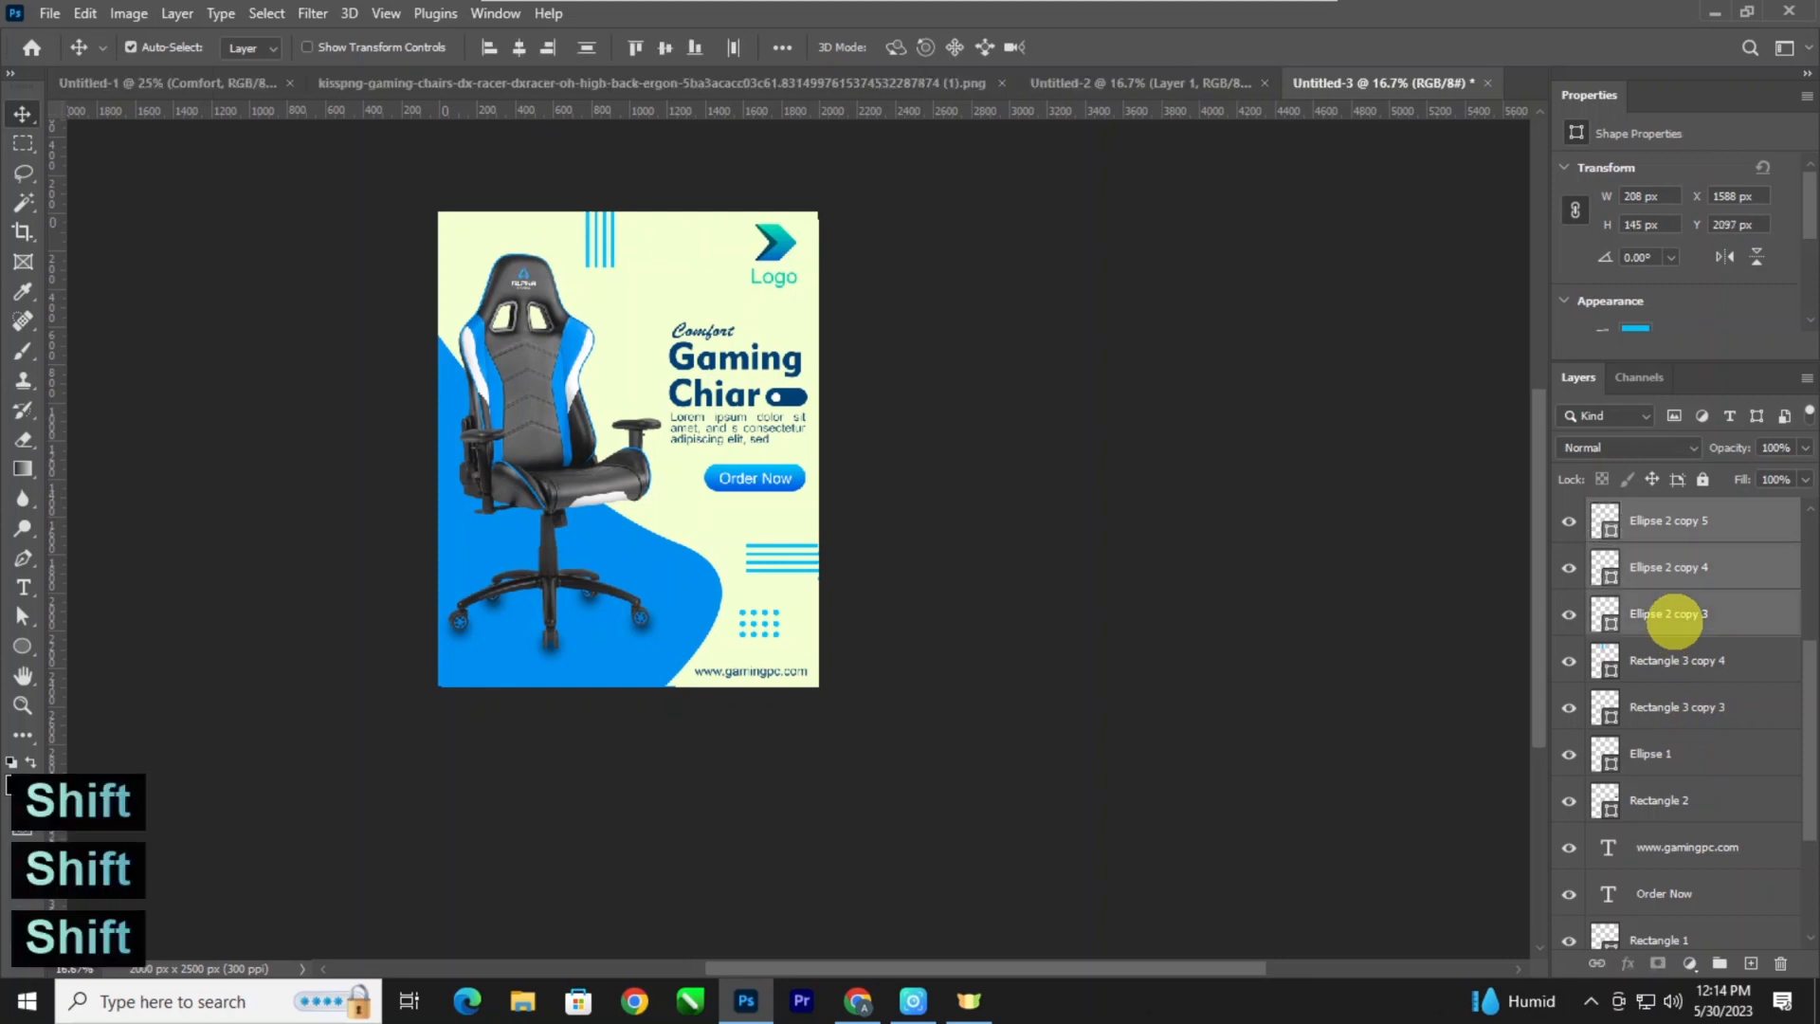
{"action": "key", "text": "ctrl+t"}
{"action": "key", "text": "Return"}
{"action": "key", "text": "ctrl+e"}
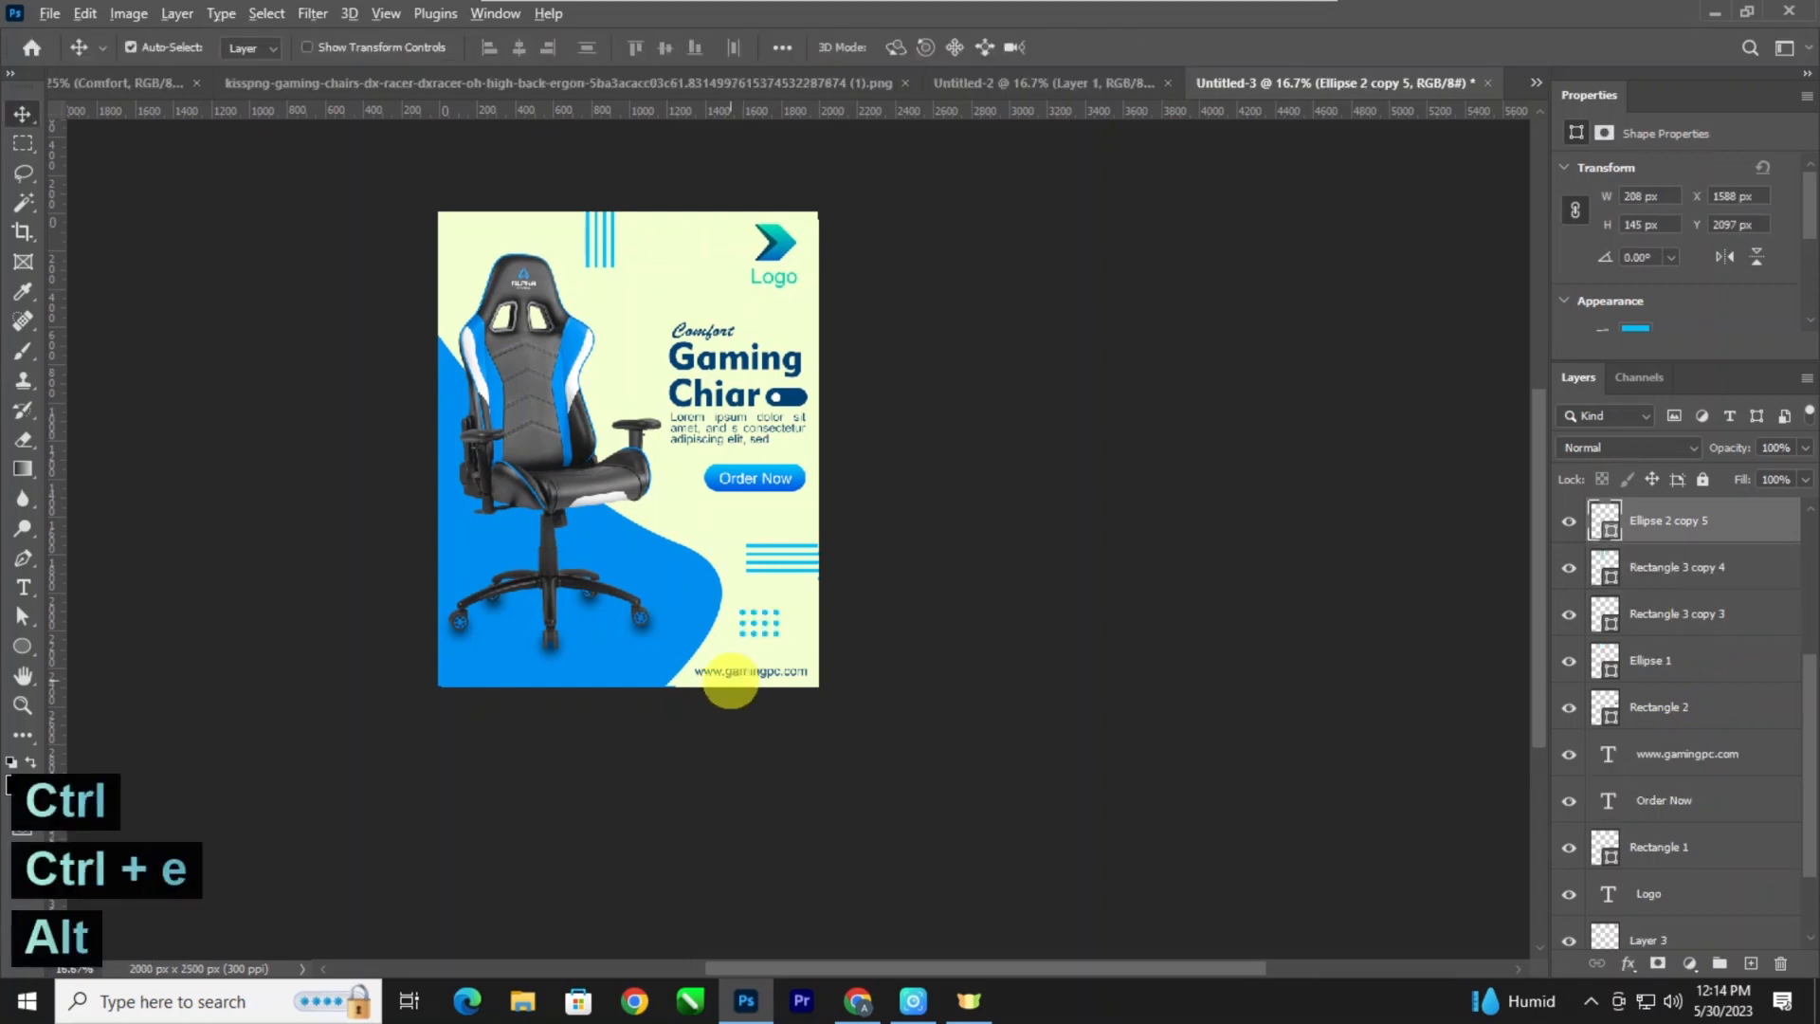
Duplicate the dot grid to the top of the poster beside the vertical bars, at X 1026 px and Y 91 px, and deselect it.
{"action": "left_click_drag", "start_coordinate": [777, 642], "coordinate": [652, 268]}
{"action": "key", "text": "ctrl+minus"}
{"action": "key", "text": "ctrl+minus"}
{"action": "key", "text": "ctrl+minus"}
{"action": "key", "text": "ctrl+plus"}
{"action": "key", "text": "ctrl+plus"}
{"action": "key", "text": "ctrl+plus"}
{"action": "key", "text": "ctrl+plus"}
{"action": "left_click_drag", "start_coordinate": [637, 339], "coordinate": [634, 408]}
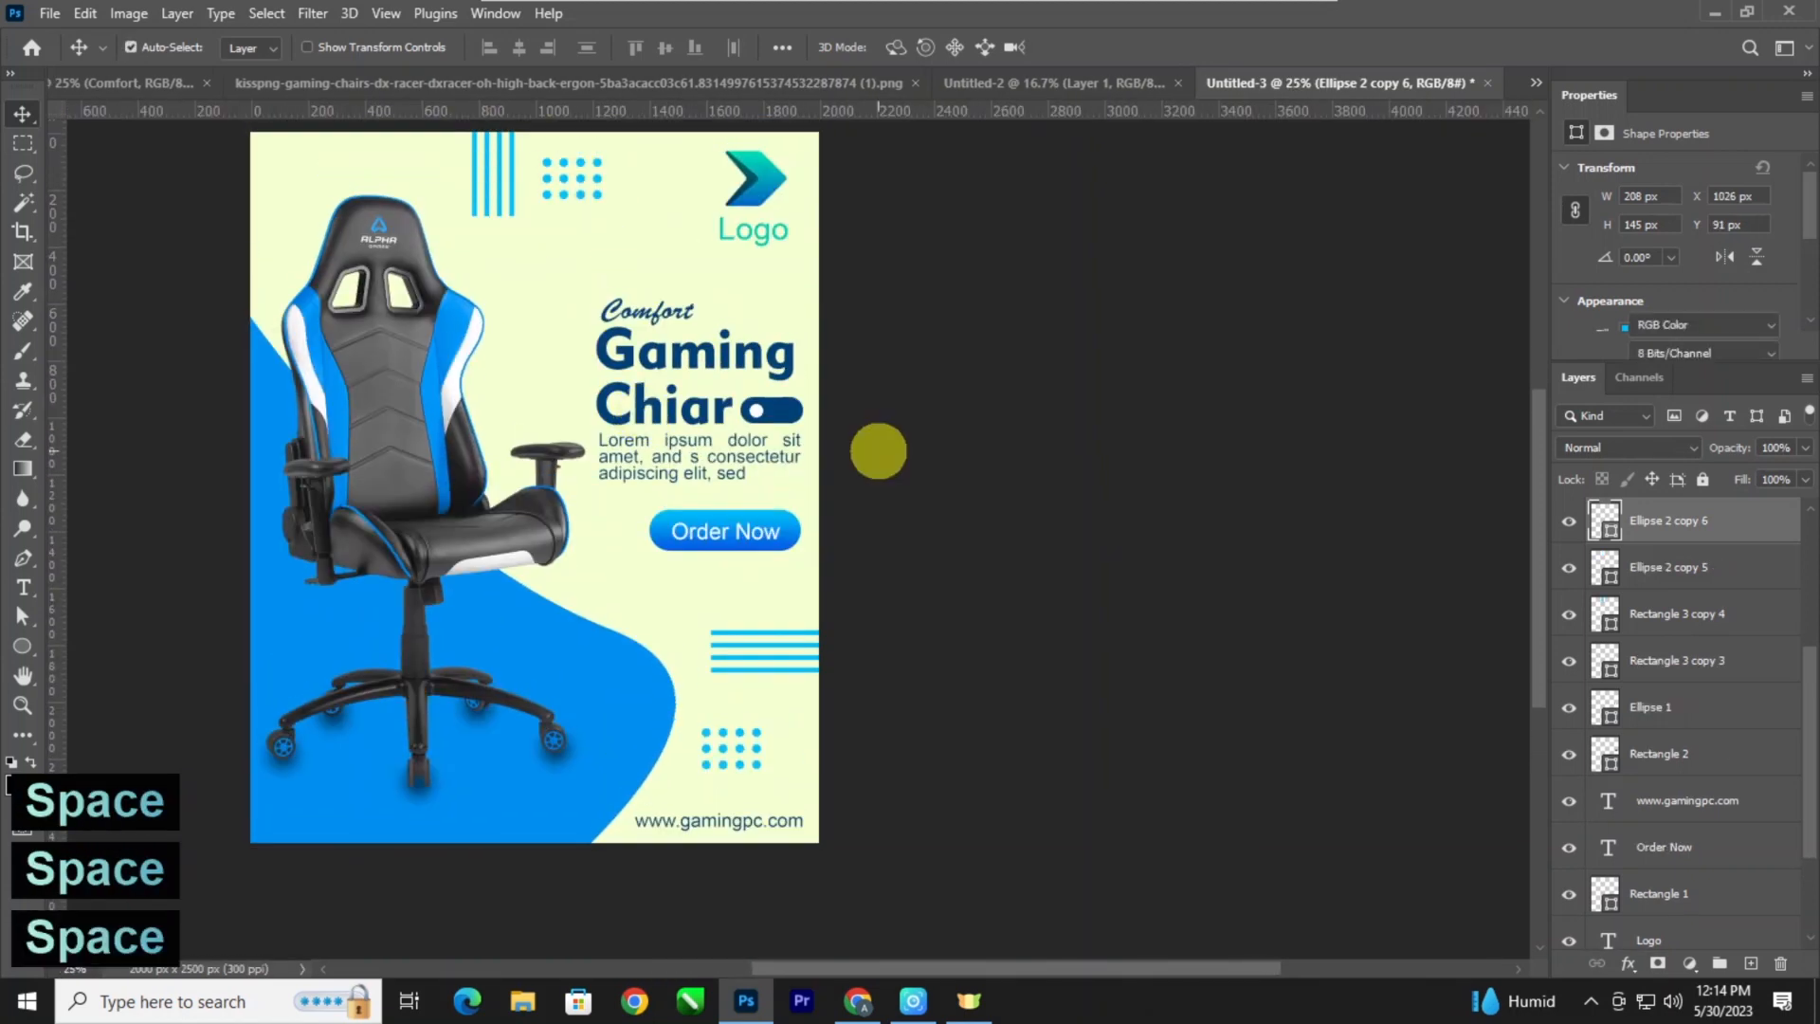
{"action": "left_click", "coordinate": [878, 449]}
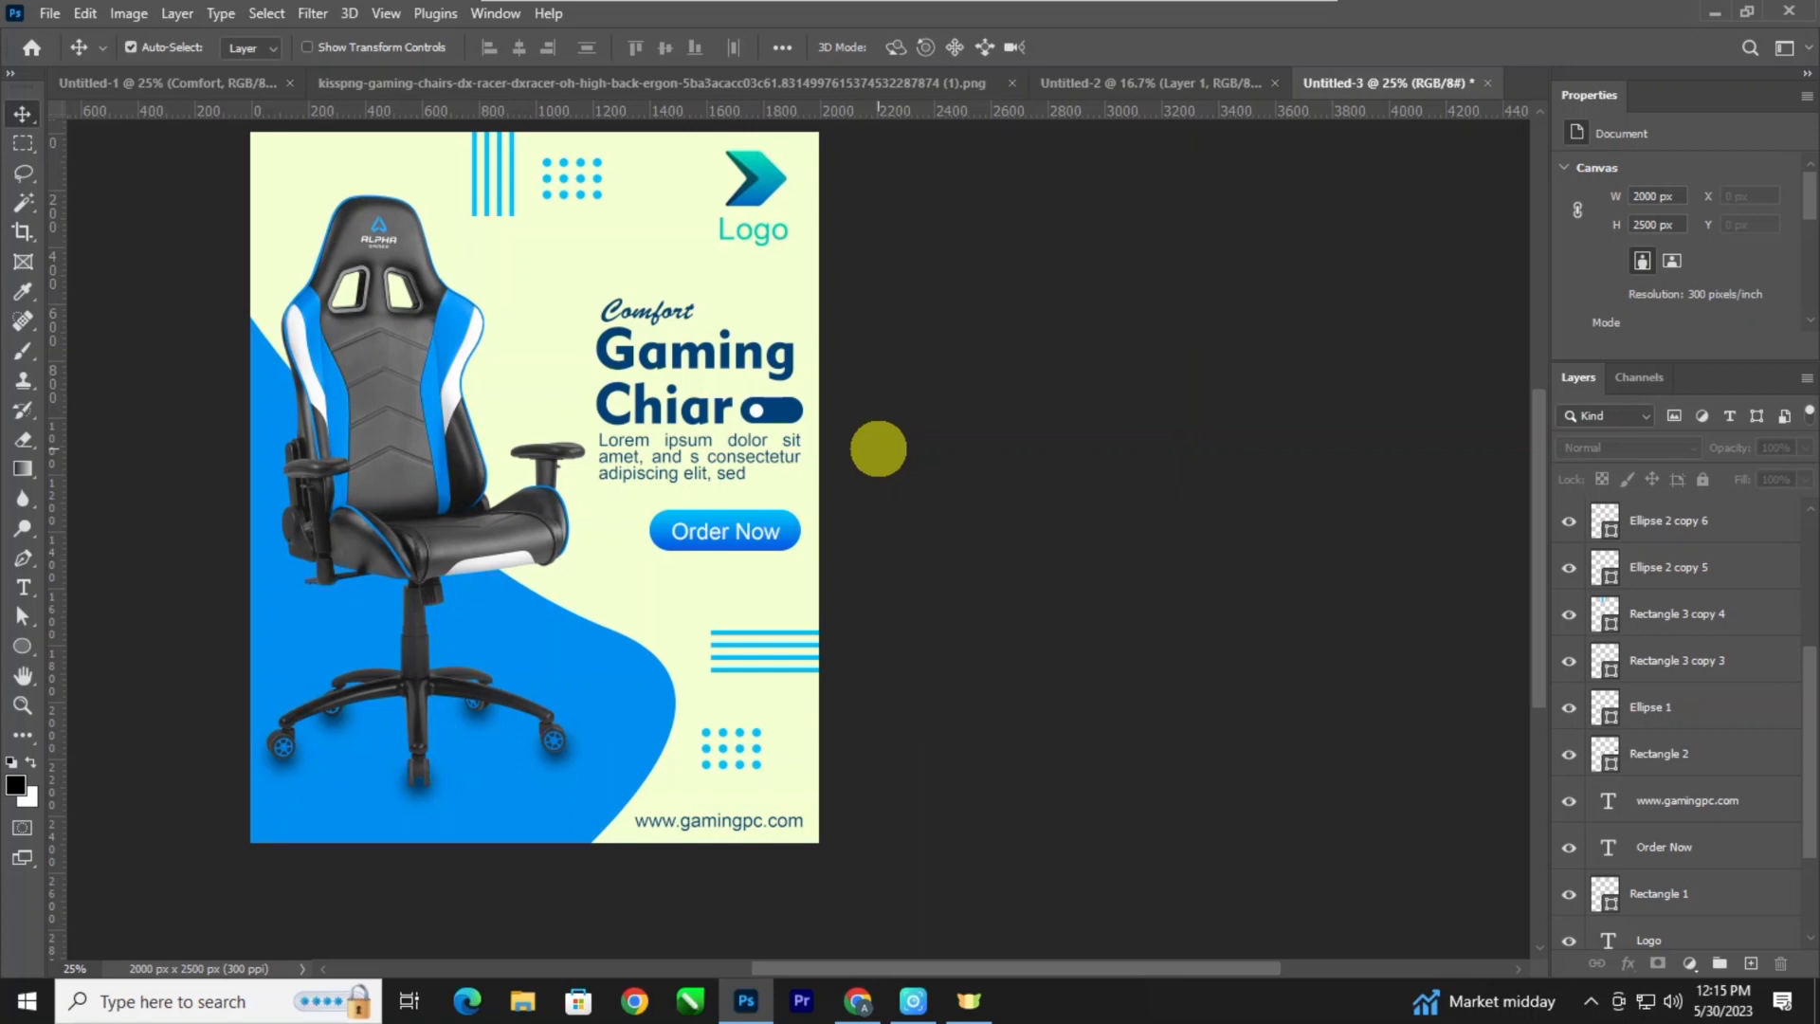
Examine the finished arrangement of bars, dot grids, text and chair across the whole poster.
{"action": "key", "text": "ctrl+minus"}
{"action": "key", "text": "ctrl+minus"}
{"action": "key", "text": "ctrl+plus"}
{"action": "key", "text": "ctrl+plus"}
{"action": "left_click_drag", "start_coordinate": [718, 433], "coordinate": [729, 494]}
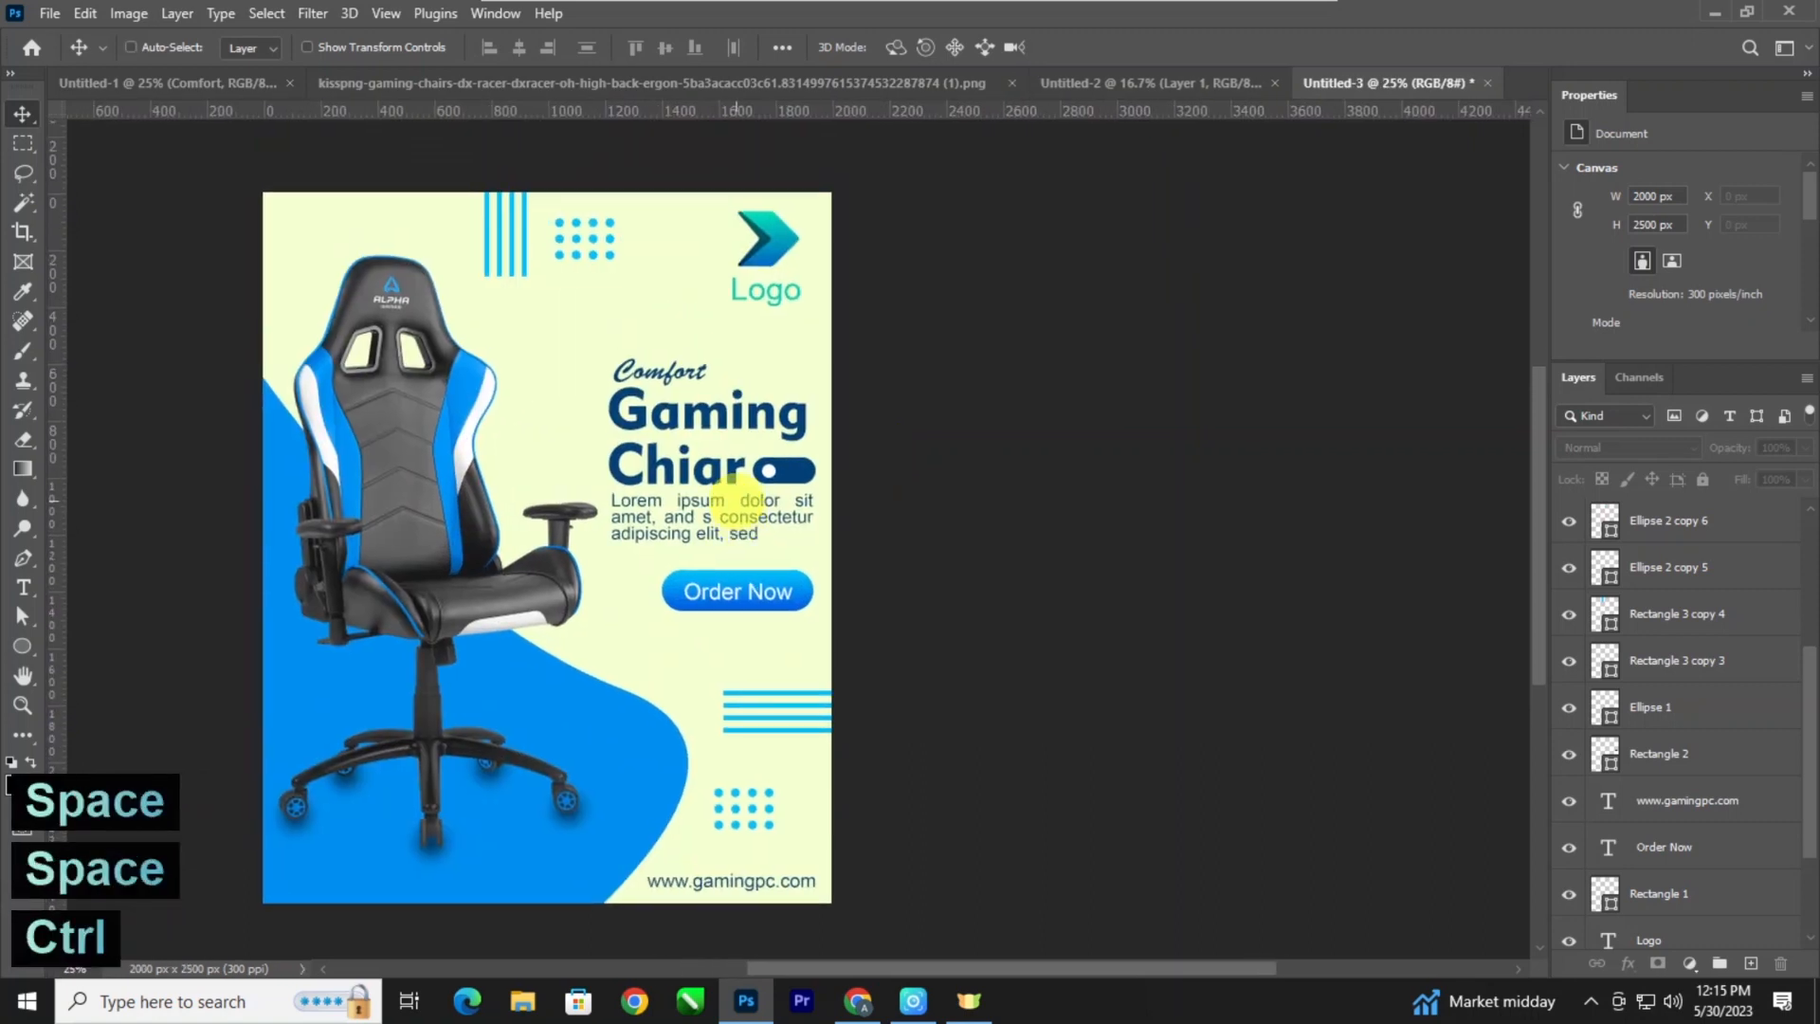
{"action": "key", "text": "ctrl+plus"}
{"action": "key", "text": "ctrl+plus"}
{"action": "key", "text": "ctrl+minus"}
{"action": "key", "text": "ctrl+minus"}
{"action": "key", "text": "ctrl+minus"}
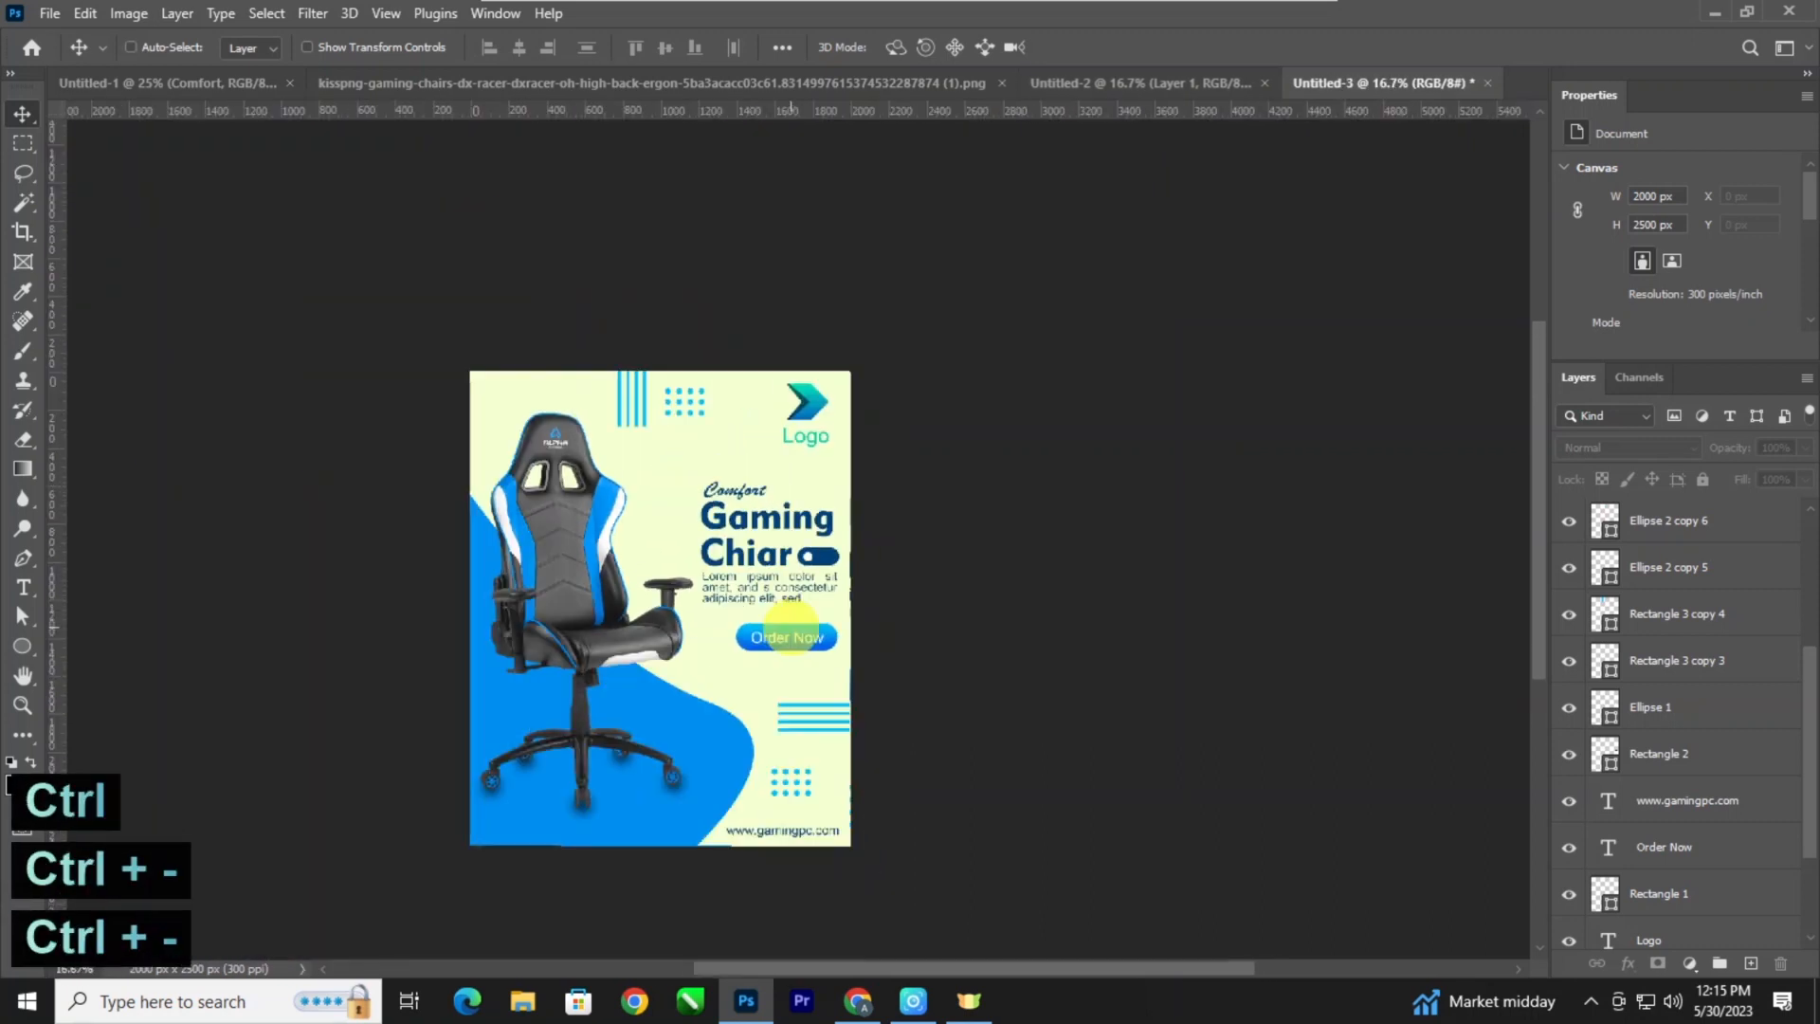
{"action": "key", "text": "ctrl+plus"}
{"action": "left_click_drag", "start_coordinate": [743, 601], "coordinate": [787, 517]}
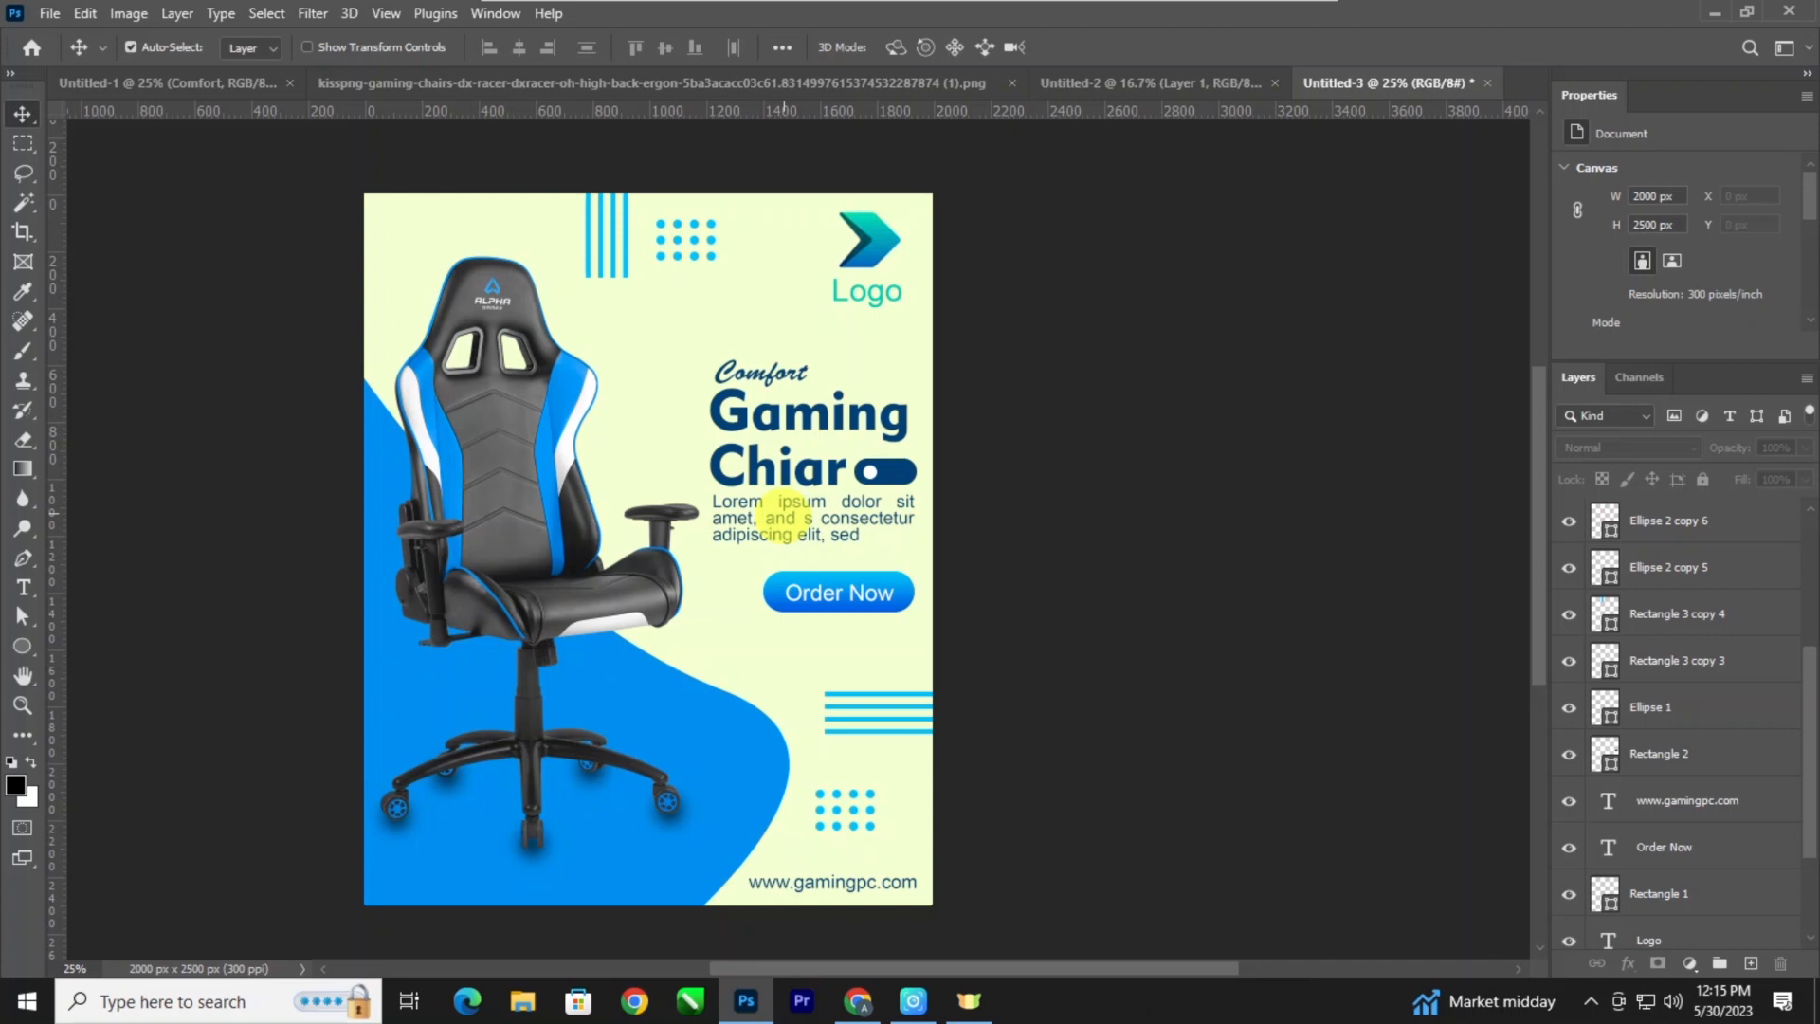
Create a new layer above the chair and set the Brush size to 35 px.
{"action": "key", "text": "ctrl+plus"}
{"action": "key", "text": "ctrl+plus"}
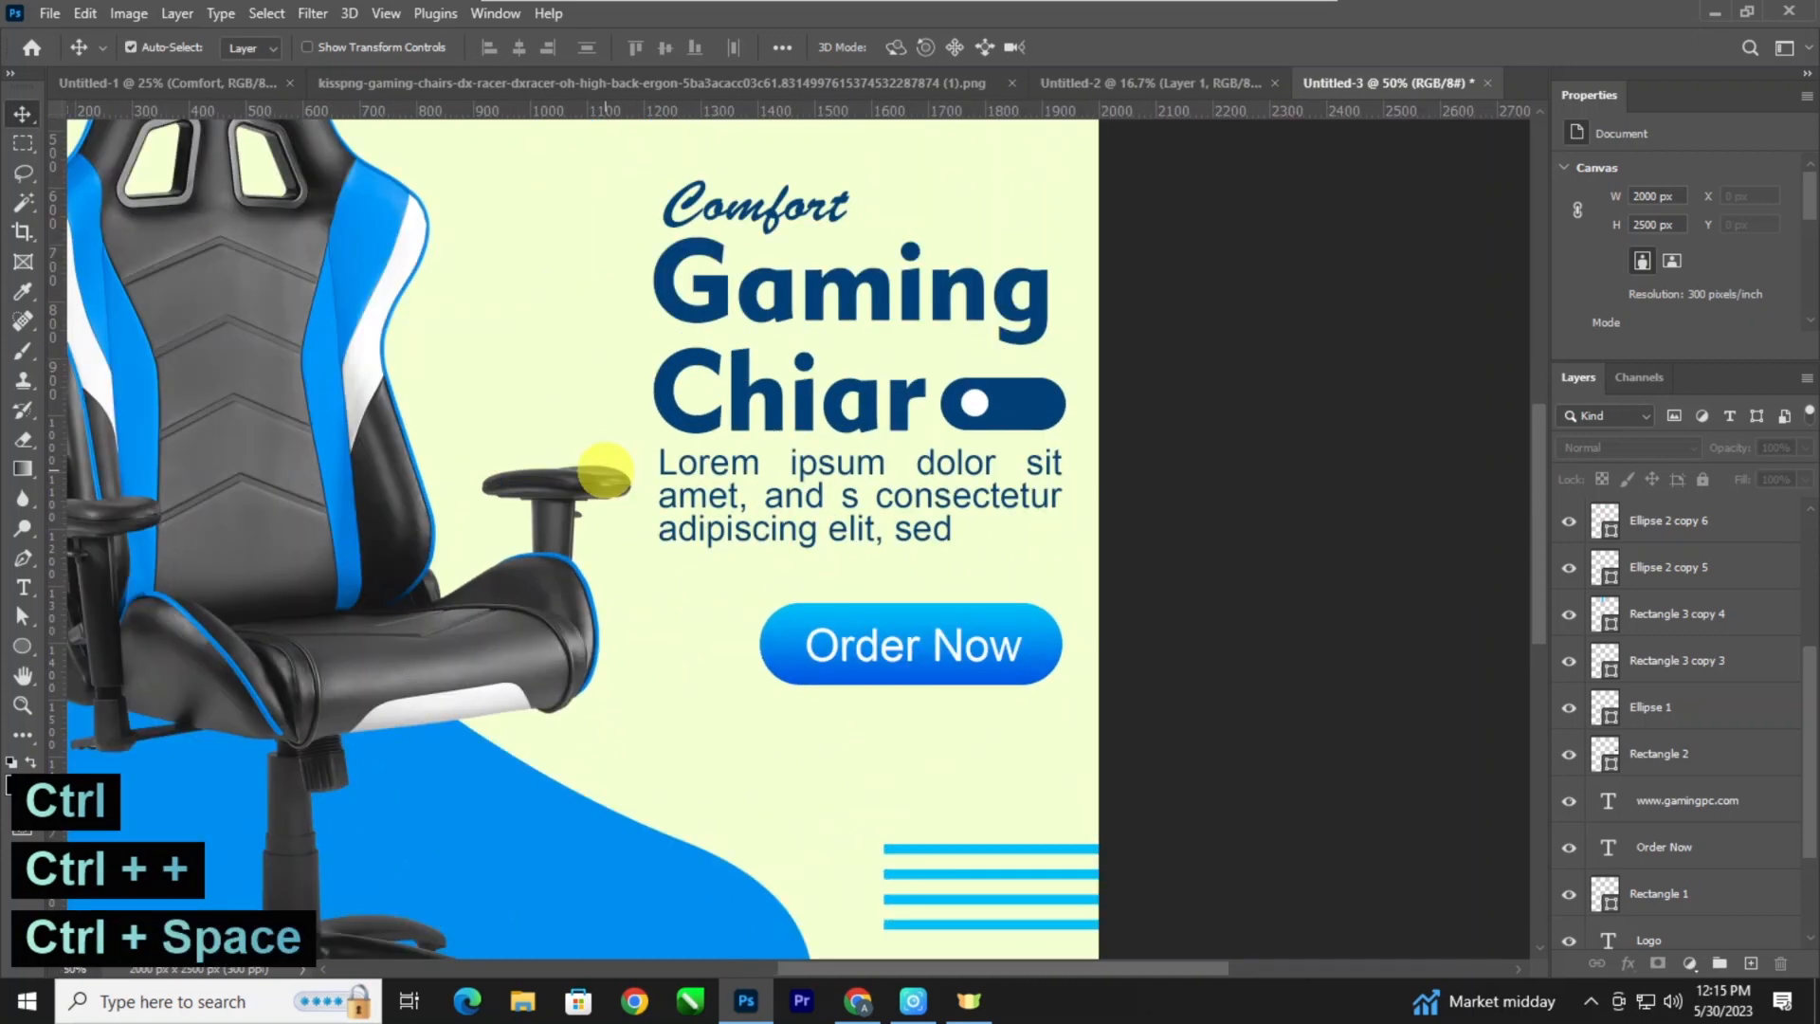
{"action": "left_click_drag", "start_coordinate": [603, 469], "coordinate": [634, 499]}
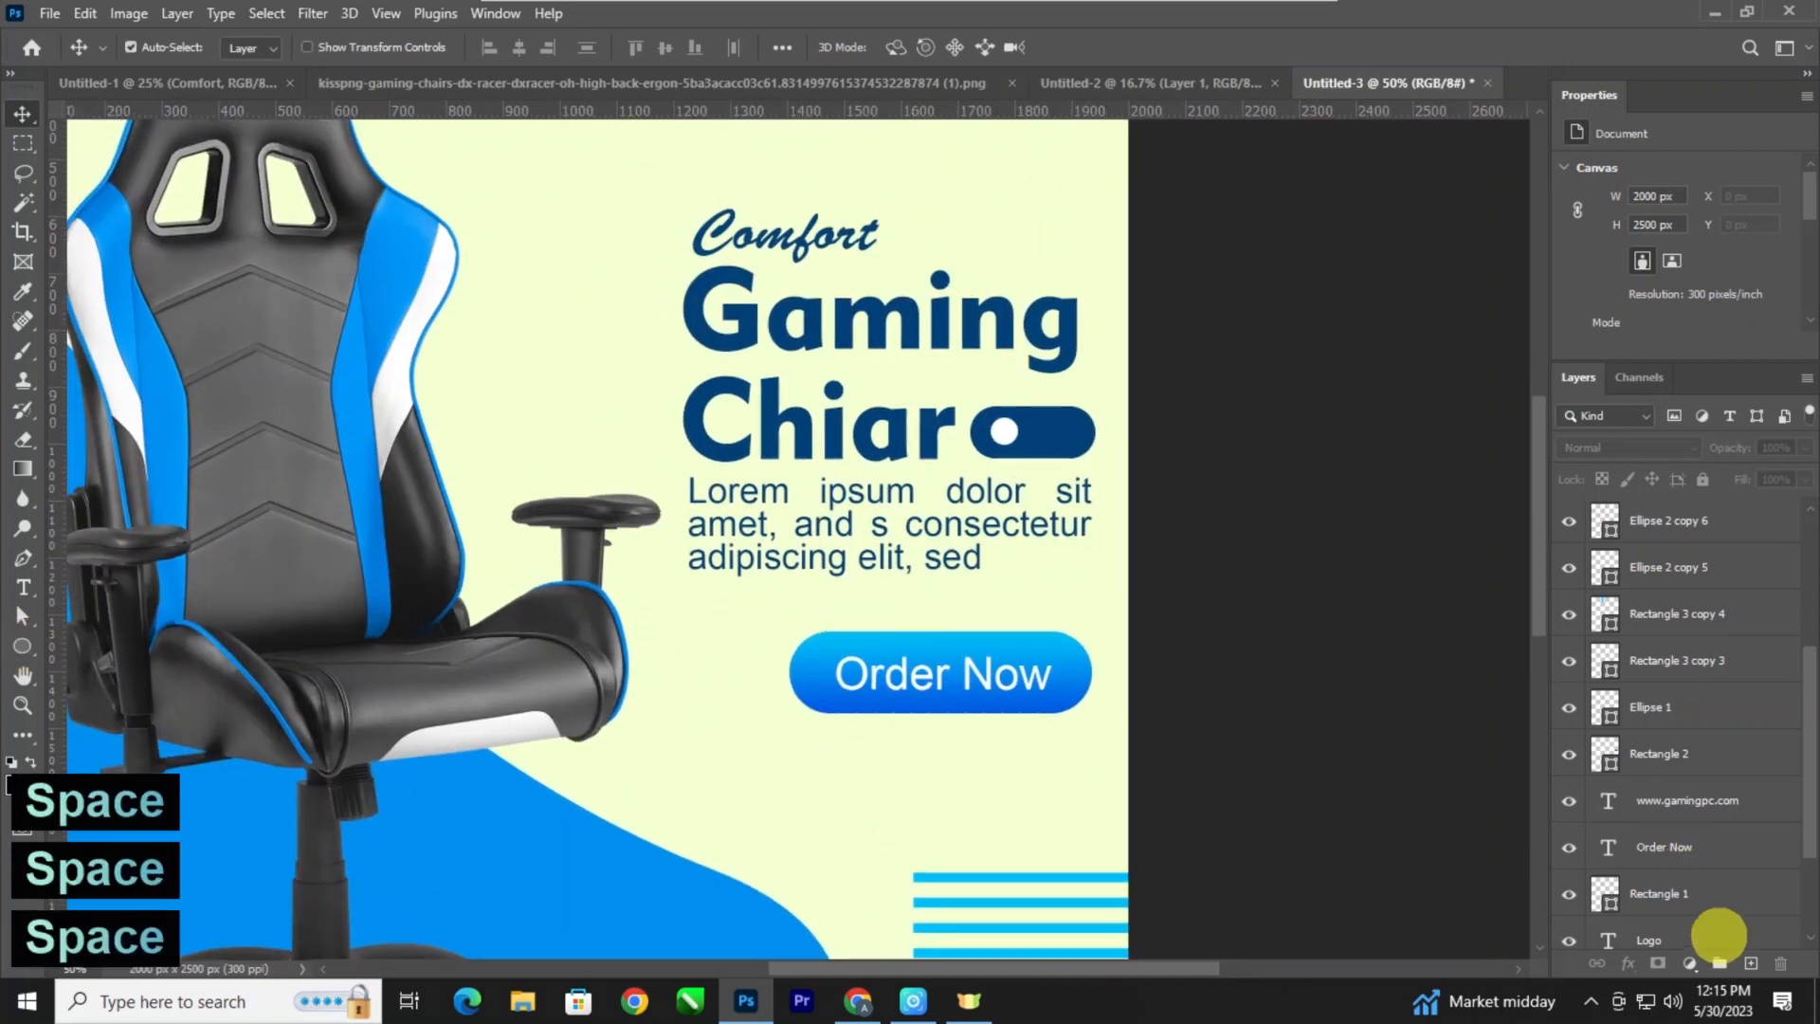
{"action": "left_click", "coordinate": [1750, 963]}
{"action": "key", "text": "b"}
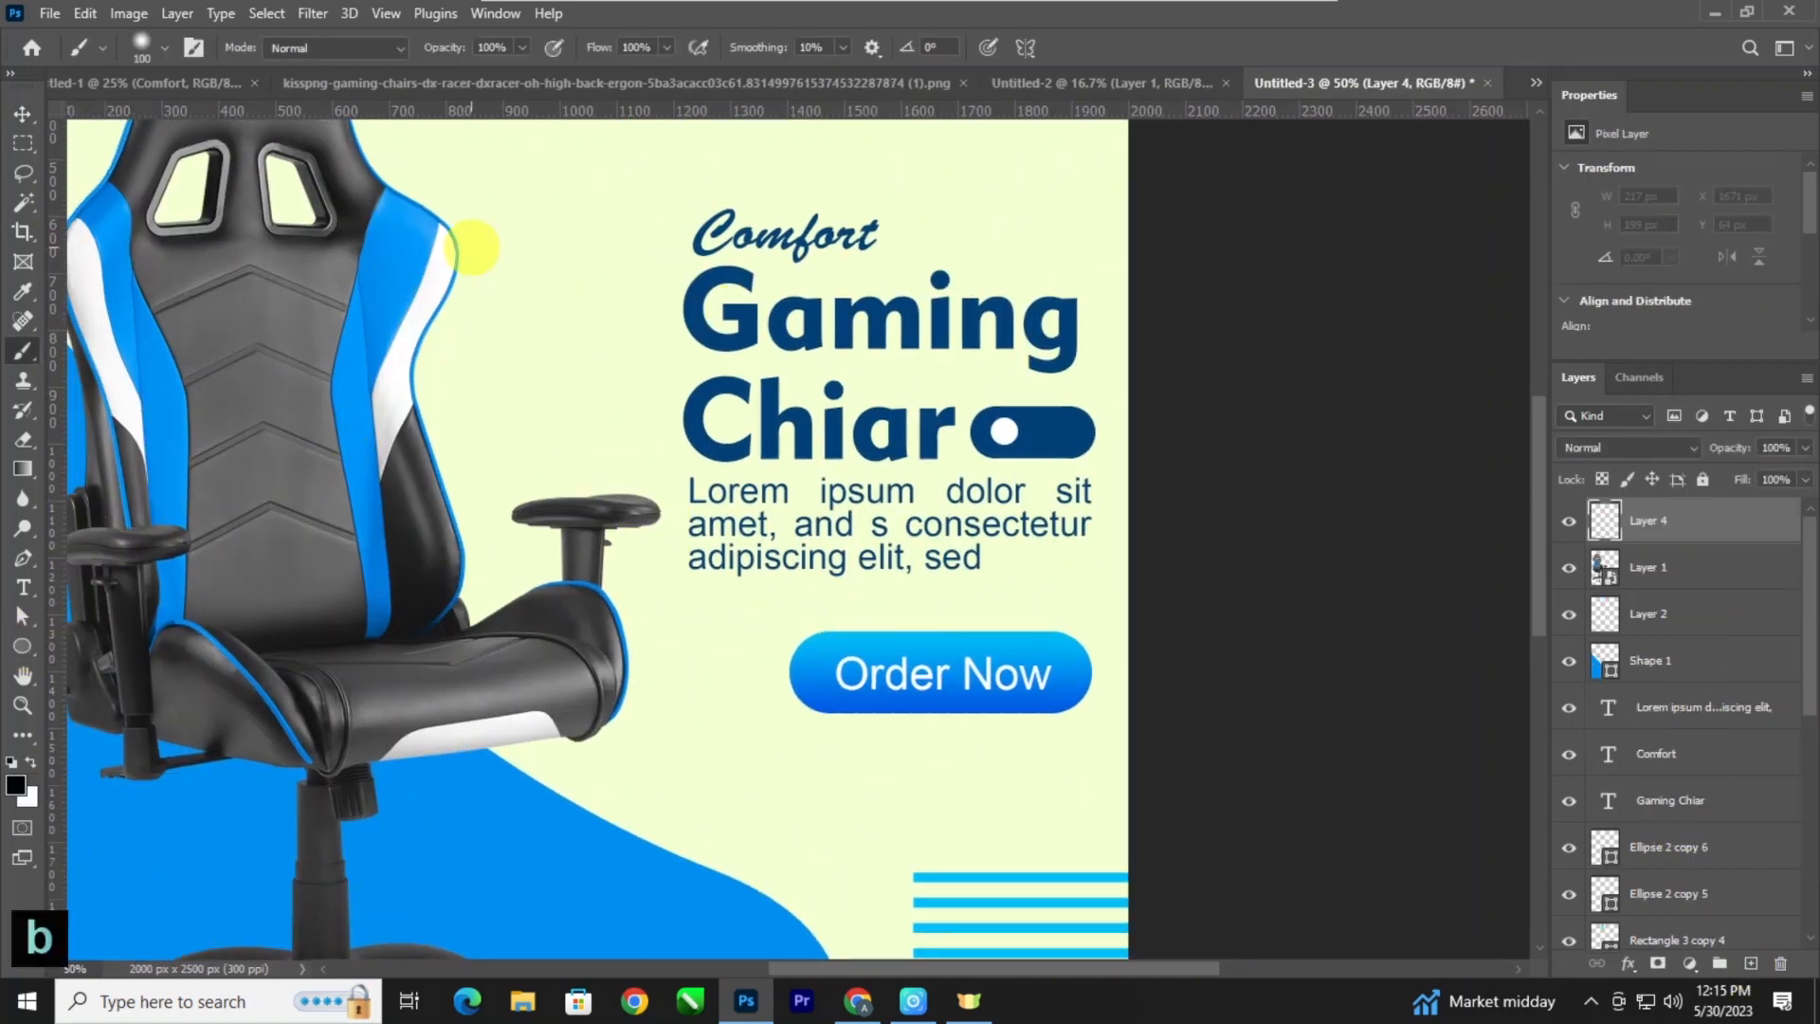
{"action": "key", "text": "bracketleft"}
{"action": "key", "text": "bracketleft"}
{"action": "key", "text": "bracketleft"}
{"action": "key", "text": "bracketleft"}
{"action": "key", "text": "bracketleft"}
{"action": "key", "text": "bracketleft"}
{"action": "key", "text": "bracketleft"}
{"action": "key", "text": "bracketleft"}
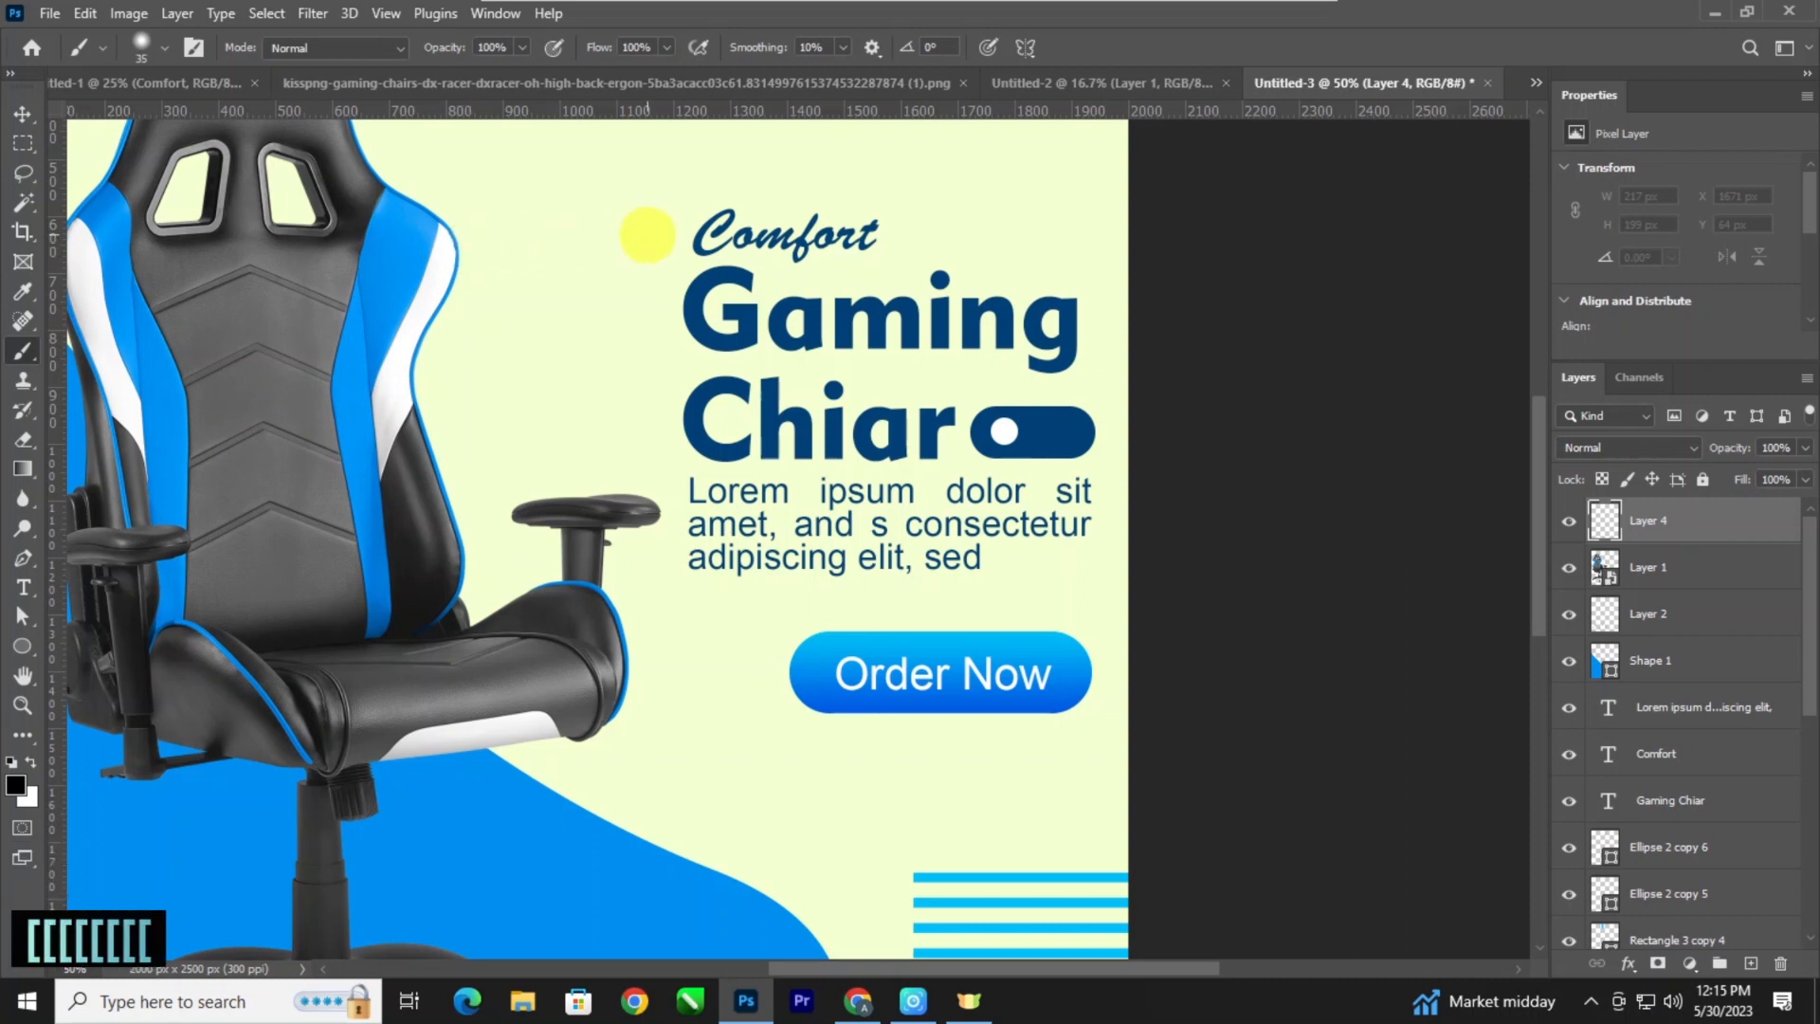
Undo a test dab beside "Comfort" and set the foreground colour to dark blue #004278, sampled from the "Gaming" heading.
{"action": "left_click", "coordinate": [666, 232]}
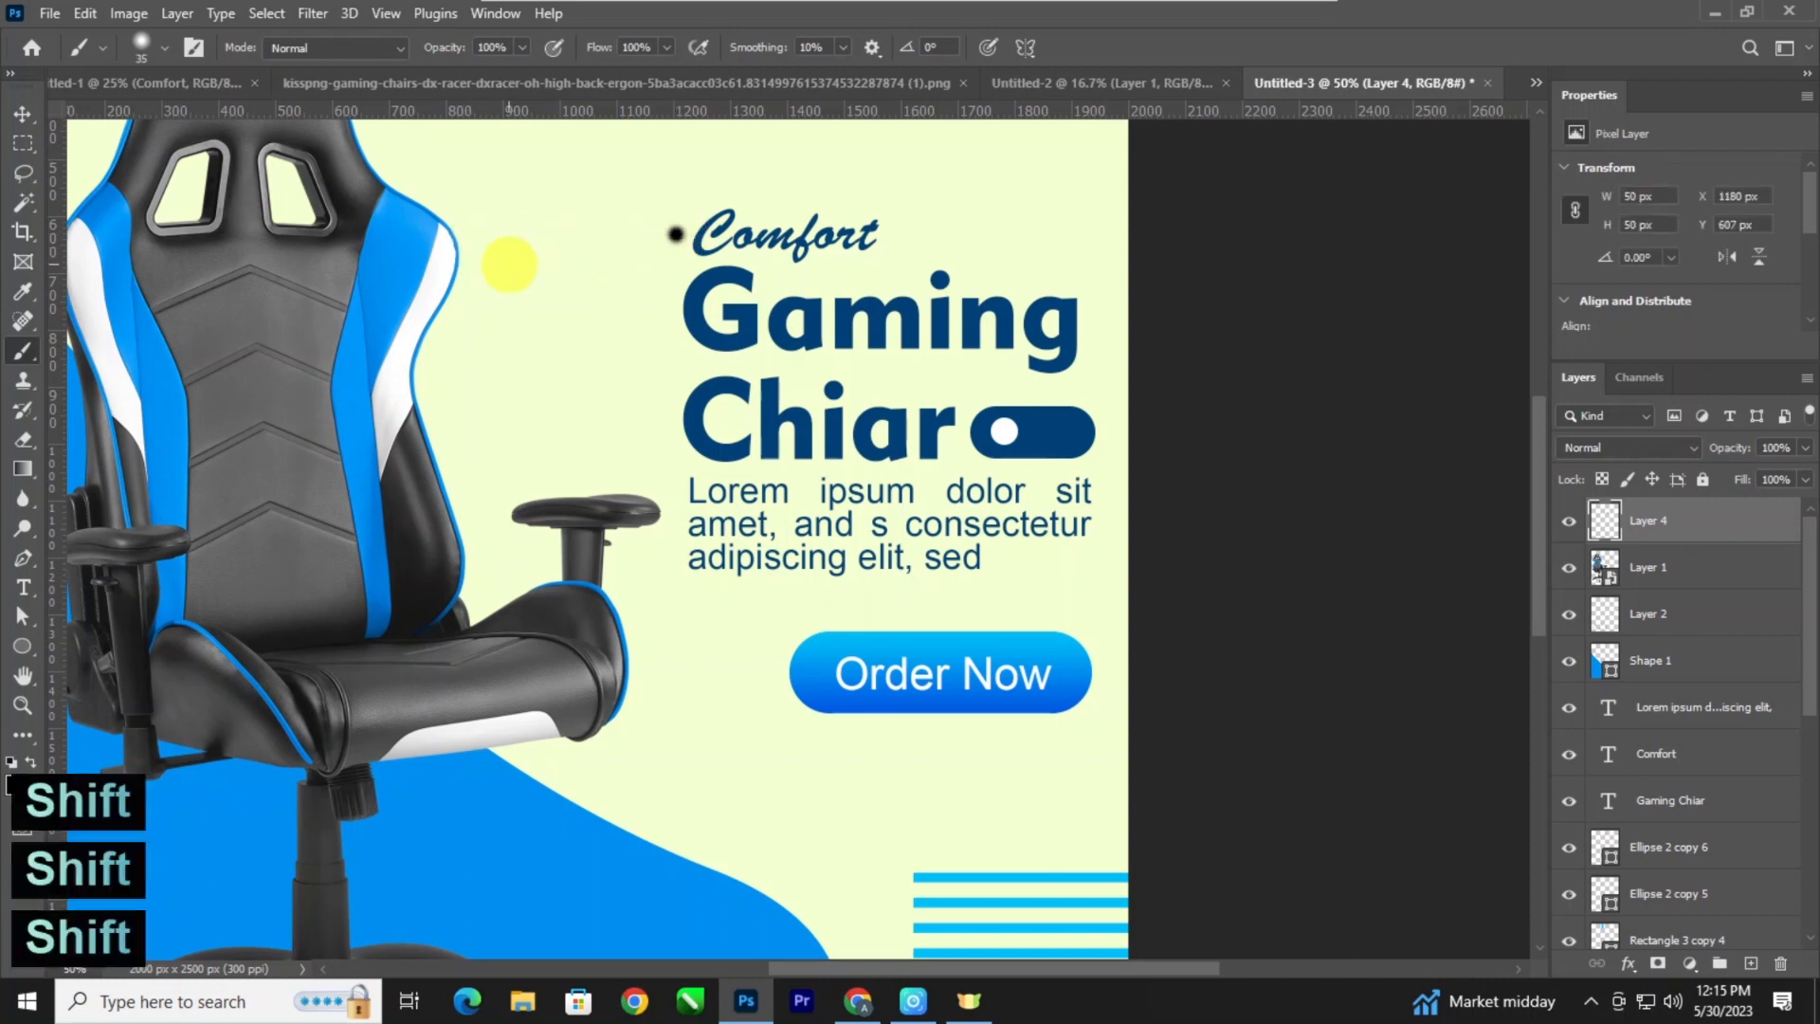
{"action": "key", "text": "ctrl+z"}
{"action": "left_click", "coordinate": [15, 785]}
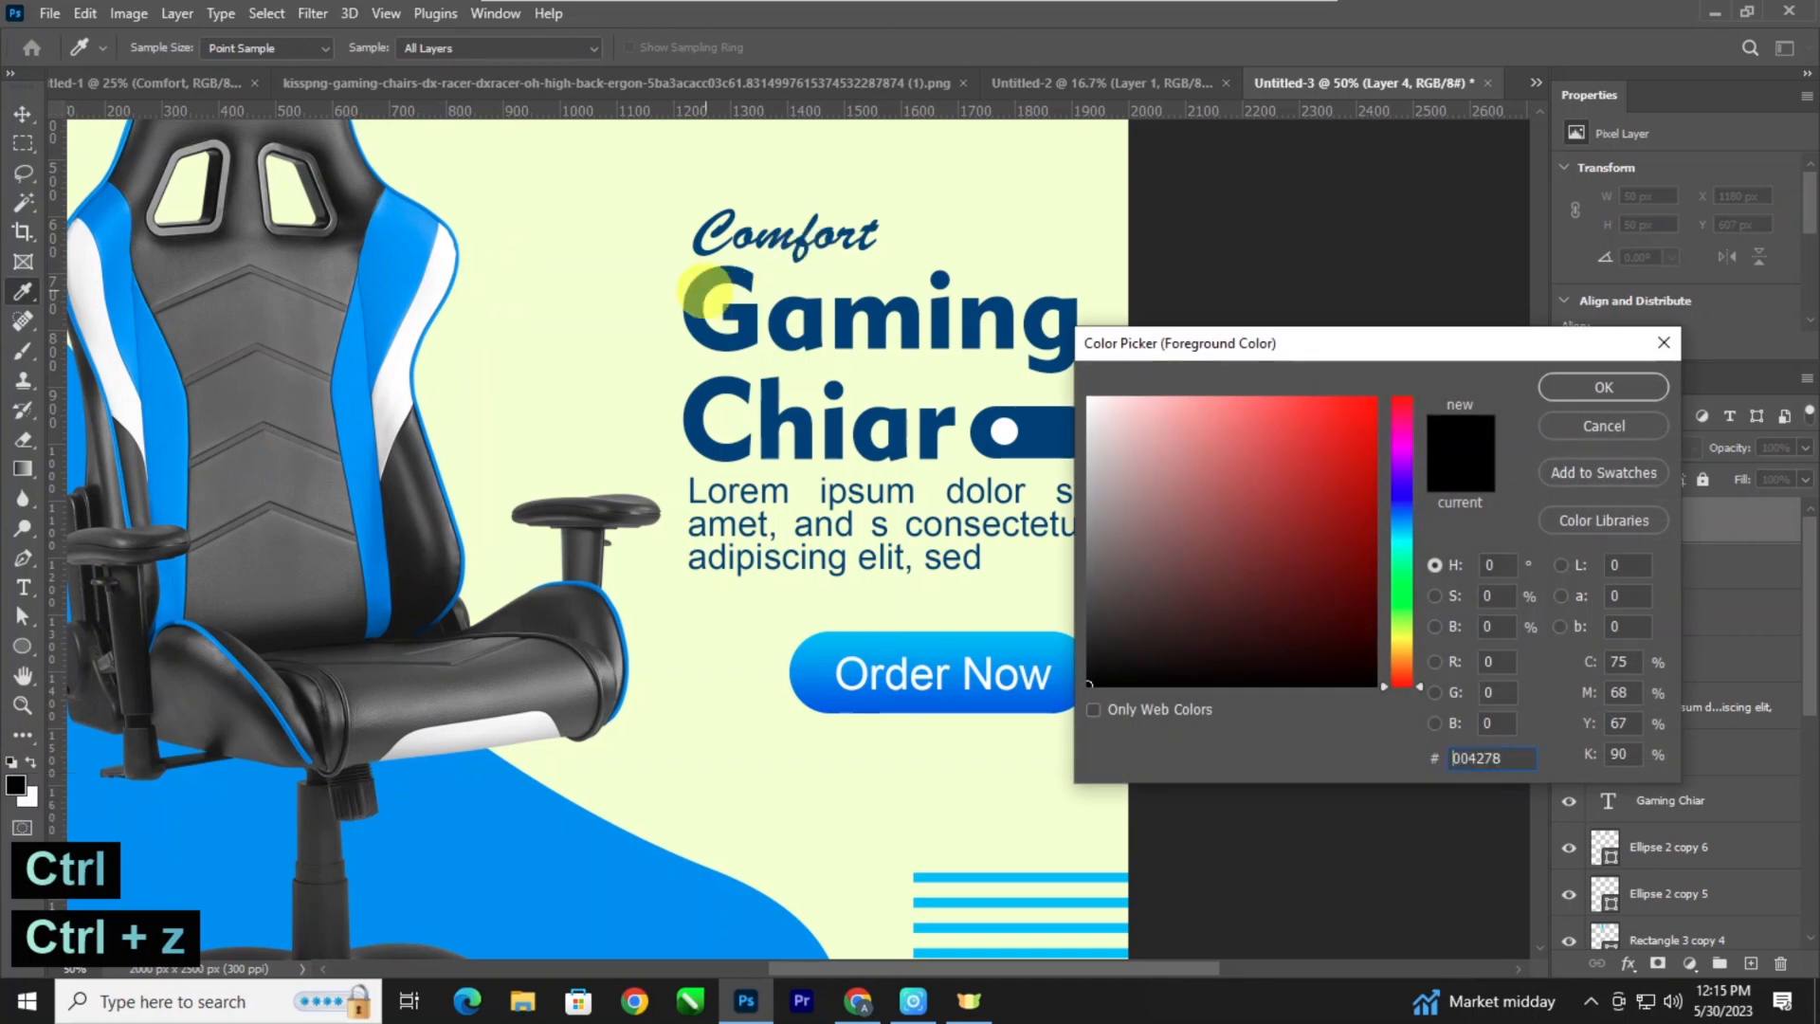
{"action": "left_click", "coordinate": [711, 293]}
{"action": "left_click", "coordinate": [1573, 379]}
Try to paint a straight dark blue line from the start of "Comfort" to the chair's backrest, and undo it.
{"action": "left_click", "coordinate": [680, 235]}
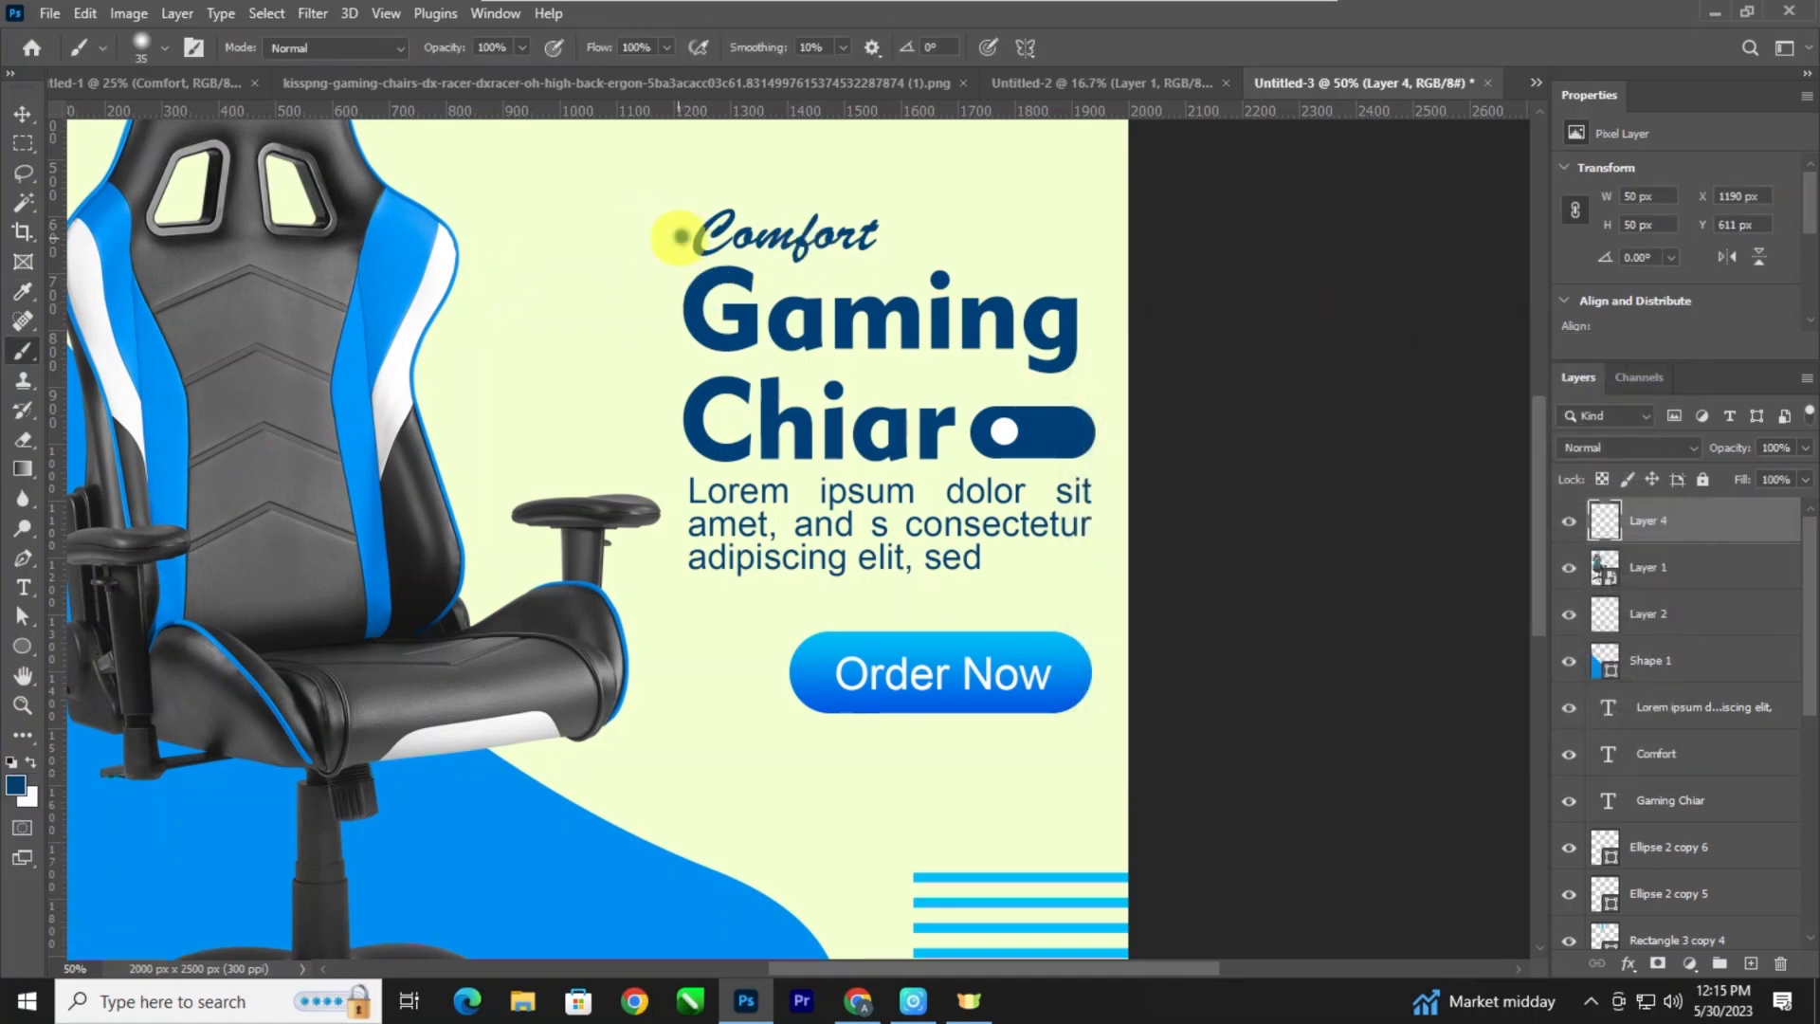
{"action": "key", "text": "shift"}
{"action": "key", "text": "shift"}
{"action": "left_click", "coordinate": [461, 244], "text": "shift"}
{"action": "key", "text": "ctrl+z"}
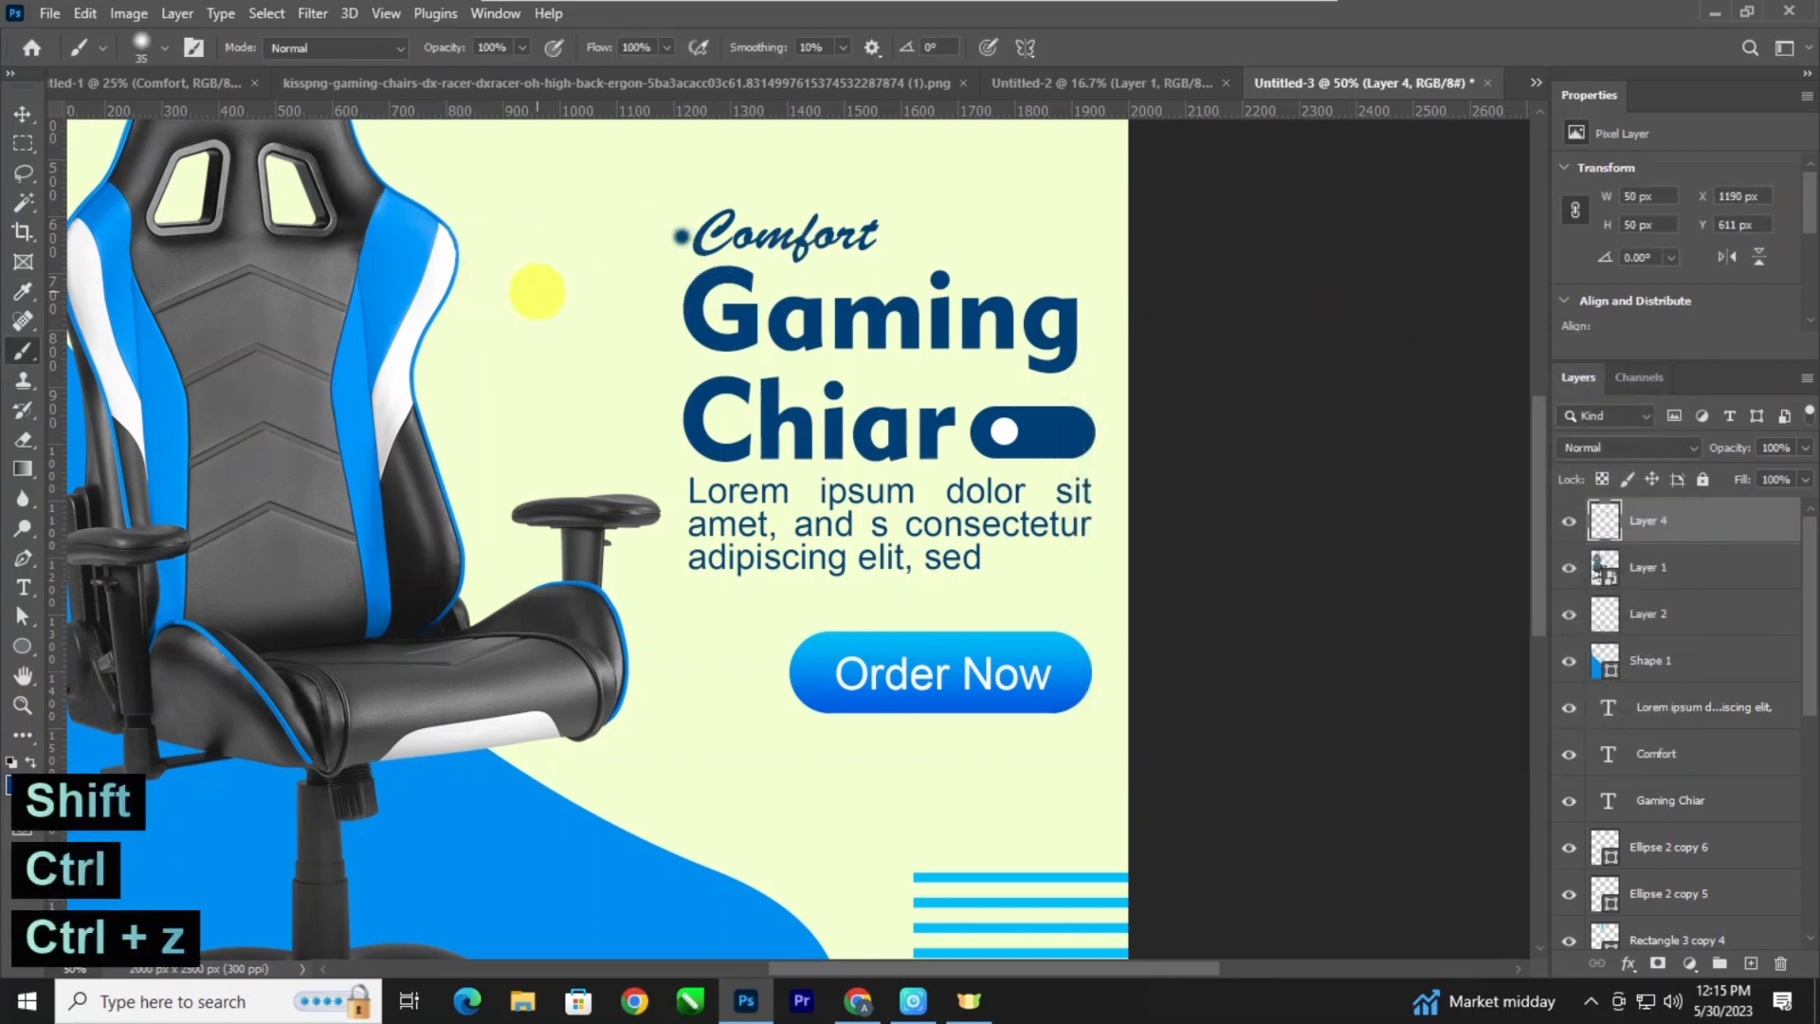
{"action": "key", "text": "ctrl+z"}
Add a horizontal guide through the "Comfort" text and choose the Hard Round brush at 35 px.
{"action": "left_click_drag", "start_coordinate": [617, 112], "coordinate": [628, 239]}
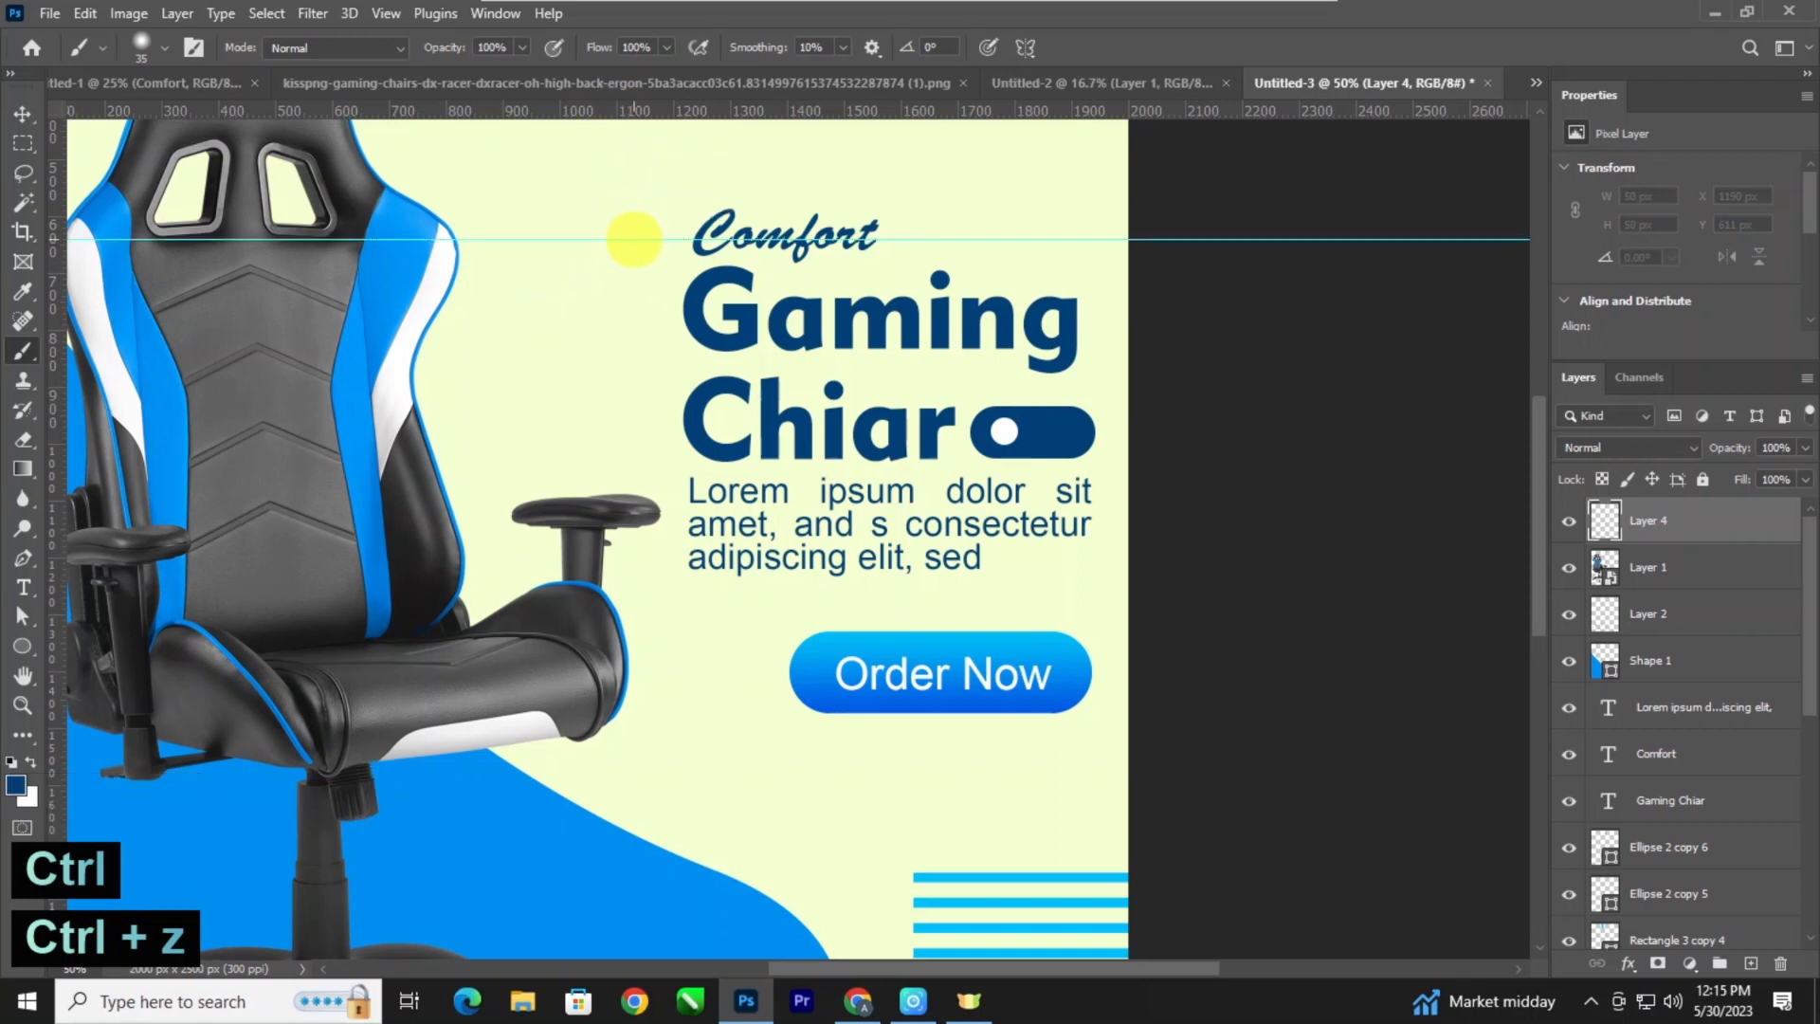
{"action": "right_click", "coordinate": [642, 239]}
{"action": "scroll", "coordinate": [793, 432], "scroll_direction": "down", "scroll_amount": 1}
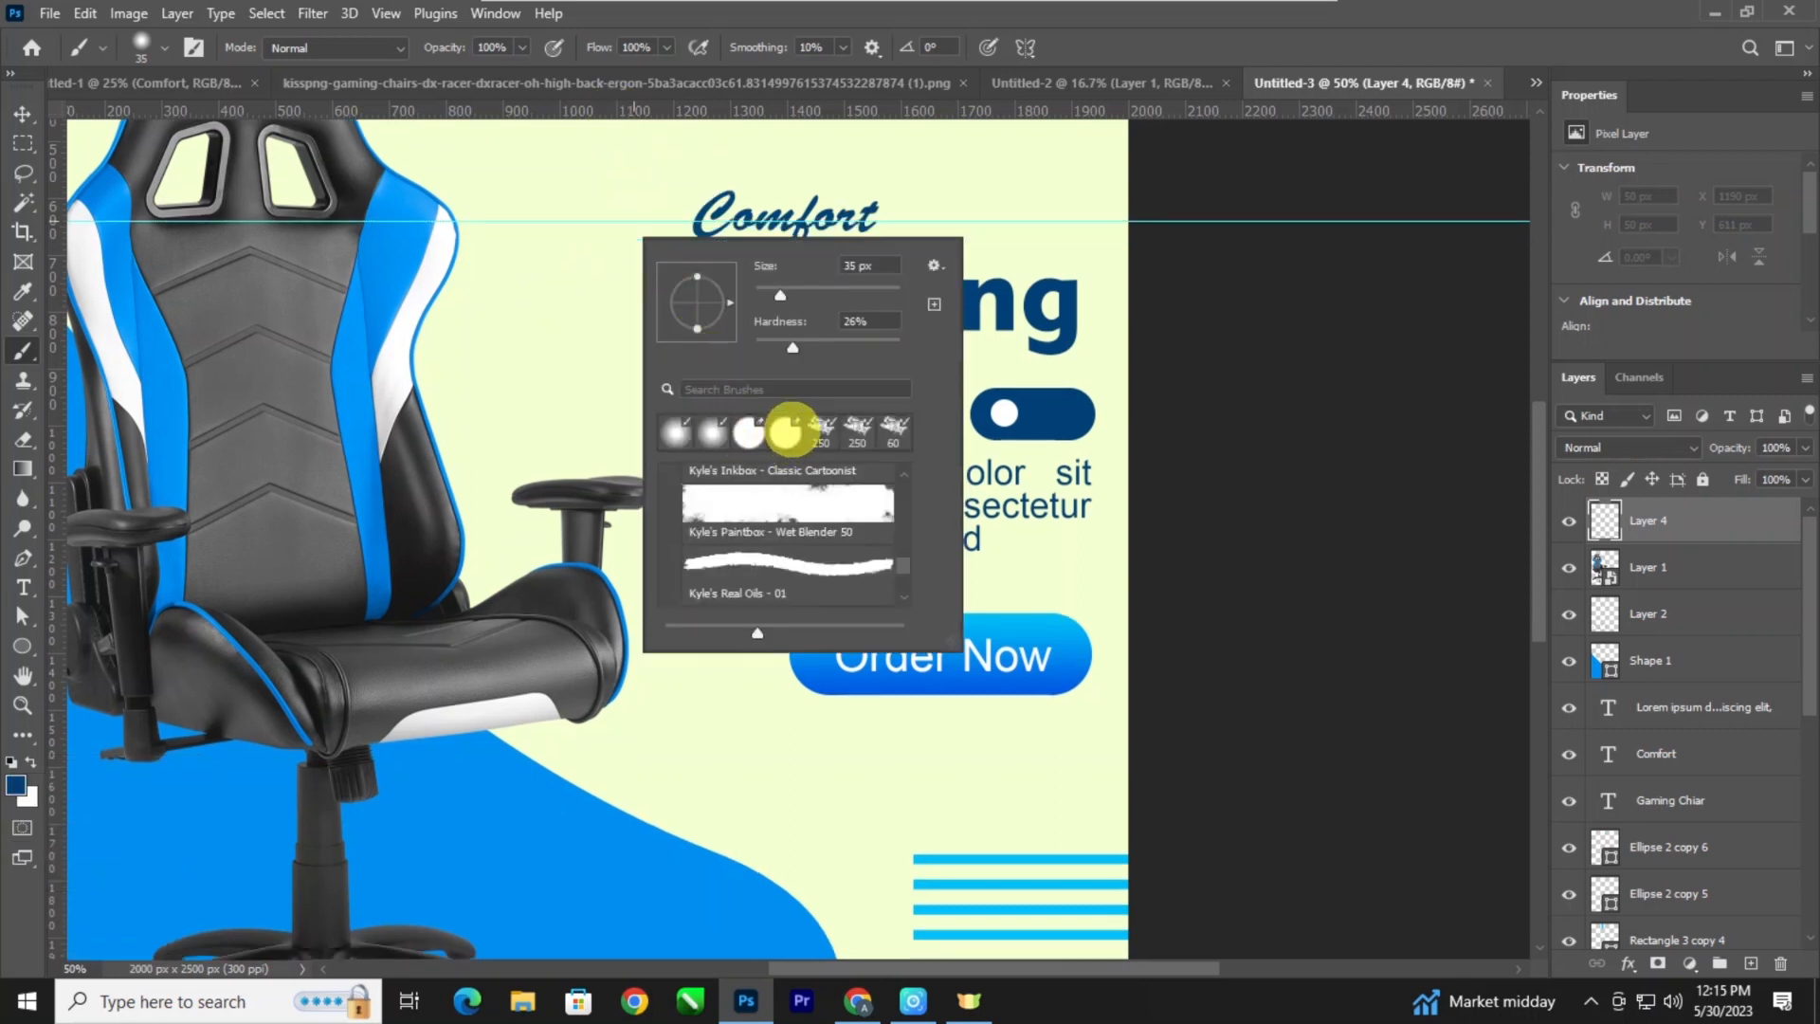
{"action": "scroll", "coordinate": [792, 432], "scroll_direction": "up", "scroll_amount": 1}
{"action": "mouse_move", "coordinate": [901, 563]}
{"action": "left_mouse_down"}
{"action": "mouse_move", "coordinate": [902, 582]}
{"action": "mouse_move", "coordinate": [894, 476]}
{"action": "left_mouse_up"}
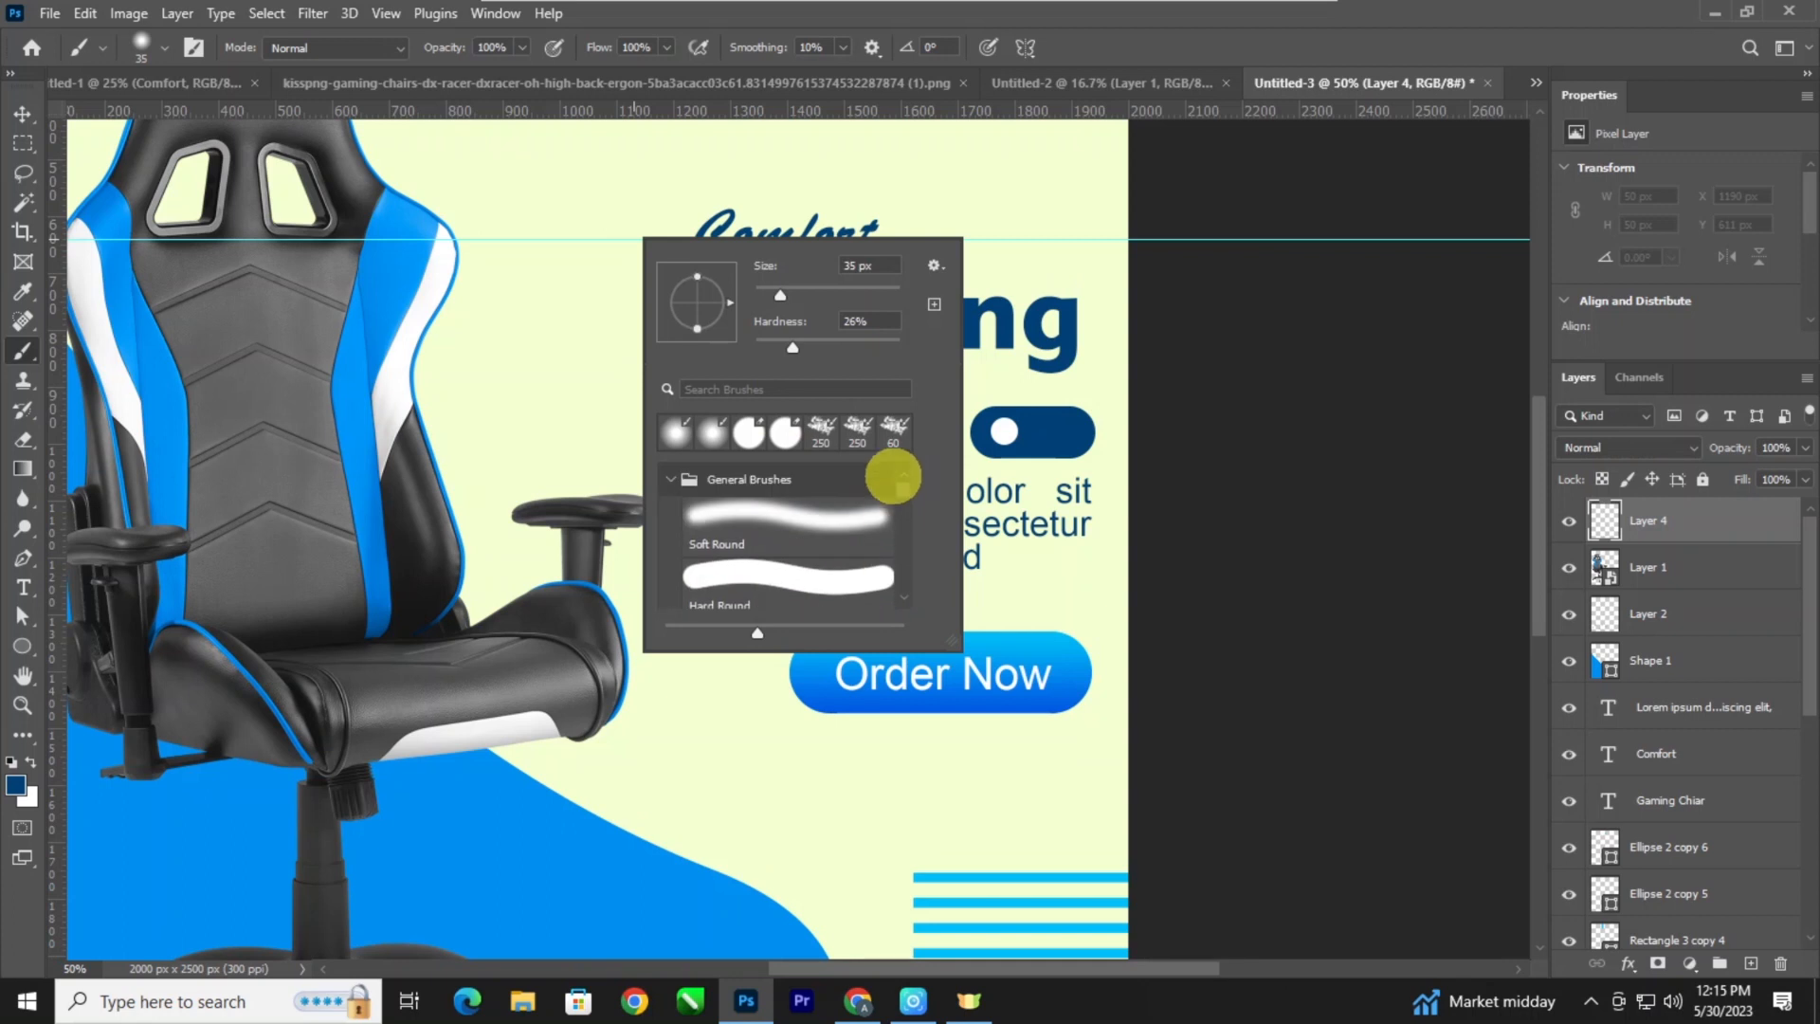
{"action": "left_click", "coordinate": [807, 571]}
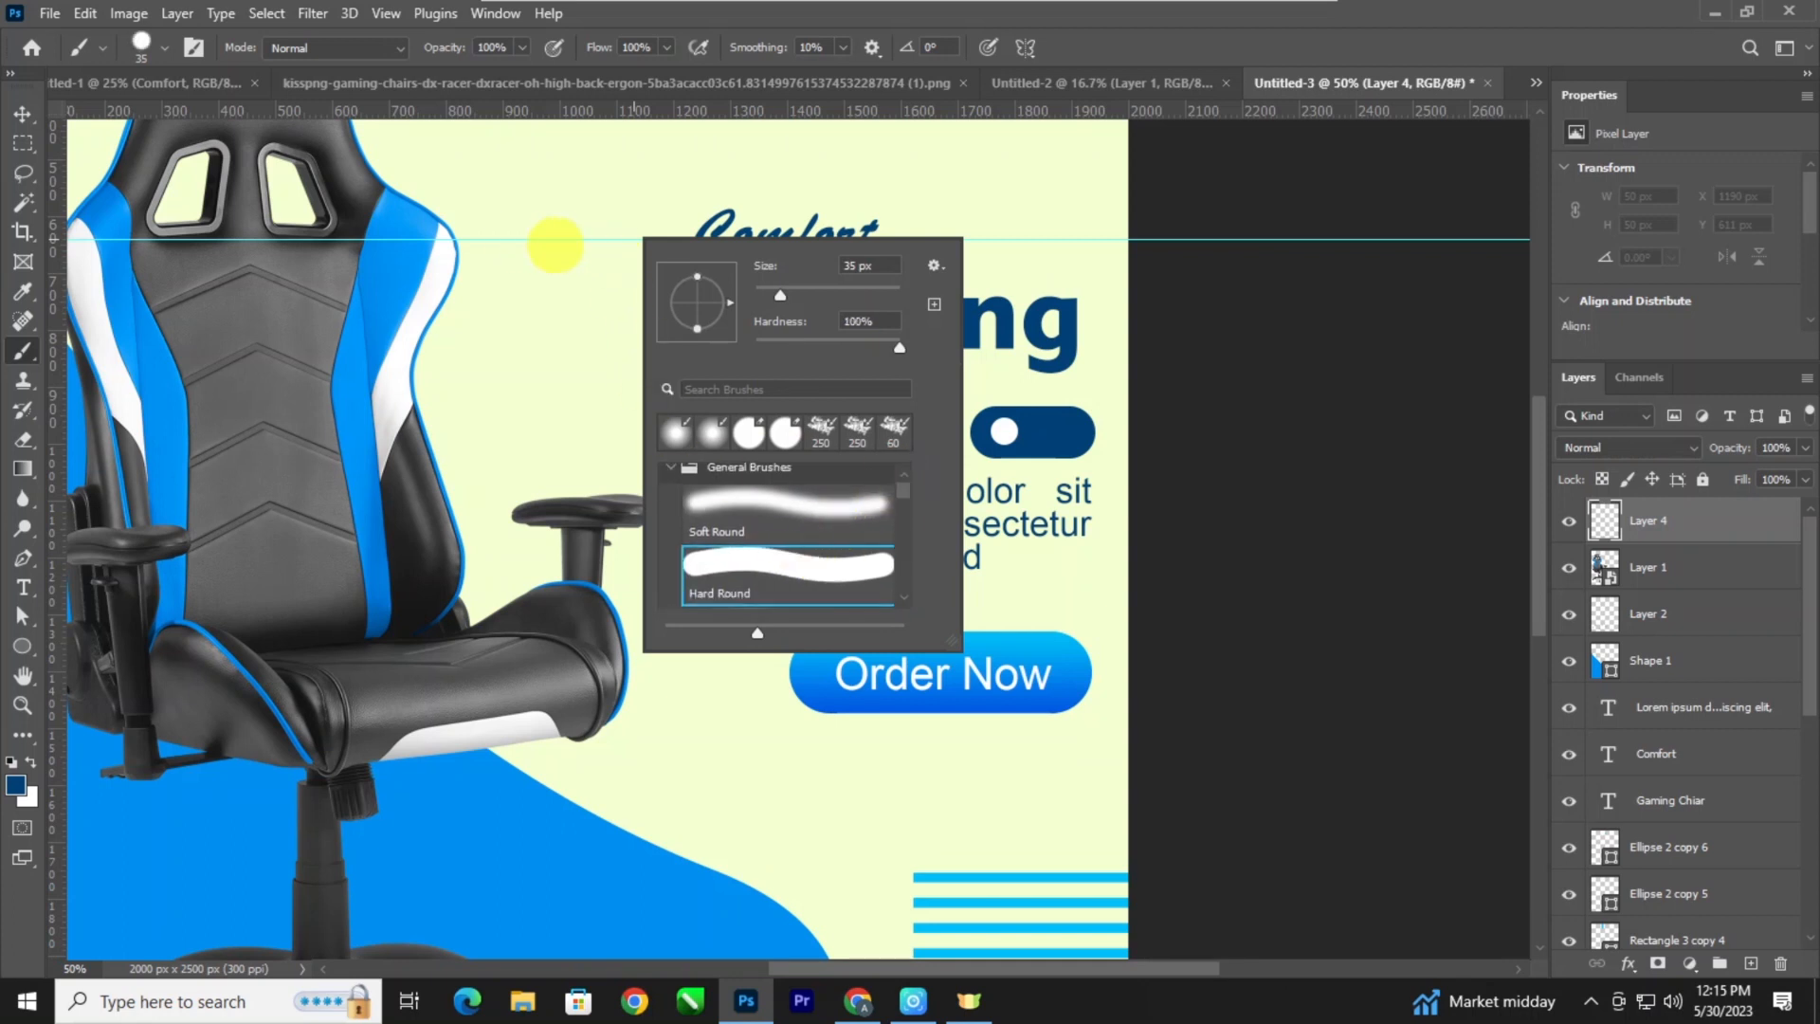
{"action": "left_click", "coordinate": [1158, 311]}
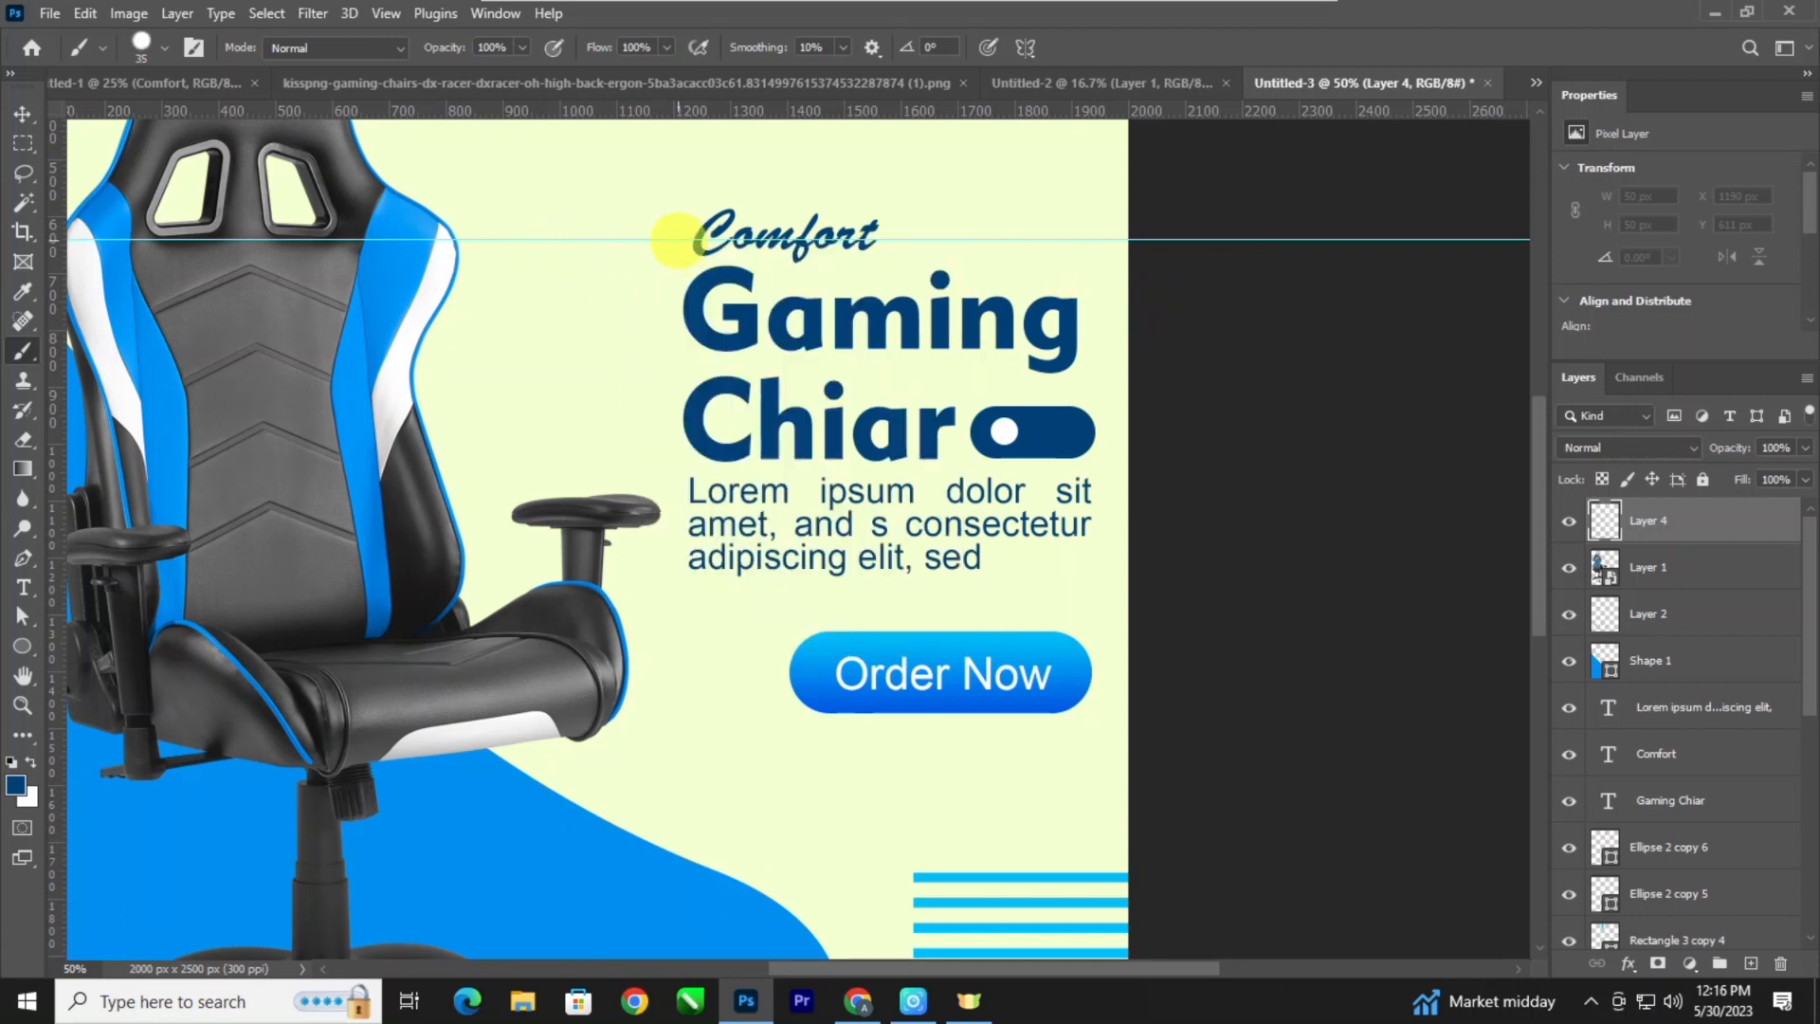
Try a straight 25 px line along the guide from "Comfort" to the backrest, ending in a 50 px dot beside the text.
{"action": "key", "text": "bracketleft"}
{"action": "key", "text": "bracketleft"}
{"action": "left_click", "coordinate": [676, 238]}
{"action": "key", "text": "shift"}
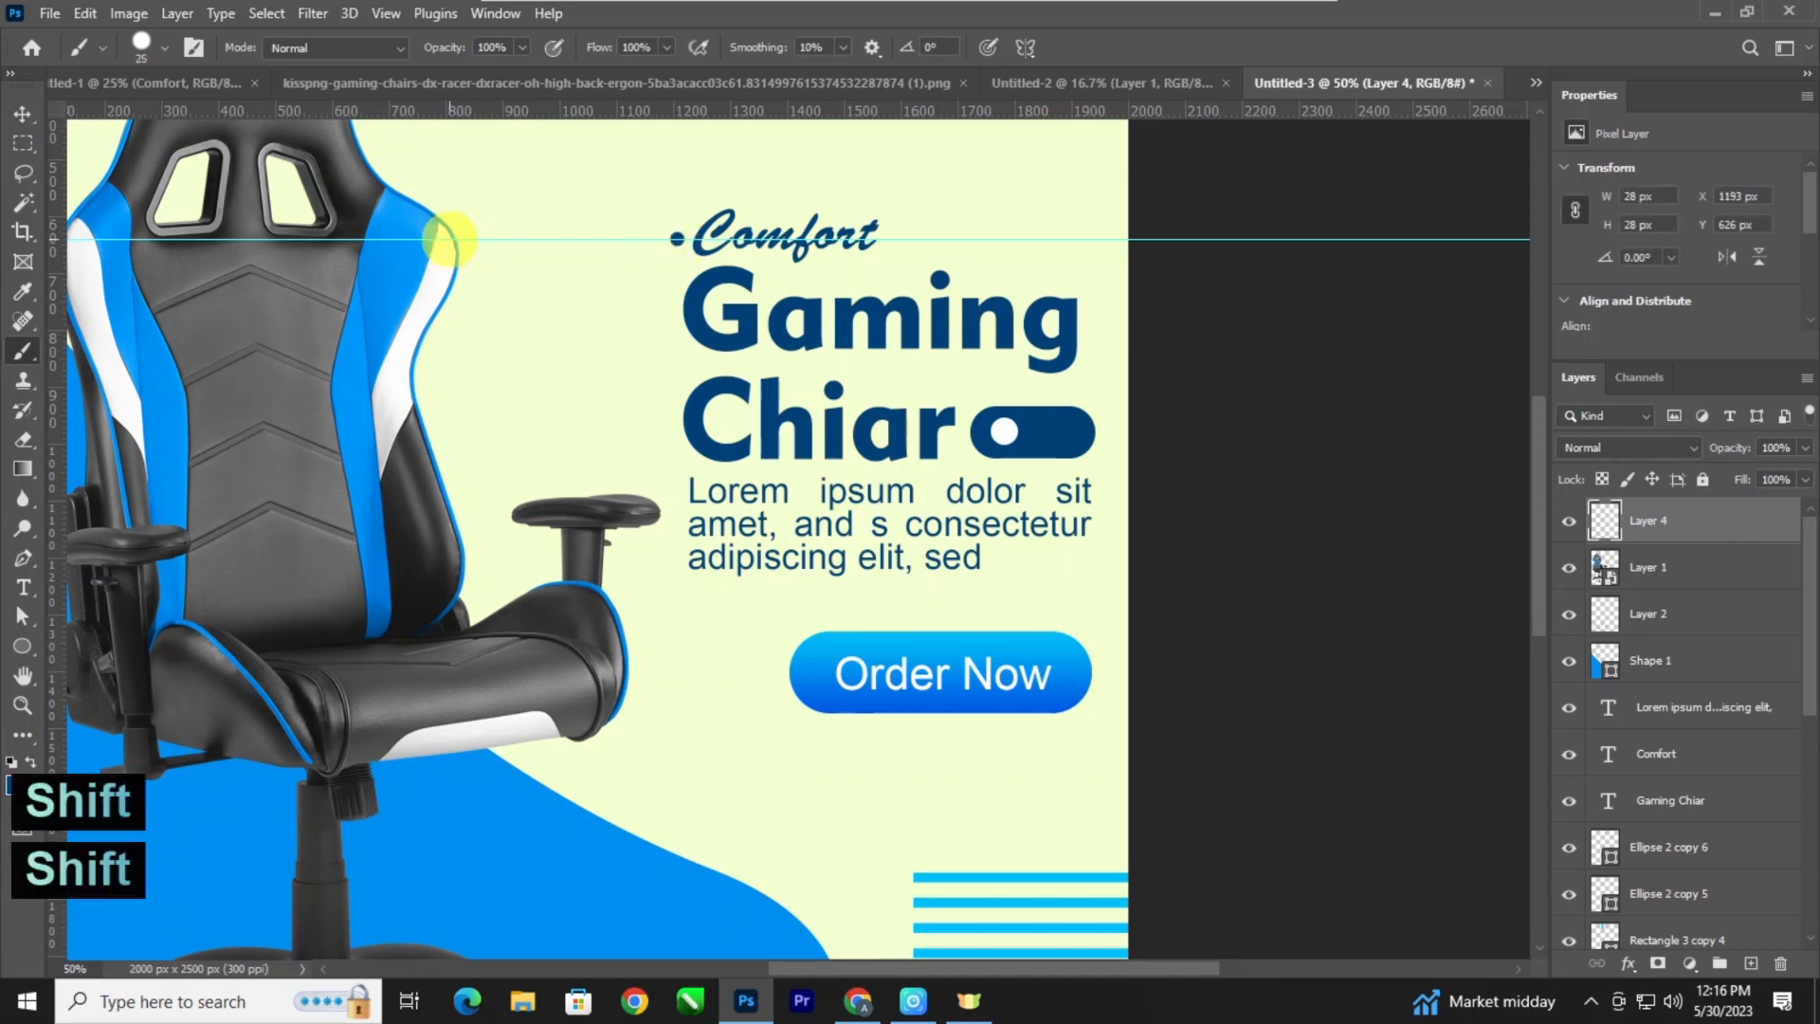
{"action": "left_click", "coordinate": [445, 240], "text": "shift"}
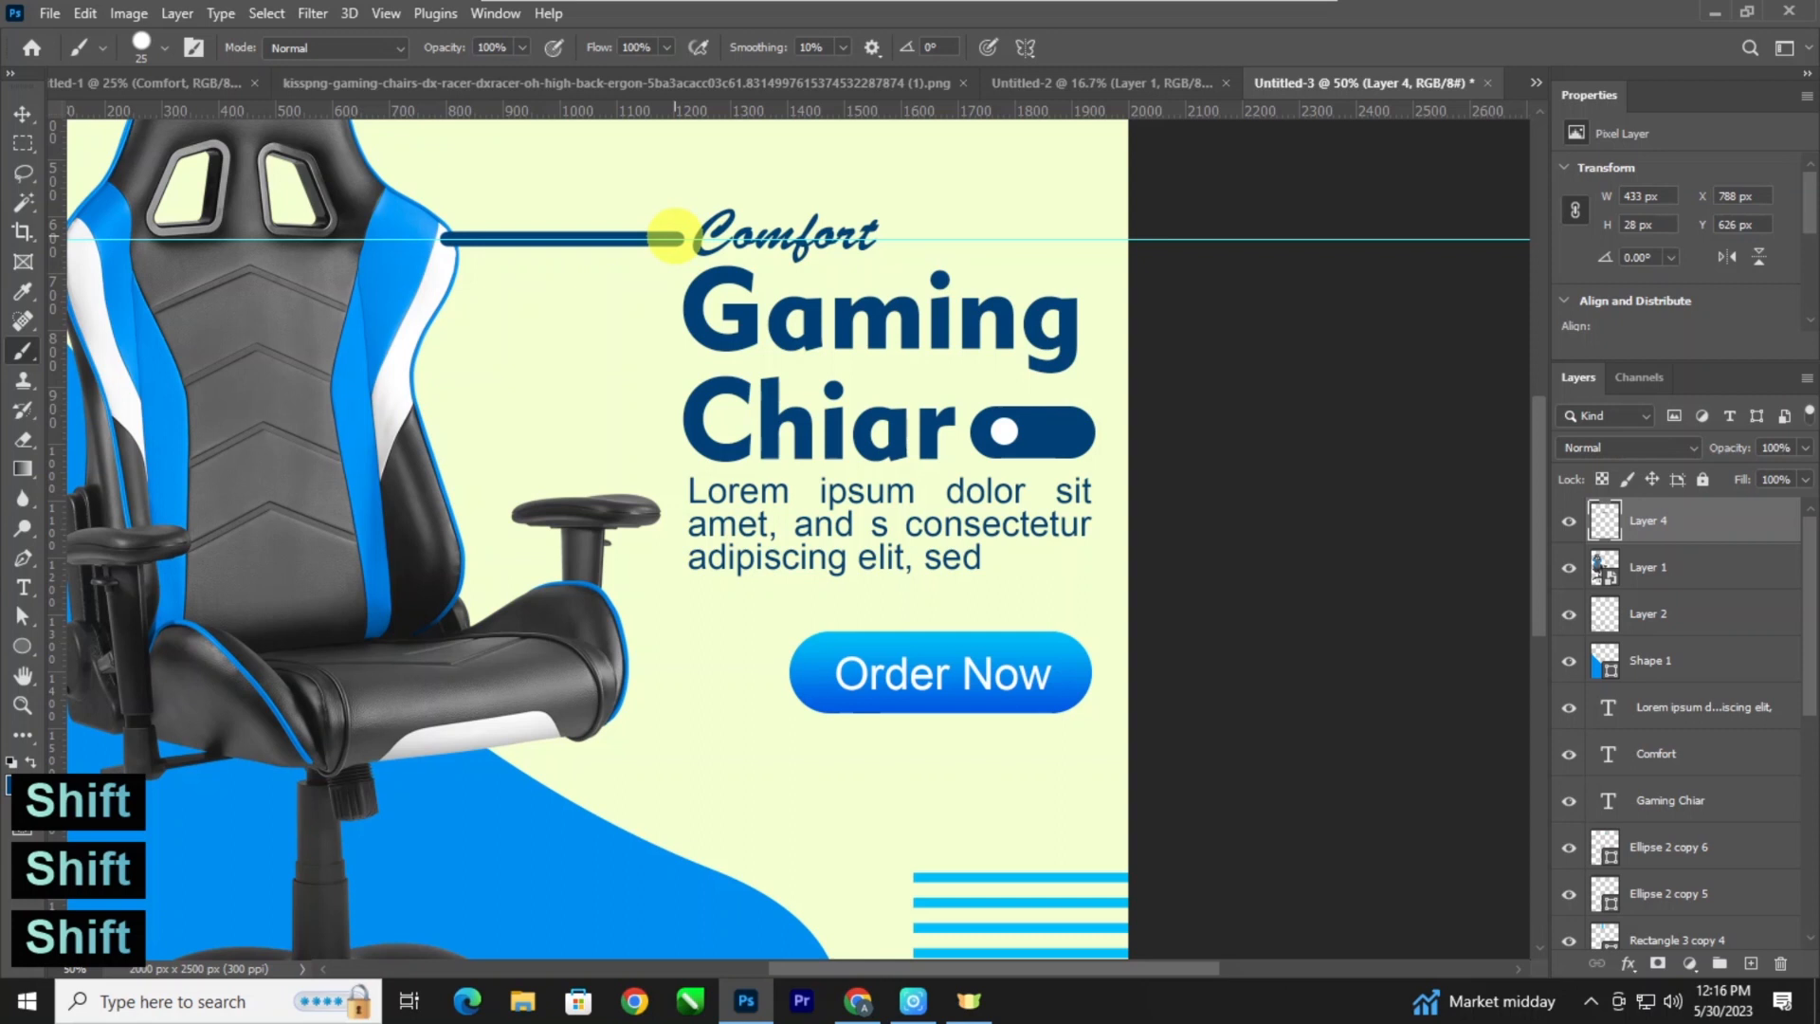
{"action": "key", "text": "bracketright"}
{"action": "key", "text": "bracketright"}
{"action": "key", "text": "bracketright"}
{"action": "key", "text": "bracketright"}
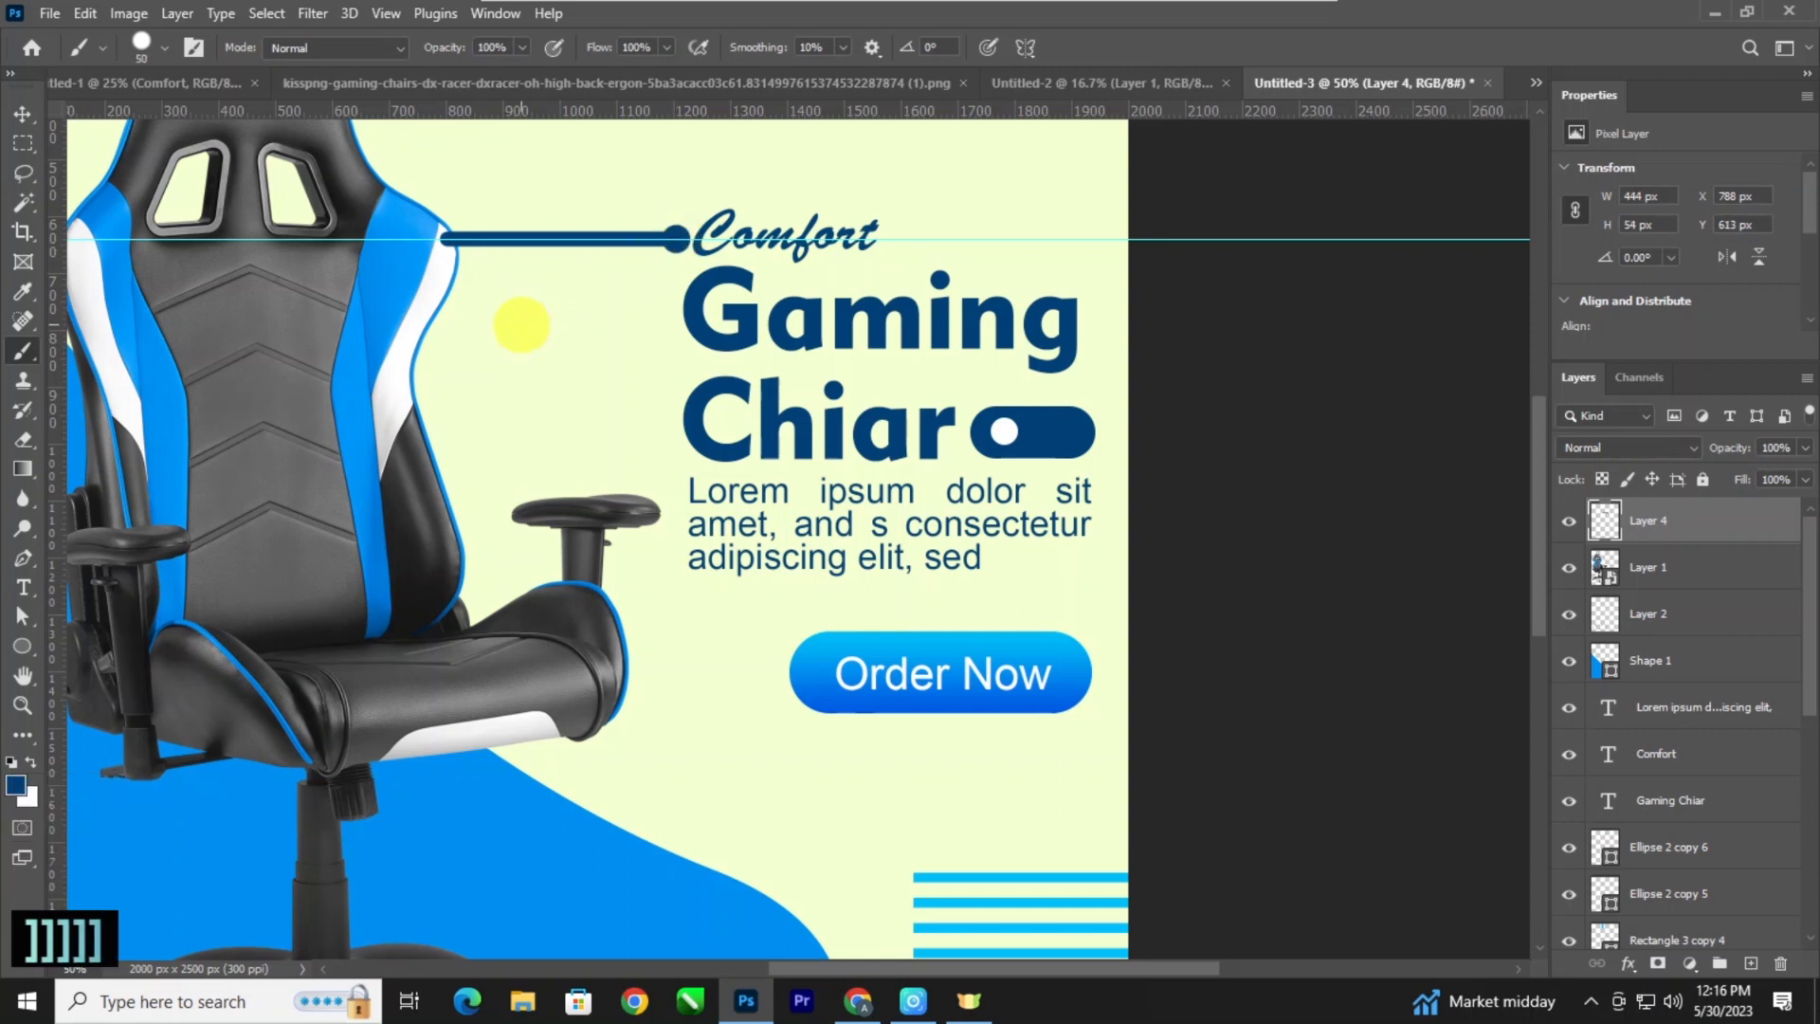
Check the line against the whole poster and undo the line and its end dot.
{"action": "key", "text": "ctrl+minus"}
{"action": "key", "text": "ctrl+minus"}
{"action": "key", "text": "ctrl+minus"}
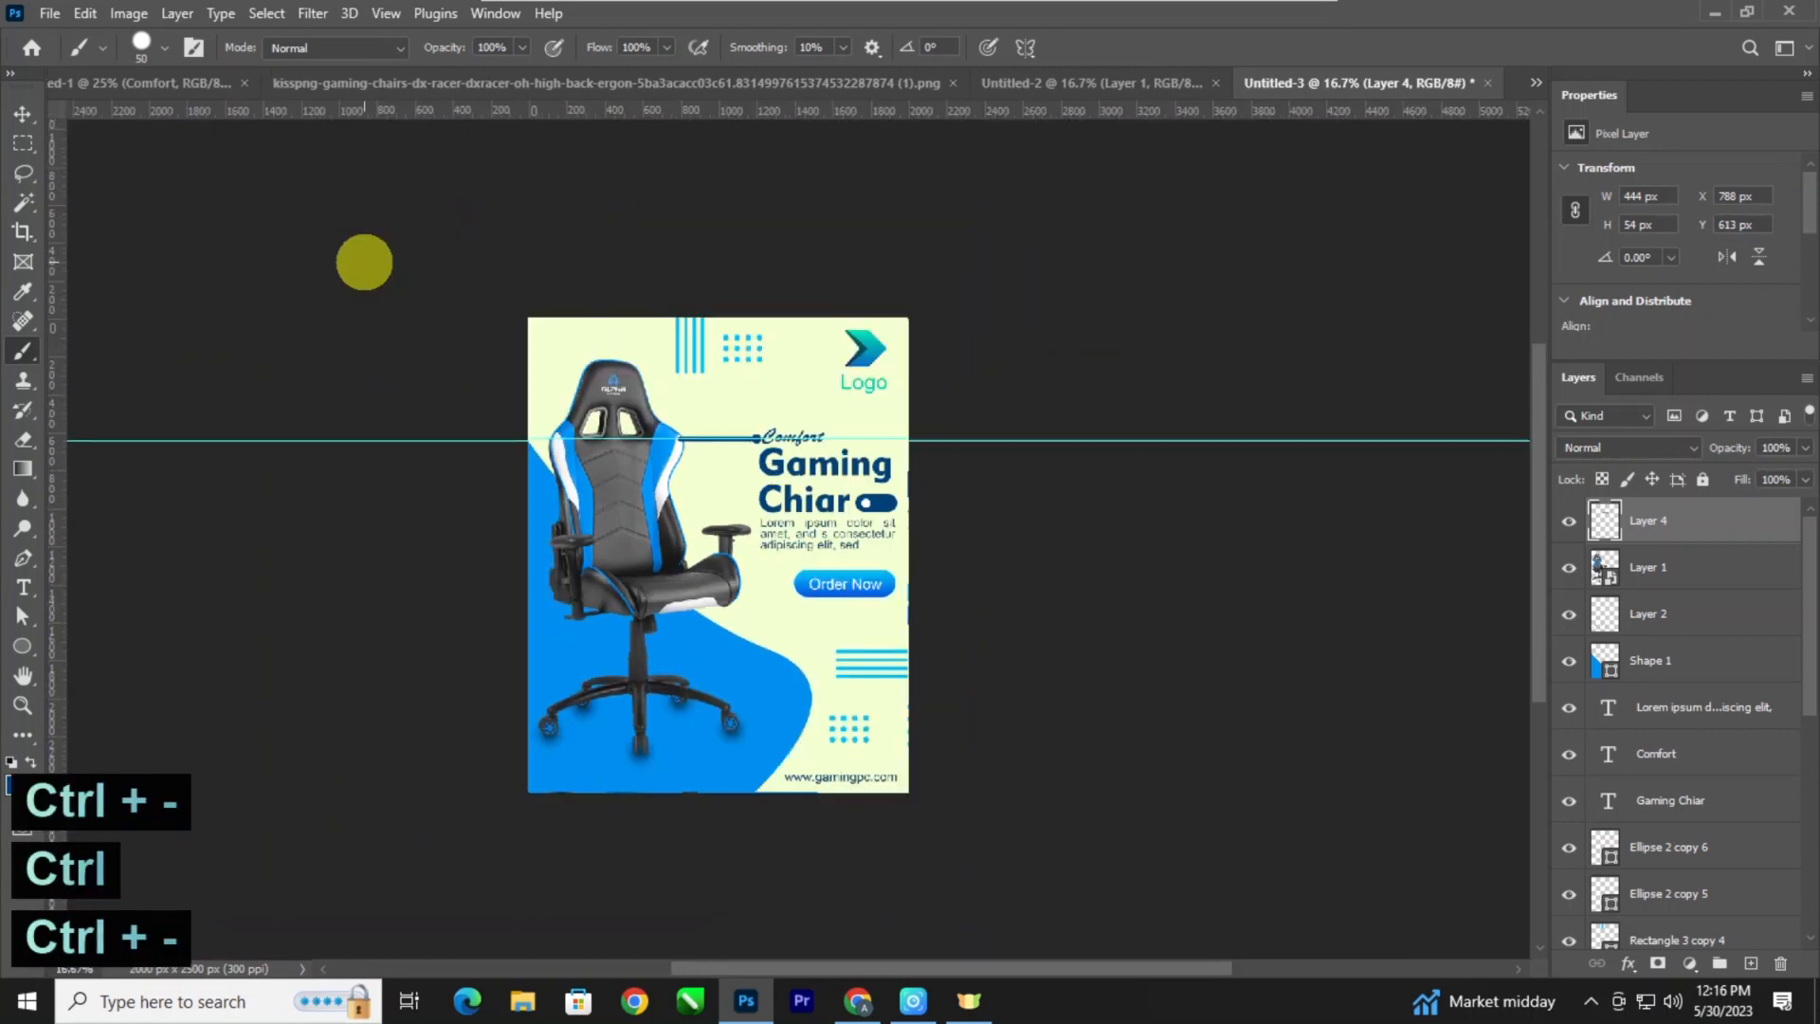
{"action": "key", "text": "ctrl+plus"}
{"action": "key", "text": "ctrl+plus"}
{"action": "key", "text": "ctrl+plus"}
{"action": "left_click", "coordinate": [22, 114]}
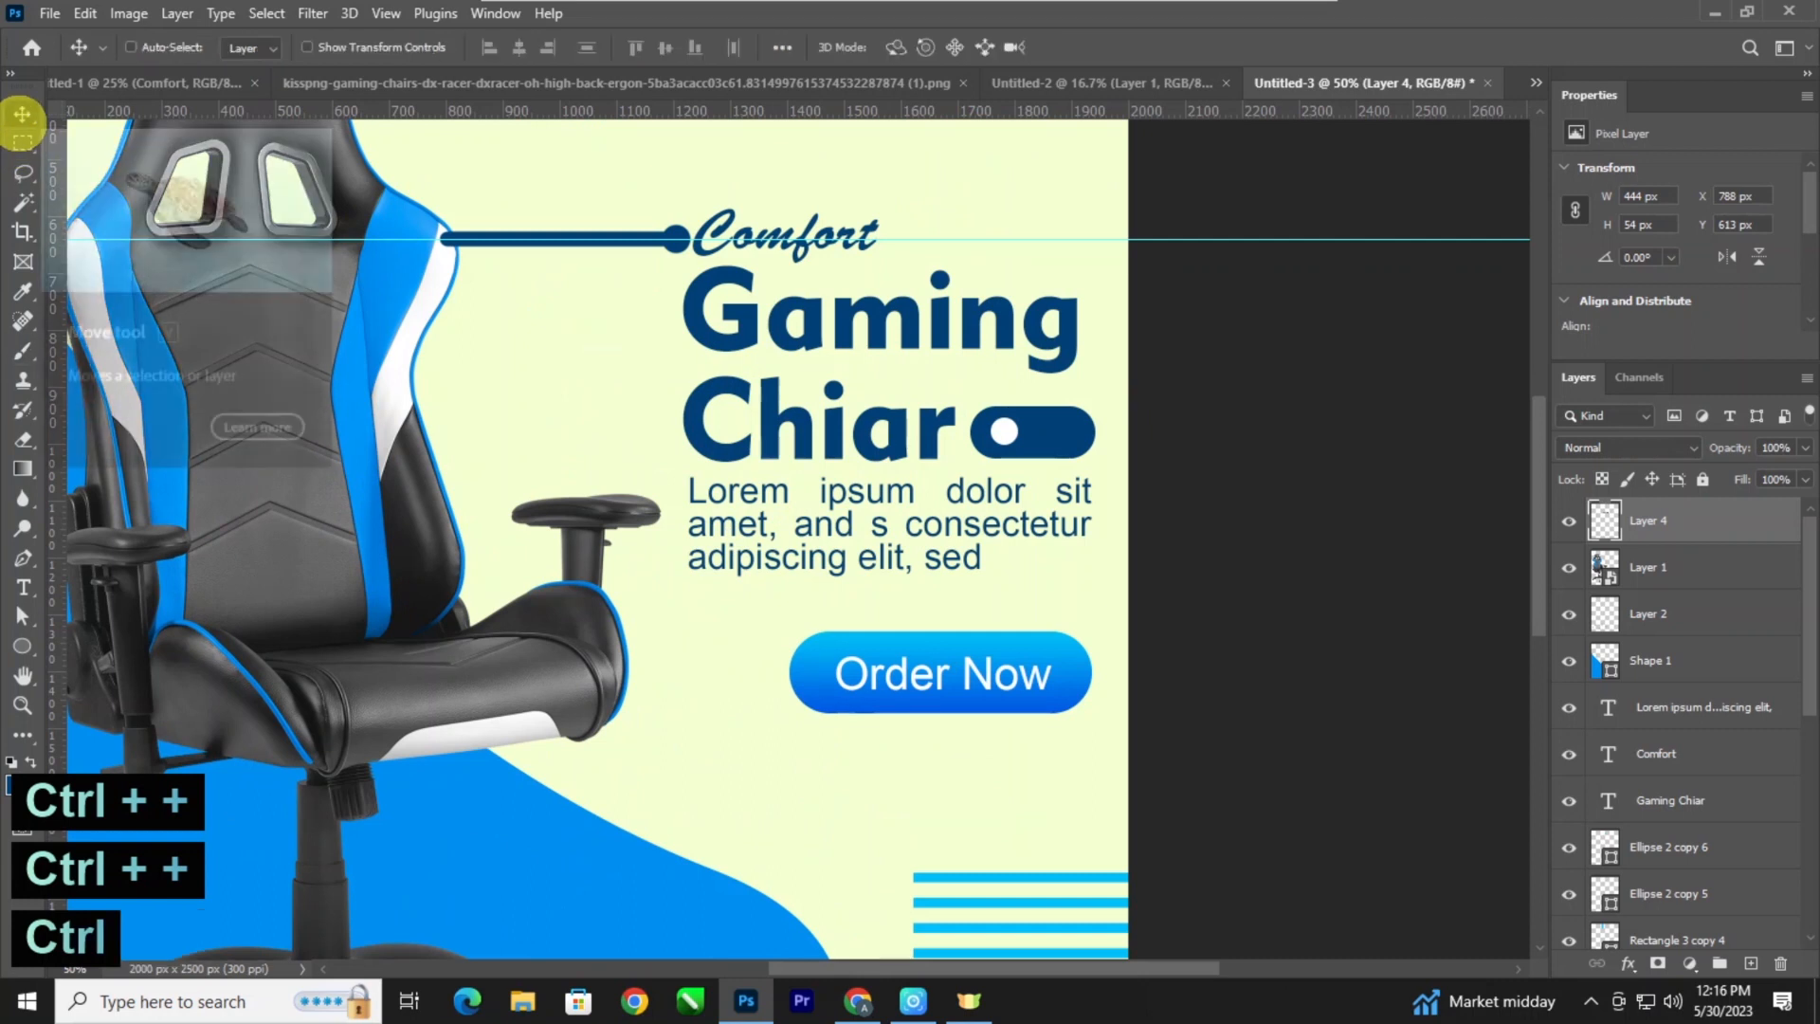
{"action": "key", "text": "ctrl+z"}
{"action": "key", "text": "ctrl+z"}
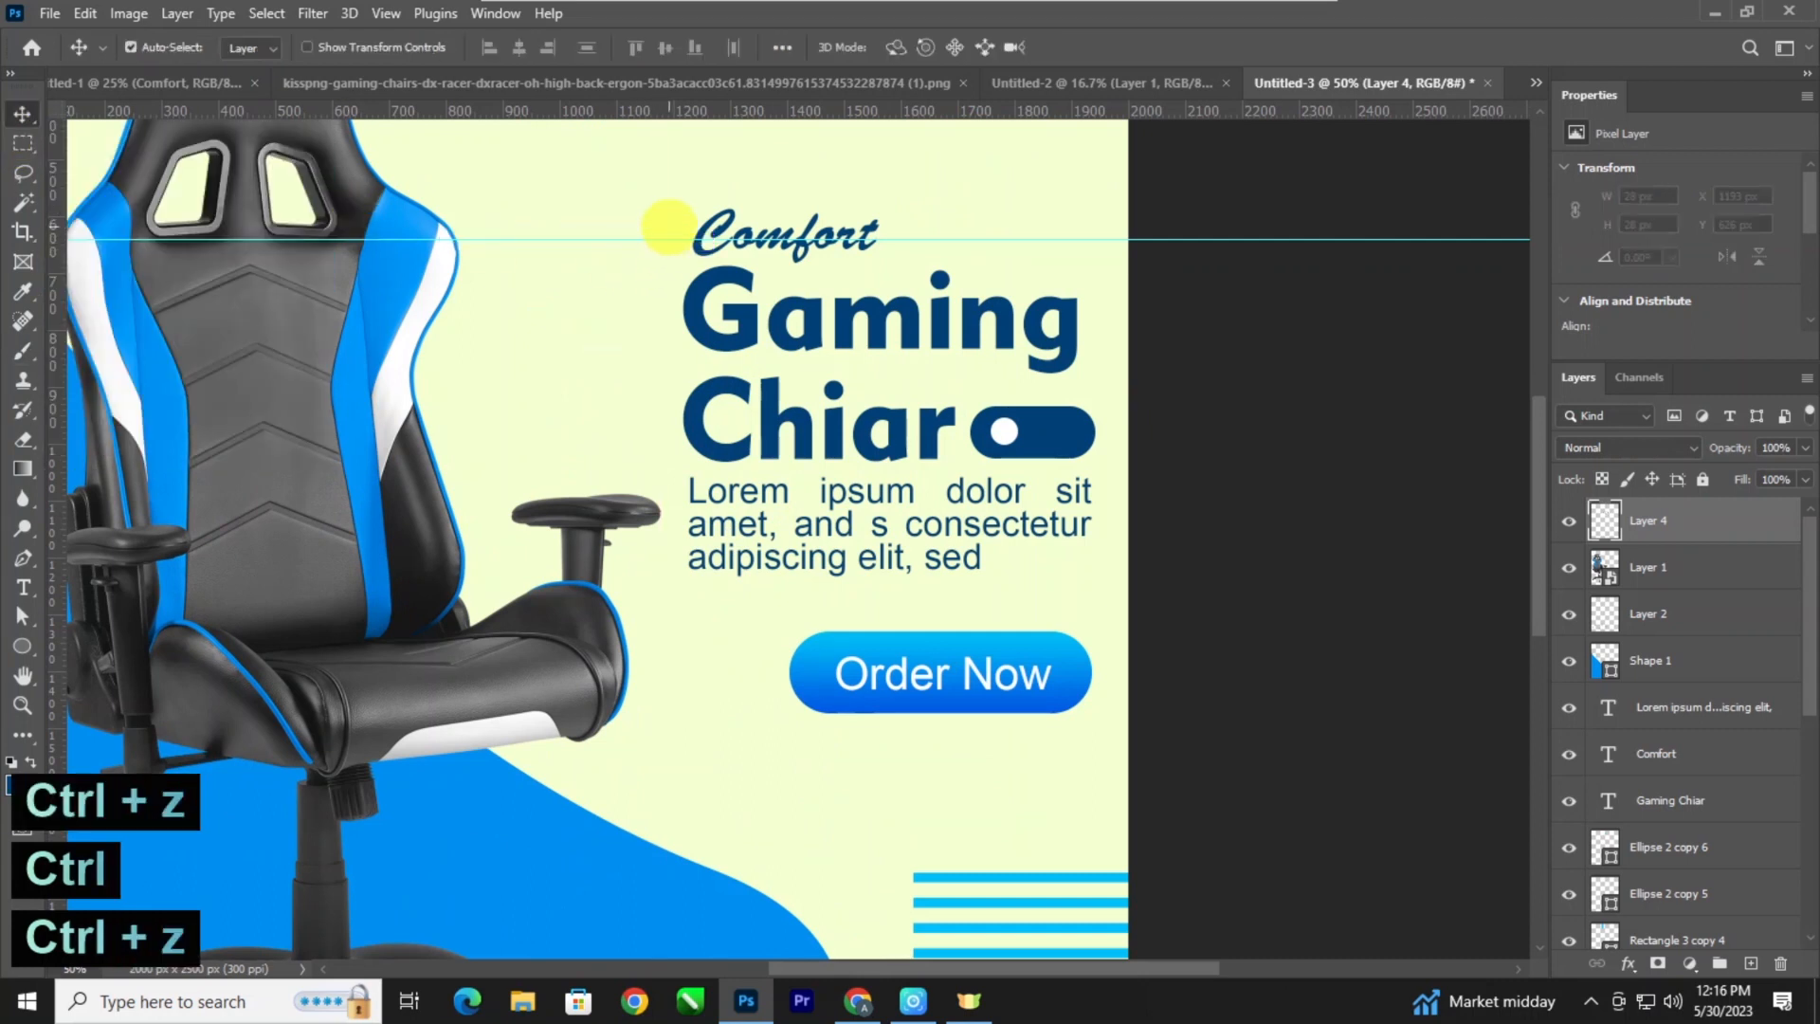
Try a thinner 15 px straight line along the guide from "Comfort" to the chair's backrest, and undo it.
{"action": "key", "text": "b"}
{"action": "key", "text": "bracketleft"}
{"action": "key", "text": "bracketleft"}
{"action": "key", "text": "bracketleft"}
{"action": "key", "text": "bracketleft"}
{"action": "key", "text": "bracketleft"}
{"action": "key", "text": "bracketleft"}
{"action": "key", "text": "bracketleft"}
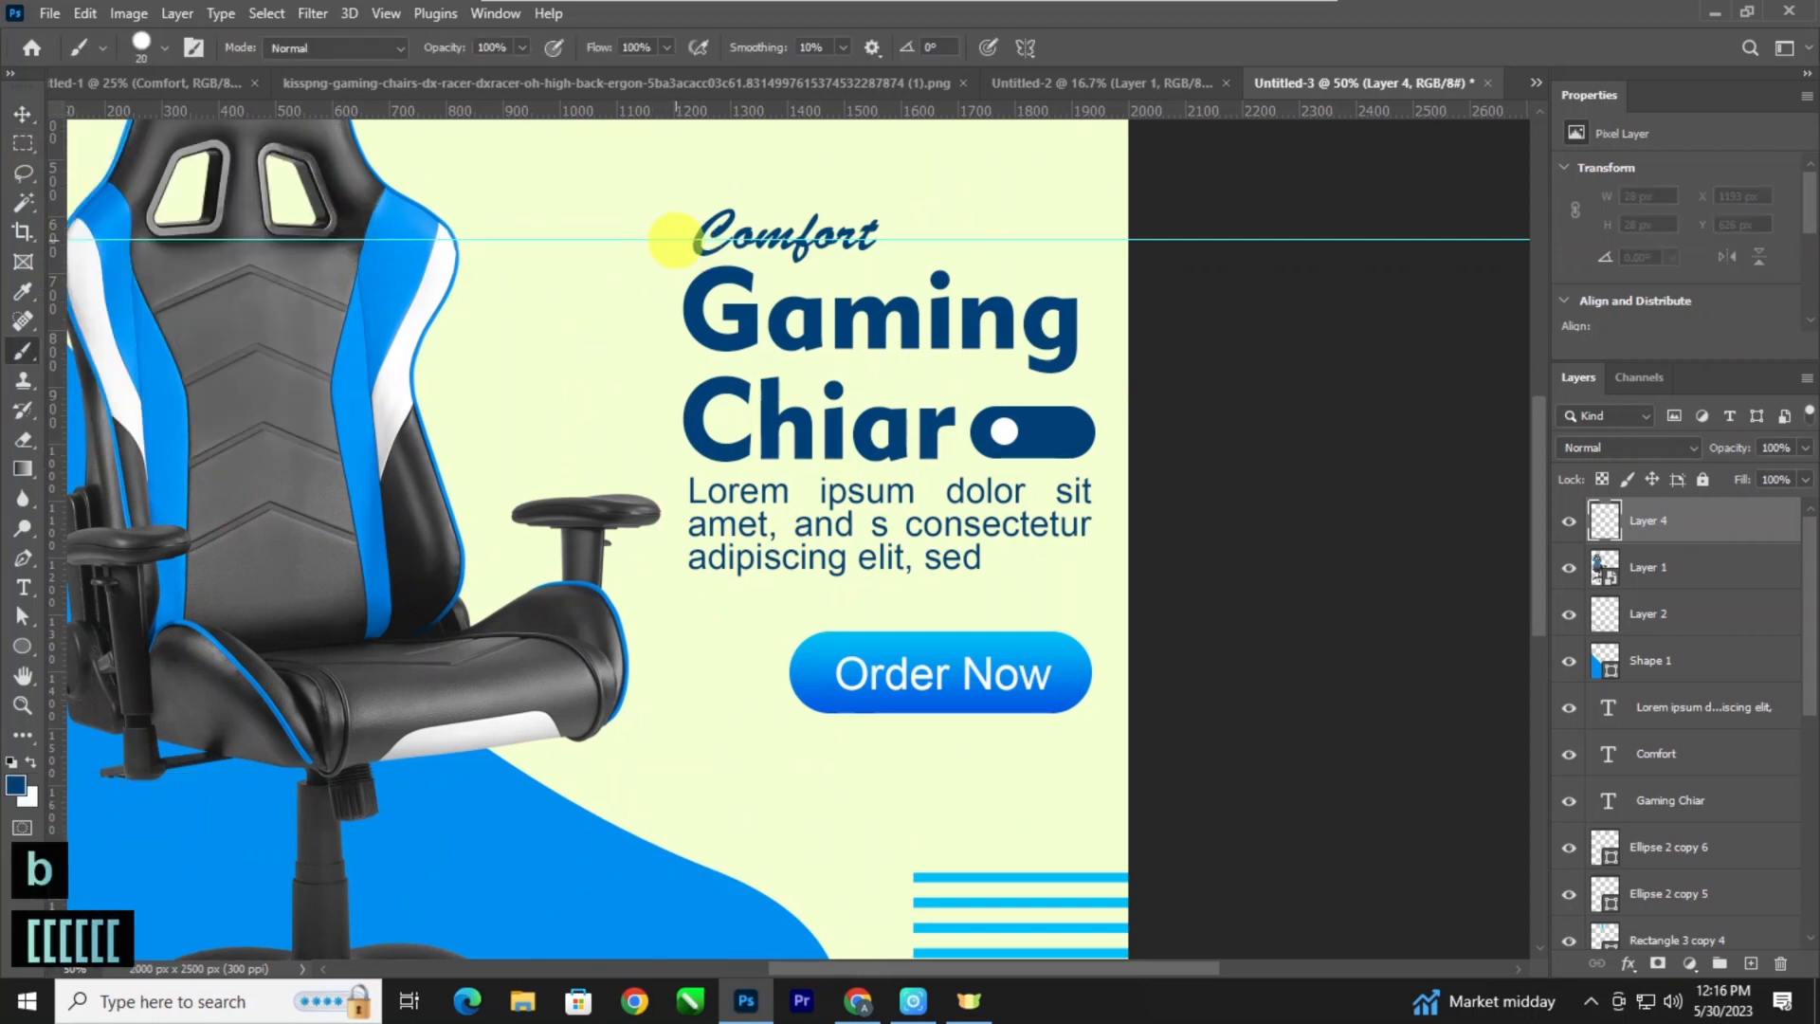
{"action": "left_click", "coordinate": [671, 239]}
{"action": "left_click", "coordinate": [453, 238], "text": "shift"}
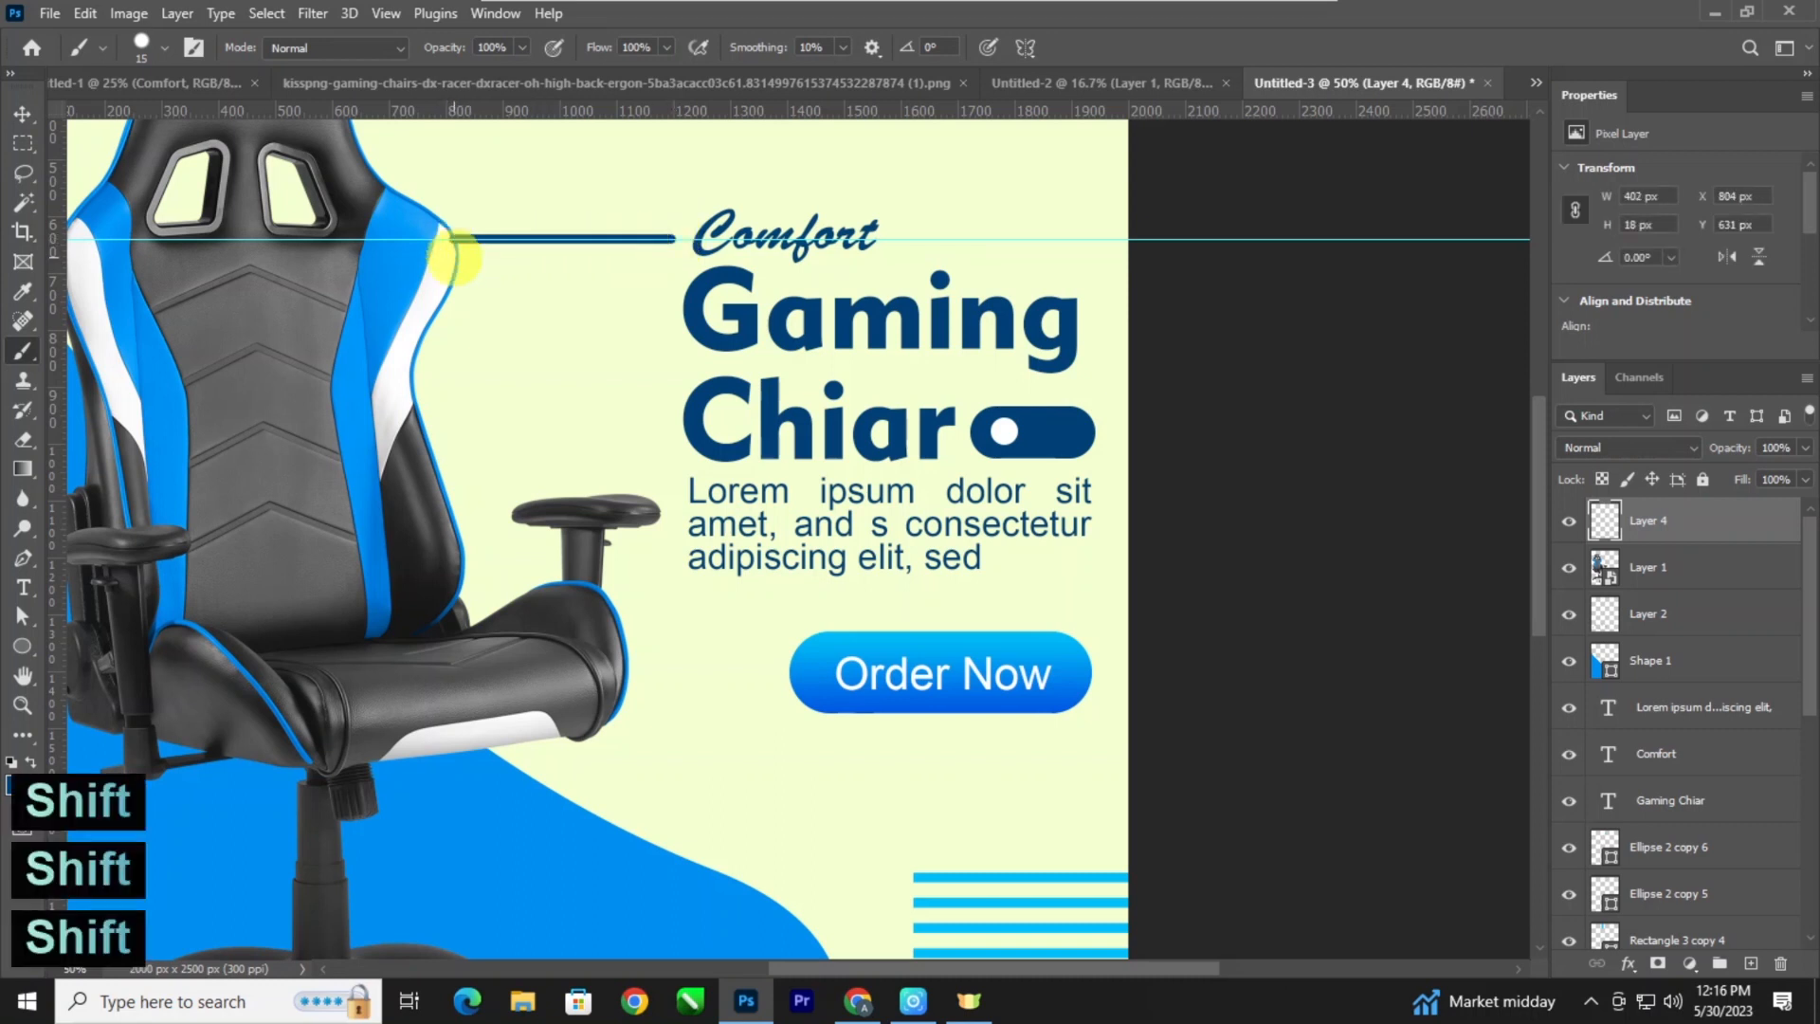
{"action": "key", "text": "ctrl+z"}
{"action": "key", "text": "ctrl+z"}
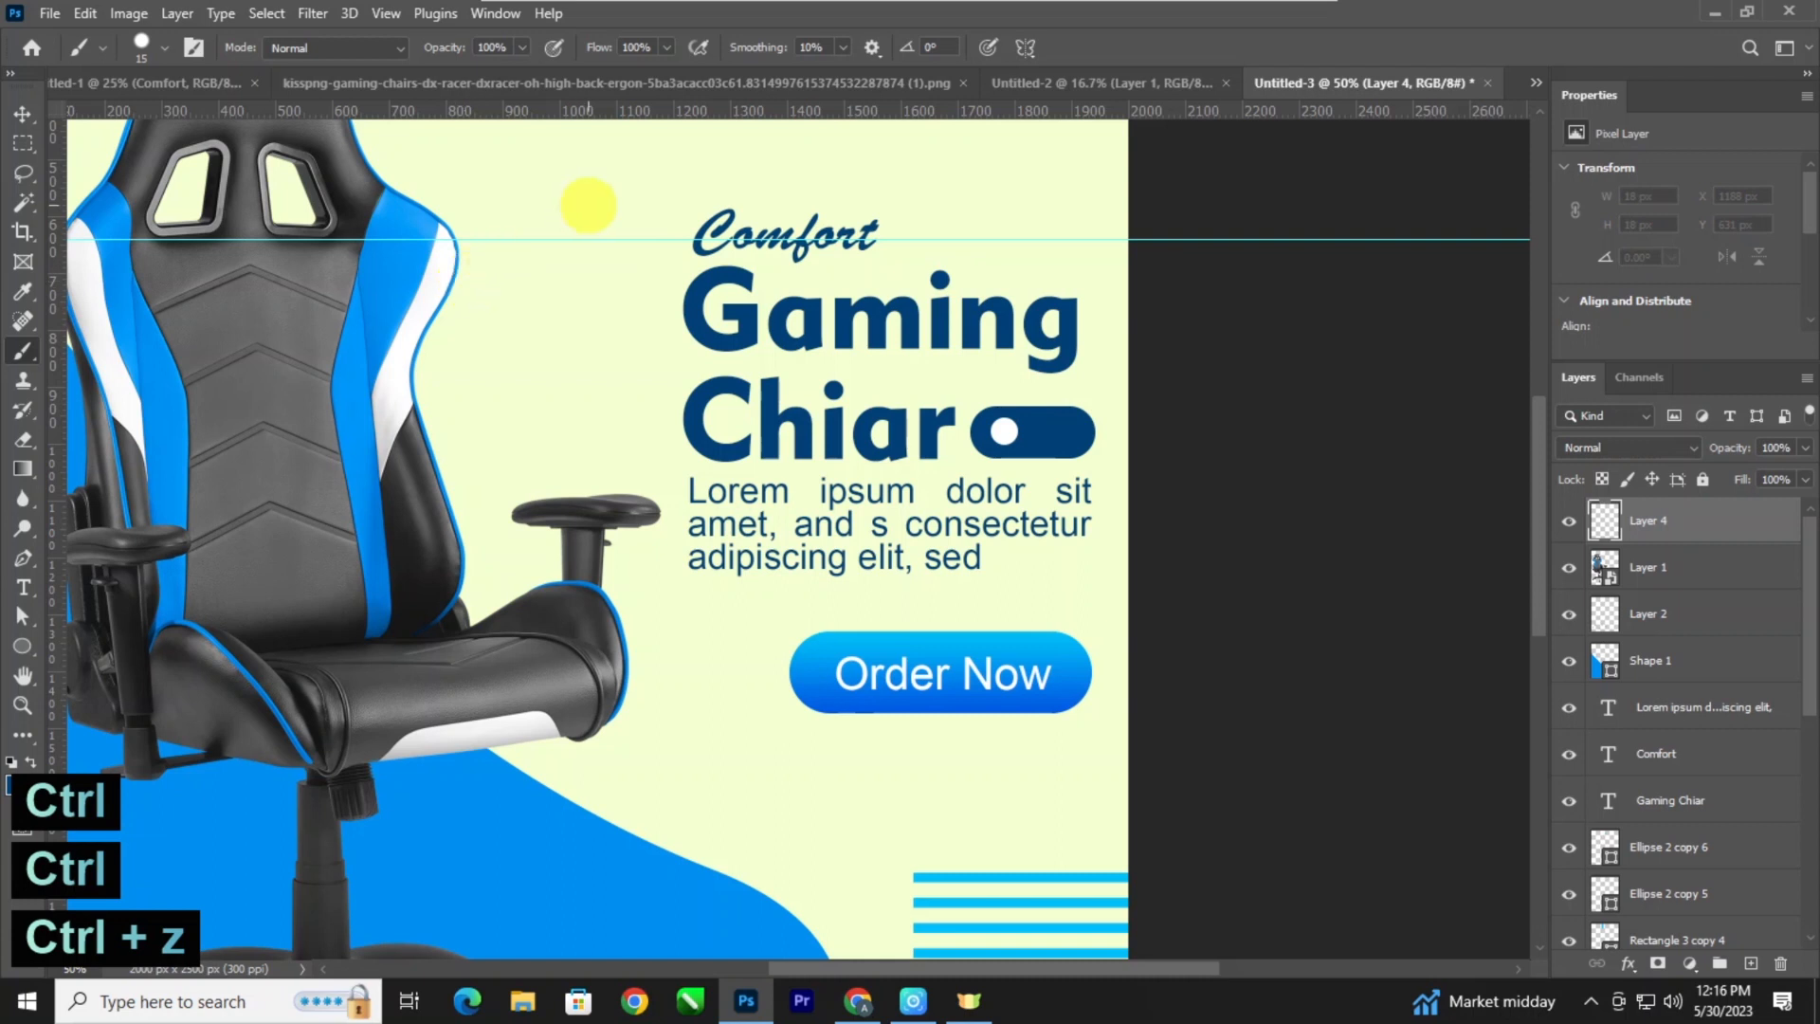
Paint a straight 9 px line along the guide from just before "Comfort" to the backrest, with a 30 px dot at its text end.
{"action": "key", "text": "bracketleft"}
{"action": "key", "text": "bracketleft"}
{"action": "left_click", "coordinate": [656, 239]}
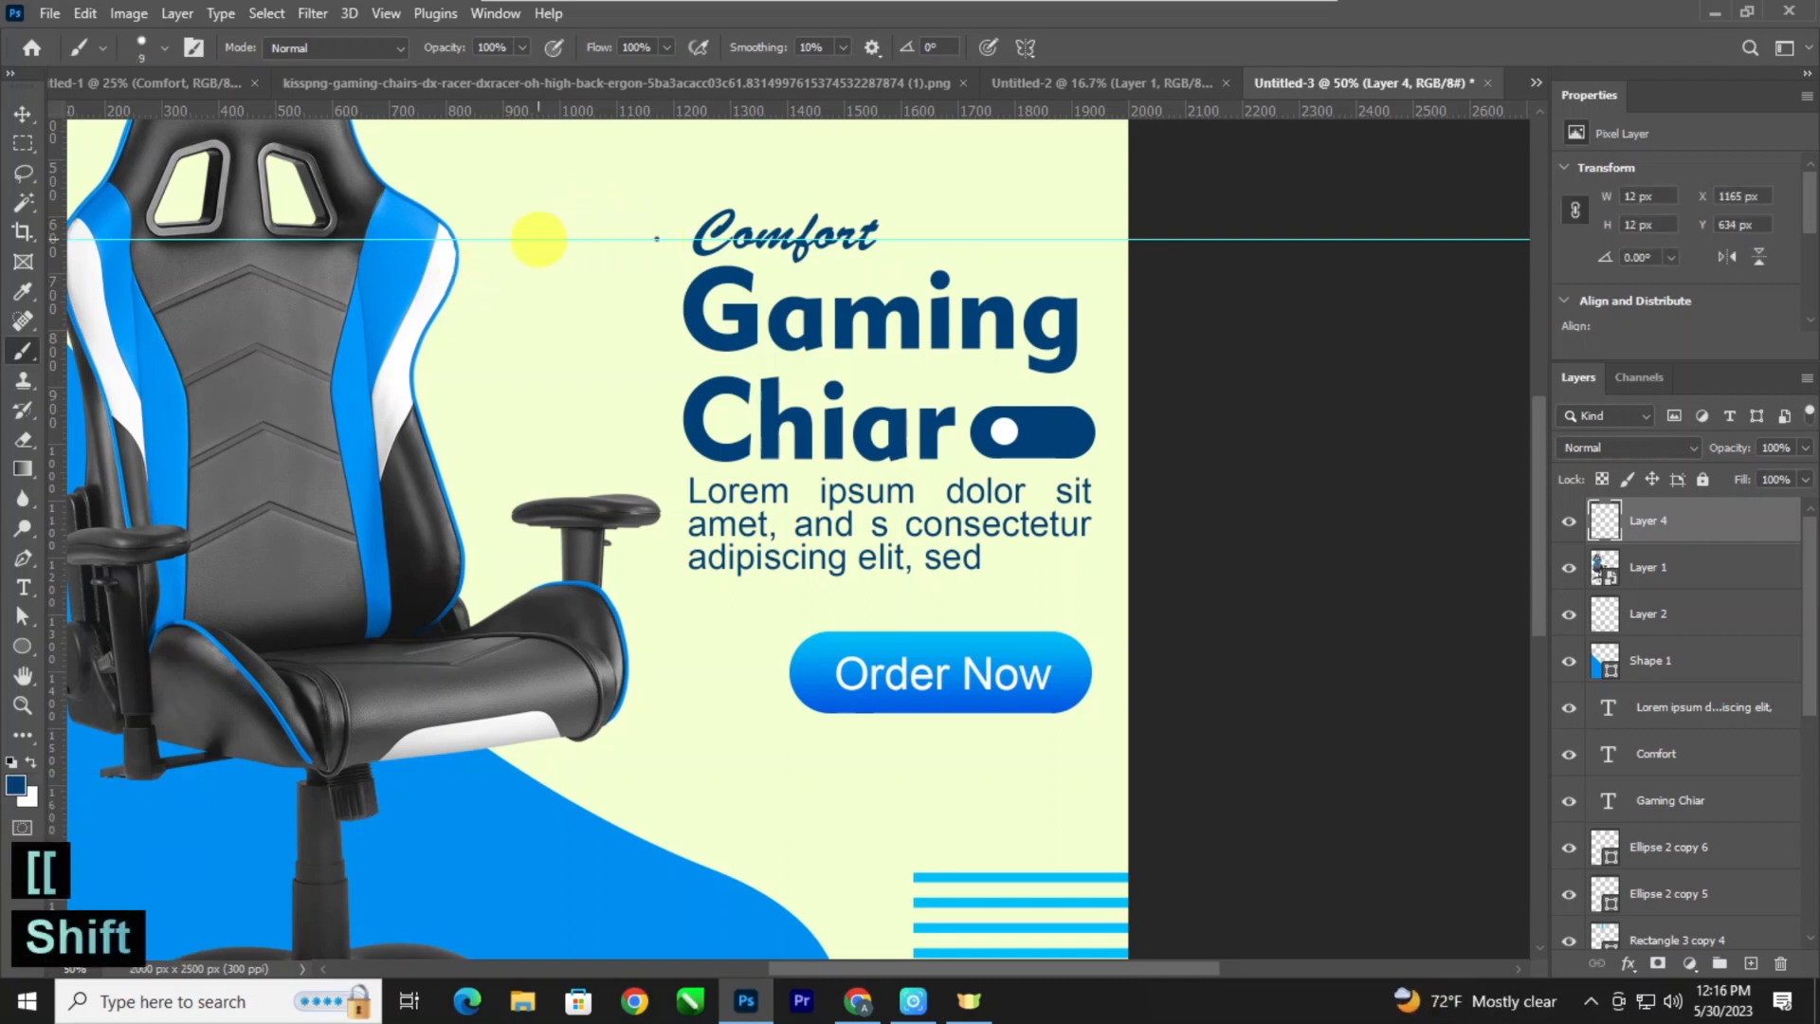
{"action": "left_click", "coordinate": [457, 240], "text": "shift"}
{"action": "key", "text": "bracketright"}
{"action": "key", "text": "bracketright"}
{"action": "key", "text": "bracketright"}
{"action": "key", "text": "bracketright"}
{"action": "key", "text": "bracketright"}
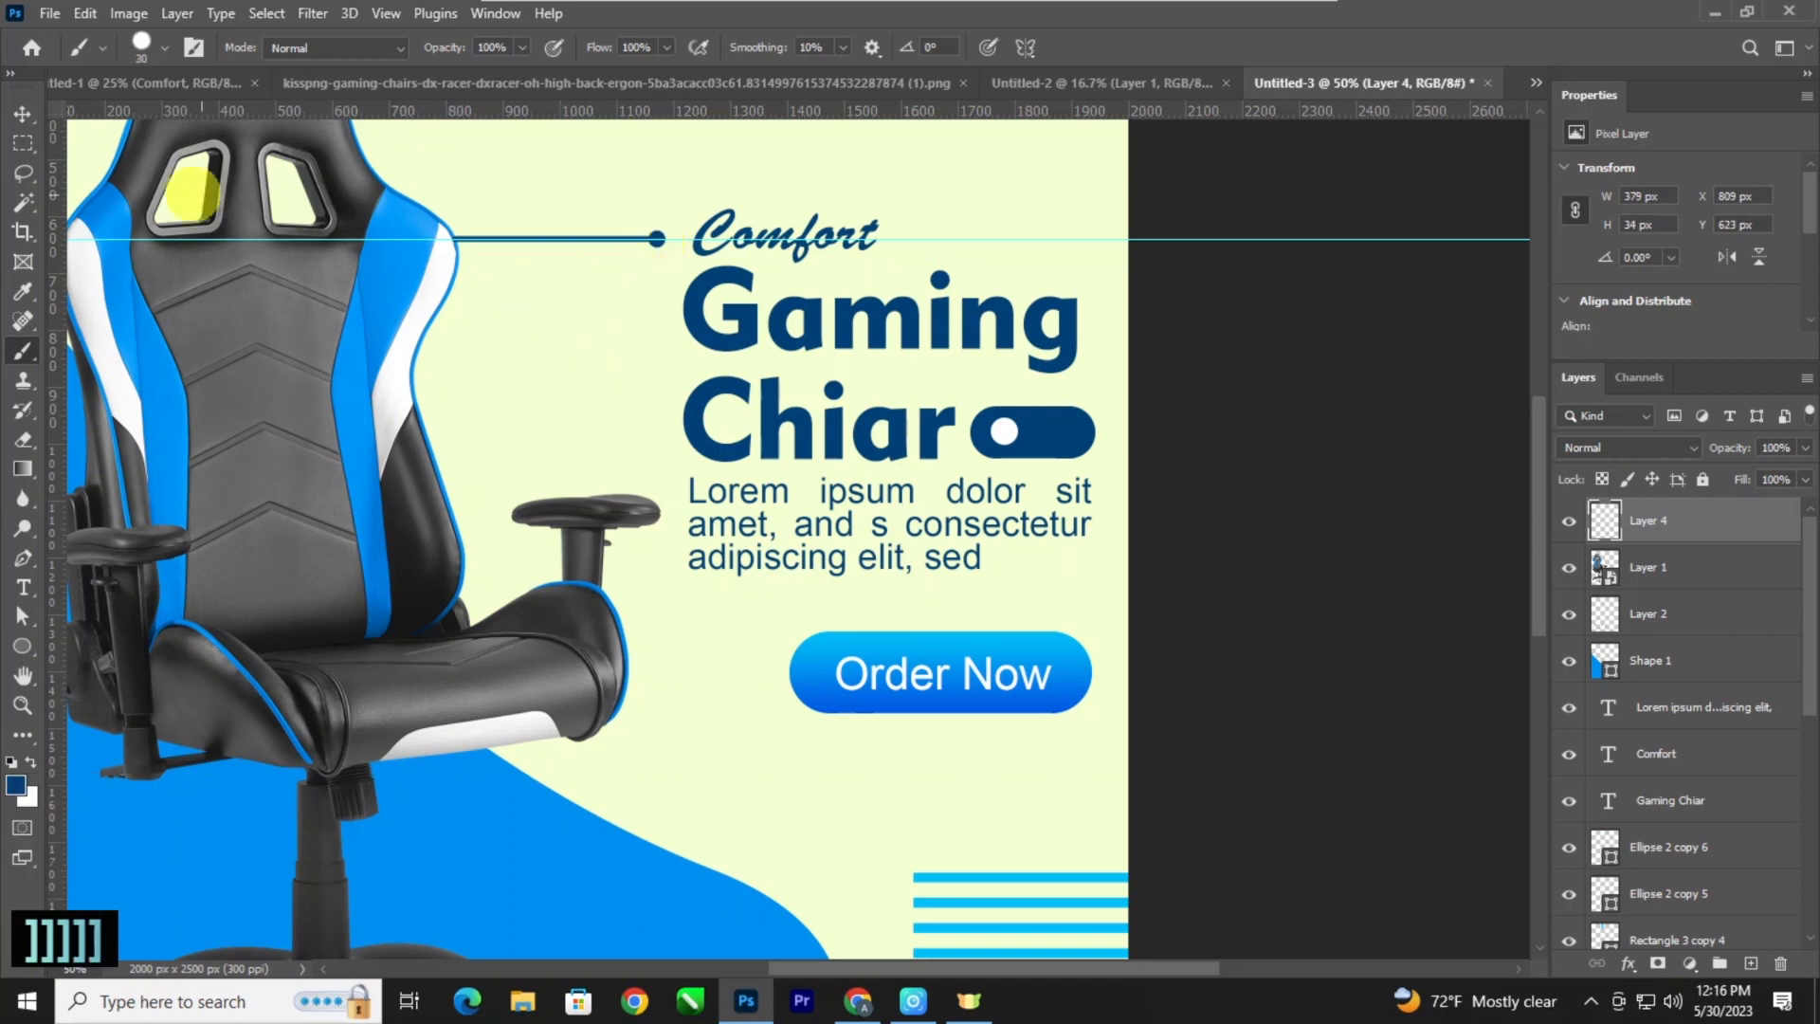
Move the line's layer below the chair, directly above the Color Fill 1 background layer.
{"action": "left_click", "coordinate": [21, 113]}
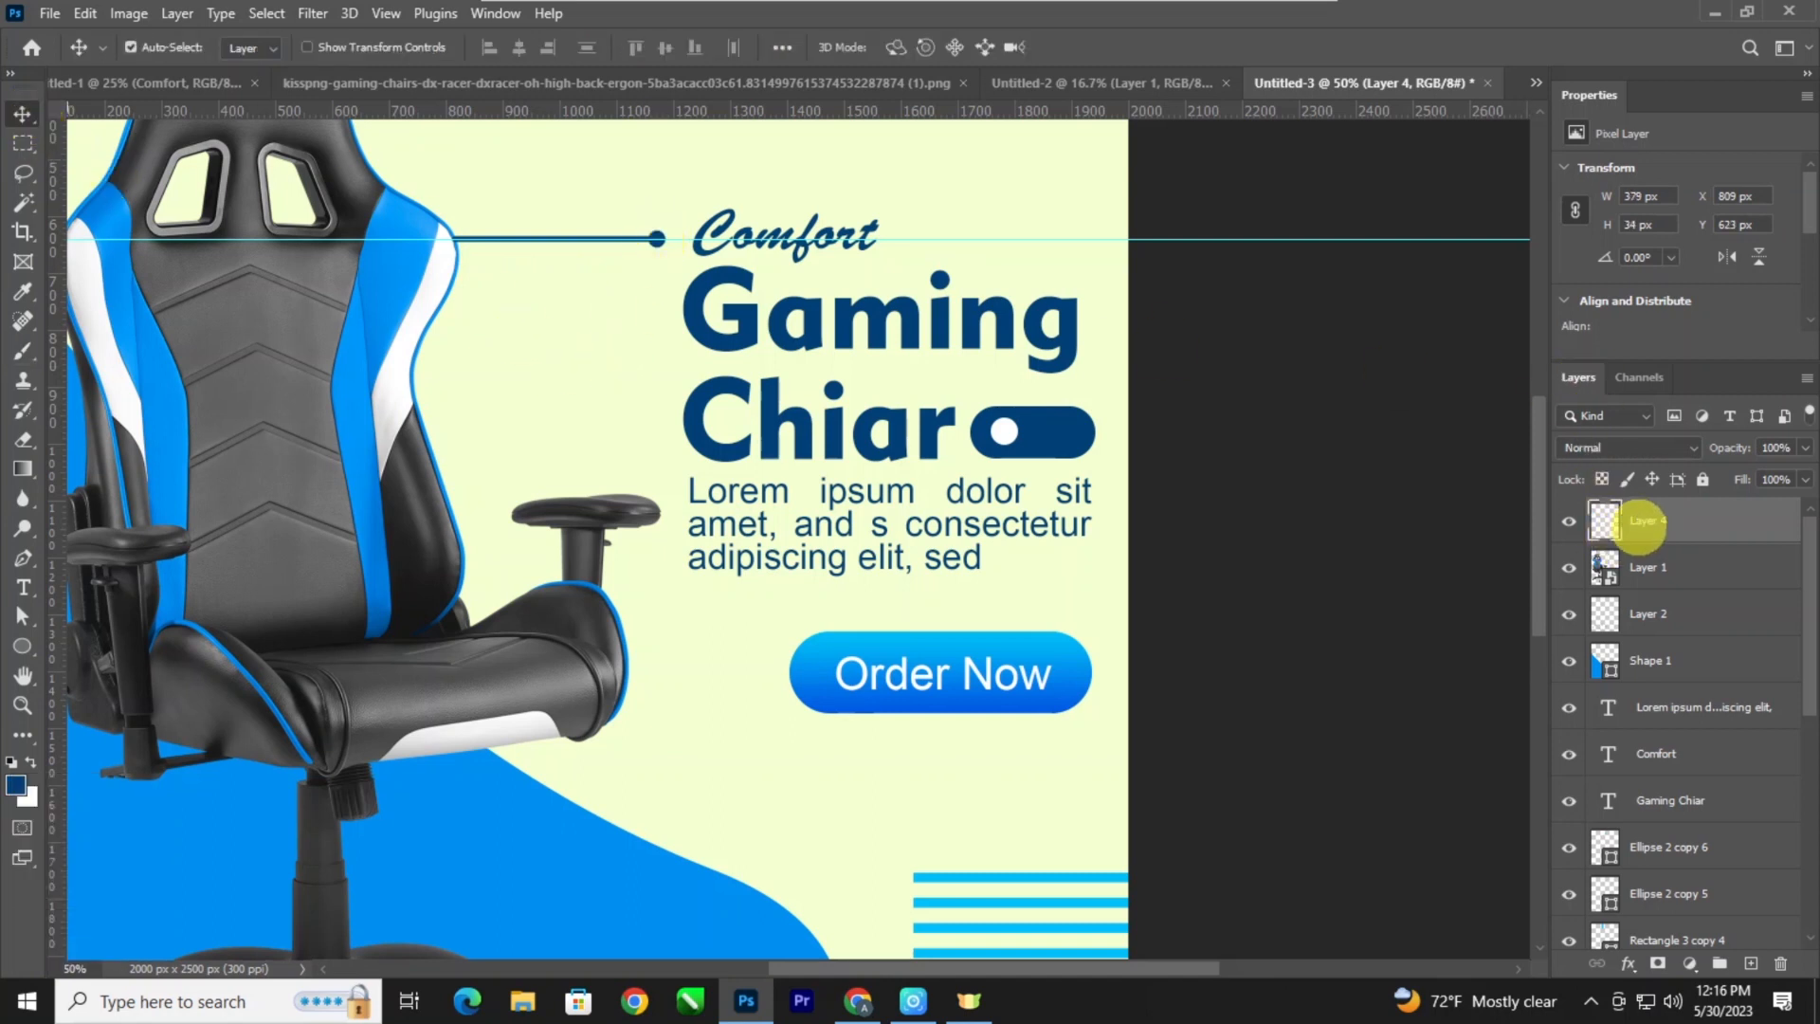
{"action": "key", "text": "ctrl+bracketleft"}
{"action": "key", "text": "ctrl+bracketleft"}
{"action": "key", "text": "ctrl+bracketleft"}
{"action": "key", "text": "ctrl+bracketleft"}
{"action": "key", "text": "ctrl+bracketleft"}
{"action": "key", "text": "ctrl+bracketleft"}
{"action": "key", "text": "ctrl+bracketleft"}
{"action": "key", "text": "ctrl+bracketleft"}
{"action": "key", "text": "ctrl+bracketleft"}
{"action": "key", "text": "ctrl+bracketleft"}
{"action": "key", "text": "ctrl+bracketleft"}
{"action": "key", "text": "ctrl+bracketleft"}
{"action": "key", "text": "ctrl+bracketleft"}
{"action": "key", "text": "ctrl+bracketleft"}
{"action": "key", "text": "ctrl+bracketleft"}
{"action": "key", "text": "ctrl+bracketleft"}
{"action": "key", "text": "ctrl+bracketleft"}
{"action": "key", "text": "ctrl+bracketleft"}
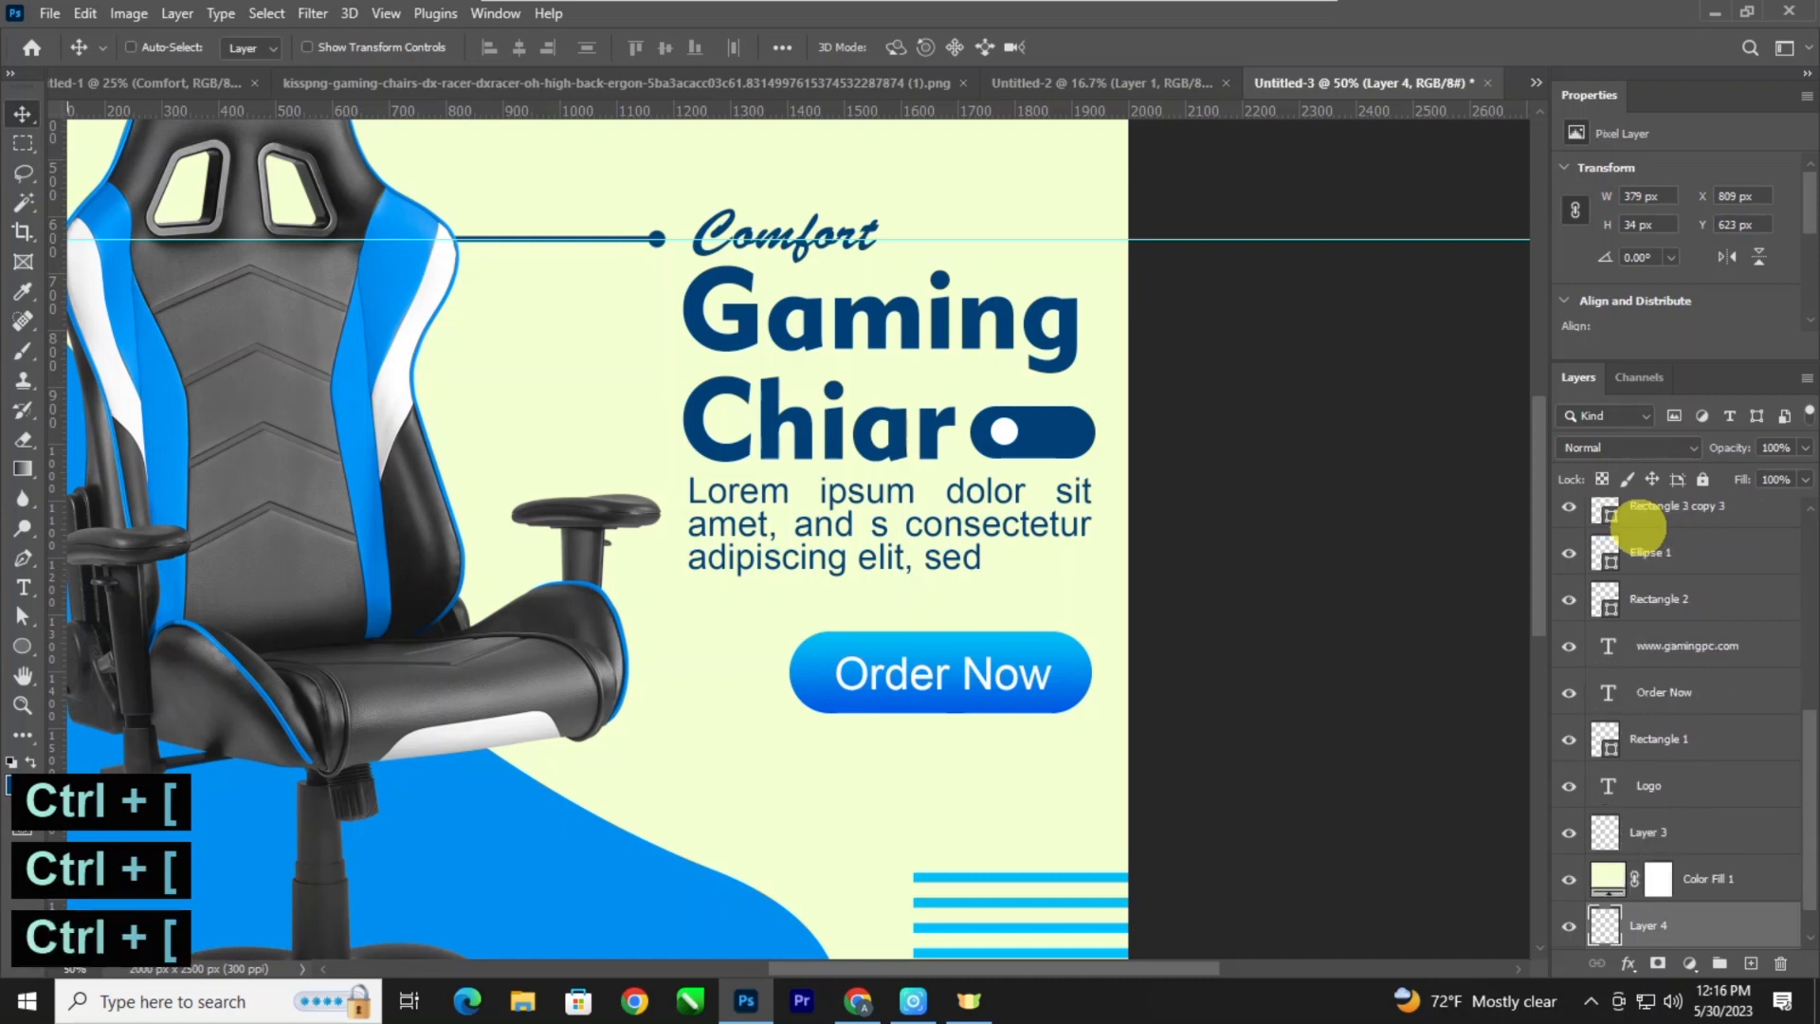
{"action": "key", "text": "ctrl+bracketright"}
Remove the horizontal guide running through "Comfort" from the poster.
{"action": "key", "text": "ctrl+minus"}
{"action": "key", "text": "ctrl+minus"}
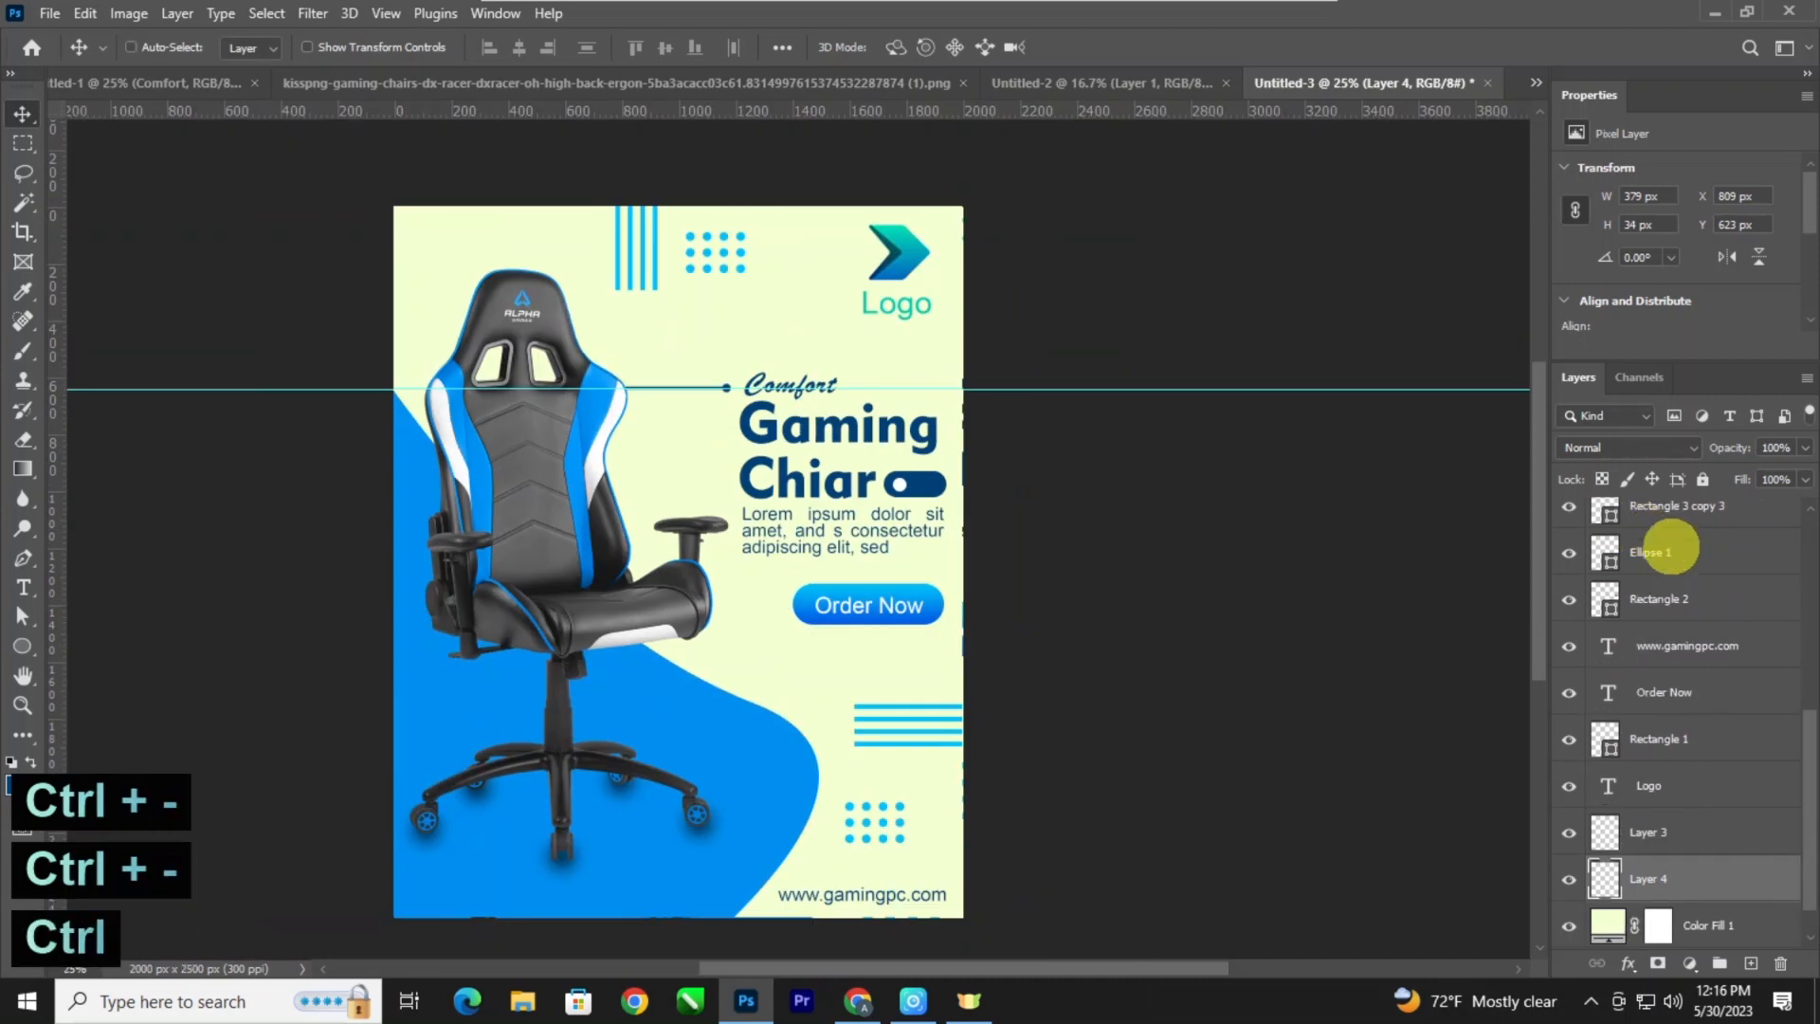
{"action": "left_click_drag", "start_coordinate": [1068, 389], "coordinate": [1064, 2]}
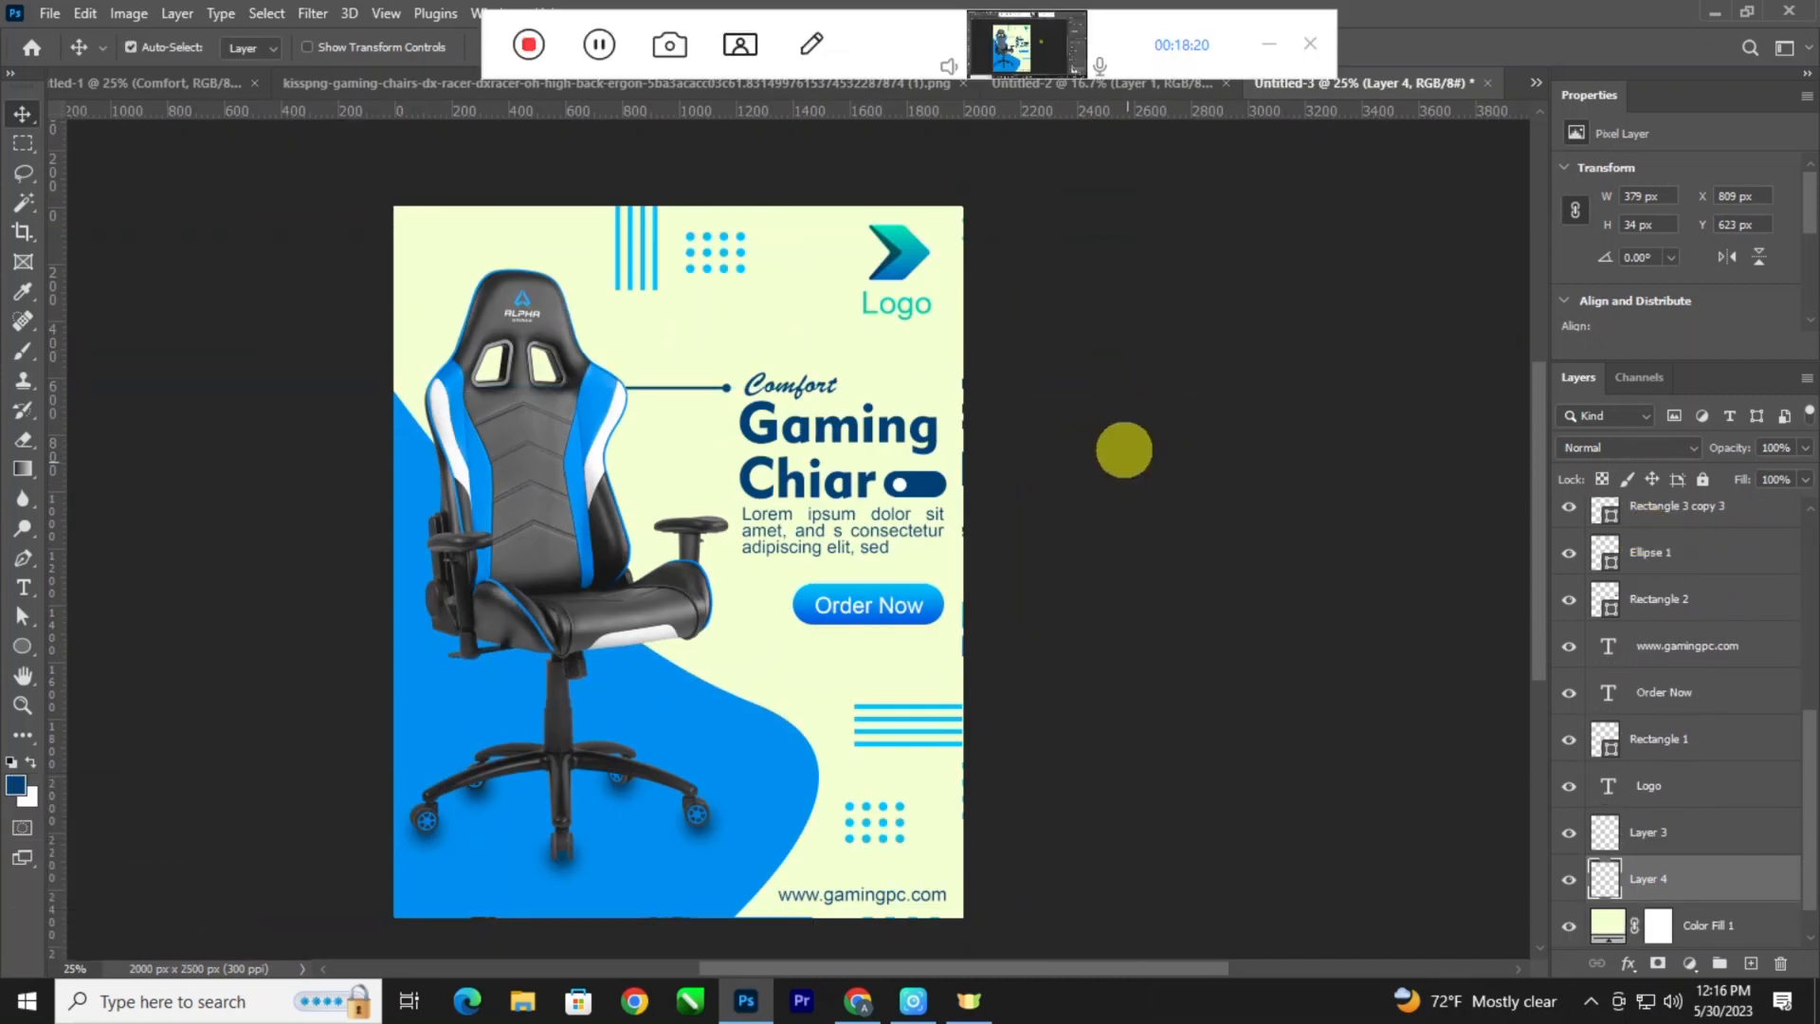